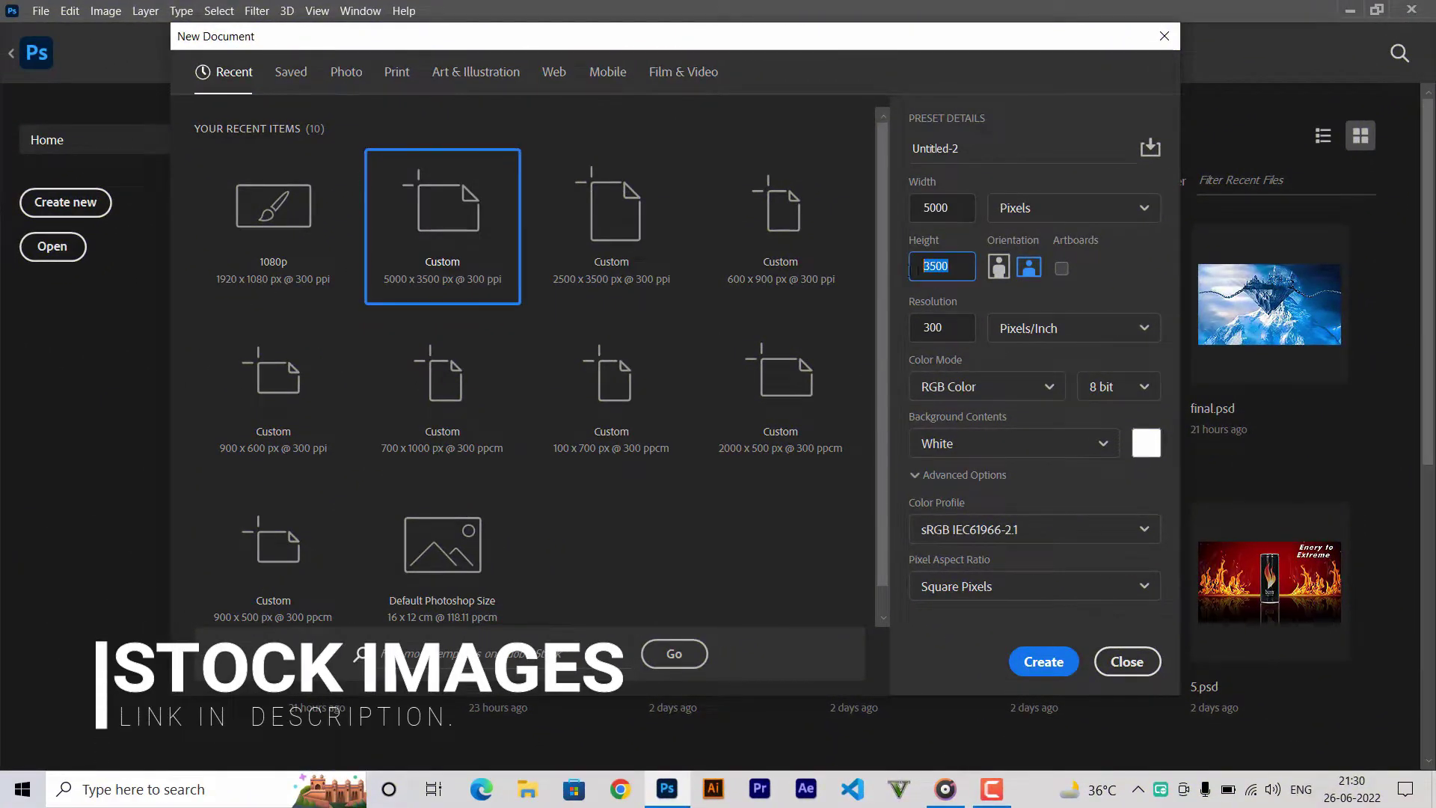
# Create the 5000 x 3500 px, 300 ppi canvas and drag in the fog image from the manipulation 2 folder.
pyautogui.click(1044, 662)
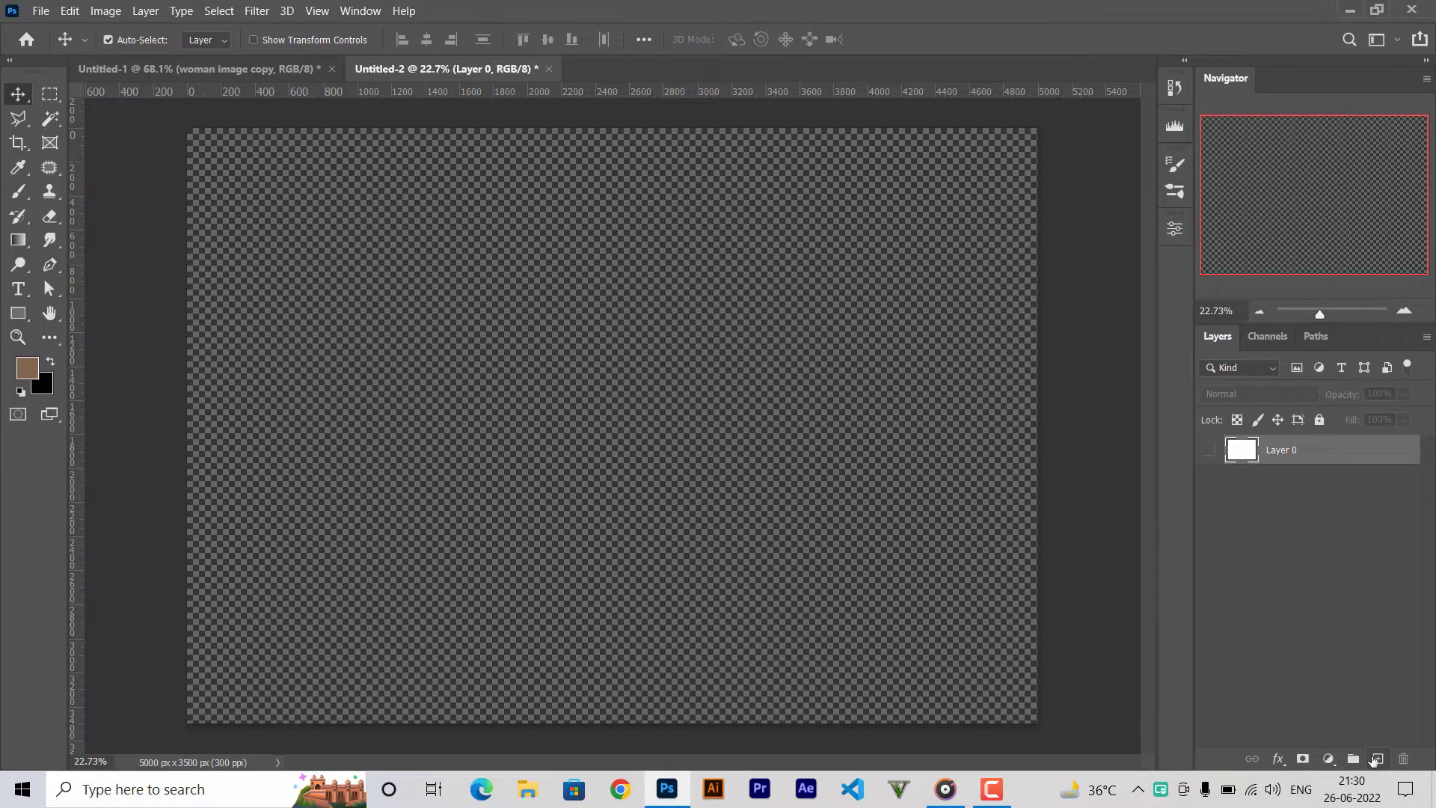
pyautogui.click(1354, 10)
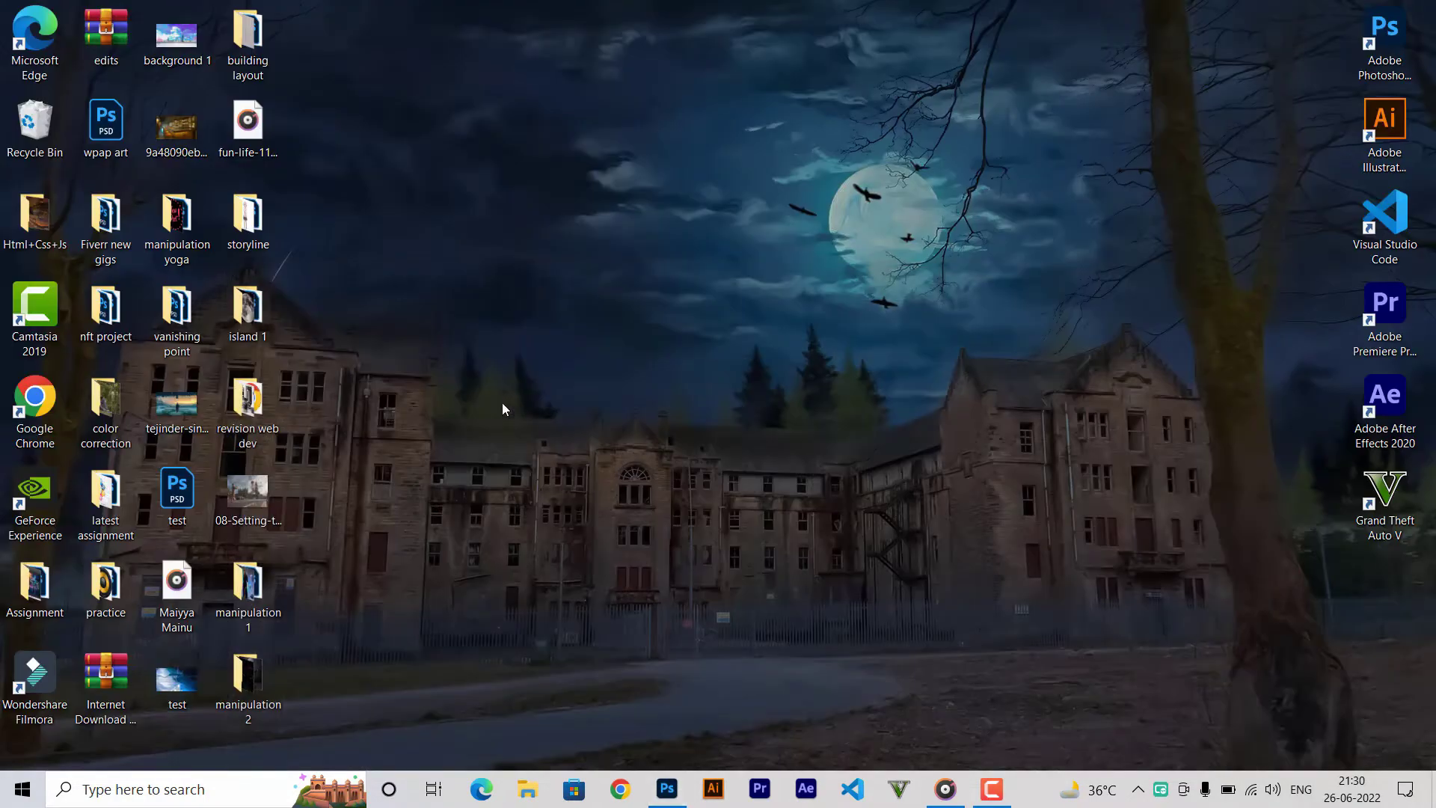
pyautogui.doubleClick(253, 671)
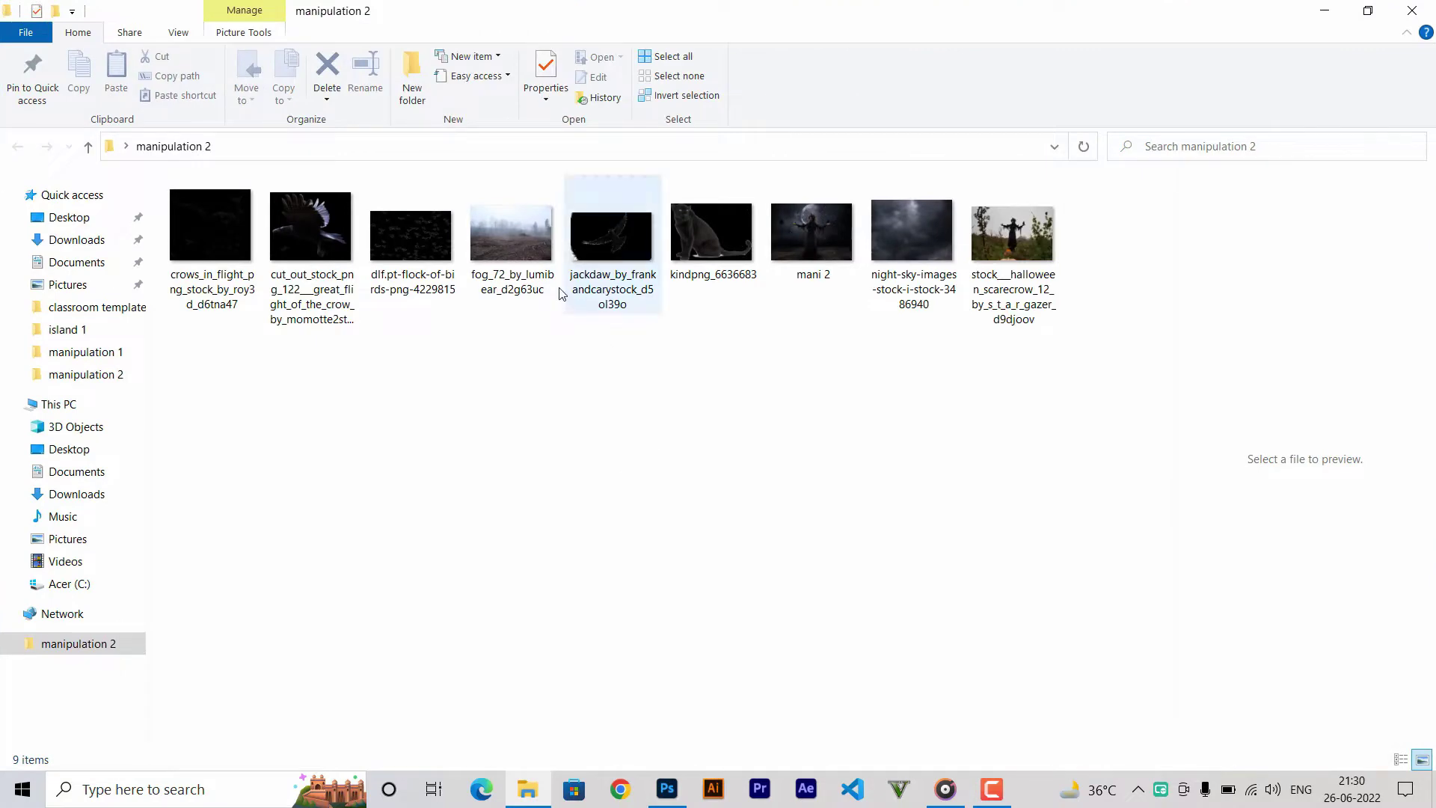
pyautogui.click(524, 279)
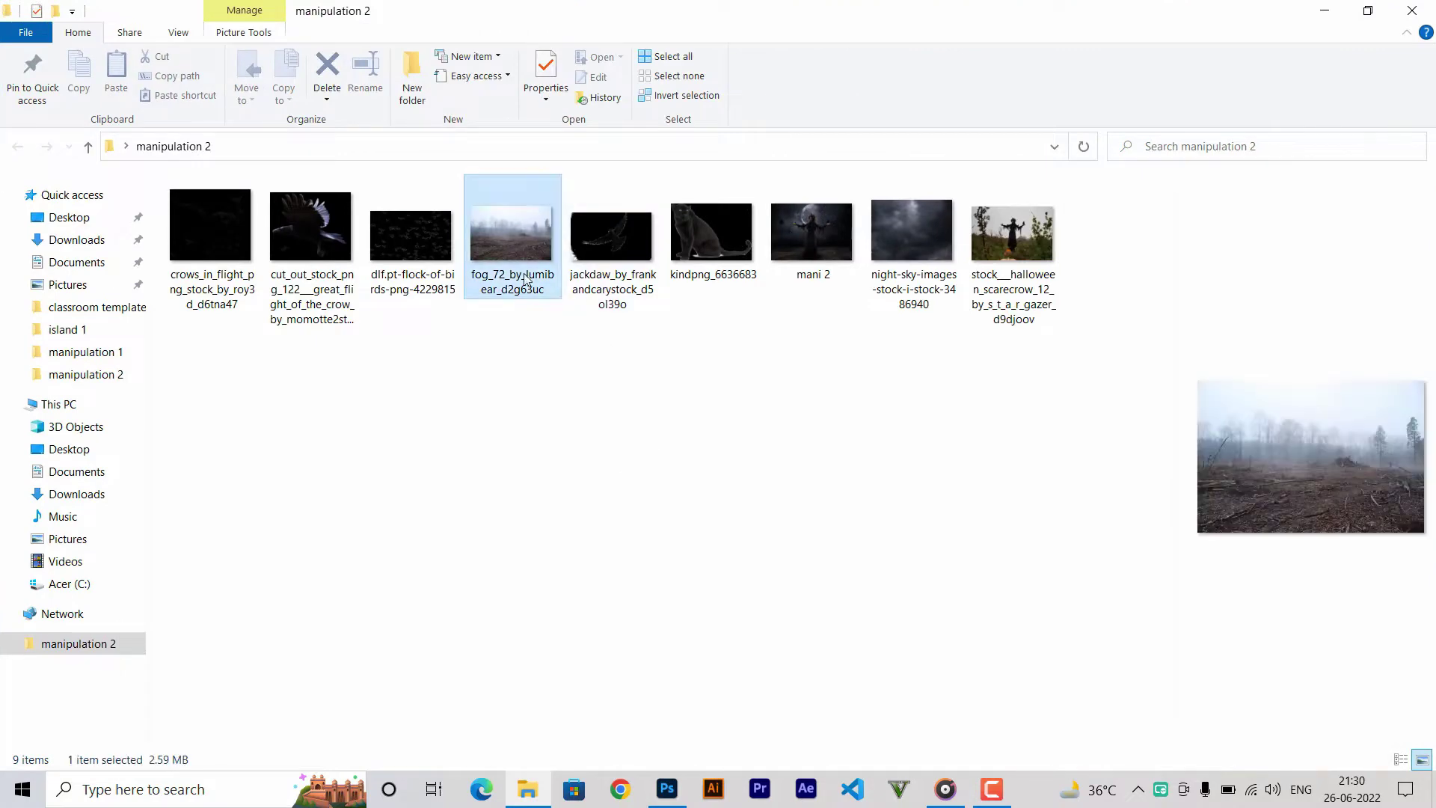
pyautogui.moveTo(529, 304); pyautogui.dragTo(602, 580)
# Fit the fog photo into the lower half of the canvas and name its layer ground.
pyautogui.moveTo(859, 587)
pyautogui.mouseDown()
pyautogui.moveTo(1062, 698)
pyautogui.moveTo(1052, 715)
pyautogui.mouseUp()
pyautogui.moveTo(901, 527); pyautogui.dragTo(901, 539)
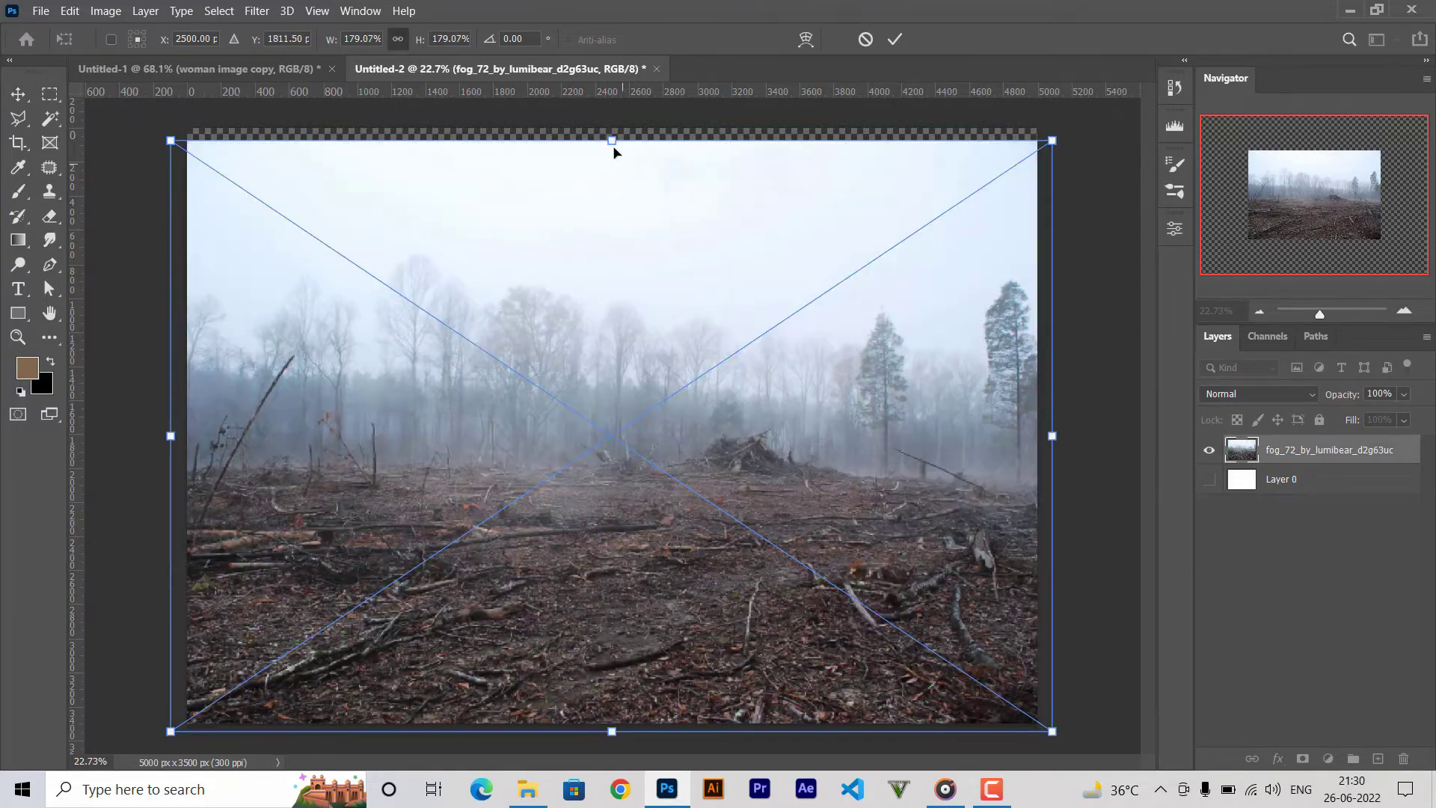
pyautogui.moveTo(612, 141); pyautogui.dragTo(611, 398)
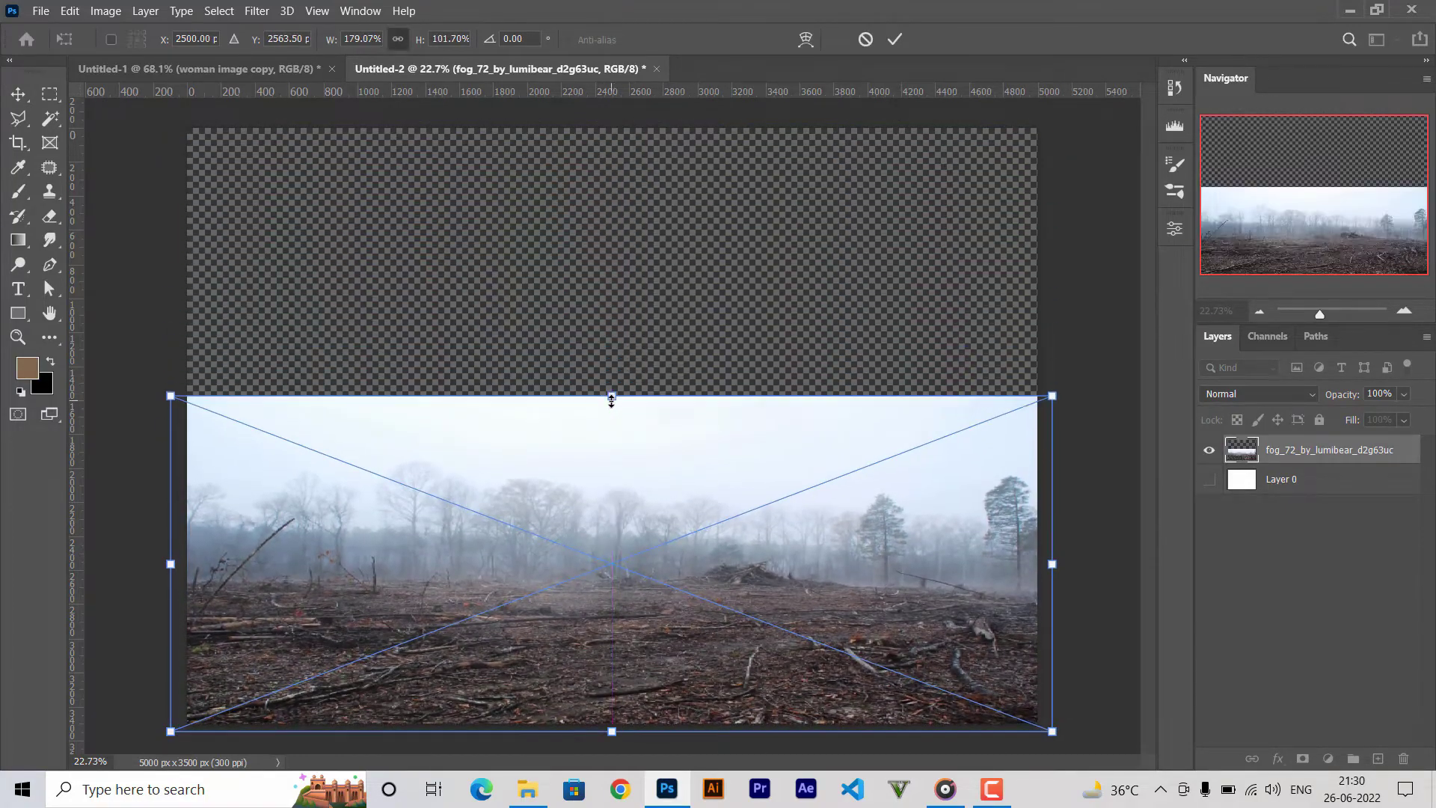
pyautogui.press('Return')
pyautogui.hotkey('ctrl', 's')
pyautogui.press('Escape')
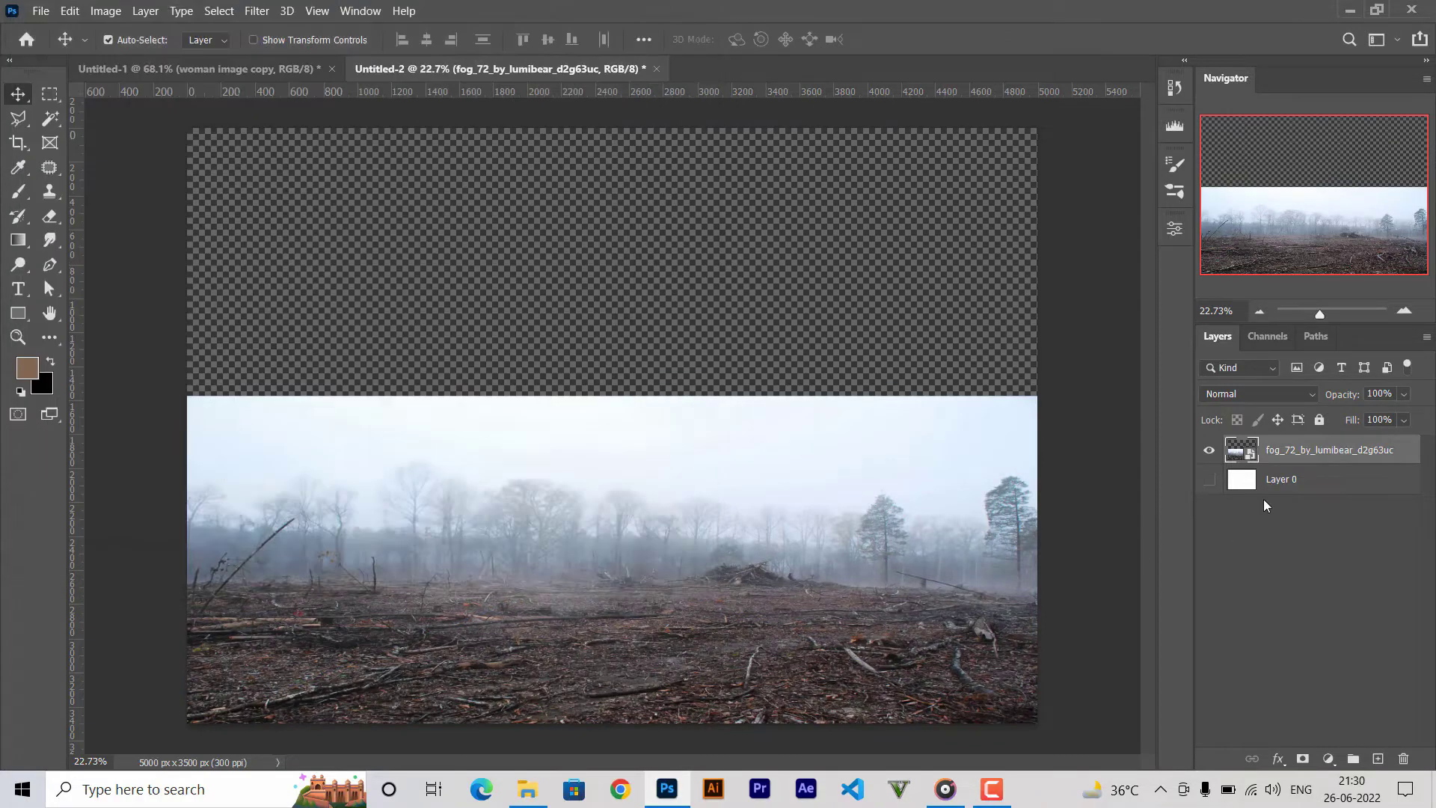
pyautogui.write('ground')
pyautogui.press('Return')
pyautogui.hotkey('ctrl', 's')
pyautogui.press('Escape')
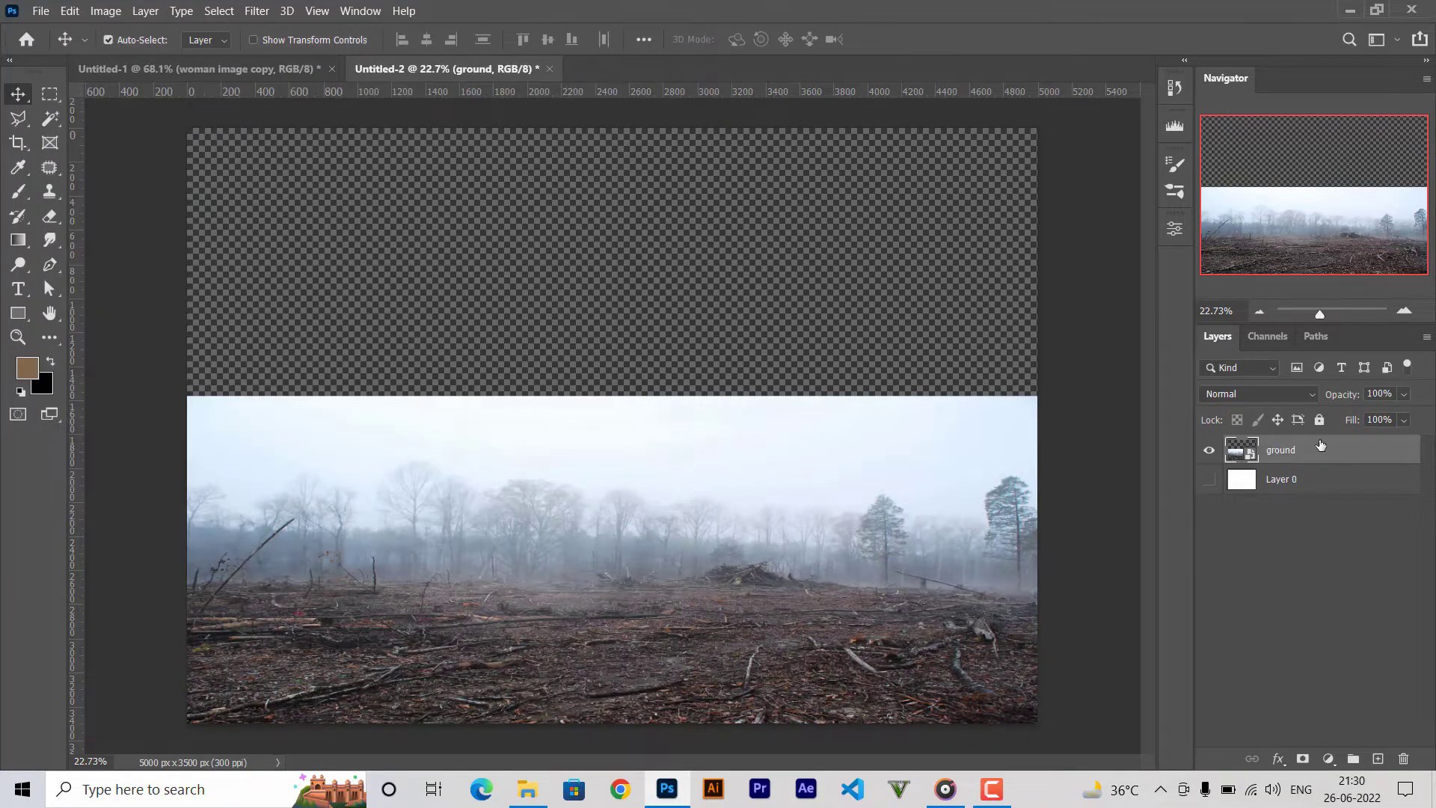
# Add a layer mask to ground and brush black over the foggy treeline at the top.
pyautogui.press('d')
pyautogui.press('b')
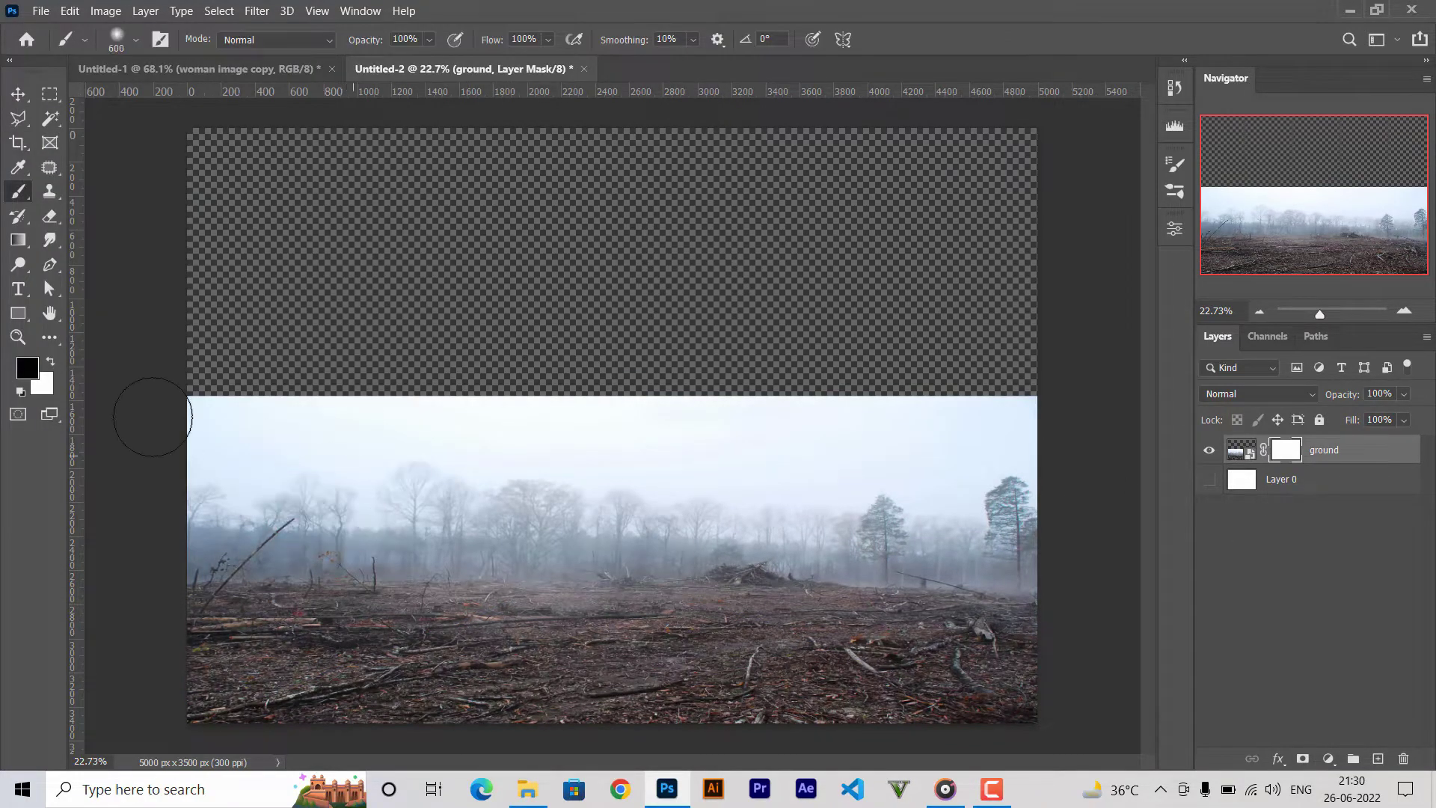
pyautogui.moveTo(178, 419); pyautogui.dragTo(599, 394)
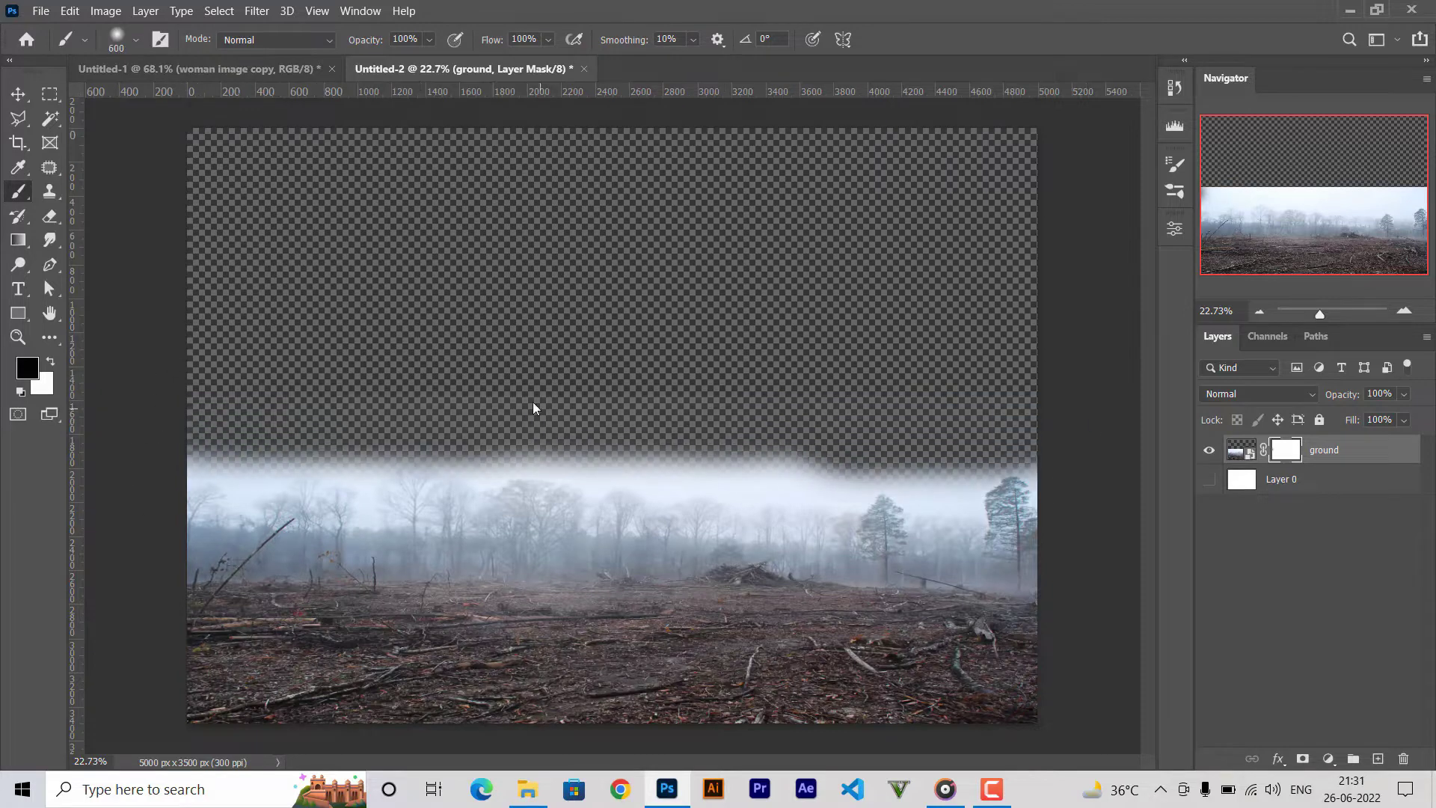
pyautogui.moveTo(434, 262)
pyautogui.mouseDown()
pyautogui.moveTo(610, 379)
pyautogui.moveTo(488, 491)
pyautogui.moveTo(966, 523)
pyautogui.moveTo(144, 577)
pyautogui.moveTo(513, 593)
pyautogui.moveTo(355, 599)
pyautogui.mouseUp()
pyautogui.press('[')
pyautogui.hotkey('ctrl', 'z')
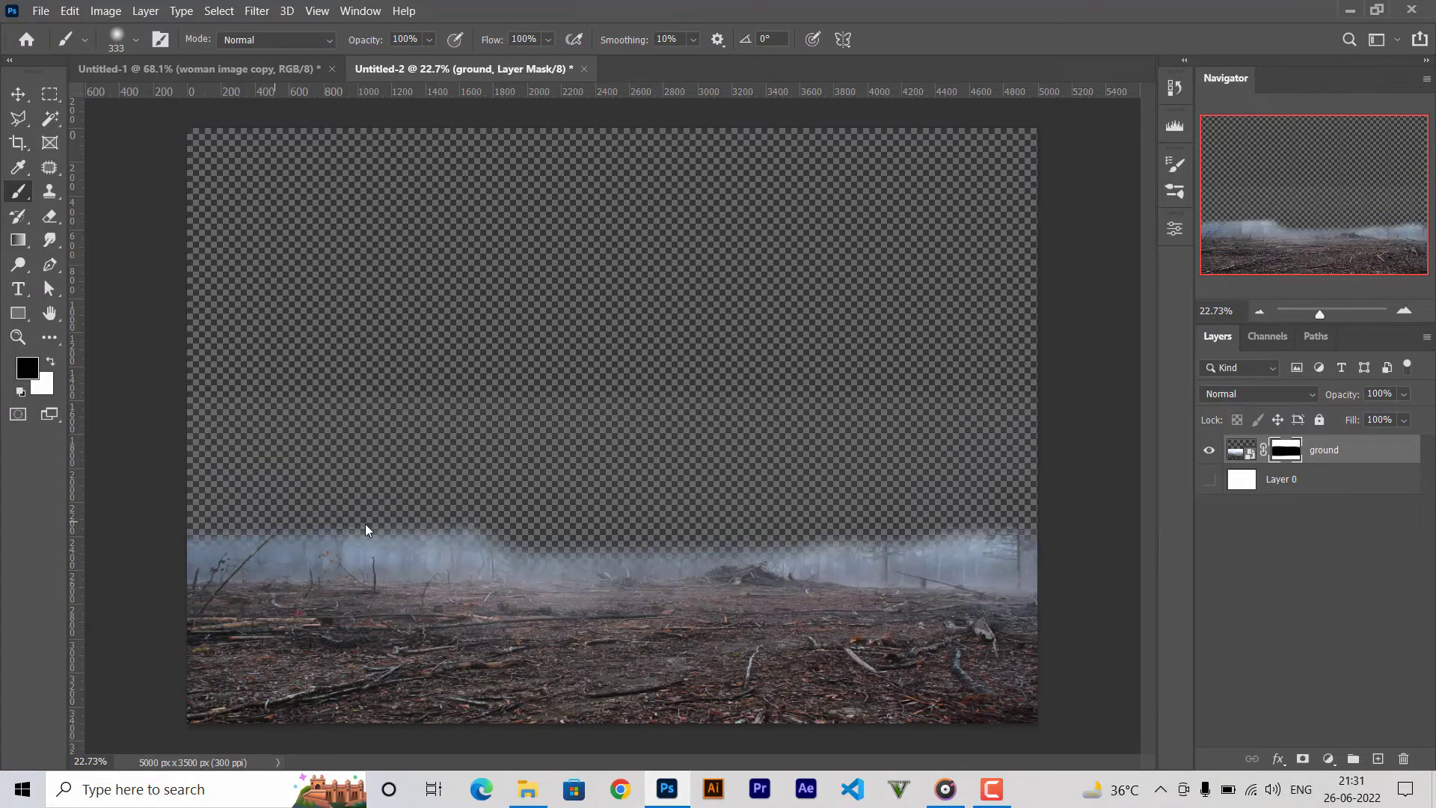
pyautogui.moveTo(1045, 570); pyautogui.dragTo(194, 587)
# Zoom in and refine the mask with a smaller brush to hide fog along the horizon.
pyautogui.press('x')
pyautogui.hotkey('ctrl', '+')
pyautogui.hotkey('ctrl', '+')
pyautogui.press('[')
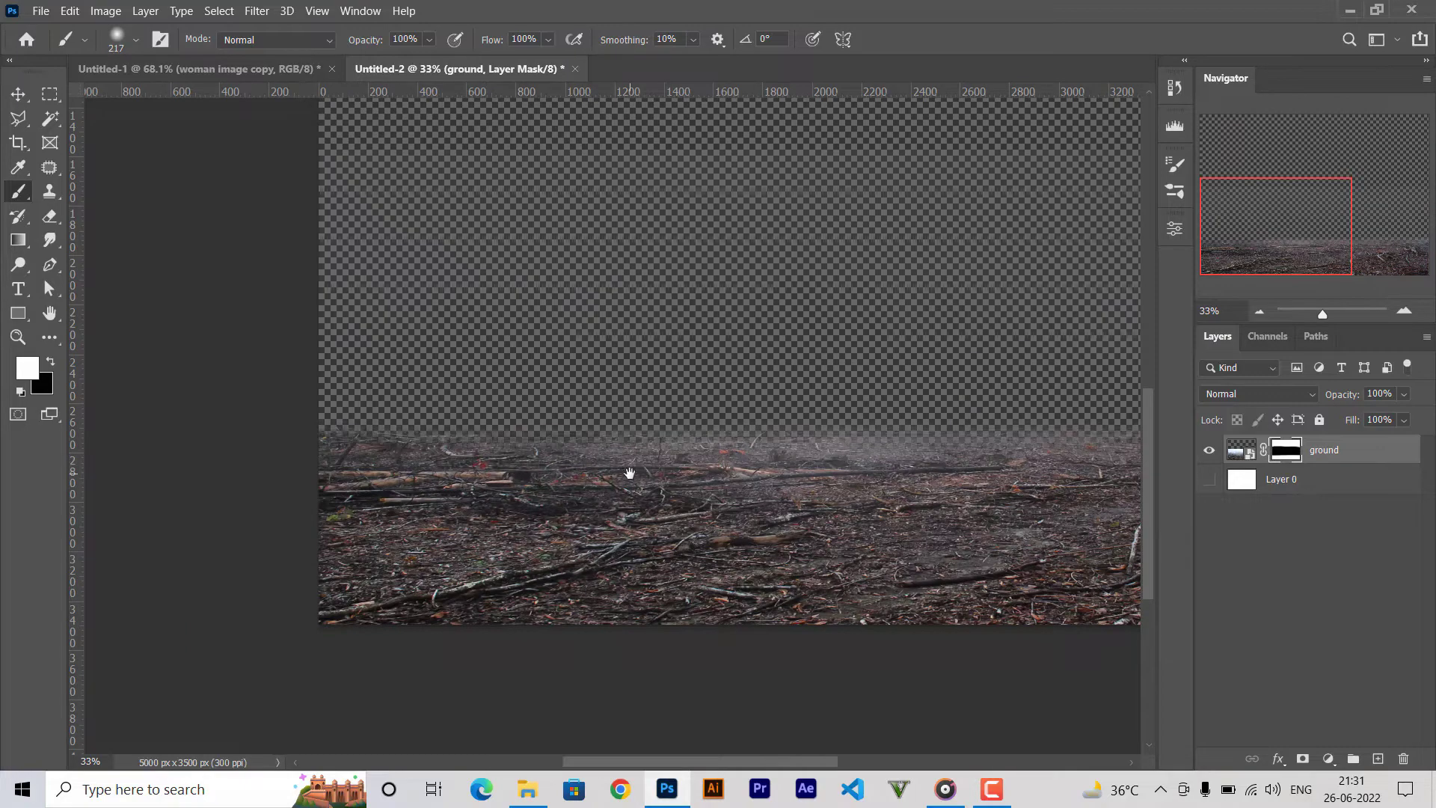
pyautogui.hscroll(3, 635, 456)
pyautogui.scroll(-1, 635, 456)
pyautogui.scroll(2, 1020, 632)
pyautogui.press('x')
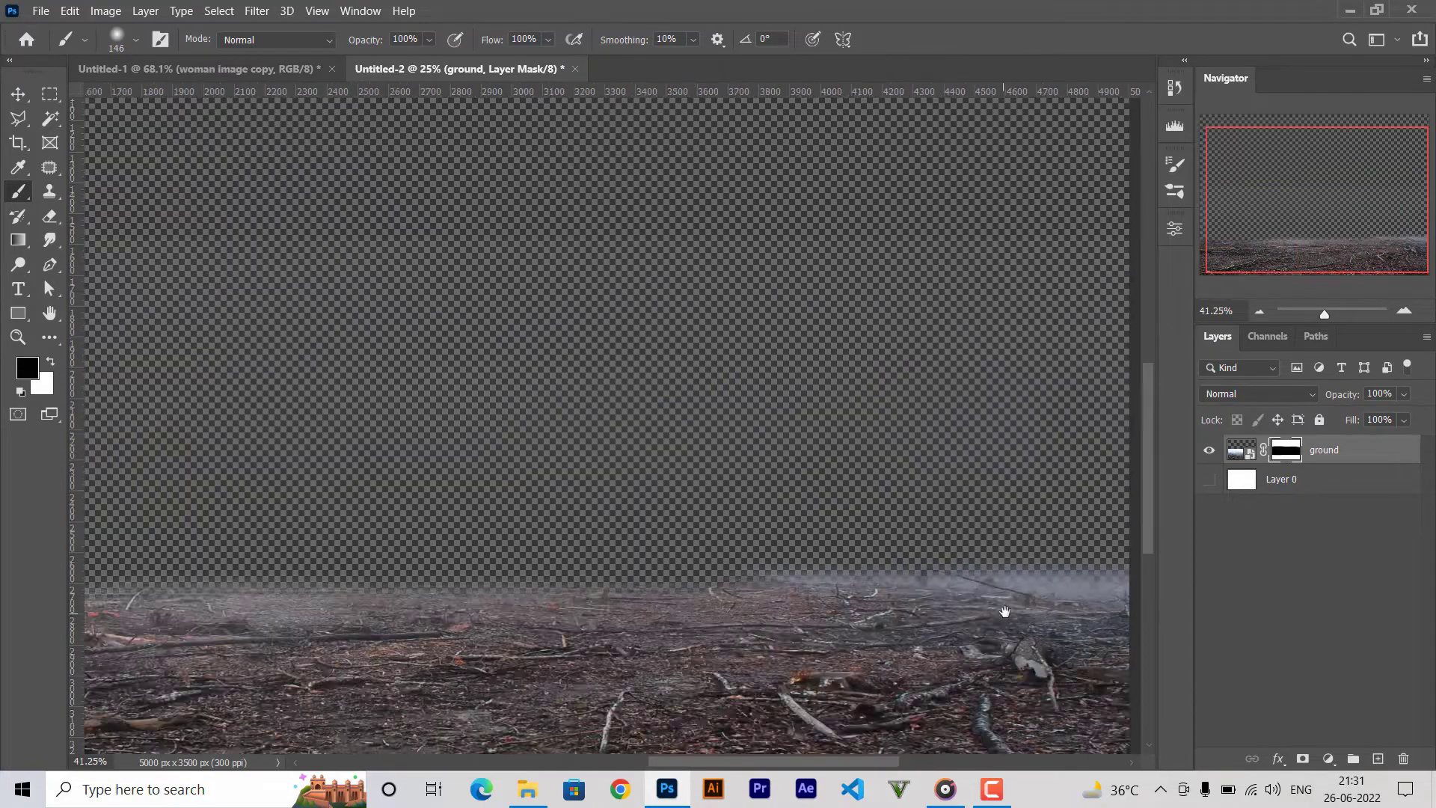
pyautogui.moveTo(1004, 612); pyautogui.dragTo(825, 582)
pyautogui.moveTo(988, 548)
pyautogui.mouseDown()
pyautogui.moveTo(315, 537)
pyautogui.moveTo(960, 524)
pyautogui.mouseUp()
pyautogui.moveTo(961, 523); pyautogui.dragTo(564, 517)
pyautogui.press('[')
pyautogui.moveTo(648, 484); pyautogui.dragTo(750, 481)
pyautogui.scroll(-2, 750, 481)
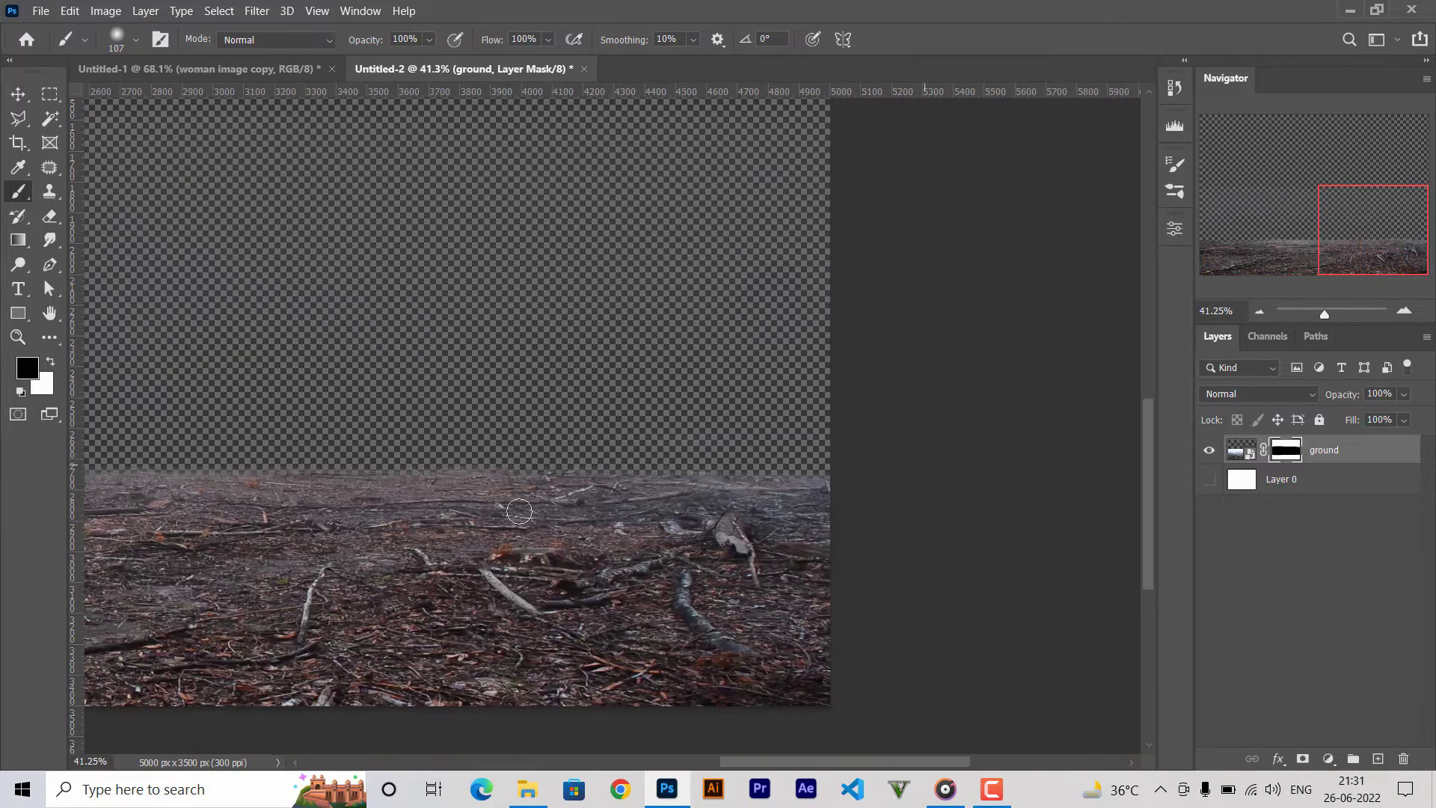
pyautogui.scroll(-2, 518, 451)
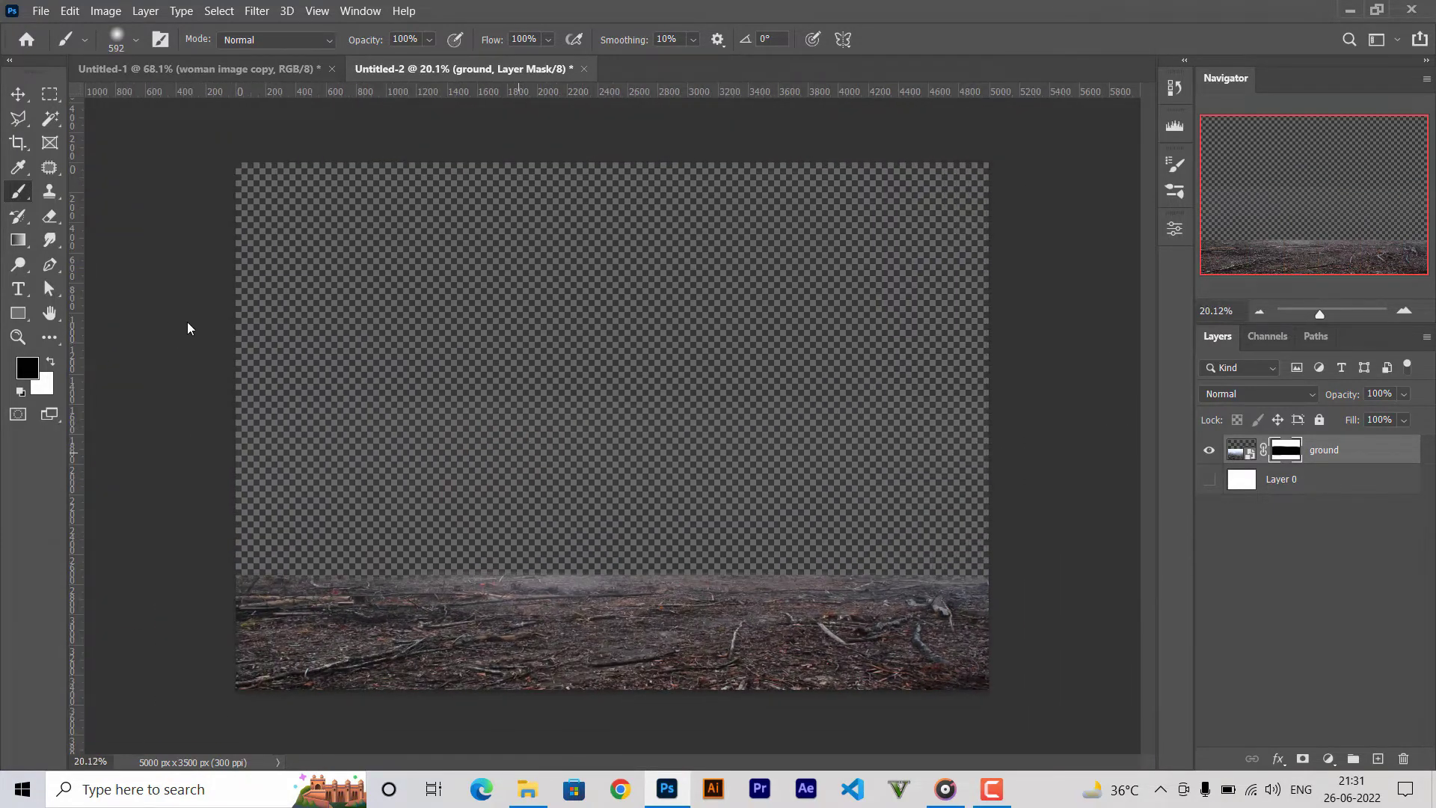
# Save the document as manipulation 2.psd in the manipulation 2 folder on the Desktop.
pyautogui.hotkey('ctrl', 's')
pyautogui.click(75, 144)
pyautogui.scroll(2, 361, 230)
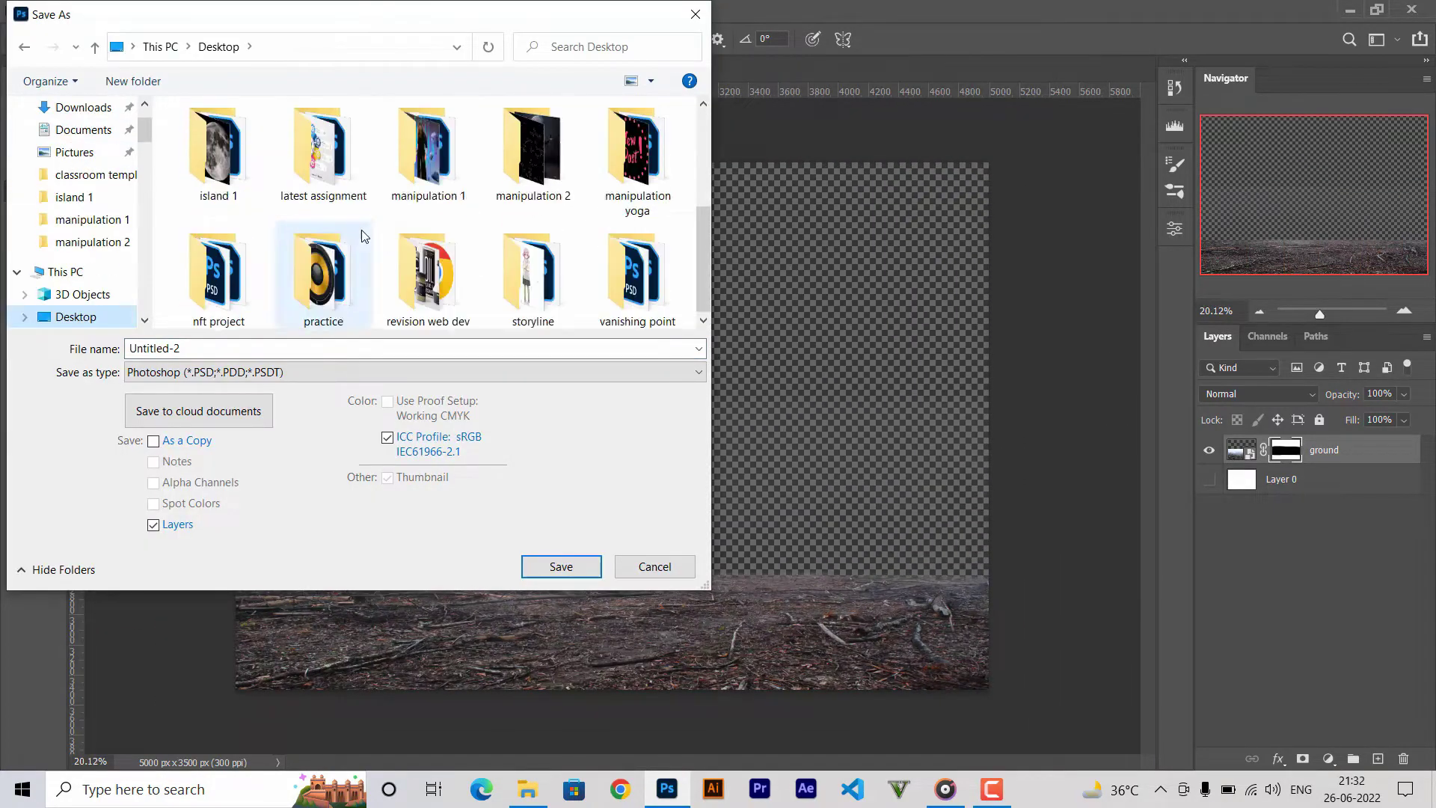
pyautogui.scroll(2, 362, 230)
pyautogui.doubleClick(533, 172)
pyautogui.write('manipulation 2')
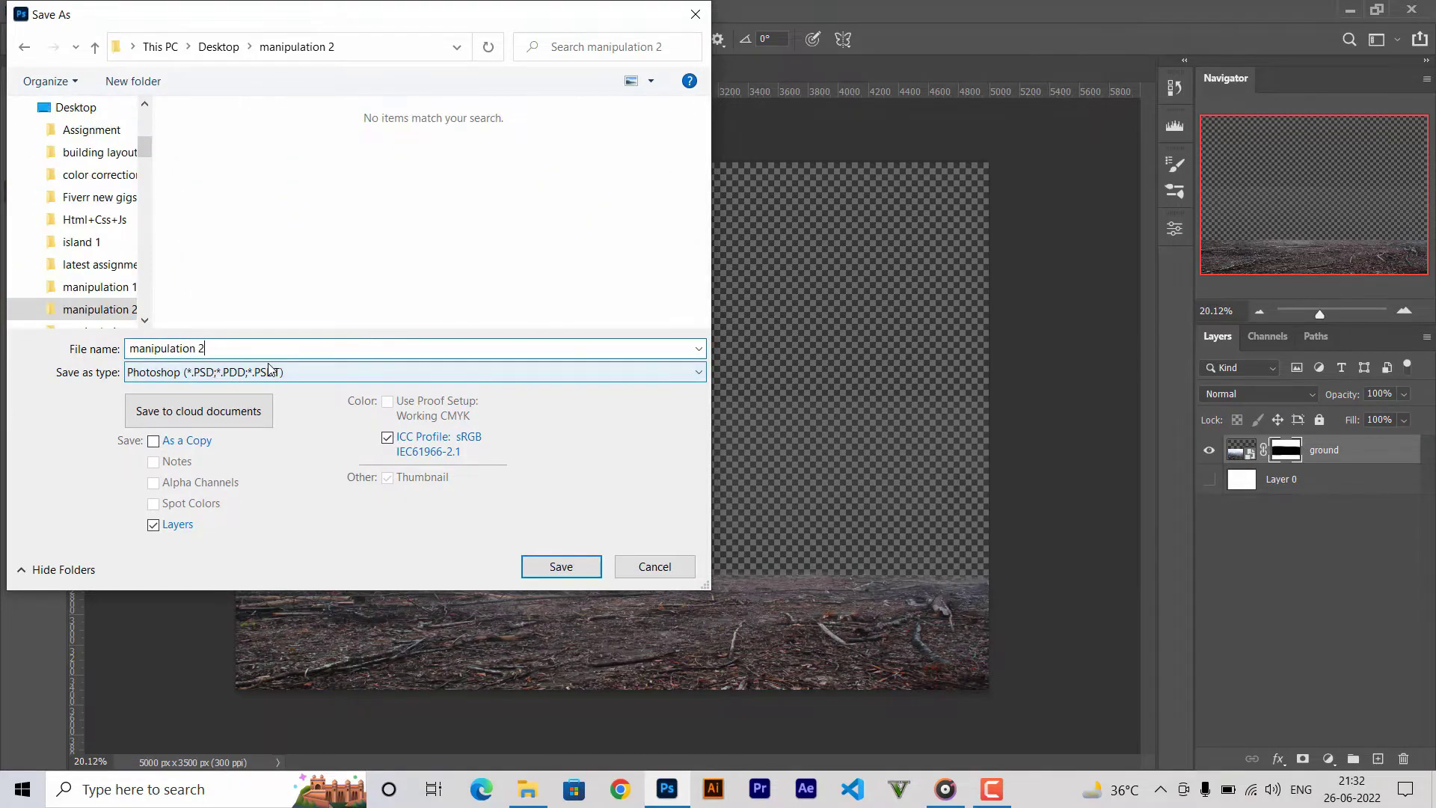
pyautogui.press('Return')
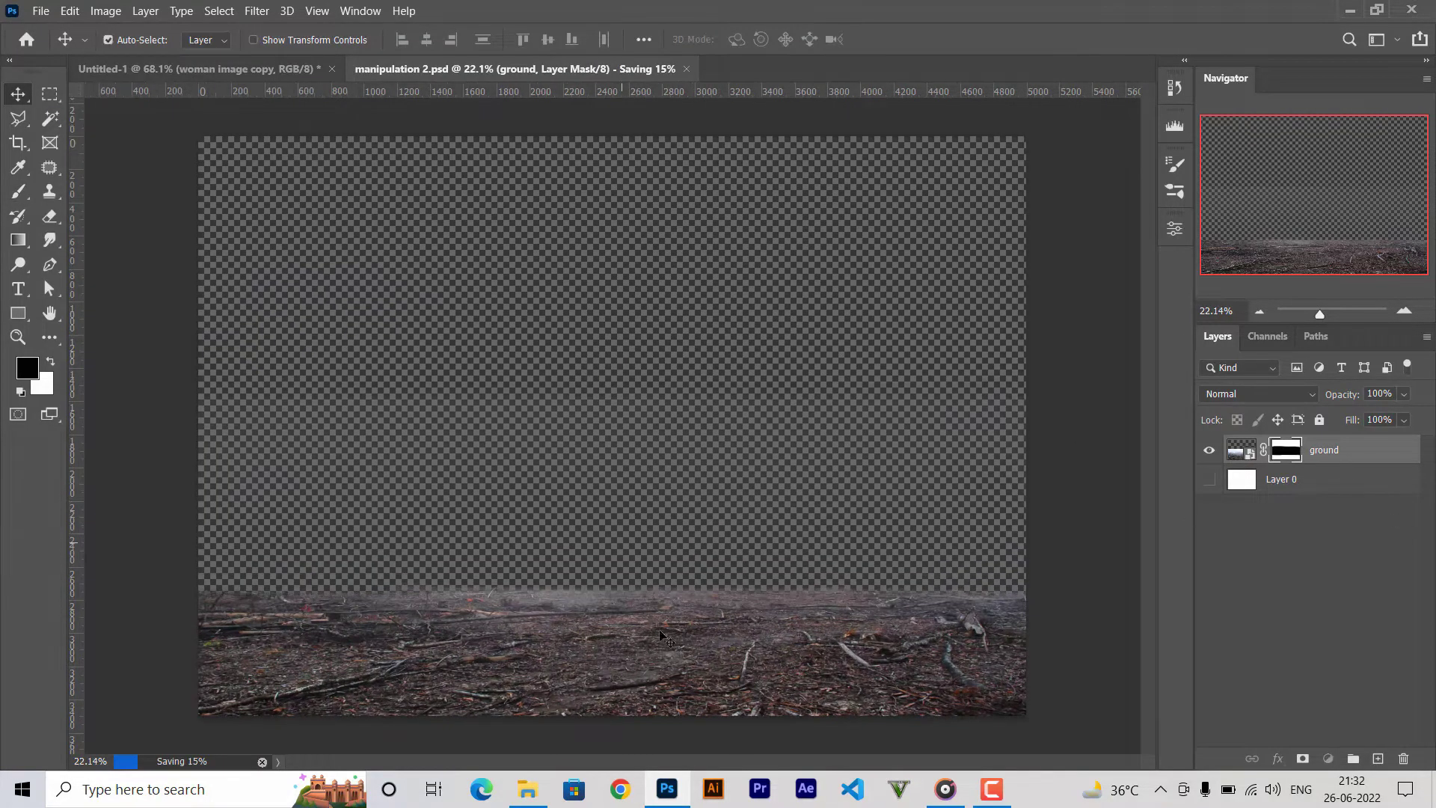
# Darken the ground with a clipped Brightness/Contrast adjustment at brightness -67.
pyautogui.click(527, 789)
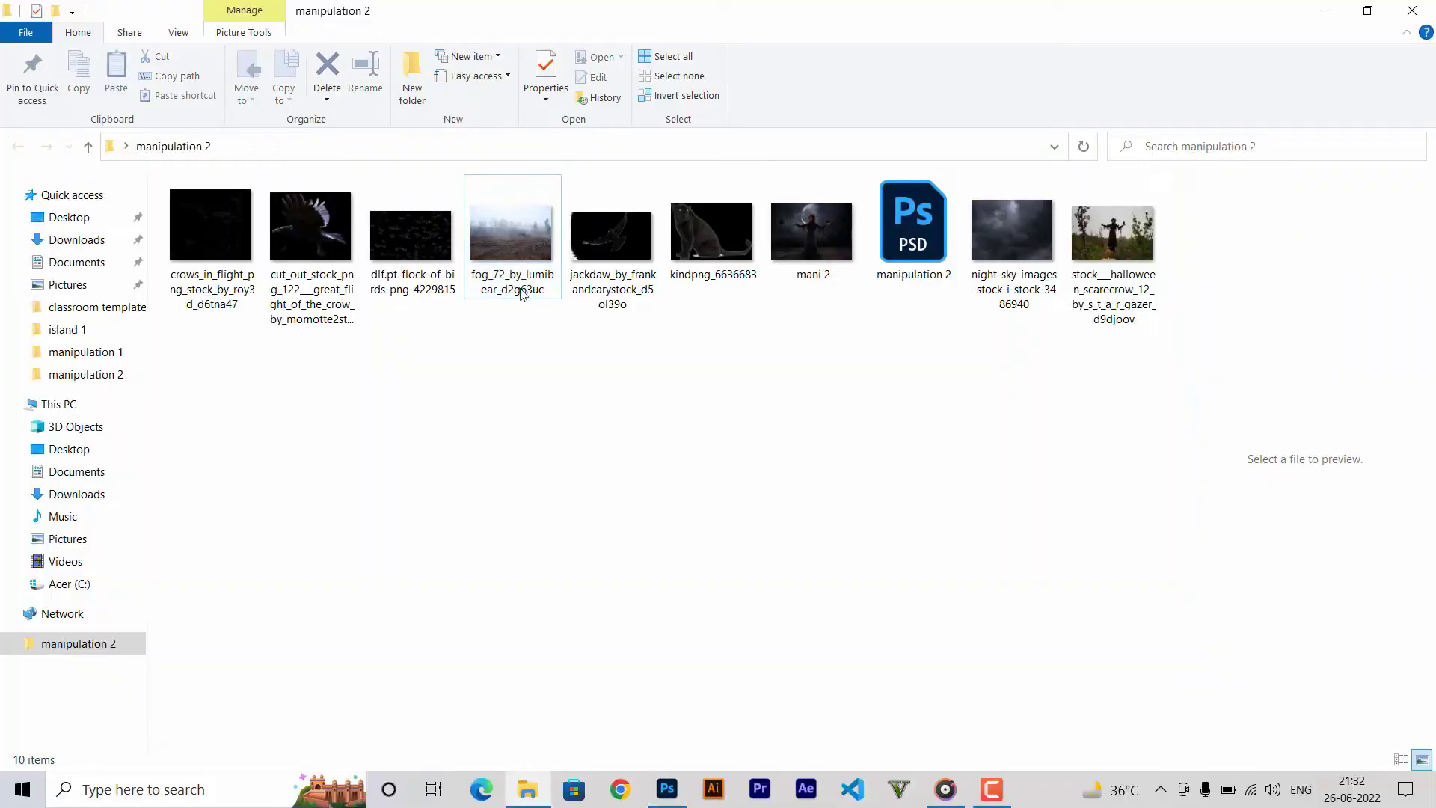
pyautogui.click(667, 789)
pyautogui.click(1329, 759)
pyautogui.click(1316, 487)
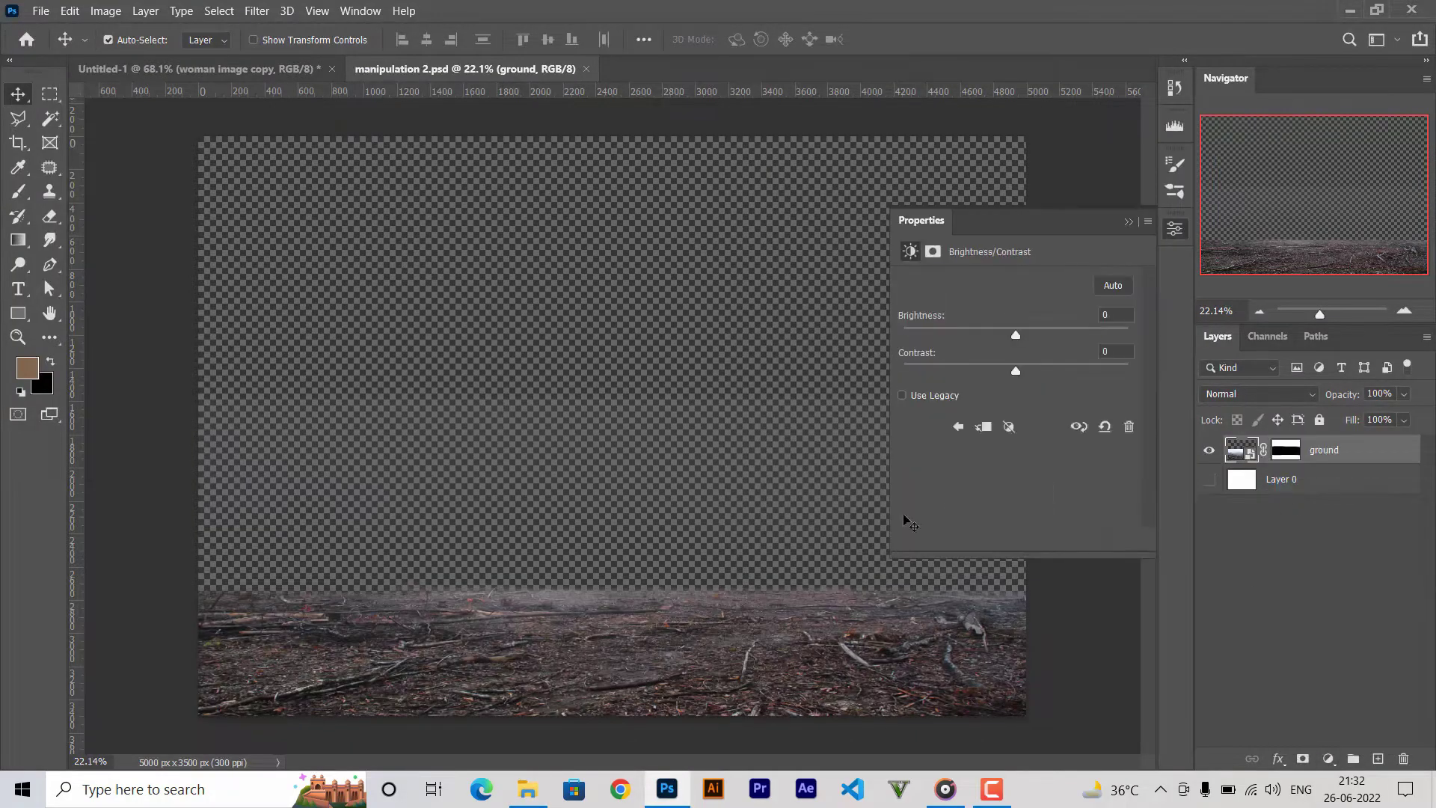
pyautogui.moveTo(1016, 341); pyautogui.dragTo(966, 343)
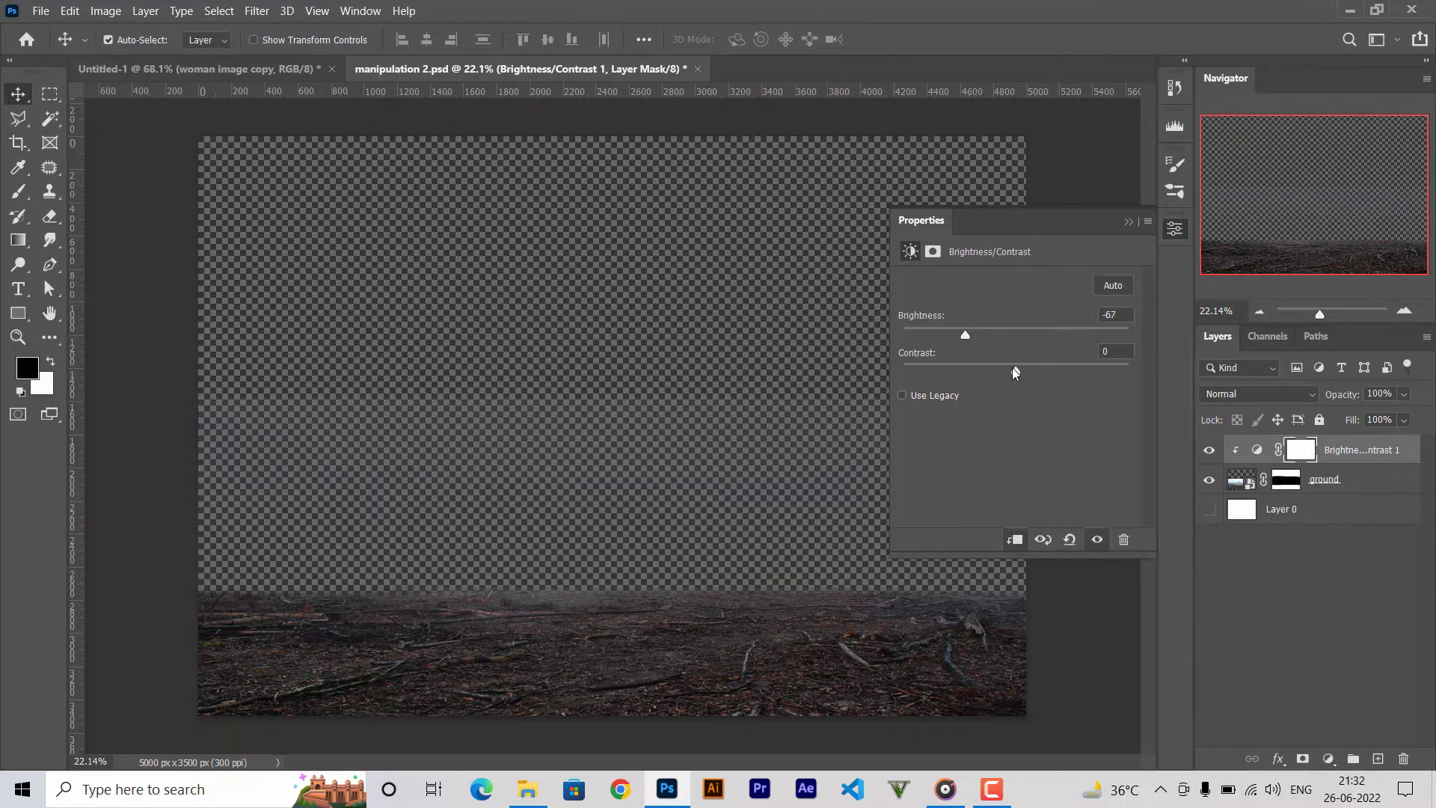
pyautogui.click(1129, 222)
pyautogui.click(1208, 450)
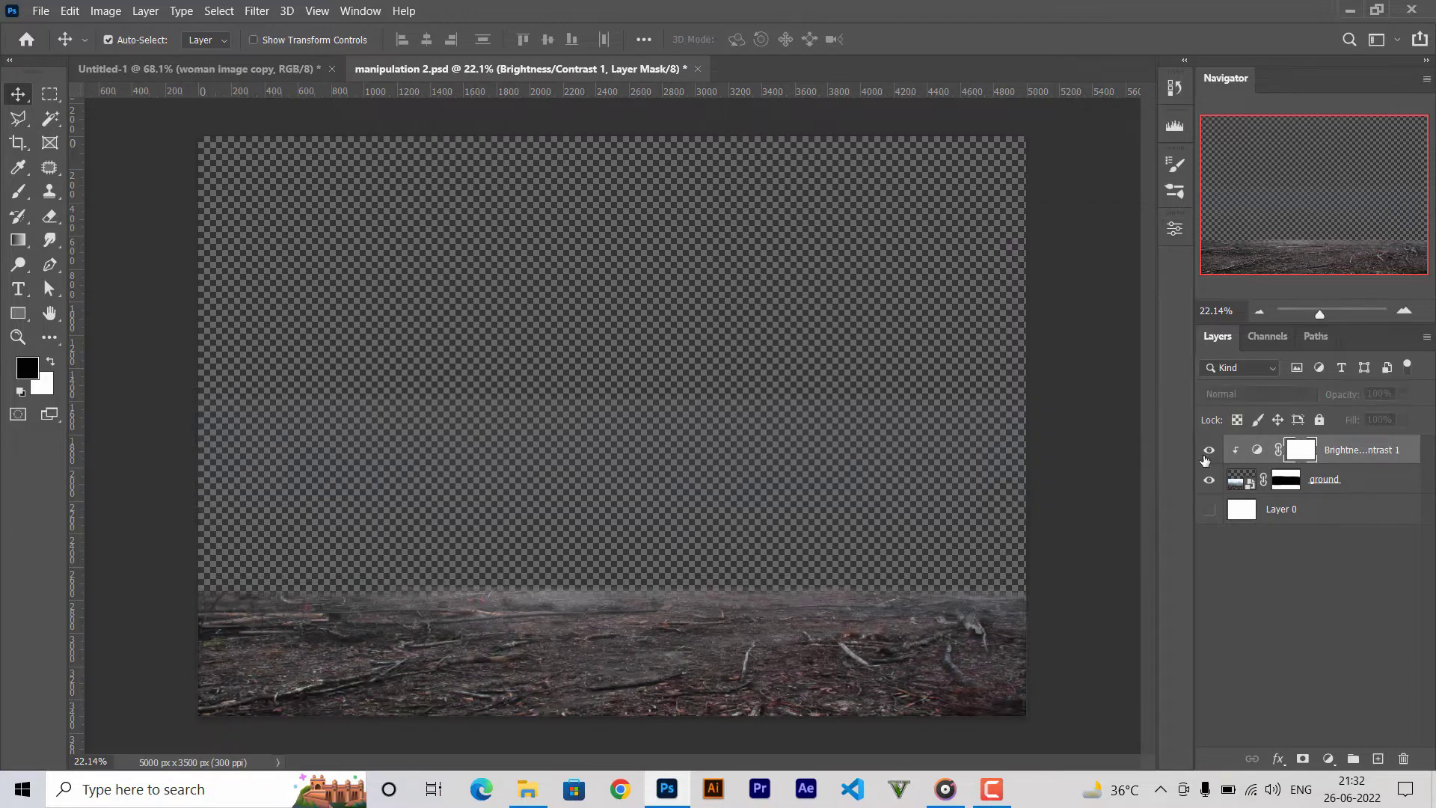
# Add a Levels adjustment darkening the ground's midtones to 0.88.
pyautogui.click(1331, 759)
pyautogui.click(1316, 504)
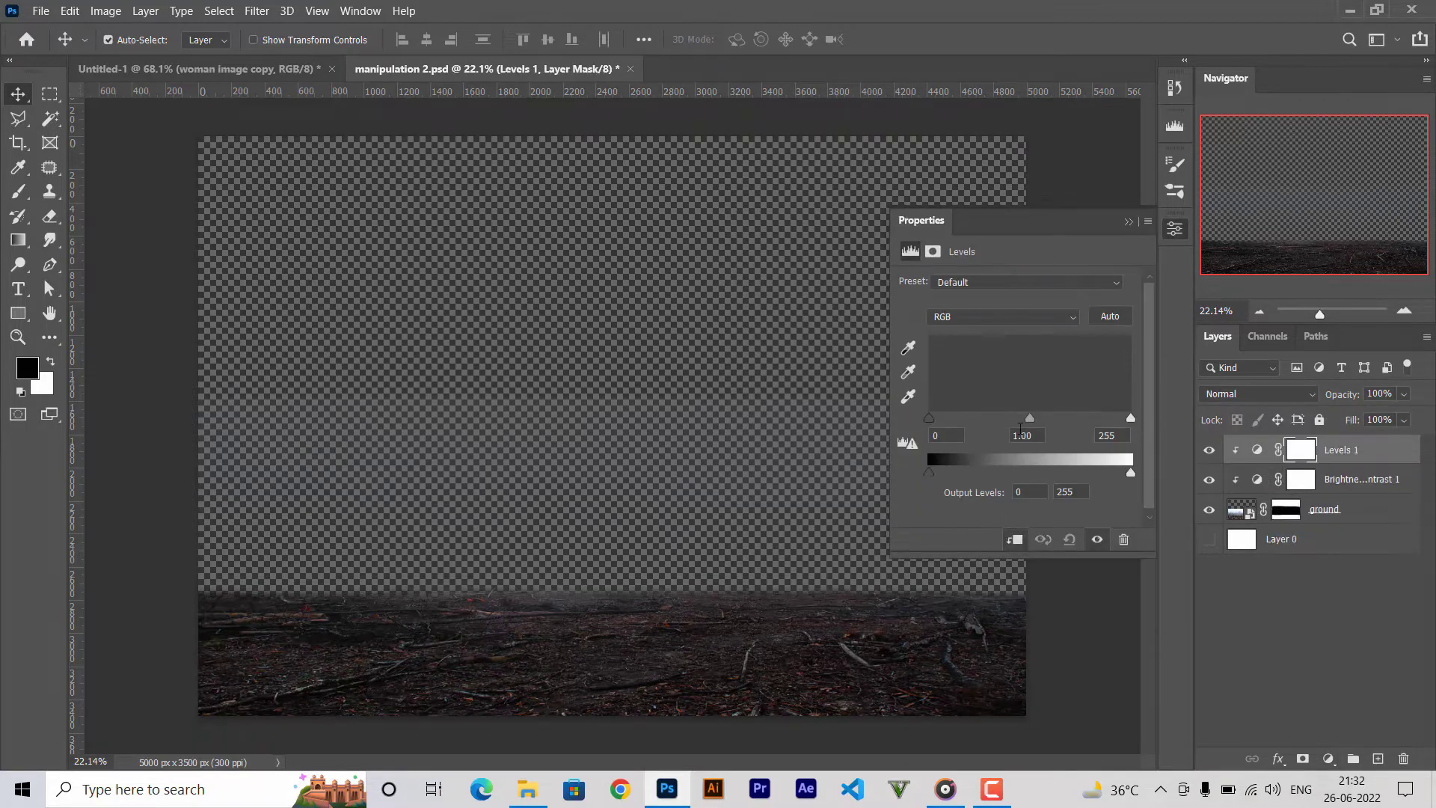
pyautogui.moveTo(1021, 424); pyautogui.dragTo(1038, 421)
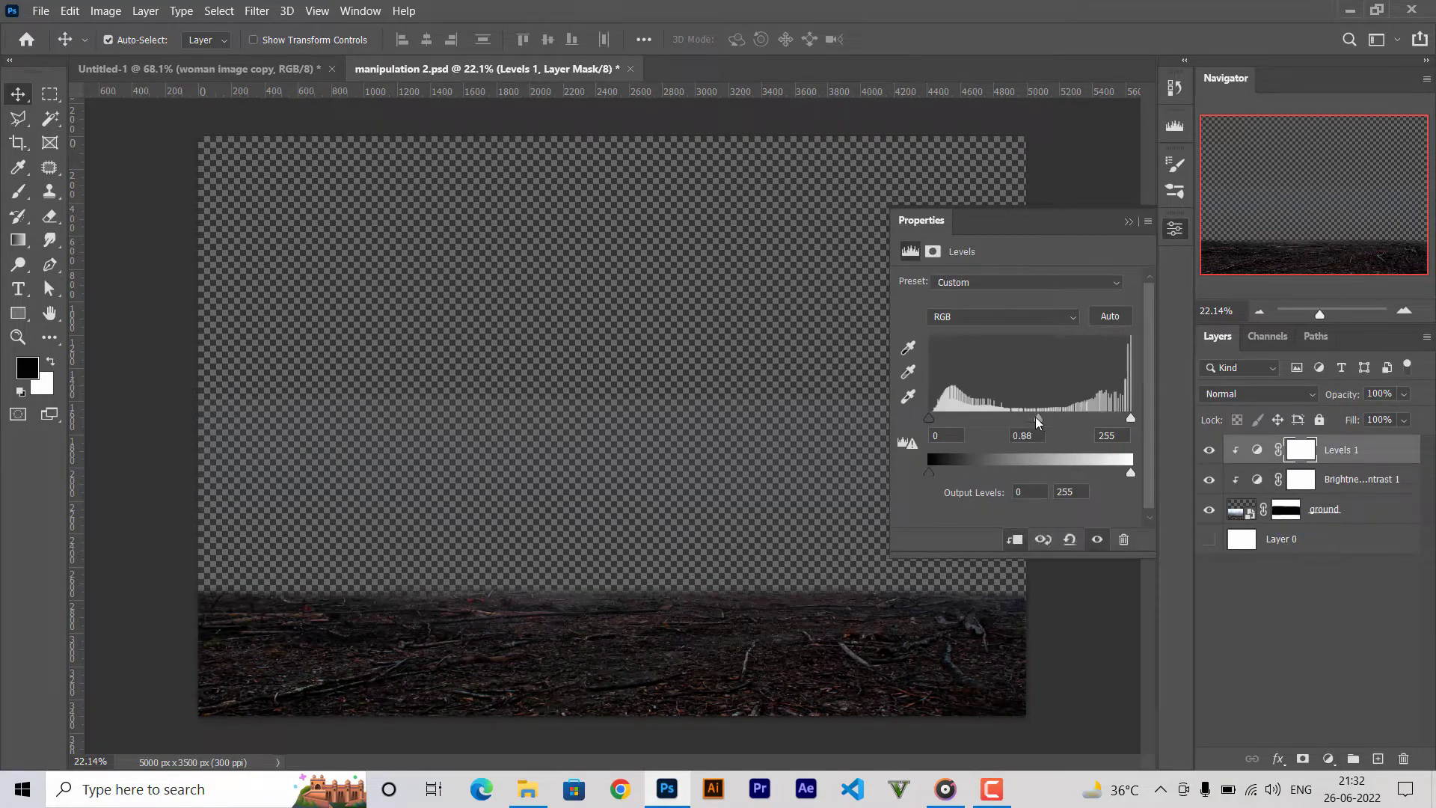
pyautogui.click(1130, 221)
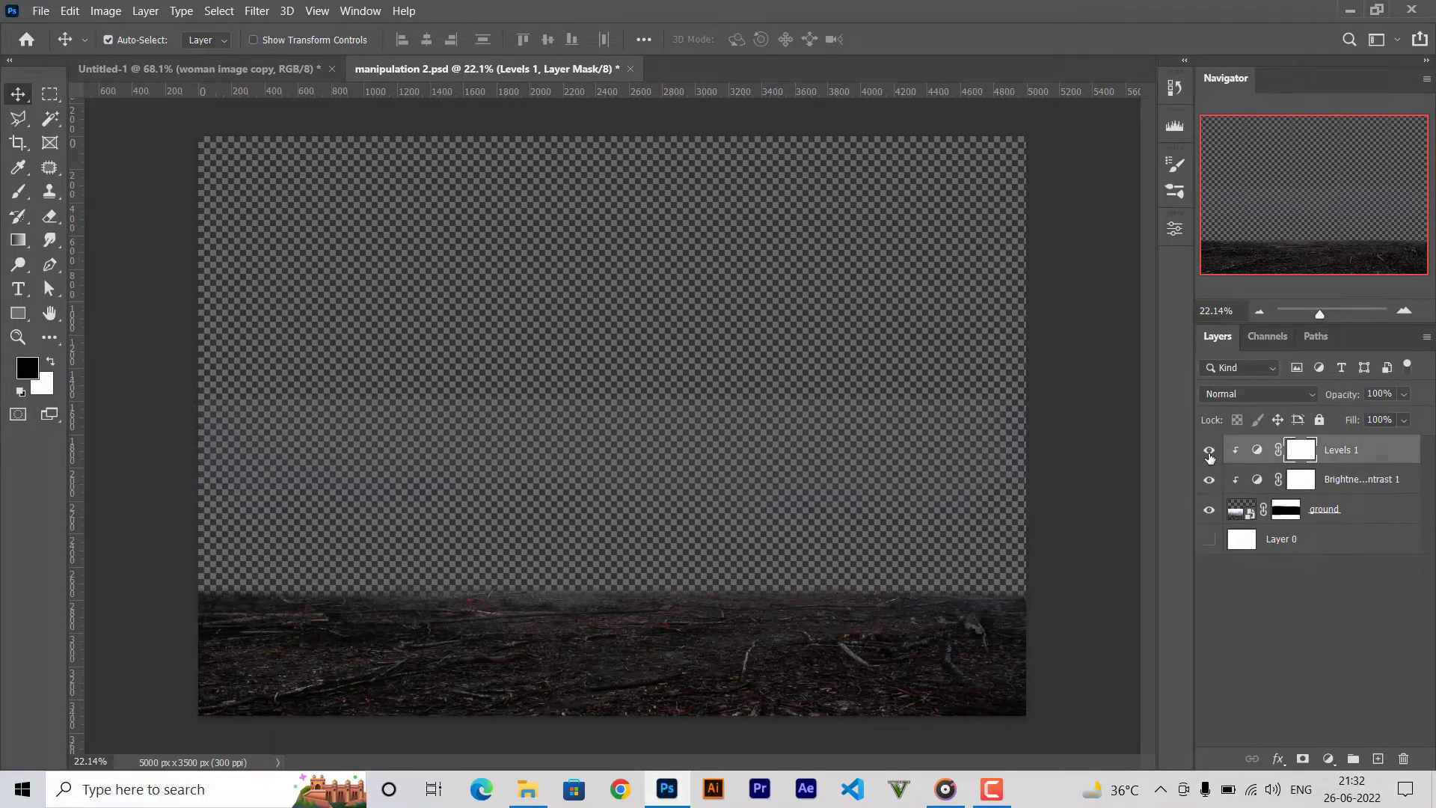
# Drag the night-sky image from the source folder toward Photoshop.
pyautogui.click(673, 791)
pyautogui.click(1016, 294)
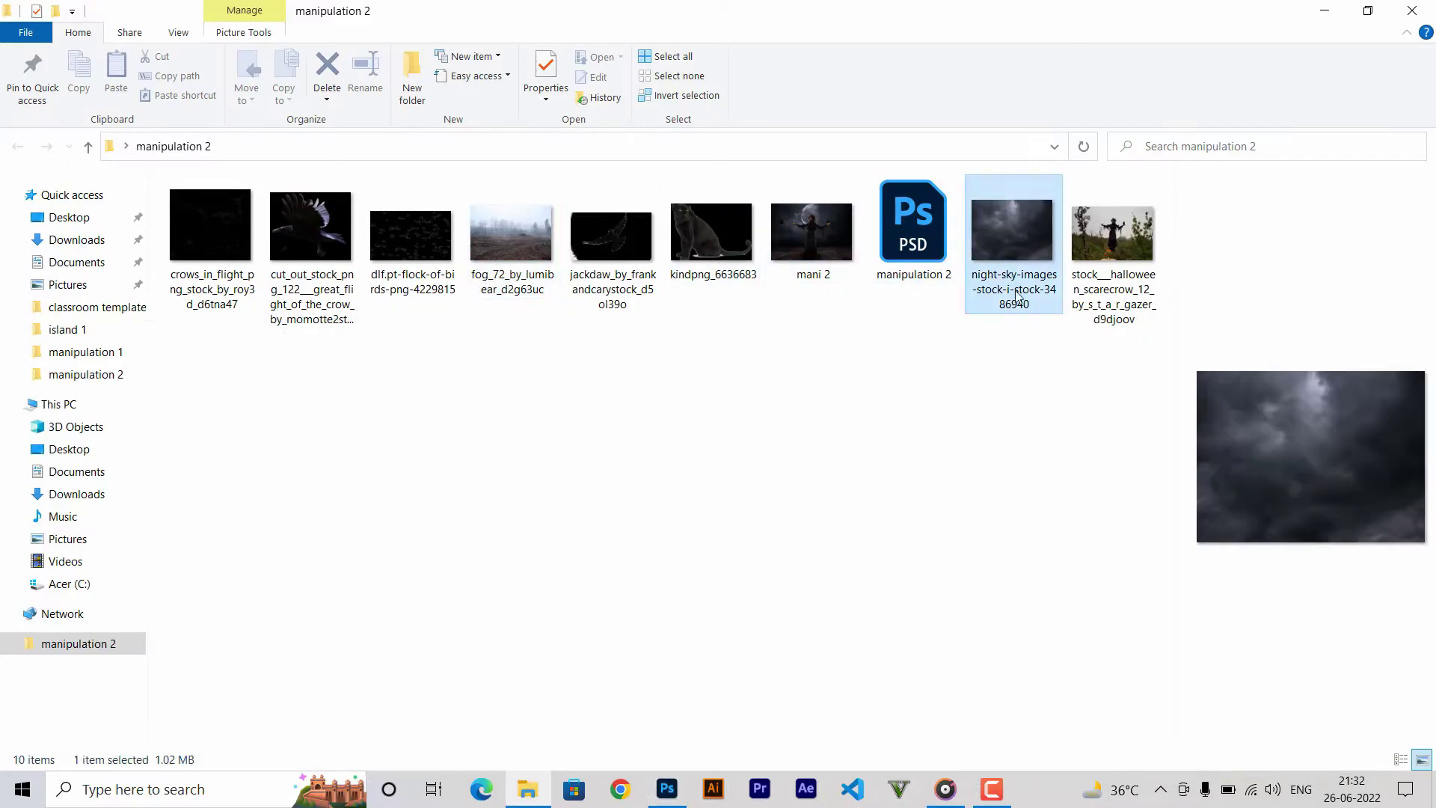
pyautogui.moveTo(1016, 294)
pyautogui.mouseDown()
pyautogui.moveTo(963, 389)
pyautogui.moveTo(617, 505)
pyautogui.mouseUp()
# Enlarge the night-sky photo to fill the canvas, move it beneath ground, and name it sky.
pyautogui.moveTo(828, 595); pyautogui.dragTo(1108, 715)
pyautogui.press('Return')
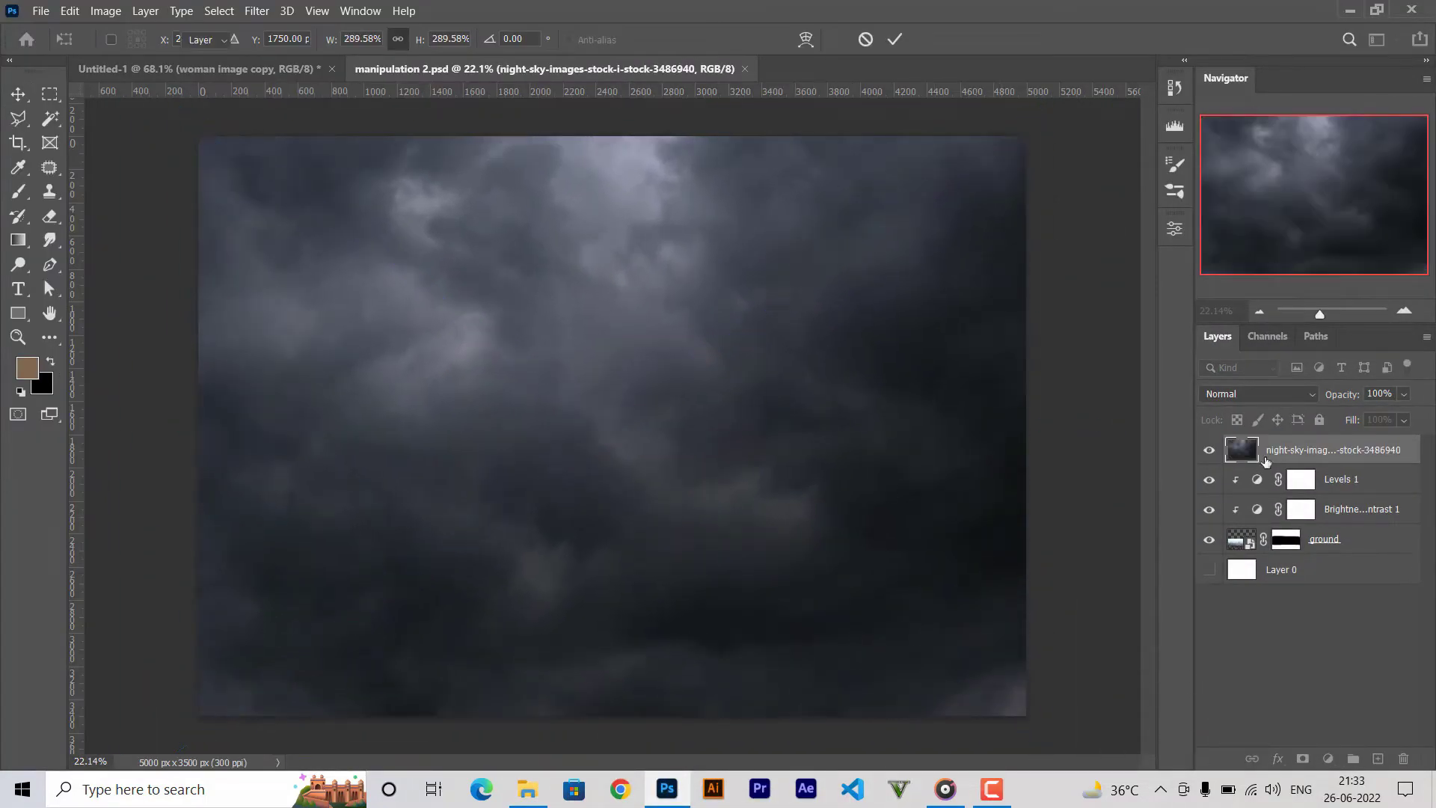
pyautogui.moveTo(1317, 449); pyautogui.dragTo(1275, 537)
pyautogui.write('sky')
pyautogui.press('Return')
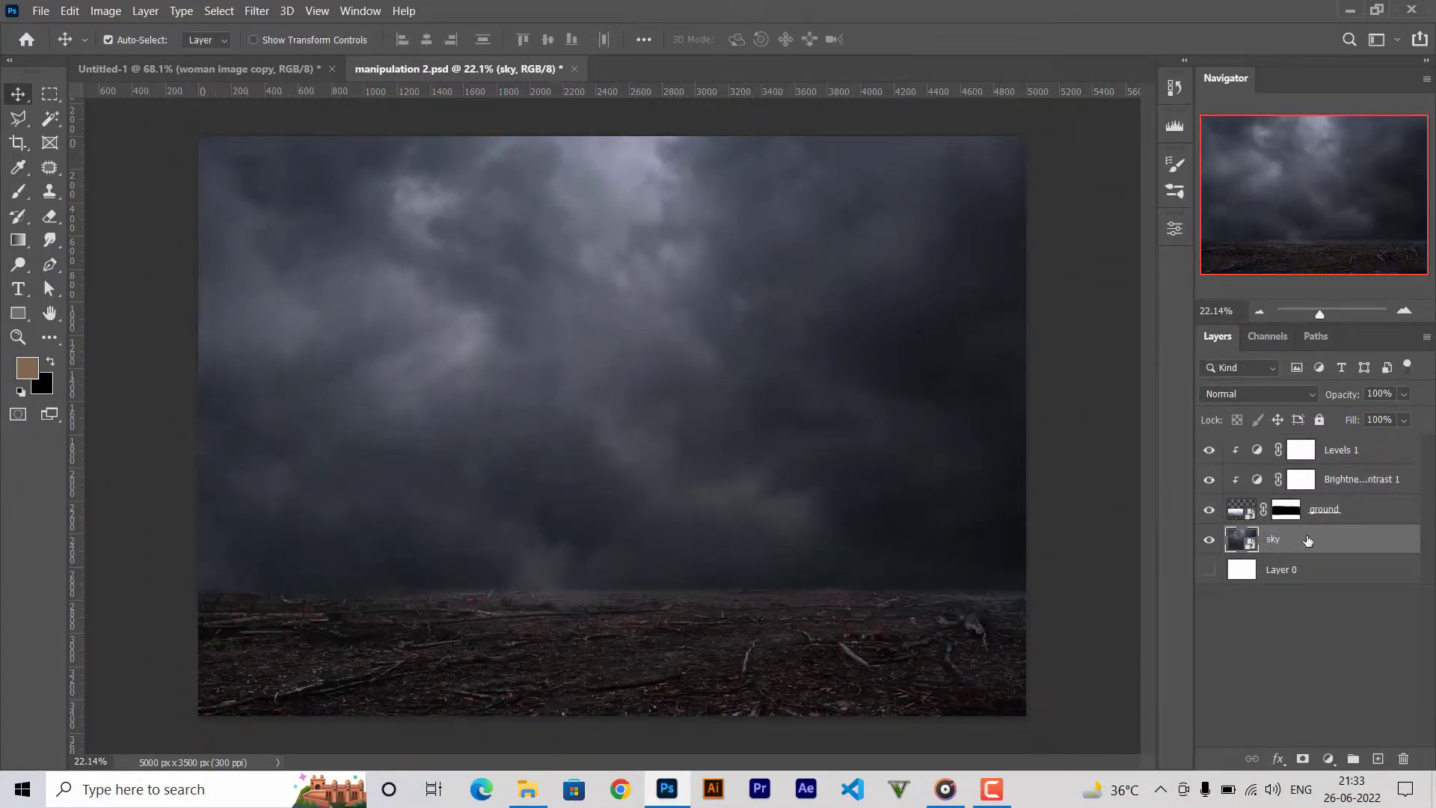
# Select the ground mask with black and white colours, then reselect the ground layer itself.
pyautogui.click(1286, 509)
pyautogui.press('b')
pyautogui.press('d')
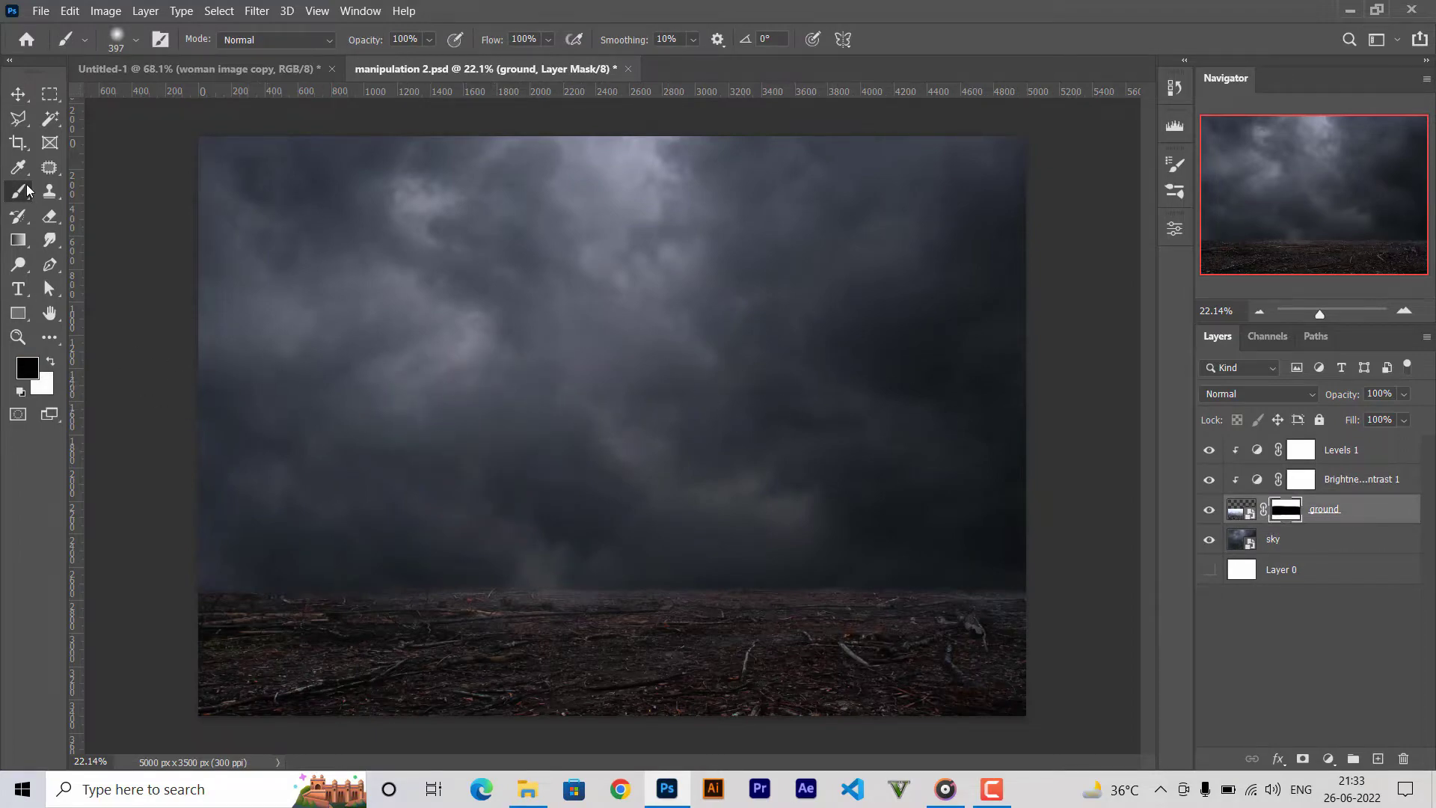
pyautogui.click(49, 216)
pyautogui.rightClick(1244, 516)
pyautogui.click(1155, 383)
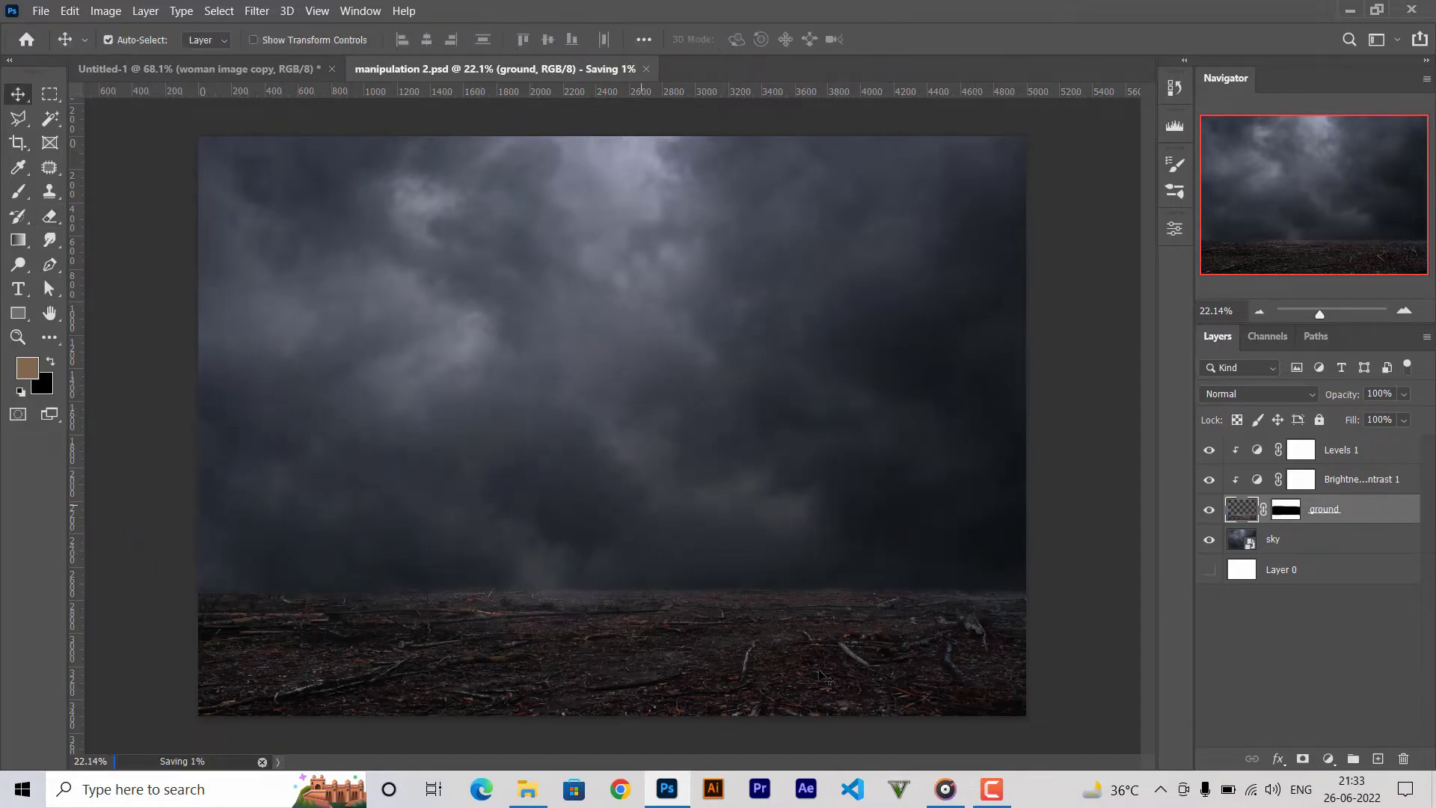
# Create a new layer named black color above the sky with default black and white colours.
pyautogui.click(1287, 540)
pyautogui.hotkey('ctrl', 'shift', 'alt', 'n')
pyautogui.write('black color')
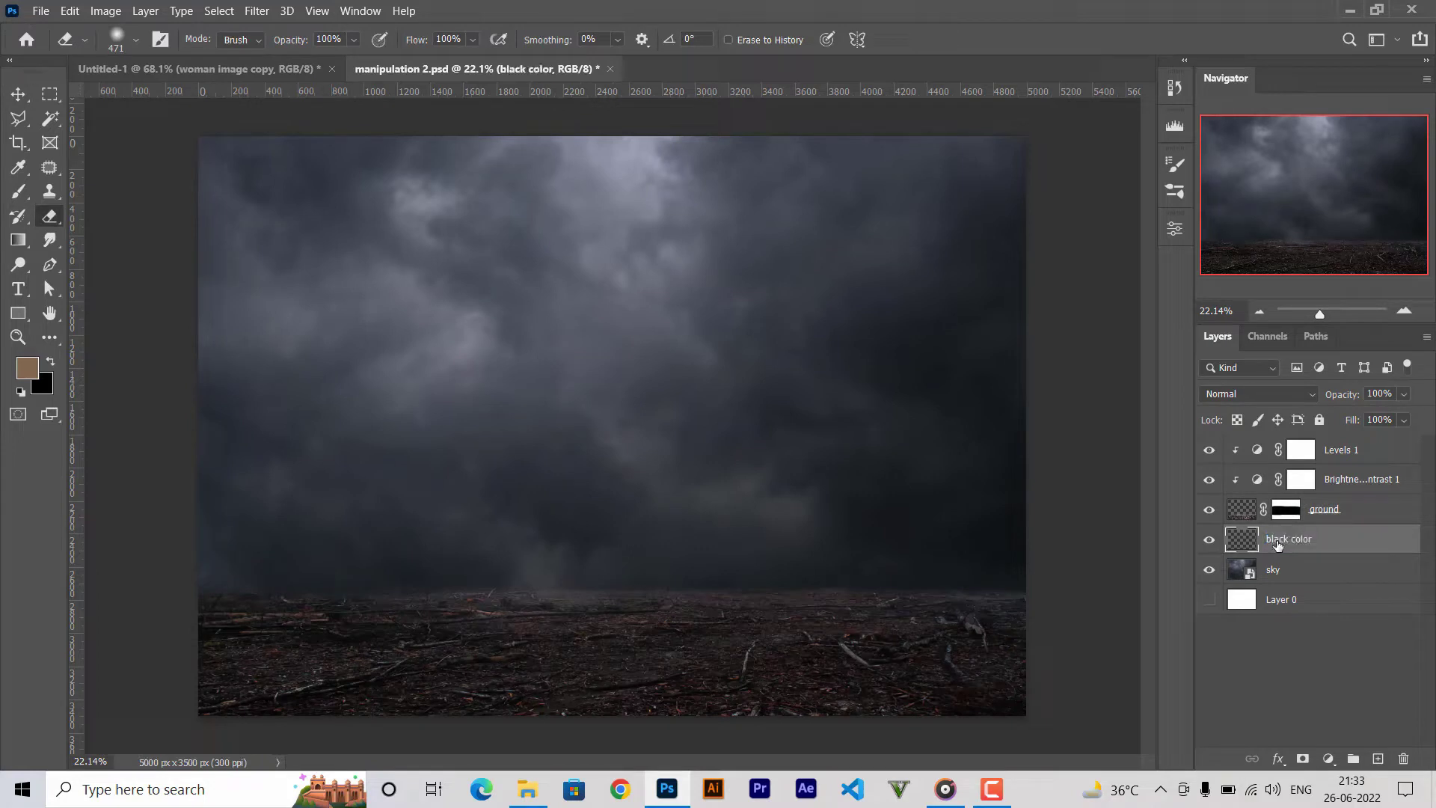
pyautogui.hotkey('ctrl', 's')
pyautogui.press('d')
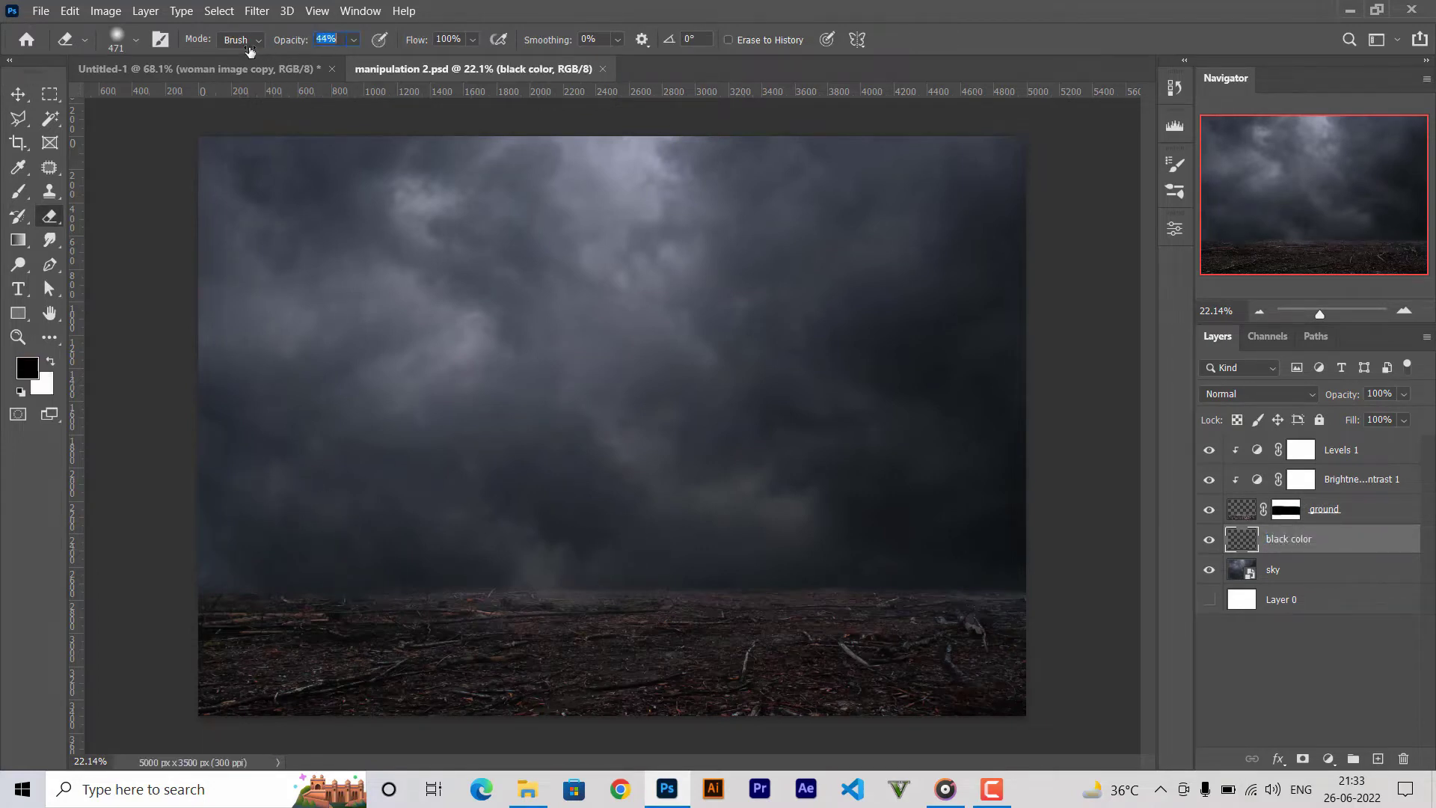
# Pick the Fog 10 brush and shrink the eraser size to 716 px.
pyautogui.rightClick(404, 323)
pyautogui.scroll(-5, 516, 569)
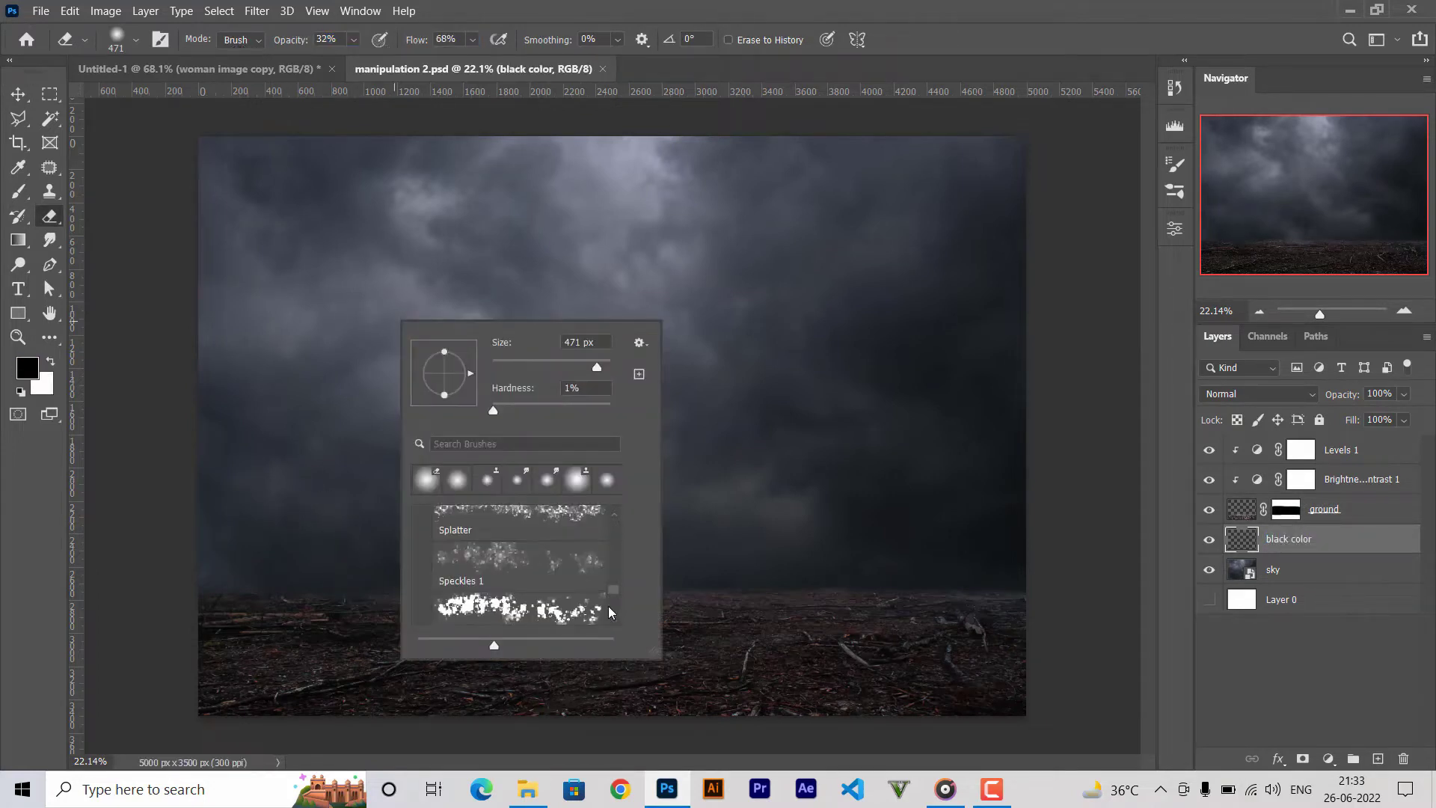
pyautogui.scroll(-5, 517, 568)
pyautogui.scroll(-2, 516, 569)
pyautogui.press('Escape')
pyautogui.click(1174, 191)
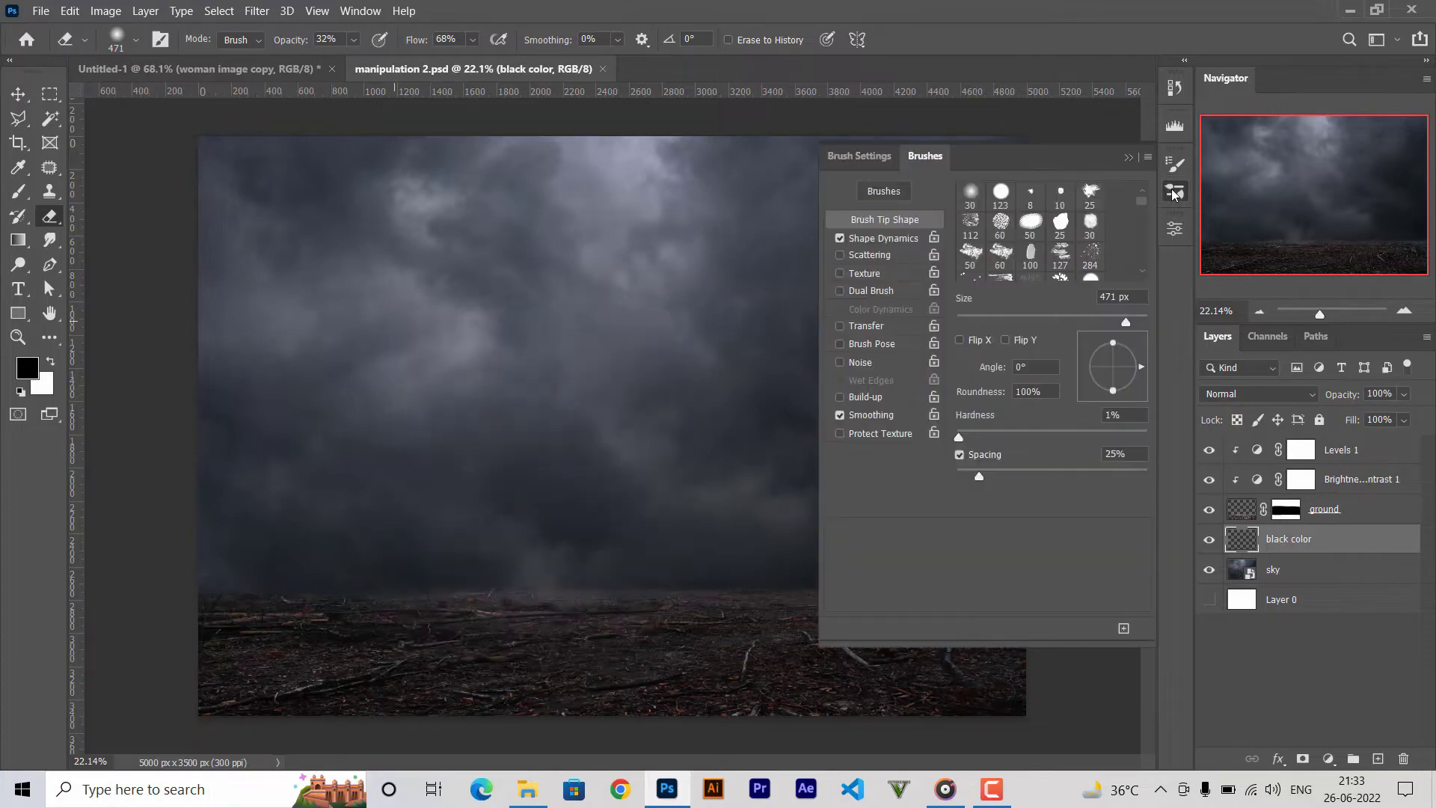
pyautogui.moveTo(1143, 492); pyautogui.dragTo(1141, 558)
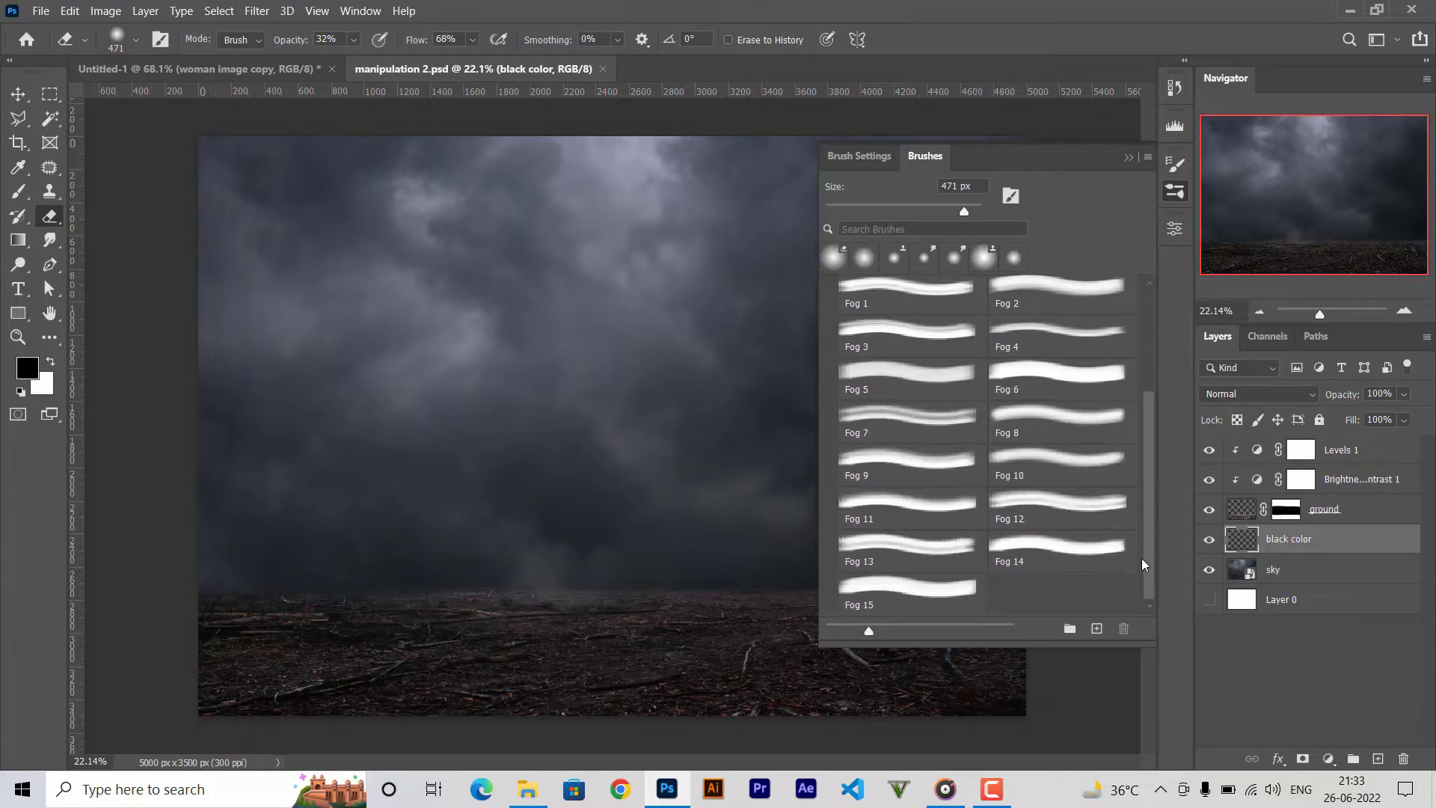
pyautogui.click(1048, 468)
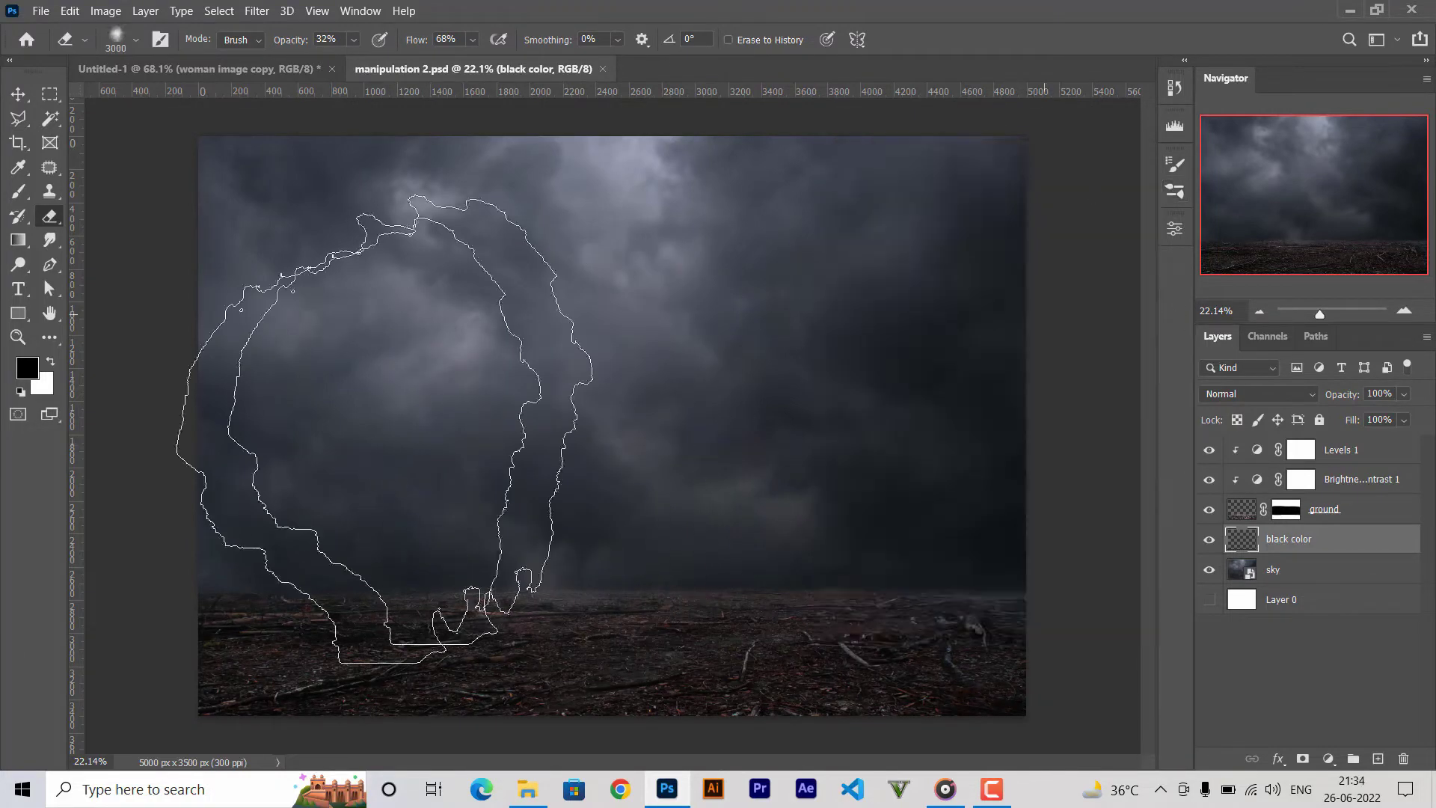
pyautogui.moveTo(417, 416); pyautogui.dragTo(247, 401)
pyautogui.moveTo(602, 568); pyautogui.dragTo(539, 567)
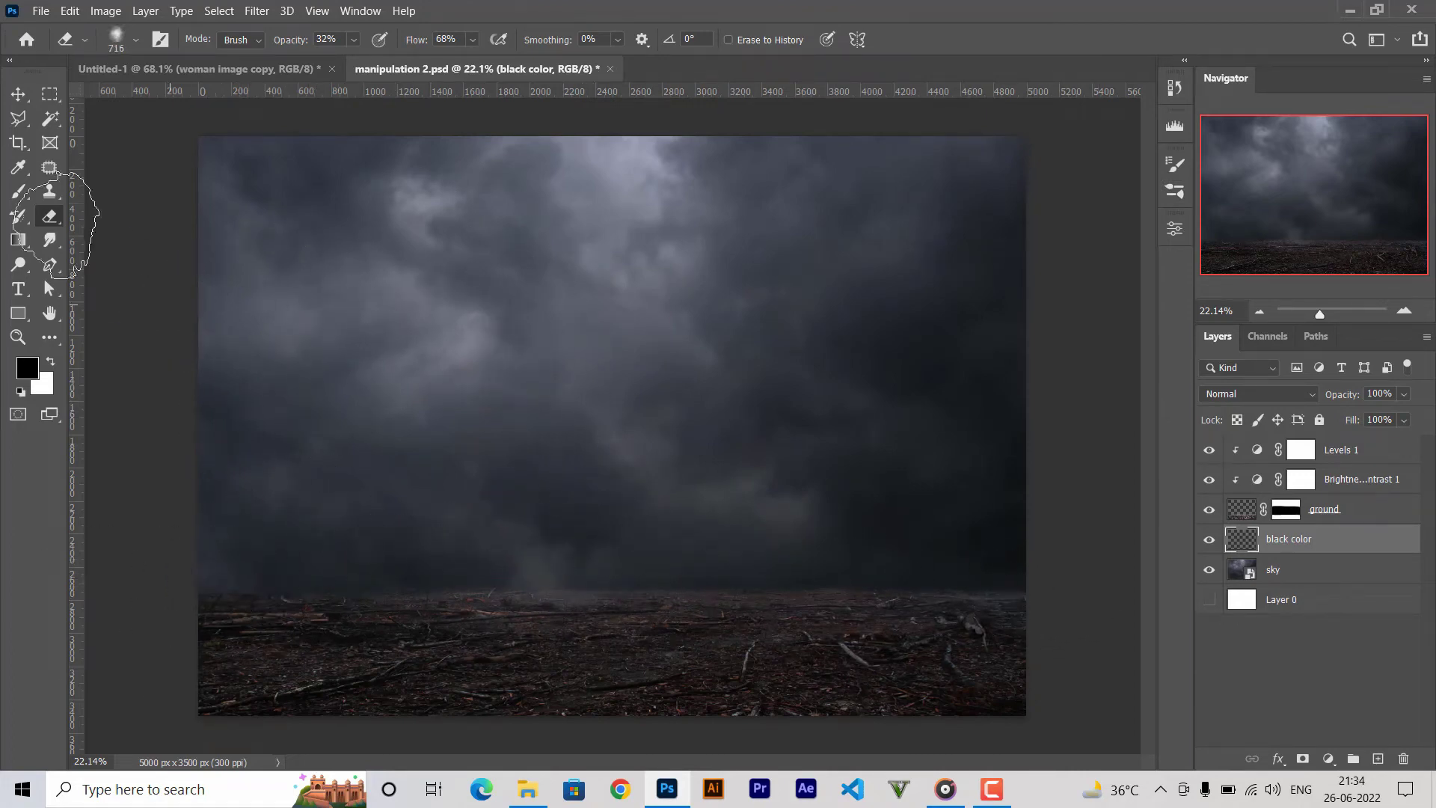
# Try an 889 px fog stroke along the horizon, undo it, and set brush opacity to 30%.
pyautogui.press('b')
pyautogui.rightClick(404, 397)
pyautogui.click(352, 433)
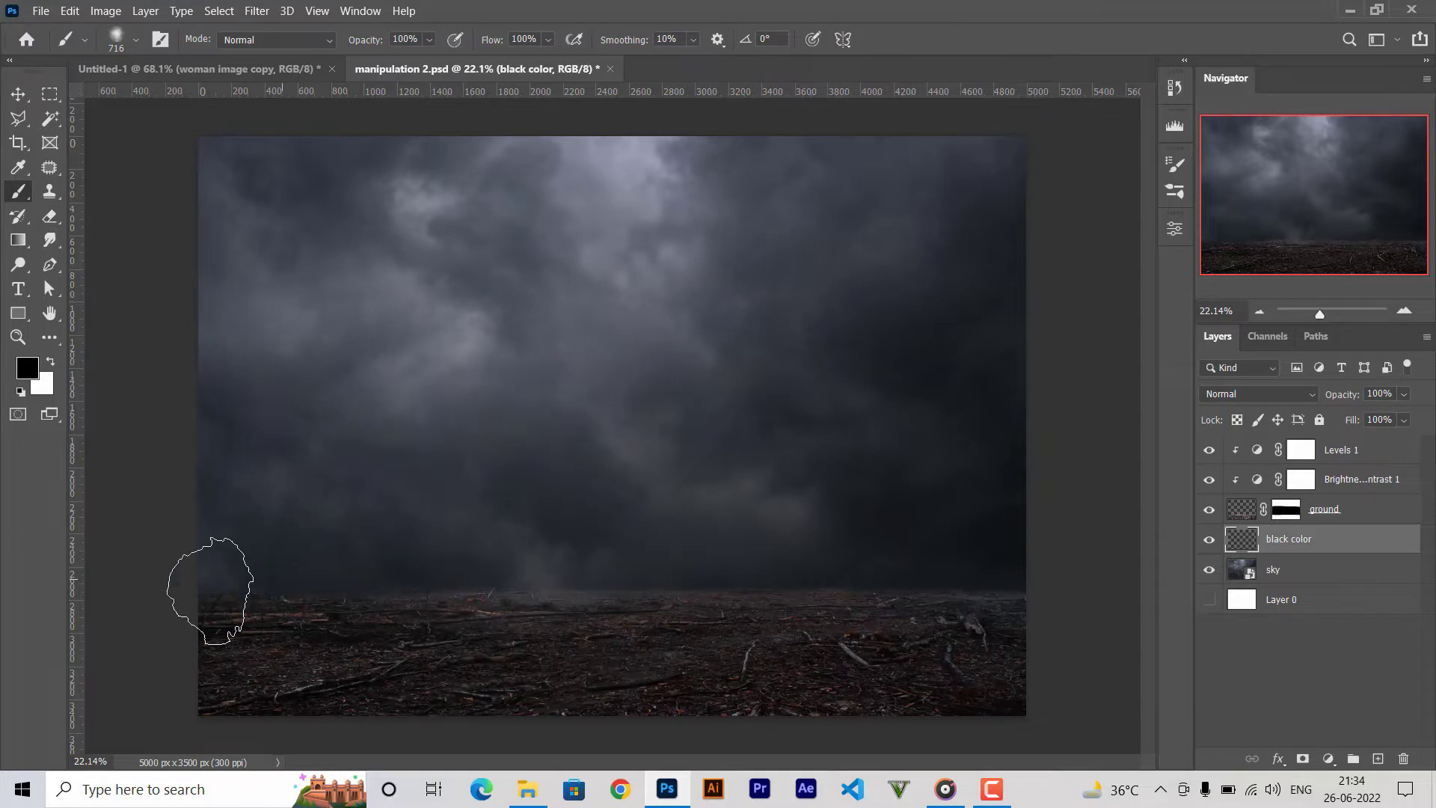
pyautogui.rightClick(531, 606)
pyautogui.scroll(5, 575, 648)
pyautogui.scroll(5, 575, 648)
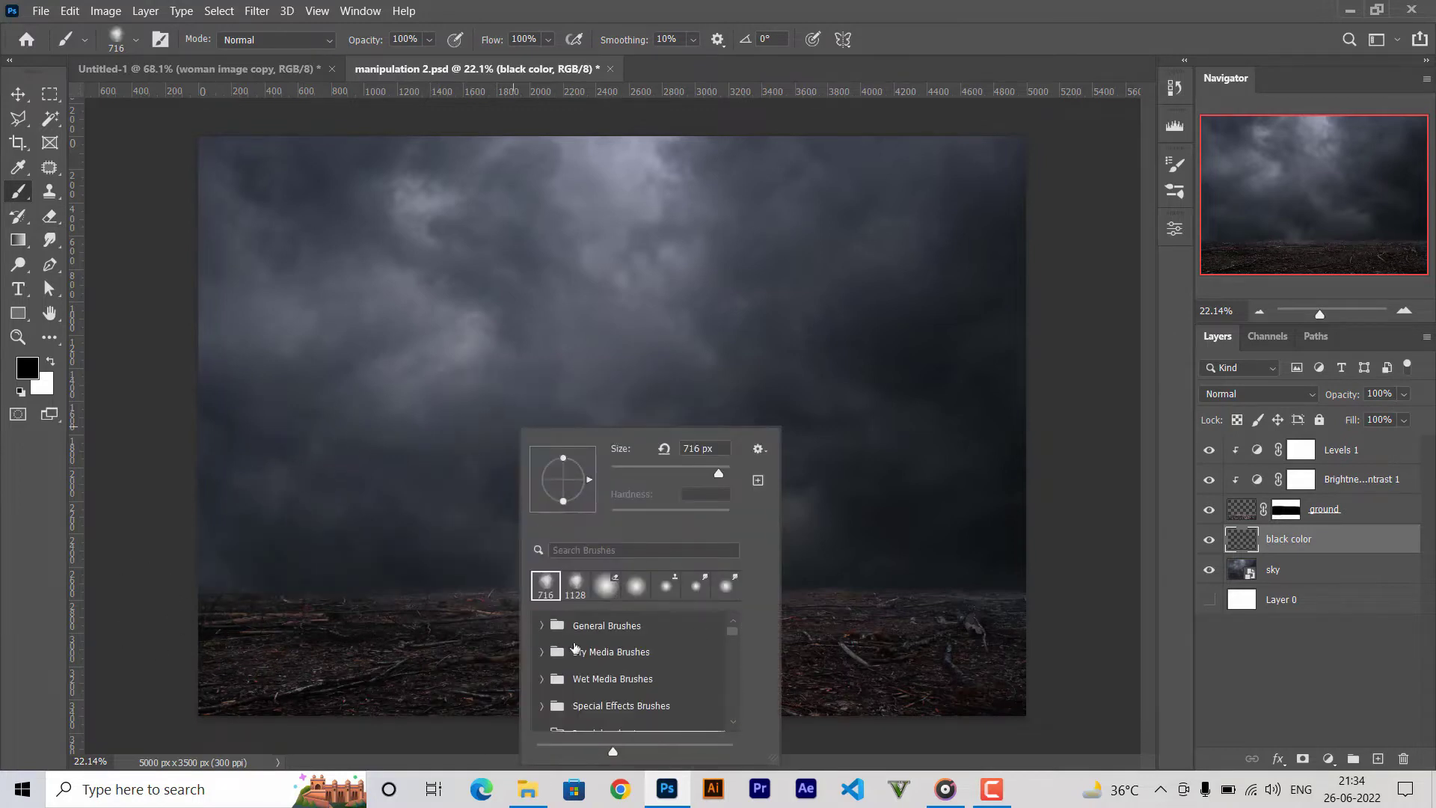
pyautogui.press('Escape')
pyautogui.moveTo(728, 599); pyautogui.dragTo(225, 569)
pyautogui.hotkey('ctrl', 'z')
pyautogui.press('3')
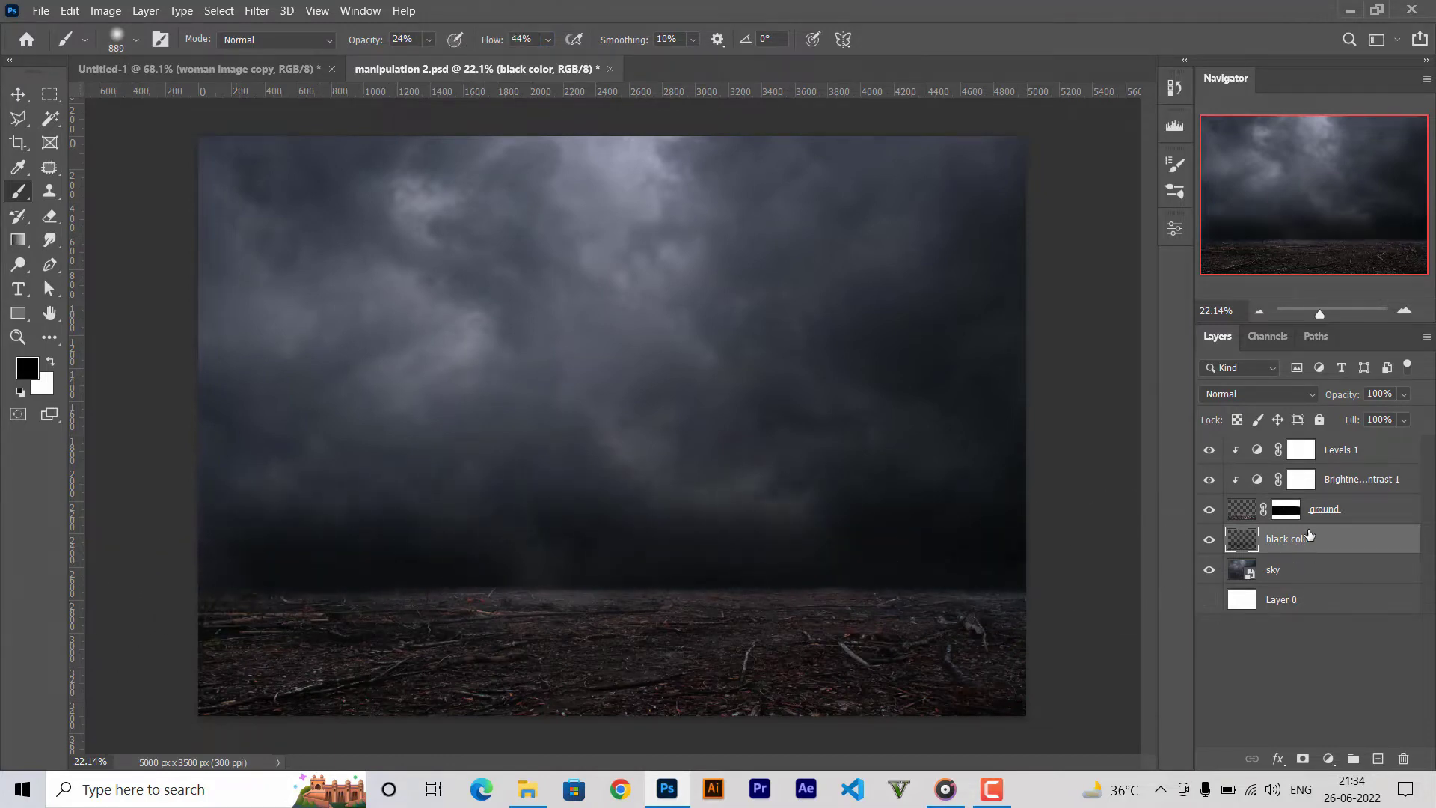
# Add a color match layer above Levels 1 and another empty layer above it.
pyautogui.click(1324, 509)
pyautogui.click(1339, 449)
pyautogui.click(1378, 759)
pyautogui.write('color match')
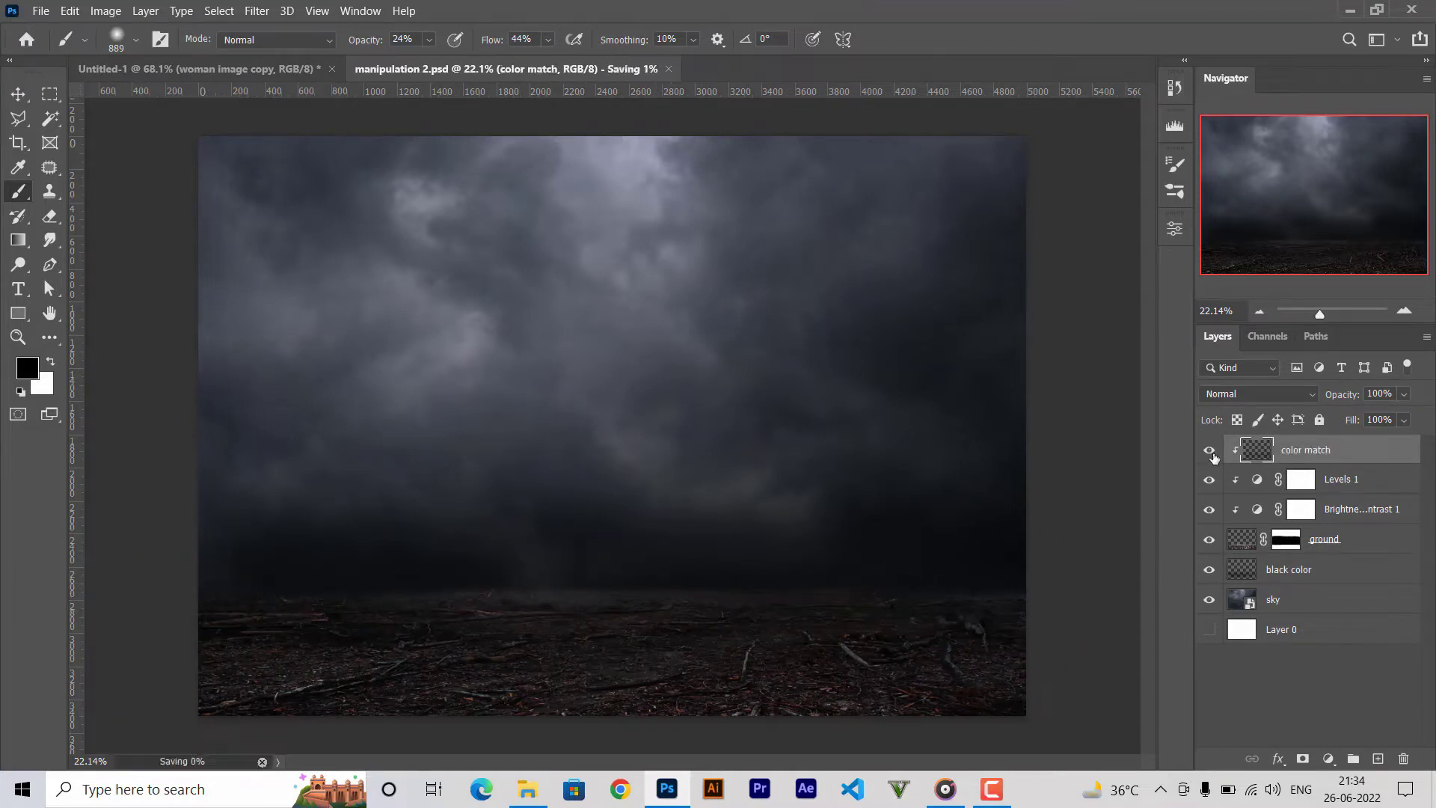
pyautogui.press('v')
pyautogui.click(1378, 758)
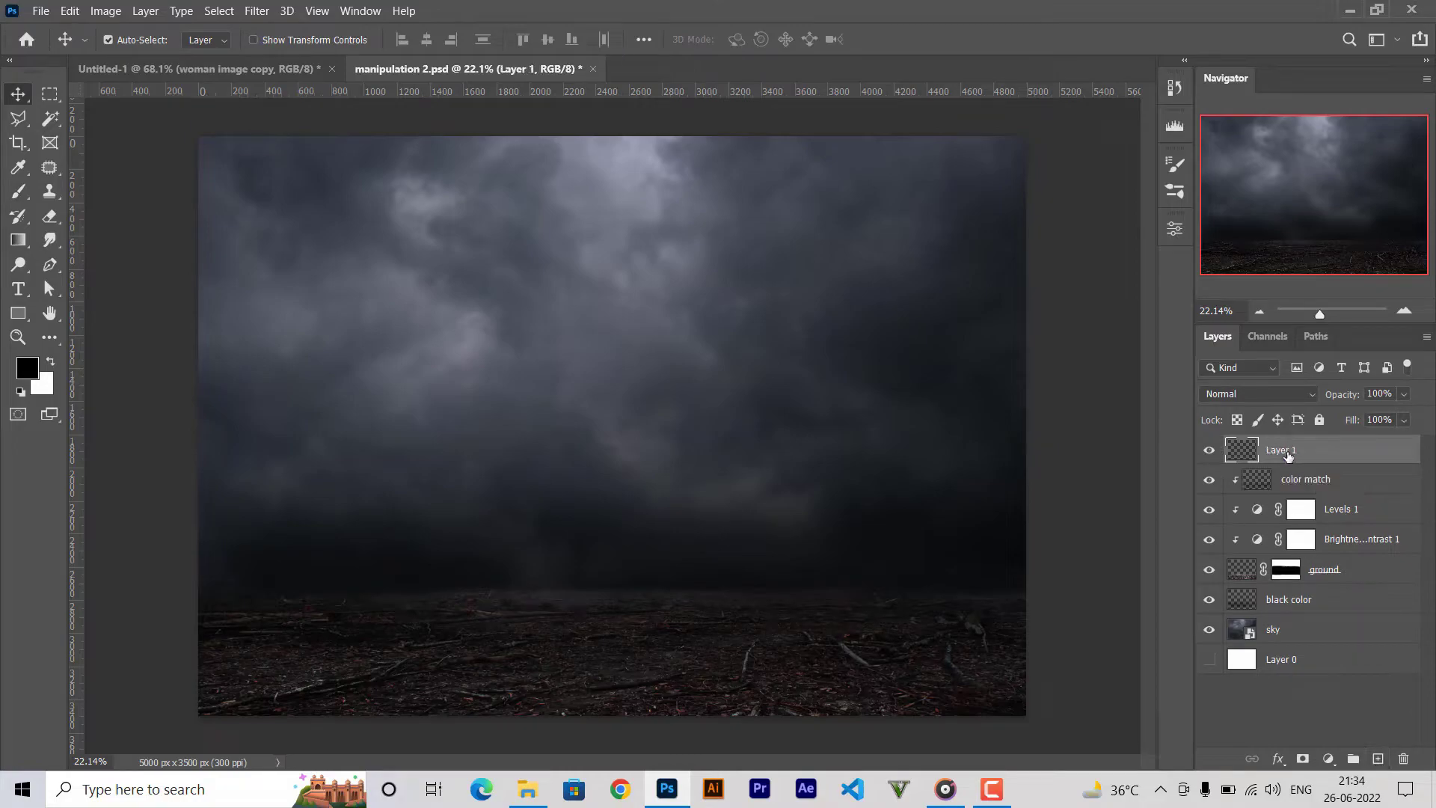
# Open the Halloween scarecrow photo from the project folder.
pyautogui.hotkey('alt', 'Tab')
pyautogui.click(603, 384)
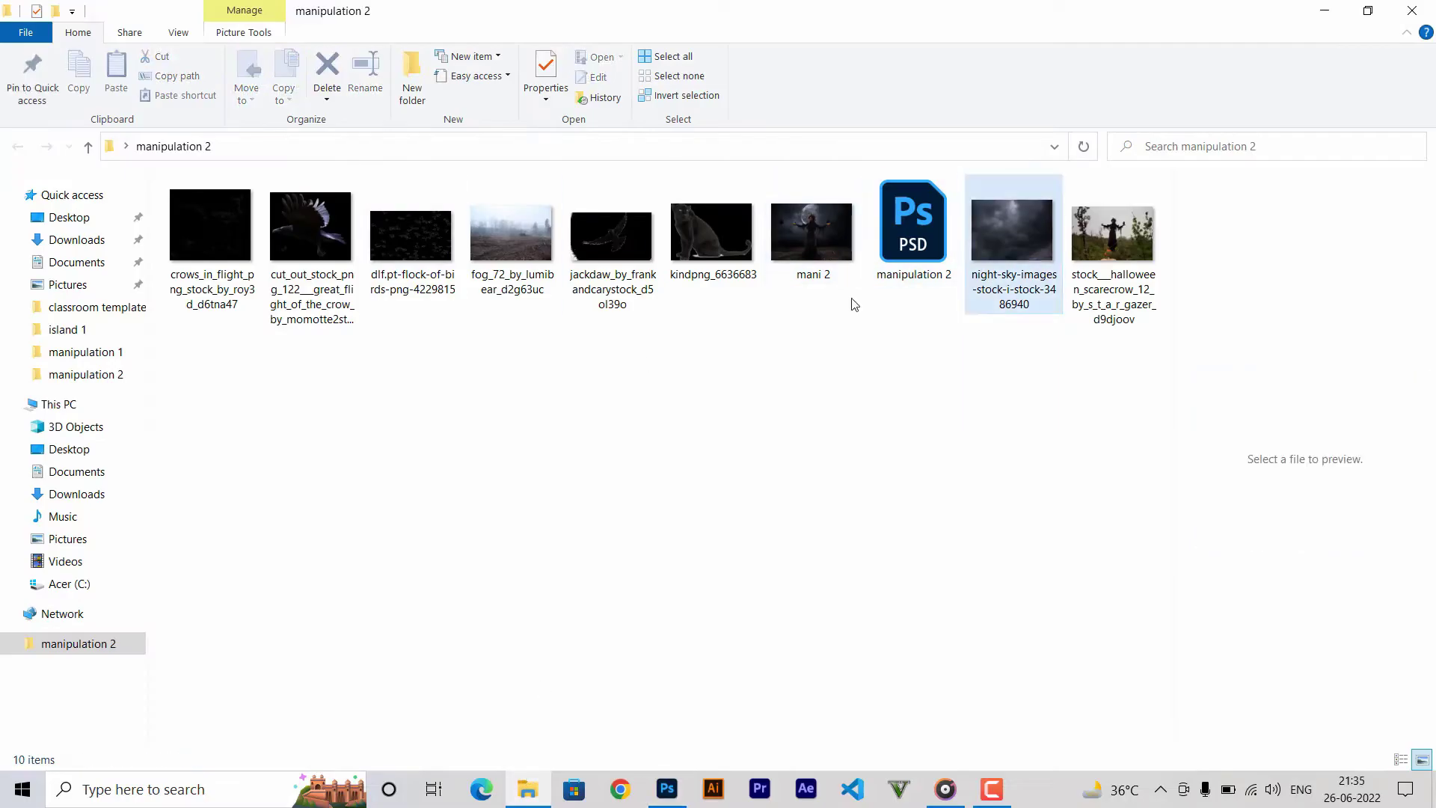
pyautogui.doubleClick(1136, 267)
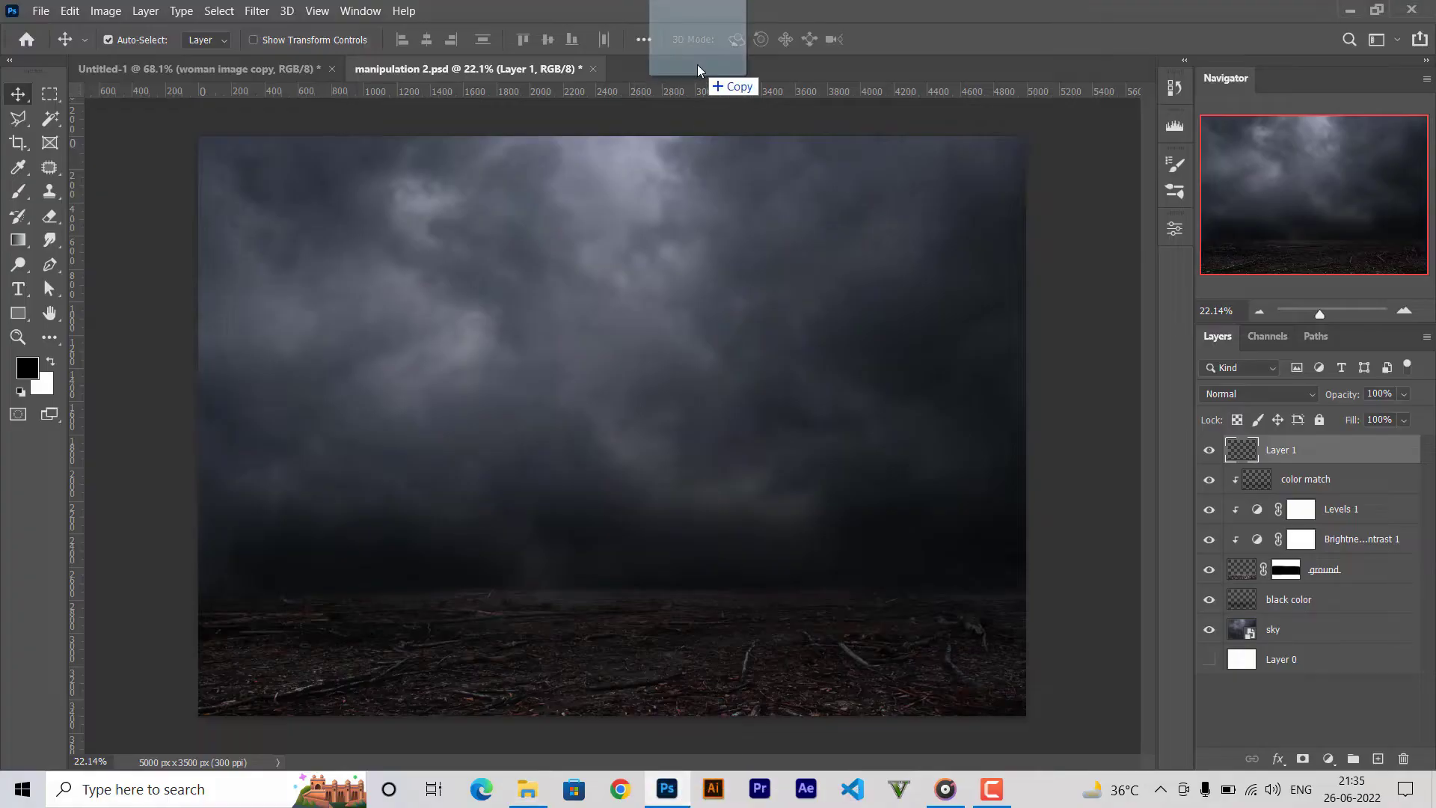
# Bring the woman cutout into the composite, scale her to 88%, centre her, and save.
pyautogui.moveTo(1136, 268); pyautogui.dragTo(697, 65)
pyautogui.click(234, 72)
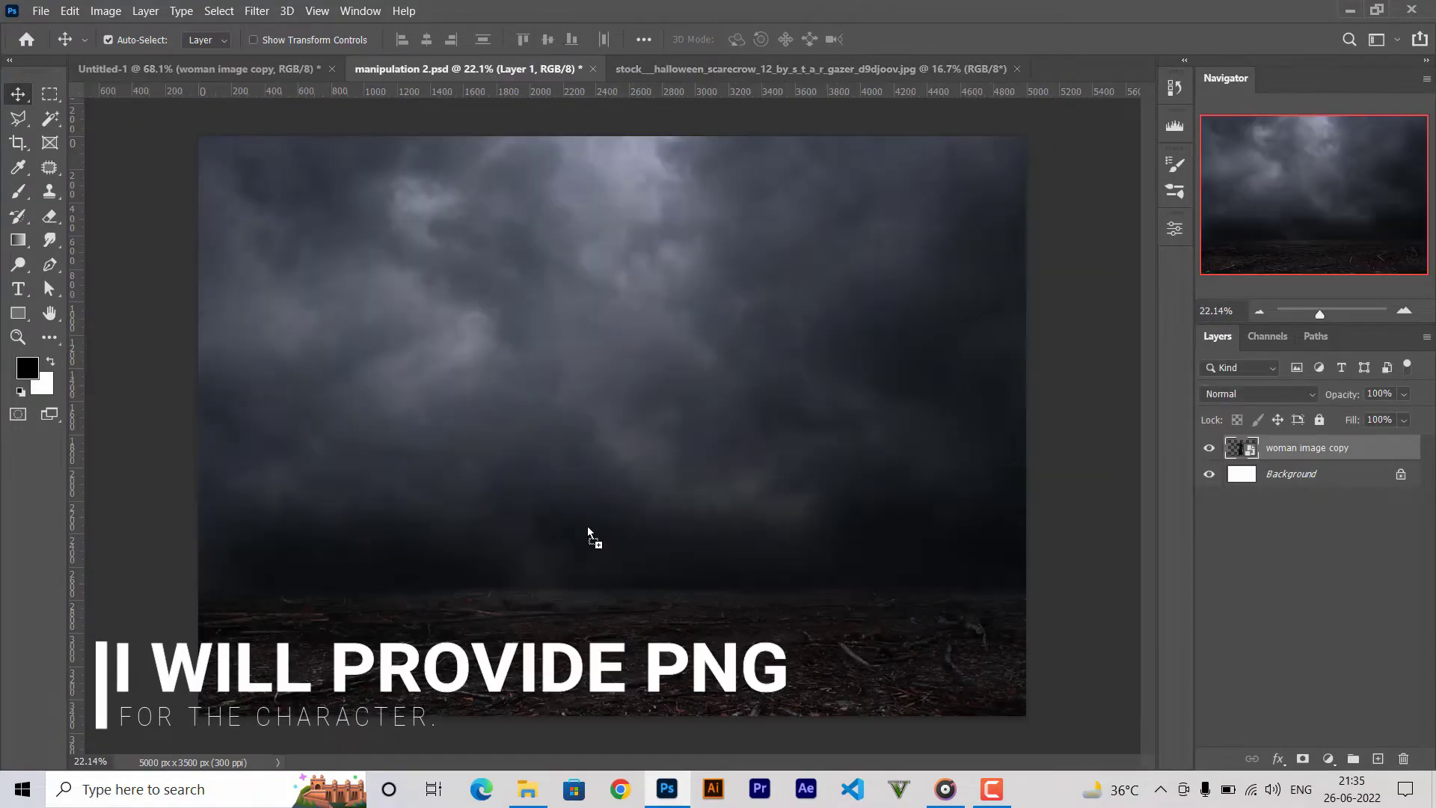
pyautogui.moveTo(492, 68); pyautogui.dragTo(587, 527)
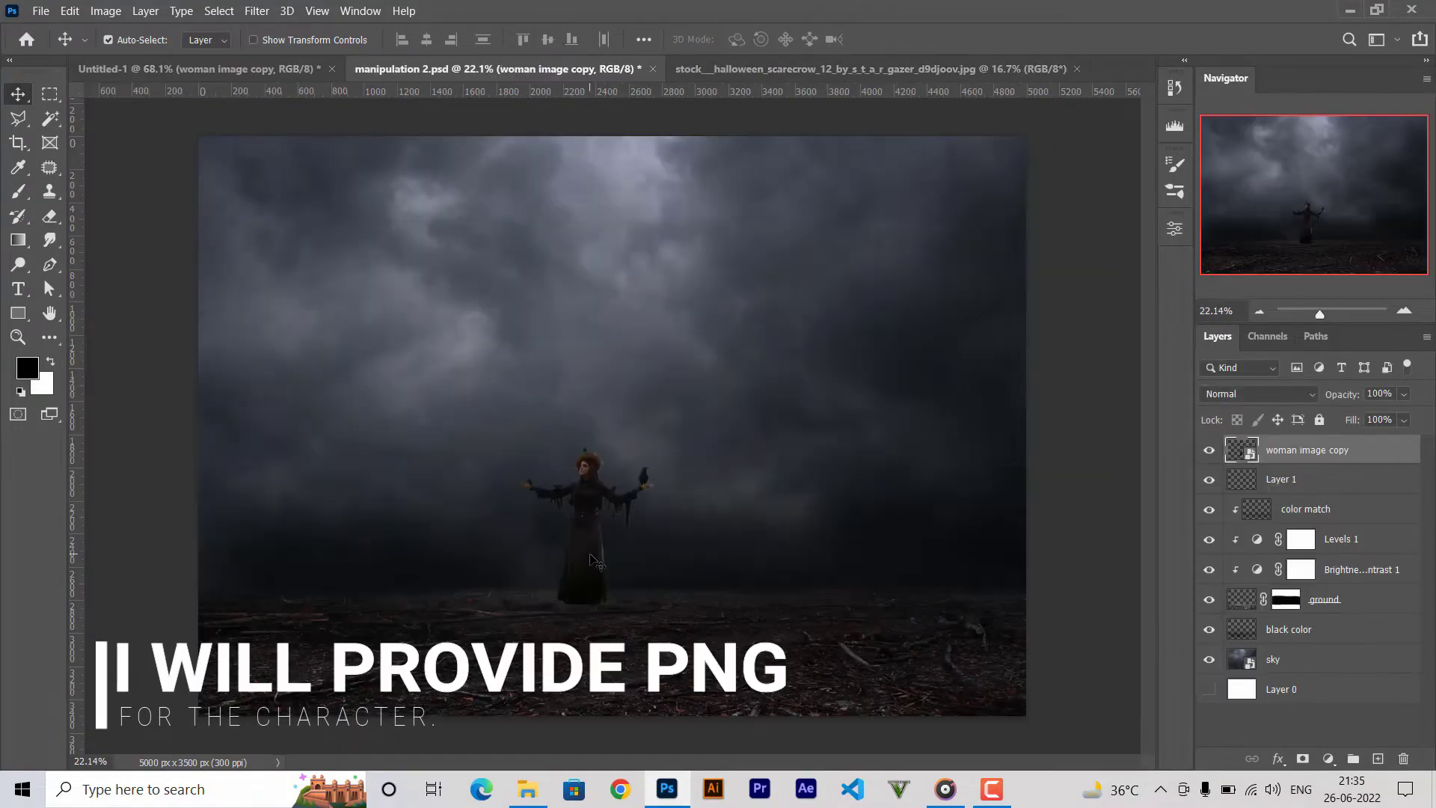
pyautogui.hotkey('ctrl', 't')
pyautogui.moveTo(658, 446); pyautogui.dragTo(754, 324)
pyautogui.moveTo(612, 544); pyautogui.dragTo(650, 489)
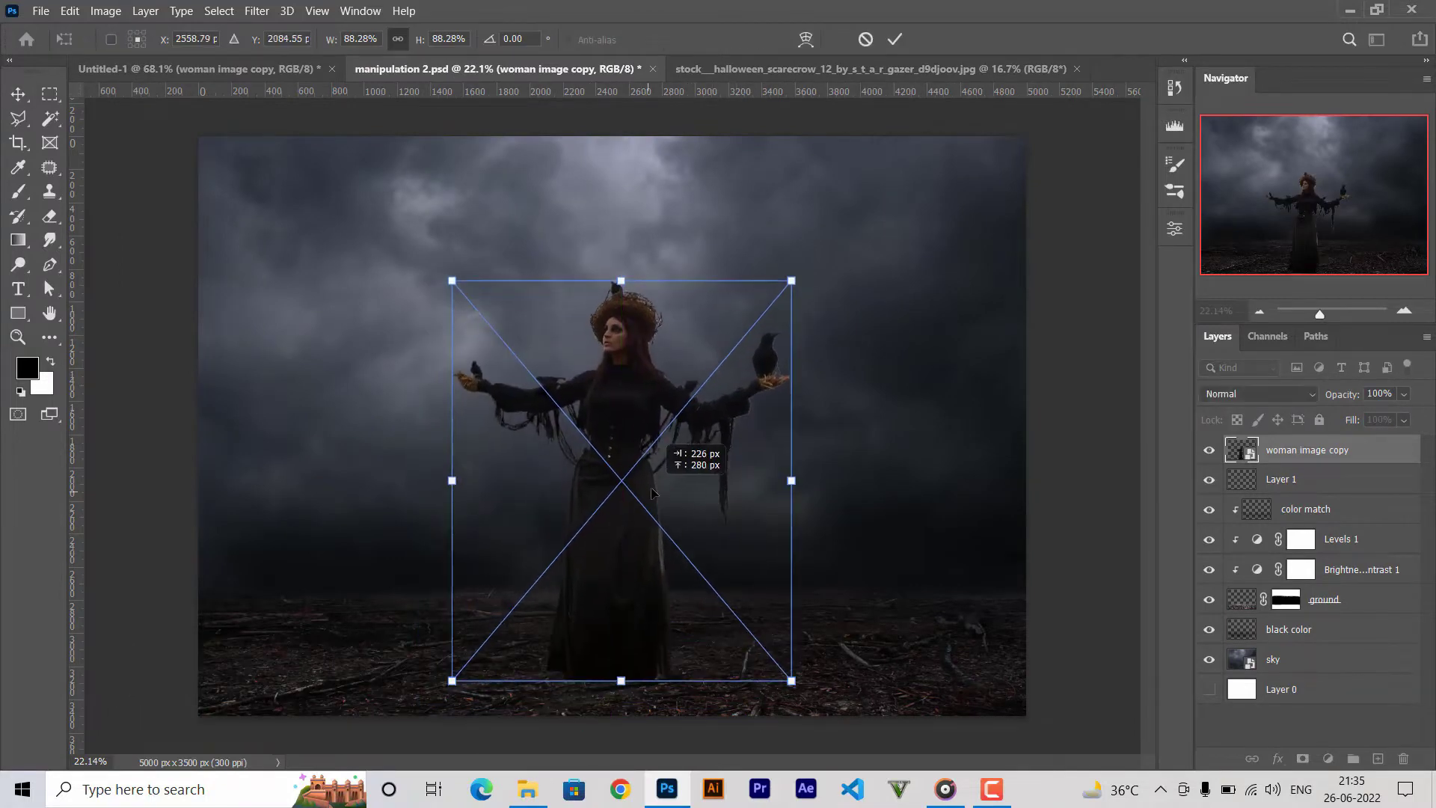
pyautogui.press('Return')
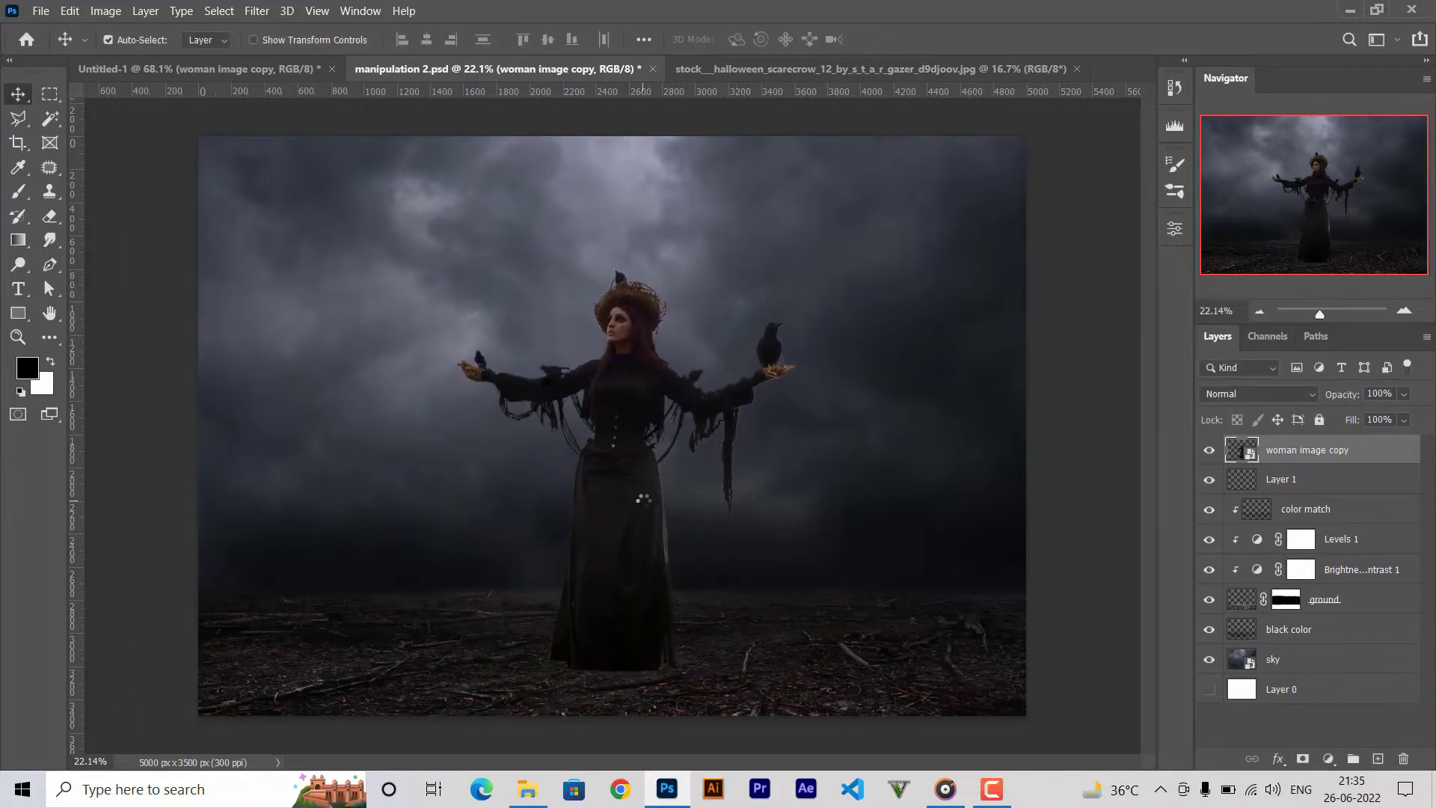
pyautogui.hotkey('ctrl', 's')
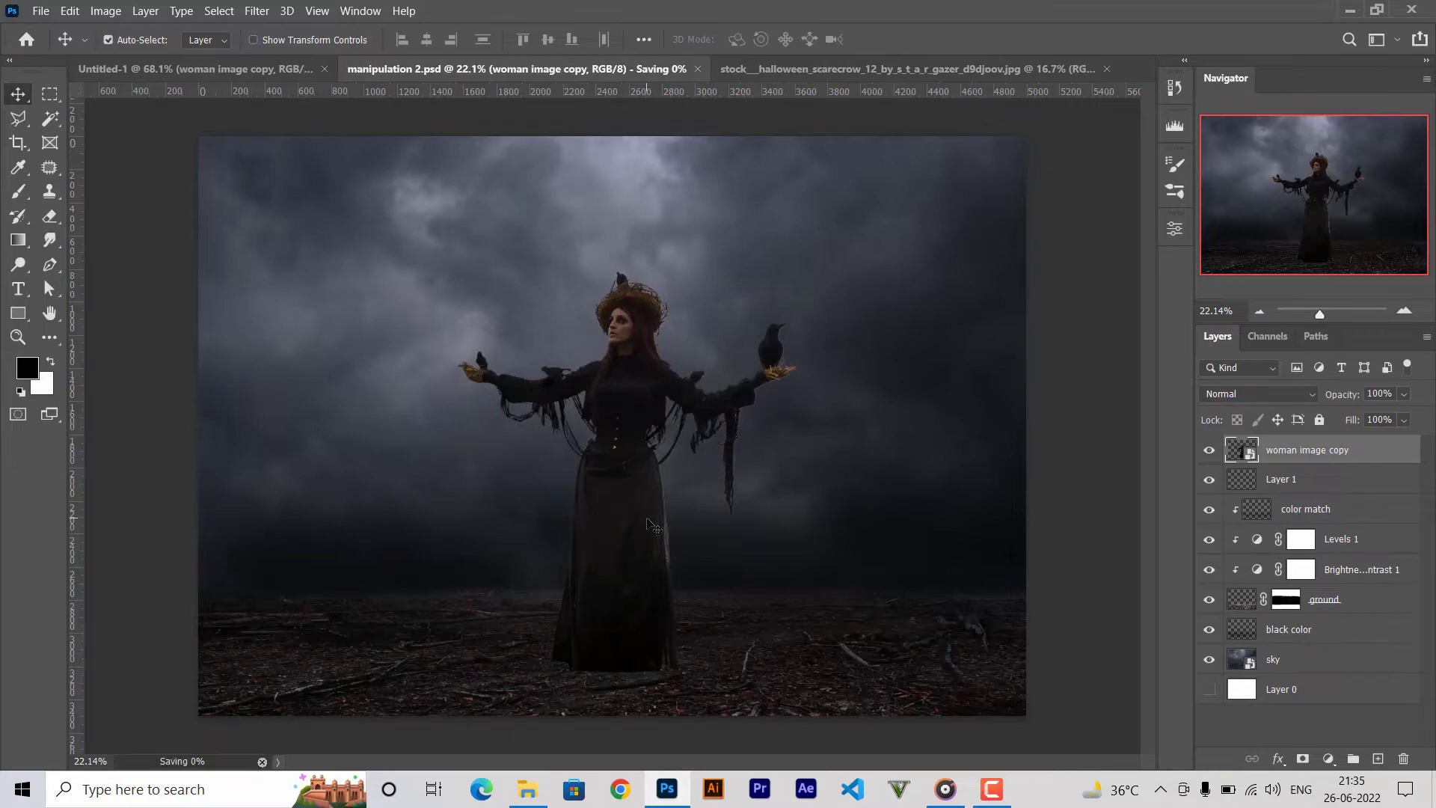
# Add a new layer above black color and drag the moon image from island 1 into the composite.
pyautogui.click(1304, 631)
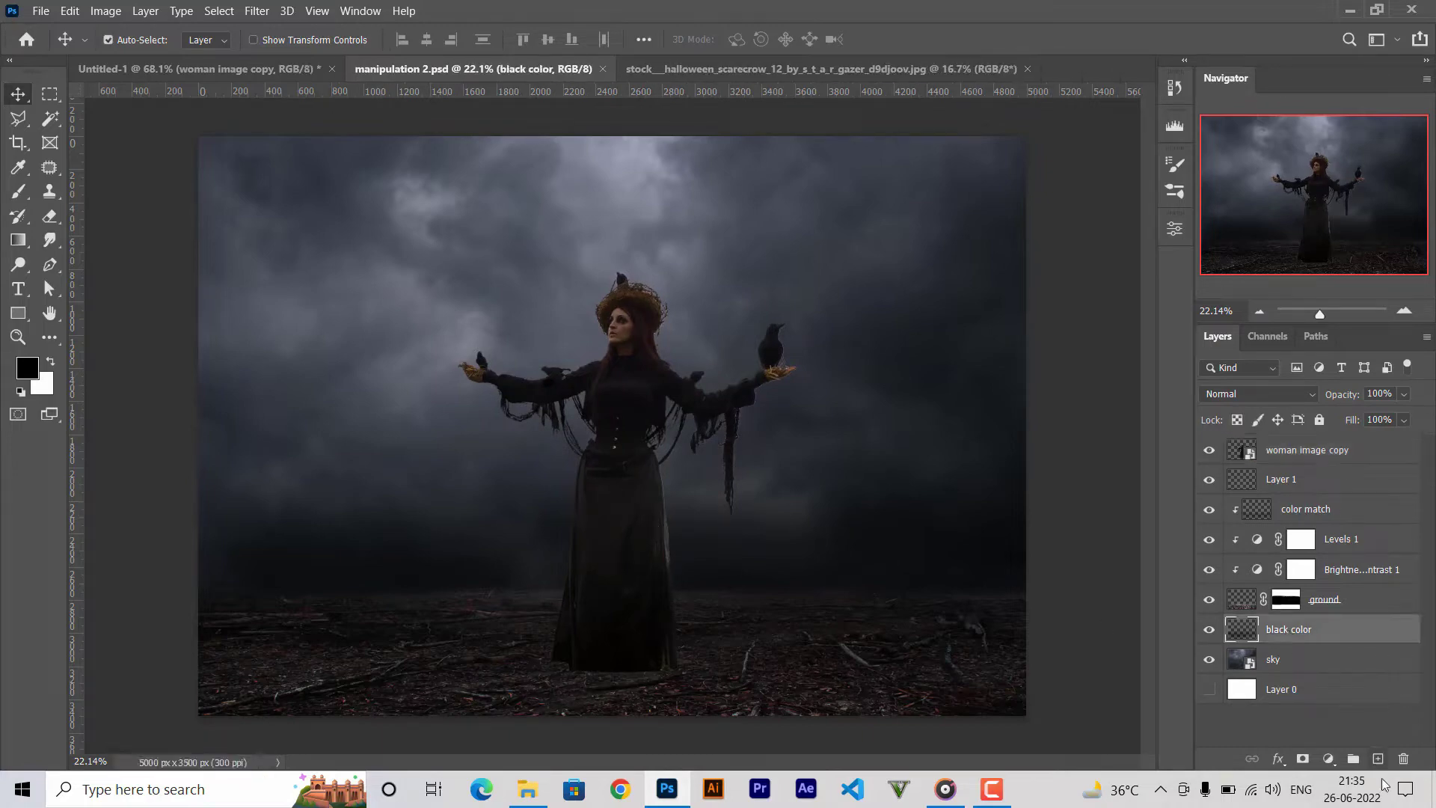
pyautogui.click(1378, 758)
pyautogui.click(527, 789)
pyautogui.click(600, 537)
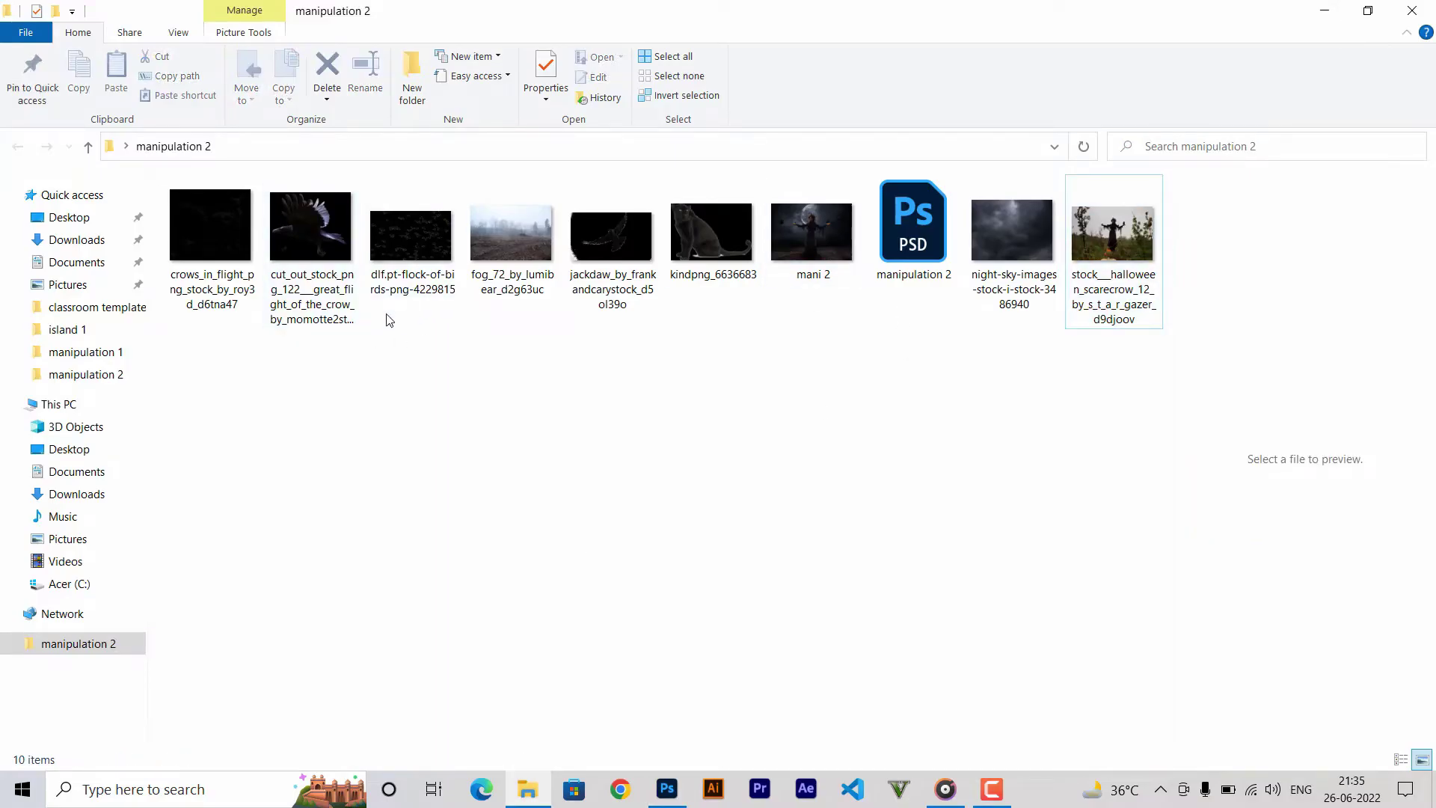
pyautogui.click(1328, 12)
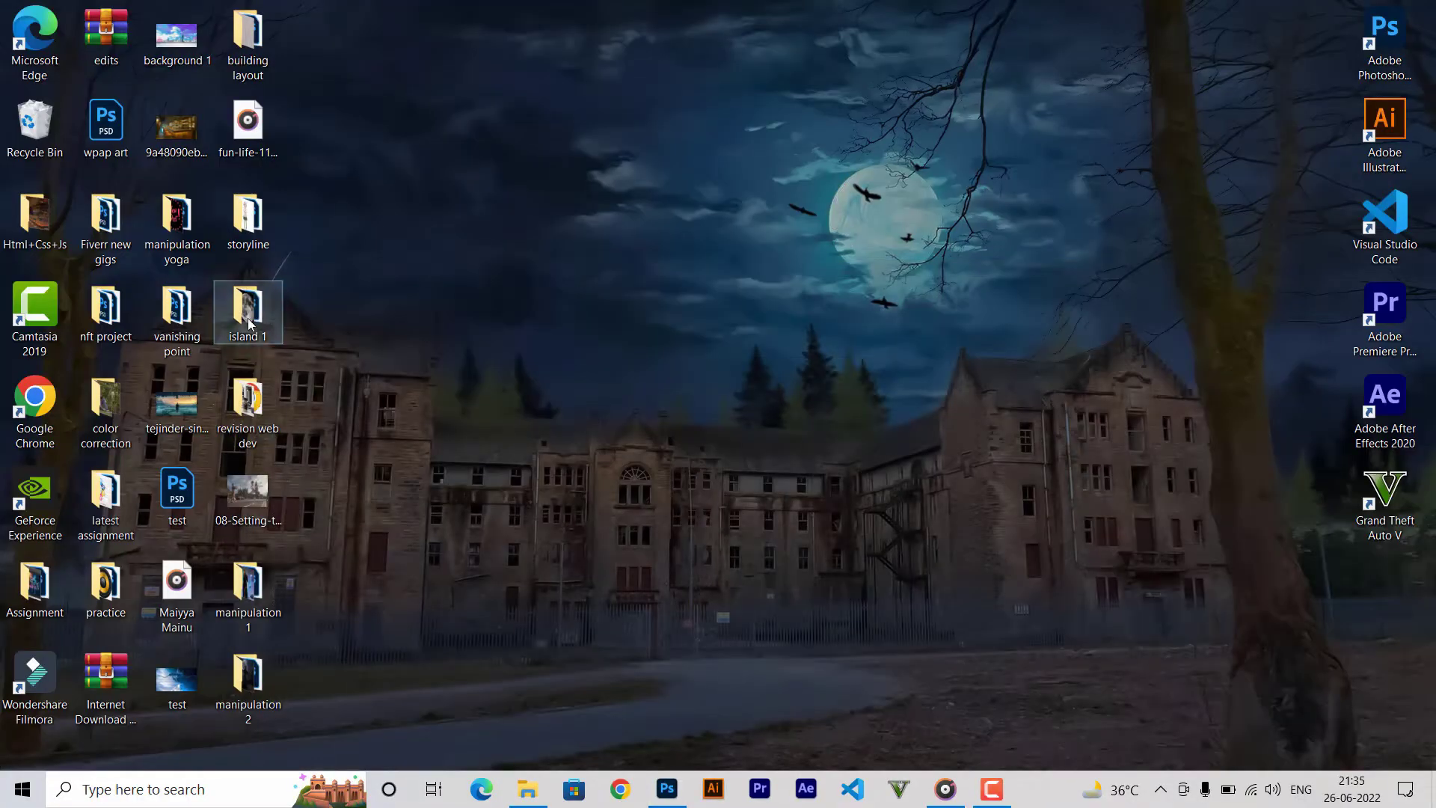
pyautogui.click(527, 789)
pyautogui.click(641, 648)
pyautogui.click(527, 789)
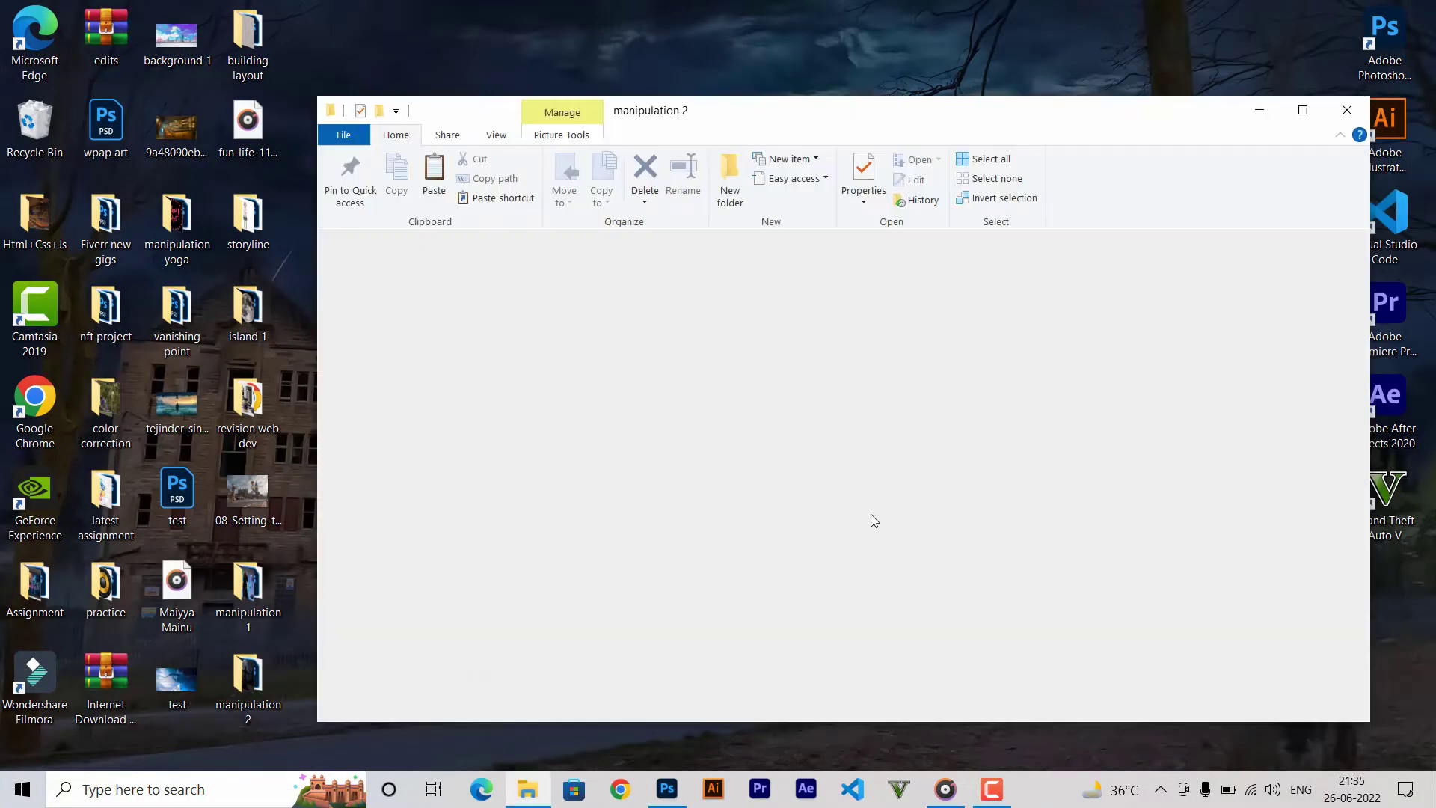
pyautogui.moveTo(964, 561); pyautogui.dragTo(651, 618)
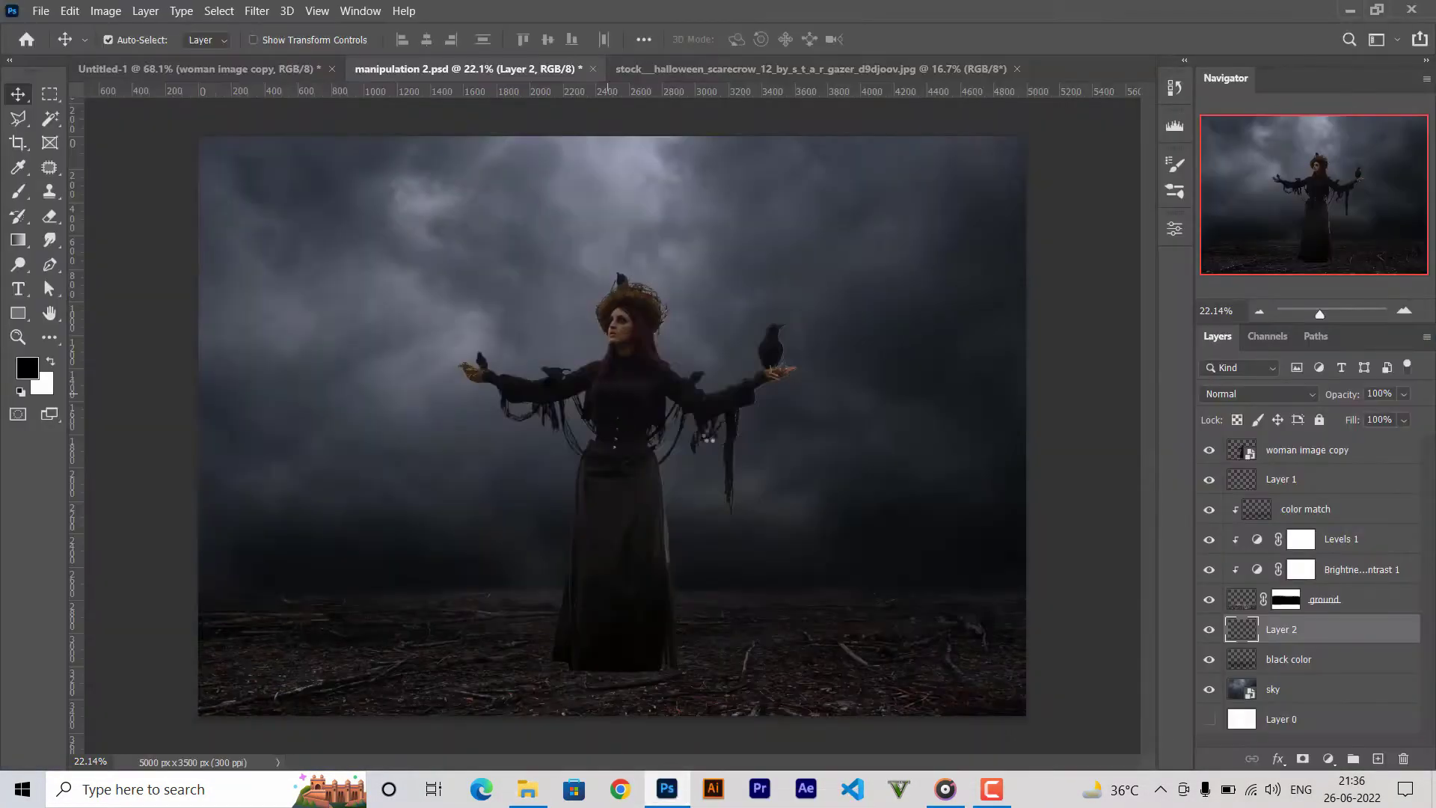
# Shrink the moon to about 55% and move it up into the sky.
pyautogui.moveTo(1026, 715); pyautogui.dragTo(850, 584)
pyautogui.moveTo(755, 525); pyautogui.dragTo(755, 452)
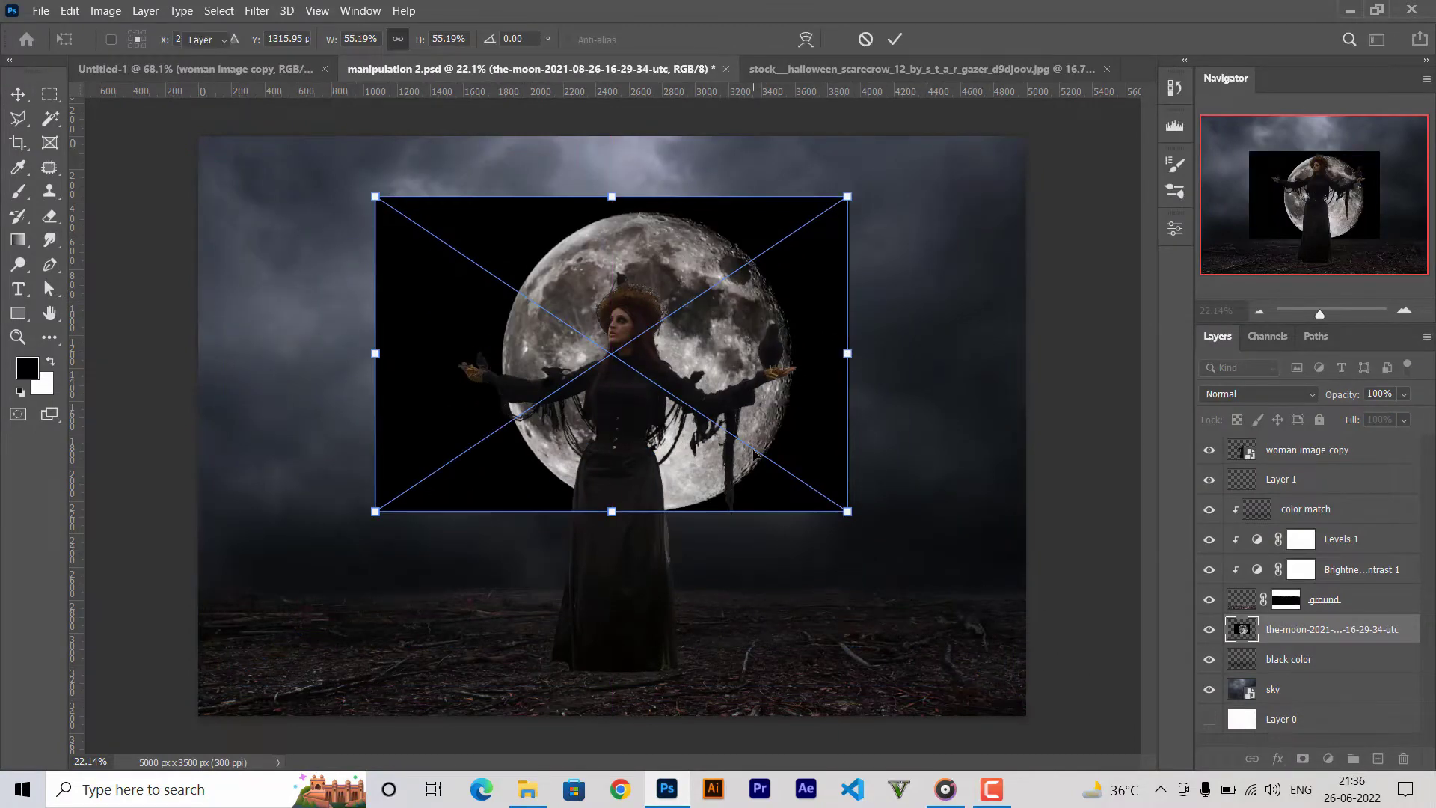
pyautogui.press('Return')
# Set the moon layer's blend mode to Color Dodge and rename the layer 'moon'.
pyautogui.click(1209, 449)
pyautogui.click(1258, 393)
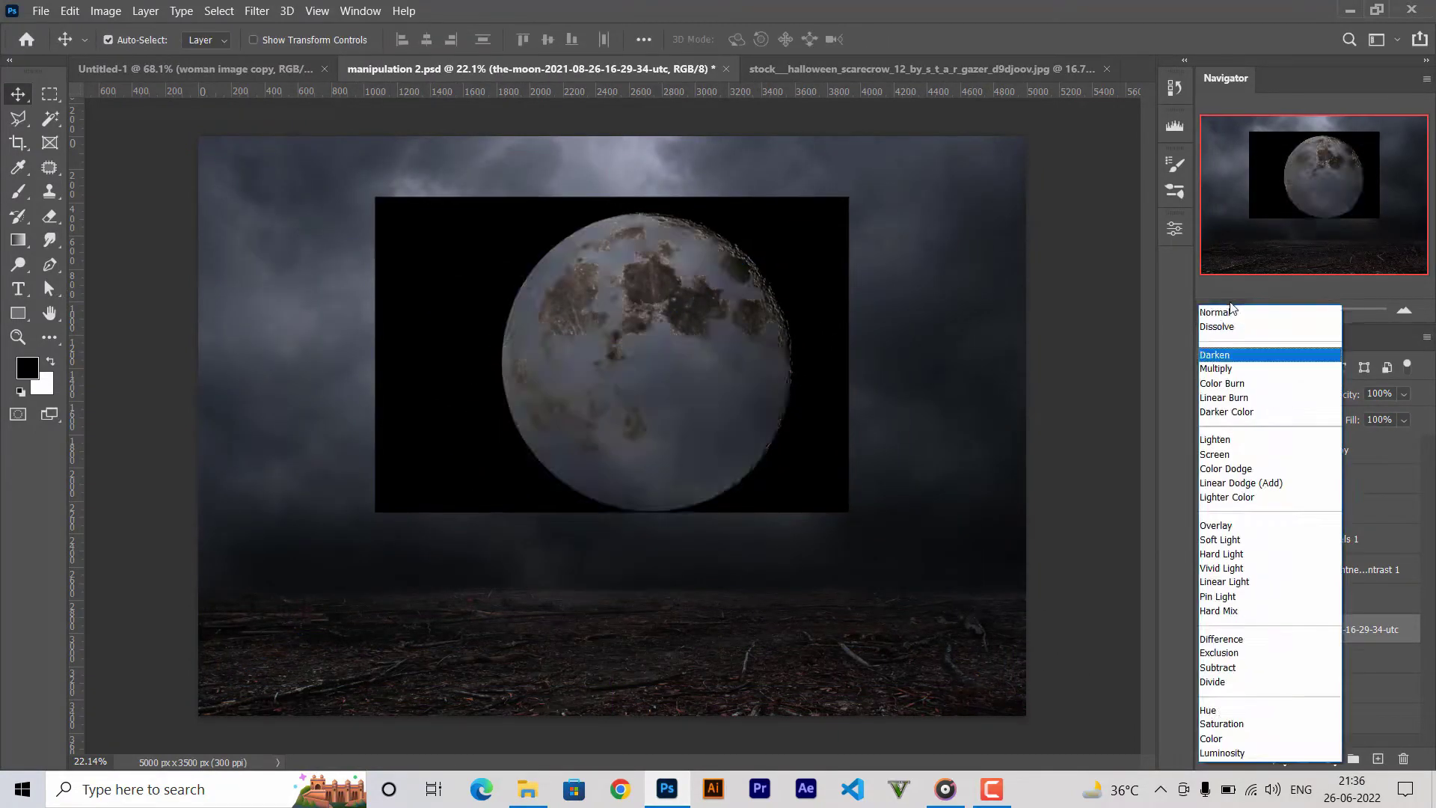
pyautogui.click(1227, 324)
pyautogui.hotkey('shift', '+')
pyautogui.hotkey('shift', '+')
pyautogui.hotkey('shift', '+')
pyautogui.hotkey('shift', '+')
pyautogui.hotkey('shift', '+')
pyautogui.hotkey('shift', '+')
pyautogui.hotkey('shift', '+')
pyautogui.hotkey('shift', '+')
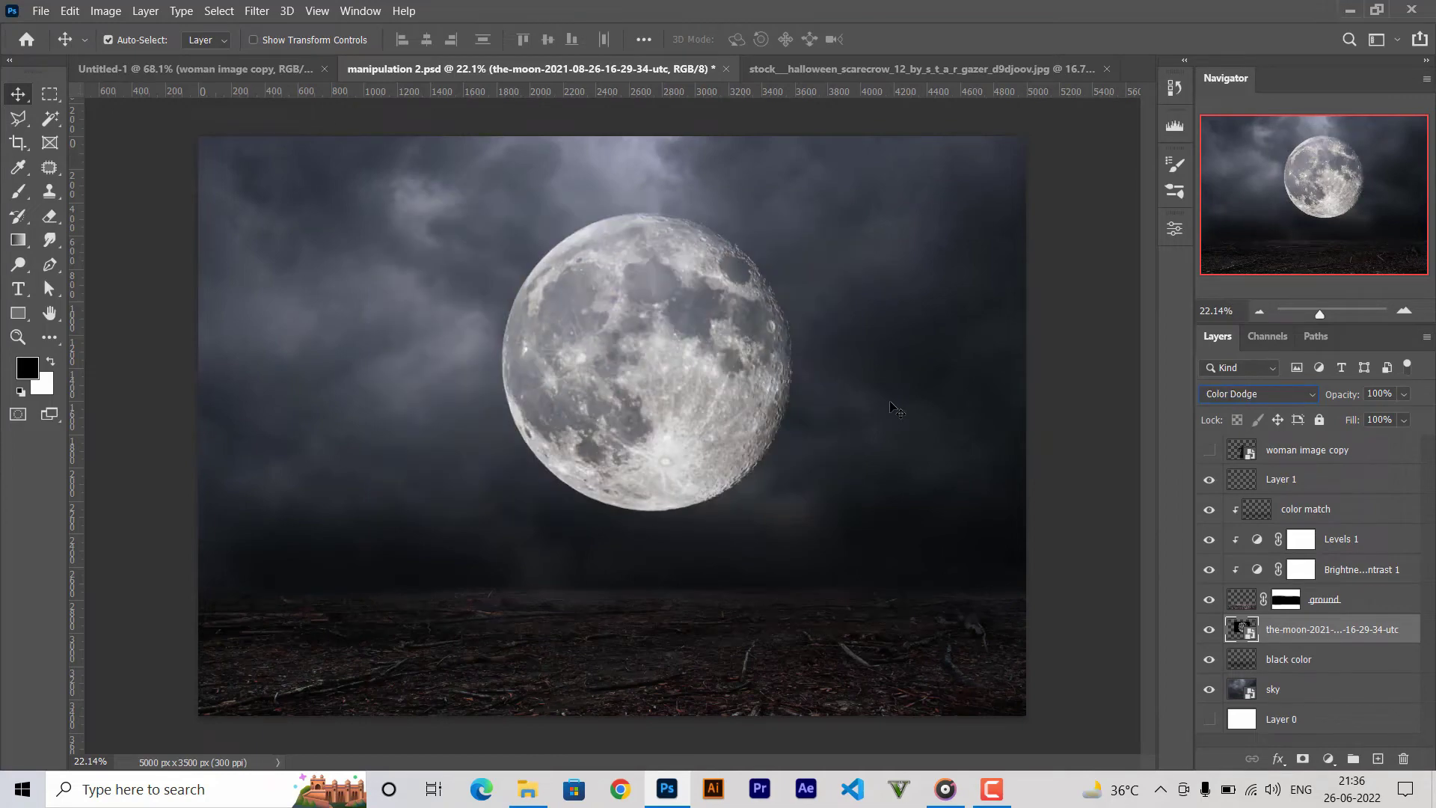
pyautogui.hotkey('shift', '+')
pyautogui.hotkey('shift', '-')
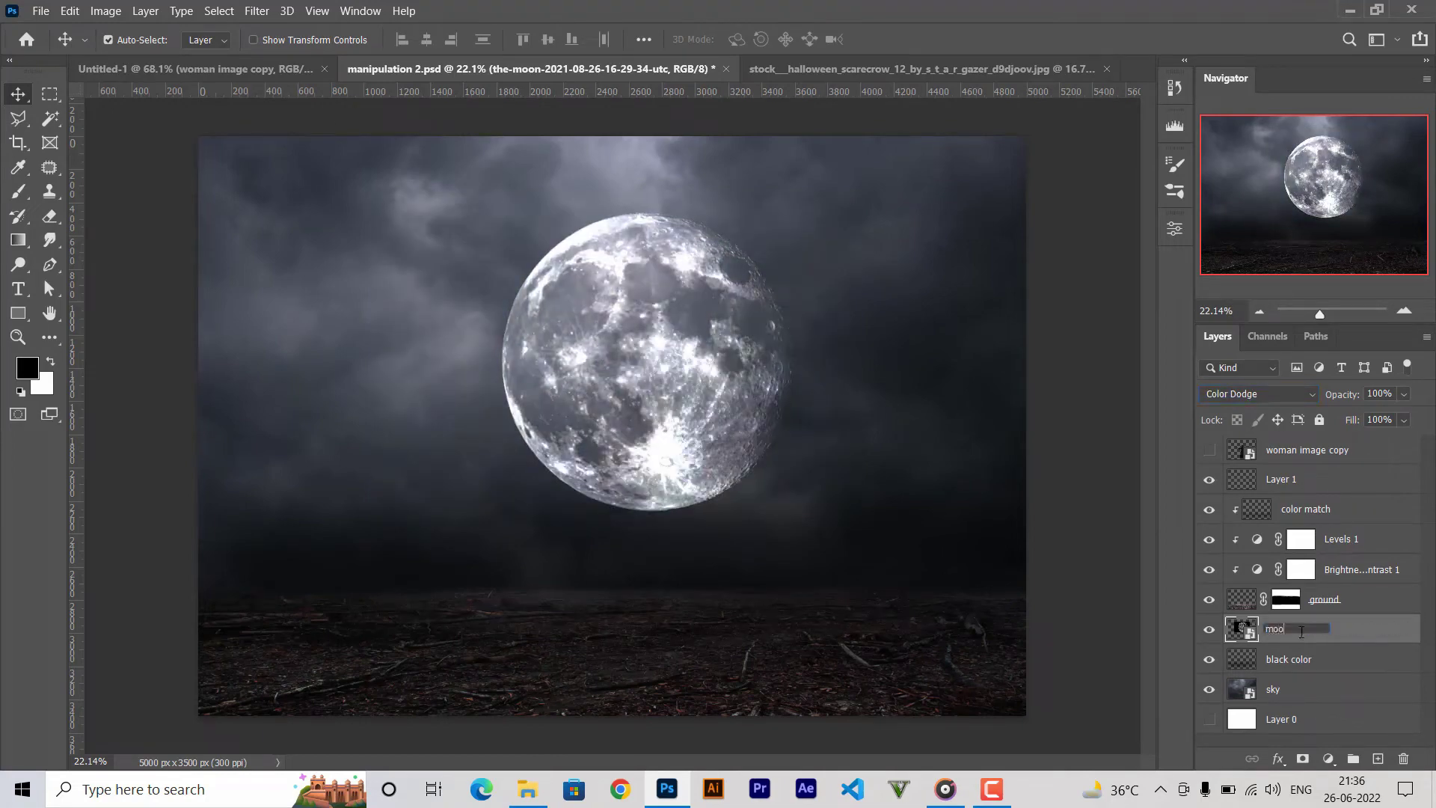
pyautogui.write('n')
pyautogui.press('Return')
pyautogui.click(1210, 450)
# Raise the moon and shrink it to about 45% behind the woman's head.
pyautogui.hotkey('ctrl', 't')
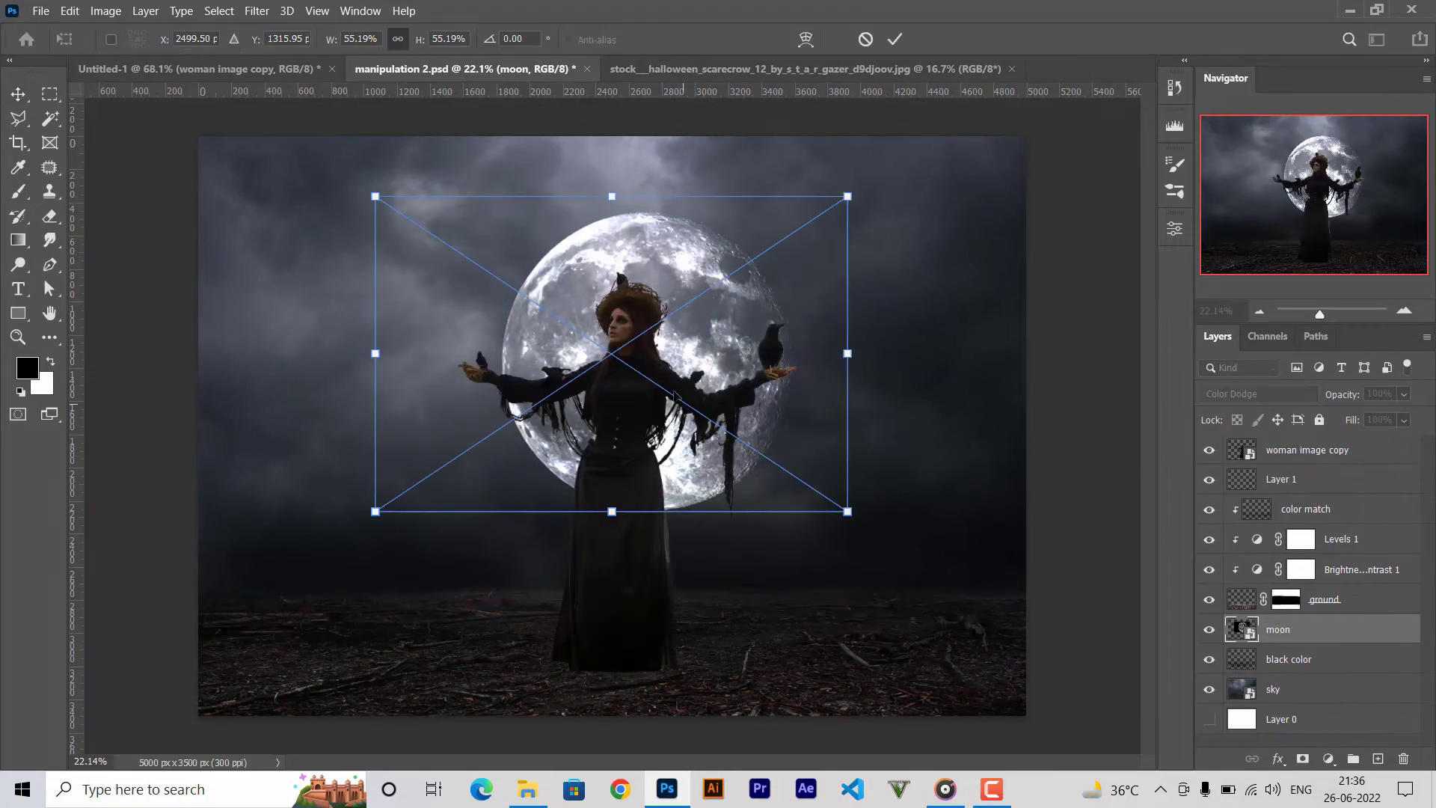
pyautogui.moveTo(674, 394)
pyautogui.mouseDown()
pyautogui.moveTo(694, 345)
pyautogui.moveTo(689, 294)
pyautogui.mouseUp()
pyautogui.press('Return')
pyautogui.hotkey('ctrl', 't')
pyautogui.moveTo(833, 529); pyautogui.dragTo(796, 410)
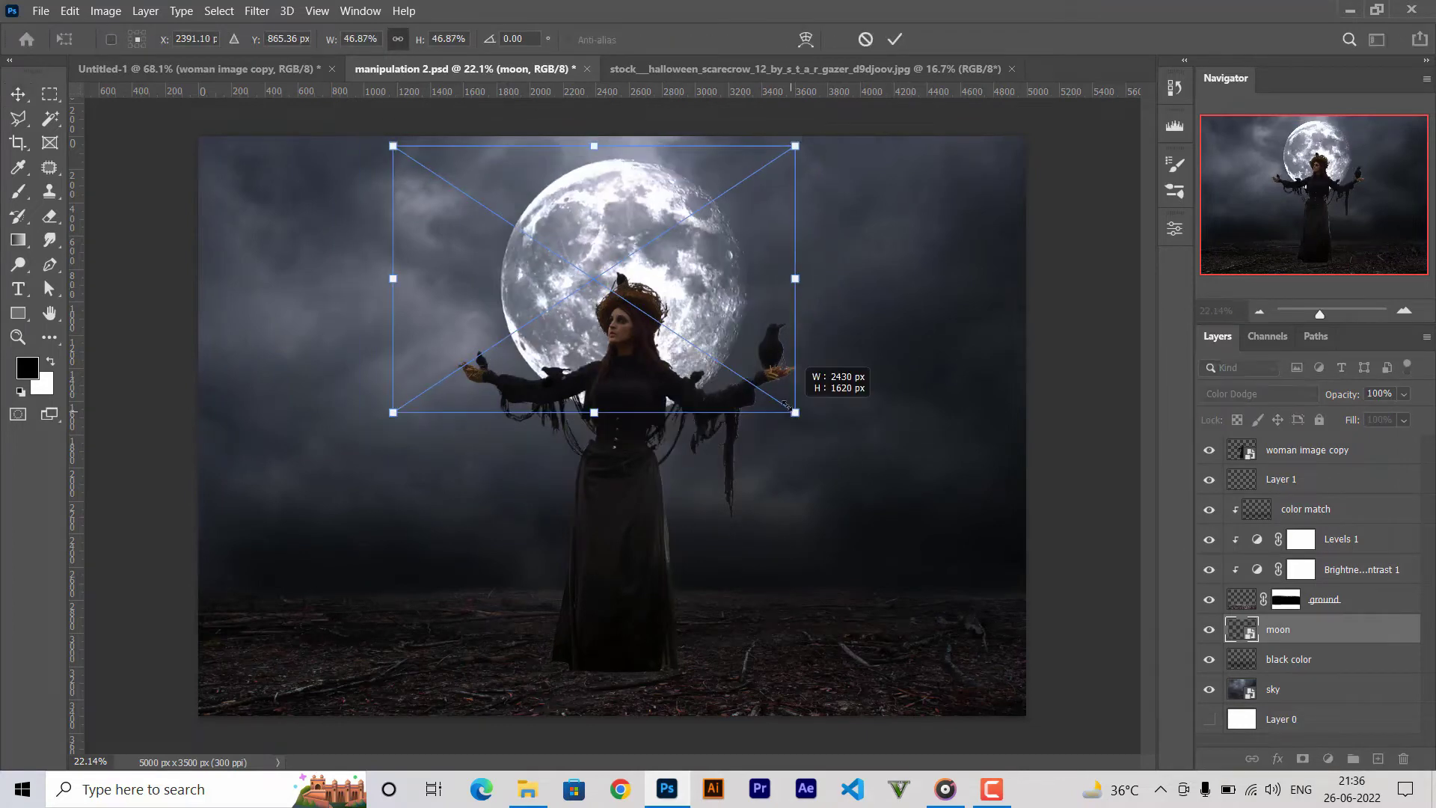
pyautogui.moveTo(718, 340); pyautogui.dragTo(719, 330)
pyautogui.press('Return')
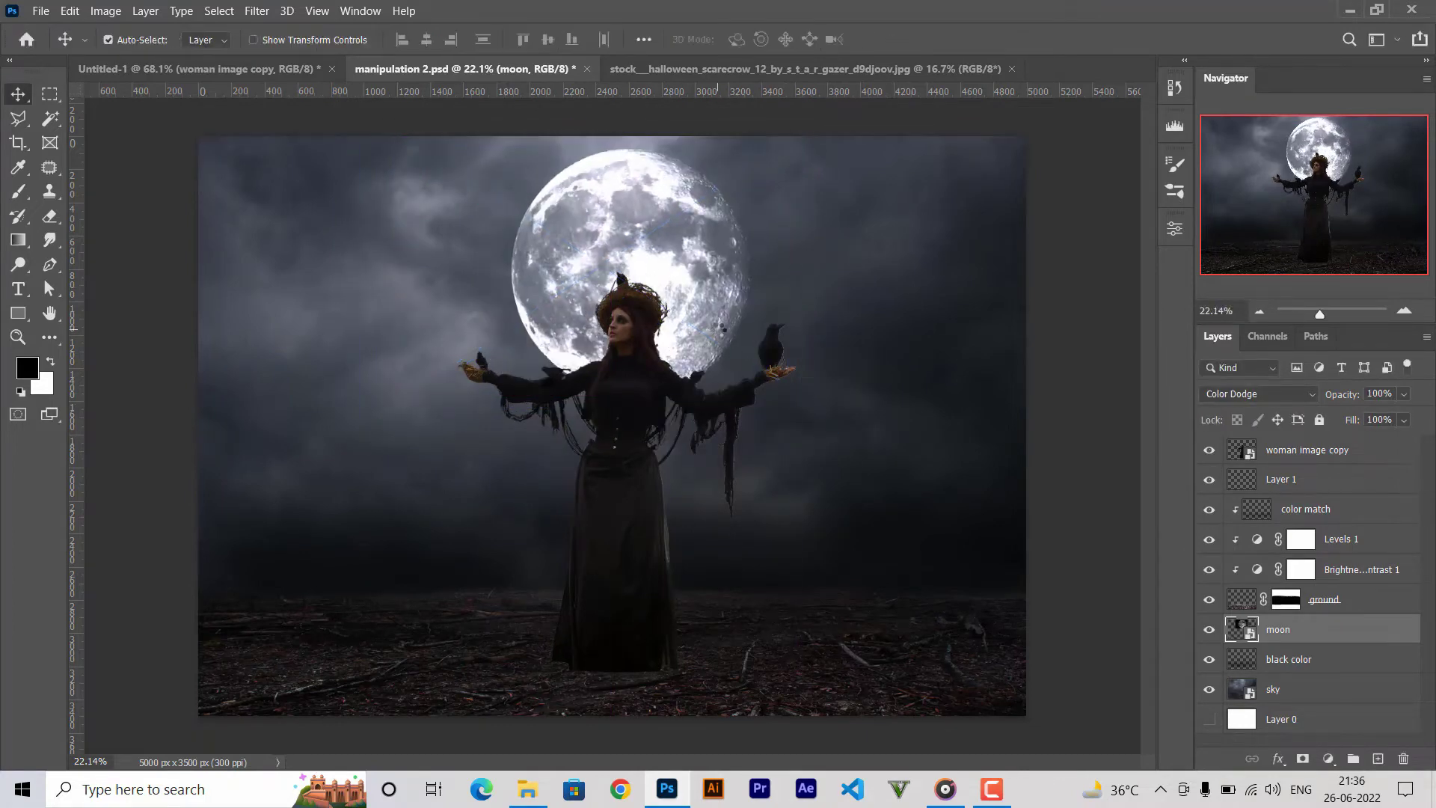
# Fine-tune the moon to about 49% size and add a layer mask to it.
pyautogui.hotkey('ctrl', 't')
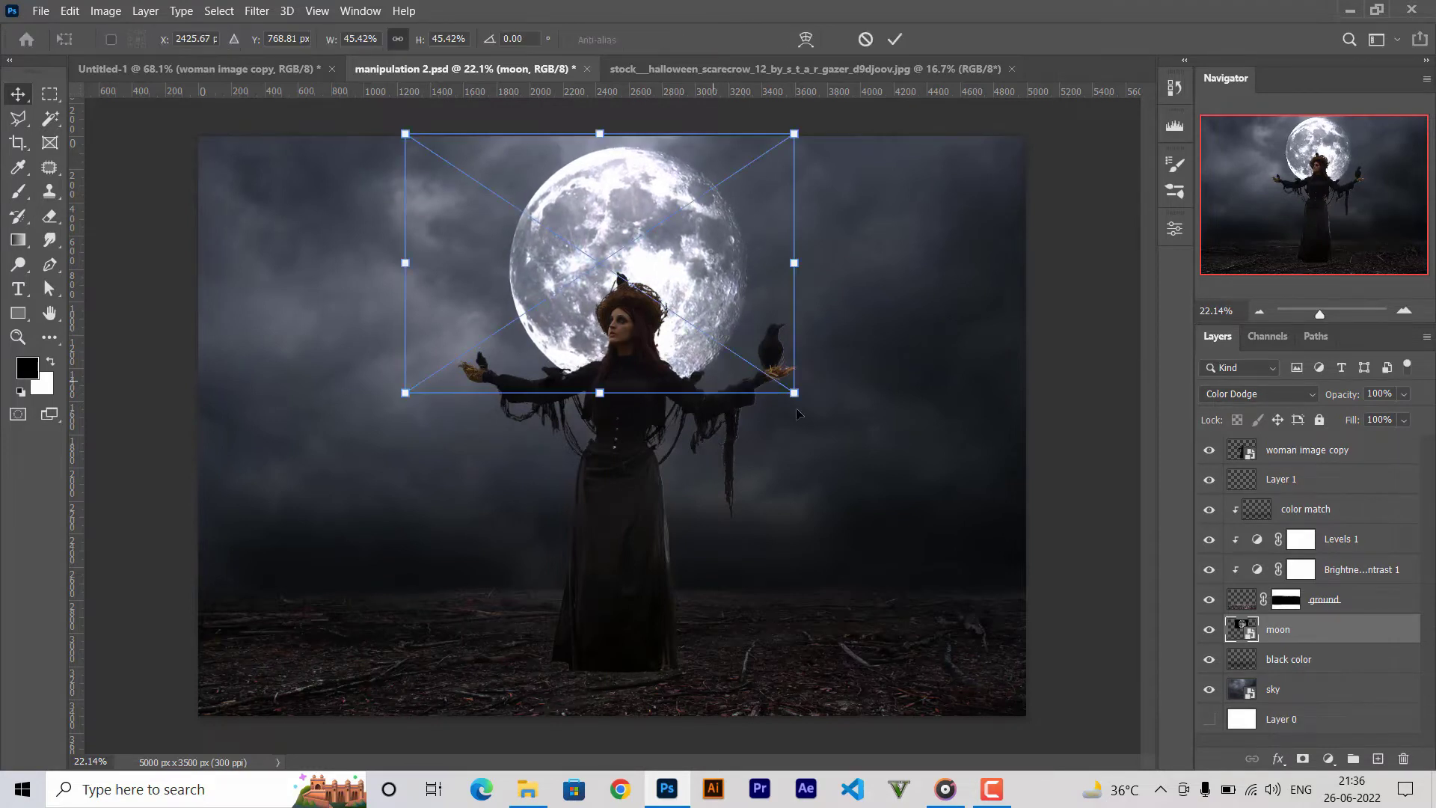
pyautogui.moveTo(792, 392); pyautogui.dragTo(826, 414)
pyautogui.press('Return')
pyautogui.hotkey('ctrl', 't')
pyautogui.moveTo(750, 356); pyautogui.dragTo(745, 350)
pyautogui.press('Return')
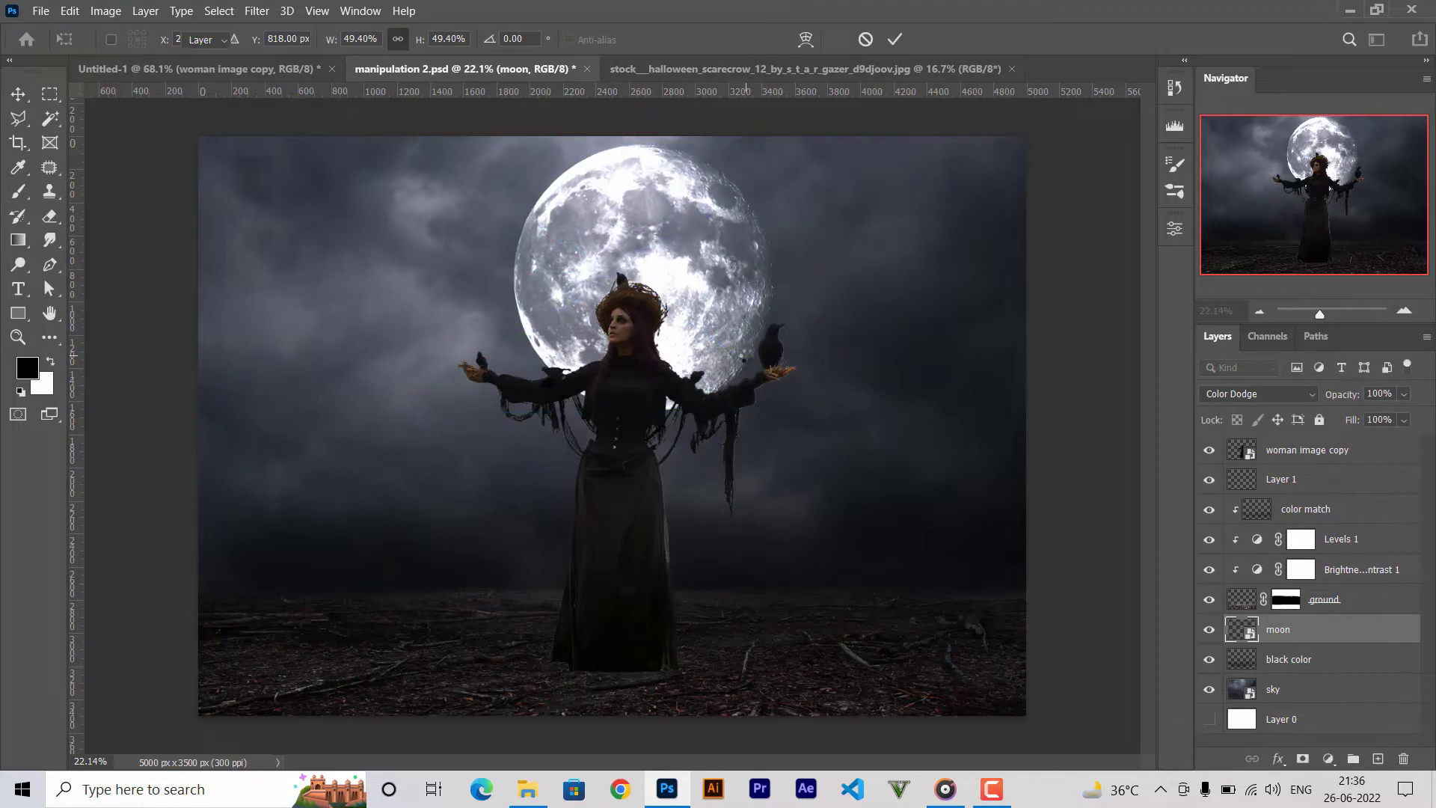
pyautogui.click(1302, 758)
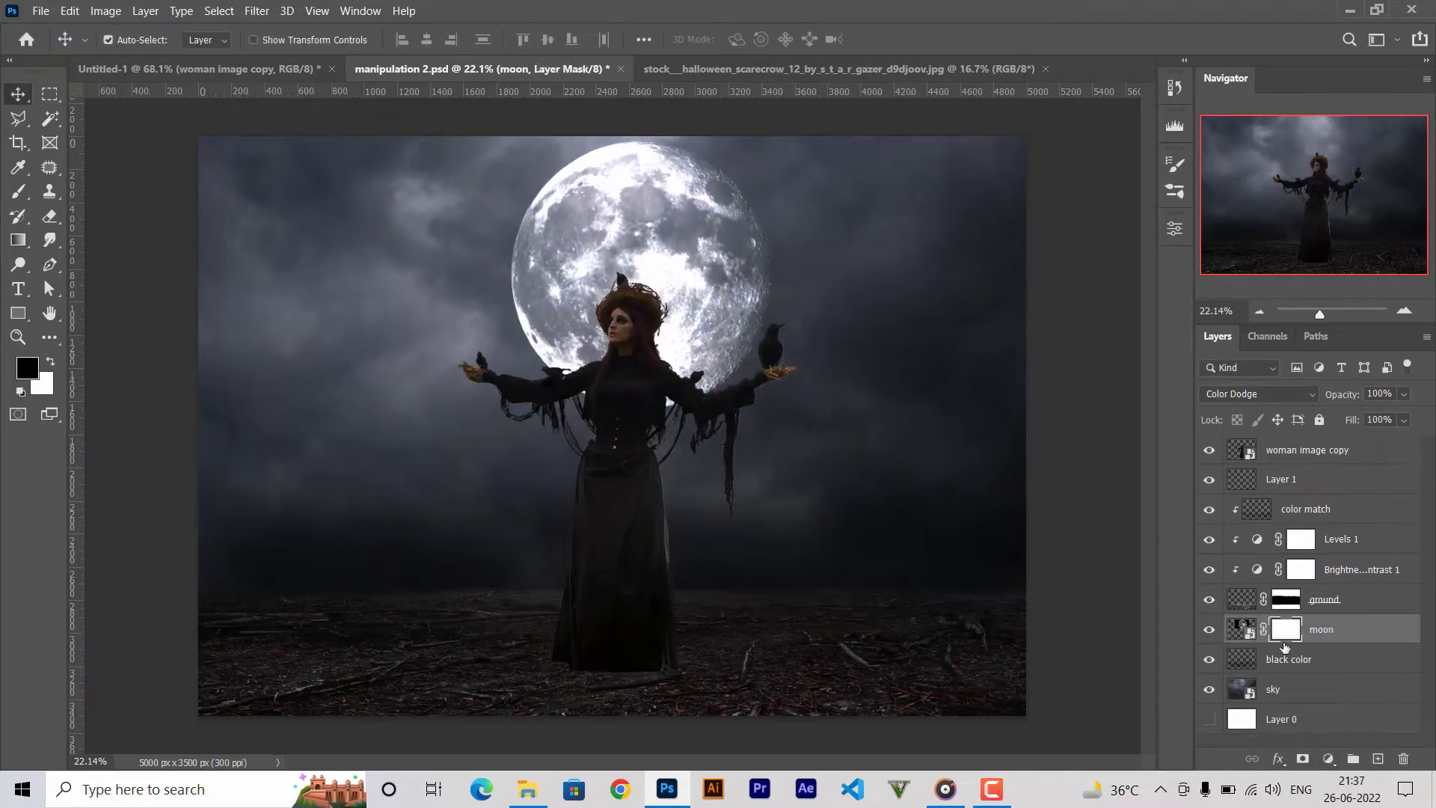
# Invert the moon mask and softly reveal the moon with low-opacity white brushing.
pyautogui.hotkey('ctrl', 'i')
pyautogui.press('b')
pyautogui.click(369, 41)
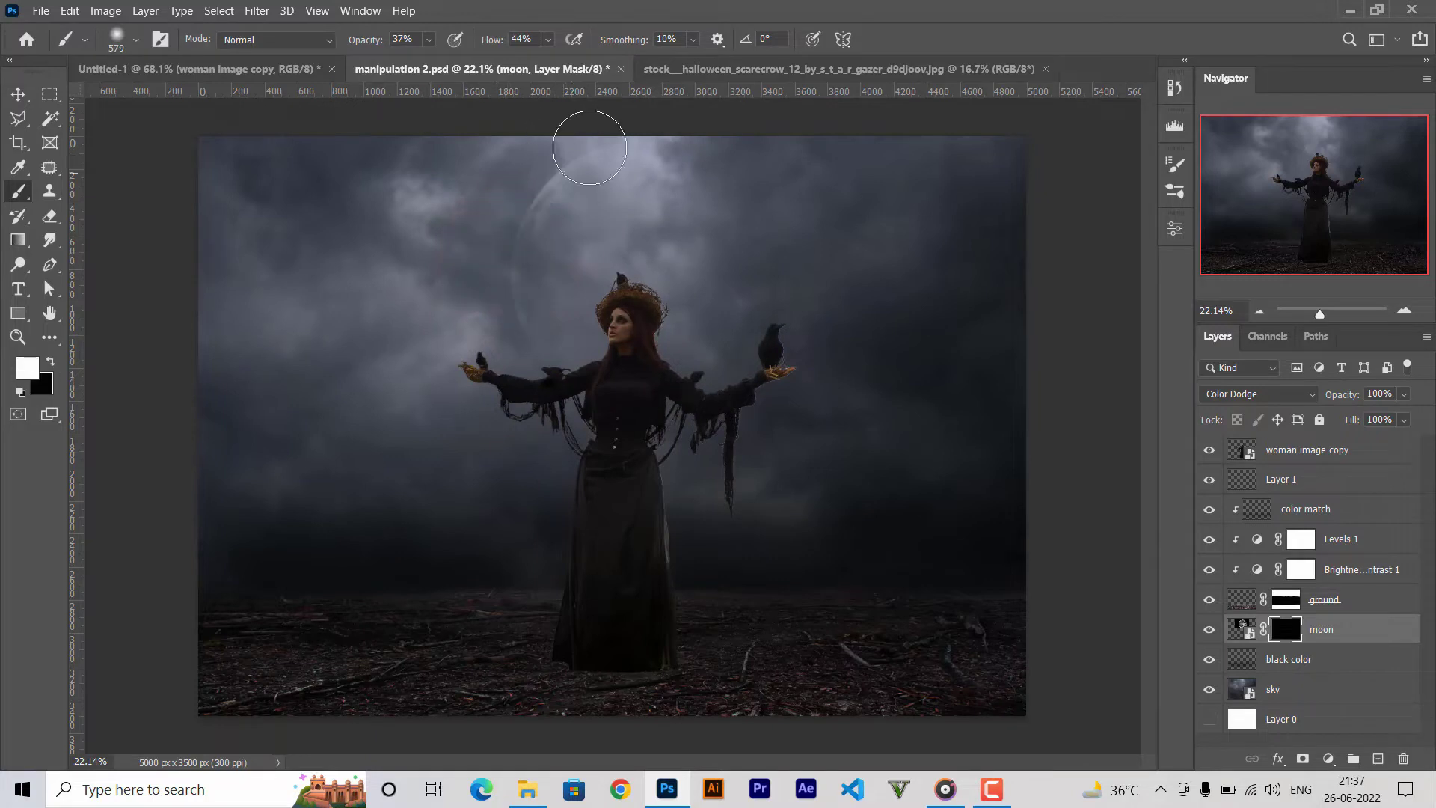
pyautogui.moveTo(532, 247)
pyautogui.mouseDown()
pyautogui.moveTo(513, 237)
pyautogui.moveTo(551, 247)
pyautogui.moveTo(564, 468)
pyautogui.moveTo(599, 262)
pyautogui.mouseUp()
pyautogui.click(395, 45)
# Paint black over the moon's upper right so it fades into the clouds.
pyautogui.press('x')
pyautogui.press('[')
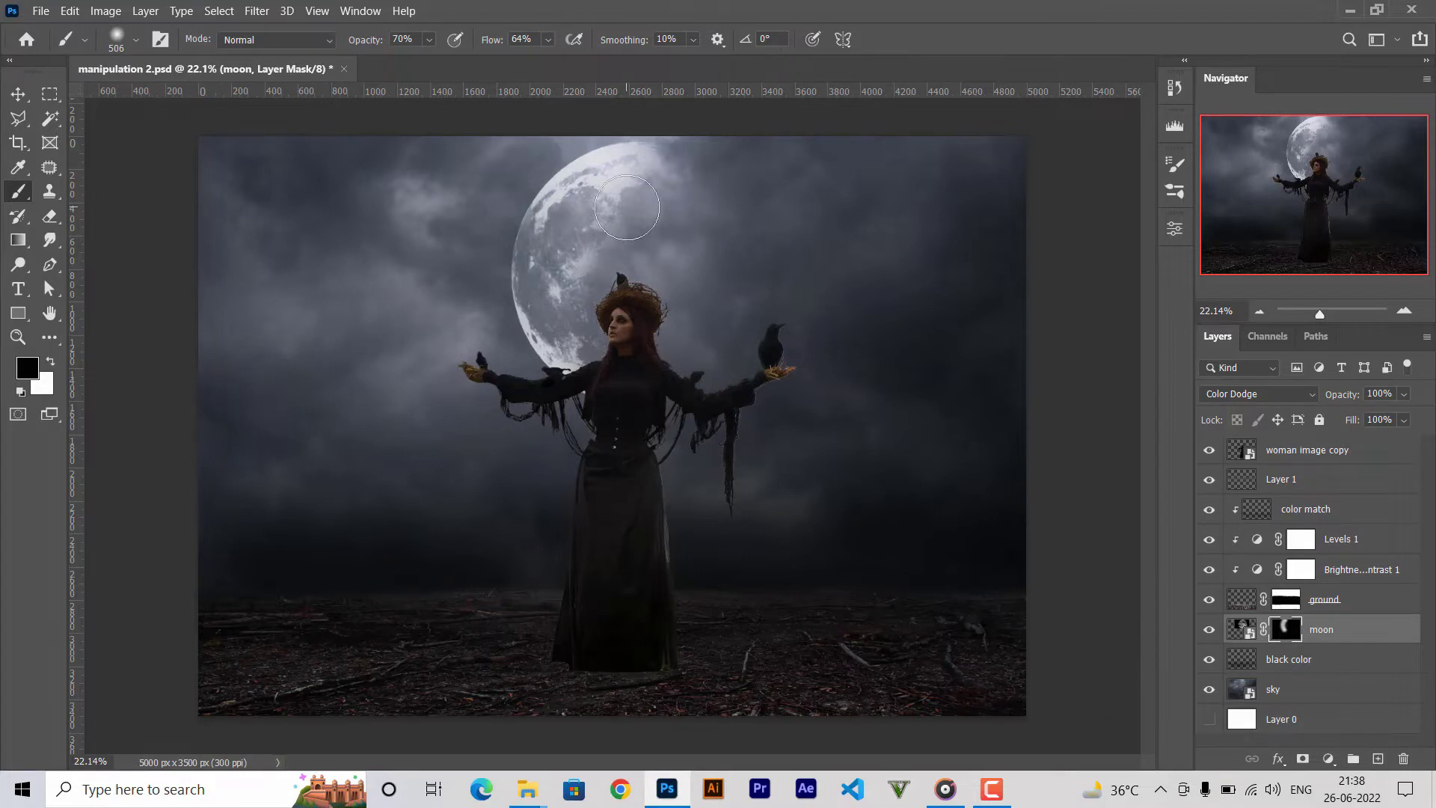
pyautogui.moveTo(661, 208); pyautogui.dragTo(648, 257)
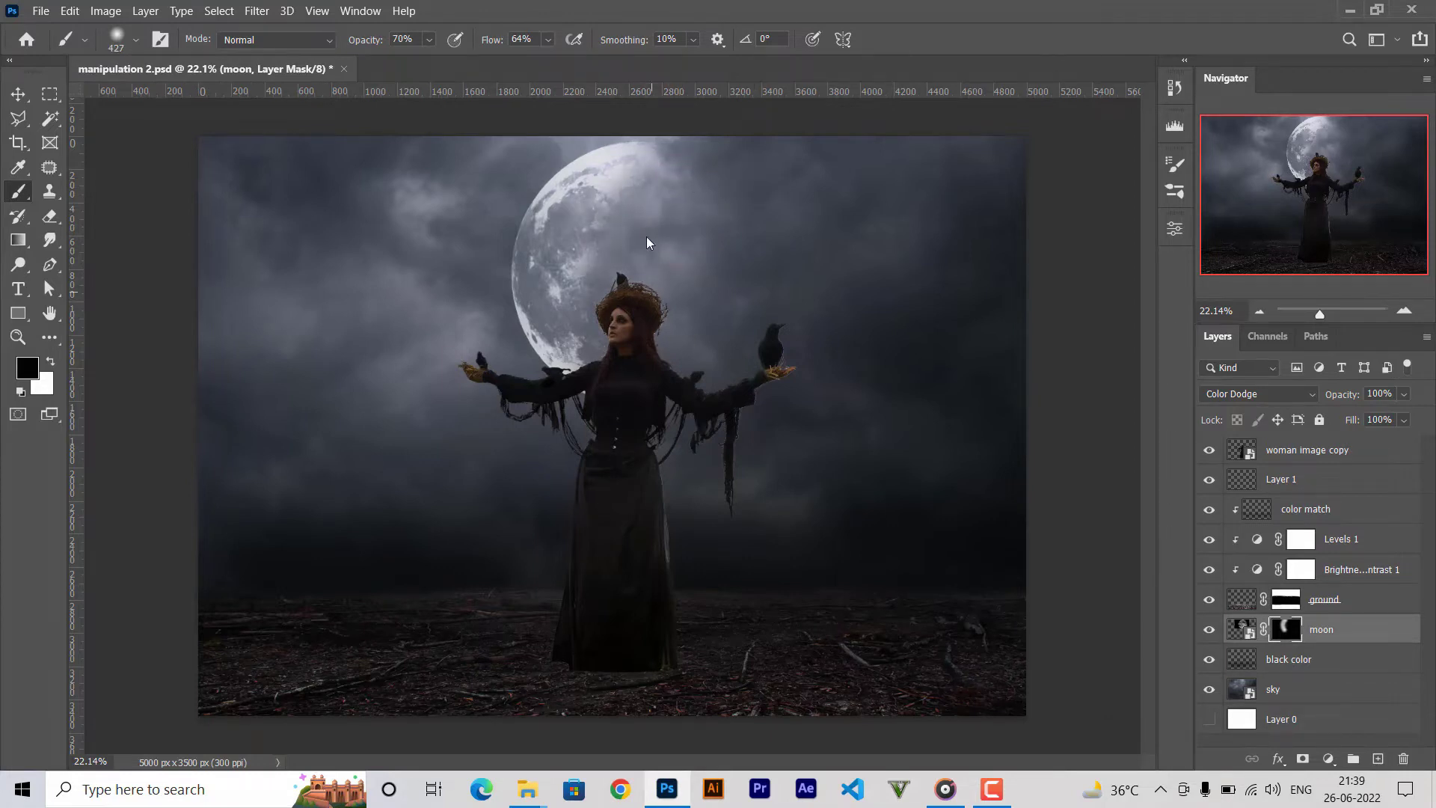
pyautogui.press('v')
pyautogui.click(1302, 661)
pyautogui.click(1277, 689)
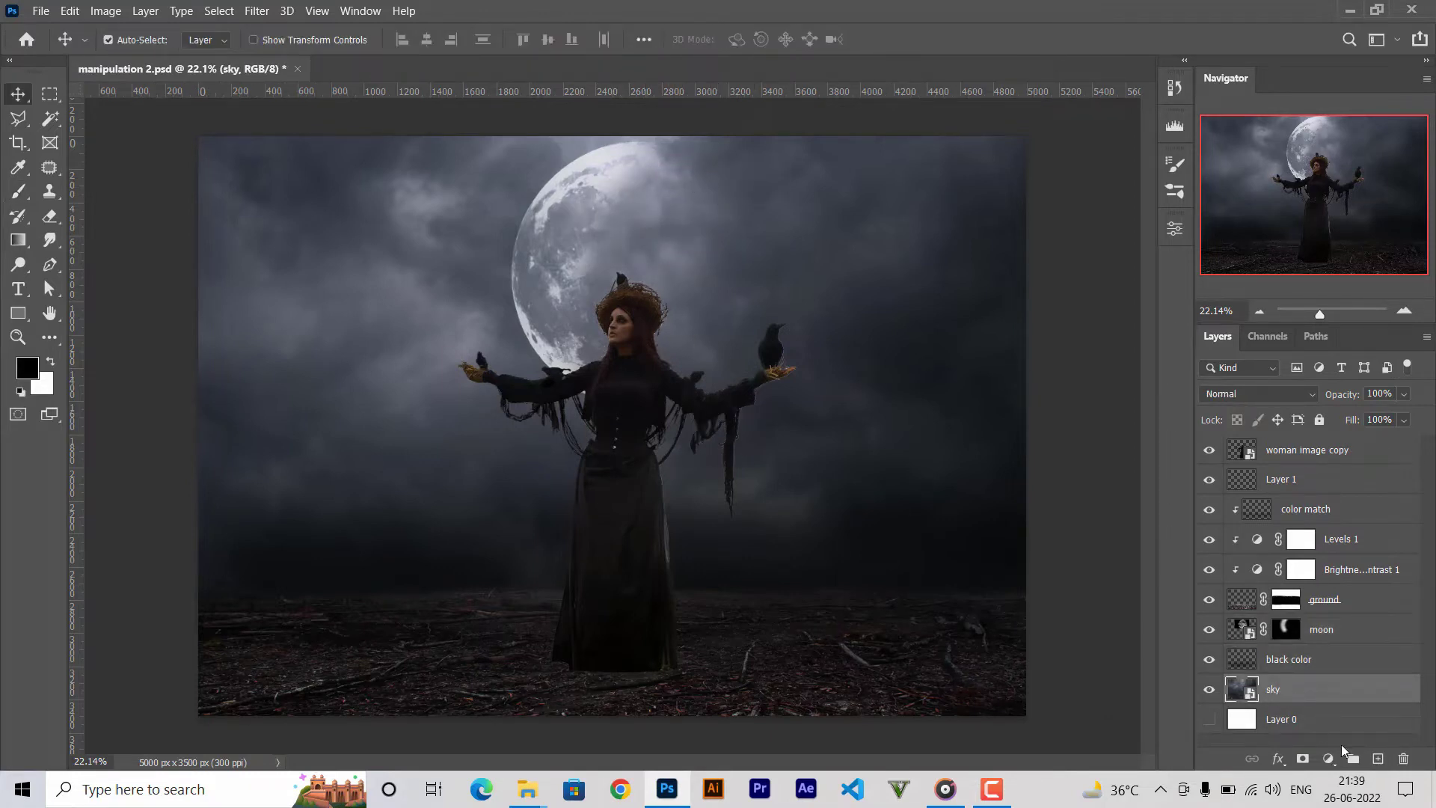
# Add a Gradient Fill above the sky with transparent-to-black opacity stops.
pyautogui.click(1328, 758)
pyautogui.click(1309, 456)
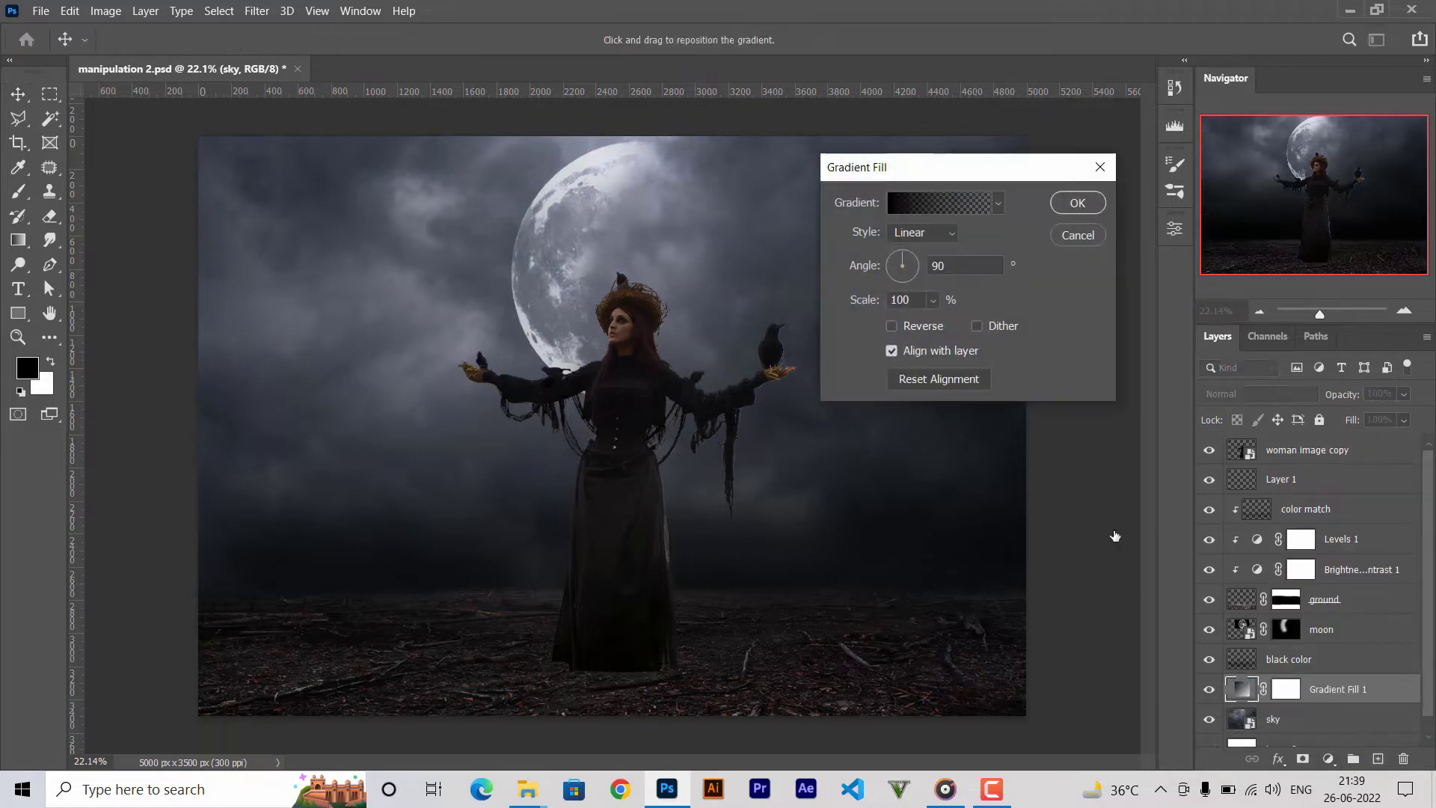
pyautogui.click(930, 206)
pyautogui.moveTo(675, 93); pyautogui.dragTo(688, 94)
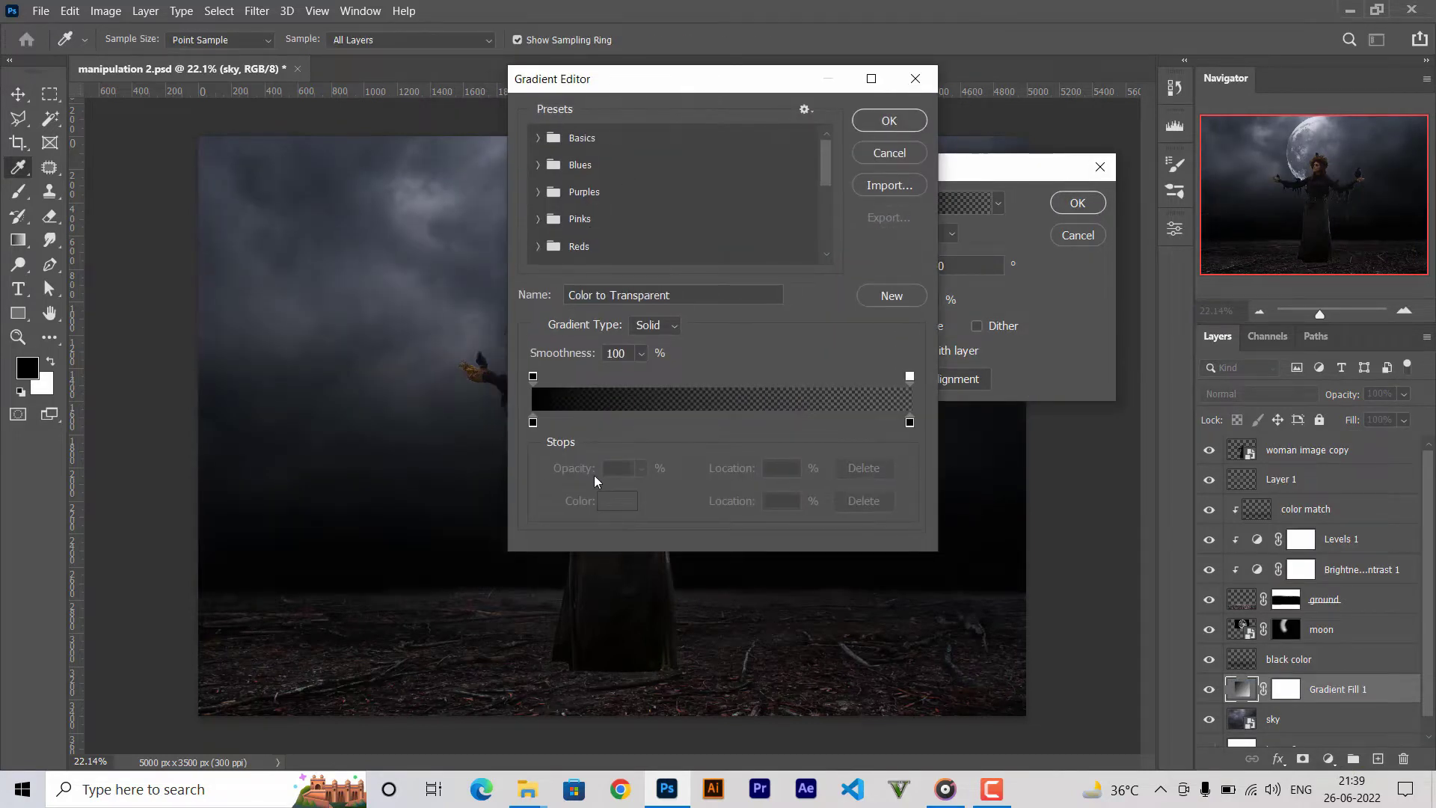
pyautogui.click(533, 377)
pyautogui.write('0')
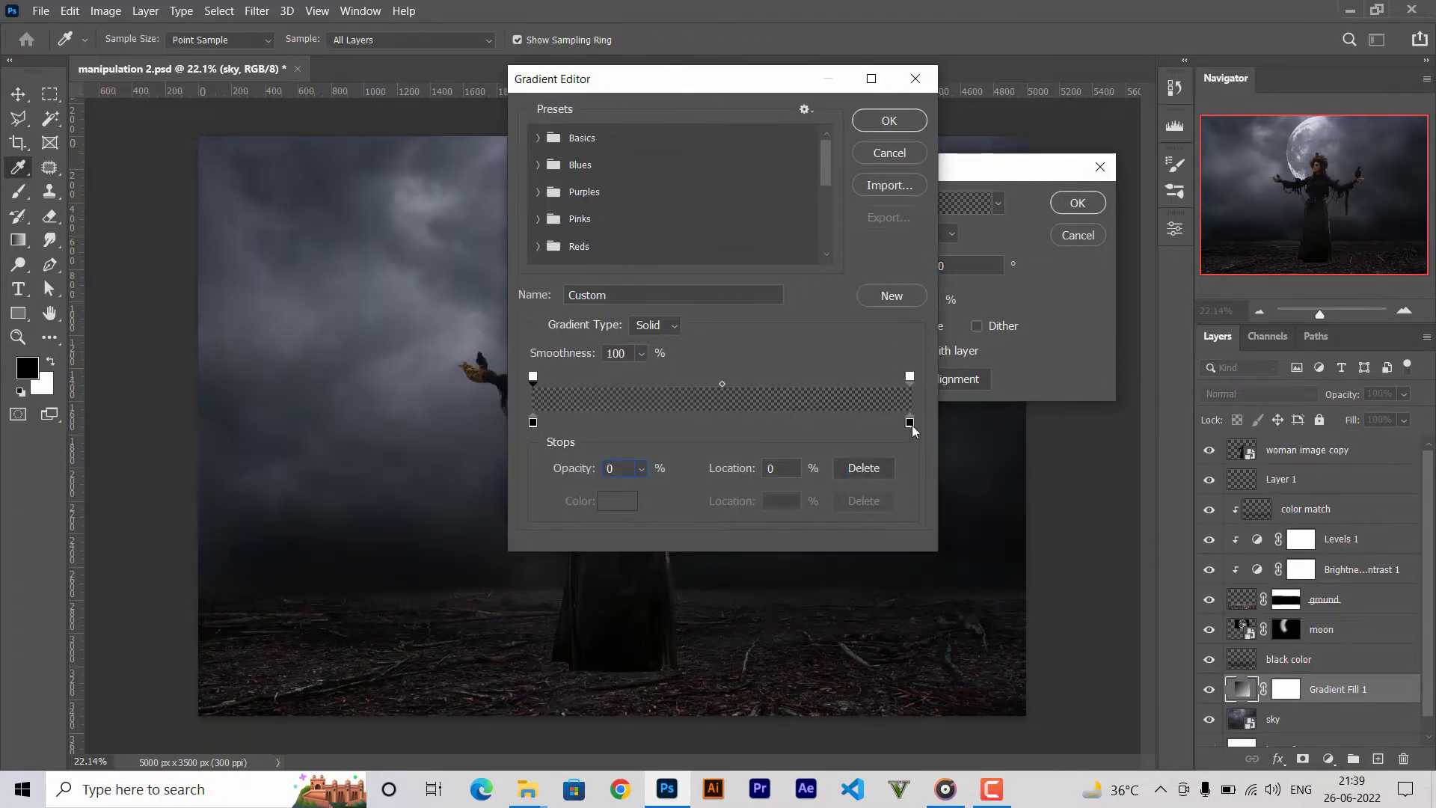
pyautogui.click(909, 376)
pyautogui.write('00')
pyautogui.click(889, 121)
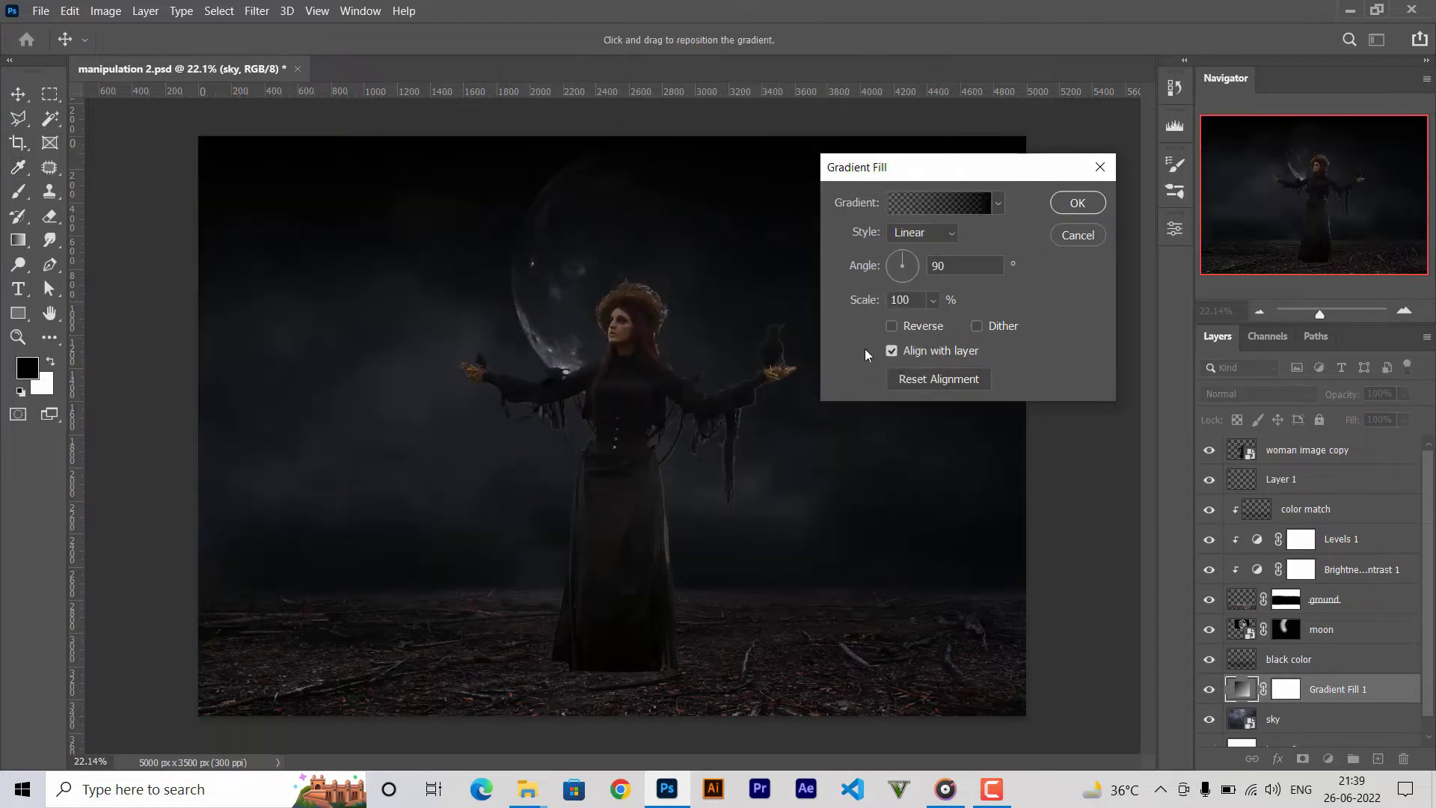
# Make the gradient Radial at 210% scale and save manipulation 2.psd.
pyautogui.click(922, 233)
pyautogui.click(909, 269)
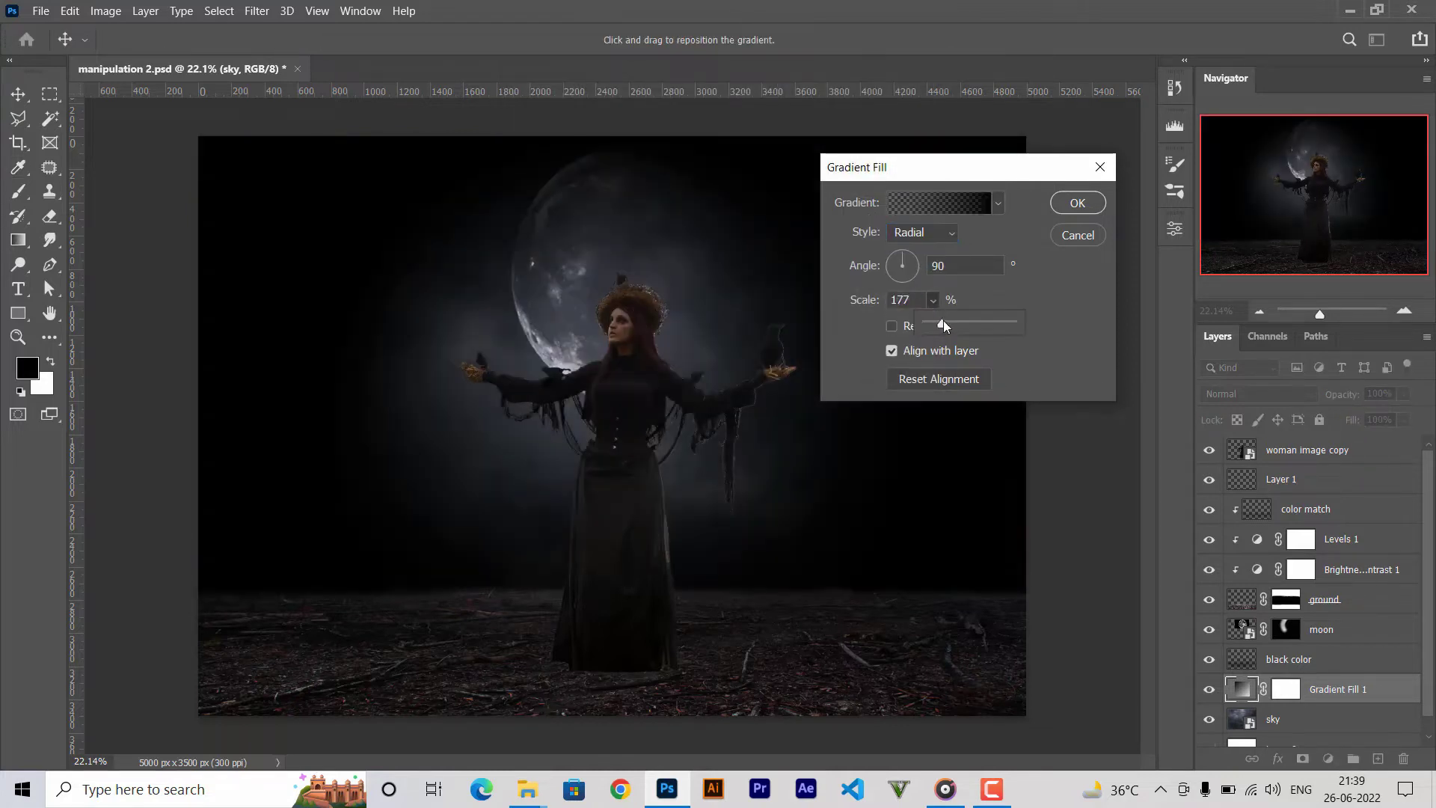
pyautogui.moveTo(944, 324); pyautogui.dragTo(947, 326)
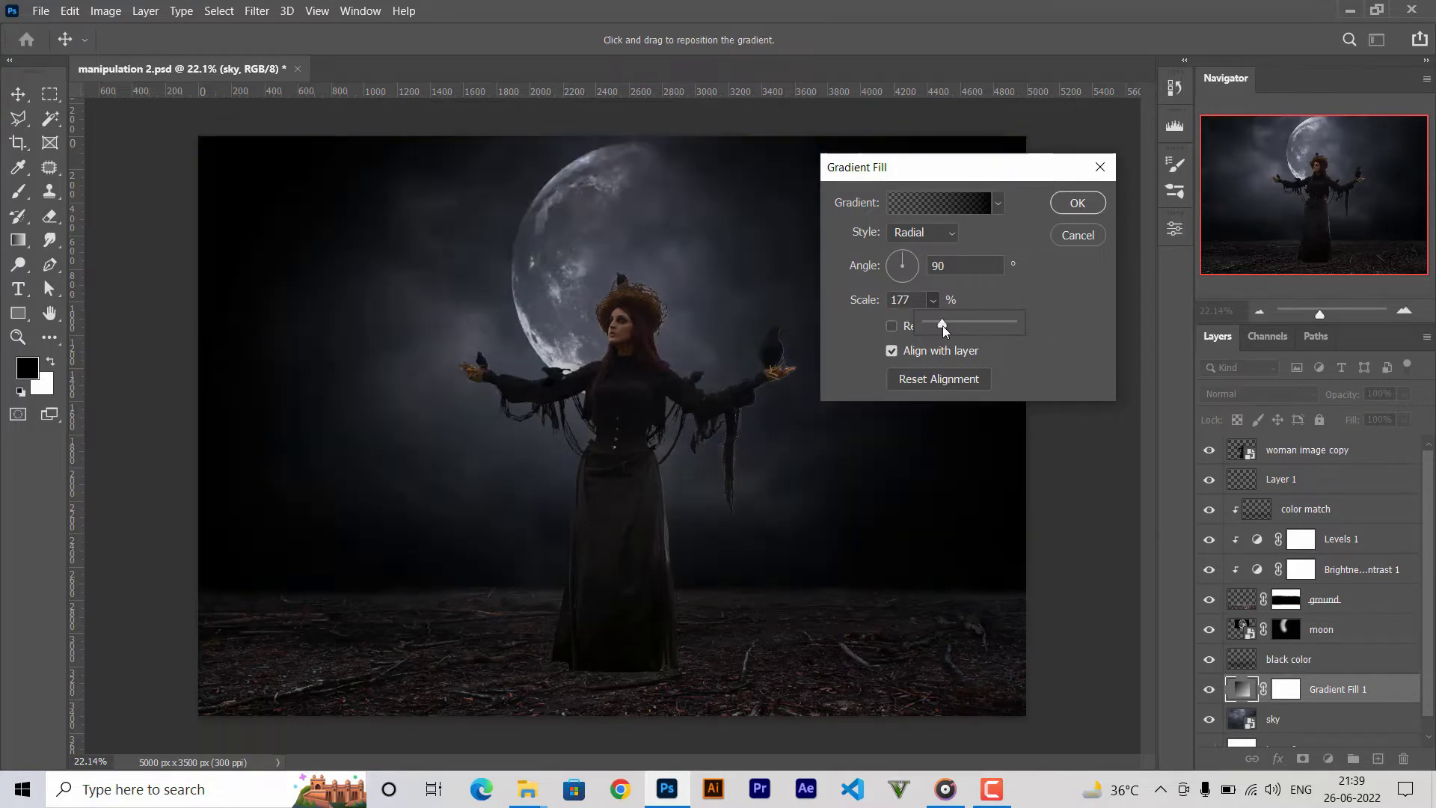
pyautogui.click(1077, 203)
pyautogui.doubleClick(1242, 672)
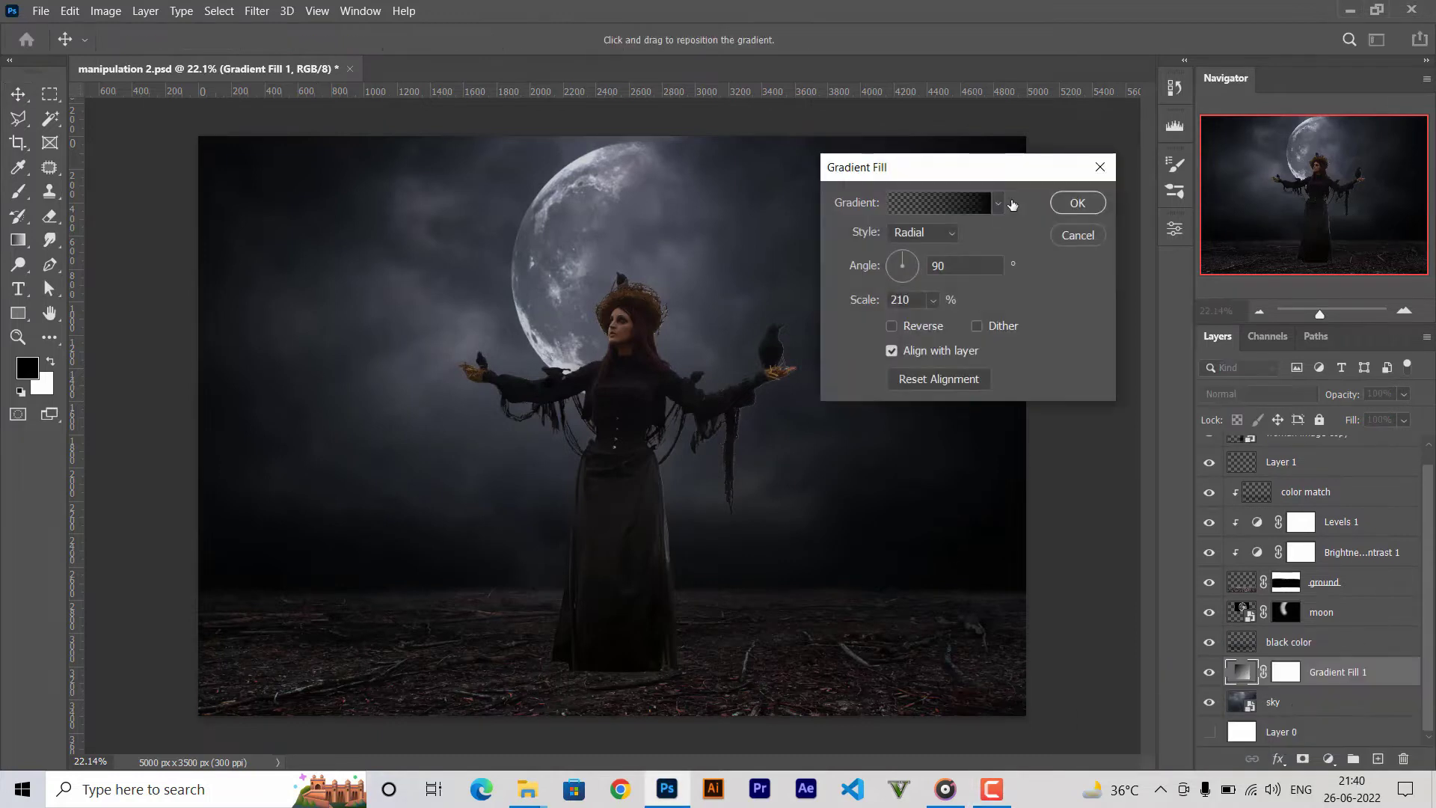
pyautogui.press('Return')
pyautogui.hotkey('ctrl', 's')
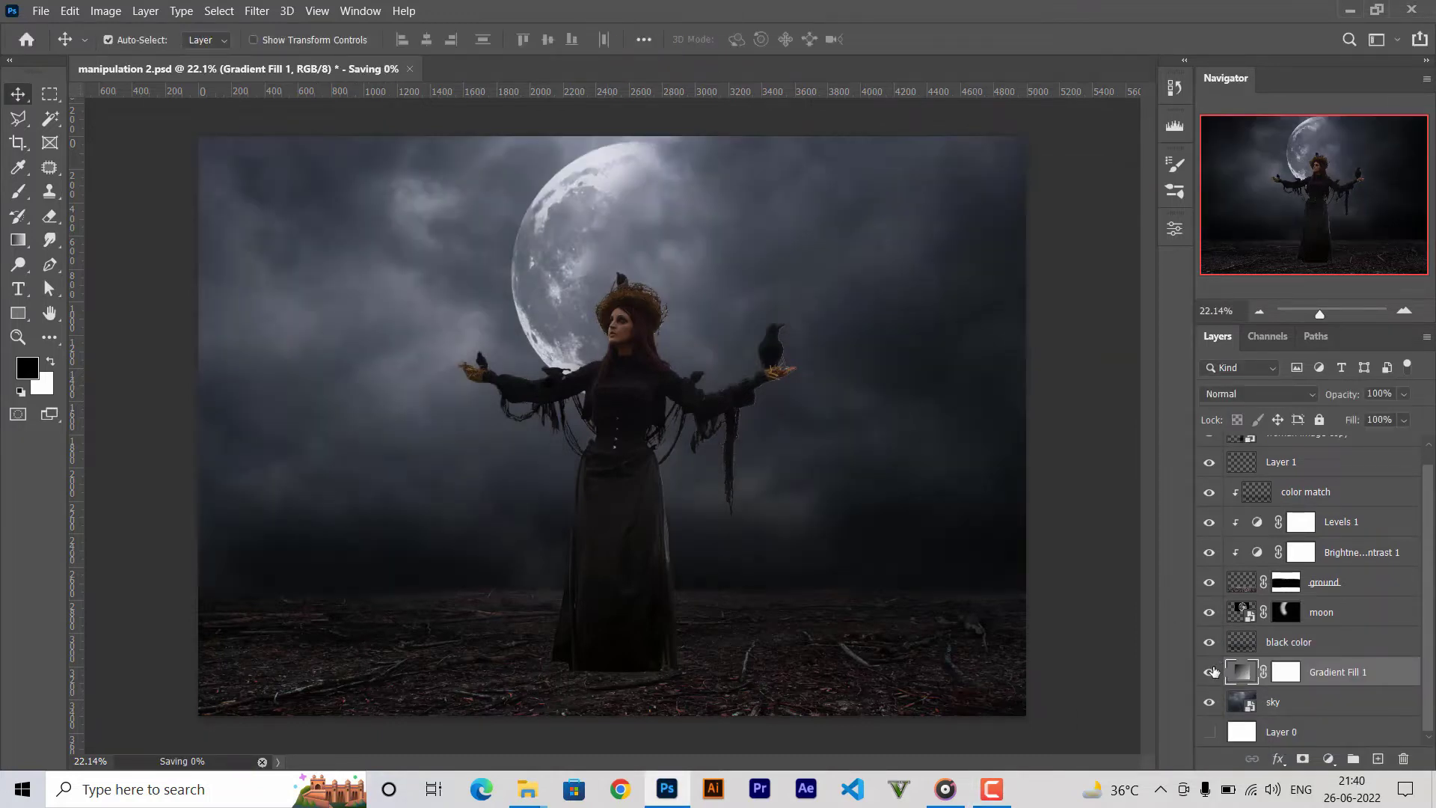
# Add a Levels adjustment layer above the woman image copy layer.
pyautogui.scroll(1, 1432, 606)
pyautogui.click(1307, 449)
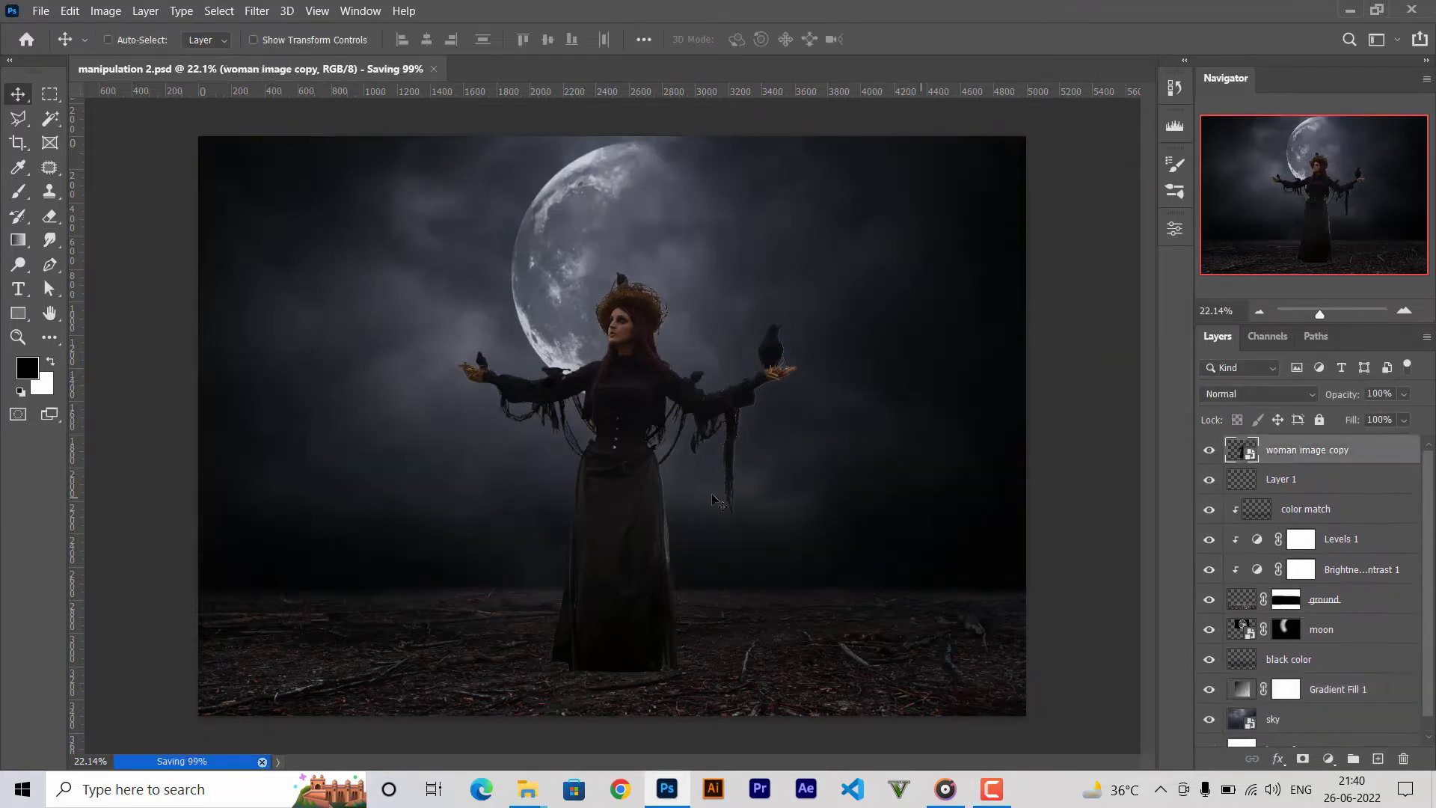
pyautogui.scroll(1, 642, 407)
pyautogui.scroll(1, 641, 406)
pyautogui.scroll(-1, 642, 406)
pyautogui.click(1329, 758)
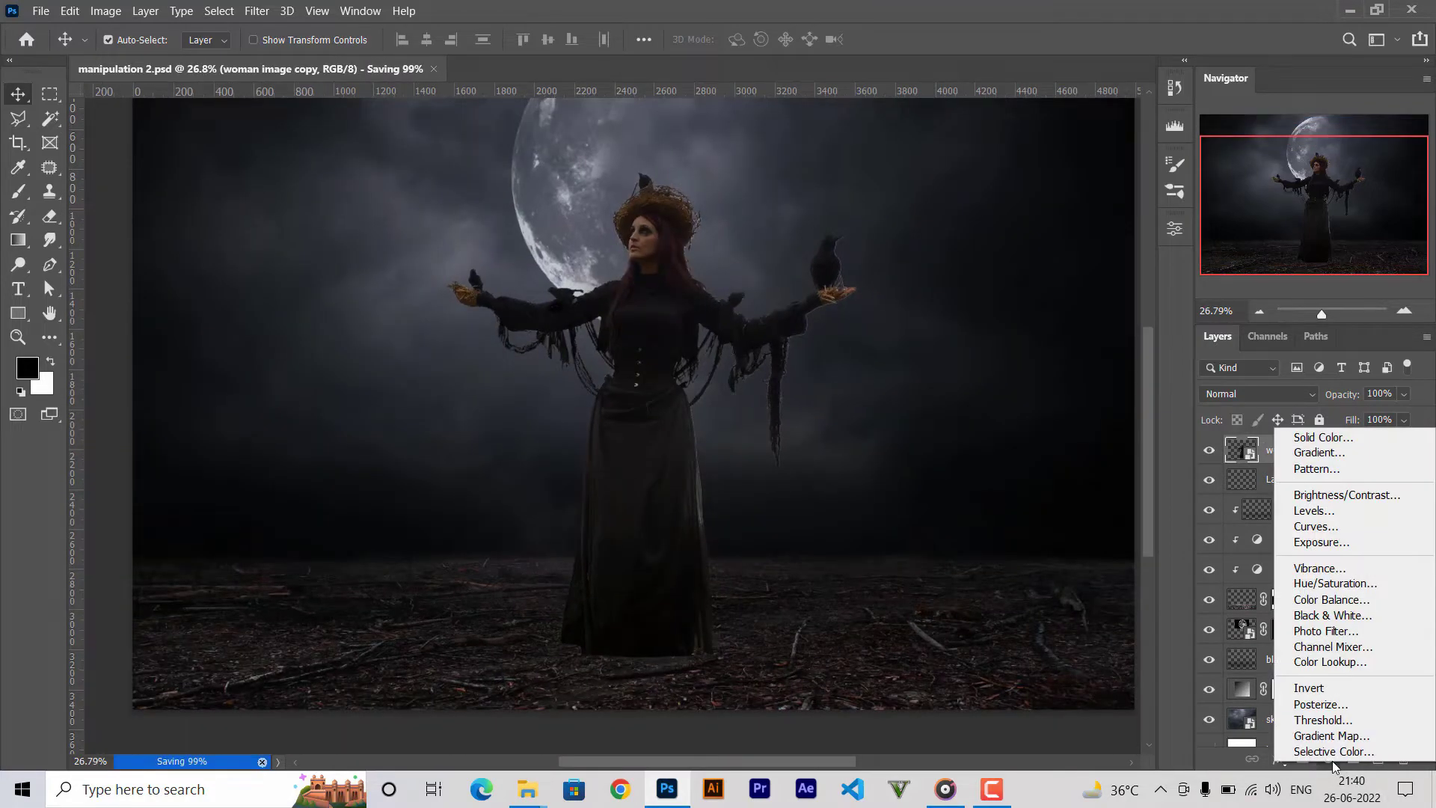
pyautogui.click(1311, 514)
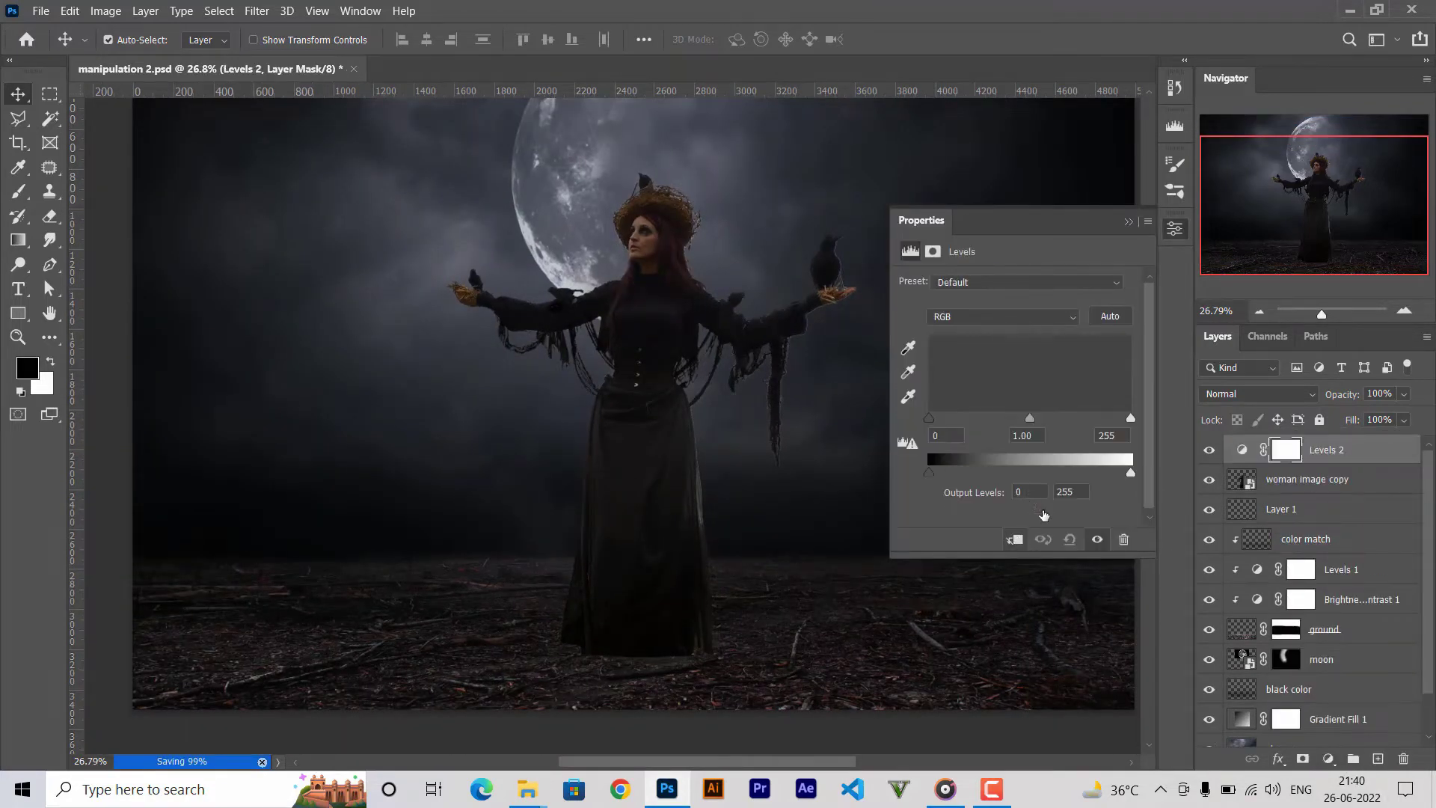
# Set Levels midtones to 1.38, clip it to the woman, and invert its mask to black.
pyautogui.moveTo(1022, 422)
pyautogui.mouseDown()
pyautogui.moveTo(1050, 421)
pyautogui.moveTo(1009, 425)
pyautogui.mouseUp()
pyautogui.hotkey('ctrl', 'alt', 'g')
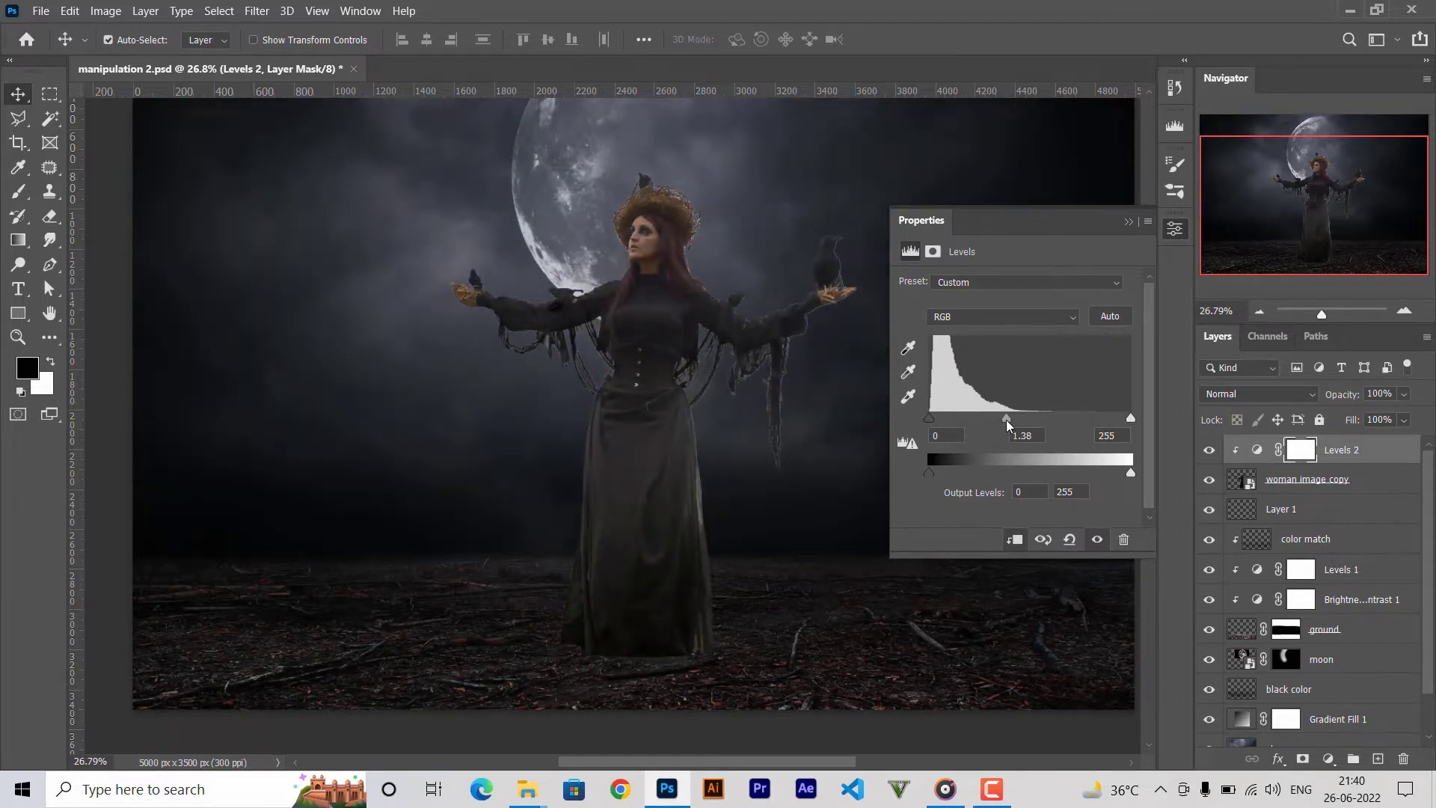
pyautogui.click(1128, 222)
pyautogui.hotkey('ctrl', 'i')
pyautogui.hotkey('ctrl', '+')
pyautogui.hotkey('ctrl', '+')
pyautogui.press('b')
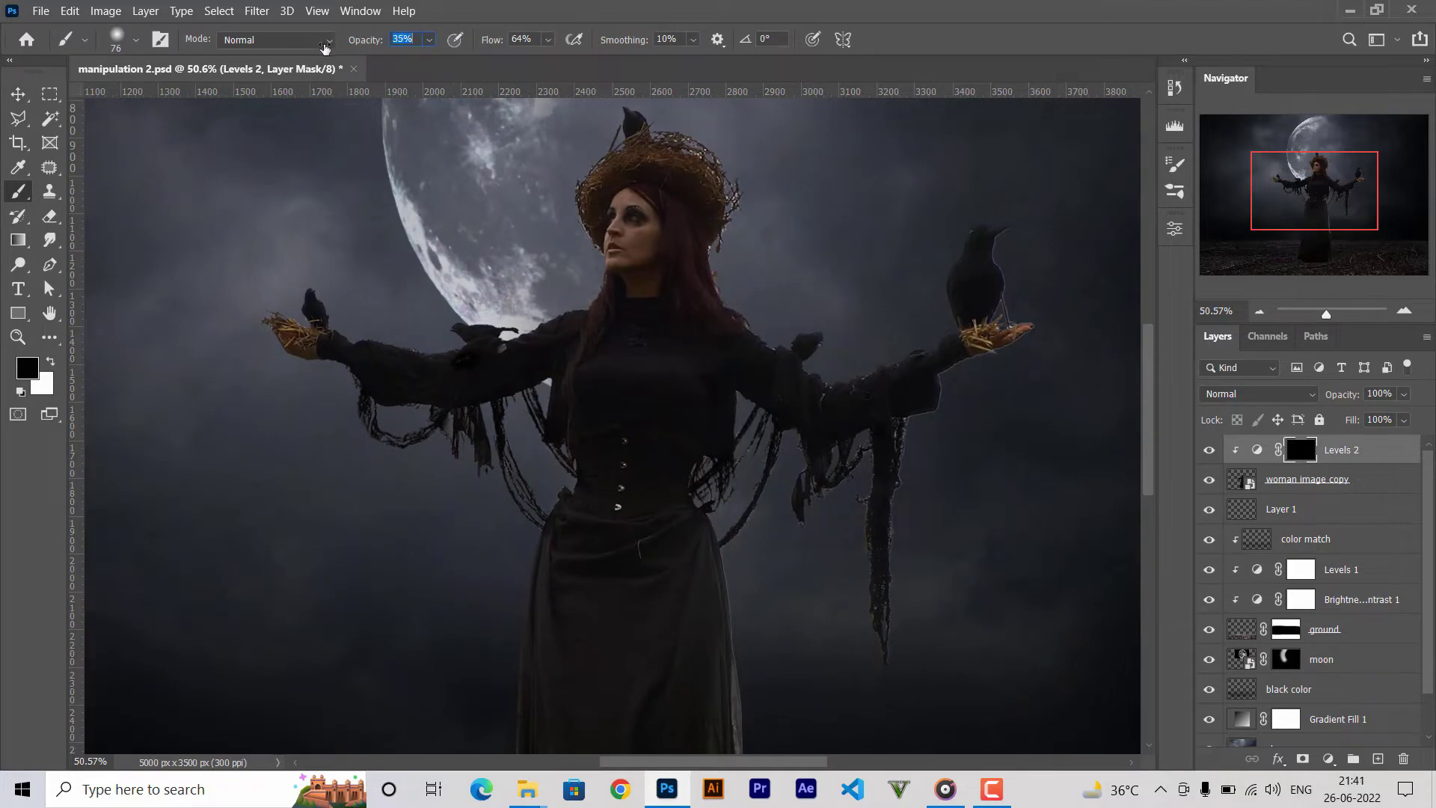
# Paint white on the Levels 2 mask around the woman's right hand and crow.
pyautogui.scroll(3, 427, 411)
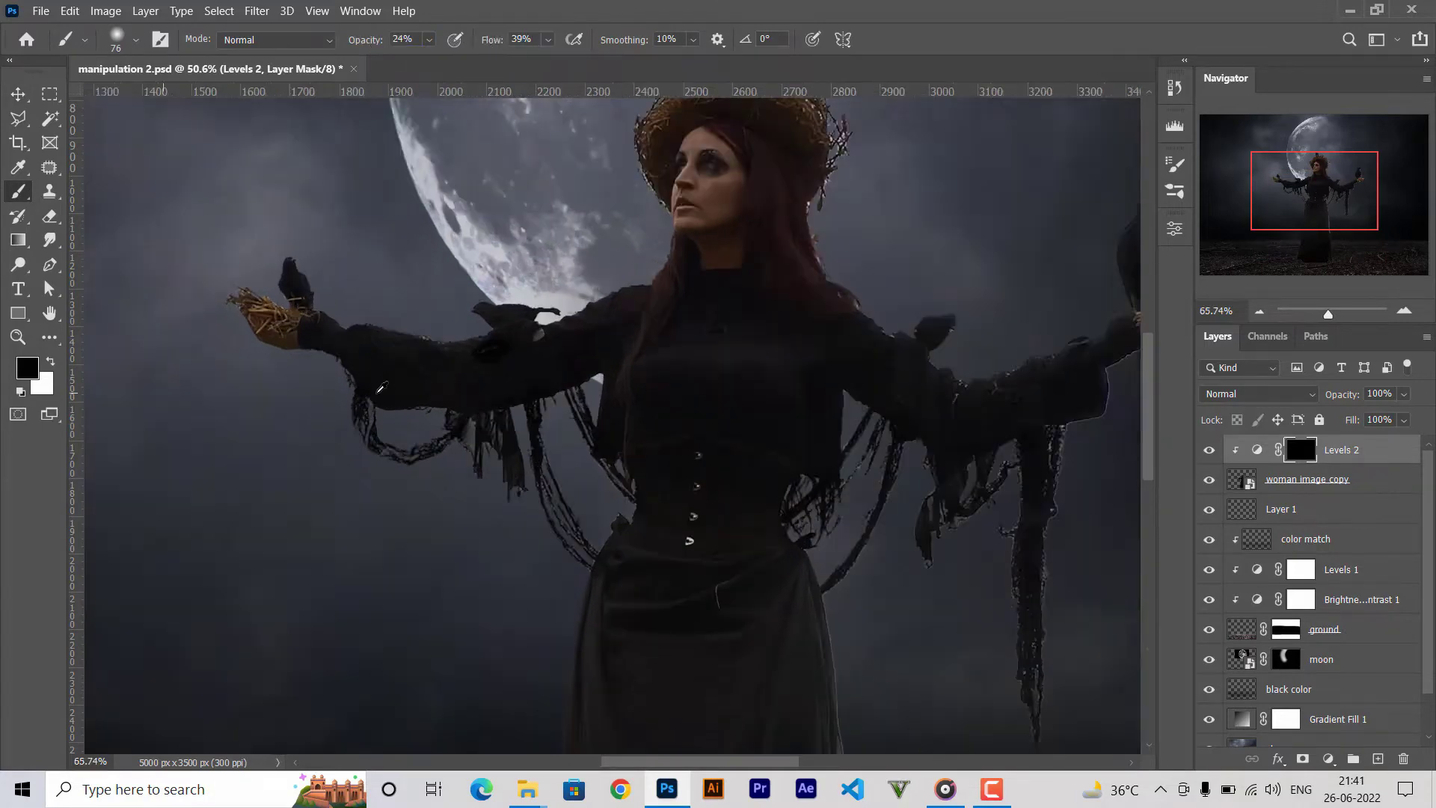
pyautogui.scroll(3, 426, 411)
pyautogui.press('x')
pyautogui.moveTo(359, 365); pyautogui.dragTo(468, 448)
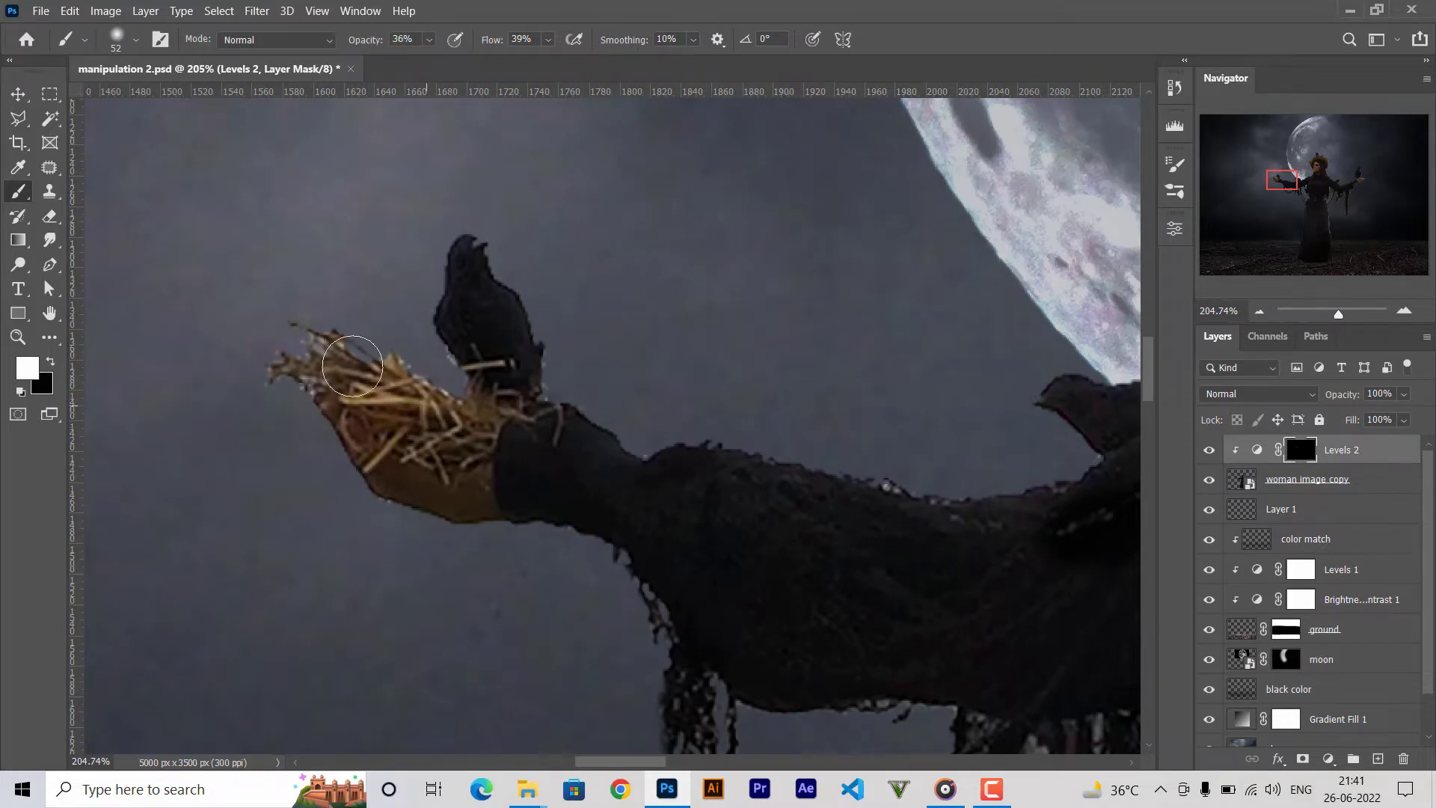
pyautogui.moveTo(459, 385); pyautogui.dragTo(447, 384)
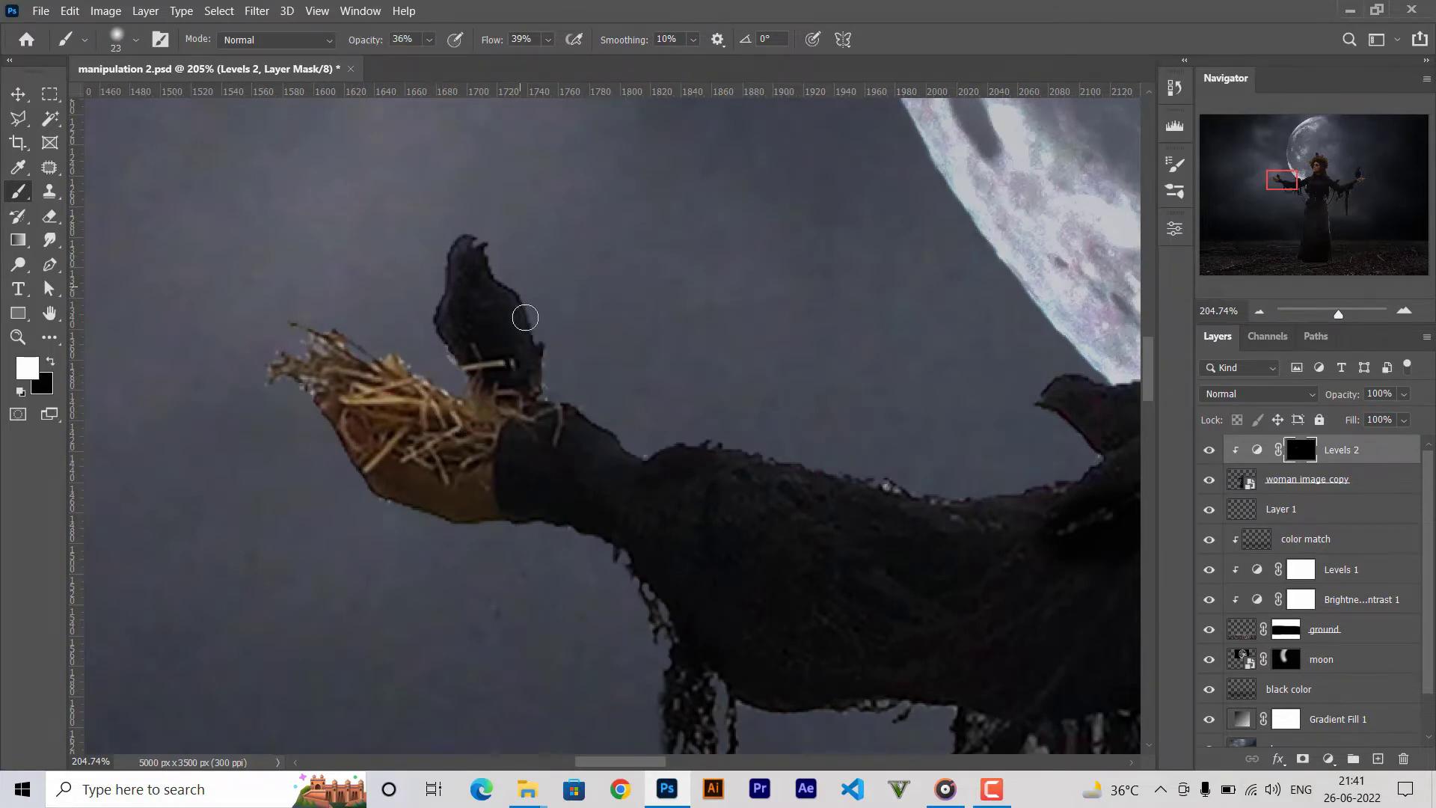
pyautogui.moveTo(525, 318); pyautogui.dragTo(535, 318)
pyautogui.moveTo(898, 498); pyautogui.dragTo(910, 497)
# Refine the Levels 2 mask along the nest hat's edges with a smaller brush.
pyautogui.hscroll(5, 878, 486)
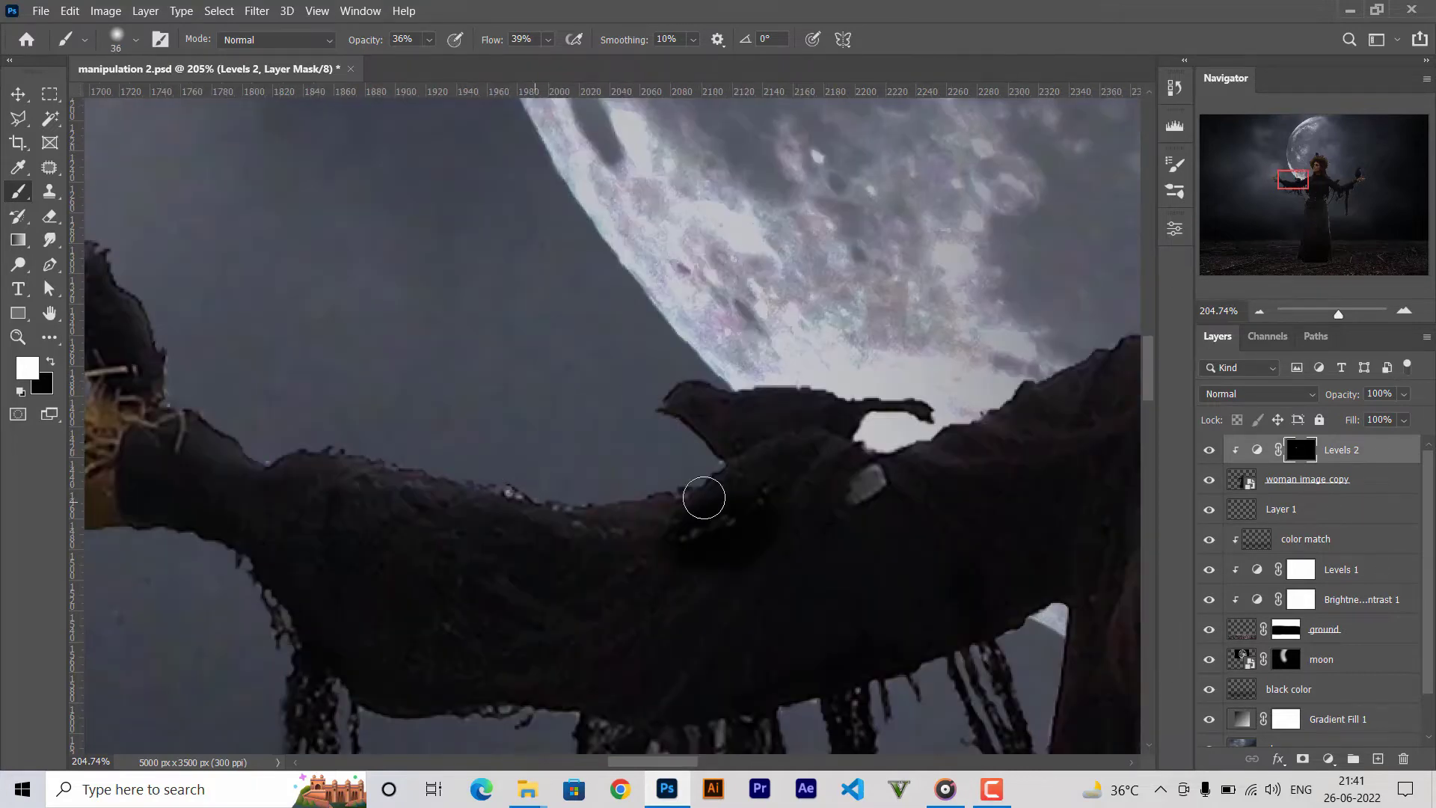
pyautogui.moveTo(862, 388); pyautogui.dragTo(835, 394)
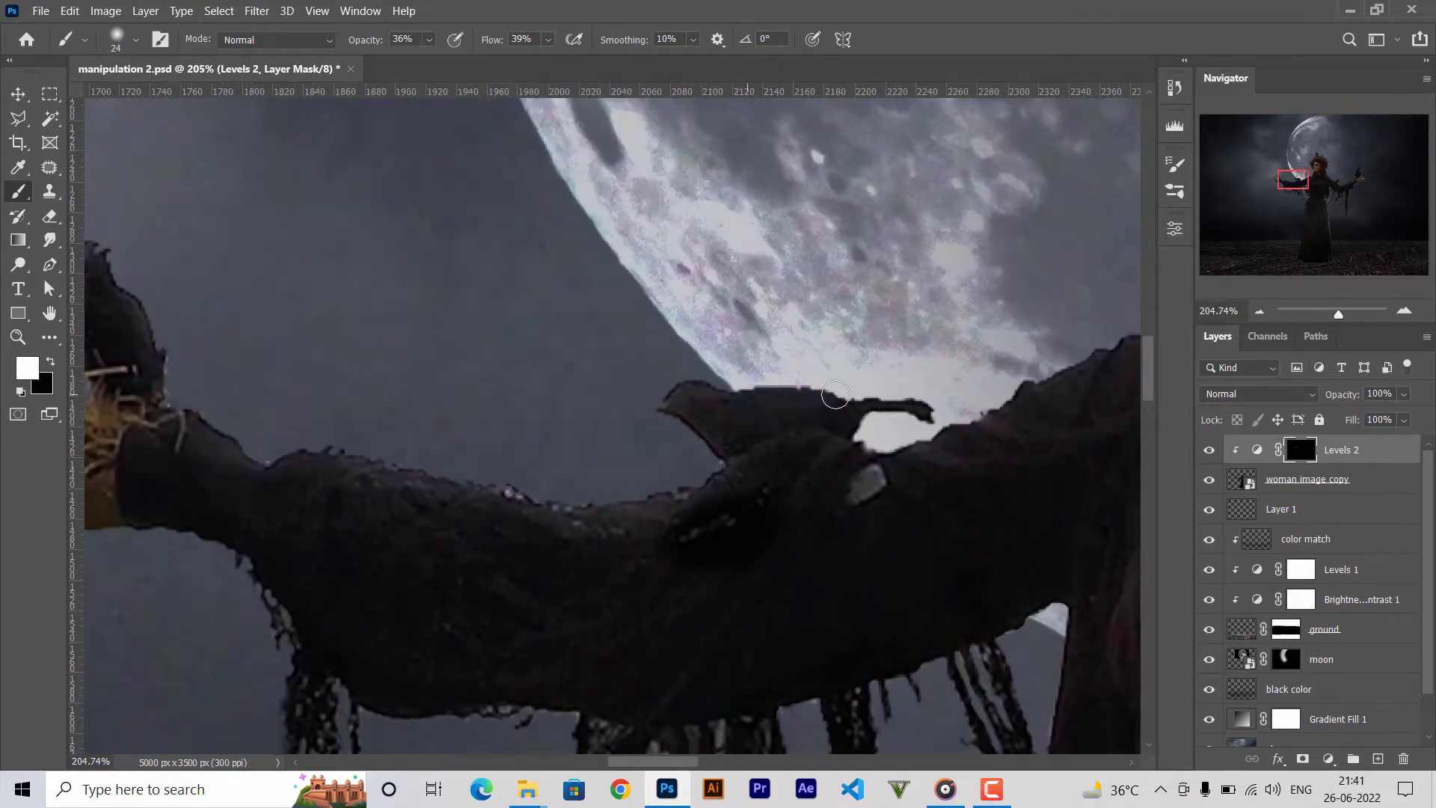
pyautogui.hscroll(4, 912, 457)
pyautogui.moveTo(941, 306); pyautogui.dragTo(950, 306)
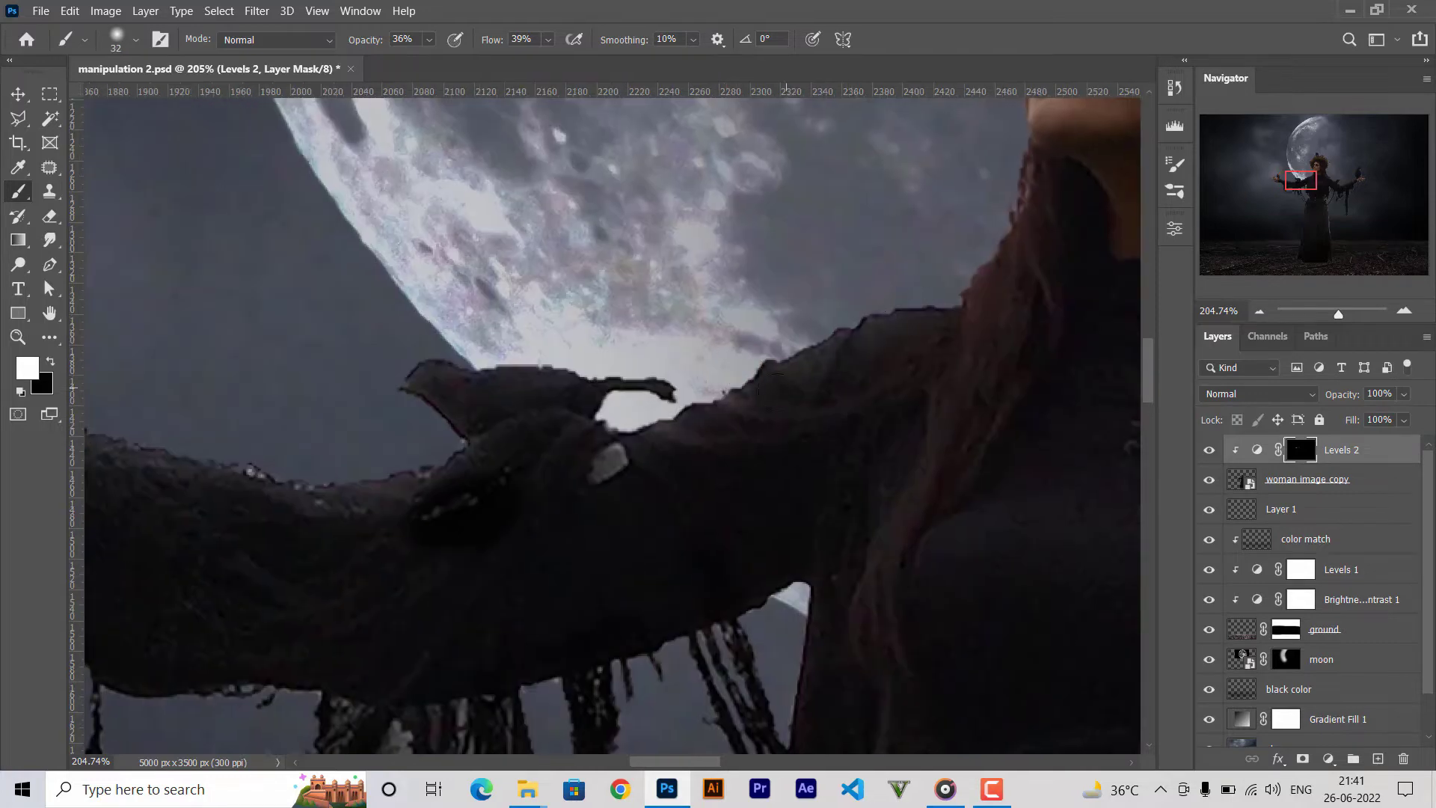
pyautogui.scroll(5, 921, 336)
pyautogui.scroll(5, 673, 449)
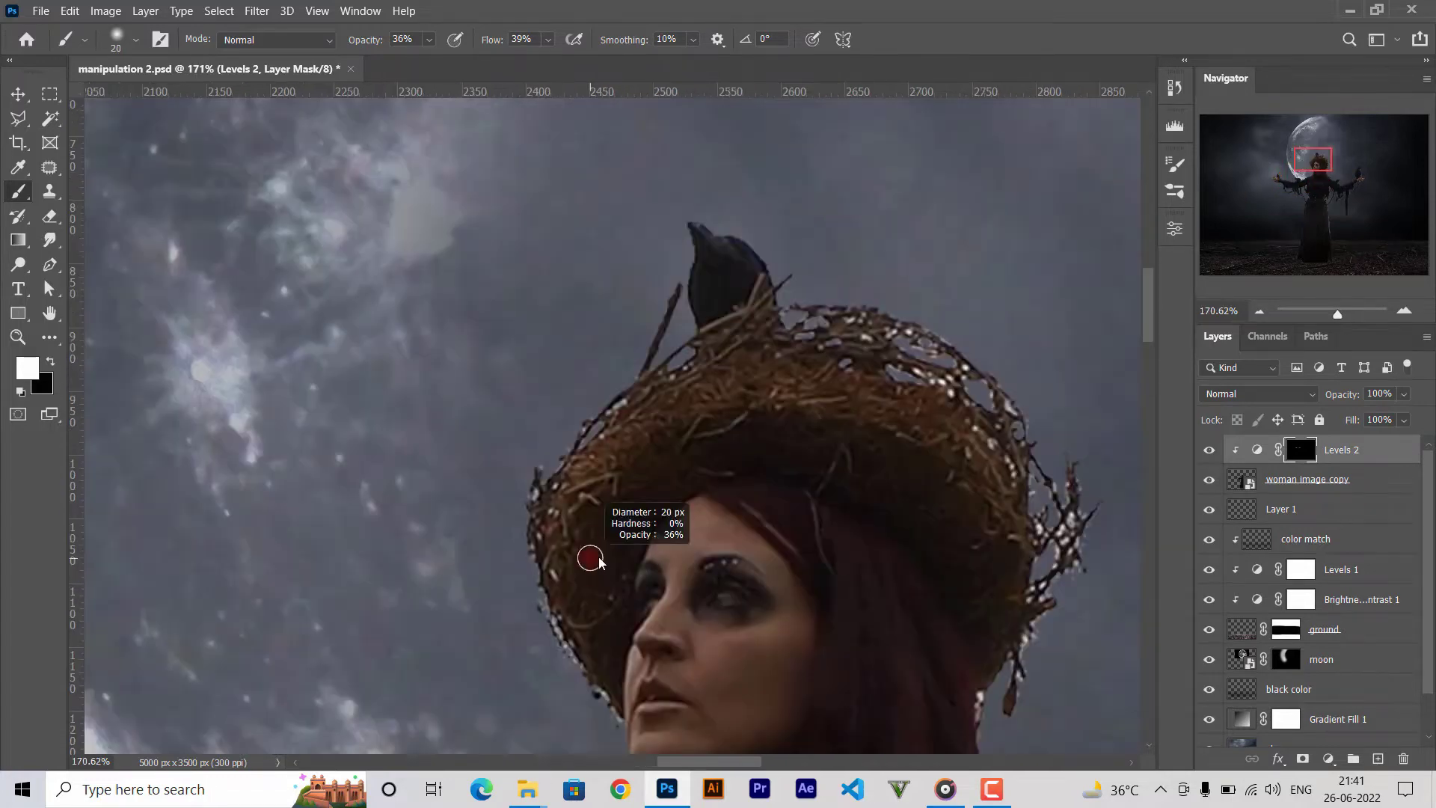
pyautogui.scroll(-5, 629, 419)
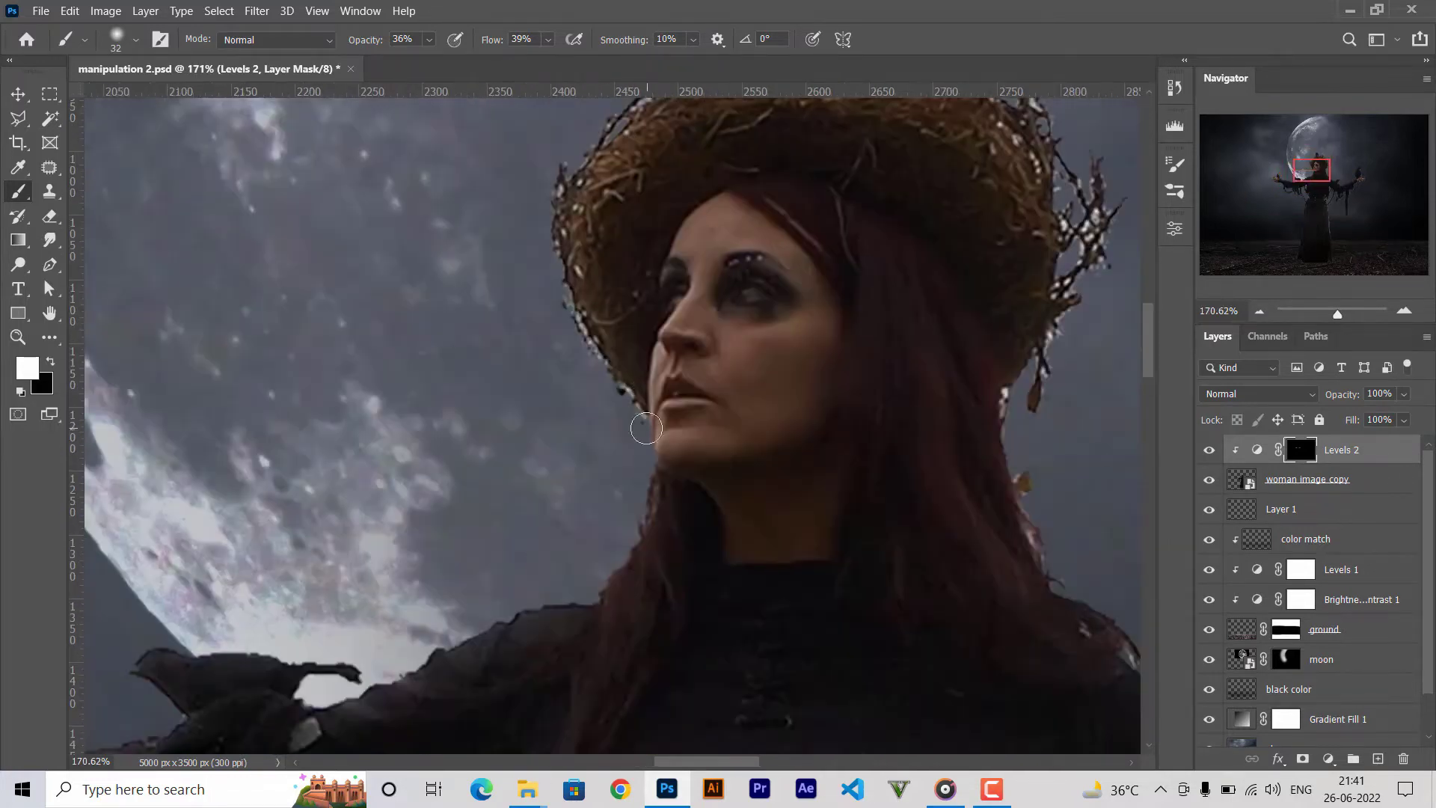
pyautogui.scroll(5, 621, 581)
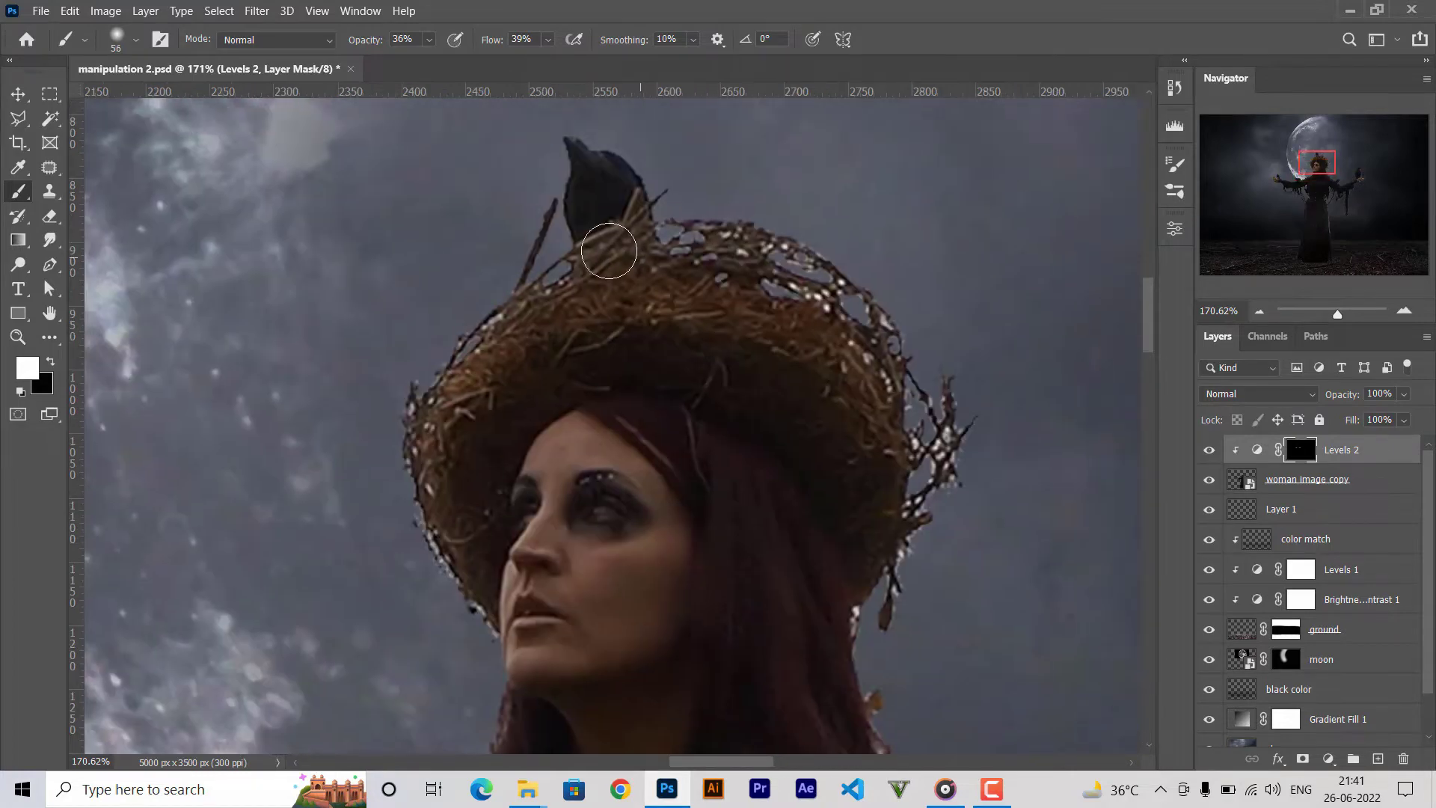
pyautogui.press('[')
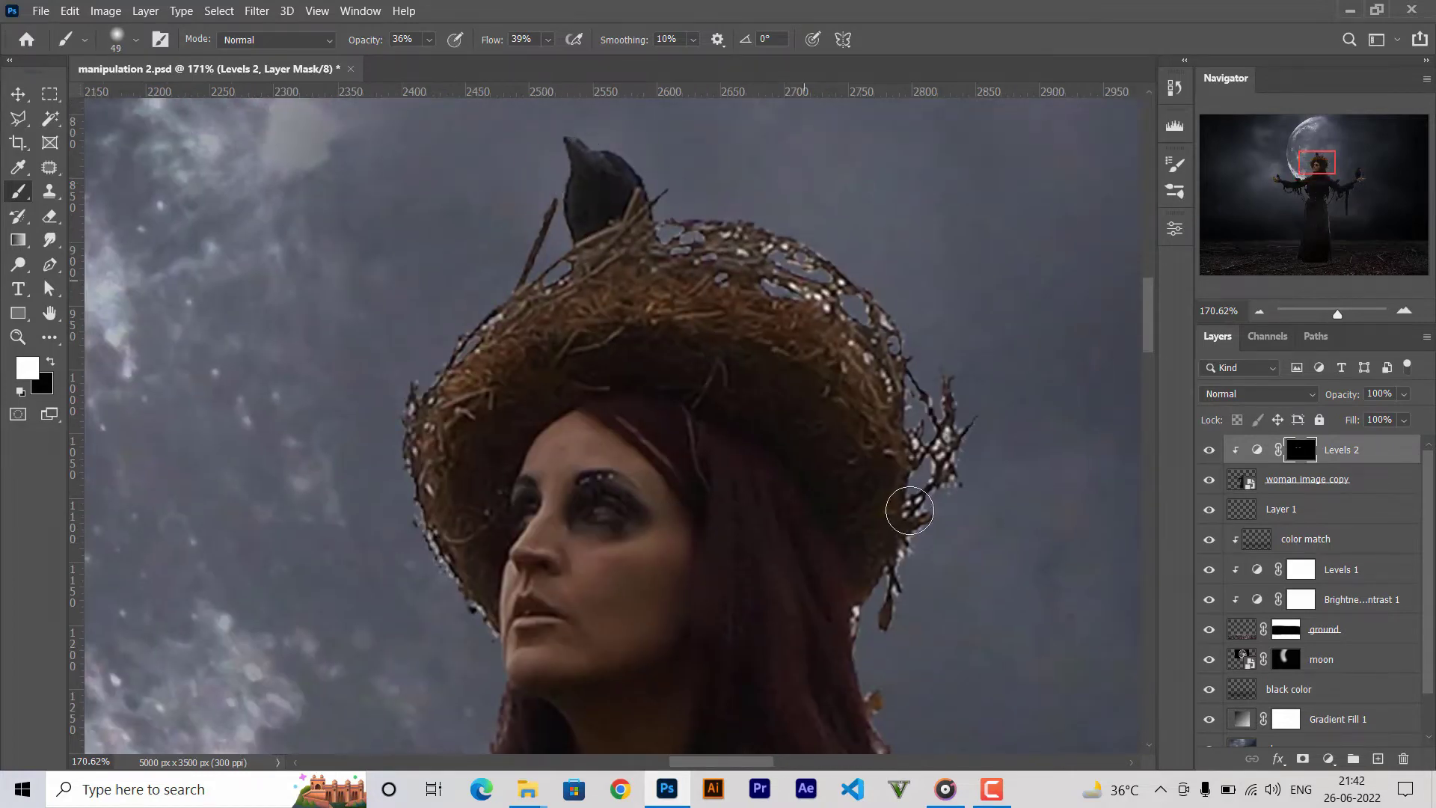
pyautogui.scroll(-5, 884, 641)
pyautogui.press('[')
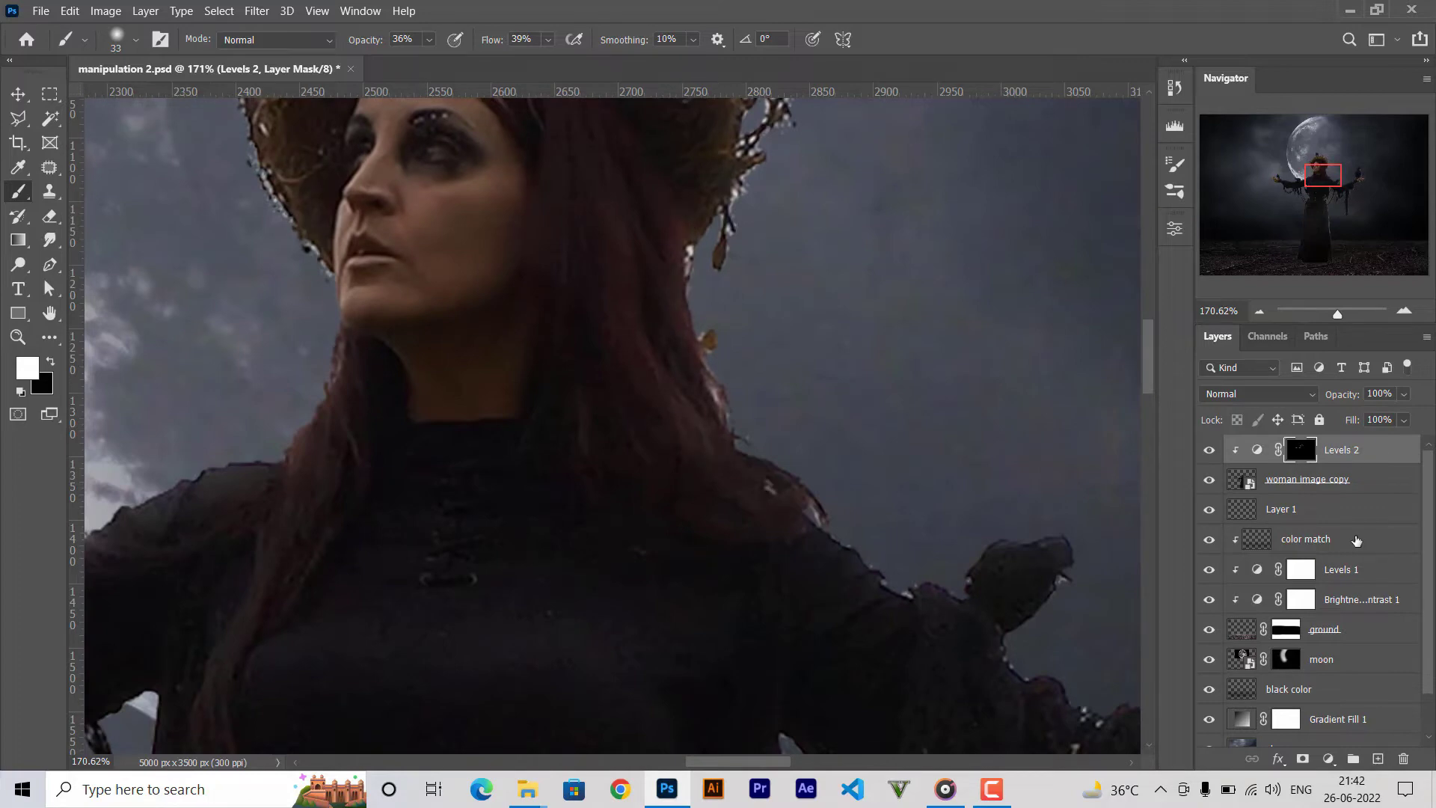
# Add an empty Layer 2 clipped above Levels 2.
pyautogui.hotkey('ctrl', 'shift', 'alt', 'n')
pyautogui.press('x')
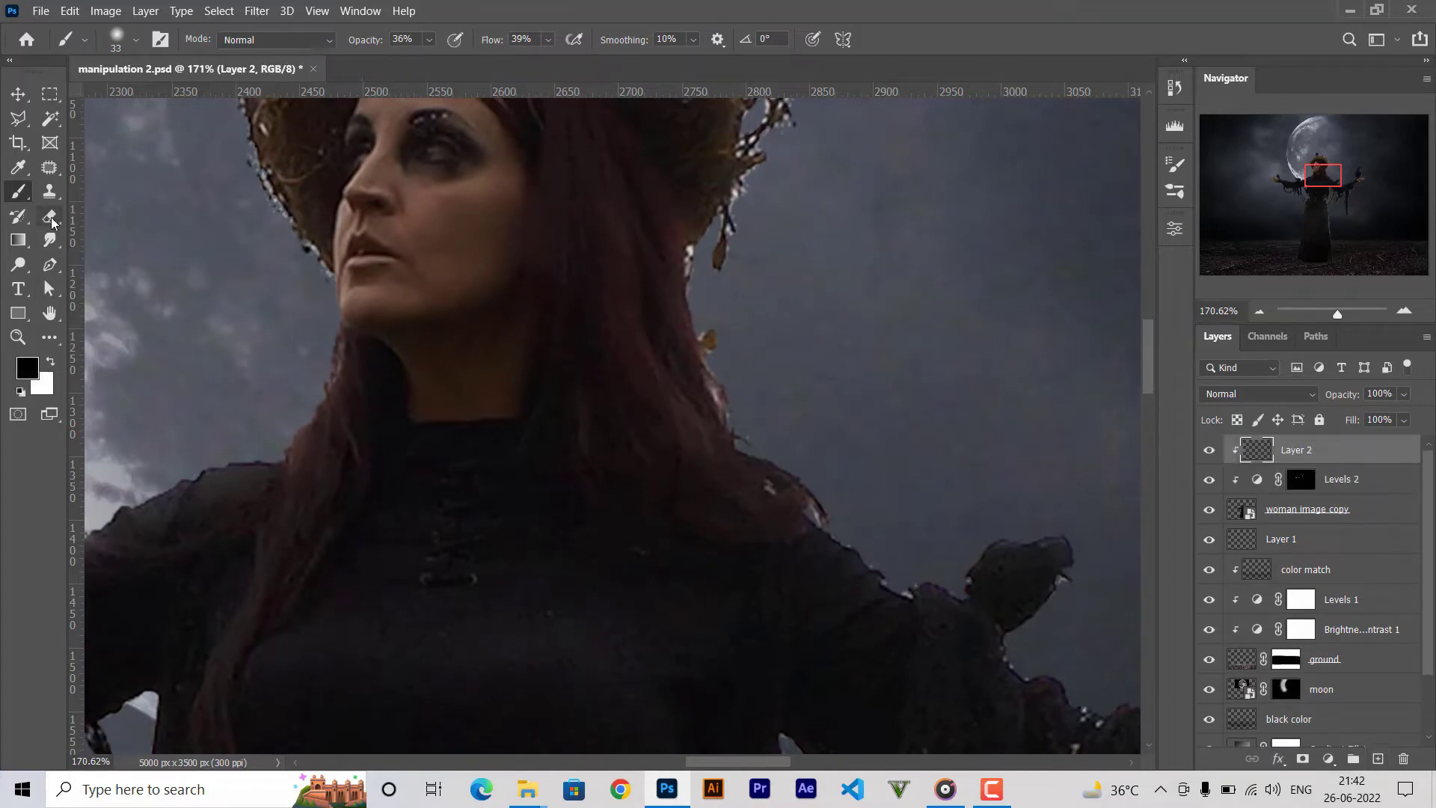
pyautogui.click(49, 190)
pyautogui.scroll(5, 614, 374)
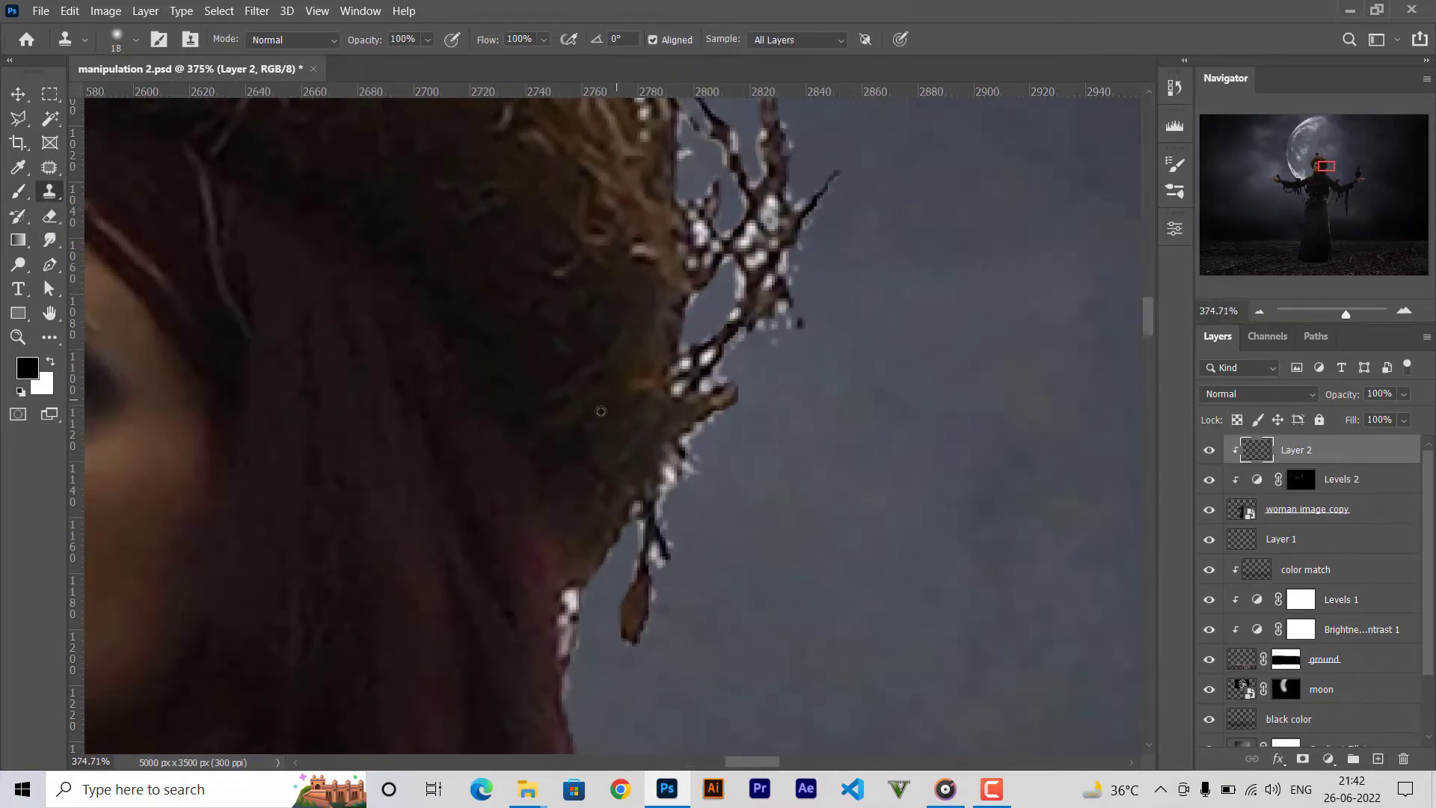
# Clone over the stray twigs and strands at the nest hat's right edge on Layer 2.
pyautogui.keyDown('alt'); pyautogui.rightClick(548, 606); pyautogui.keyUp('alt')
pyautogui.moveTo(606, 381); pyautogui.dragTo(565, 565)
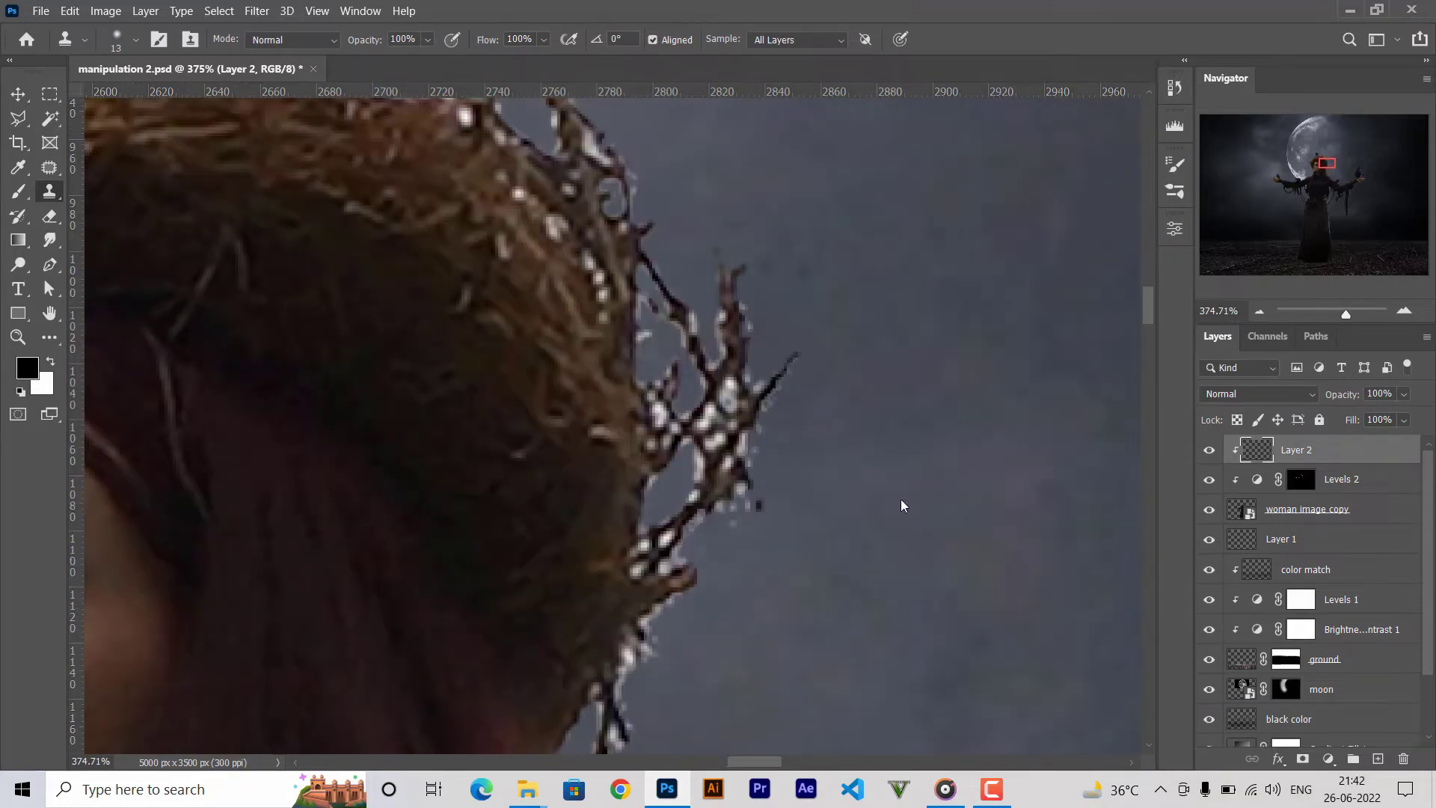
pyautogui.keyDown('alt'); pyautogui.rightClick(459, 398); pyautogui.keyUp('alt')
pyautogui.keyDown('alt'); pyautogui.rightClick(461, 192); pyautogui.keyUp('alt')
pyautogui.moveTo(445, 171)
pyautogui.mouseDown()
pyautogui.moveTo(551, 230)
pyautogui.moveTo(589, 283)
pyautogui.mouseUp()
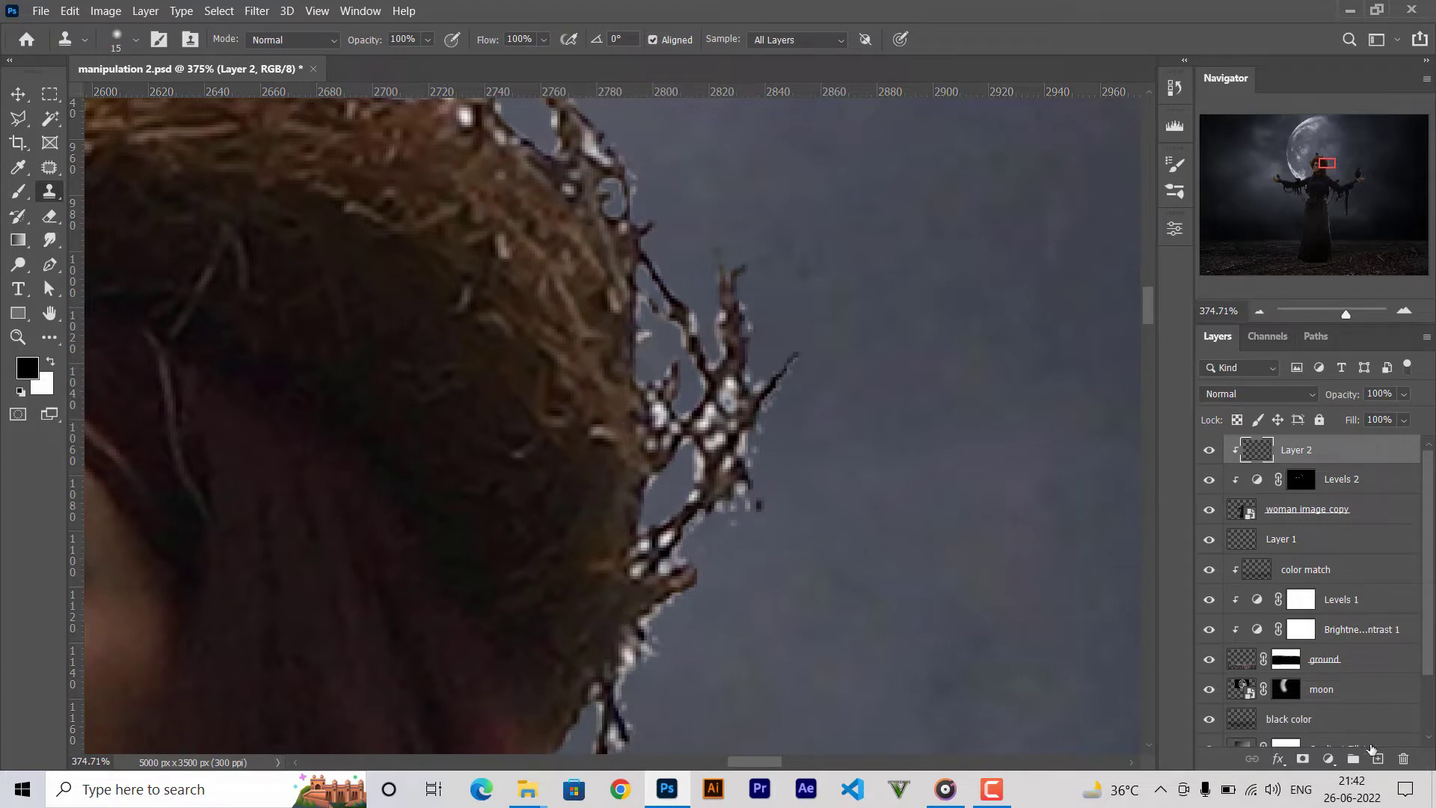
# On a new Layer 3, paint over the thin strands with low-opacity grey-blue sky colour.
pyautogui.click(1378, 759)
pyautogui.press('b')
pyautogui.keyDown('alt'); pyautogui.rightClick(304, 337); pyautogui.keyUp('alt')
pyautogui.click(363, 41)
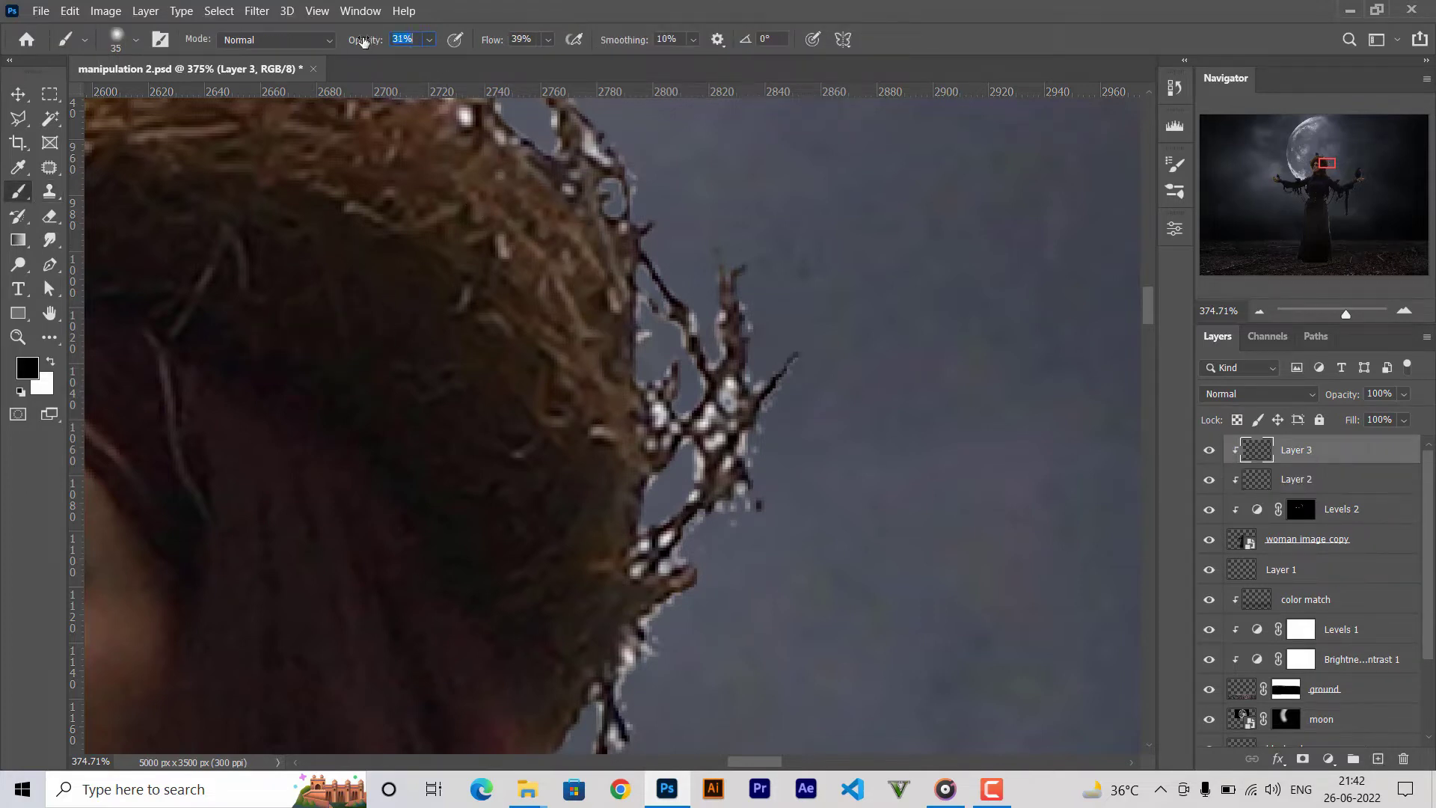
pyautogui.keyDown('alt'); pyautogui.click(730, 445); pyautogui.keyUp('alt')
pyautogui.moveTo(722, 340); pyautogui.dragTo(688, 482)
# Paint the crossing strand and bright nest-edge gaps with the dark brown hair colour.
pyautogui.keyDown('alt'); pyautogui.rightClick(609, 472); pyautogui.keyUp('alt')
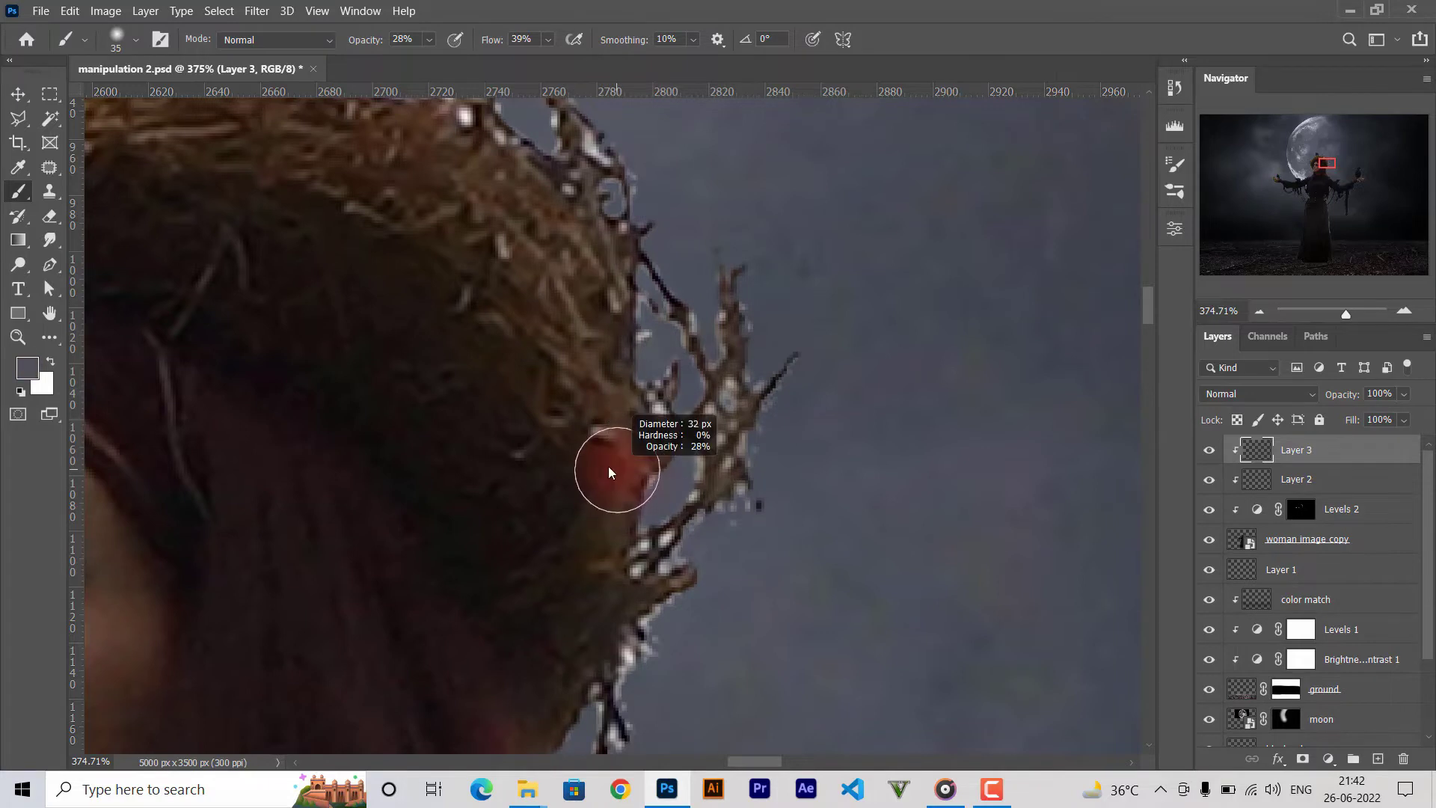
pyautogui.keyDown('alt'); pyautogui.click(632, 591); pyautogui.keyUp('alt')
pyautogui.scroll(-3, 622, 411)
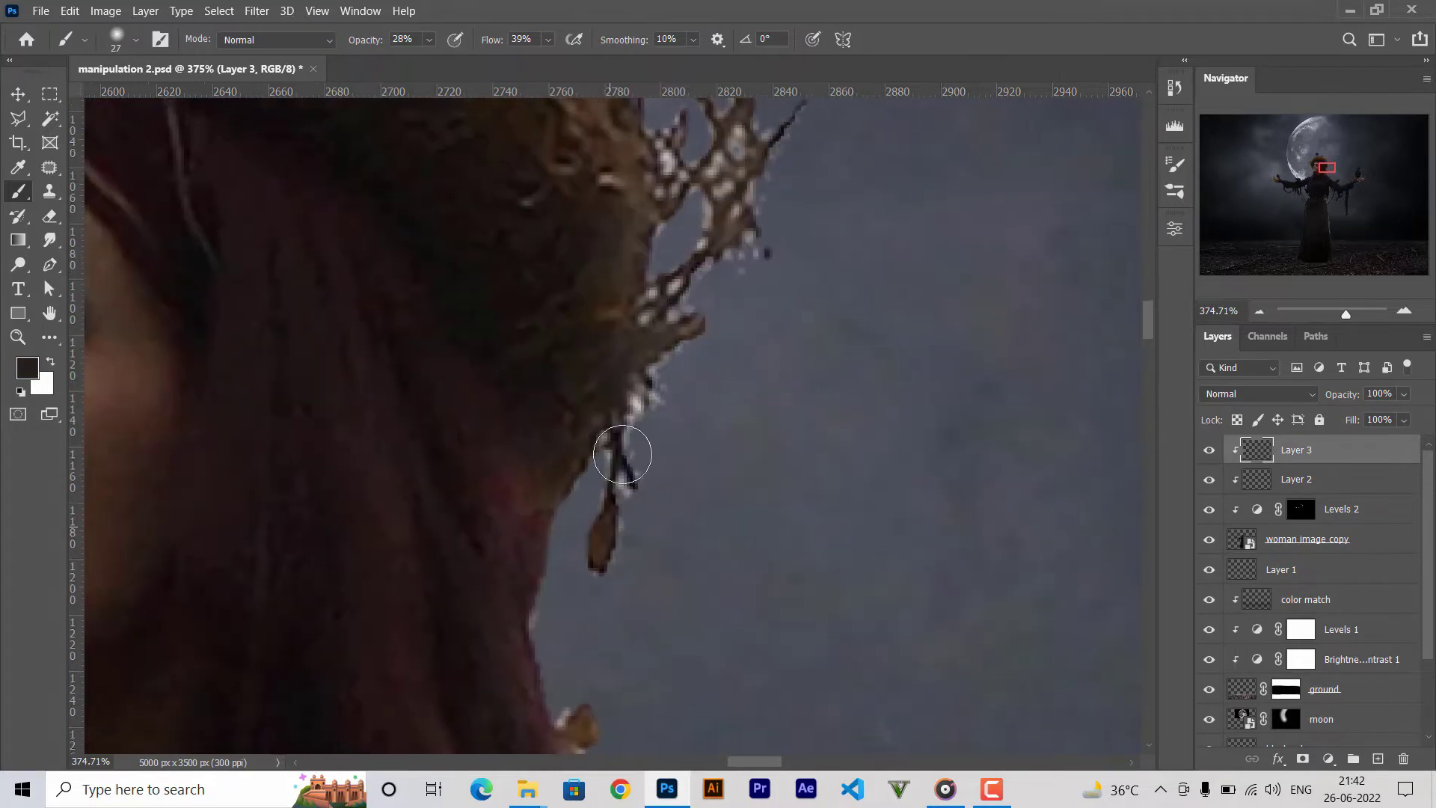
pyautogui.moveTo(623, 455); pyautogui.dragTo(640, 488)
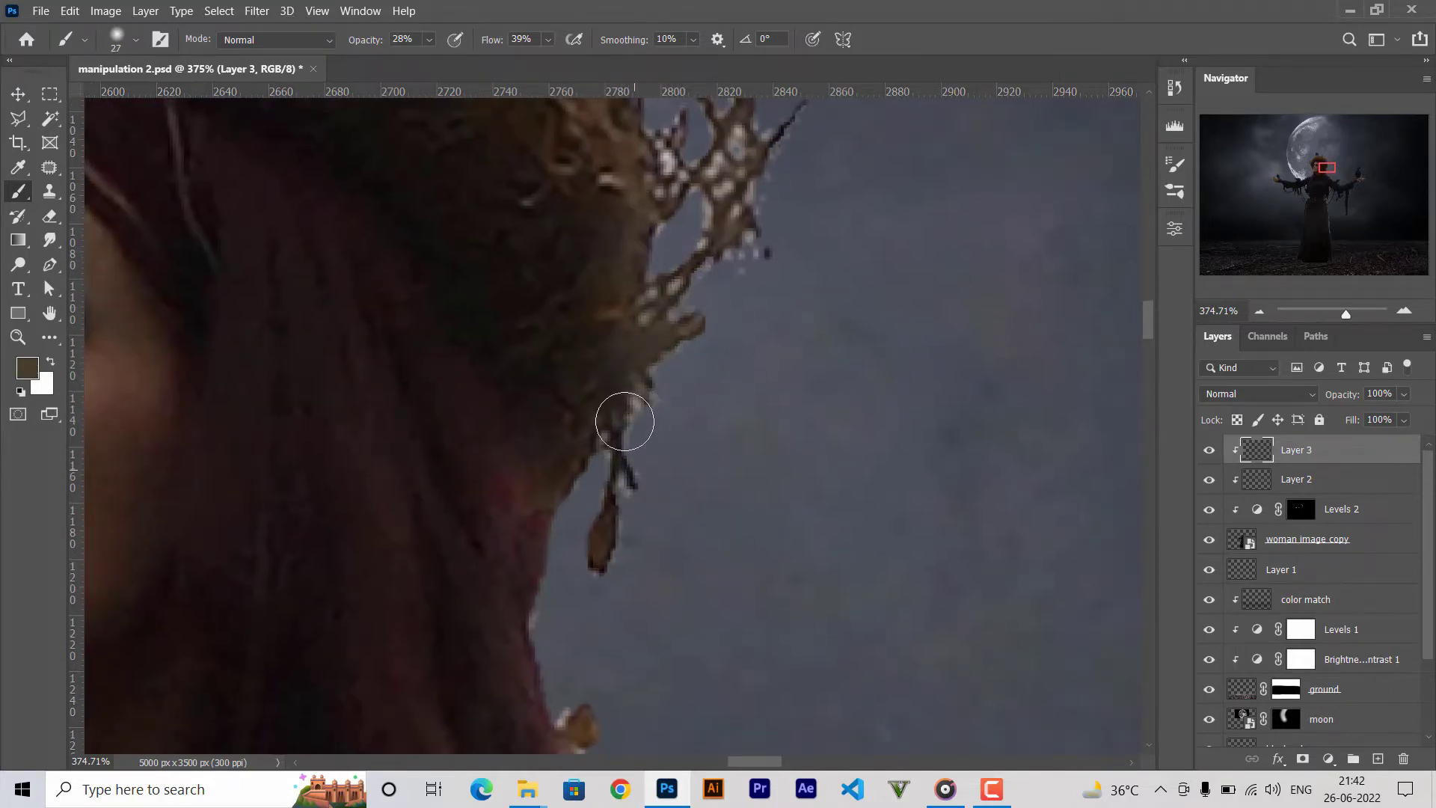
pyautogui.scroll(3, 624, 421)
pyautogui.scroll(4, 492, 406)
pyautogui.hscroll(-1, 493, 406)
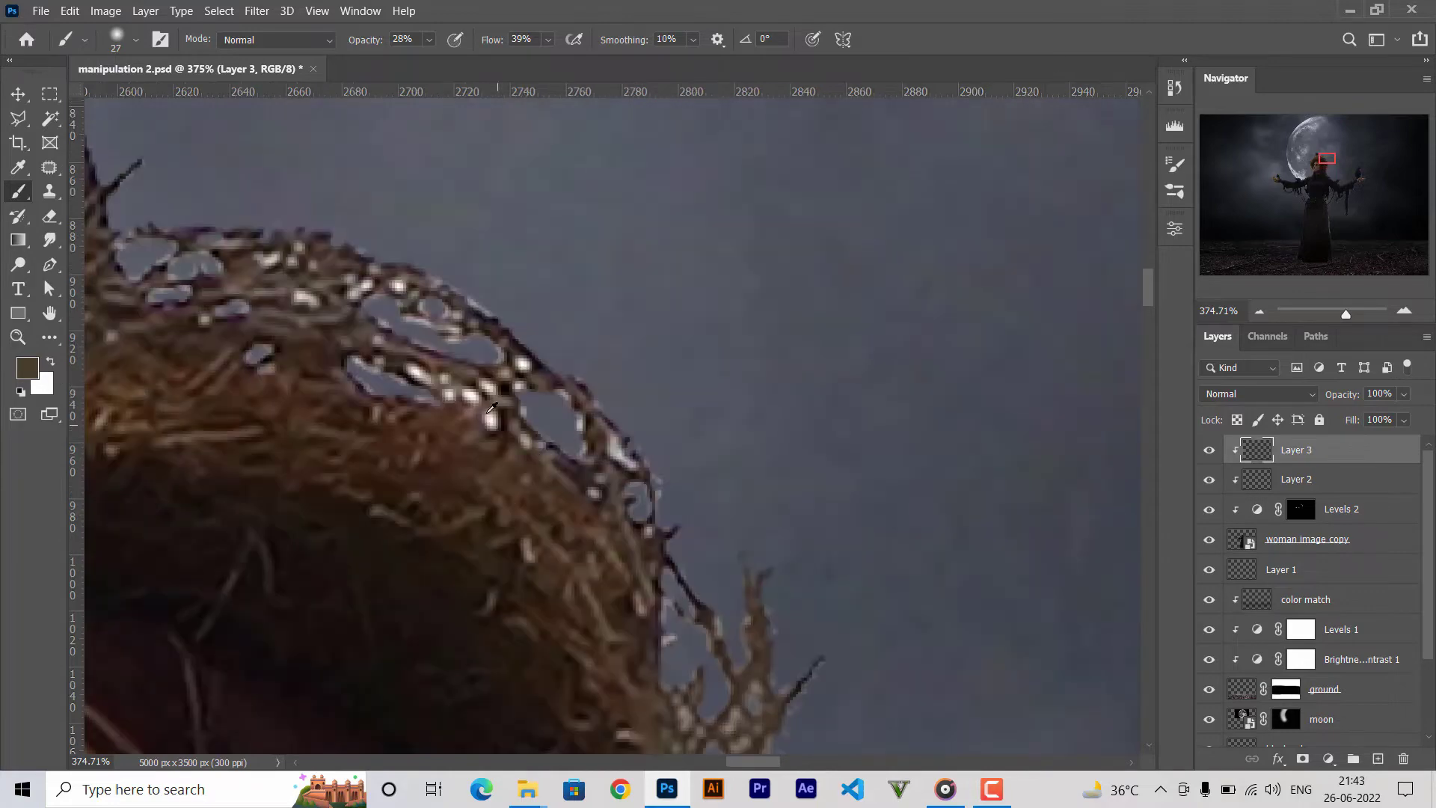
pyautogui.moveTo(383, 342); pyautogui.dragTo(511, 419)
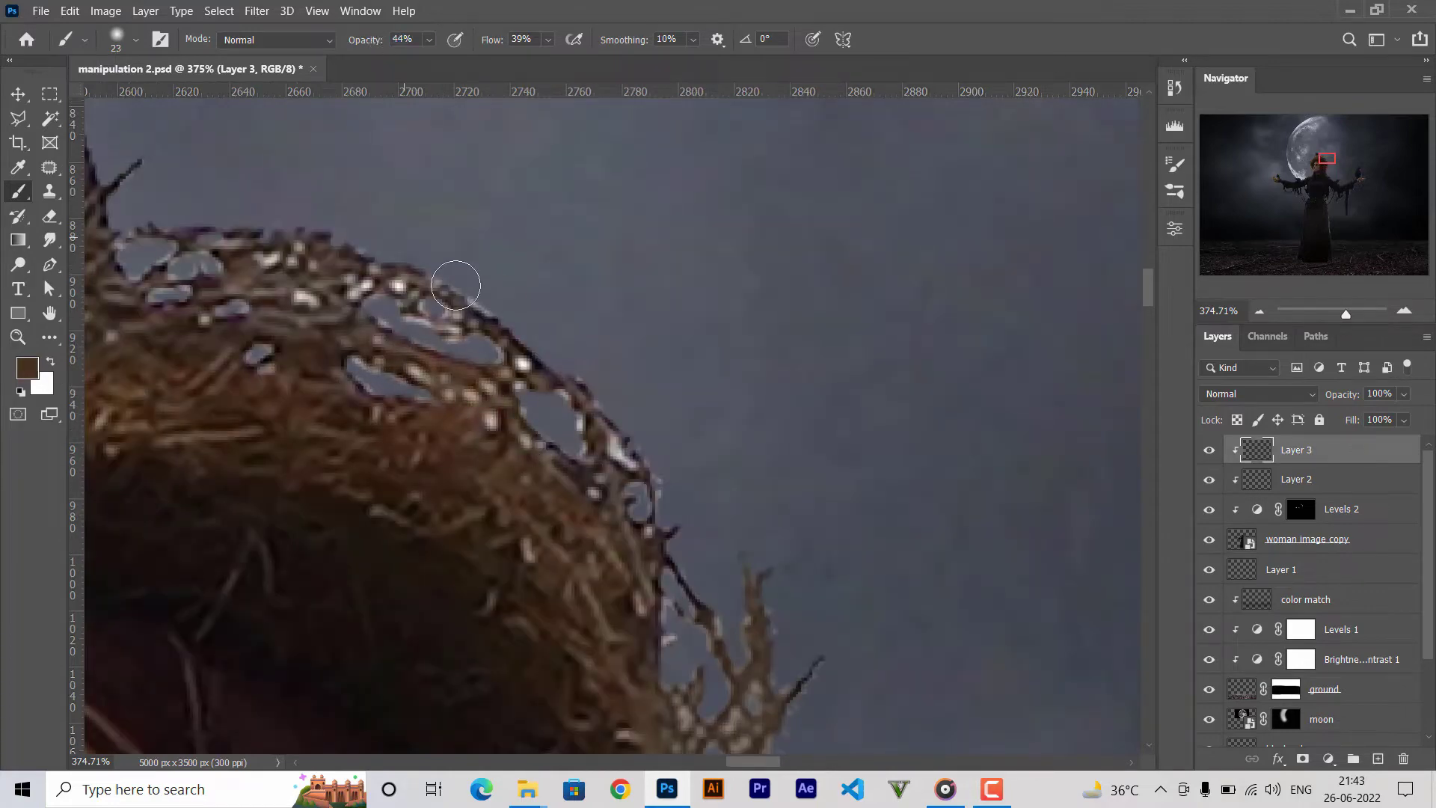
# Review the retouched nest edge and save manipulation 2.psd.
pyautogui.scroll(3, 688, 498)
pyautogui.hscroll(-4, 688, 499)
pyautogui.scroll(-1, 688, 499)
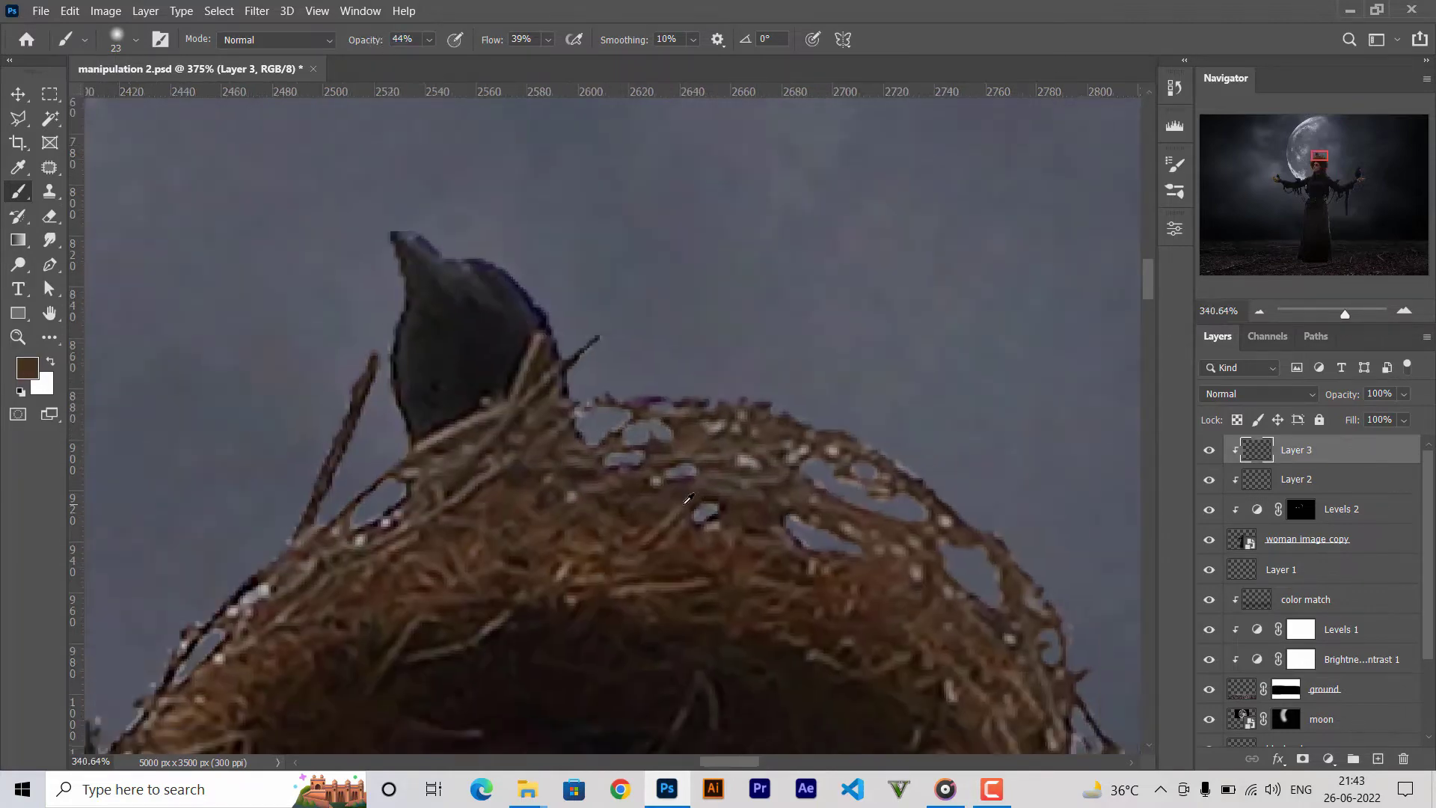
pyautogui.scroll(-5, 688, 499)
pyautogui.scroll(-3, 636, 479)
pyautogui.scroll(3, 636, 479)
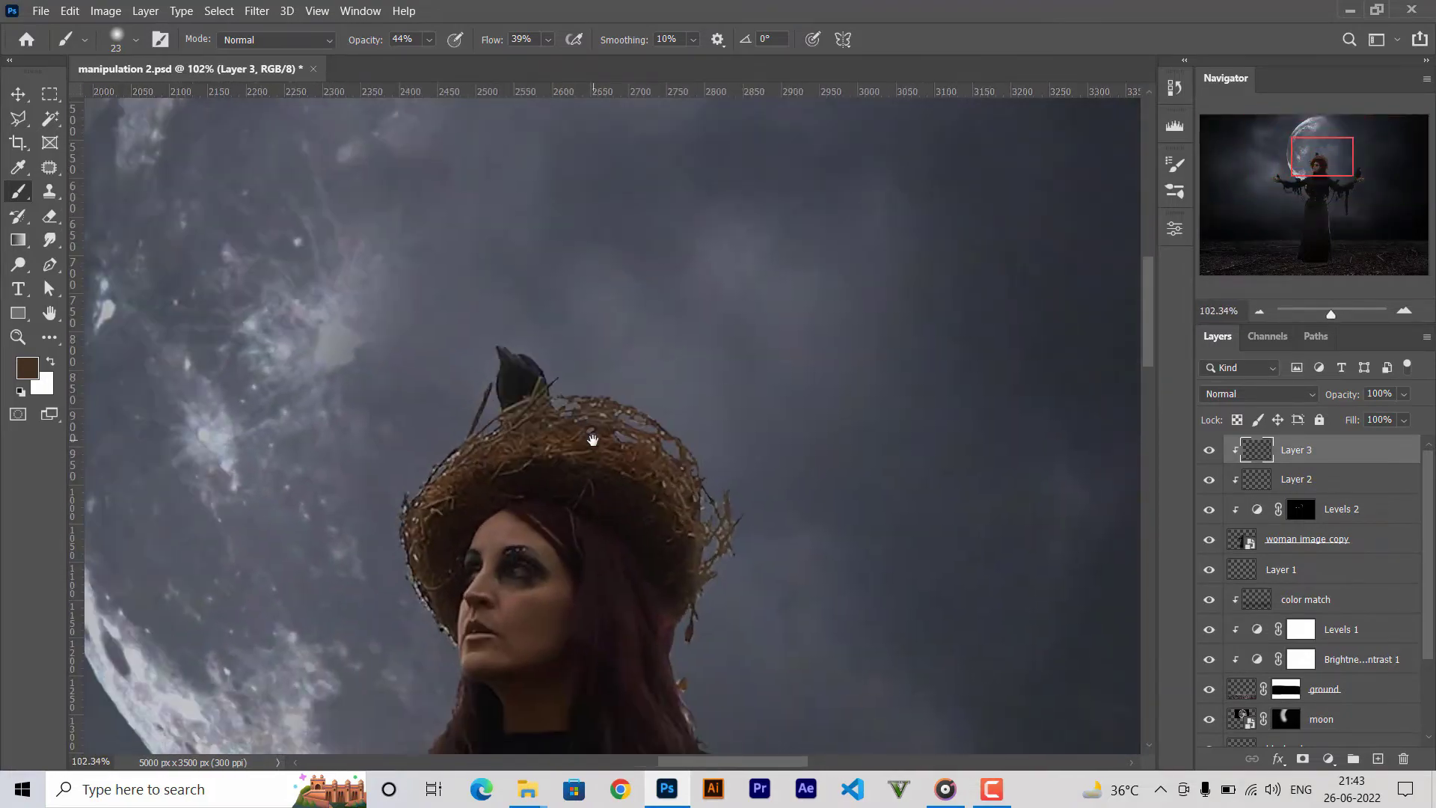
pyautogui.scroll(3, 593, 440)
pyautogui.hotkey('ctrl', 's')
pyautogui.scroll(-5, 530, 459)
pyautogui.scroll(-1, 698, 450)
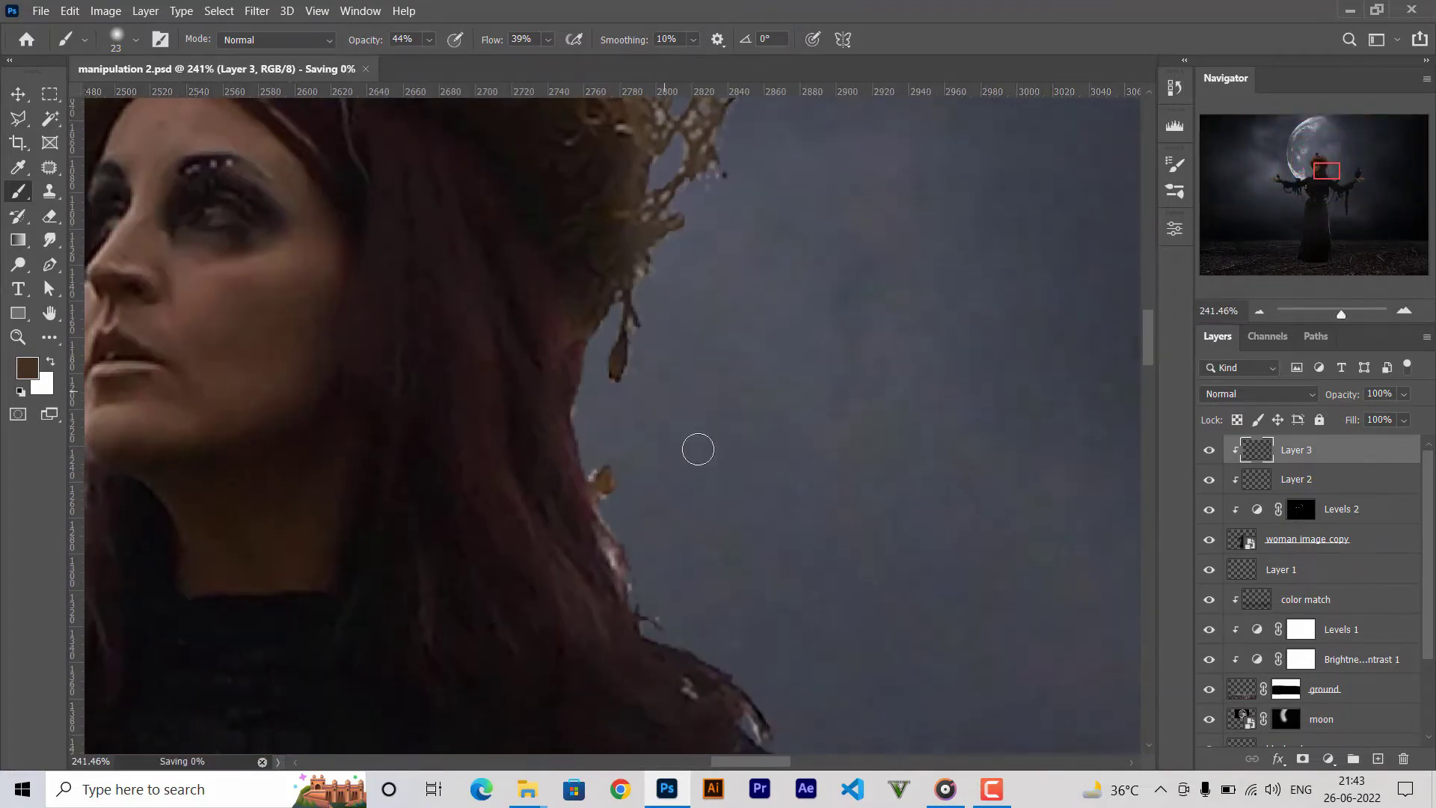
pyautogui.scroll(-2, 698, 449)
pyautogui.scroll(-2, 703, 464)
pyautogui.scroll(3, 703, 464)
# Paint white at 44% opacity on the Levels 2 mask along the outstretched arm.
pyautogui.click(1302, 480)
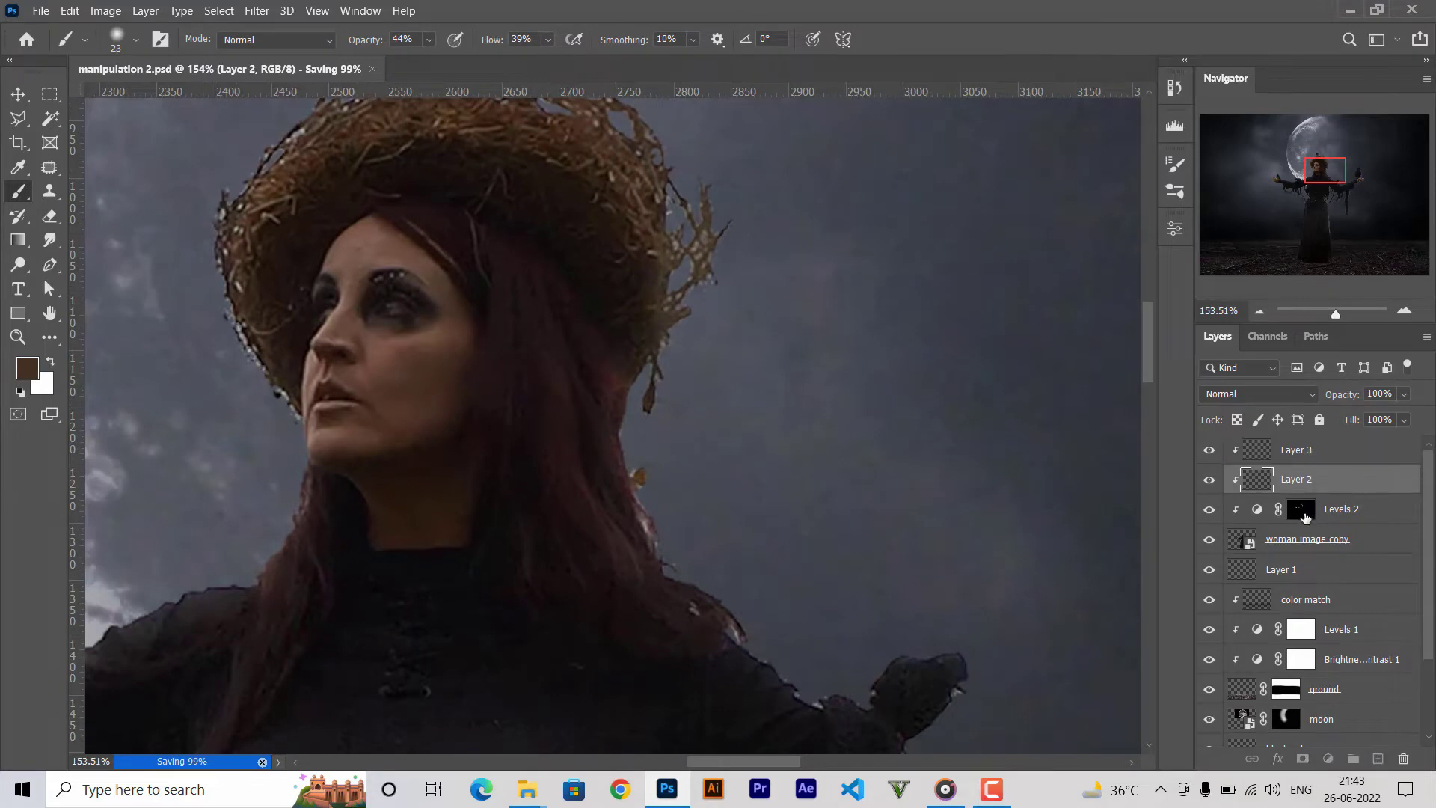
pyautogui.click(1301, 510)
pyautogui.scroll(2, 587, 475)
pyautogui.scroll(2, 645, 597)
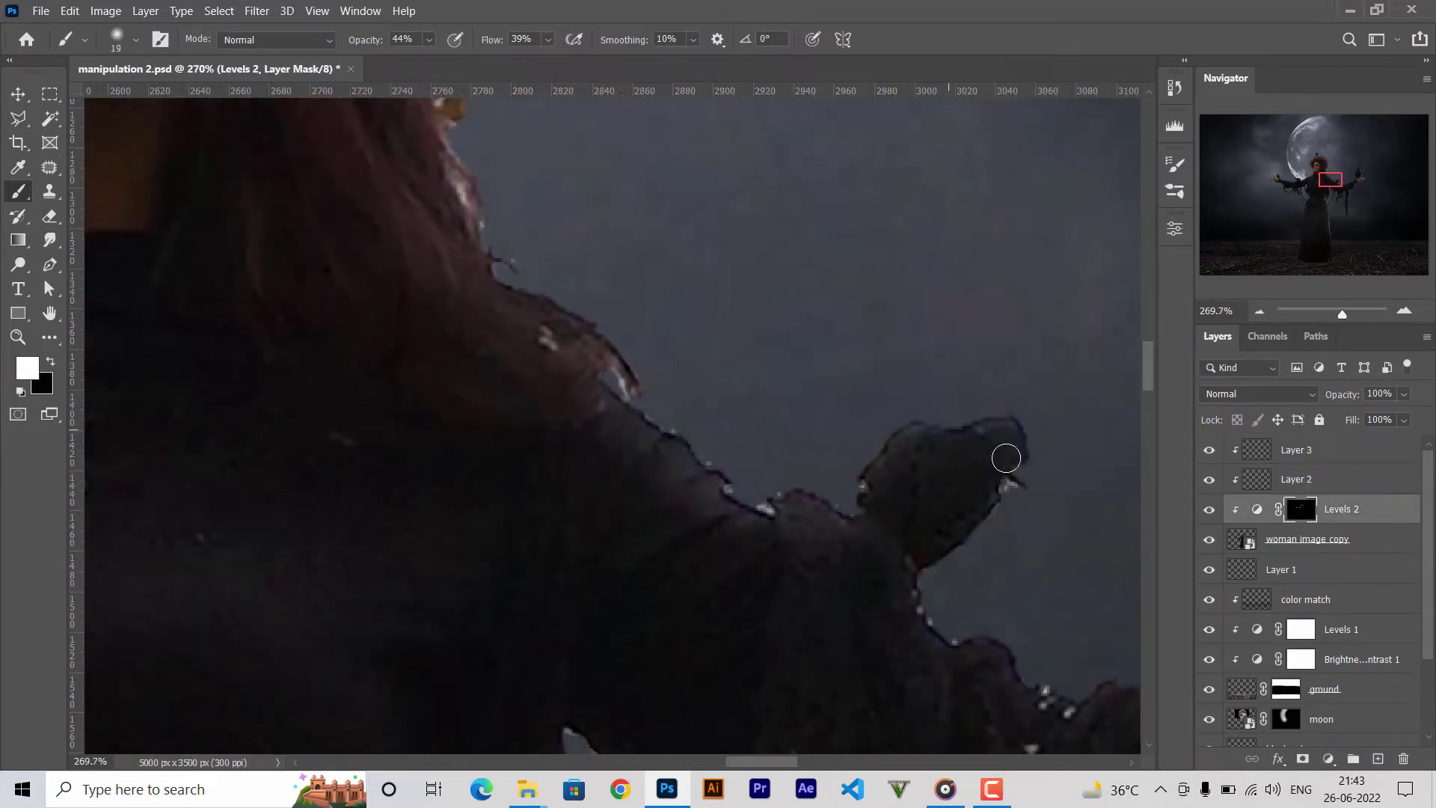
pyautogui.moveTo(942, 538); pyautogui.dragTo(673, 363)
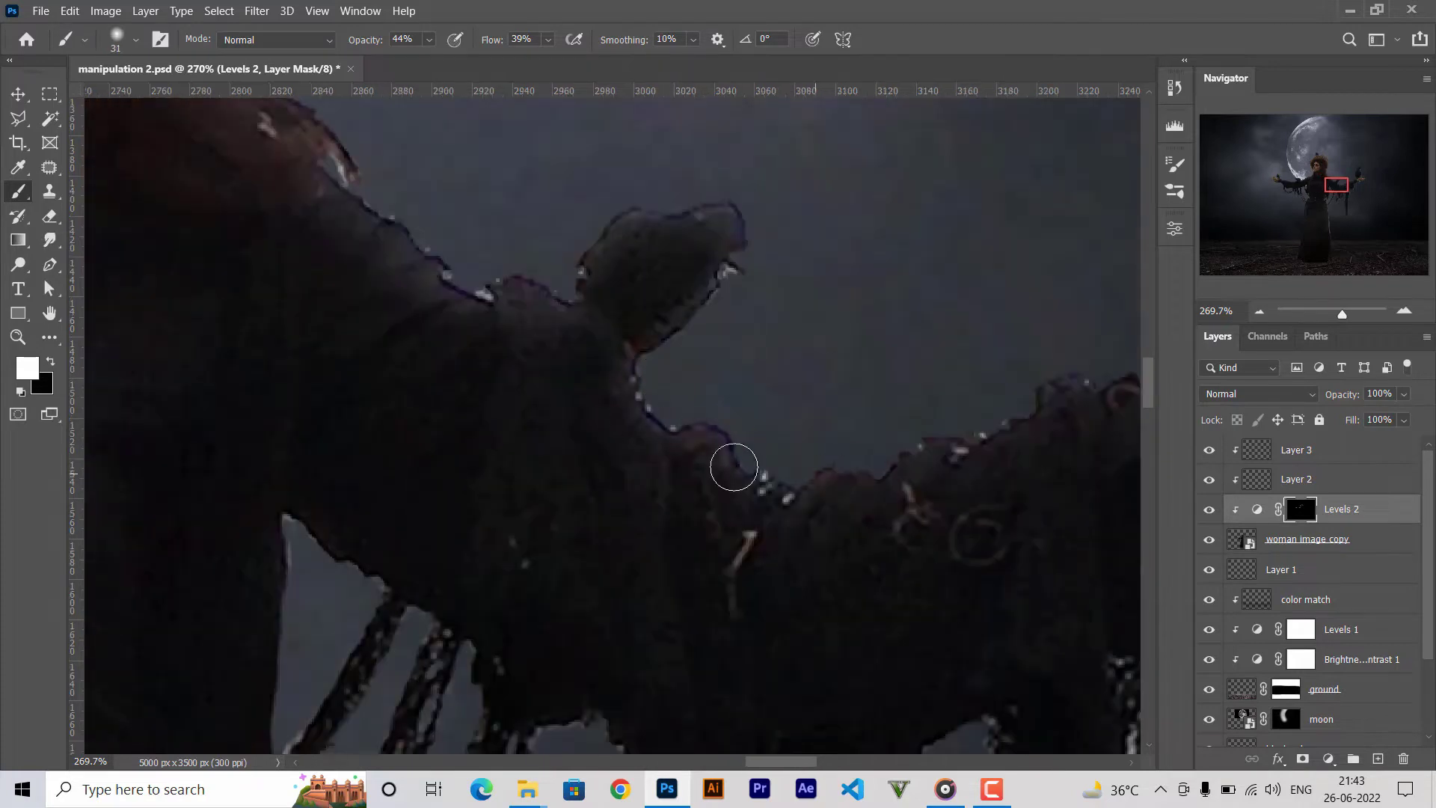
pyautogui.moveTo(1011, 502); pyautogui.dragTo(607, 476)
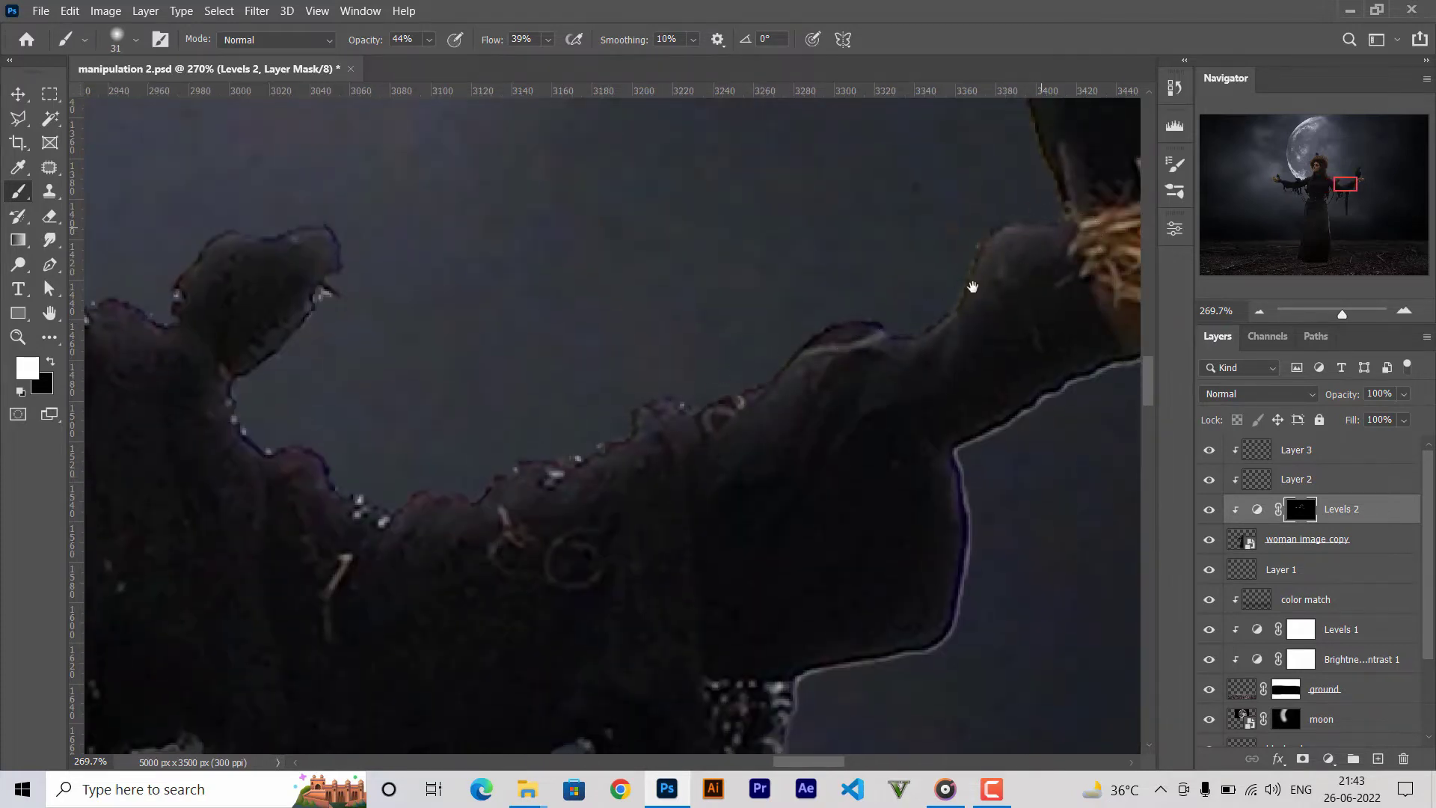
# Brighten the outline of the crow perched on the hand through the Levels 2 mask.
pyautogui.moveTo(971, 289); pyautogui.dragTo(609, 618)
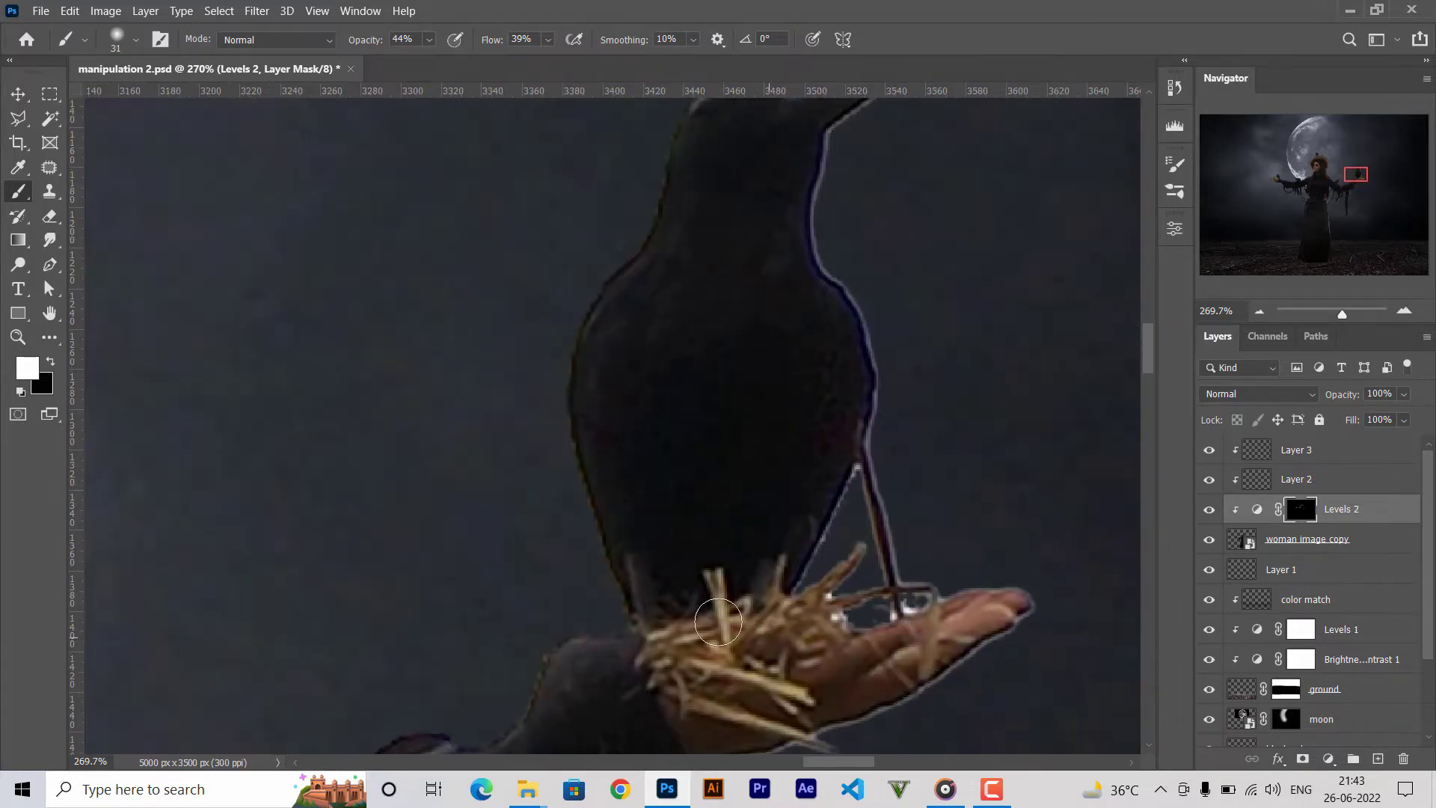
pyautogui.moveTo(738, 475); pyautogui.dragTo(714, 638)
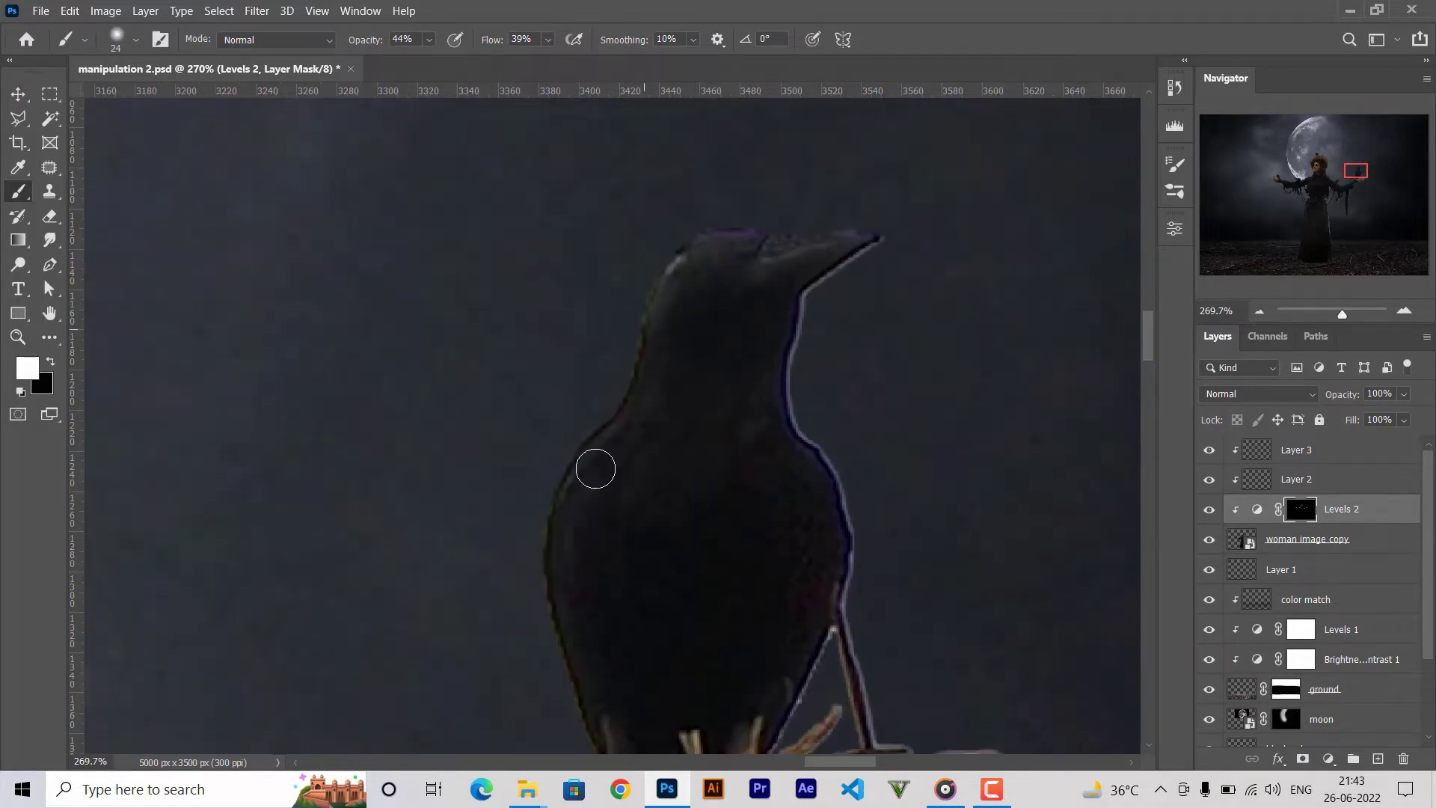
pyautogui.moveTo(549, 565); pyautogui.dragTo(502, 260)
pyautogui.moveTo(567, 427); pyautogui.dragTo(625, 411)
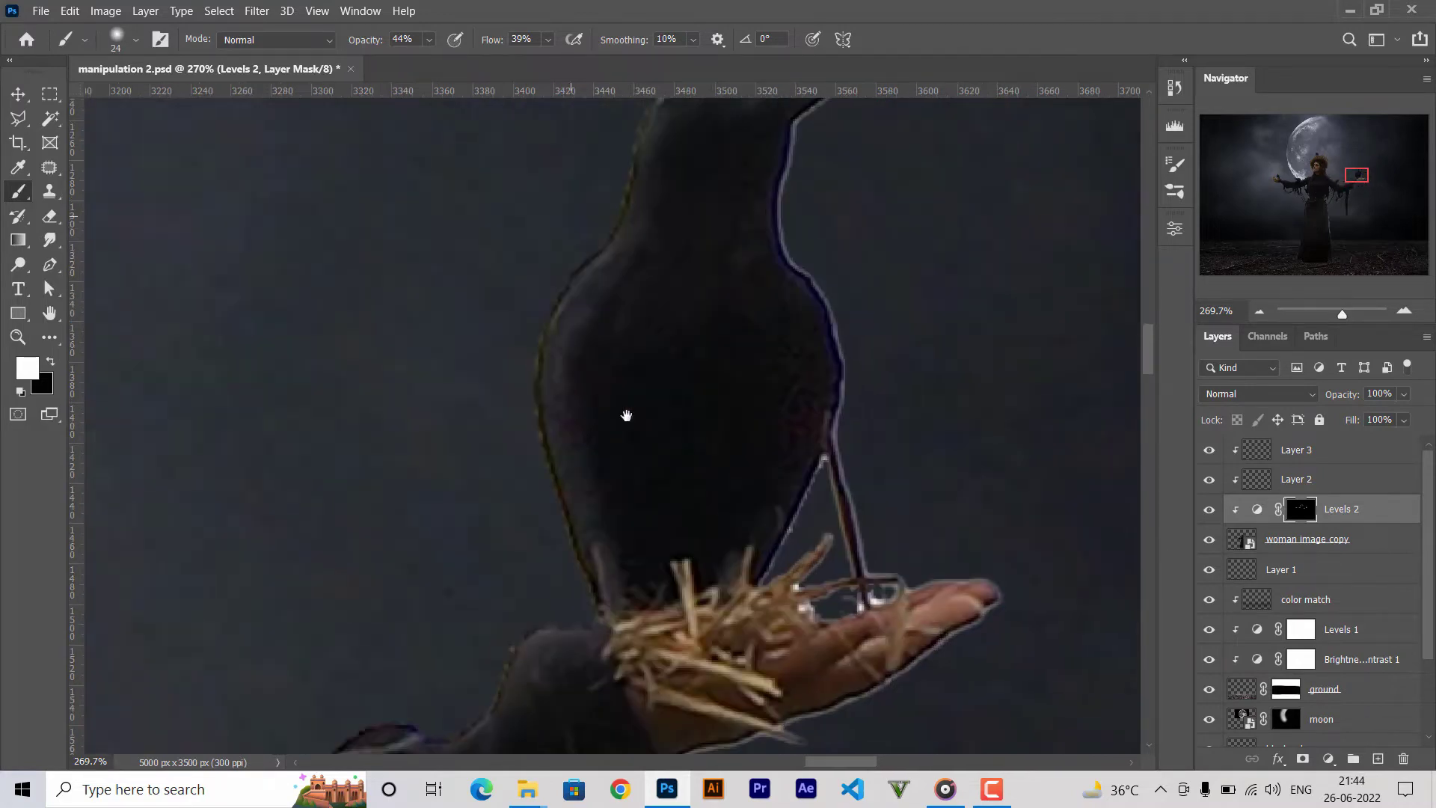
pyautogui.moveTo(568, 497); pyautogui.dragTo(659, 528)
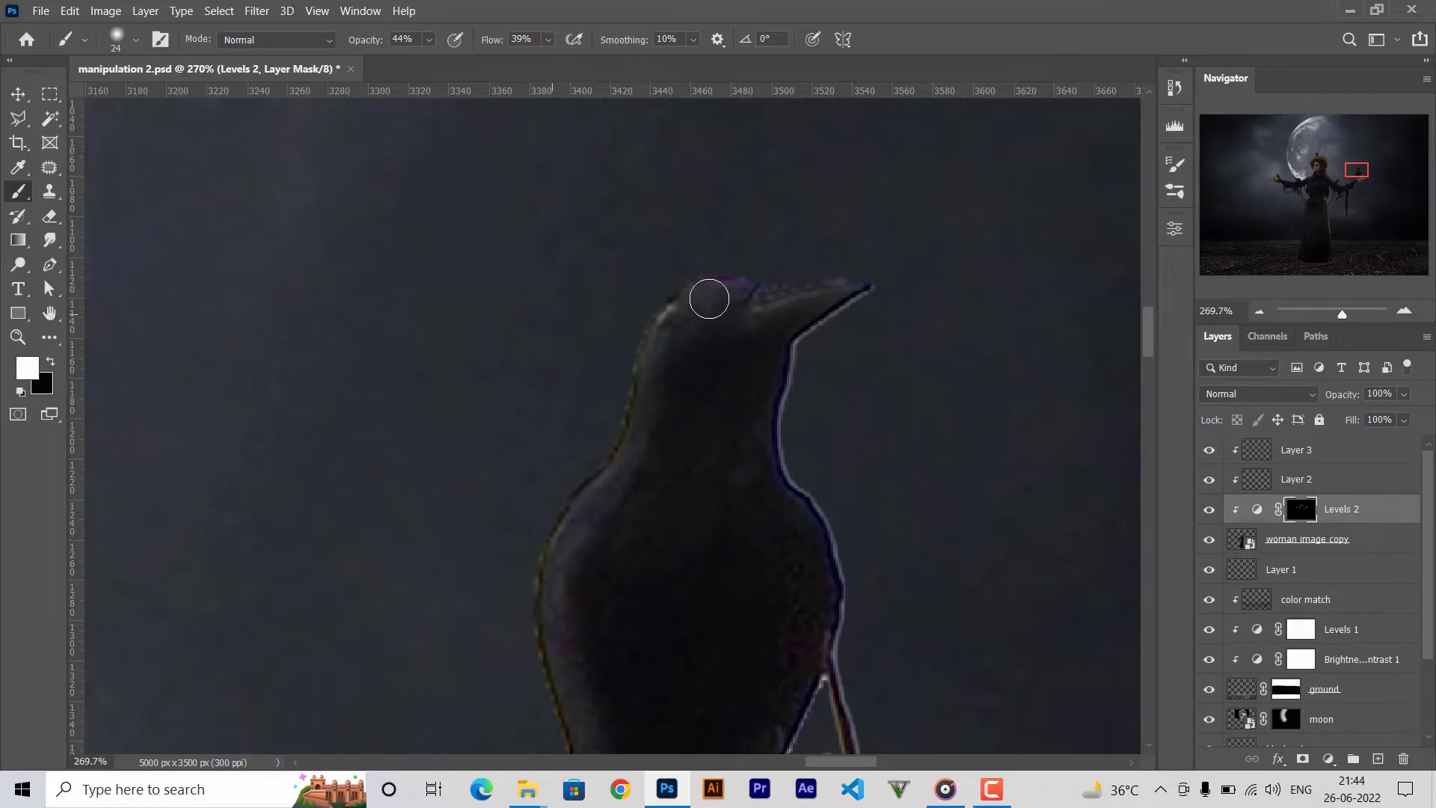
# Brighten the robe's edges down to the hem, fit the image, and save.
pyautogui.moveTo(568, 683)
pyautogui.mouseDown()
pyautogui.moveTo(785, 335)
pyautogui.moveTo(689, 392)
pyautogui.mouseUp()
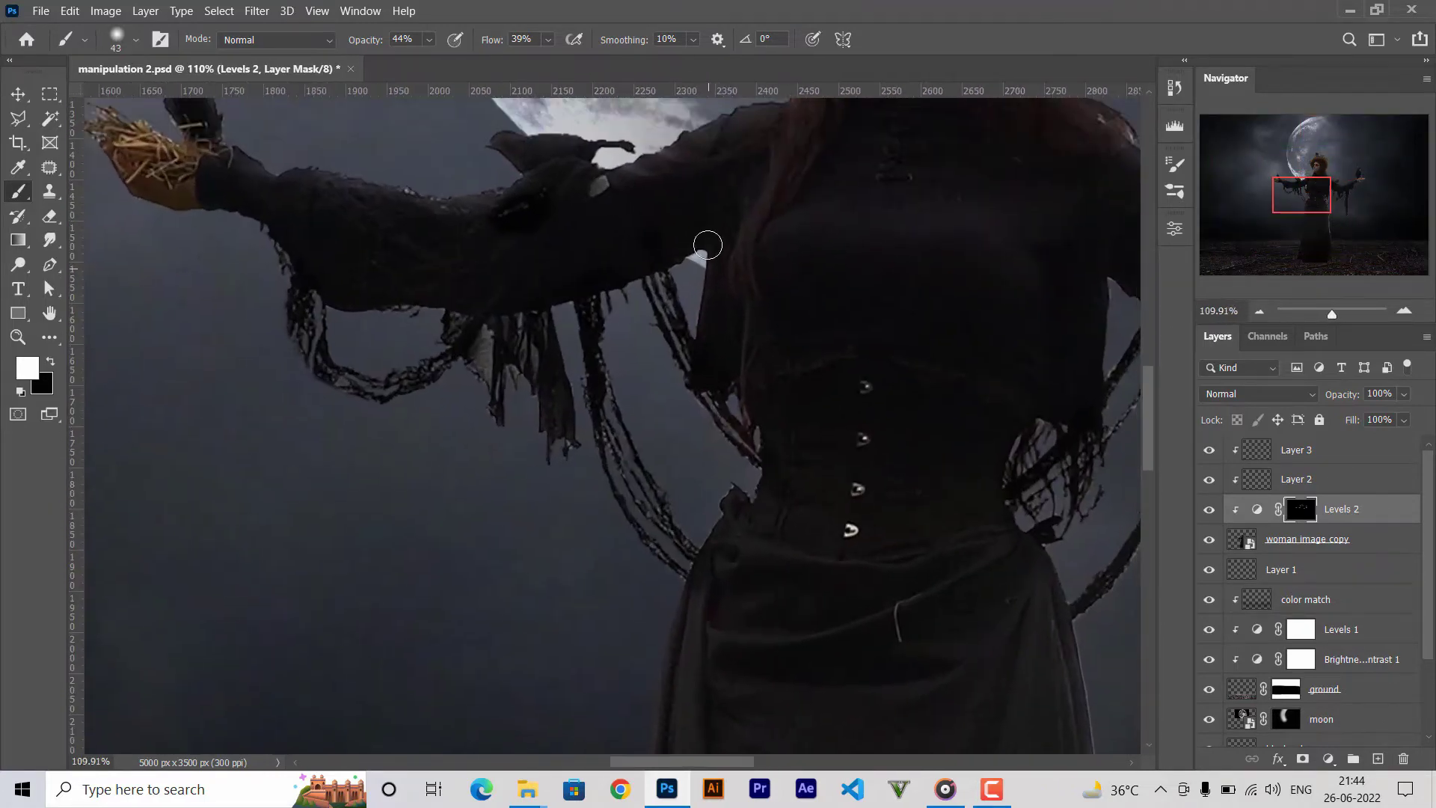
pyautogui.moveTo(675, 481)
pyautogui.mouseDown()
pyautogui.moveTo(674, 369)
pyautogui.moveTo(644, 362)
pyautogui.mouseUp()
pyautogui.moveTo(629, 555)
pyautogui.mouseDown()
pyautogui.moveTo(632, 431)
pyautogui.moveTo(636, 485)
pyautogui.mouseUp()
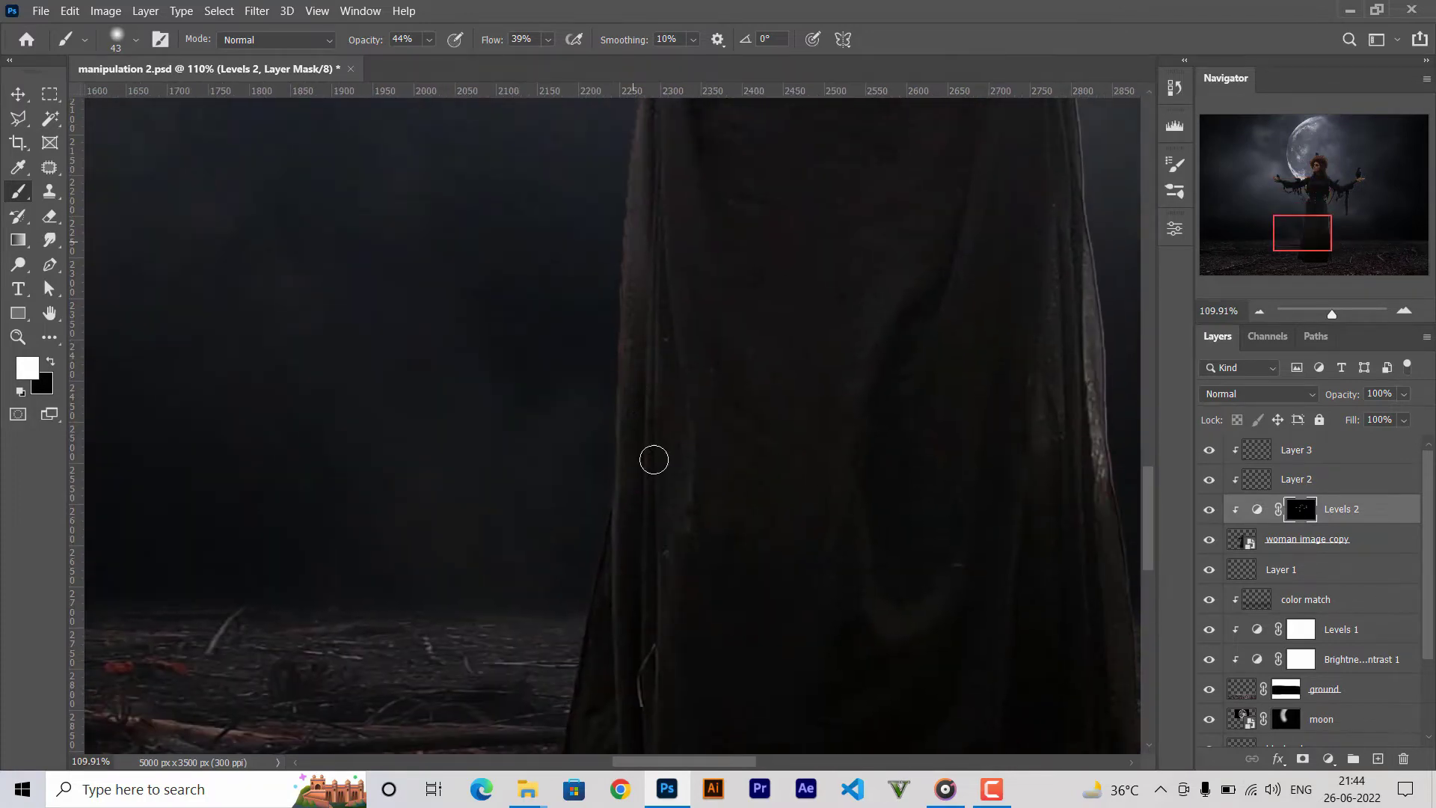
pyautogui.scroll(-5, 614, 495)
pyautogui.scroll(2, 614, 495)
pyautogui.scroll(3, 625, 506)
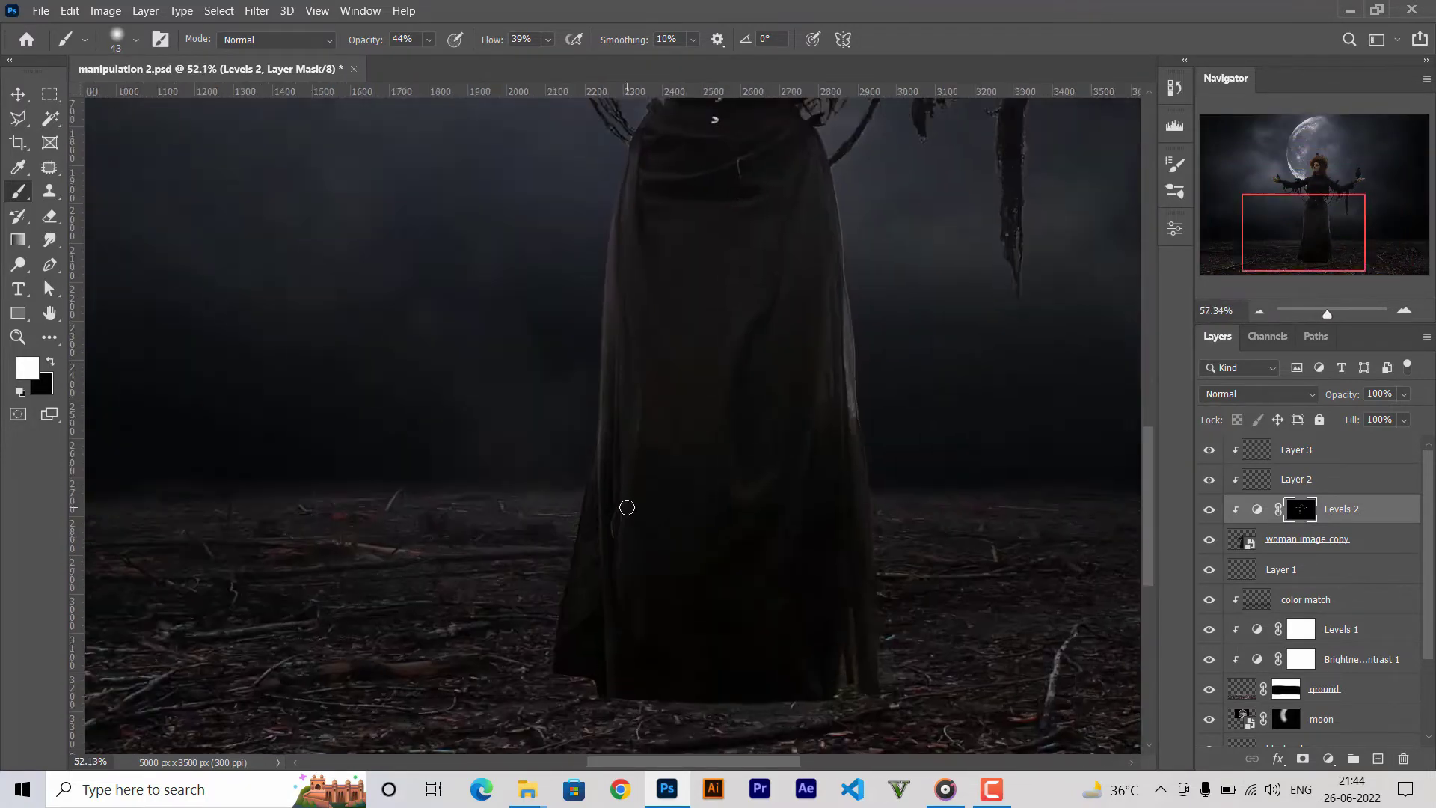
pyautogui.hotkey('ctrl', '0')
pyautogui.hotkey('ctrl', 's')
# Add a new layer clipped above Layer 3 and set up a small white brush.
pyautogui.click(1377, 759)
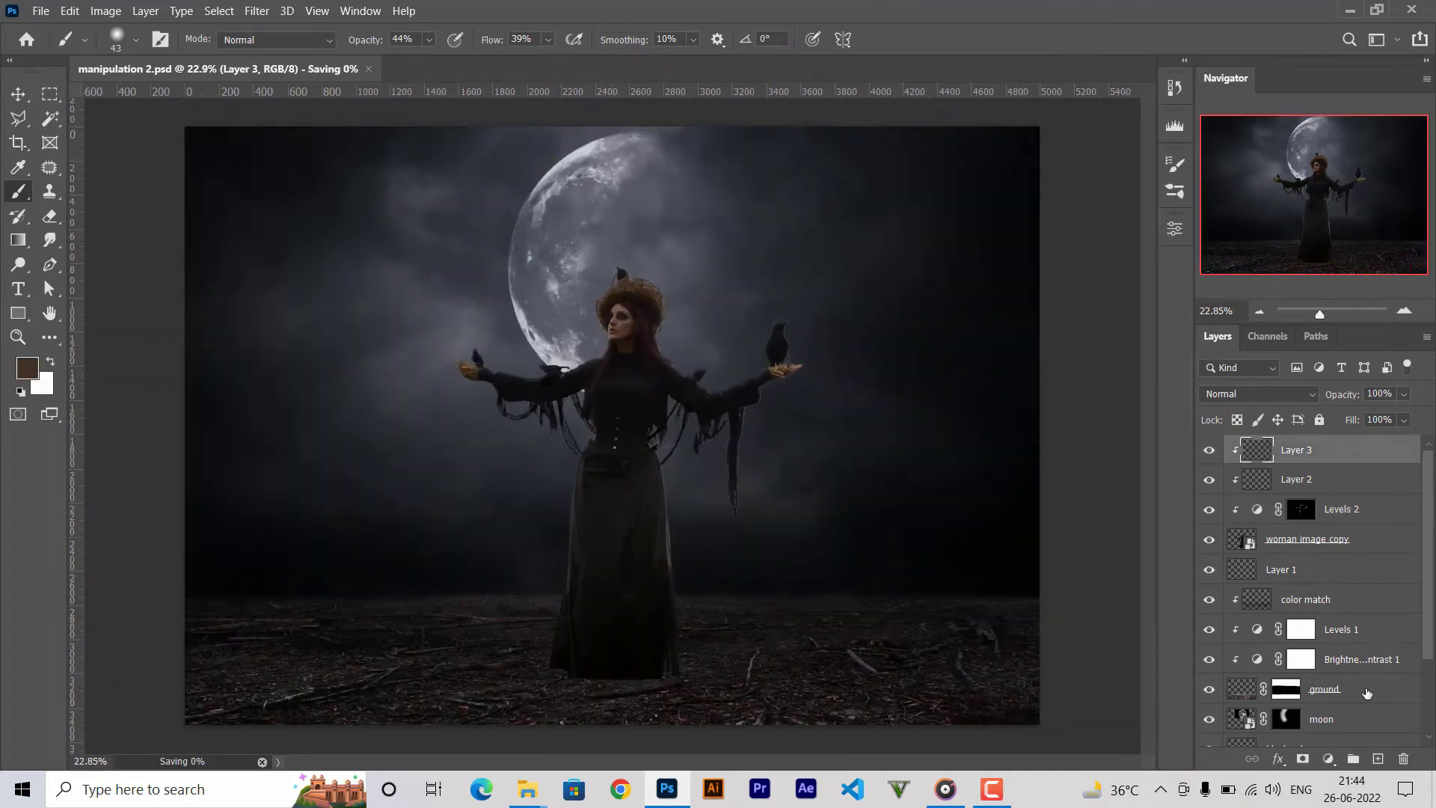
pyautogui.keyDown('alt'); pyautogui.click(1310, 463); pyautogui.keyUp('alt')
pyautogui.scroll(2, 583, 307)
pyautogui.scroll(2, 583, 307)
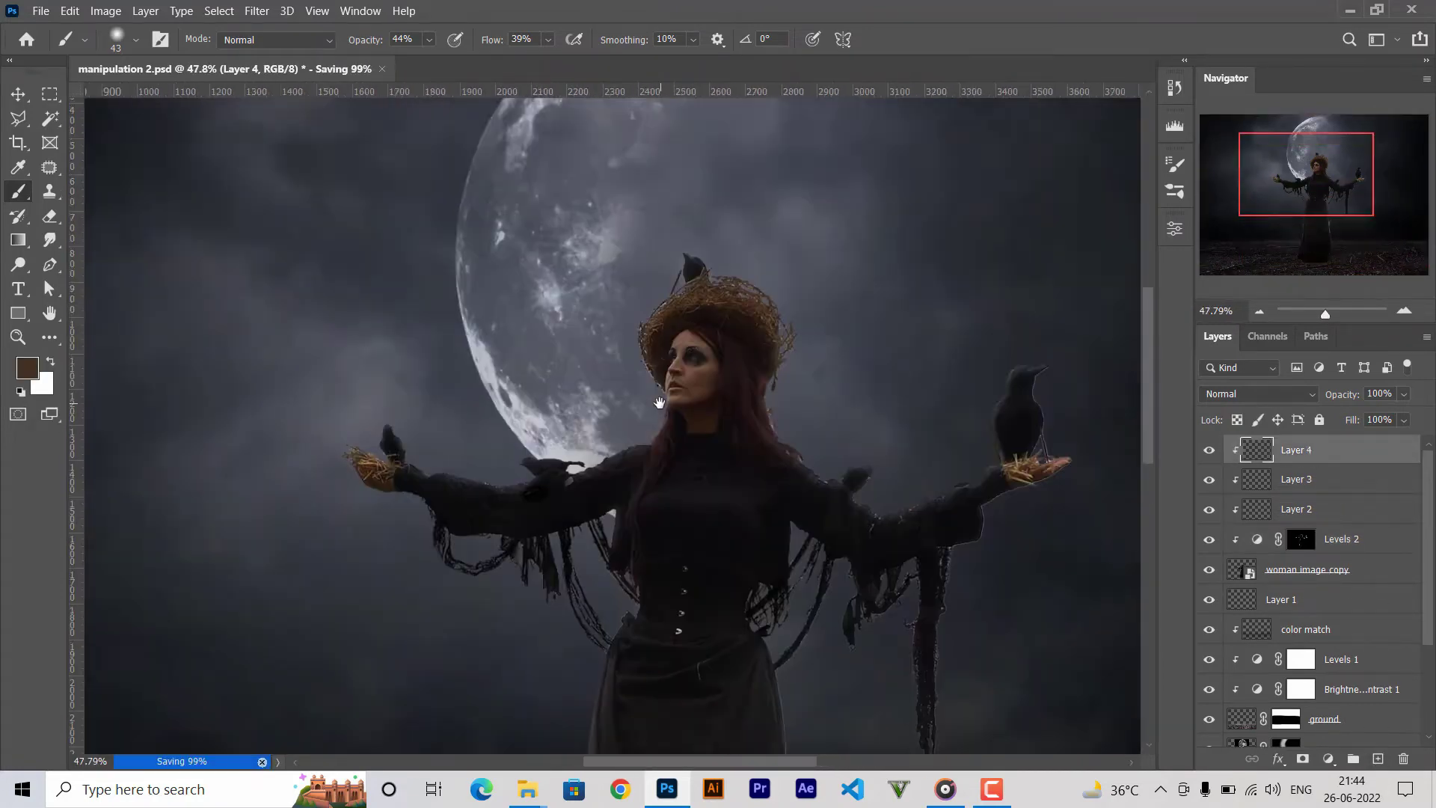
pyautogui.scroll(1, 583, 306)
pyautogui.press('d')
pyautogui.press('x')
pyautogui.scroll(4, 497, 421)
pyautogui.scroll(2, 497, 421)
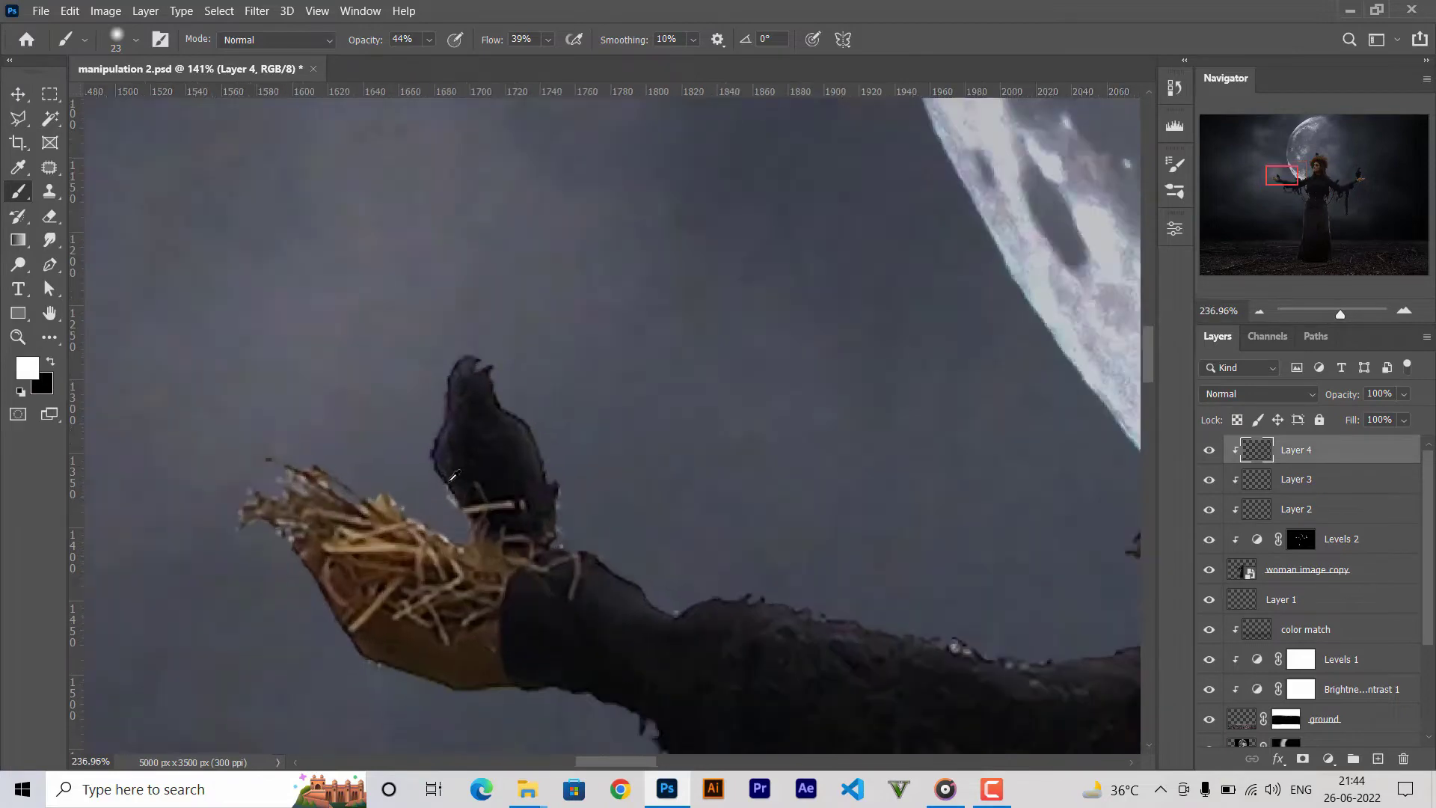
pyautogui.scroll(1, 450, 492)
pyautogui.moveTo(450, 493); pyautogui.dragTo(444, 493)
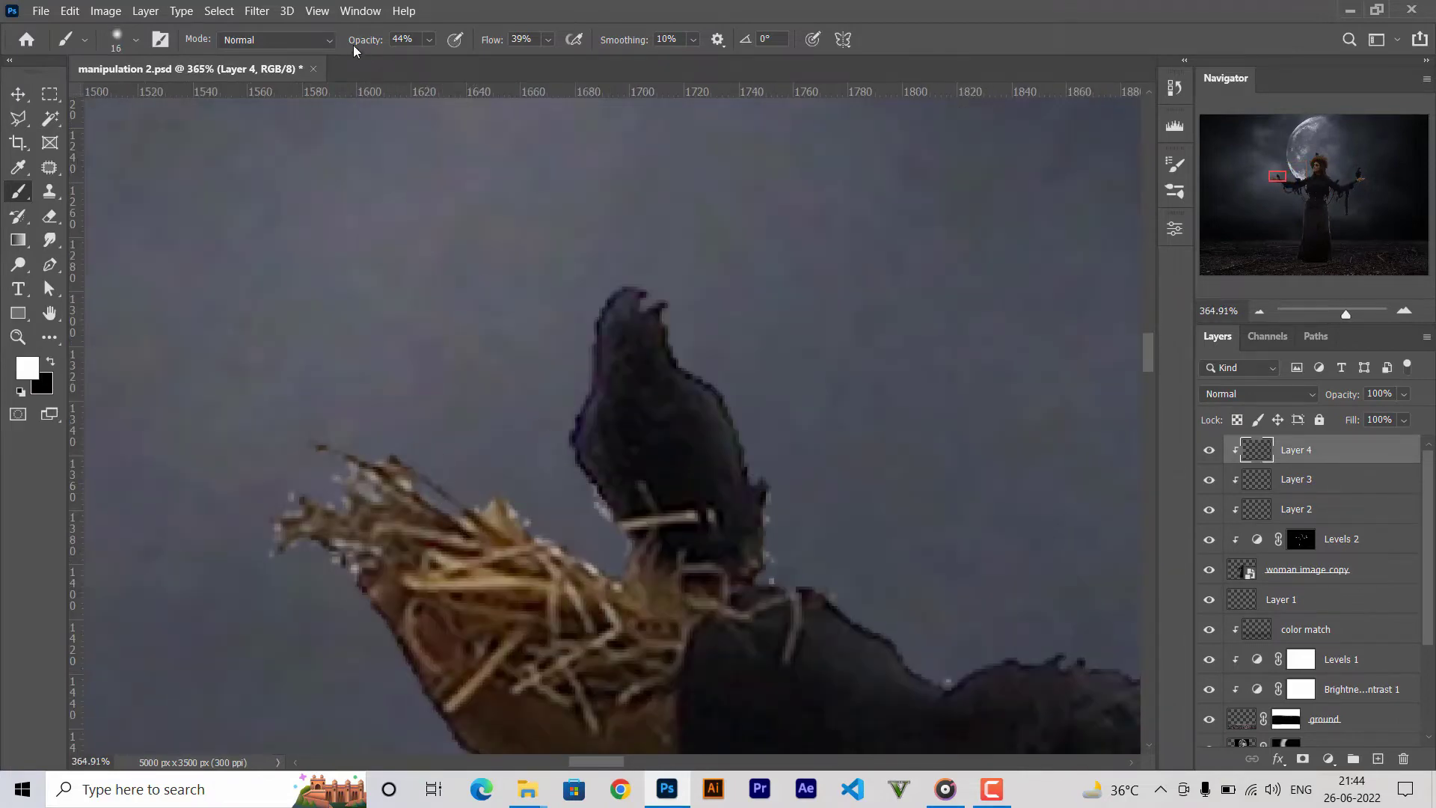
# Brush soft moonlight over the nest straws and along the crow's left edge.
pyautogui.moveTo(292, 524); pyautogui.dragTo(625, 513)
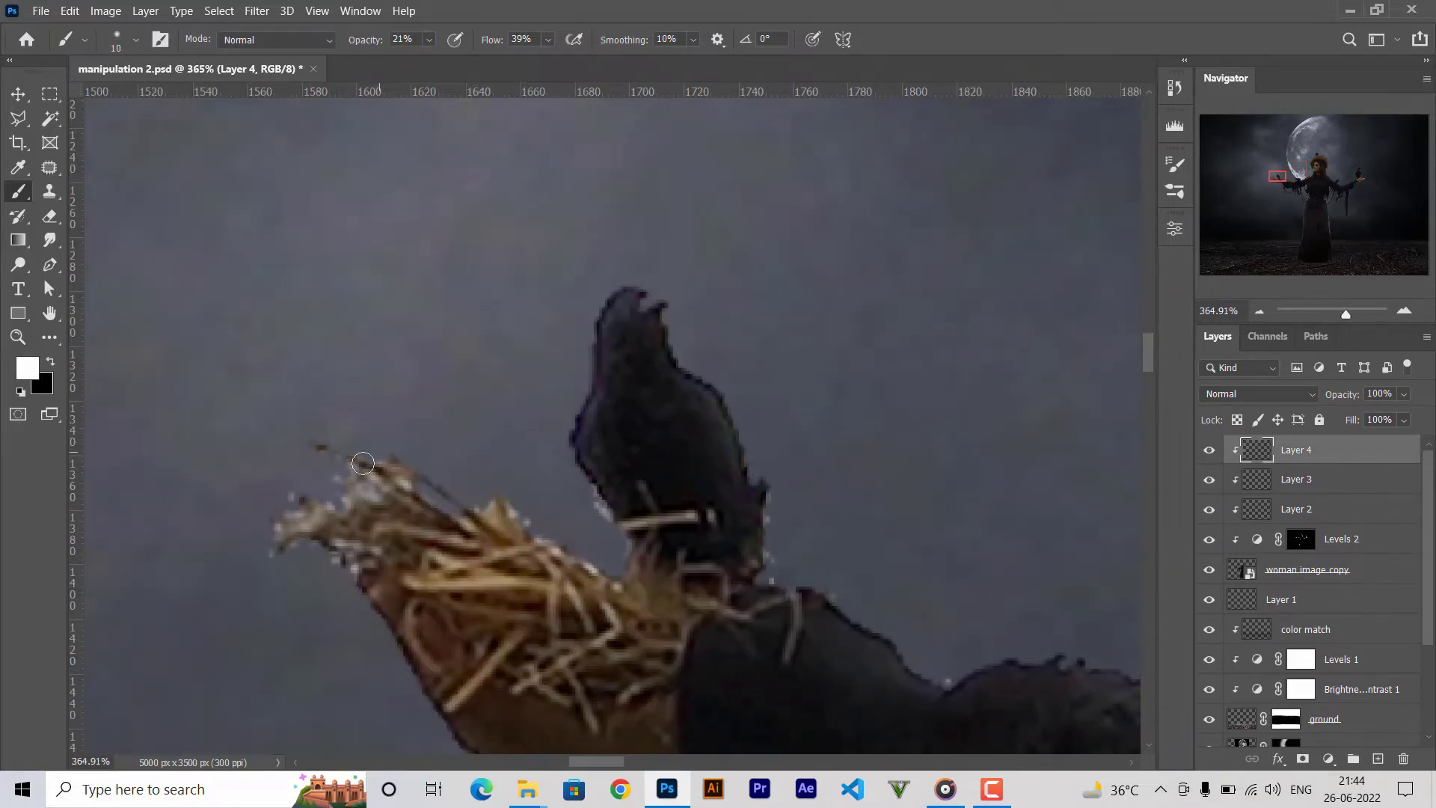
pyautogui.press('[')
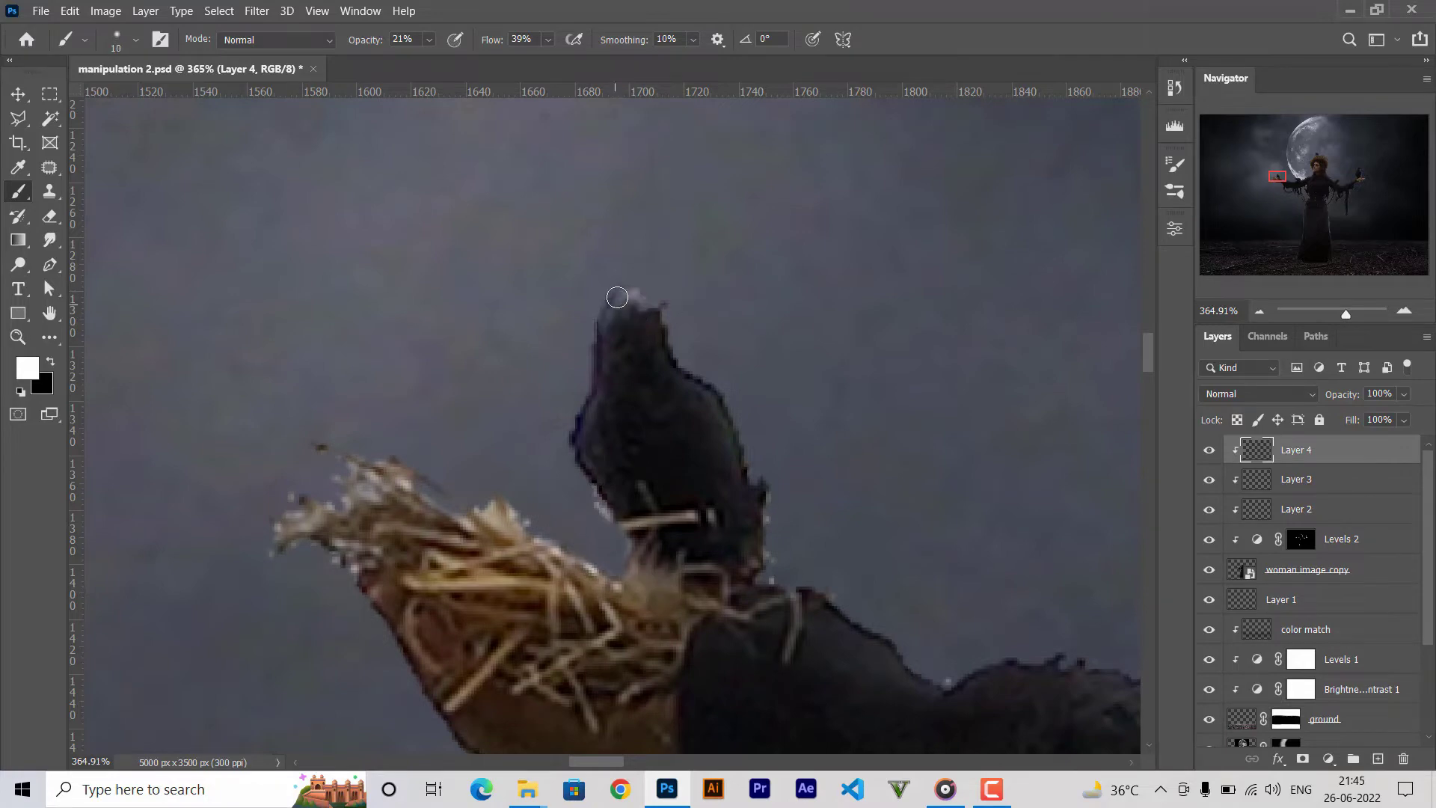
pyautogui.moveTo(617, 298)
pyautogui.mouseDown()
pyautogui.moveTo(564, 474)
pyautogui.moveTo(651, 555)
pyautogui.moveTo(752, 563)
pyautogui.mouseUp()
pyautogui.scroll(-3, 651, 555)
pyautogui.scroll(2, 705, 555)
pyautogui.moveTo(890, 636)
pyautogui.mouseDown()
pyautogui.moveTo(587, 383)
pyautogui.moveTo(699, 445)
pyautogui.moveTo(1003, 464)
pyautogui.moveTo(565, 372)
pyautogui.mouseUp()
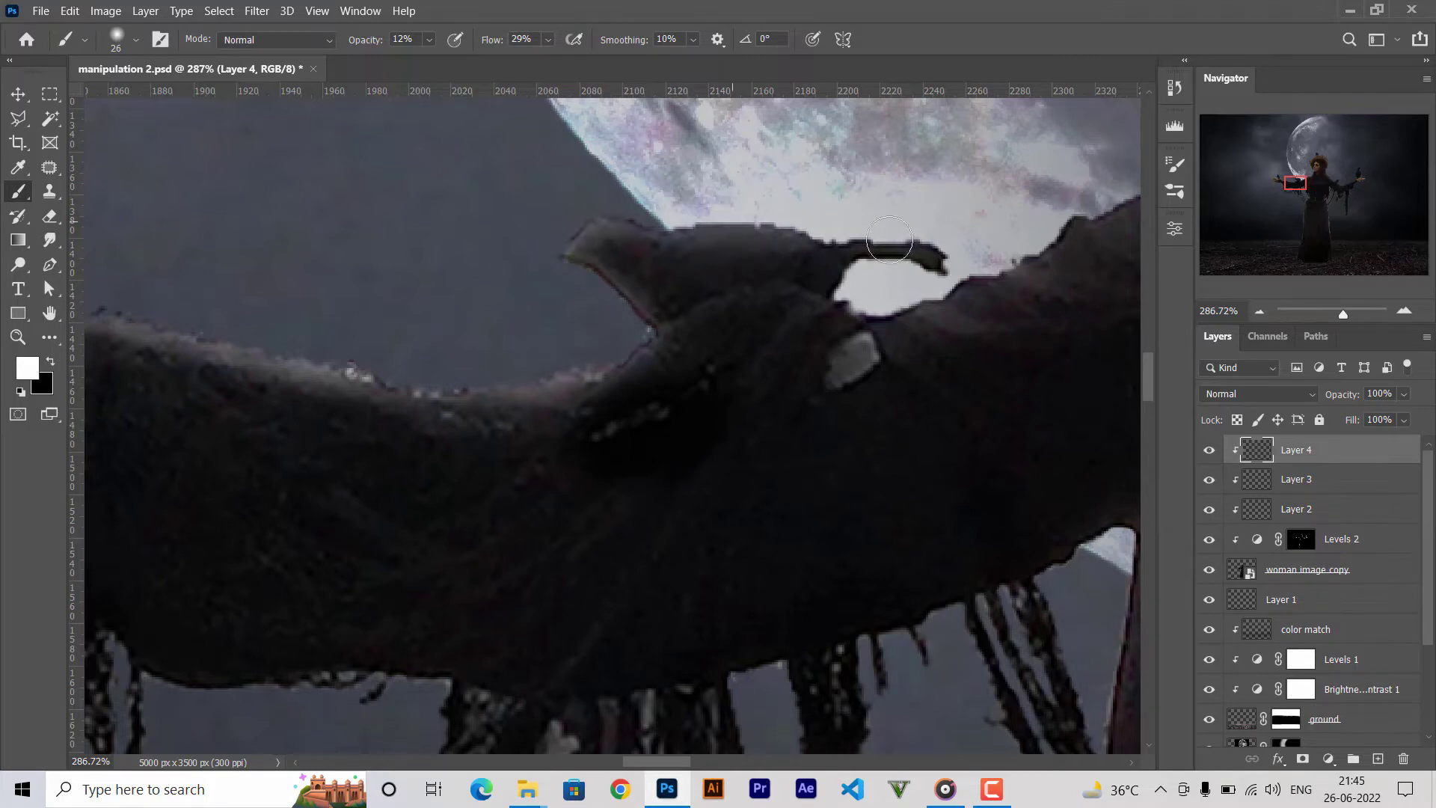
# Lighten the crow's head and top edge with a smaller brush, then save.
pyautogui.keyDown('alt'); pyautogui.rightClick(840, 311); pyautogui.keyUp('alt')
pyautogui.moveTo(576, 247)
pyautogui.mouseDown()
pyautogui.moveTo(748, 228)
pyautogui.moveTo(935, 247)
pyautogui.mouseUp()
pyautogui.moveTo(902, 283)
pyautogui.mouseDown()
pyautogui.moveTo(536, 288)
pyautogui.moveTo(935, 164)
pyautogui.mouseUp()
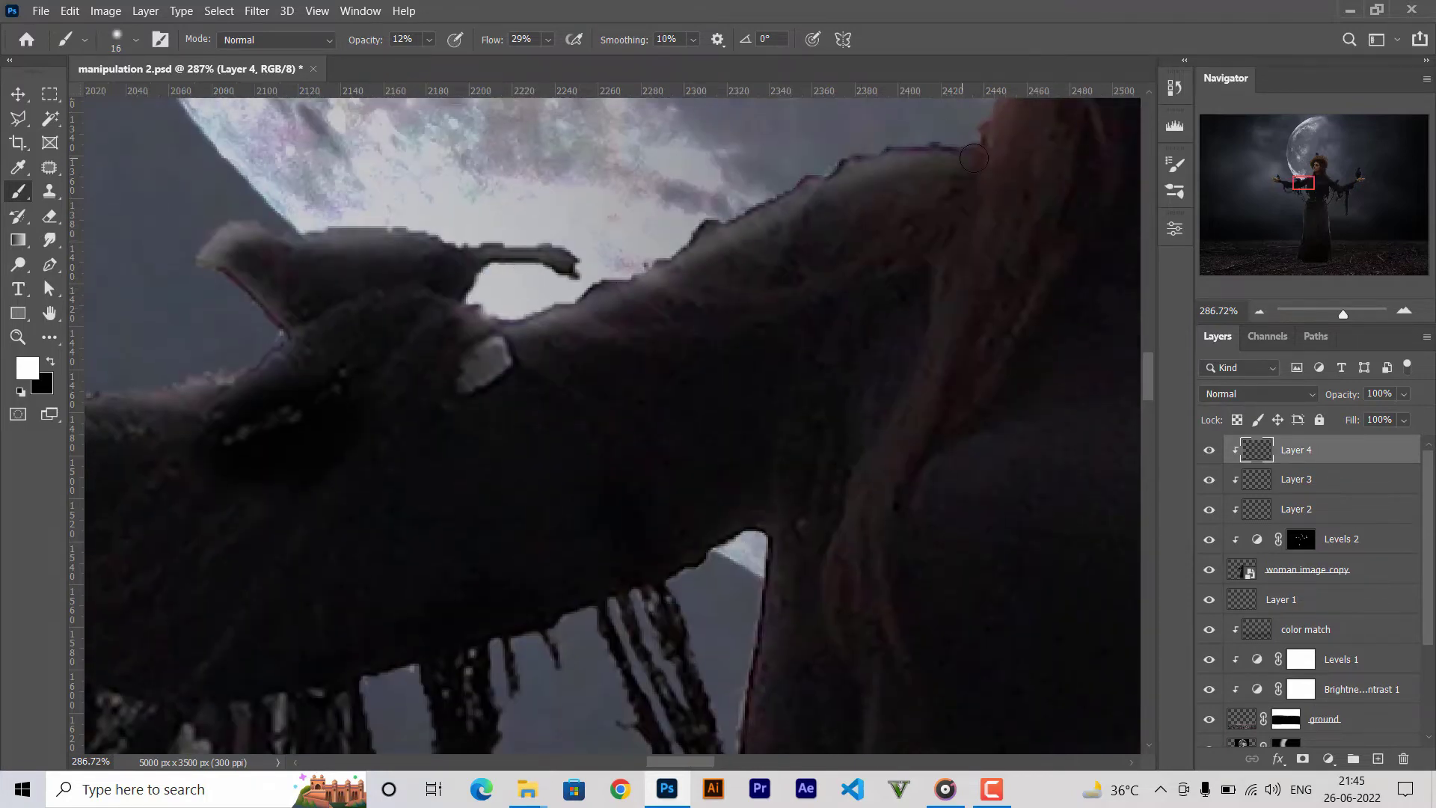
pyautogui.keyDown('alt'); pyautogui.scroll(-10, 939, 283); pyautogui.keyUp('alt')
pyautogui.hotkey('ctrl', 's')
pyautogui.keyDown('alt'); pyautogui.scroll(3, 939, 283); pyautogui.keyUp('alt')
pyautogui.keyDown('alt'); pyautogui.scroll(3, 955, 240); pyautogui.keyUp('alt')
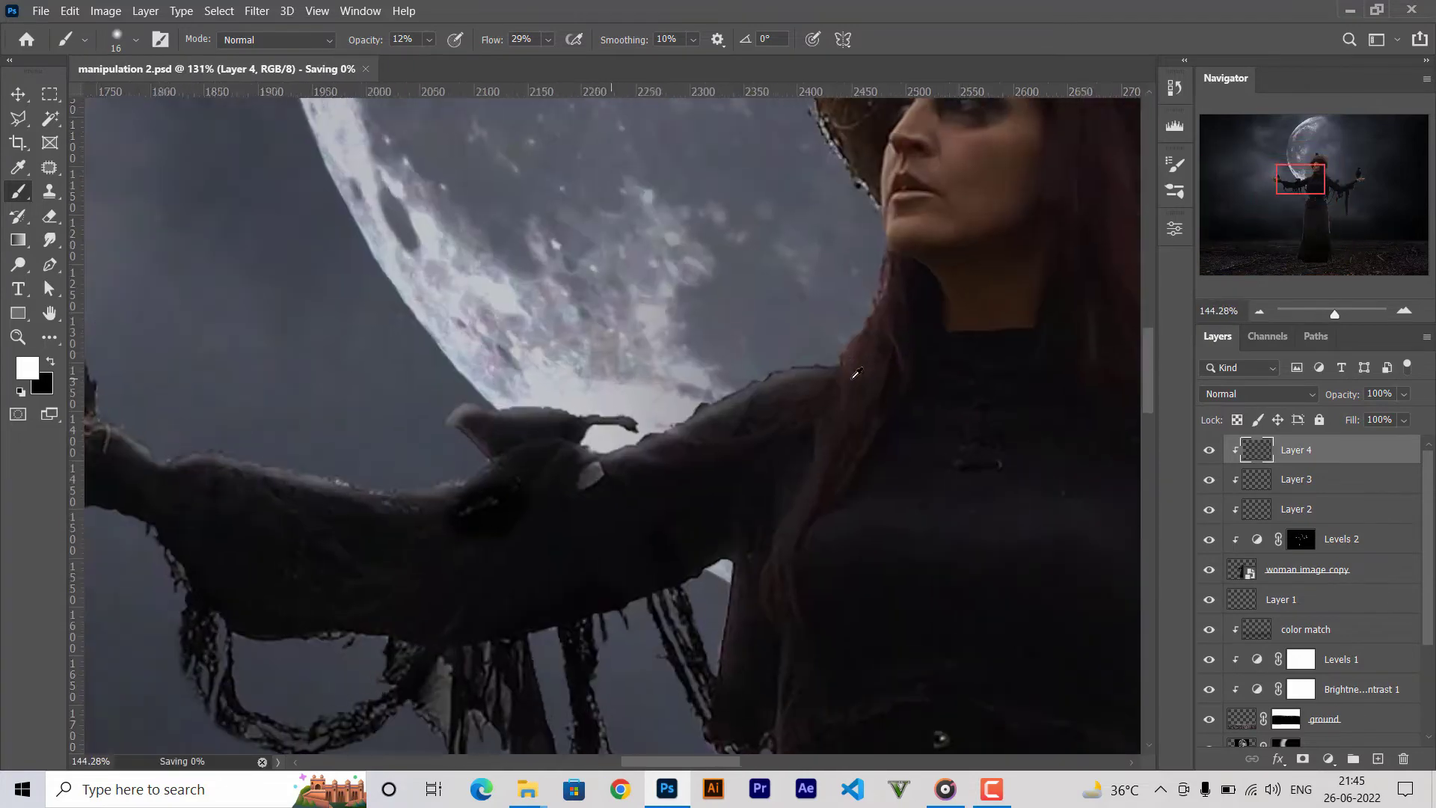
pyautogui.keyDown('alt'); pyautogui.scroll(3, 849, 369); pyautogui.keyUp('alt')
# Add rim light along the hat's upper-left rim and the stick poking from it.
pyautogui.press(']')
pyautogui.moveTo(817, 390); pyautogui.dragTo(772, 456)
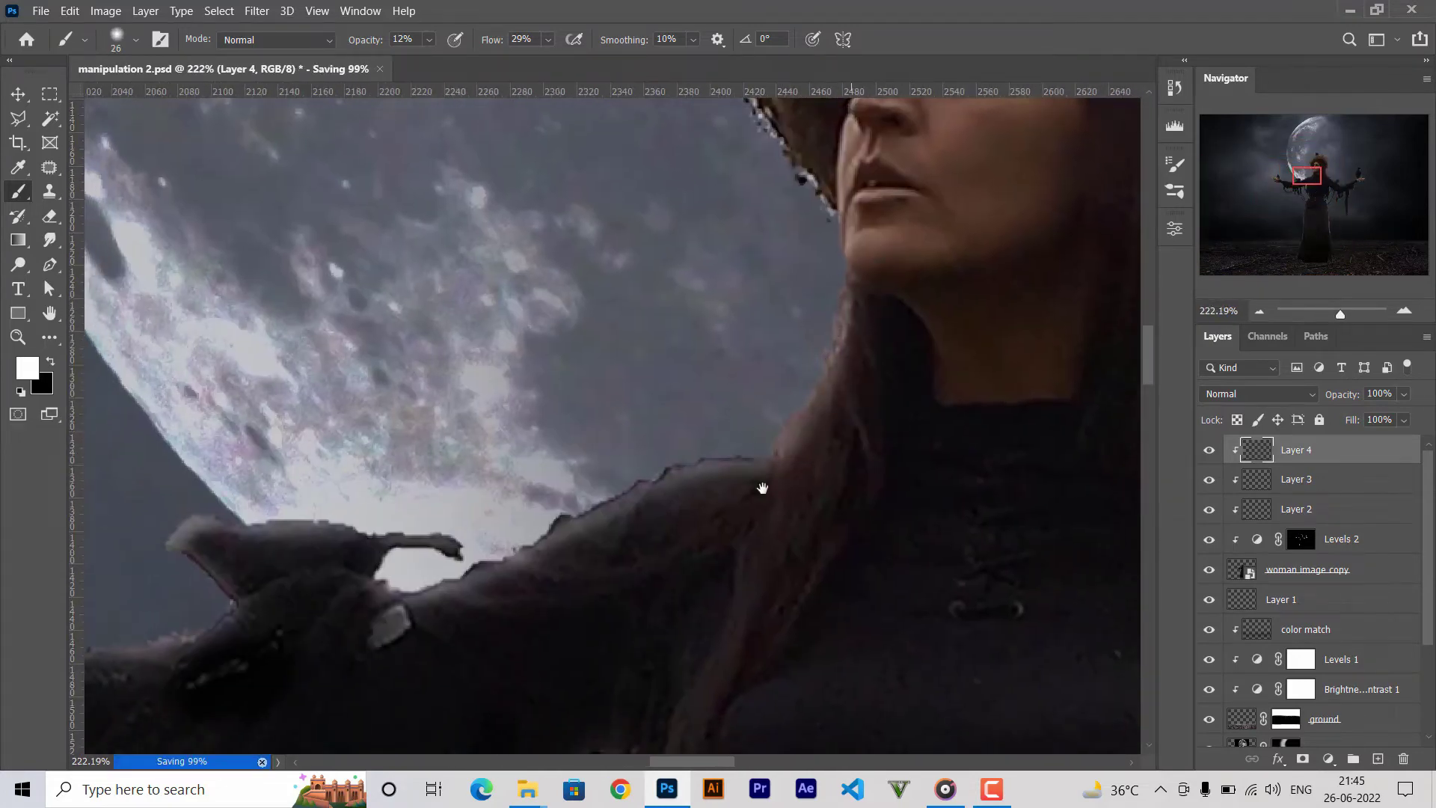
pyautogui.scroll(5, 763, 487)
pyautogui.moveTo(575, 238); pyautogui.dragTo(658, 494)
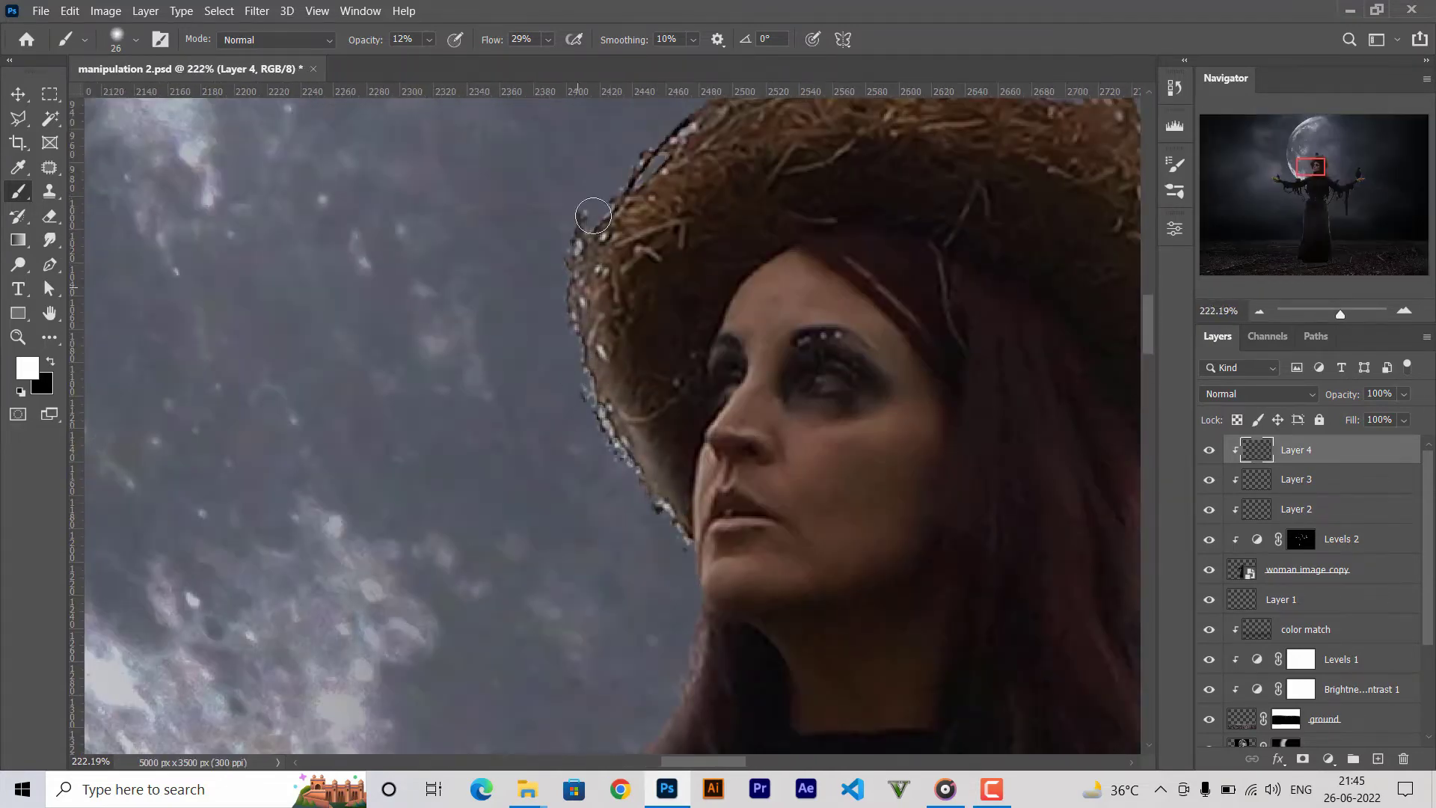
pyautogui.moveTo(591, 217); pyautogui.dragTo(679, 551)
pyautogui.scroll(3, 659, 419)
pyautogui.moveTo(635, 295); pyautogui.dragTo(479, 479)
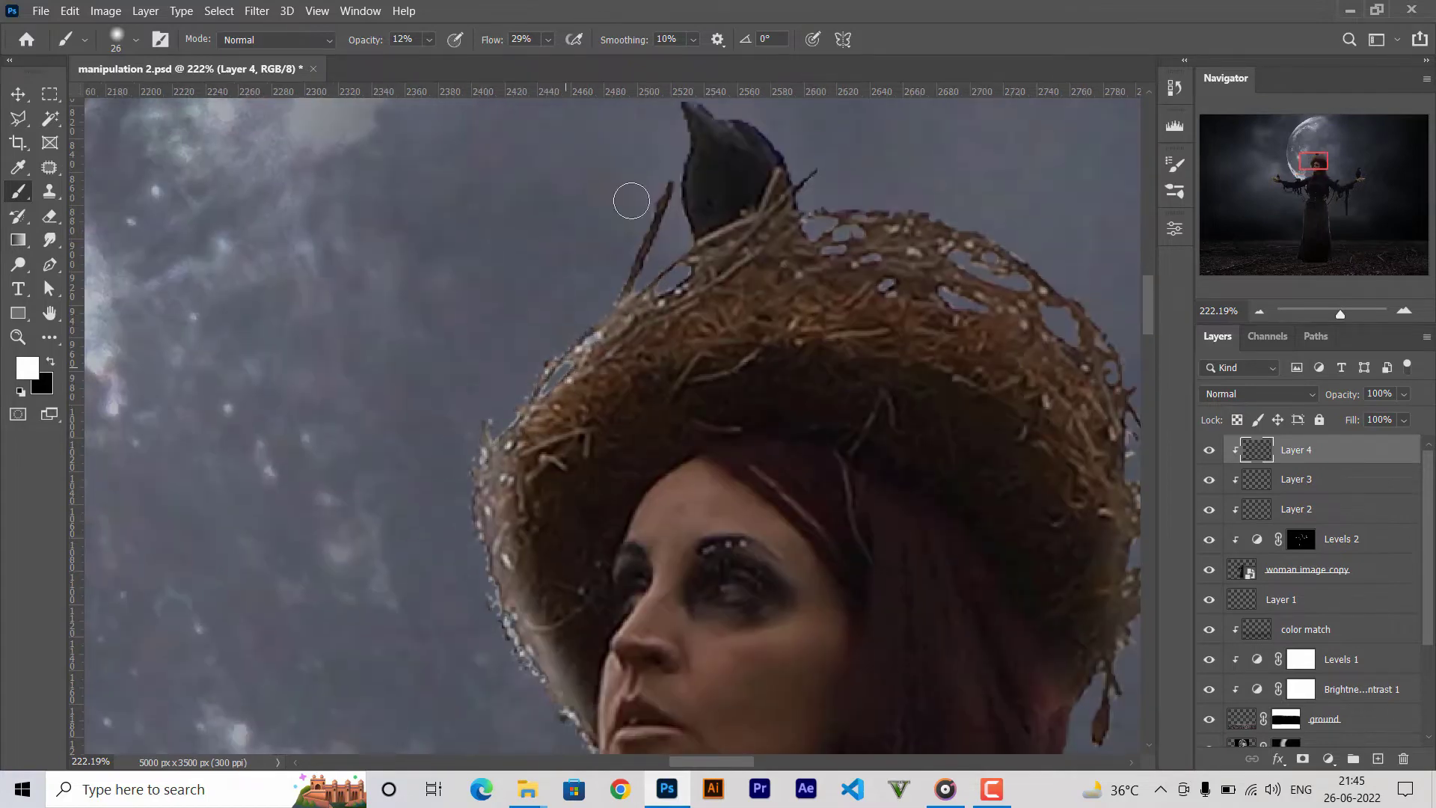
pyautogui.moveTo(631, 198); pyautogui.dragTo(479, 487)
pyautogui.scroll(3, 686, 317)
# Rim-light the crow perched atop the hat and brighten the hat rim.
pyautogui.press('[')
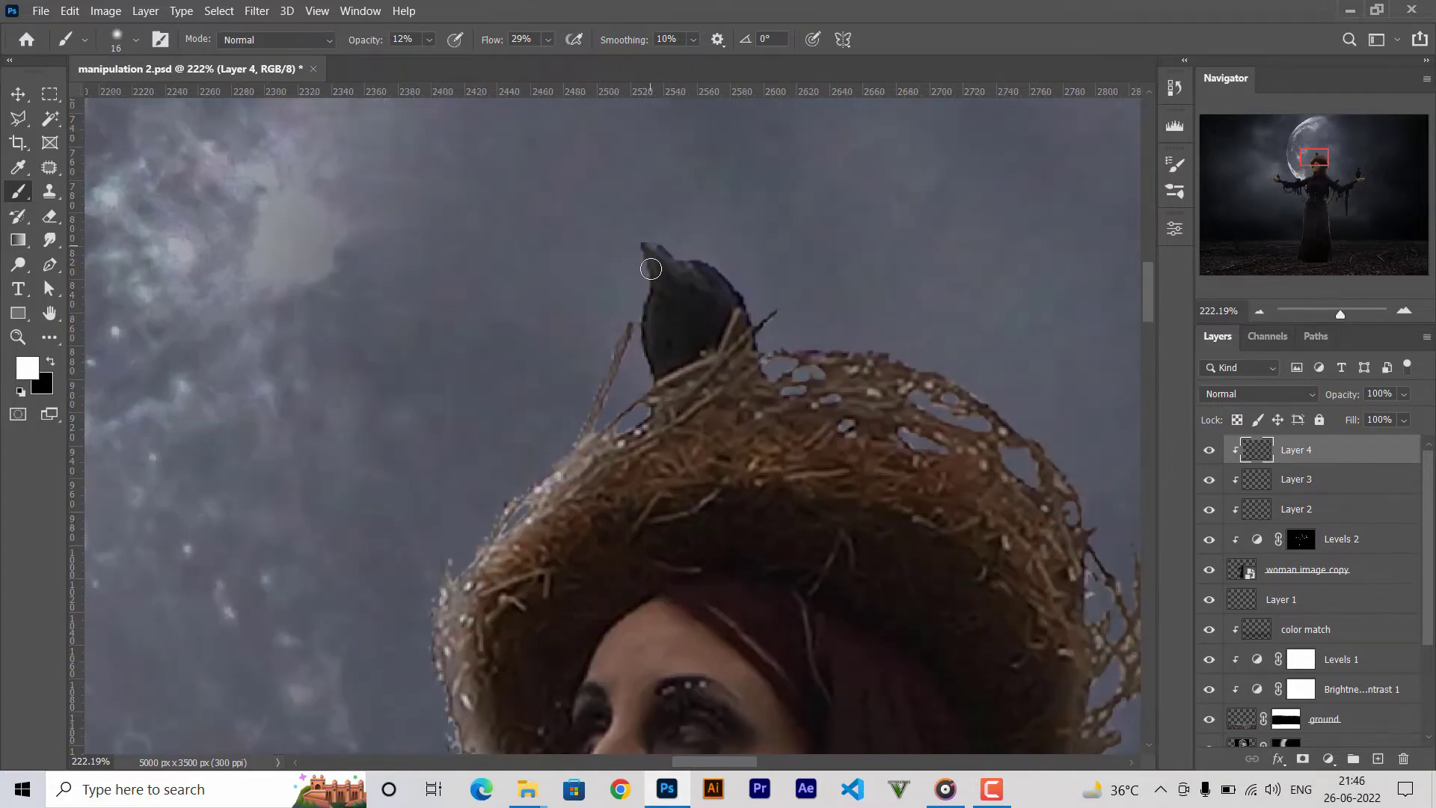
pyautogui.moveTo(643, 339); pyautogui.dragTo(675, 389)
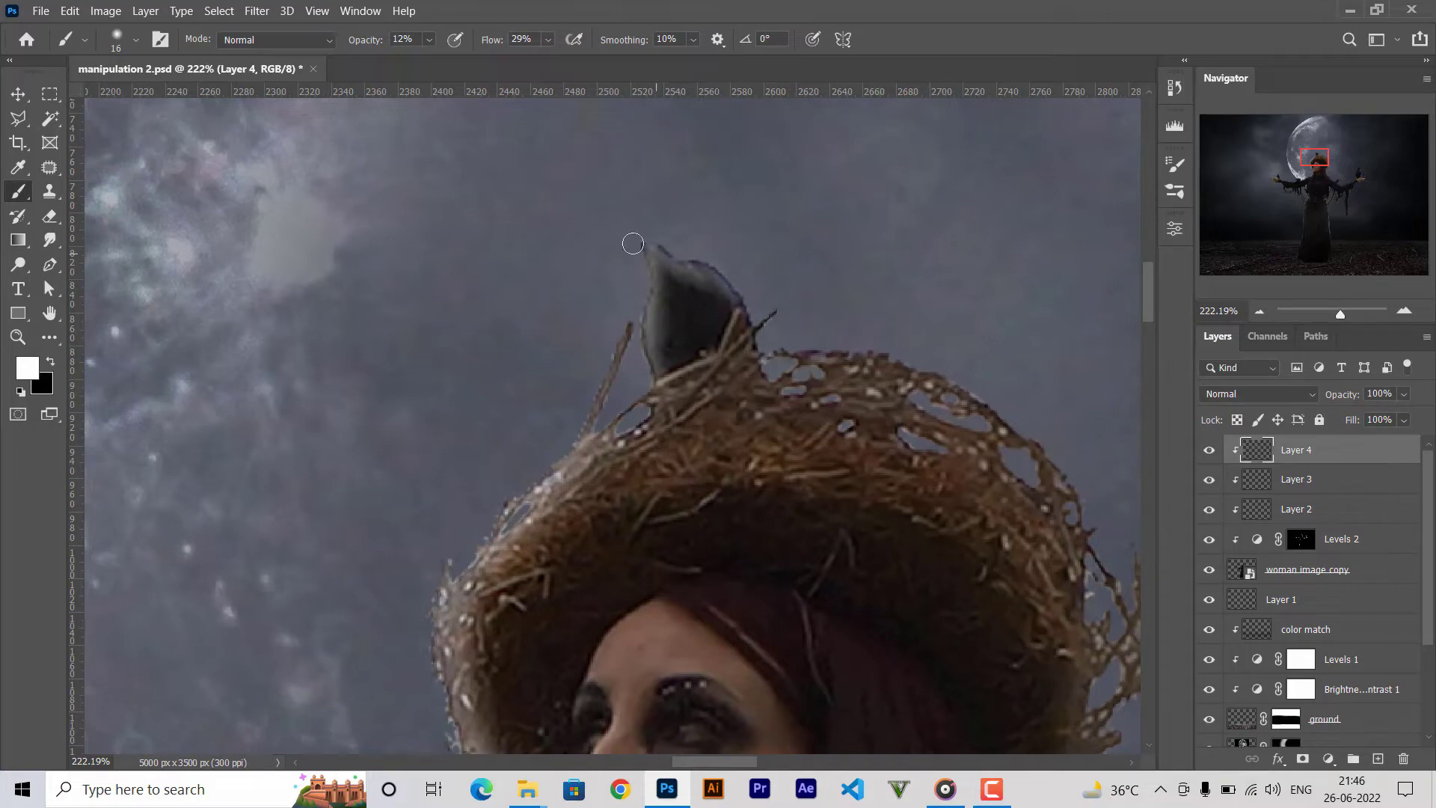
pyautogui.press(']')
pyautogui.moveTo(740, 338)
pyautogui.mouseDown()
pyautogui.moveTo(1062, 527)
pyautogui.moveTo(605, 251)
pyautogui.moveTo(606, 595)
pyautogui.moveTo(587, 340)
pyautogui.moveTo(641, 644)
pyautogui.moveTo(744, 667)
pyautogui.moveTo(504, 386)
pyautogui.moveTo(699, 505)
pyautogui.moveTo(806, 452)
pyautogui.mouseUp()
pyautogui.press('[')
pyautogui.scroll(1, 748, 478)
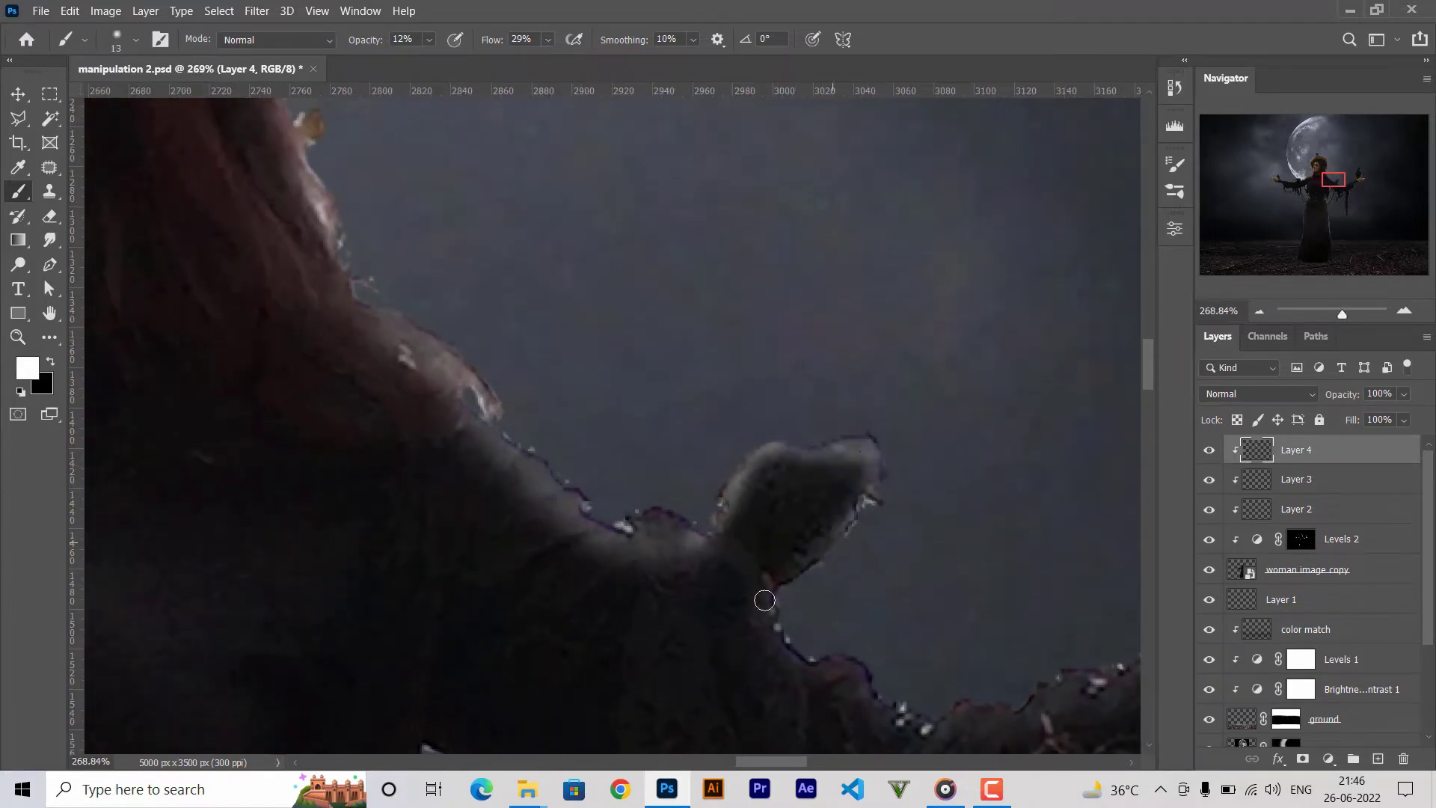
# Brighten the edges of the arm, the hand and the crow perched on the hand.
pyautogui.moveTo(765, 600)
pyautogui.mouseDown()
pyautogui.moveTo(561, 378)
pyautogui.moveTo(645, 490)
pyautogui.moveTo(821, 486)
pyautogui.moveTo(1003, 419)
pyautogui.moveTo(715, 416)
pyautogui.moveTo(695, 458)
pyautogui.moveTo(1003, 289)
pyautogui.moveTo(311, 588)
pyautogui.mouseUp()
pyautogui.press(']')
pyautogui.press('[')
pyautogui.press('[')
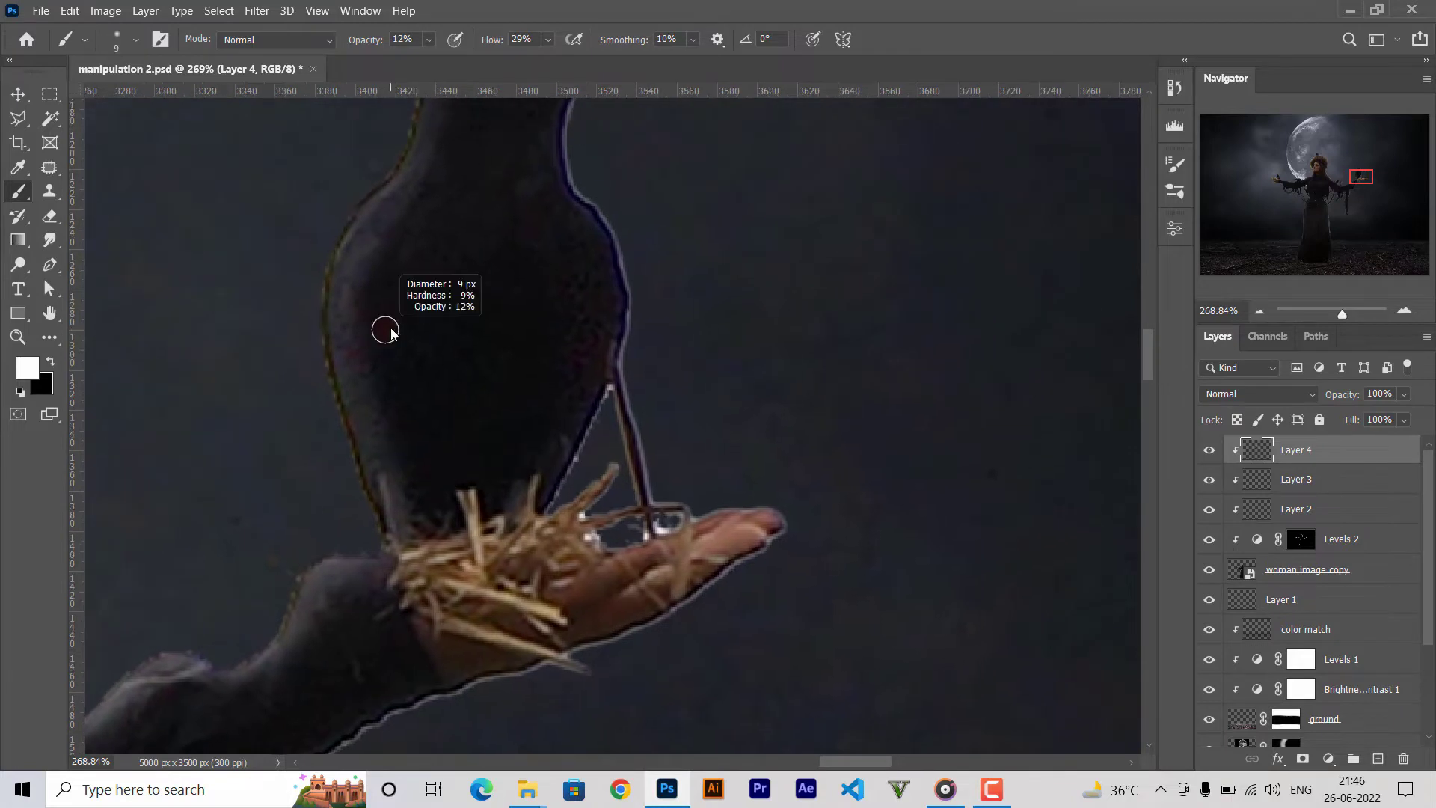
pyautogui.press(']')
pyautogui.moveTo(352, 187)
pyautogui.mouseDown()
pyautogui.moveTo(346, 416)
pyautogui.moveTo(377, 495)
pyautogui.mouseUp()
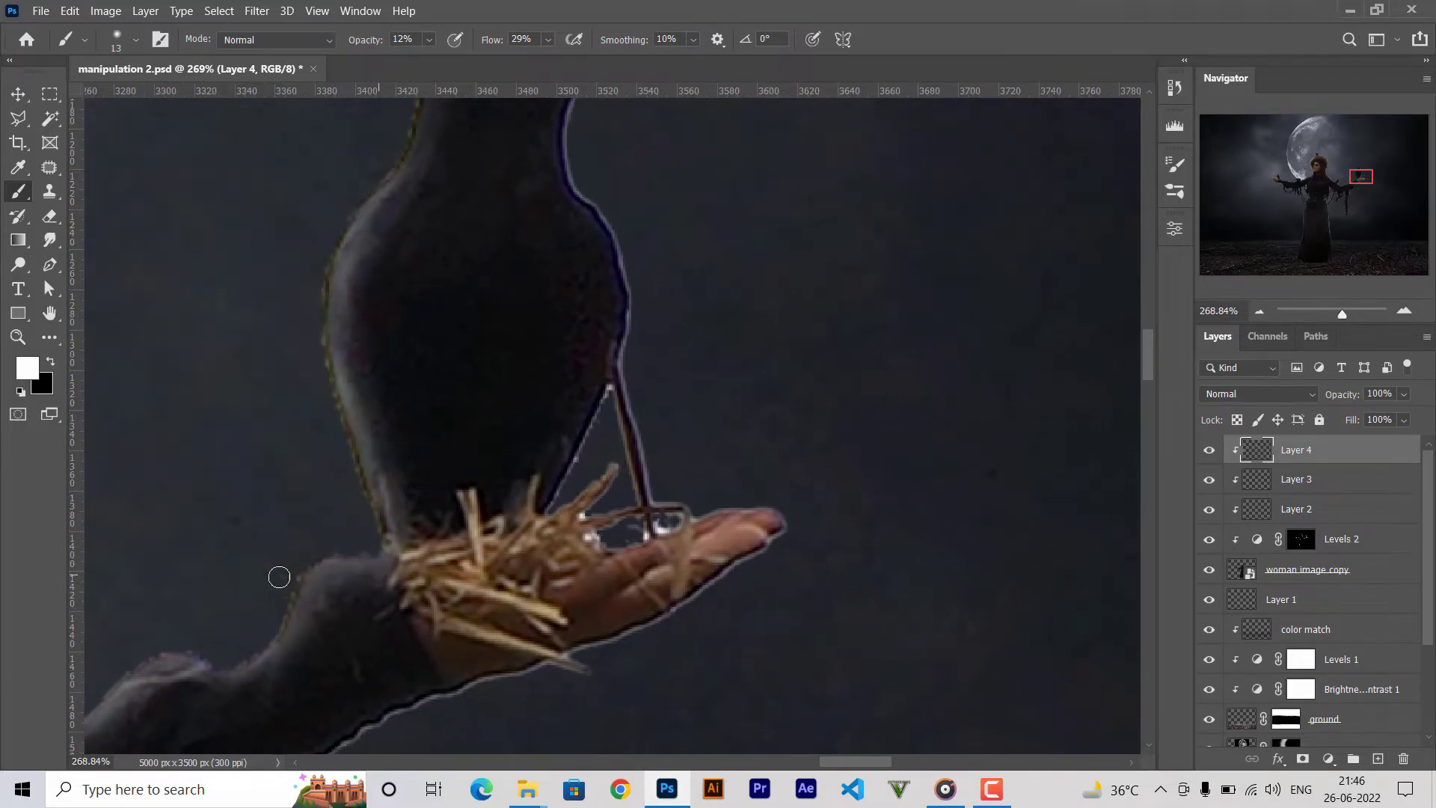
pyautogui.scroll(3, 279, 577)
# With a 20 px brush, brighten the crow's head and left edge and the hand's edge.
pyautogui.keyDown('alt'); pyautogui.rightClick(531, 232); pyautogui.keyUp('alt')
pyautogui.moveTo(550, 228); pyautogui.dragTo(393, 508)
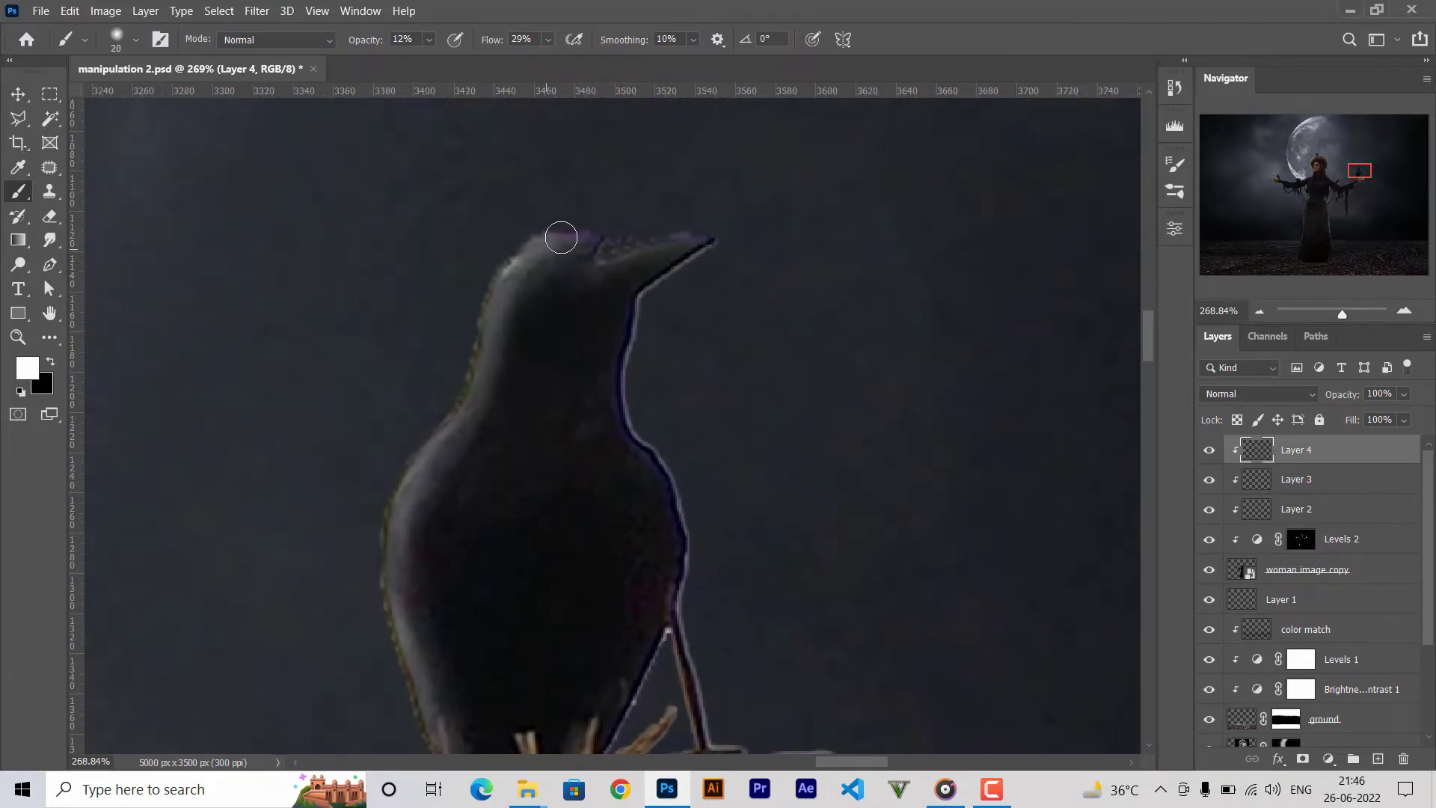
pyautogui.moveTo(620, 242); pyautogui.dragTo(455, 421)
pyautogui.moveTo(687, 643); pyautogui.dragTo(770, 343)
pyautogui.moveTo(598, 493)
pyautogui.mouseDown()
pyautogui.moveTo(718, 501)
pyautogui.moveTo(908, 465)
pyautogui.mouseUp()
pyautogui.scroll(-5, 822, 479)
# Save the composite and add a new empty layer named 'shadow'.
pyautogui.scroll(-5, 764, 507)
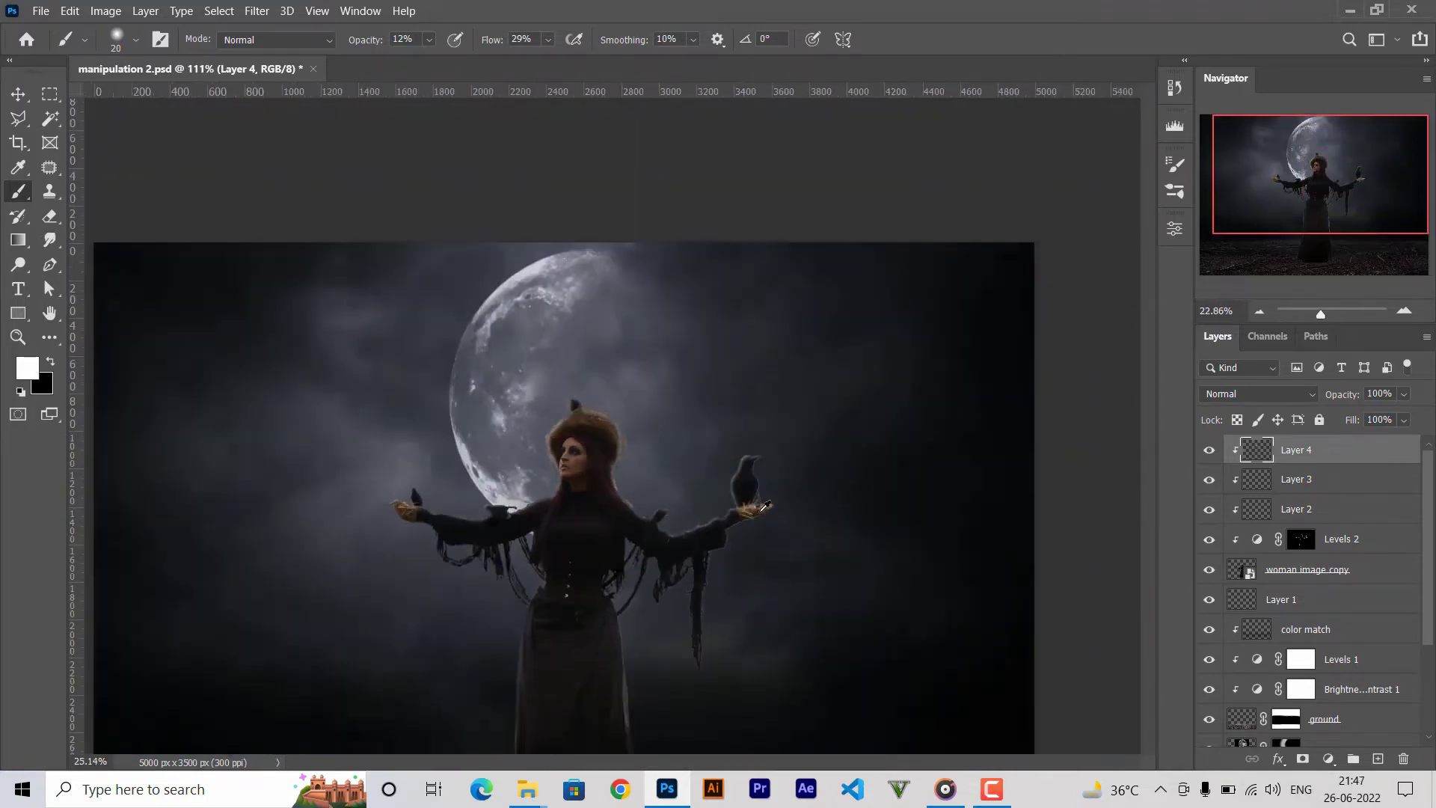
pyautogui.hotkey('ctrl', 's')
pyautogui.press('v')
pyautogui.scroll(1, 629, 703)
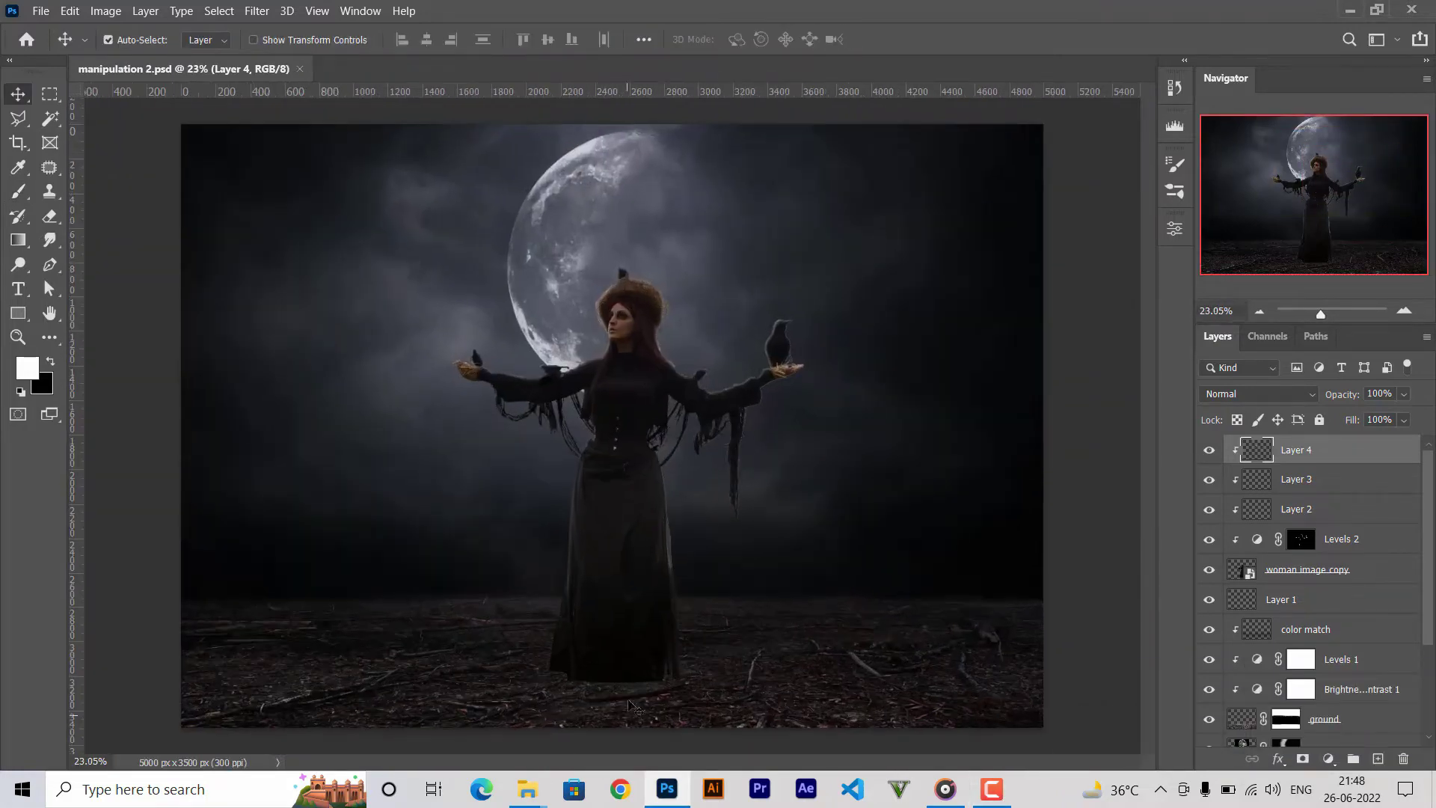
pyautogui.scroll(1, 659, 669)
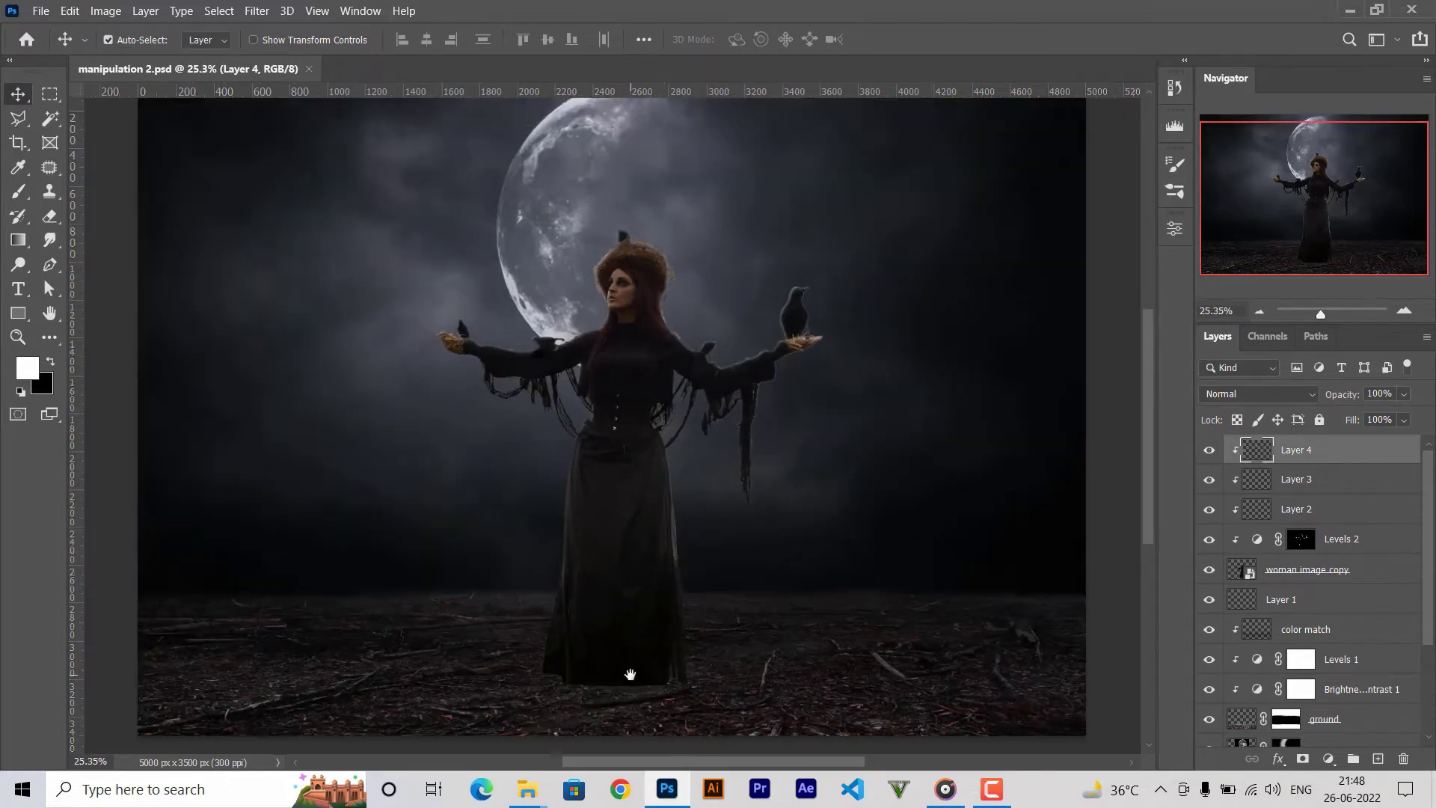
pyautogui.click(1320, 595)
pyautogui.hotkey('ctrl', 'shift', 'alt', 'n')
pyautogui.write('shadow')
pyautogui.press('Return')
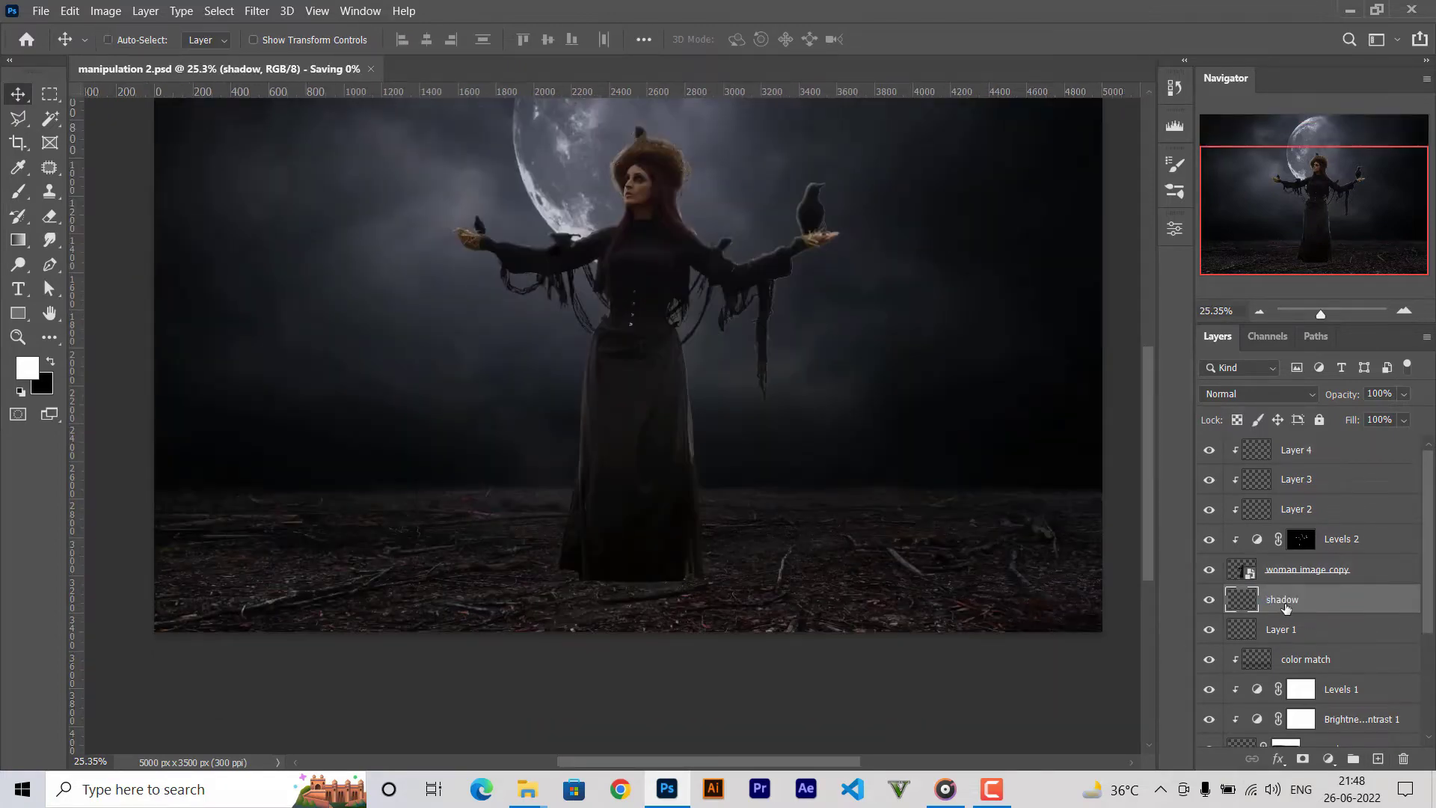
pyautogui.hotkey('ctrl', 's')
# Paint a dark shadow under the woman's feet with a flat brush and set opacity to 89%.
pyautogui.press('b')
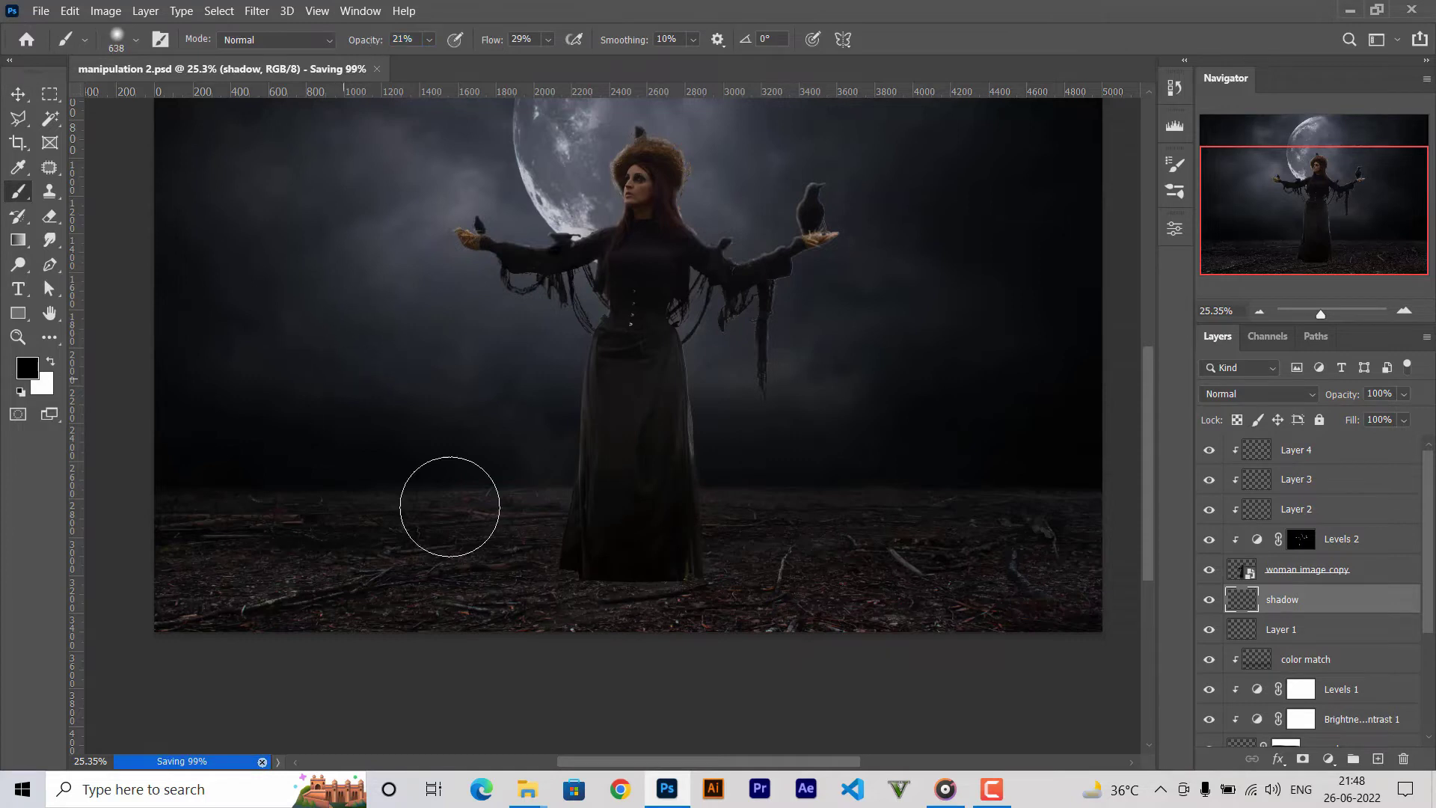
pyautogui.rightClick(597, 411)
pyautogui.doubleClick(729, 649)
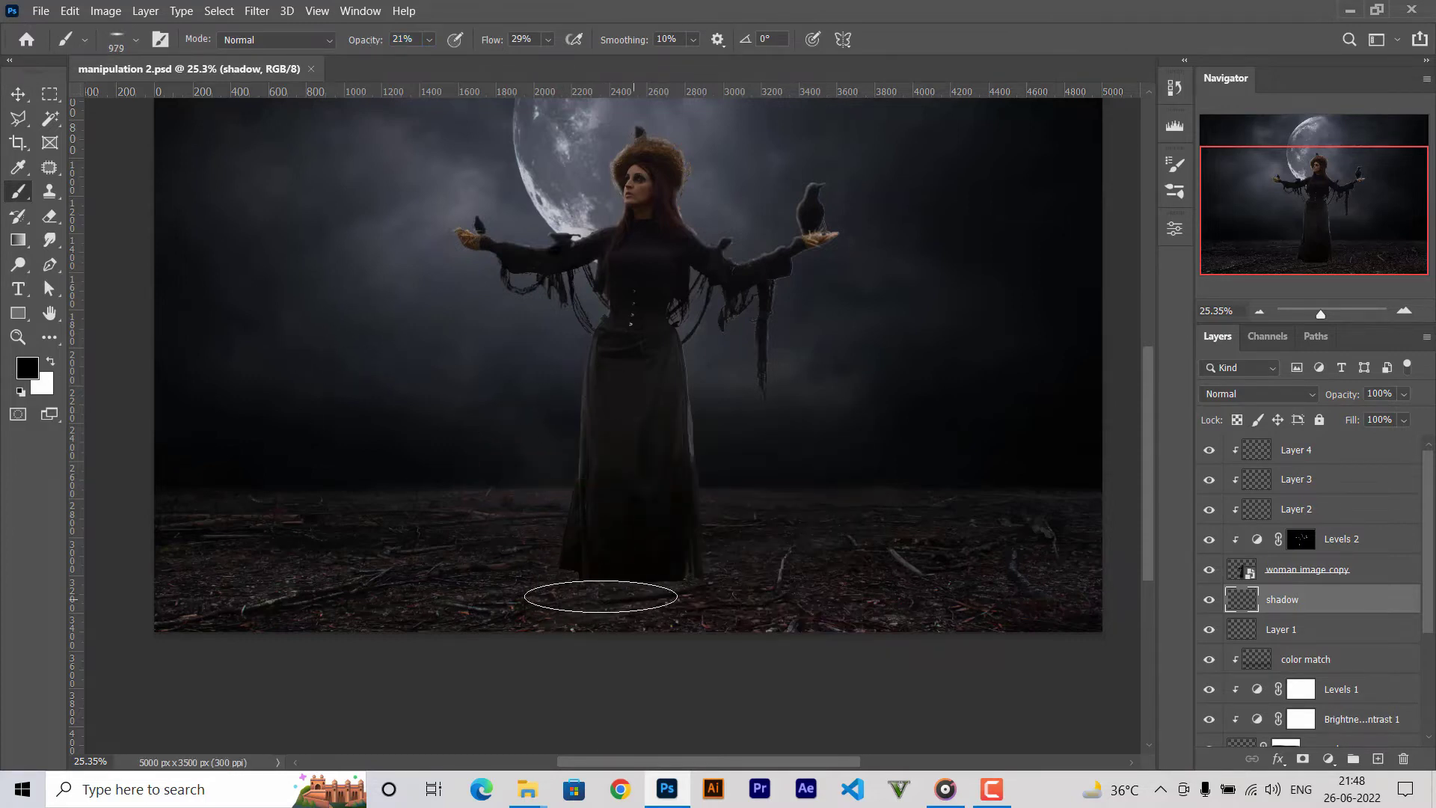
pyautogui.moveTo(601, 596); pyautogui.dragTo(643, 599)
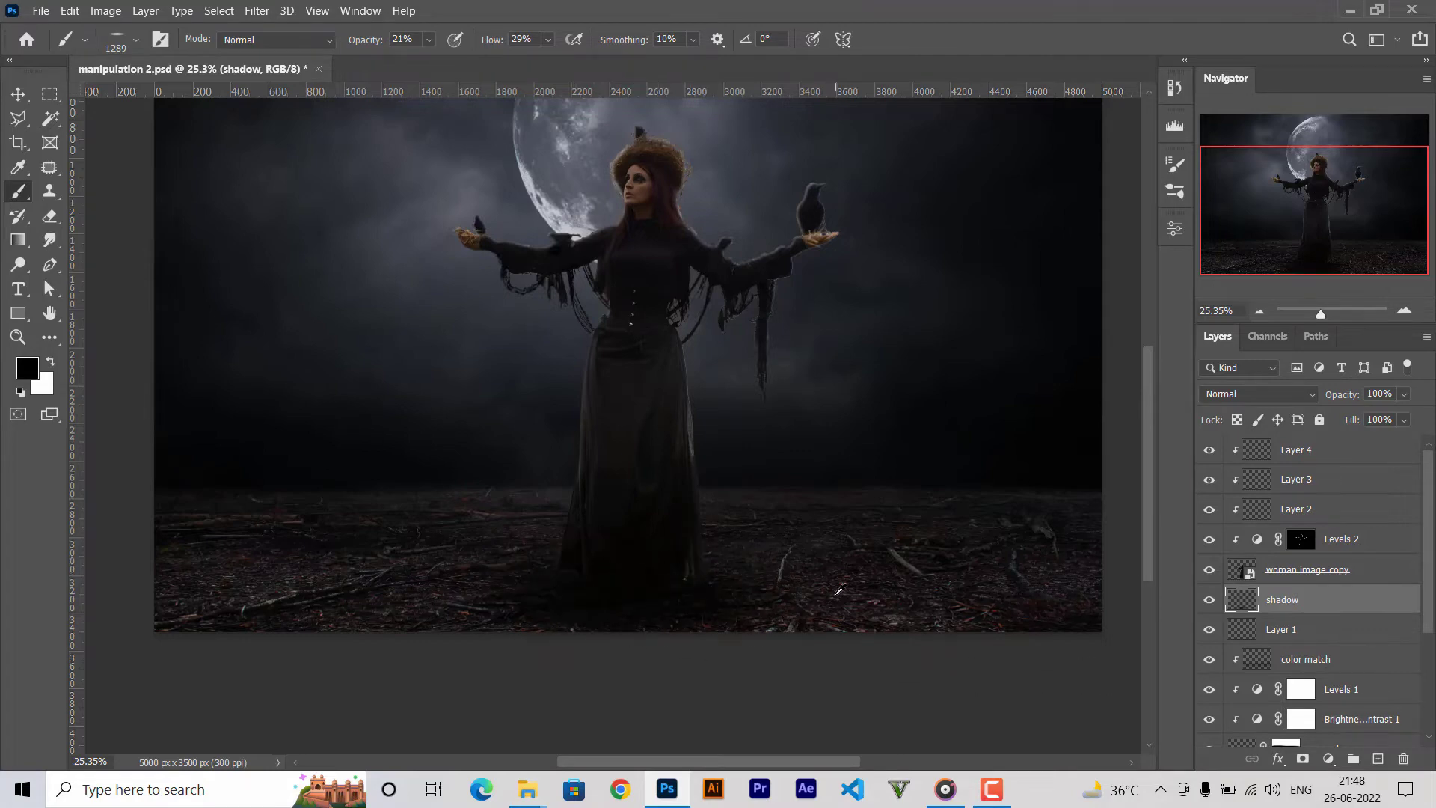
pyautogui.scroll(-1, 839, 591)
pyautogui.hotkey('ctrl', 's')
pyautogui.press('v')
pyautogui.press('8')
pyautogui.press('9')
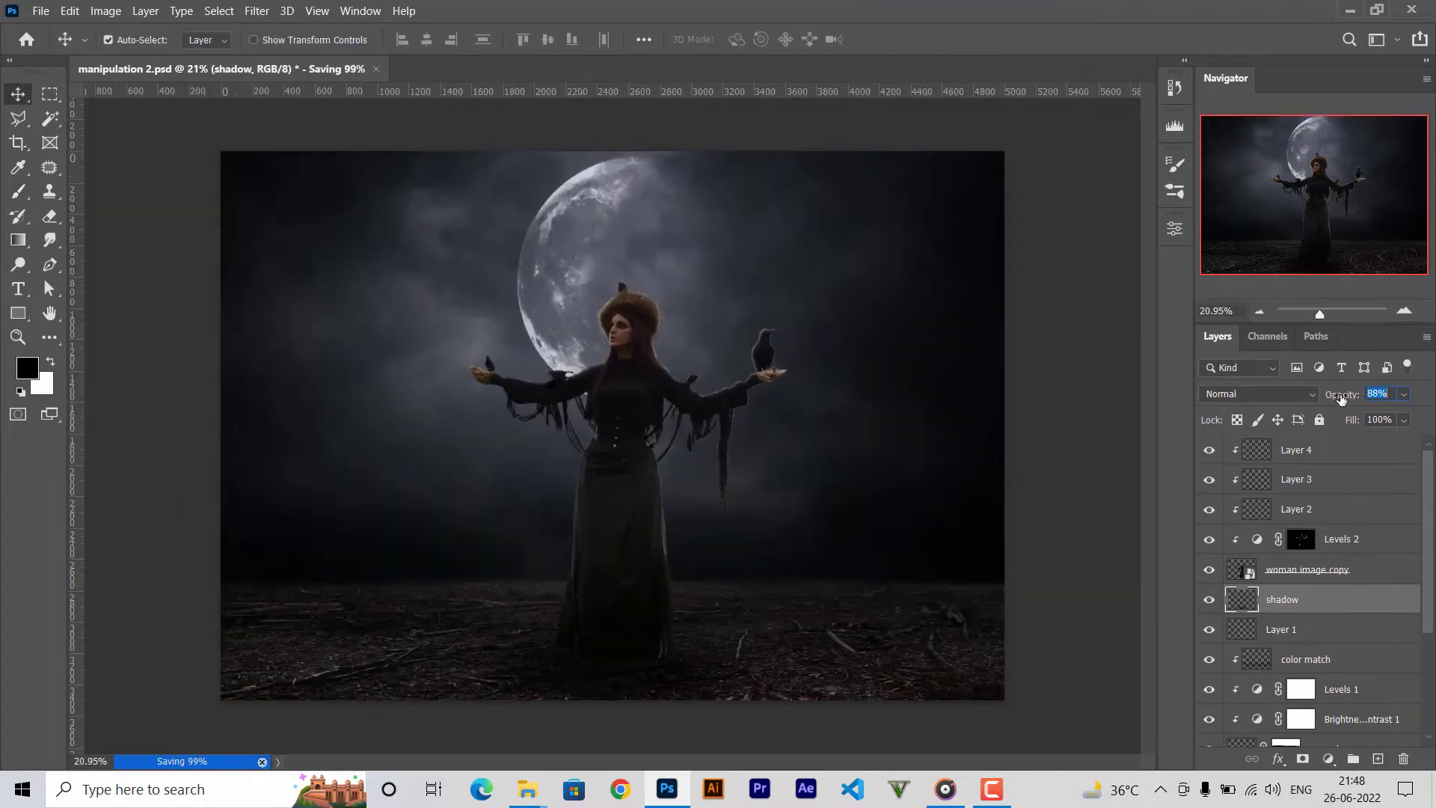
pyautogui.hotkey('ctrl', 's')
pyautogui.scroll(-1, 1309, 599)
# Add a Levels adjustment above the color match layer and shift its midtones.
pyautogui.click(1306, 612)
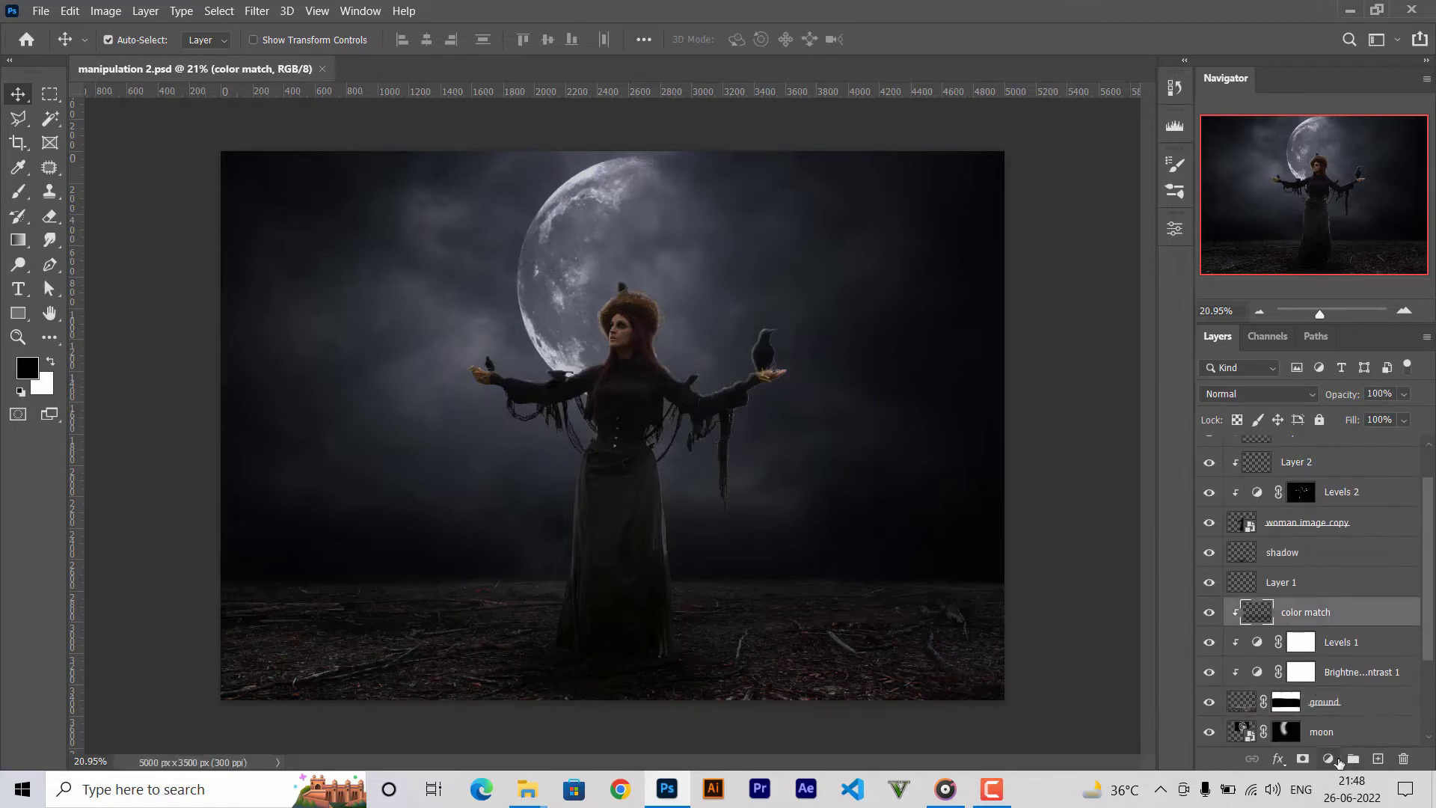
pyautogui.click(1328, 759)
pyautogui.click(1327, 507)
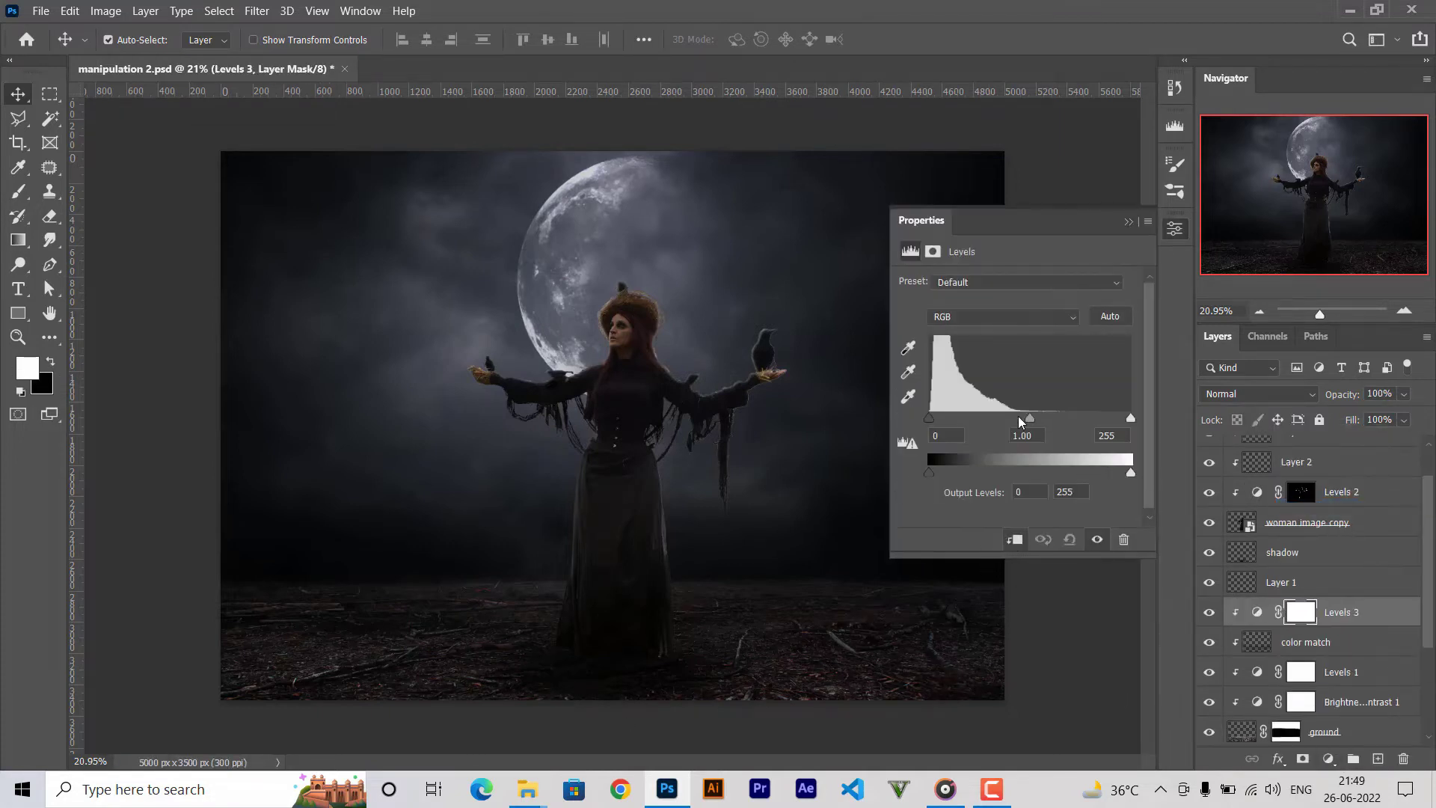
pyautogui.moveTo(1030, 418); pyautogui.dragTo(1021, 419)
pyautogui.click(1130, 222)
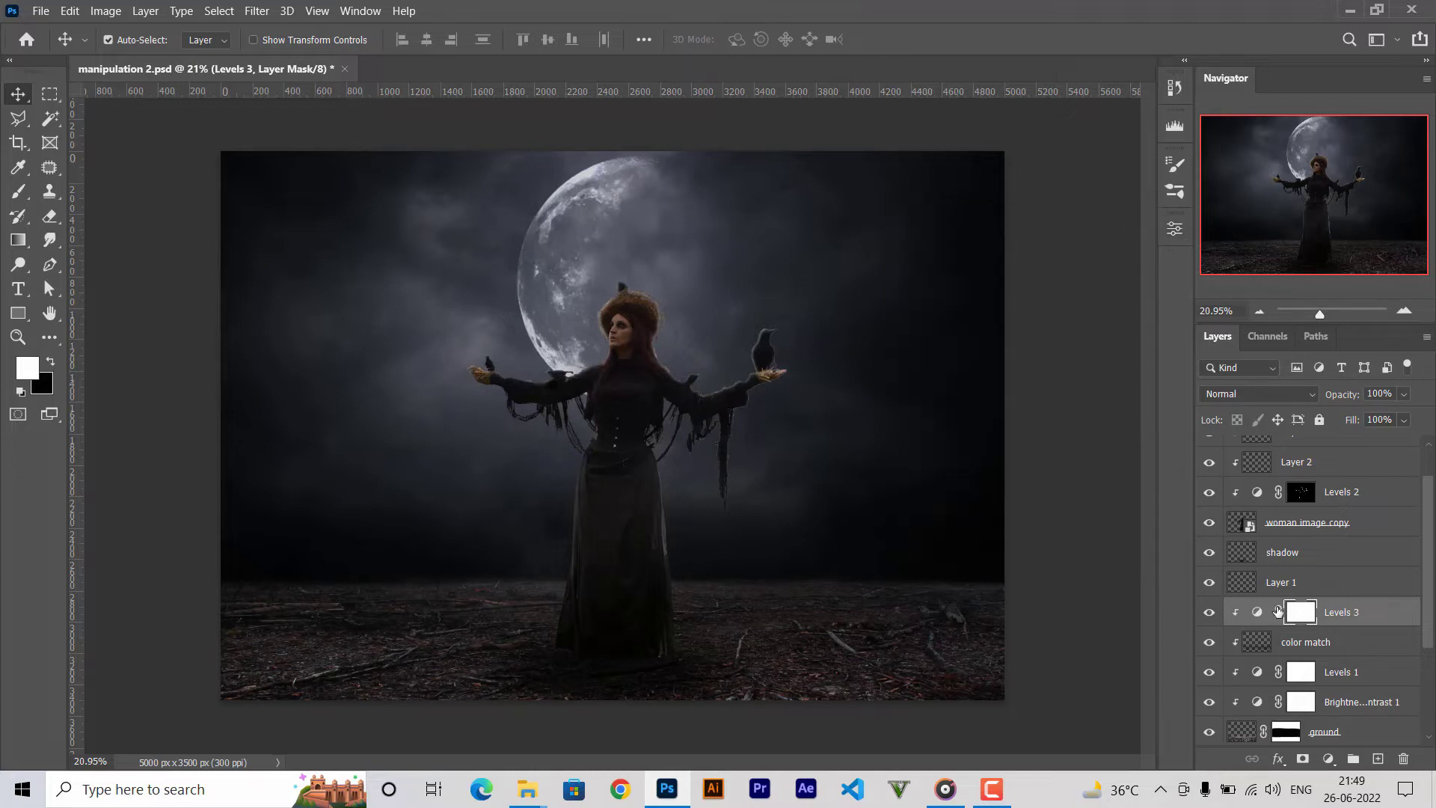
# Paint the Levels mask in along the dress bottom, compare the effect, and save.
pyautogui.press('b')
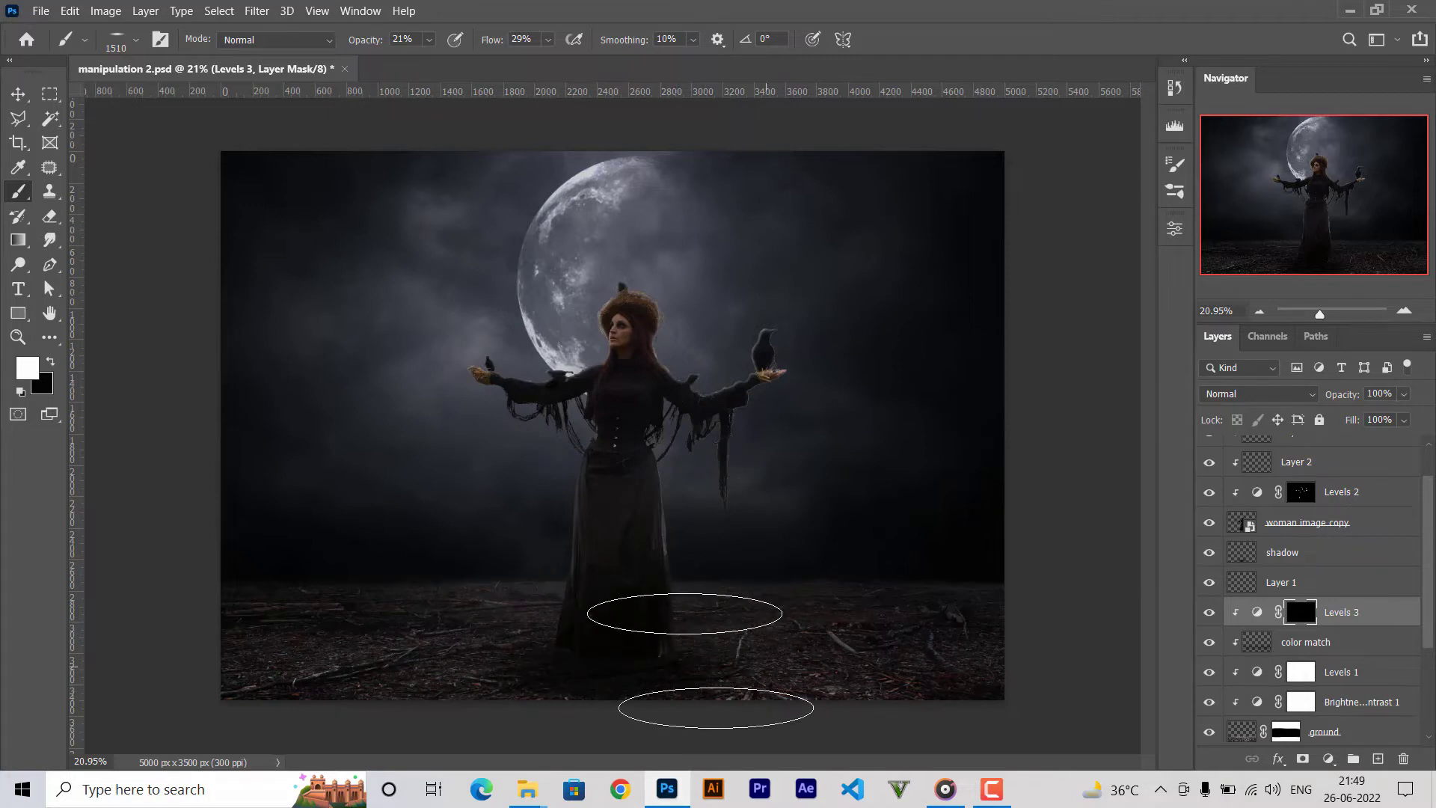
pyautogui.moveTo(767, 619); pyautogui.dragTo(706, 597)
pyautogui.click(1209, 612)
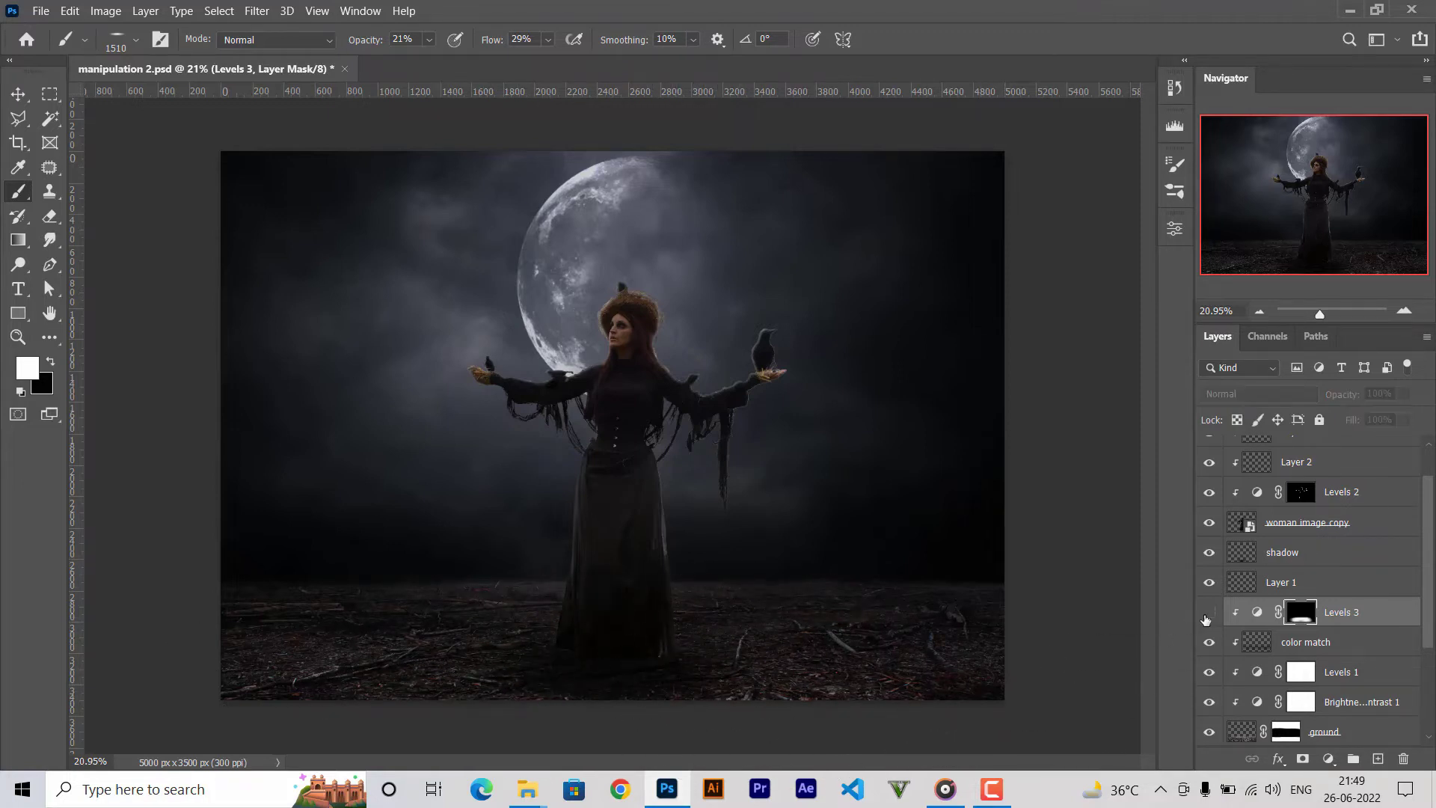
pyautogui.press('x')
pyautogui.press('v')
pyautogui.hotkey('ctrl', 's')
pyautogui.scroll(2, 1308, 524)
pyautogui.click(1302, 451)
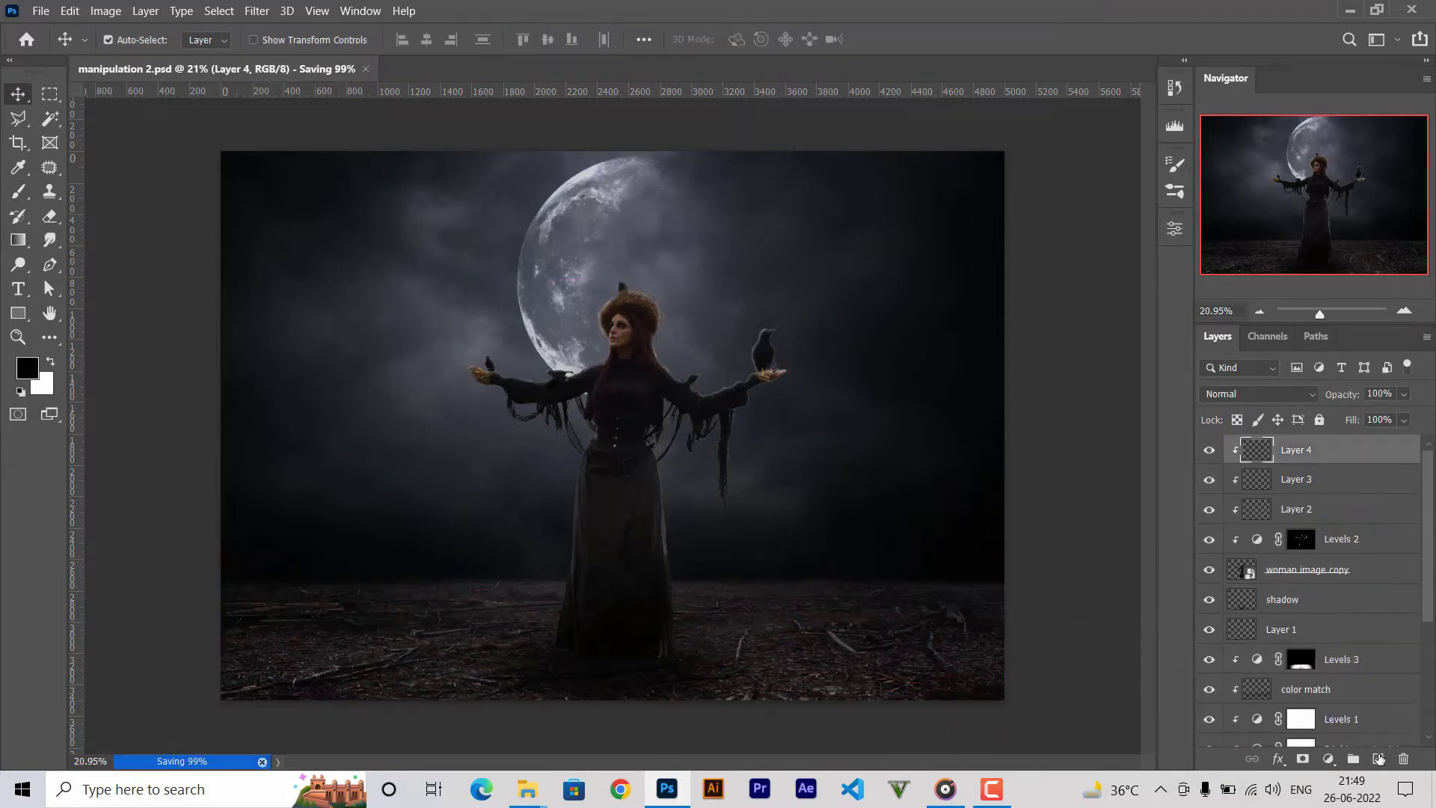
# Place the flying crow photo from the source folder into the composition, scaled down.
pyautogui.click(1379, 759)
pyautogui.moveTo(526, 788)
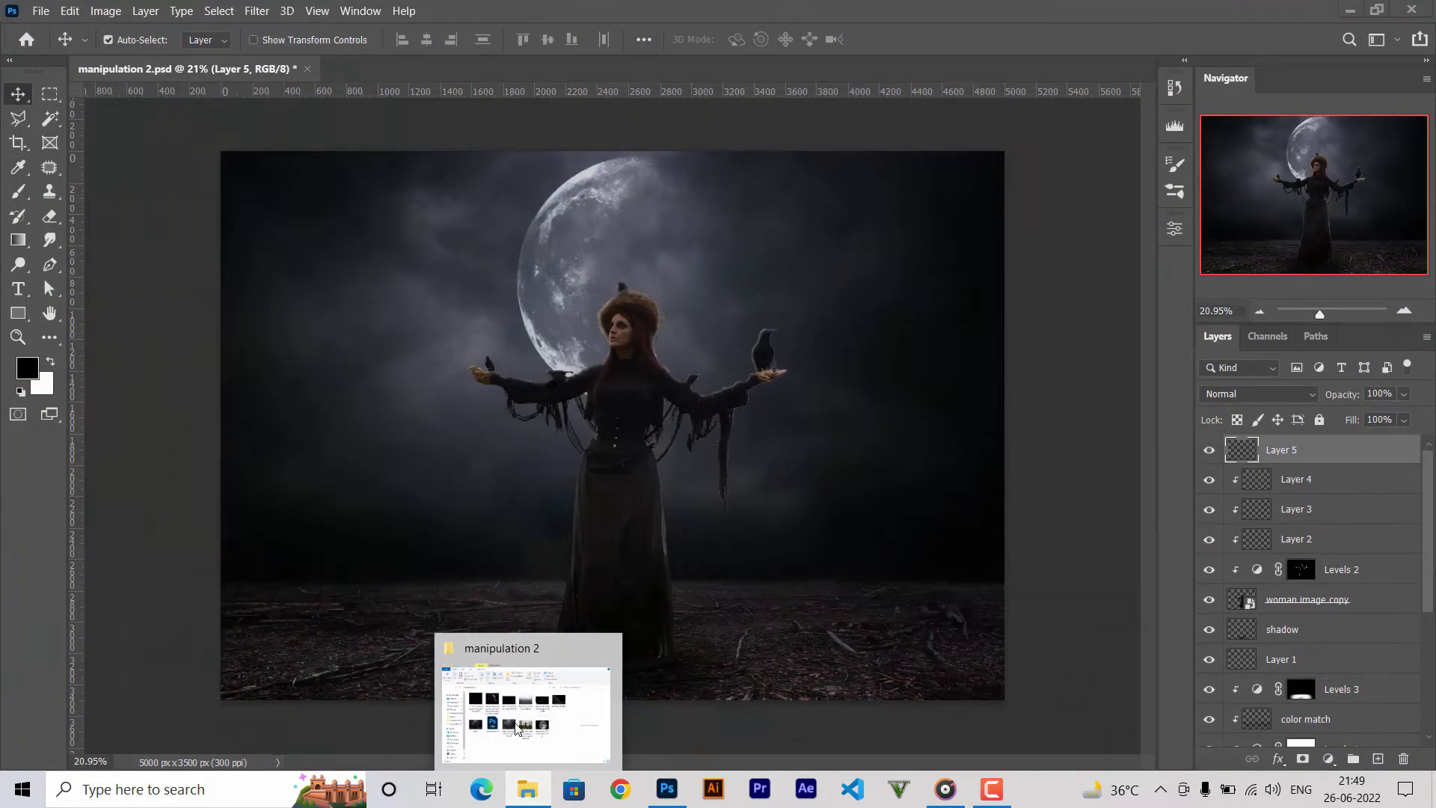
pyautogui.click(534, 705)
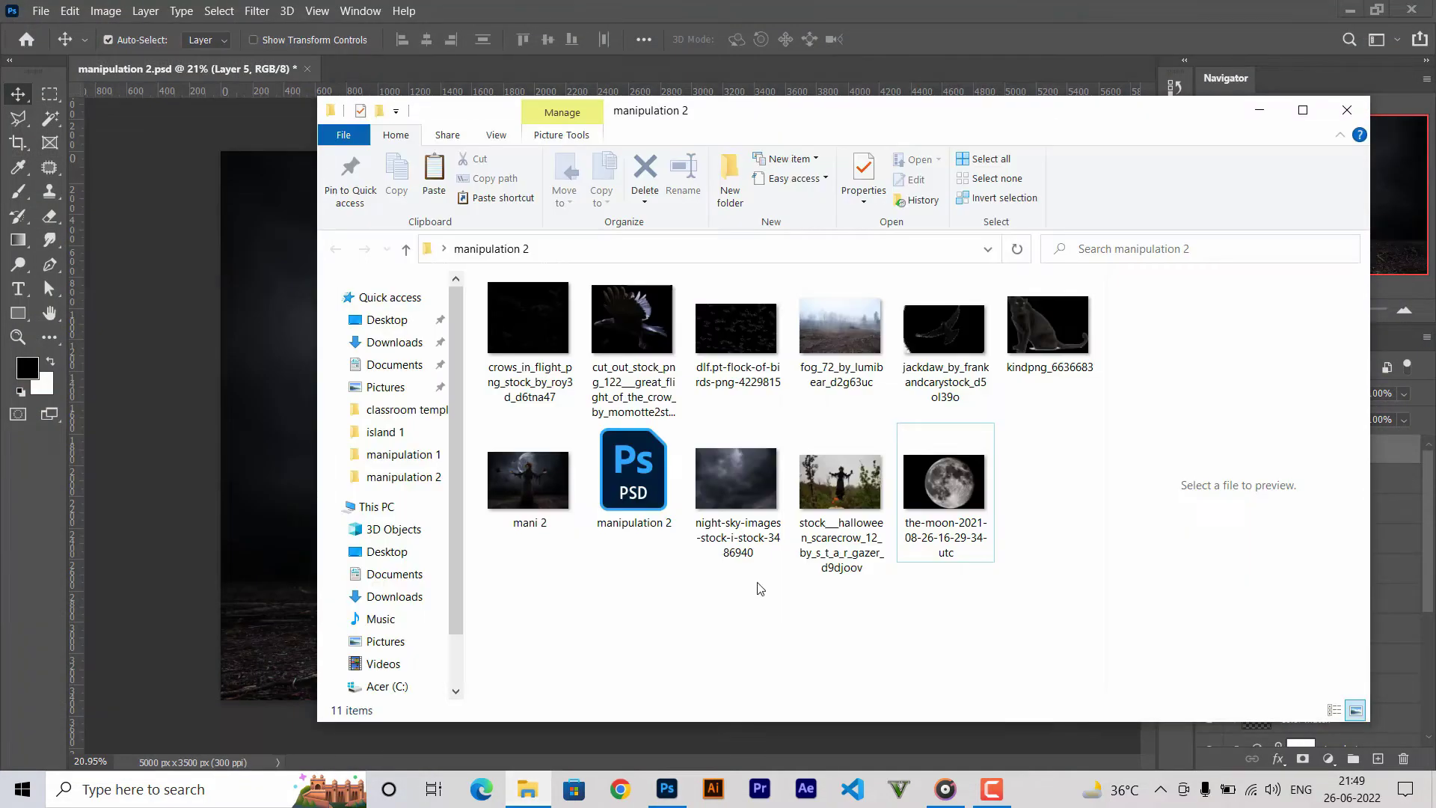
pyautogui.moveTo(632, 318); pyautogui.dragTo(591, 414)
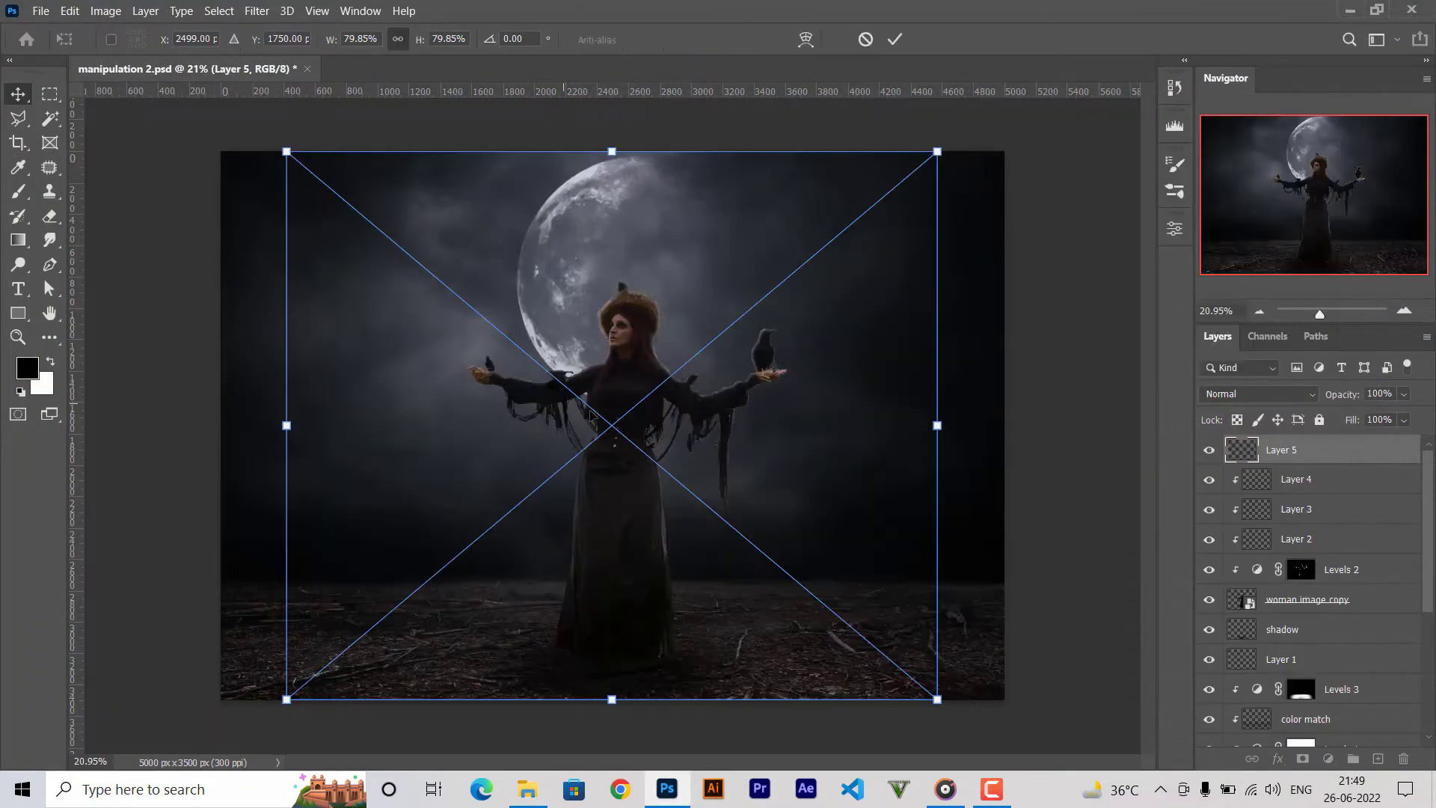
pyautogui.moveTo(937, 699); pyautogui.dragTo(744, 552)
pyautogui.press('Return')
# Rename the placed crow layer 'crow 1'.
pyautogui.rightClick(1286, 449)
pyautogui.click(1107, 343)
pyautogui.doubleClick(1287, 449)
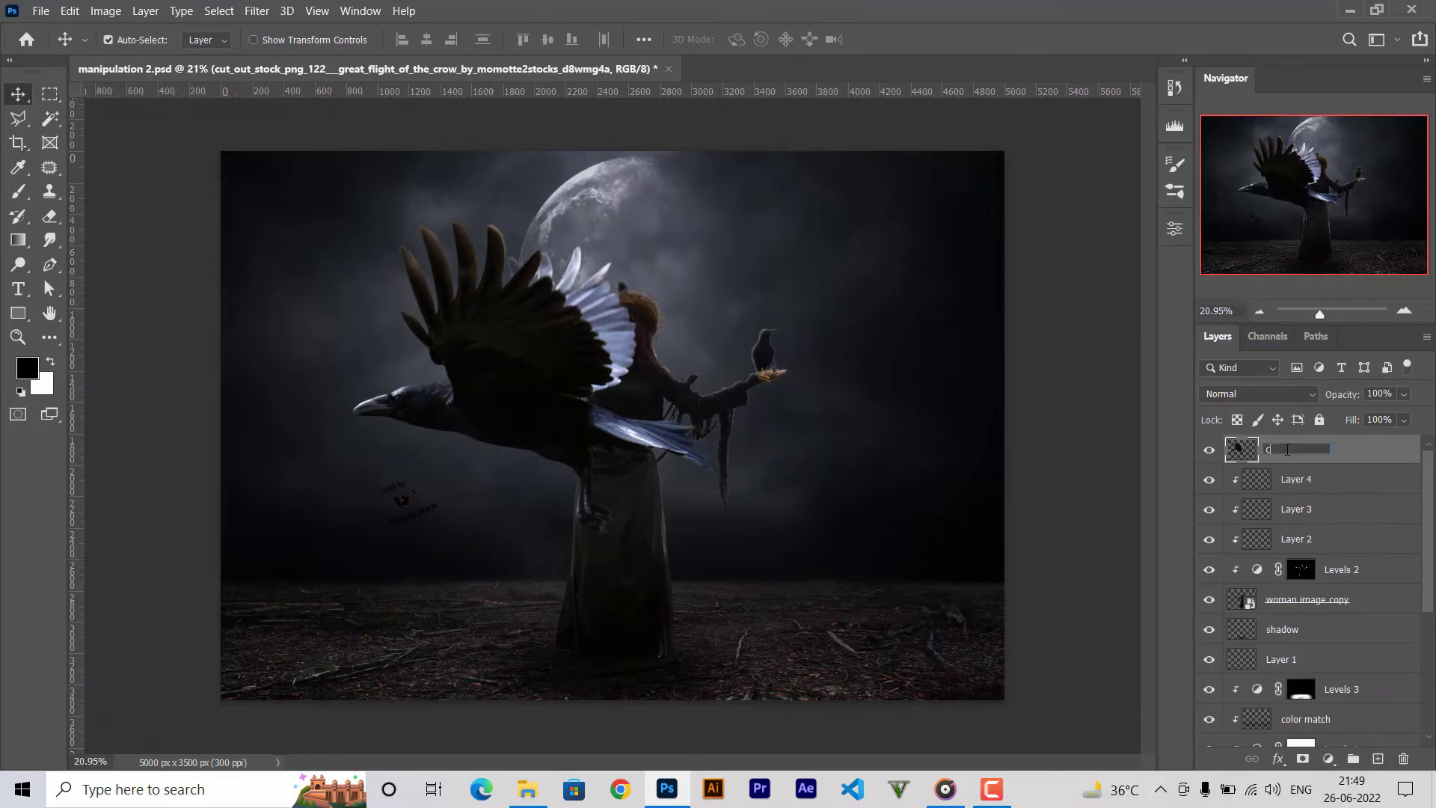
pyautogui.write('row 1')
pyautogui.press('Return')
pyautogui.press('l')
pyautogui.click(324, 515)
pyautogui.click(370, 453)
pyautogui.click(429, 454)
# Shrink the crow, flip it horizontally, move it to the upper-left sky, and add a layer above.
pyautogui.hotkey('ctrl', 't')
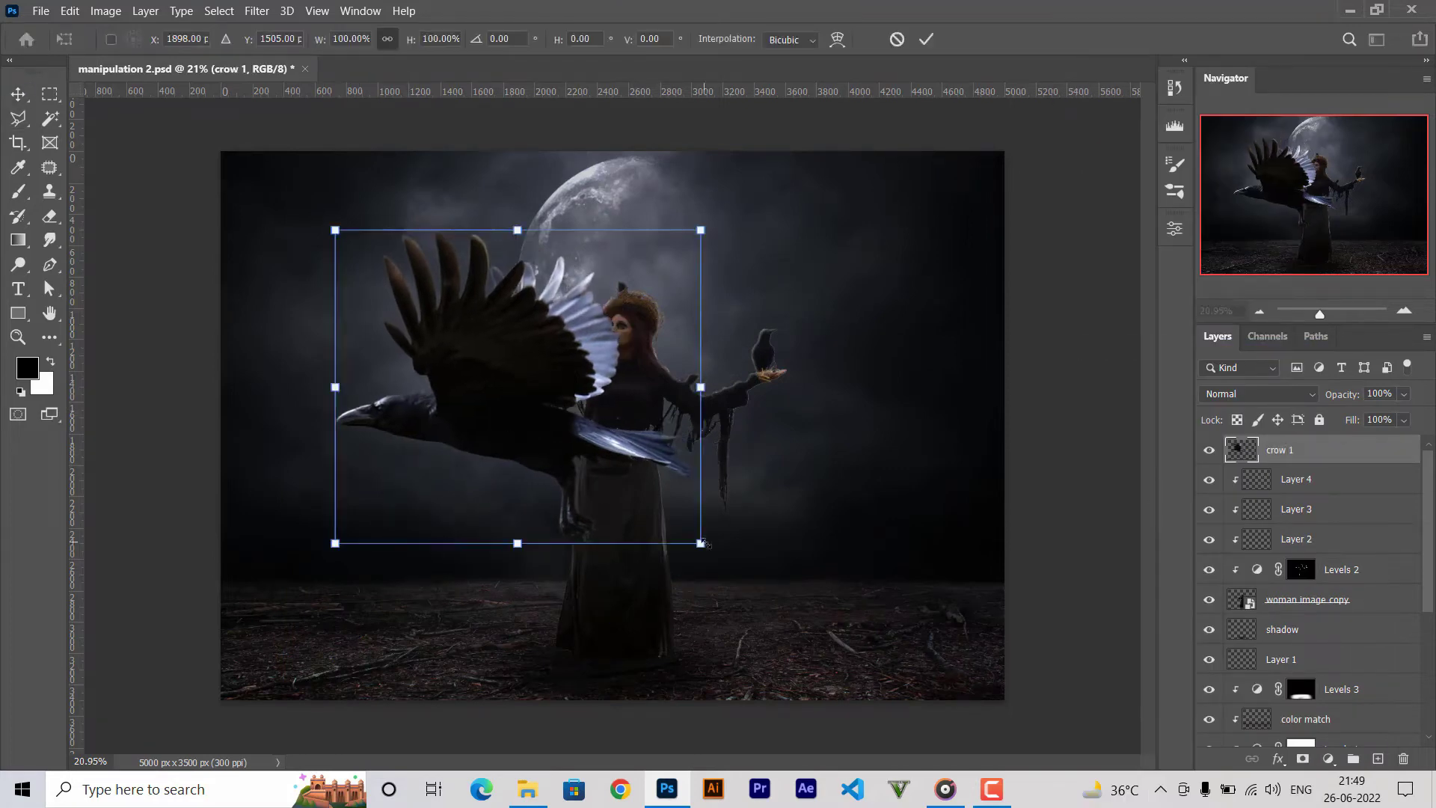
pyautogui.moveTo(336, 240); pyautogui.dragTo(433, 314)
pyautogui.rightClick(642, 442)
pyautogui.click(734, 407)
pyautogui.moveTo(537, 382); pyautogui.dragTo(354, 338)
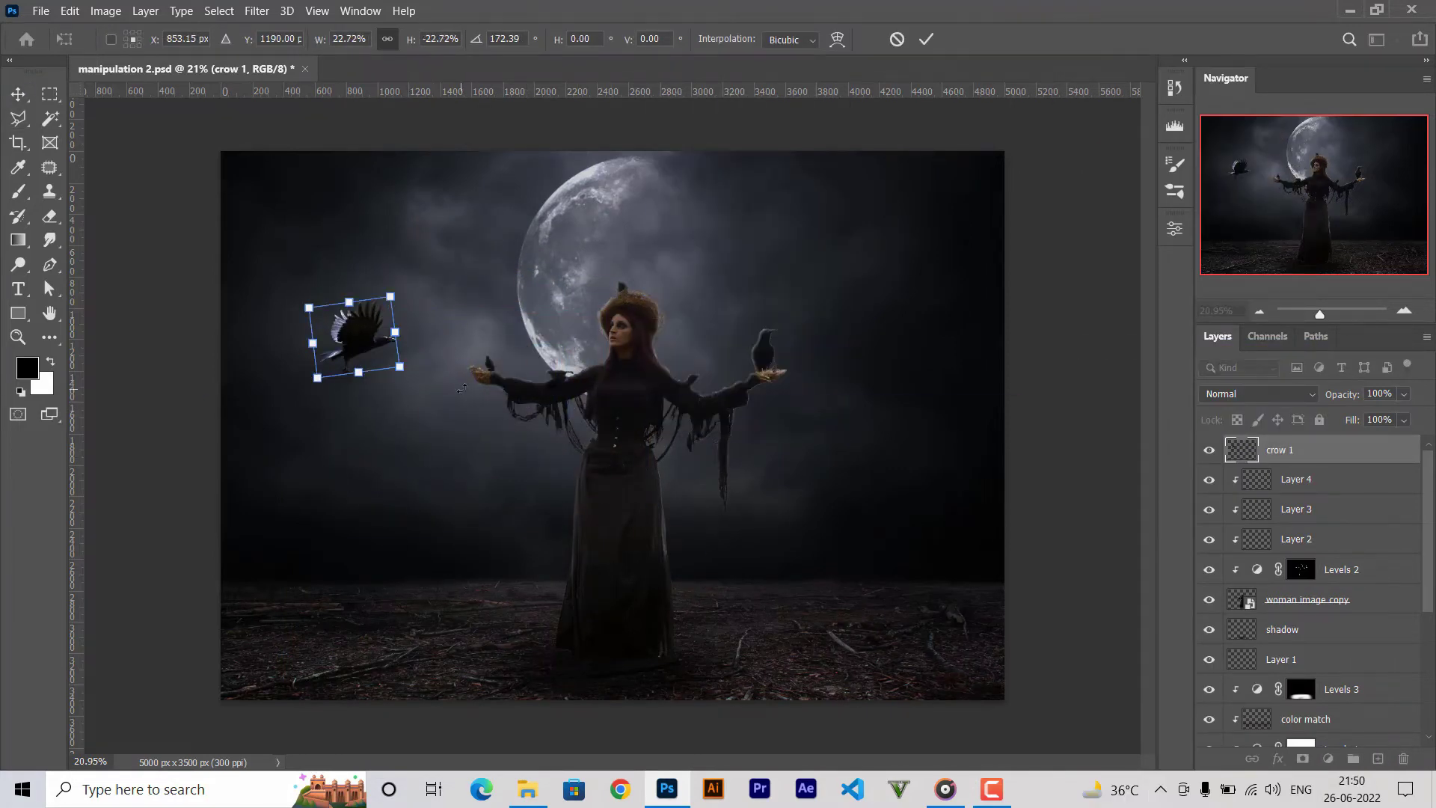
pyautogui.press('Return')
pyautogui.scroll(10, 449, 403)
pyautogui.hotkey('ctrl', 'shift', 'alt', 'n')
# Clip Layer 5 to crow 1 and set up a smaller soft black brush.
pyautogui.keyDown('alt'); pyautogui.click(1296, 456); pyautogui.keyUp('alt')
pyautogui.press('b')
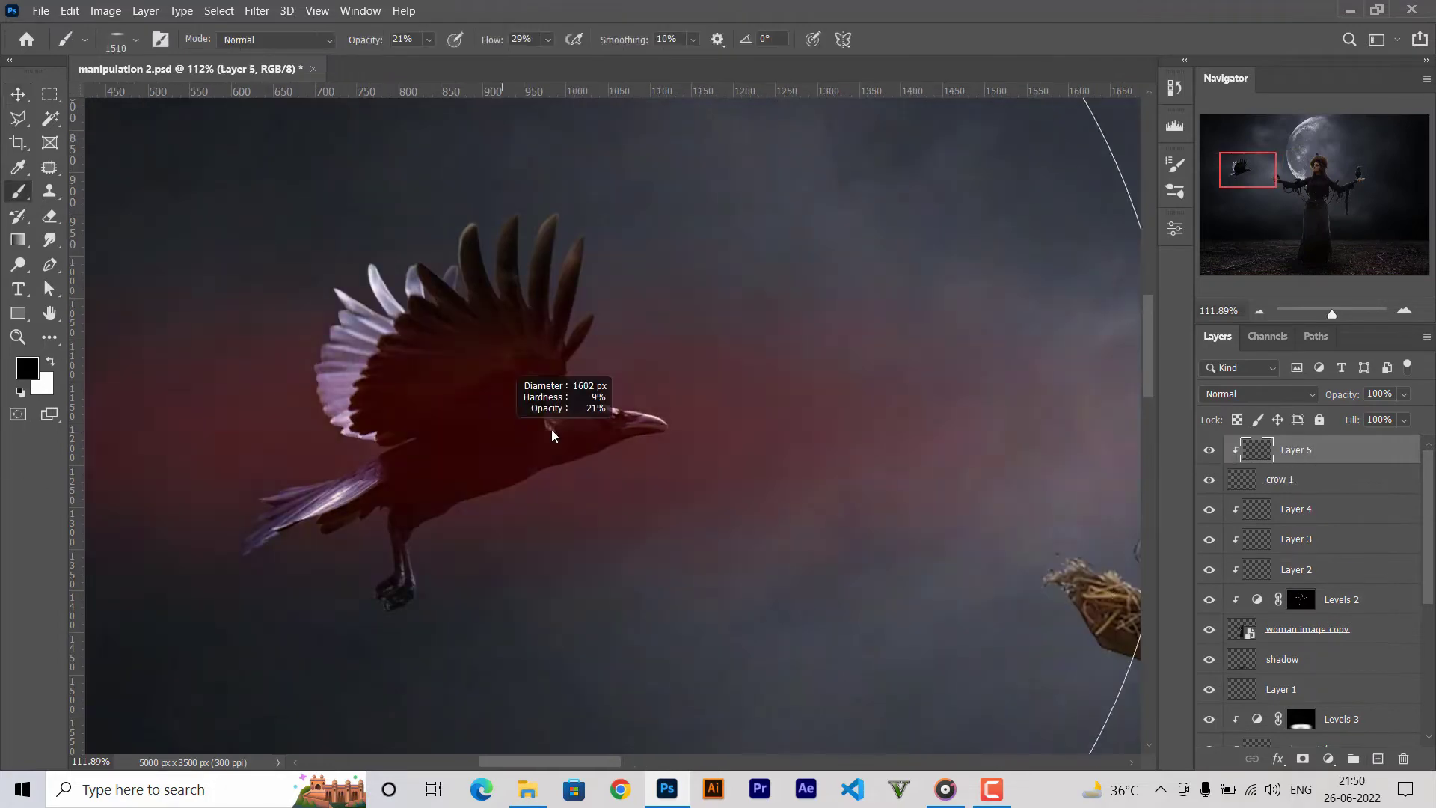
pyautogui.rightClick(553, 419)
pyautogui.moveTo(701, 380); pyautogui.dragTo(685, 380)
pyautogui.press('Return')
pyautogui.scroll(6, 247, 359)
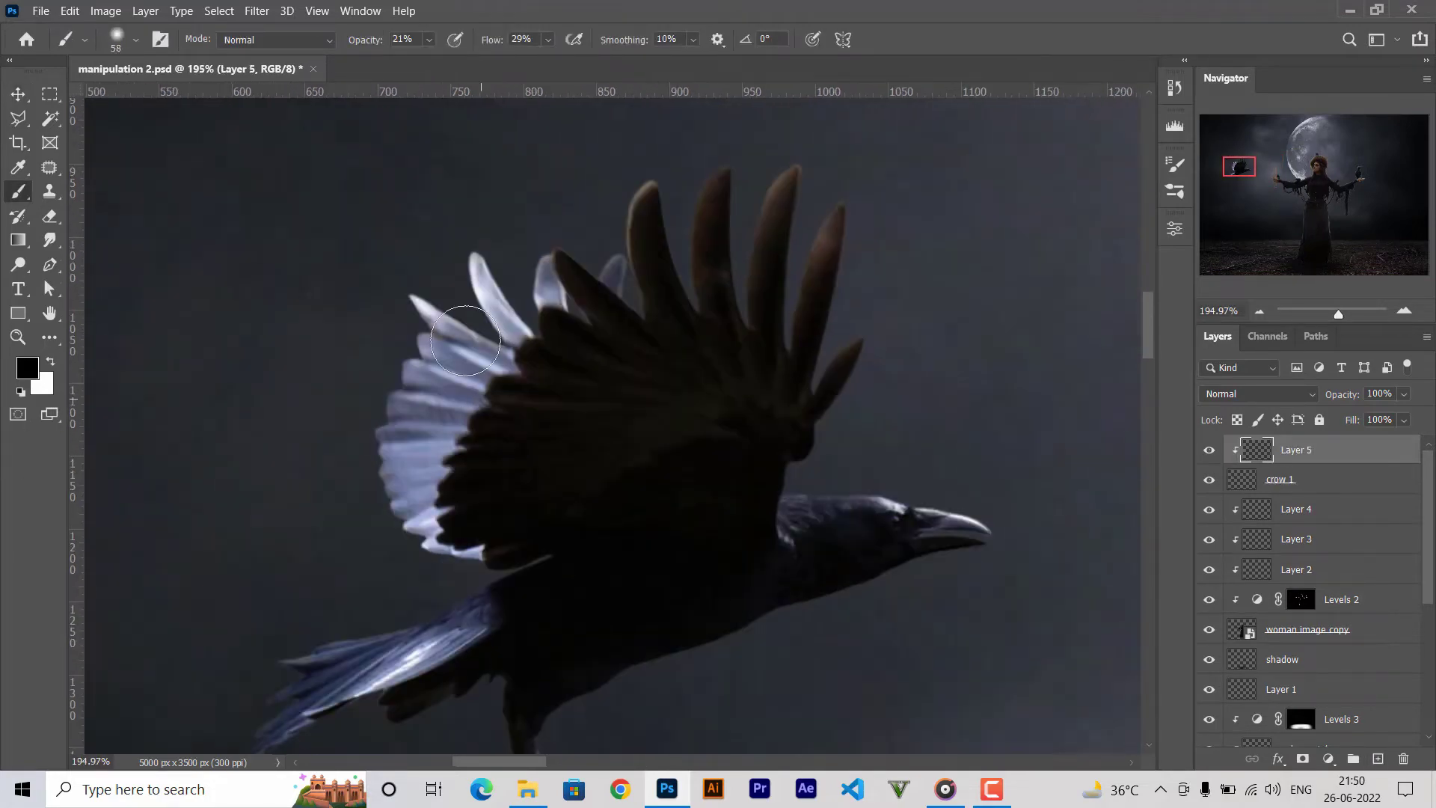
# Darken the bright white highlights on the crow's left and upper wing feathers.
pyautogui.moveTo(431, 336); pyautogui.dragTo(497, 272)
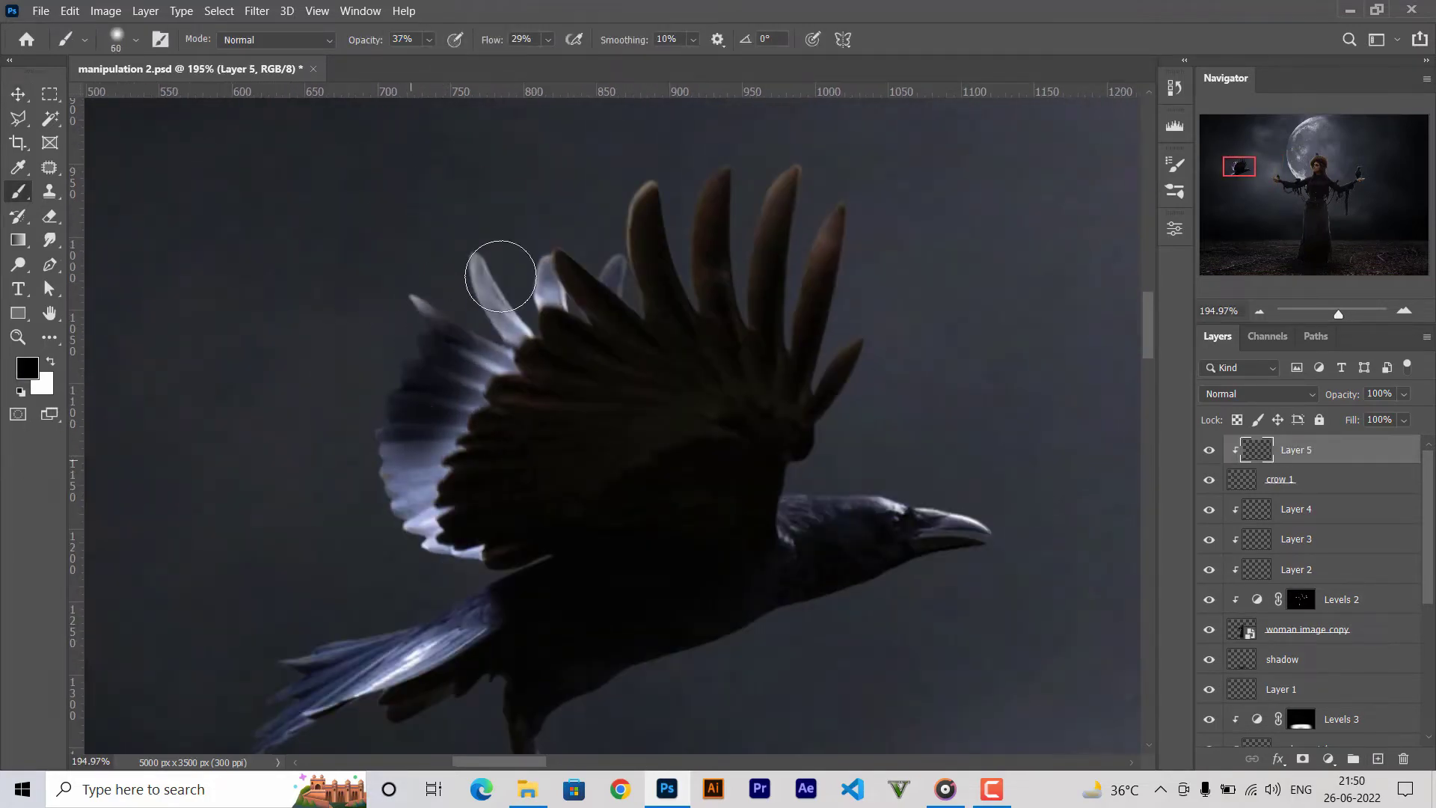
pyautogui.scroll(3, 551, 411)
pyautogui.press('[')
pyautogui.press('[')
pyautogui.moveTo(551, 410)
pyautogui.mouseDown()
pyautogui.moveTo(391, 471)
pyautogui.moveTo(457, 540)
pyautogui.moveTo(372, 382)
pyautogui.moveTo(481, 455)
pyautogui.moveTo(324, 516)
pyautogui.moveTo(440, 516)
pyautogui.mouseUp()
pyautogui.press('[')
pyautogui.press('[')
pyautogui.scroll(-5, 440, 516)
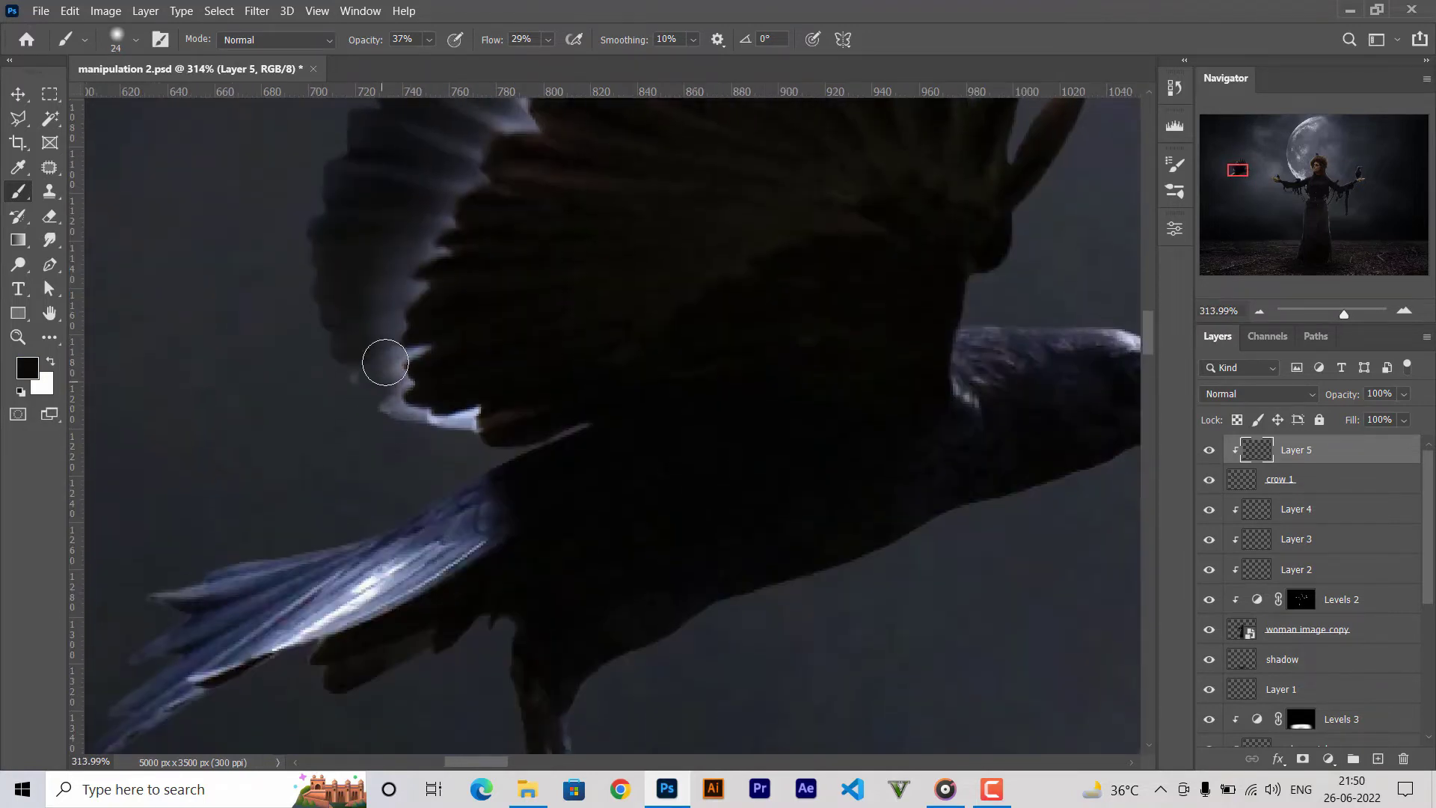
pyautogui.moveTo(385, 362); pyautogui.dragTo(448, 421)
pyautogui.scroll(2, 556, 275)
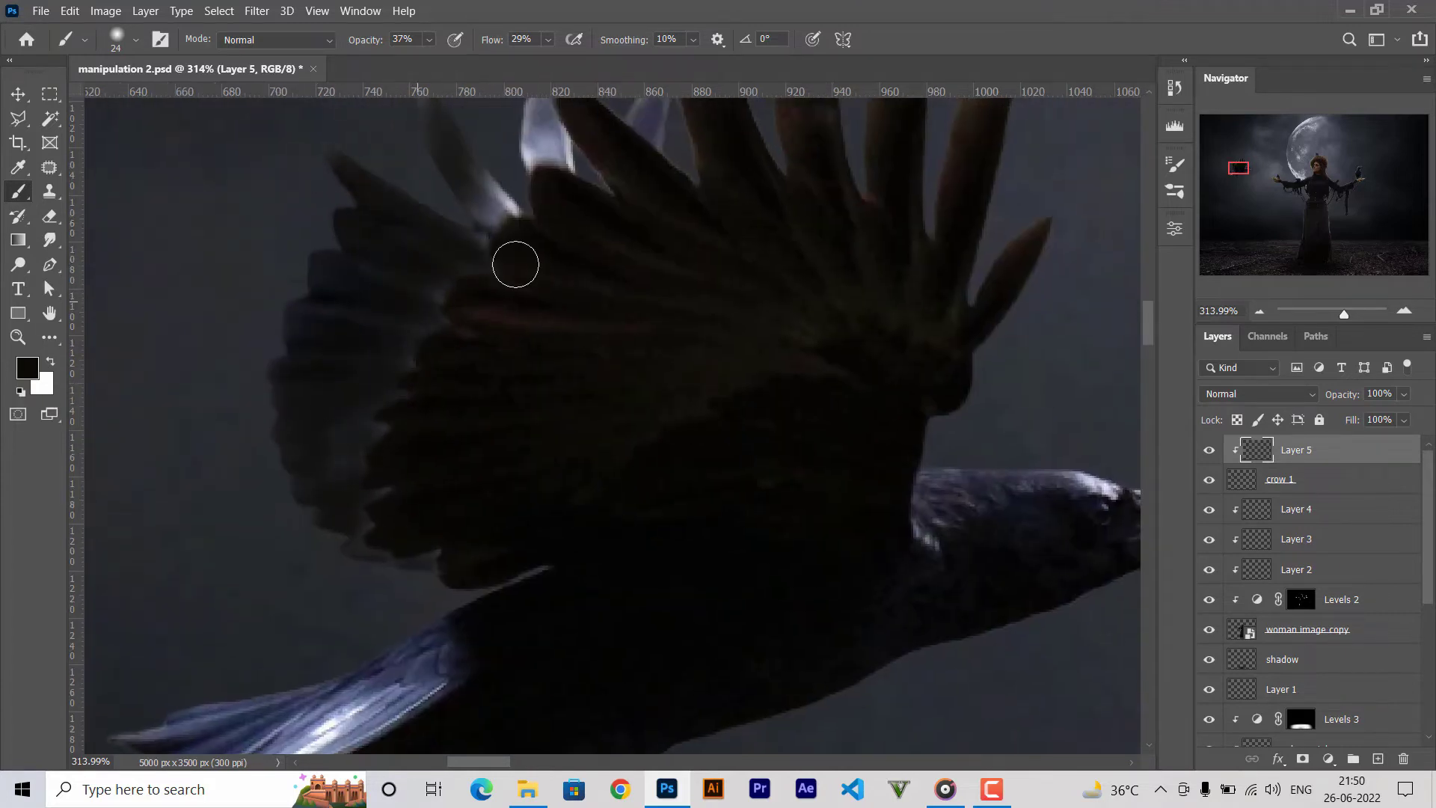
pyautogui.moveTo(515, 264)
pyautogui.mouseDown()
pyautogui.moveTo(519, 193)
pyautogui.moveTo(457, 381)
pyautogui.mouseUp()
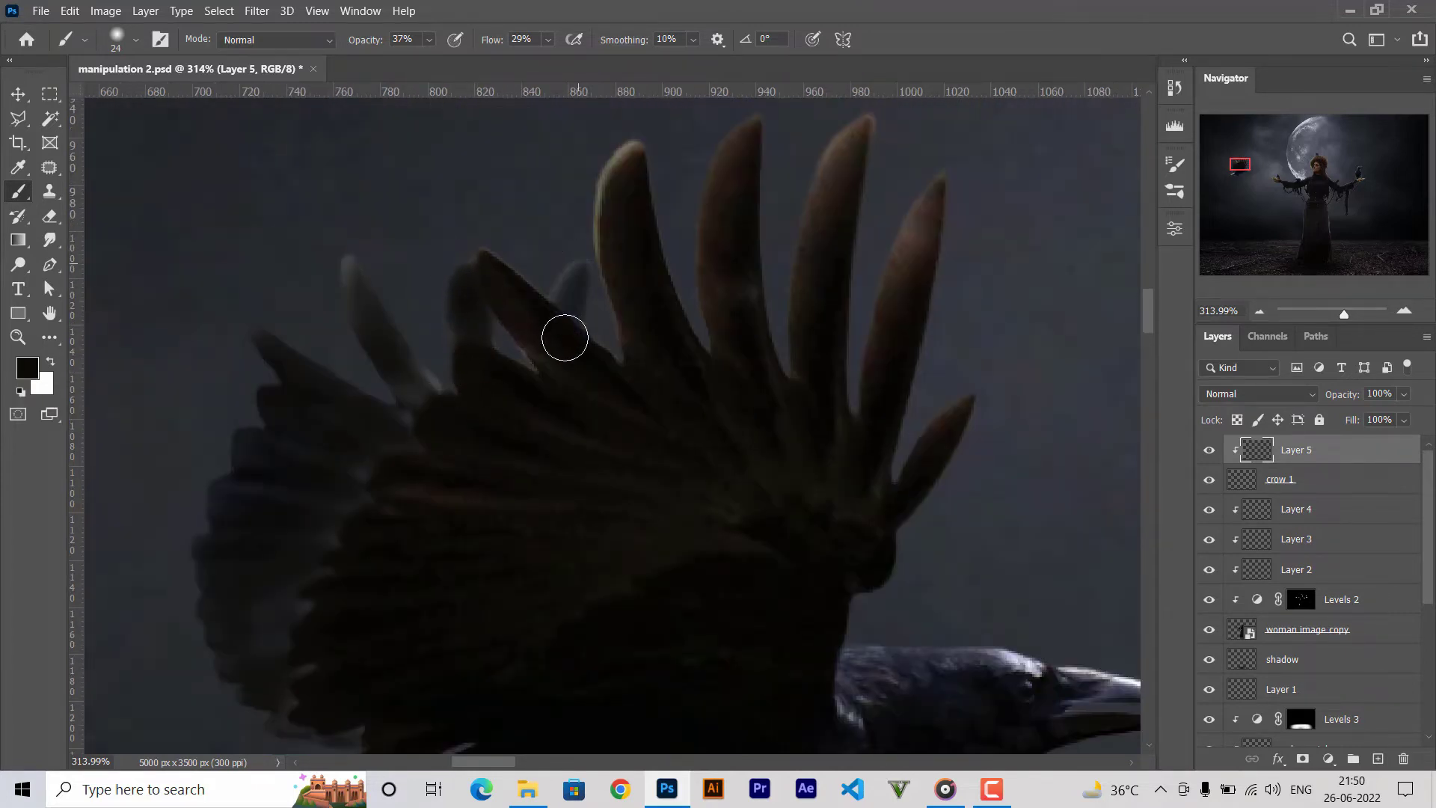
# Darken the lower wing feathers, add a new layer at the top of the stack, and save.
pyautogui.scroll(-3, 346, 561)
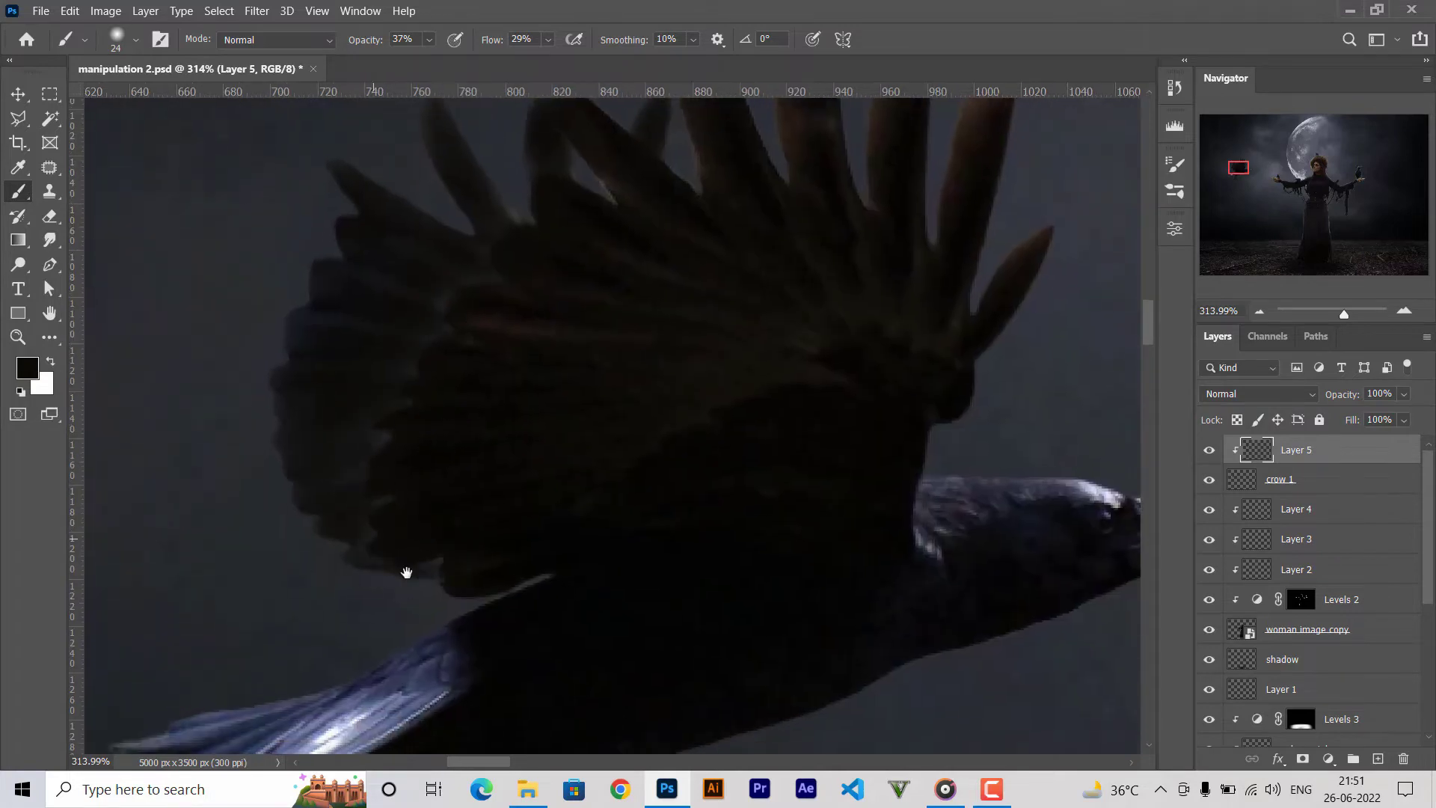
pyautogui.moveTo(407, 572); pyautogui.dragTo(642, 277)
pyautogui.moveTo(648, 382)
pyautogui.mouseDown()
pyautogui.moveTo(362, 452)
pyautogui.moveTo(667, 379)
pyautogui.moveTo(297, 583)
pyautogui.mouseUp()
pyautogui.hotkey('ctrl', 'shift', 'alt', 'n')
pyautogui.scroll(-5, 342, 567)
pyautogui.scroll(-4, 342, 568)
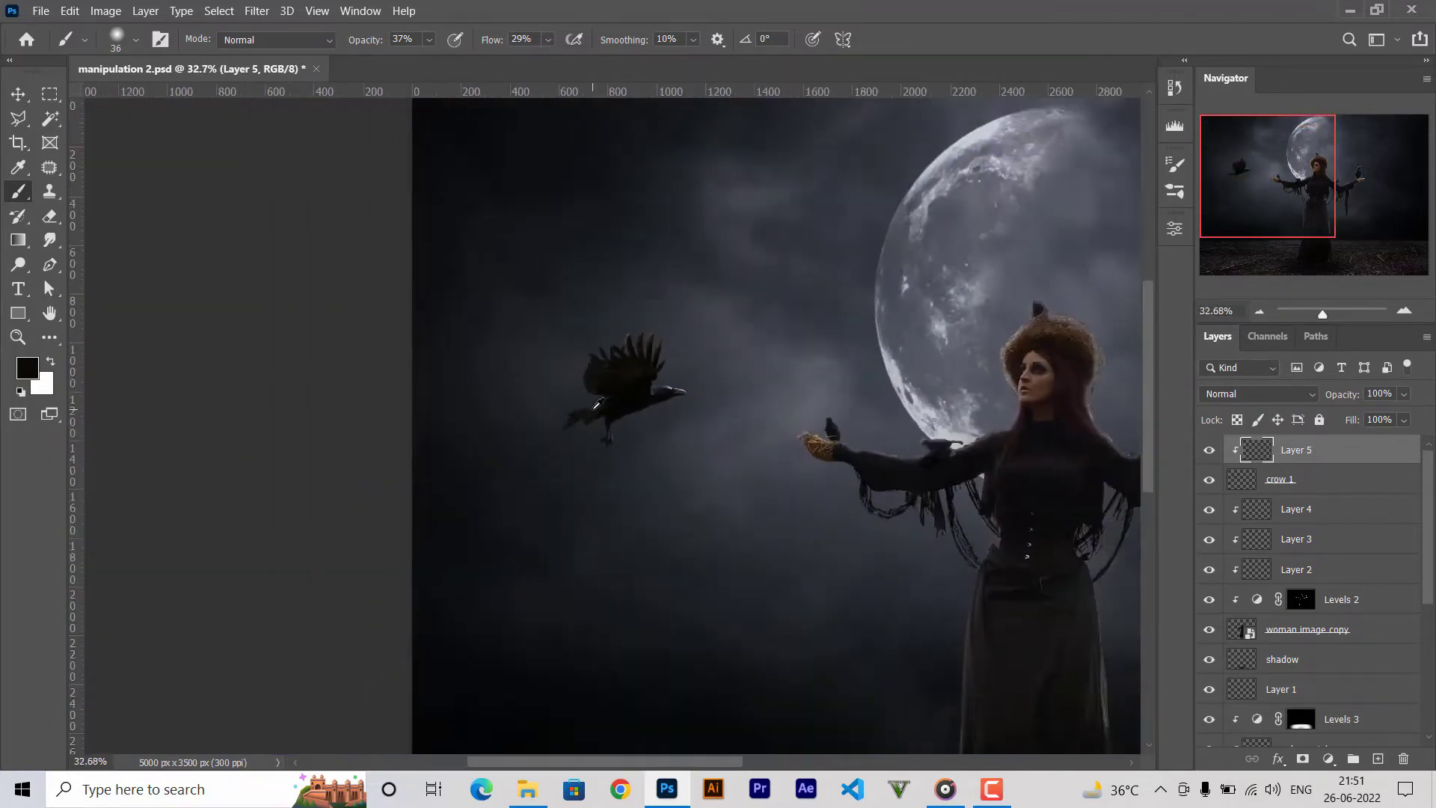
pyautogui.scroll(-2, 342, 568)
pyautogui.hotkey('ctrl', 's')
# Add a clipped Levels 4 layer, then a clipped Layer 6 above it, with white as the paint colour.
pyautogui.click(1328, 758)
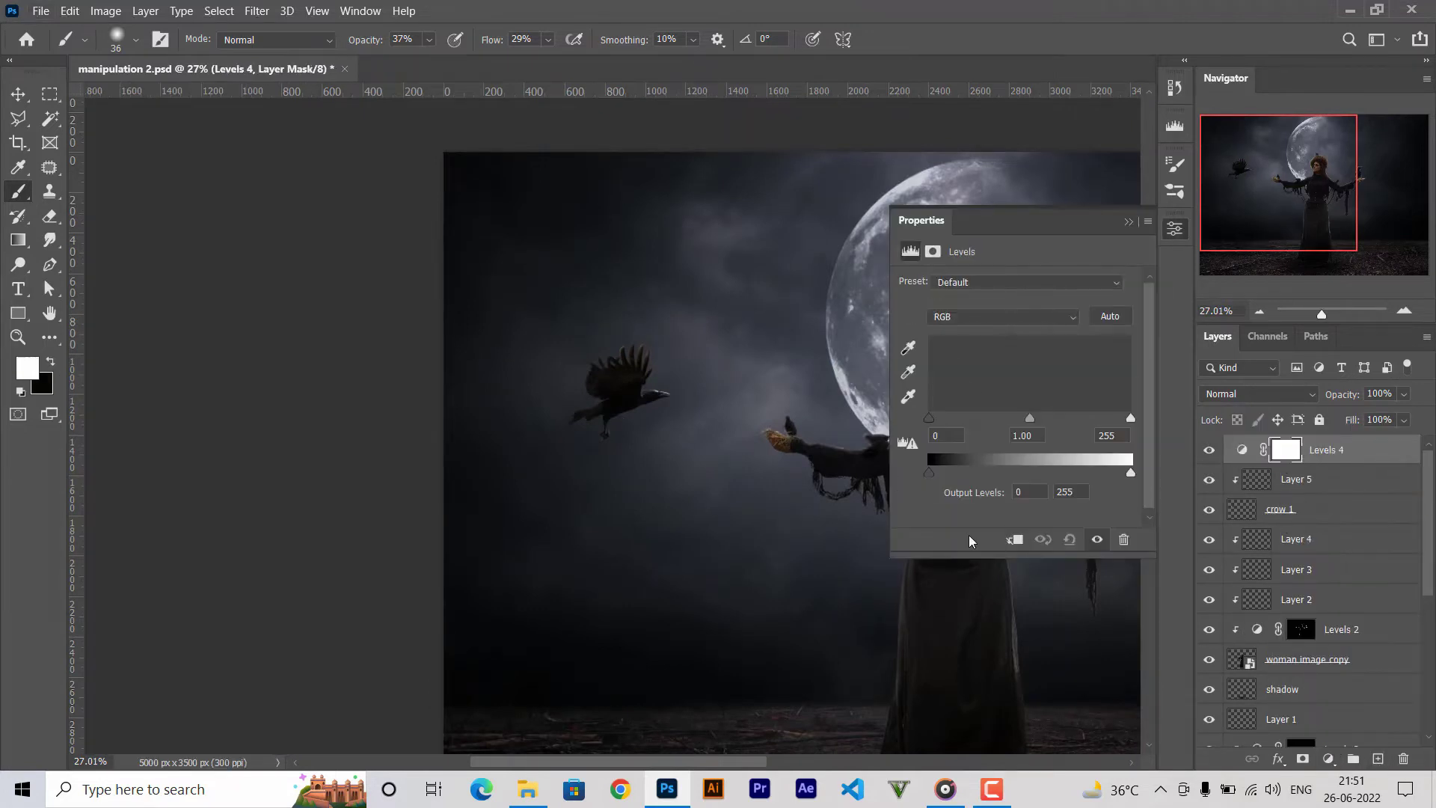
pyautogui.click(1317, 497)
pyautogui.click(1128, 221)
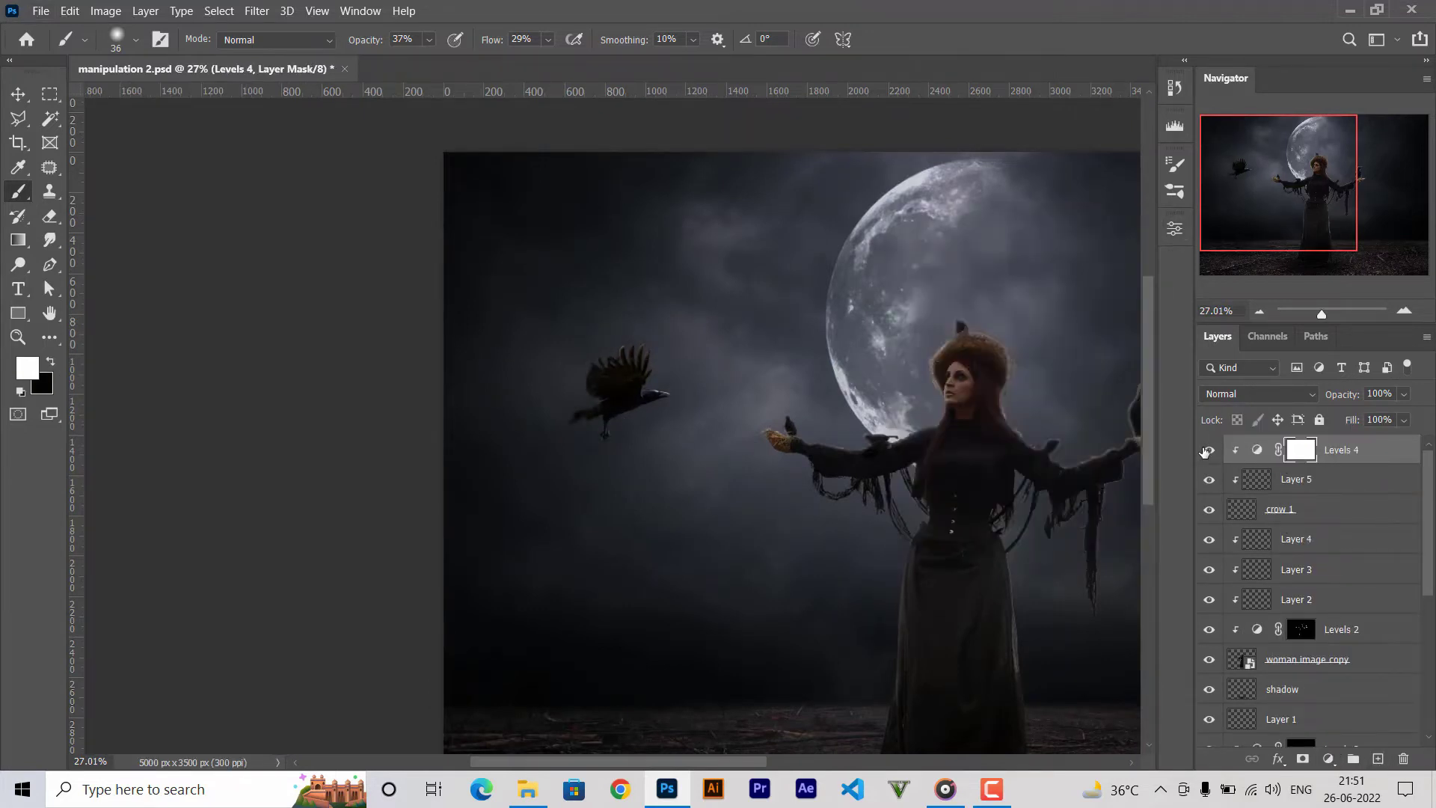
pyautogui.hotkey('ctrl', 'shift', 'alt', 'n')
pyautogui.press('x')
pyautogui.scroll(10, 524, 406)
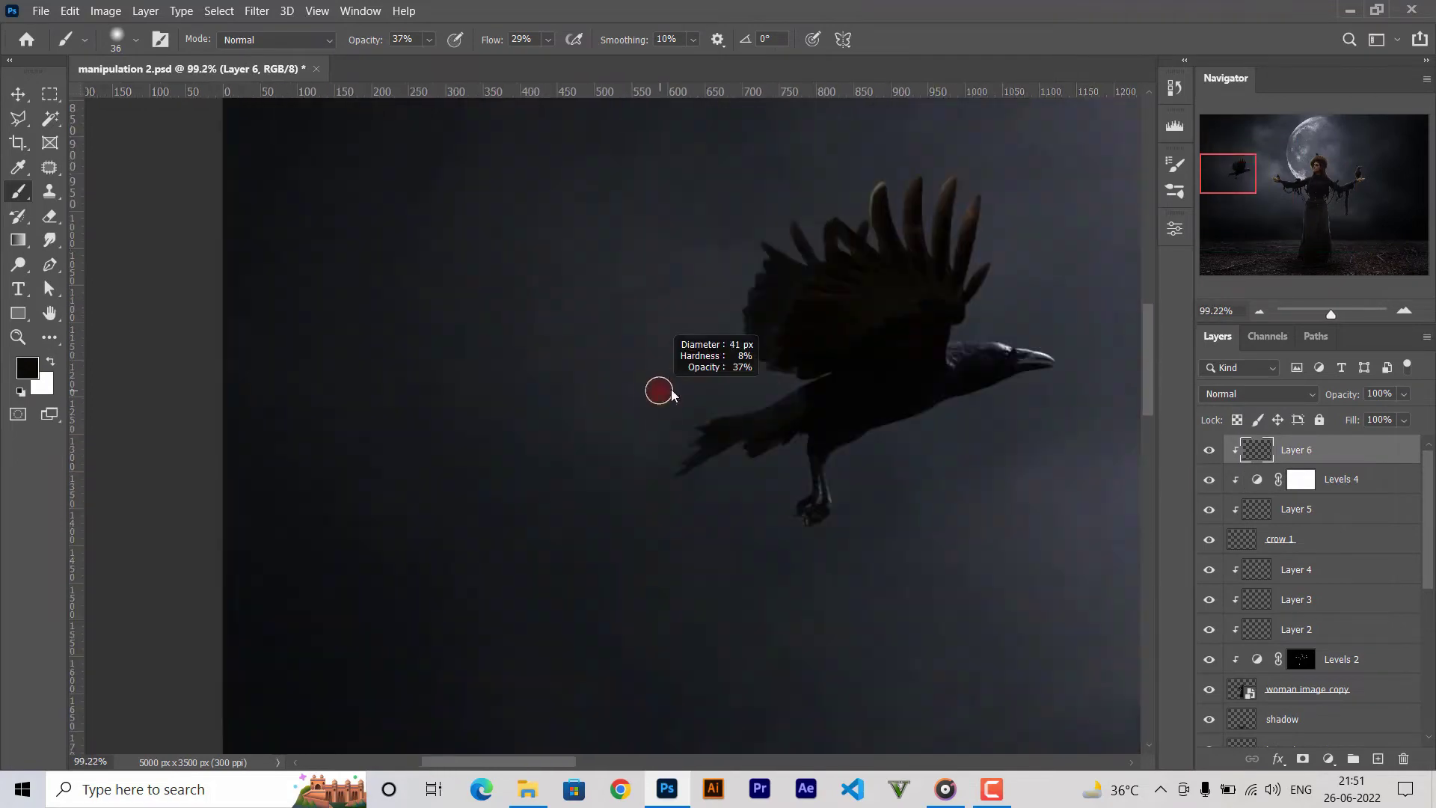
pyautogui.press('x')
# Paint soft white light along the flying crow's lower wing edge and an upper feather.
pyautogui.scroll(5, 807, 323)
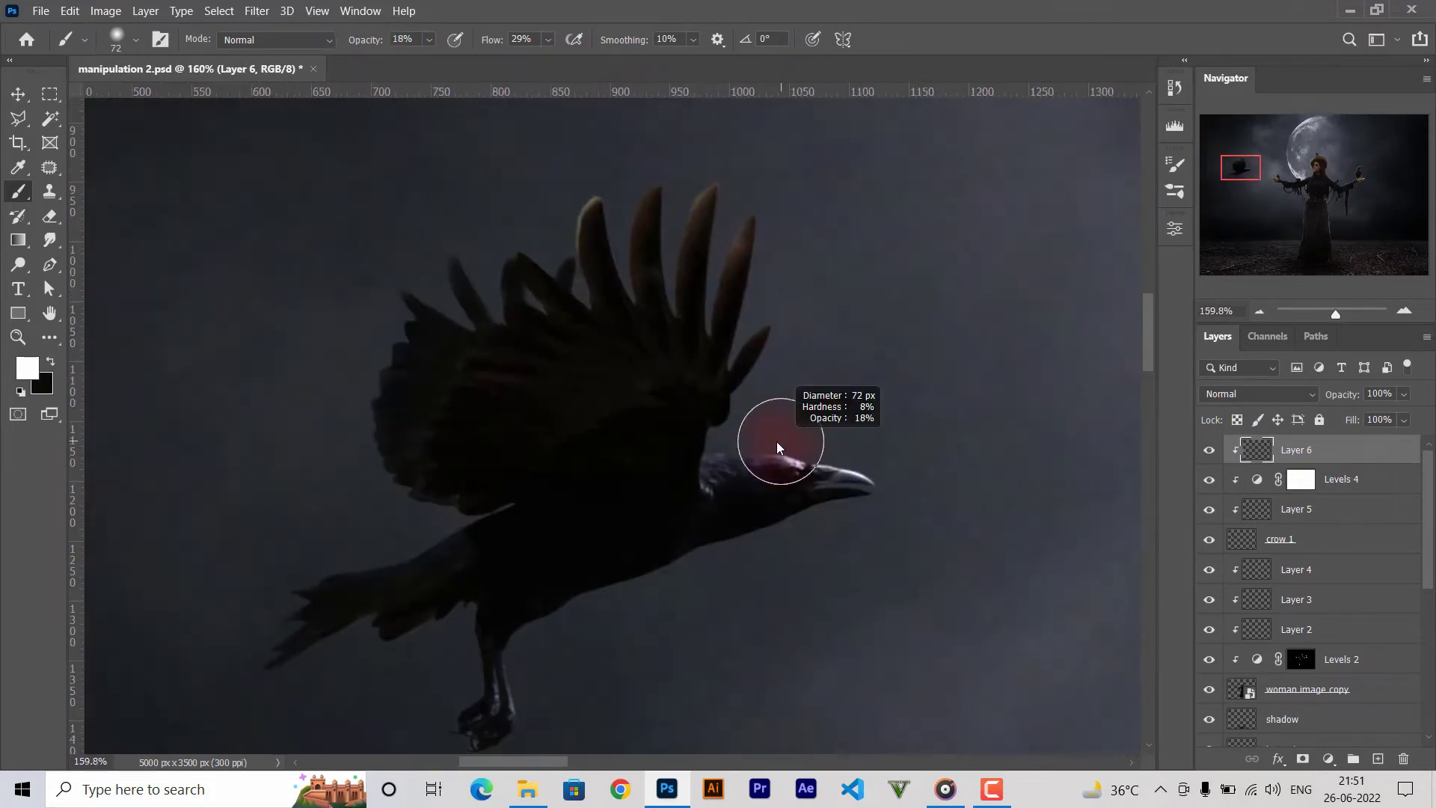
pyautogui.scroll(3, 439, 526)
pyautogui.moveTo(599, 445); pyautogui.dragTo(195, 616)
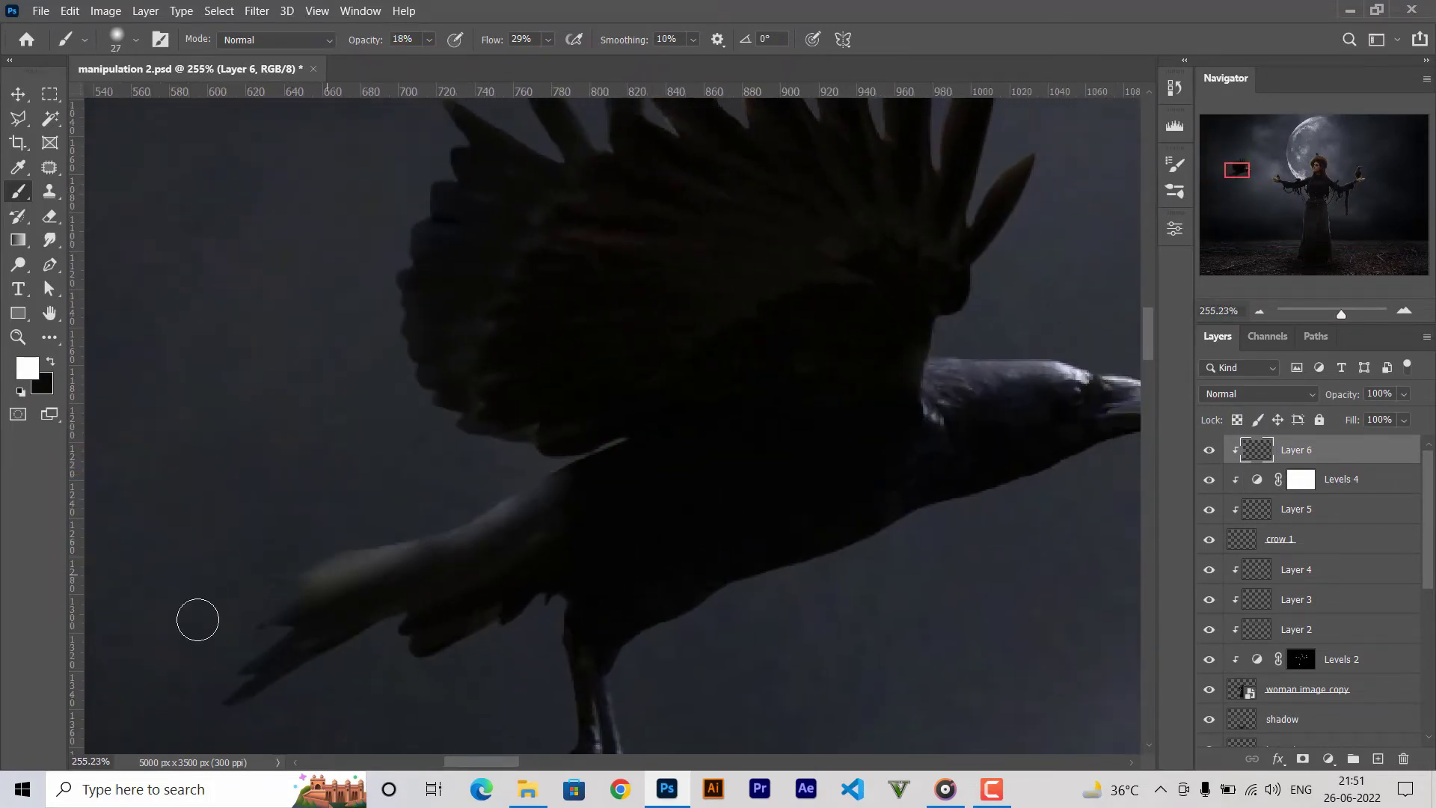
pyautogui.moveTo(516, 497); pyautogui.dragTo(289, 625)
pyautogui.scroll(2, 654, 397)
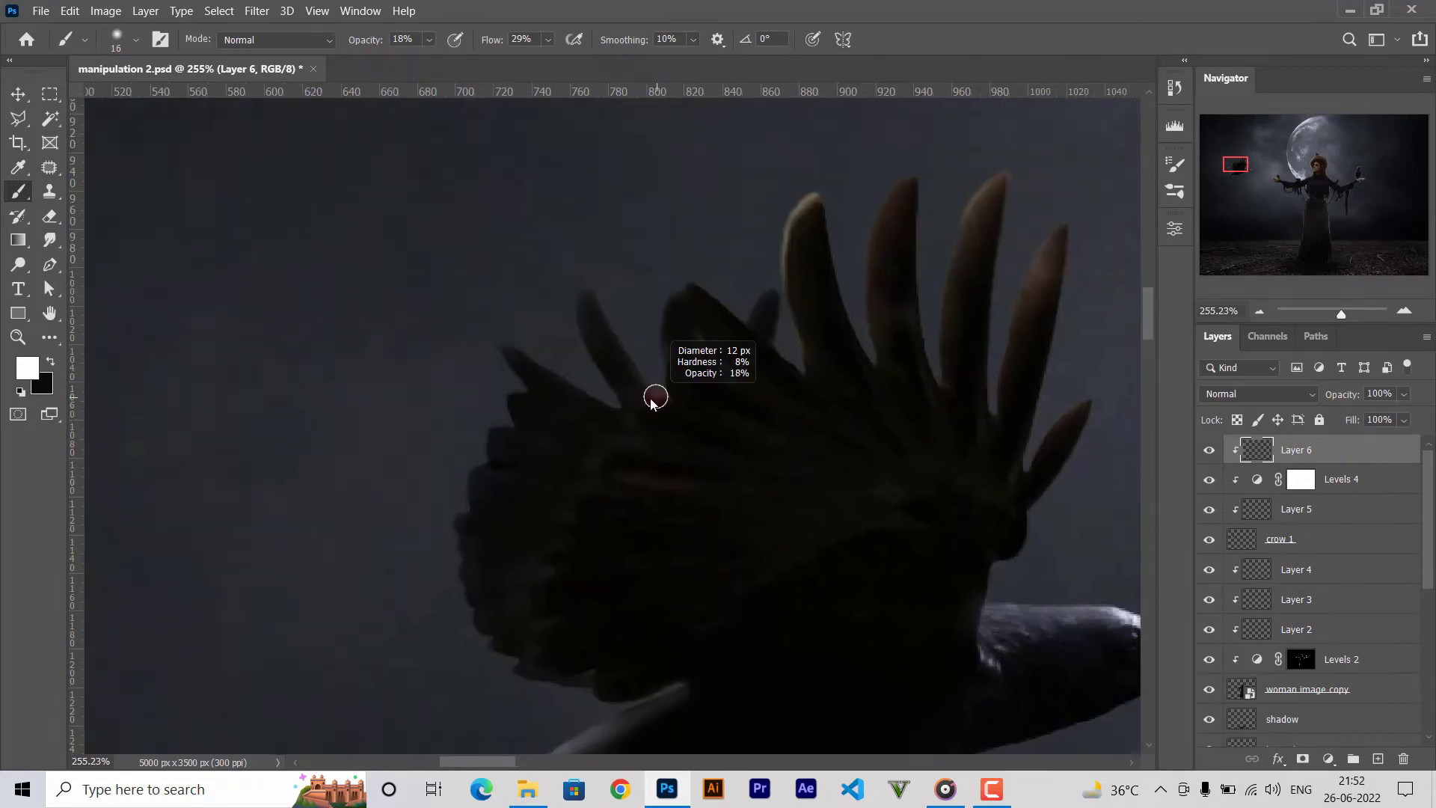
pyautogui.moveTo(558, 239); pyautogui.dragTo(622, 385)
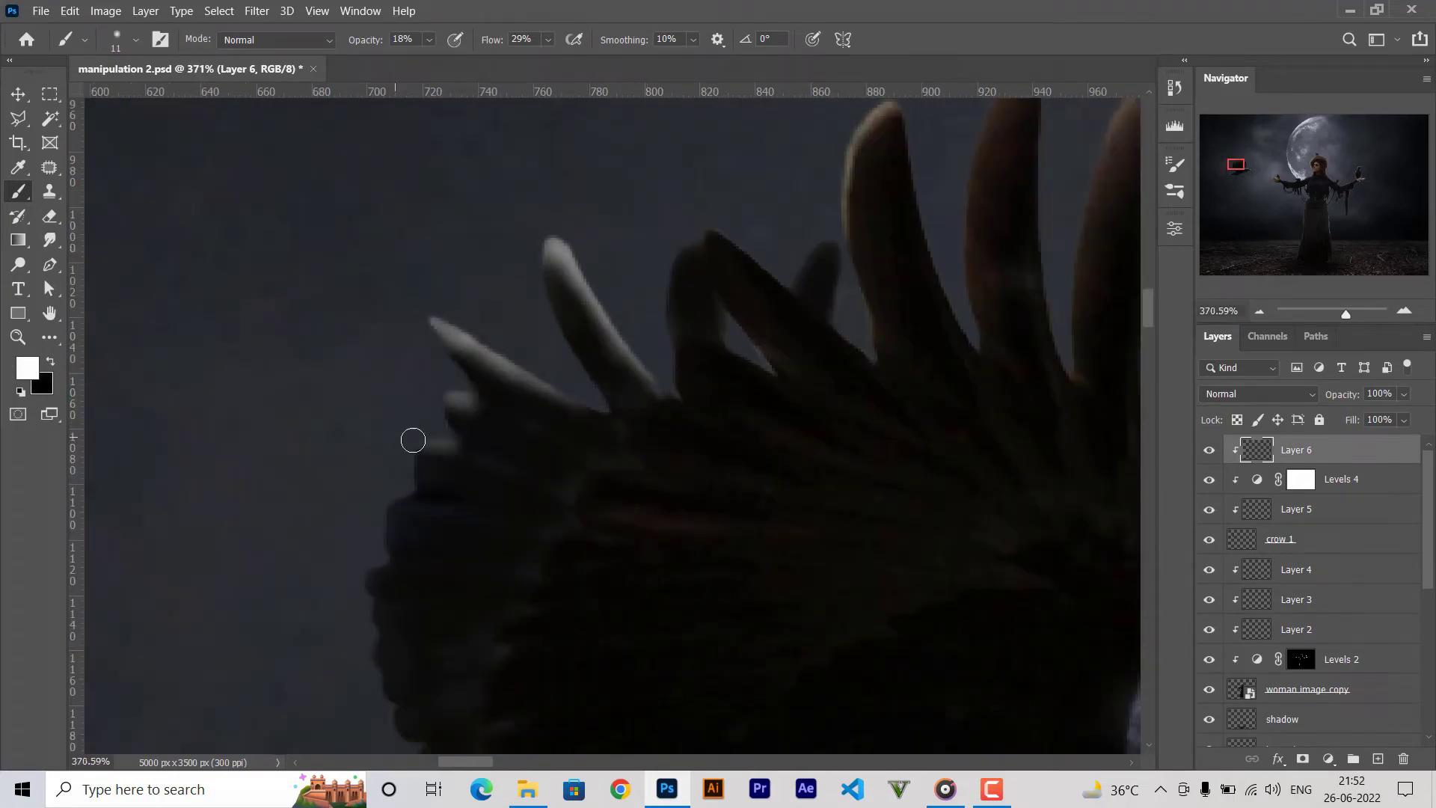
# Pan along the wing feathers to review the rim light and save the document.
pyautogui.scroll(-3, 393, 617)
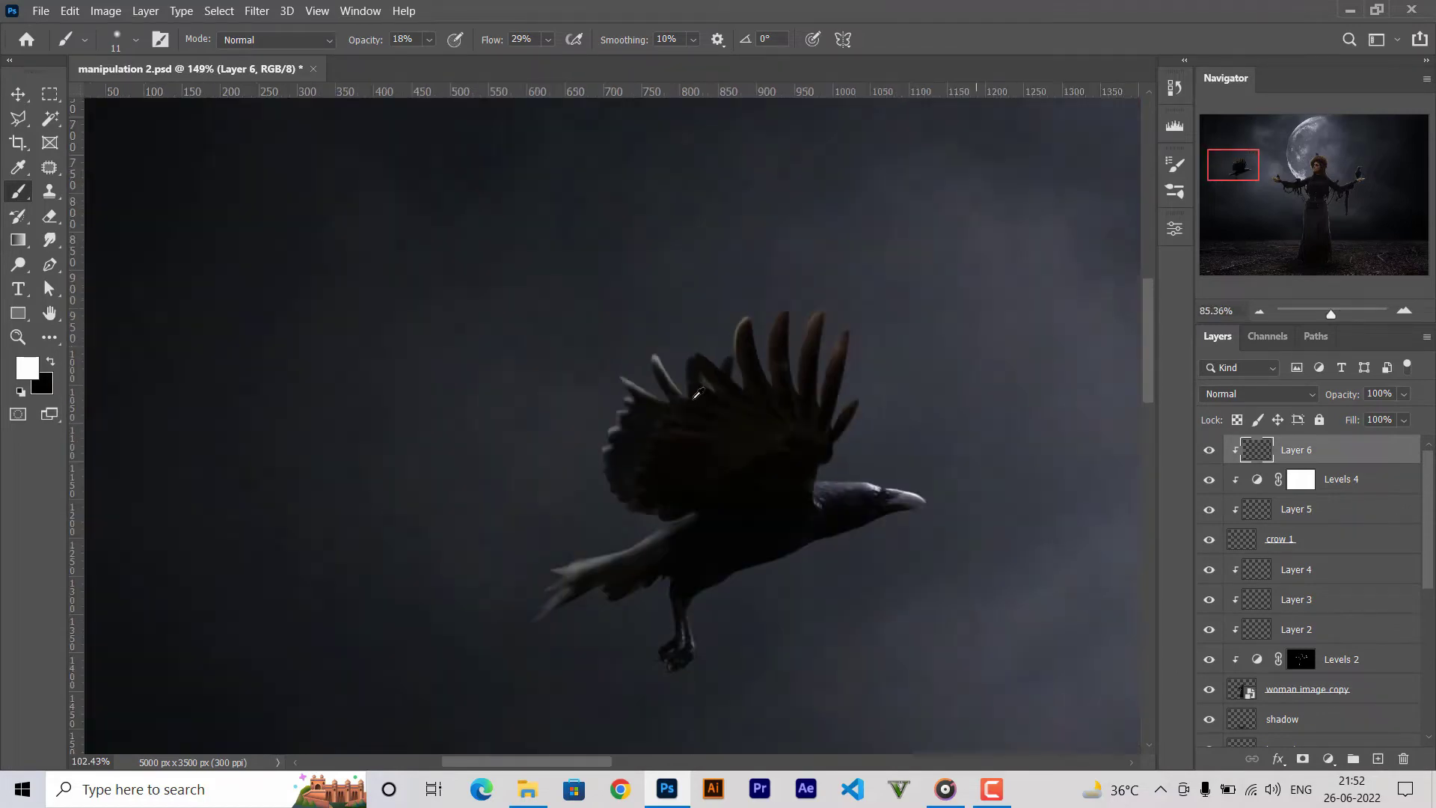
pyautogui.scroll(2, 697, 360)
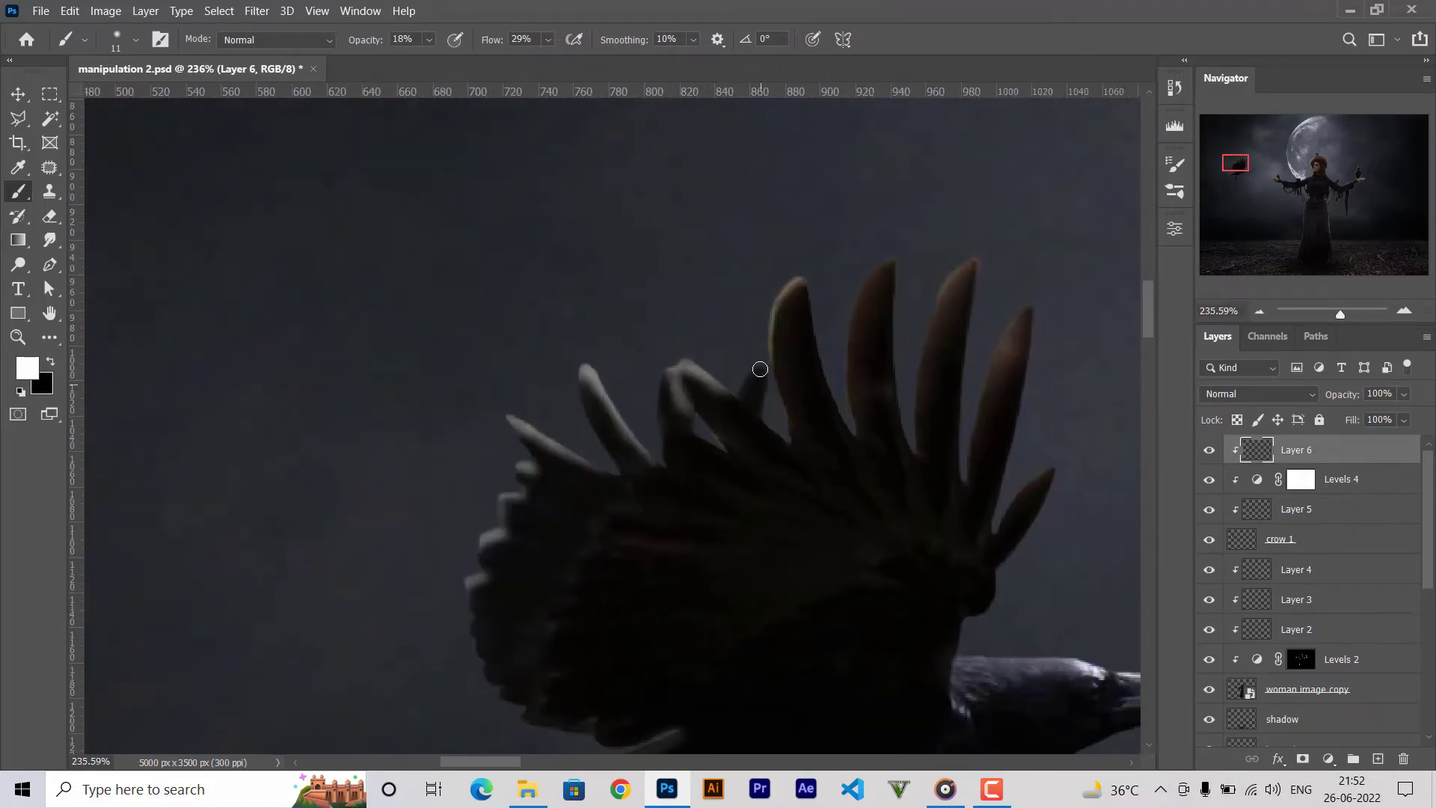
pyautogui.moveTo(818, 368); pyautogui.dragTo(496, 368)
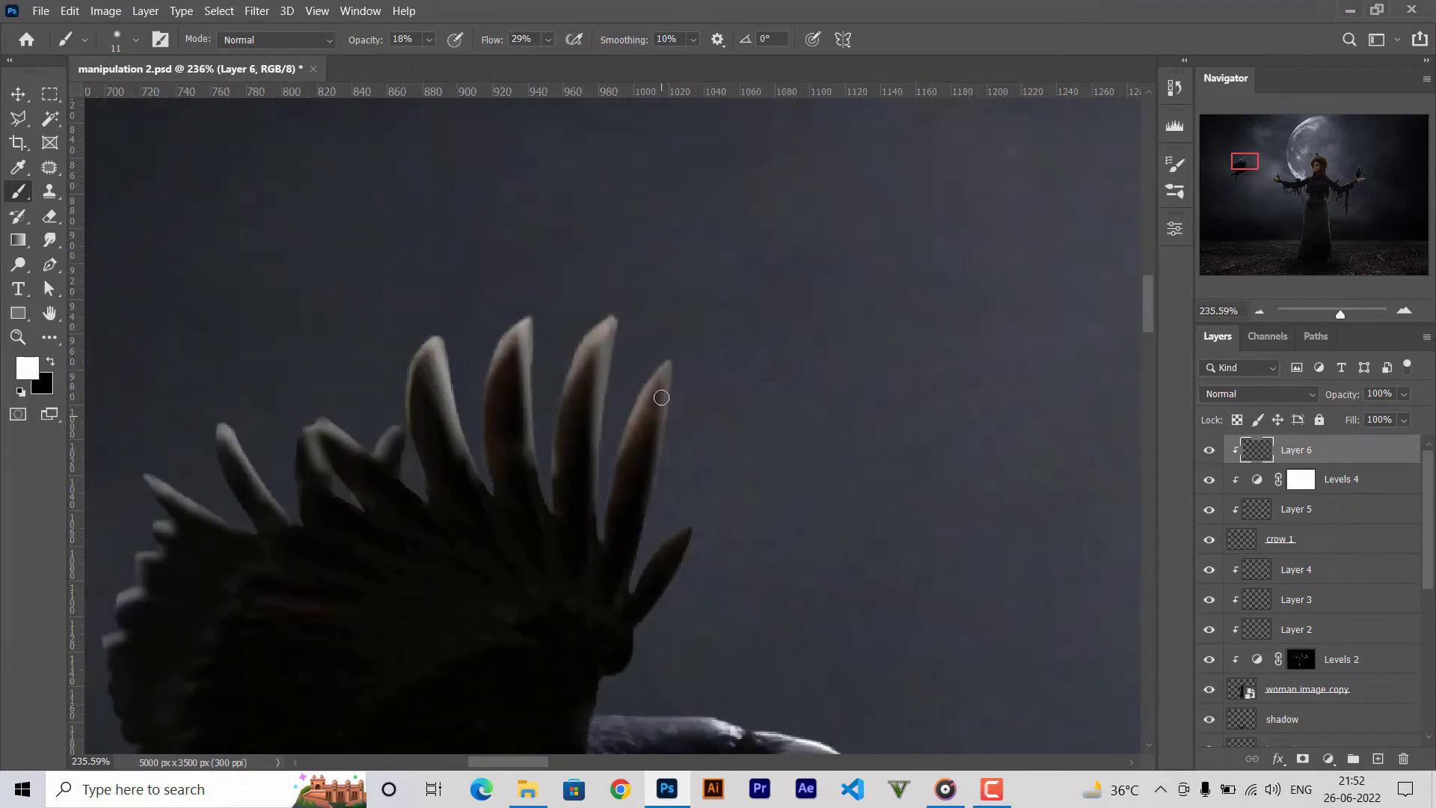
pyautogui.scroll(-5, 645, 615)
pyautogui.scroll(4, 594, 474)
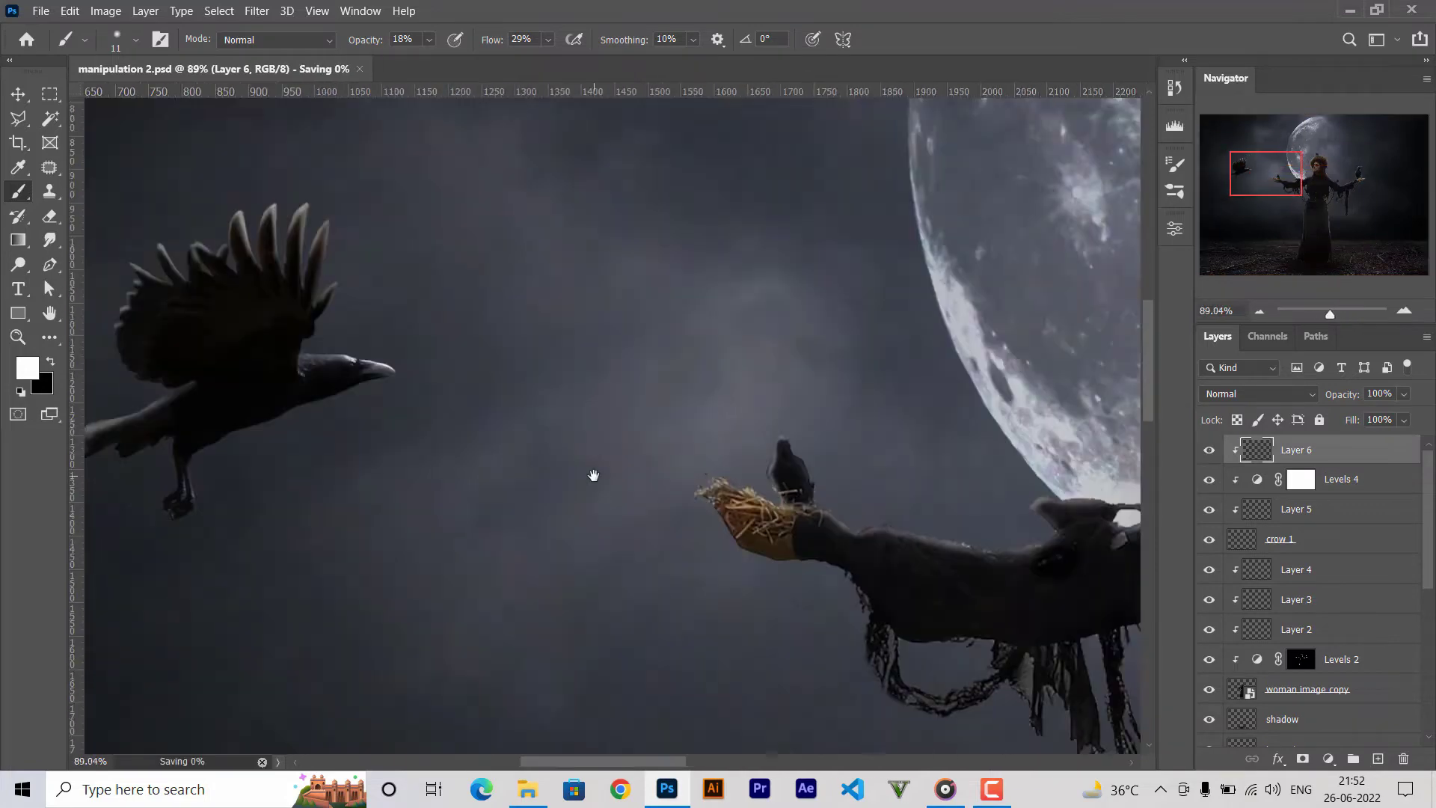
pyautogui.scroll(1, 528, 567)
pyautogui.scroll(-5, 576, 556)
pyautogui.hotkey('ctrl', 's')
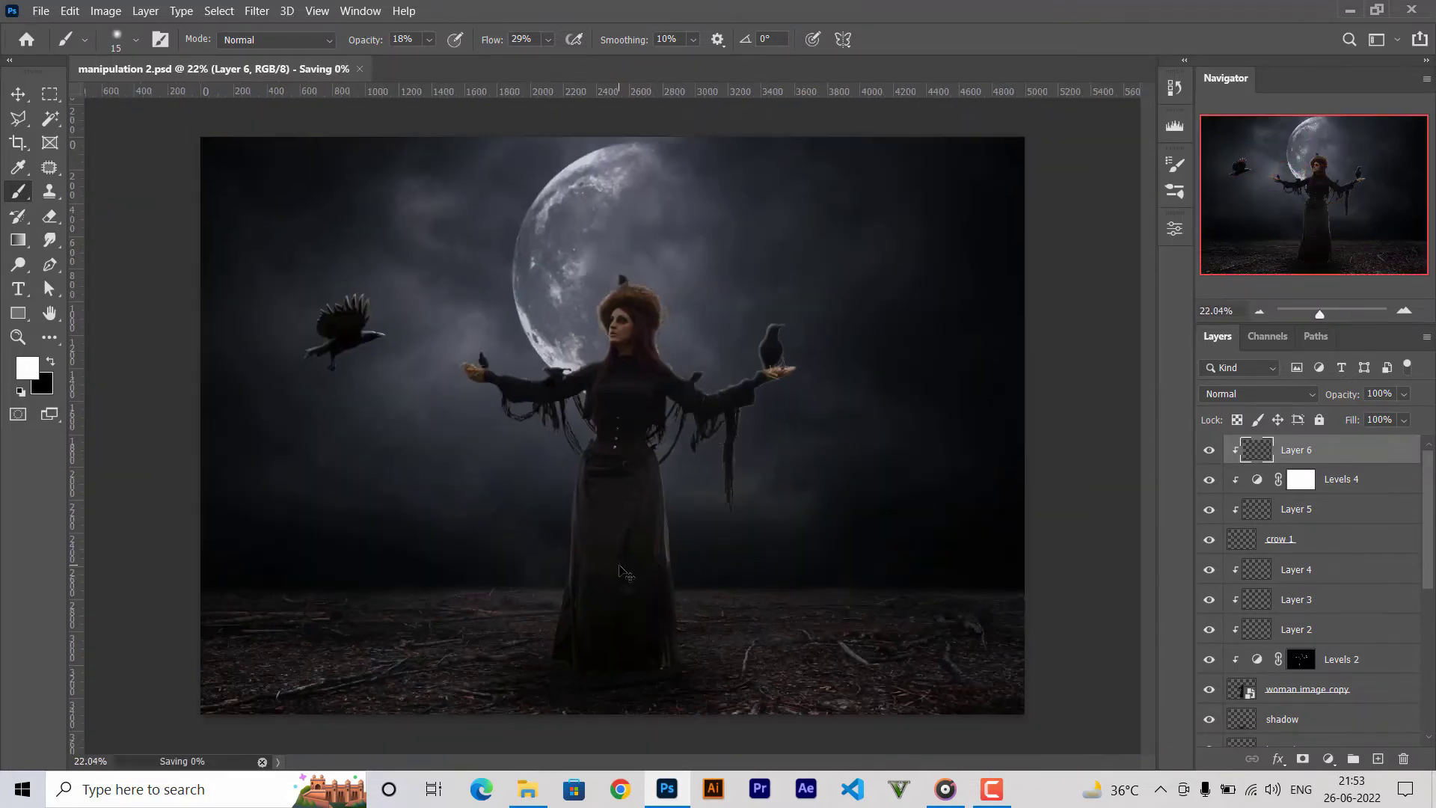
pyautogui.scroll(3, 598, 419)
# Add a new clipped Layer 7 above Layer 4 and switch to the Brush.
pyautogui.press('v')
pyautogui.moveTo(1307, 689); pyautogui.dragTo(1298, 634)
pyautogui.click(1298, 569)
pyautogui.click(1378, 758)
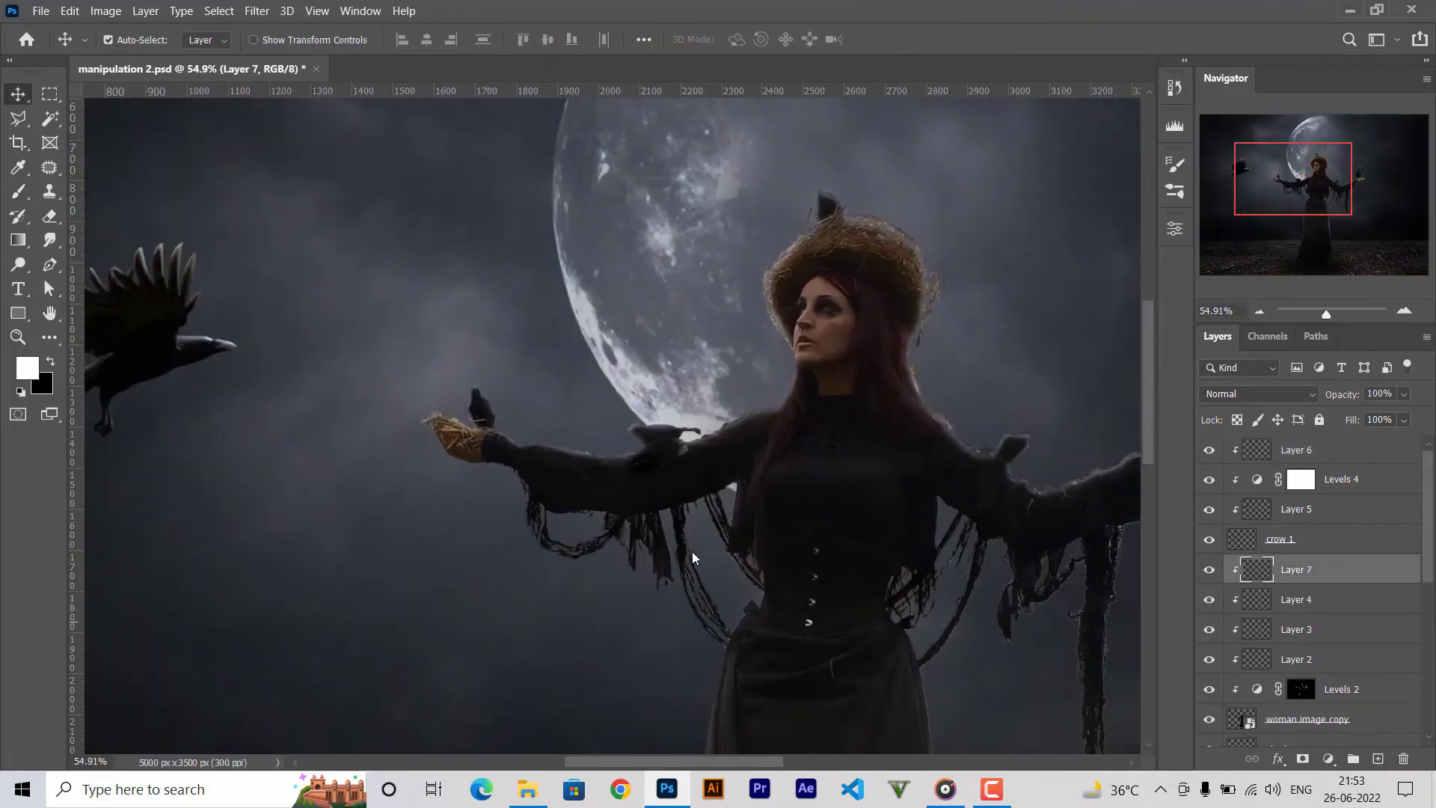
pyautogui.press('b')
# Paint soft white rim light along the perched crow's head, neck, back and top edge.
pyautogui.scroll(4, 579, 553)
pyautogui.scroll(2, 352, 488)
pyautogui.scroll(2, 352, 489)
pyautogui.scroll(1, 364, 499)
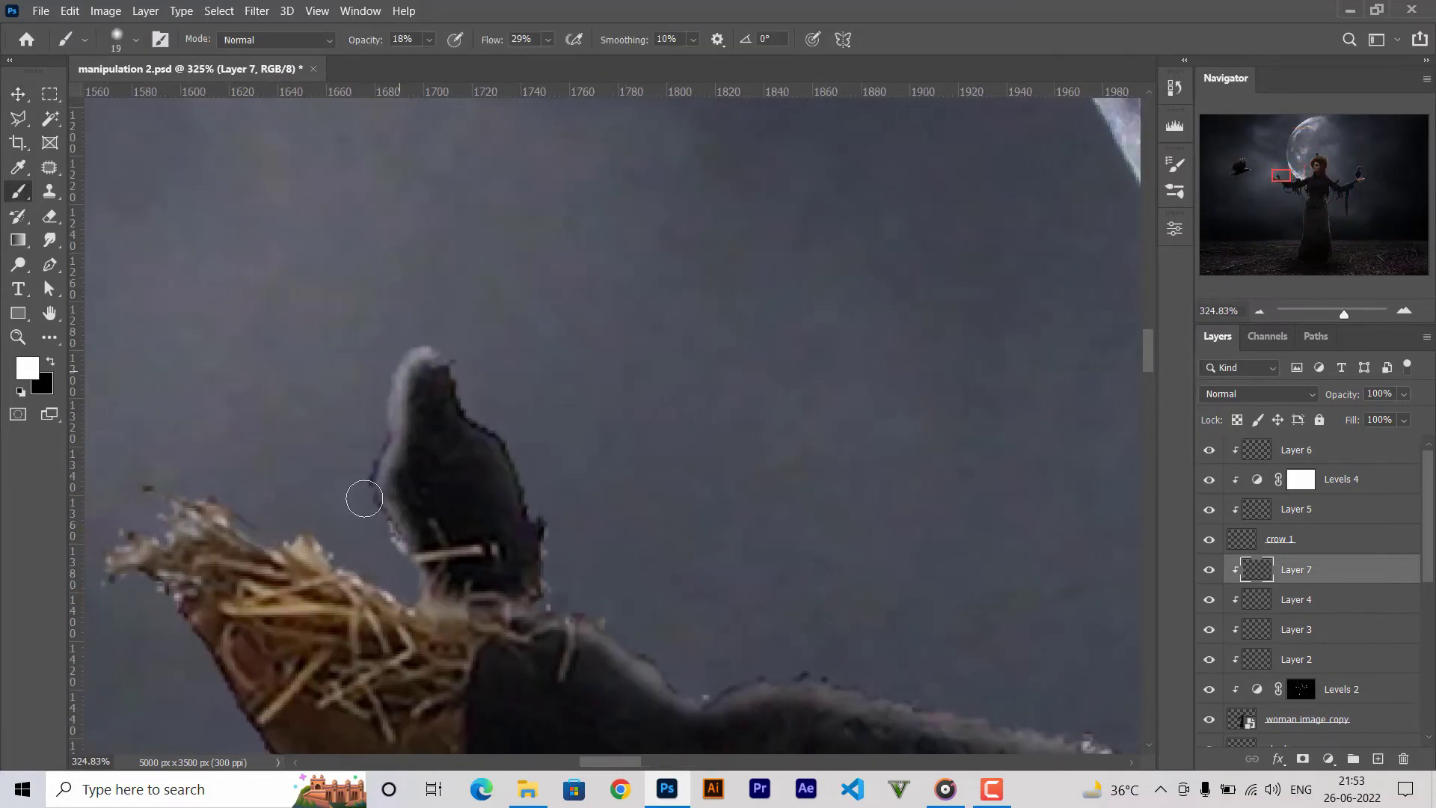
pyautogui.moveTo(441, 372); pyautogui.dragTo(487, 430)
pyautogui.hscroll(5, 631, 382)
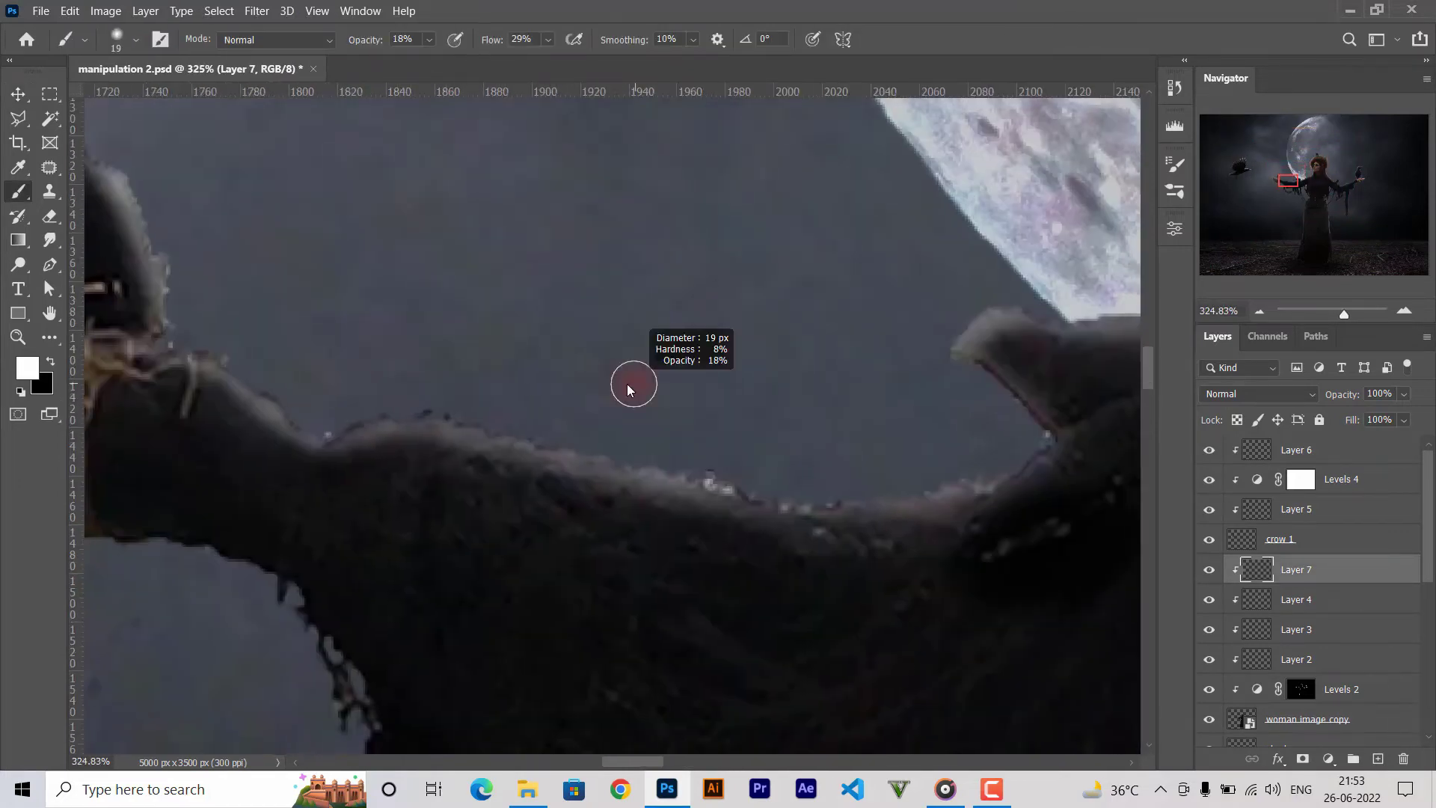
pyautogui.hscroll(5, 565, 541)
pyautogui.moveTo(619, 629)
pyautogui.mouseDown()
pyautogui.moveTo(616, 513)
pyautogui.moveTo(920, 544)
pyautogui.mouseUp()
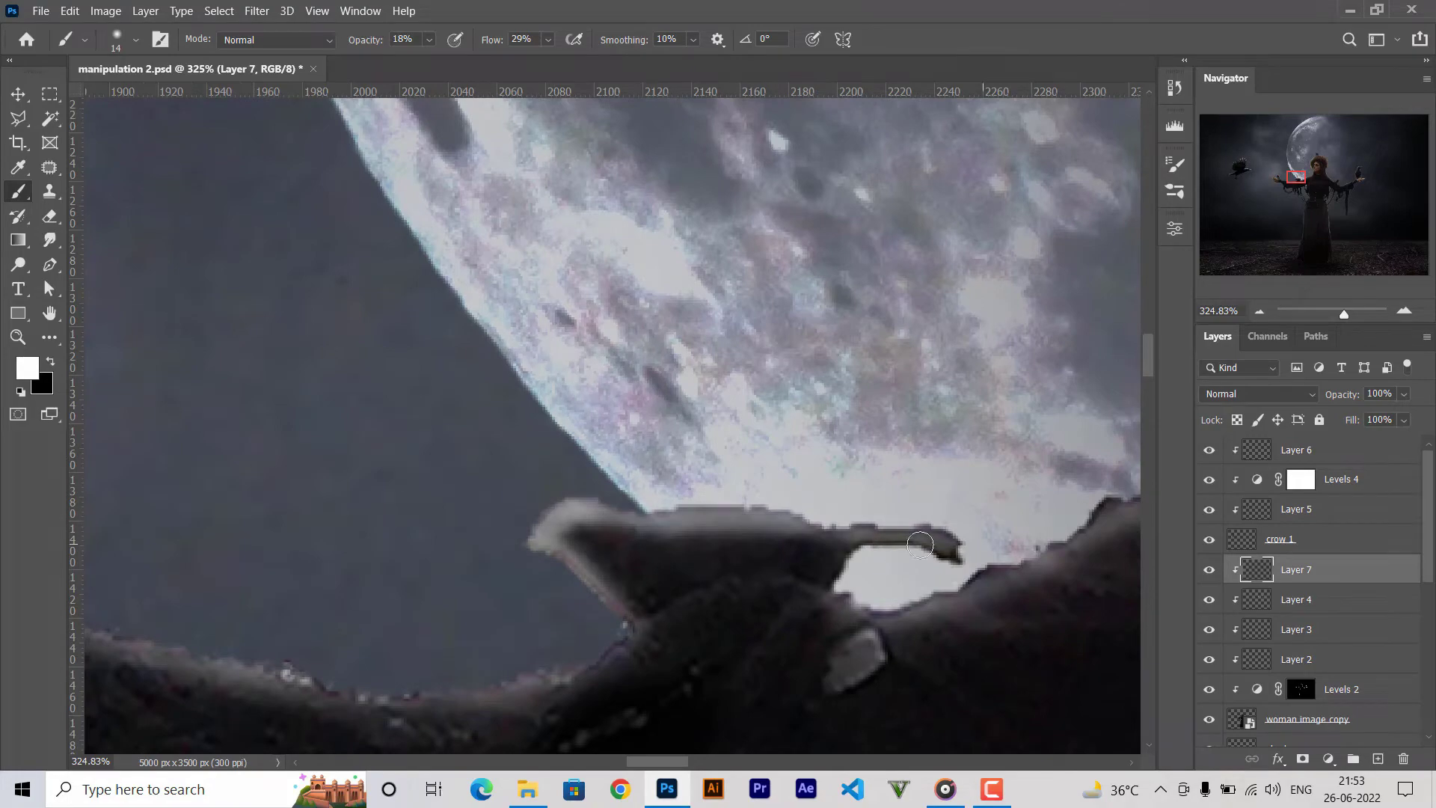
pyautogui.moveTo(769, 516); pyautogui.dragTo(539, 523)
# Save, then add more light along the perched crow's top edge.
pyautogui.scroll(-5, 628, 568)
pyautogui.scroll(-2, 628, 569)
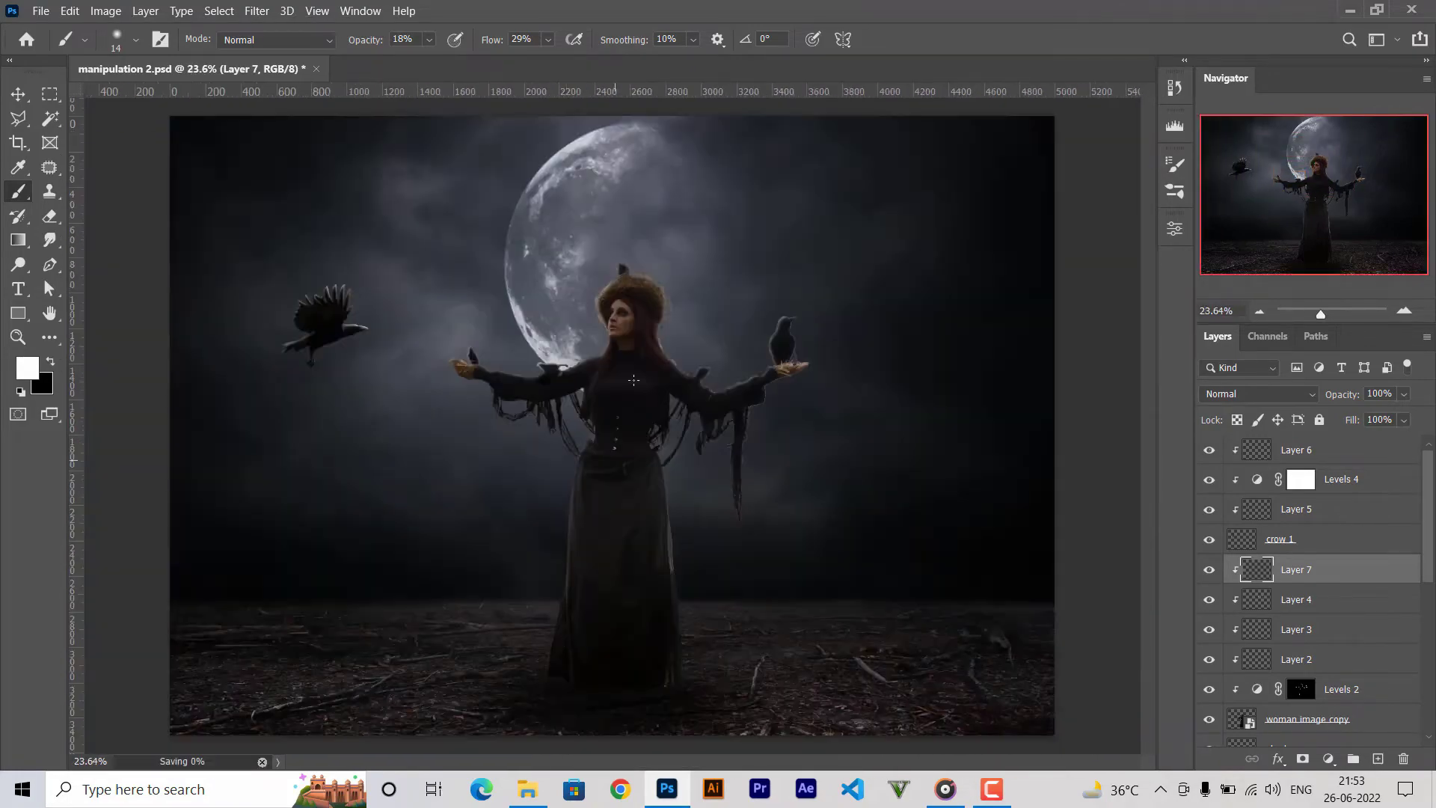
pyautogui.scroll(2, 628, 569)
pyautogui.hotkey('ctrl', 's')
pyautogui.scroll(3, 651, 449)
pyautogui.scroll(2, 666, 408)
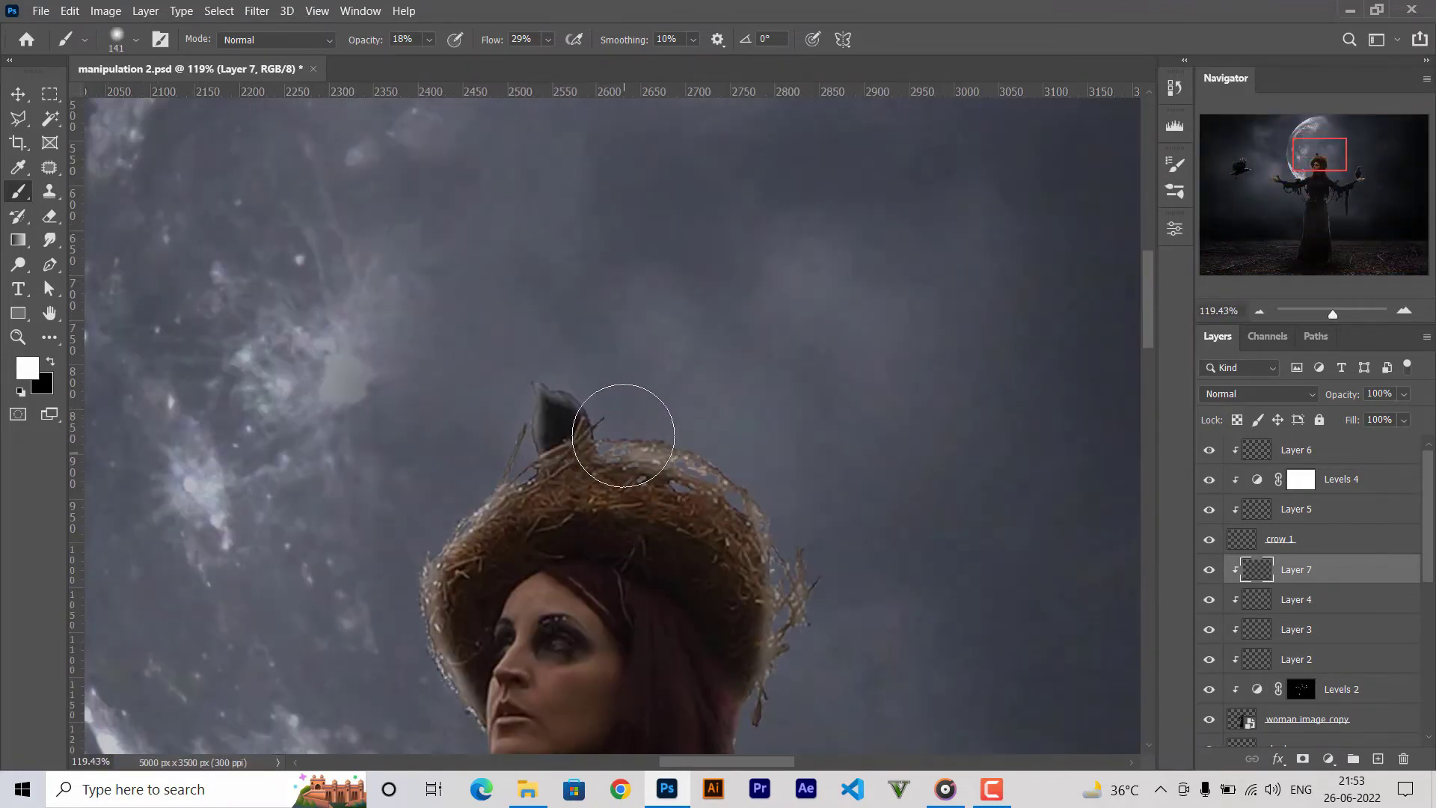
pyautogui.scroll(4, 689, 439)
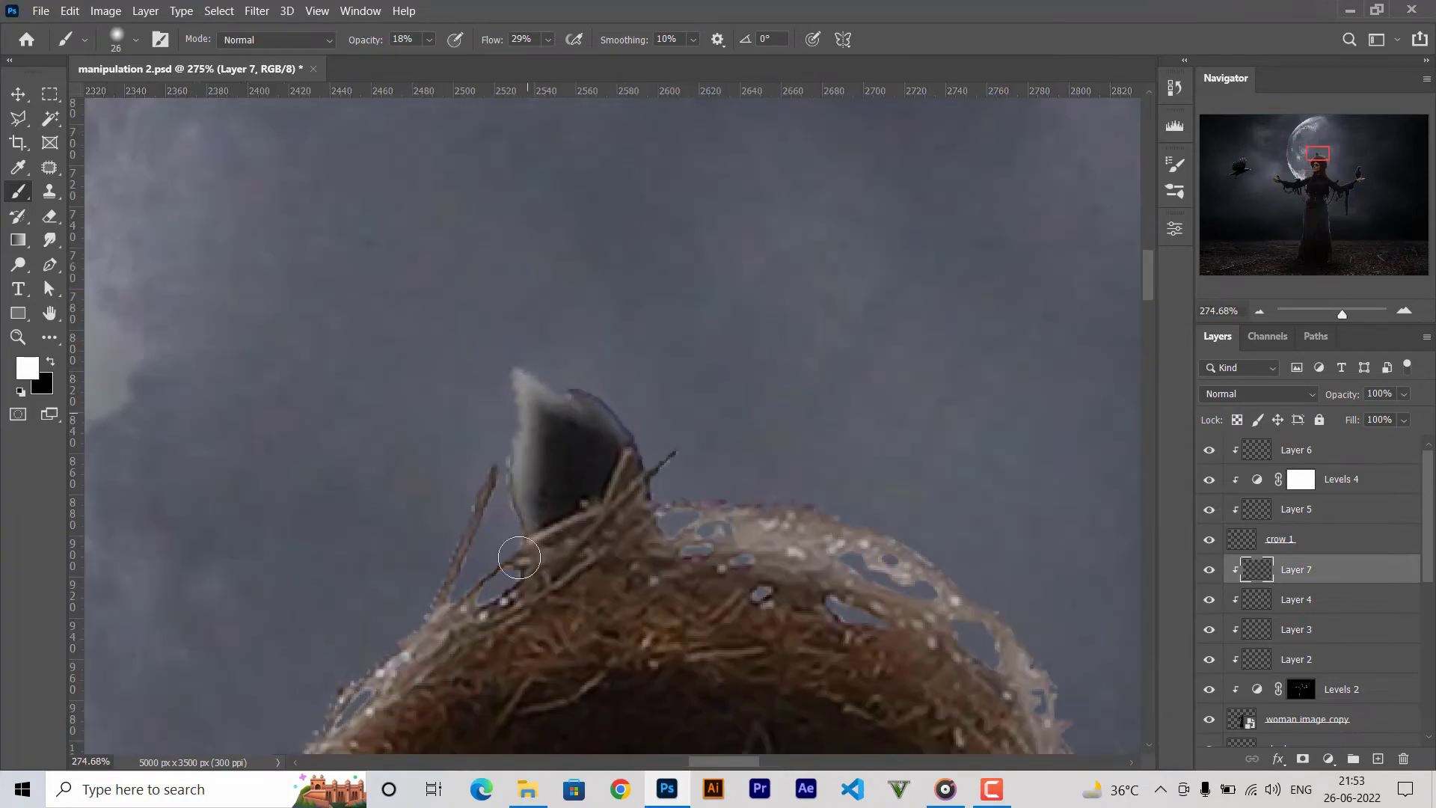
pyautogui.moveTo(523, 379); pyautogui.dragTo(662, 436)
# Fit the image in view, save manipulation 2.psd, and select Layer 6.
pyautogui.hotkey('ctrl', '0')
pyautogui.hotkey('ctrl', 's')
pyautogui.press('v')
pyautogui.click(1332, 450)
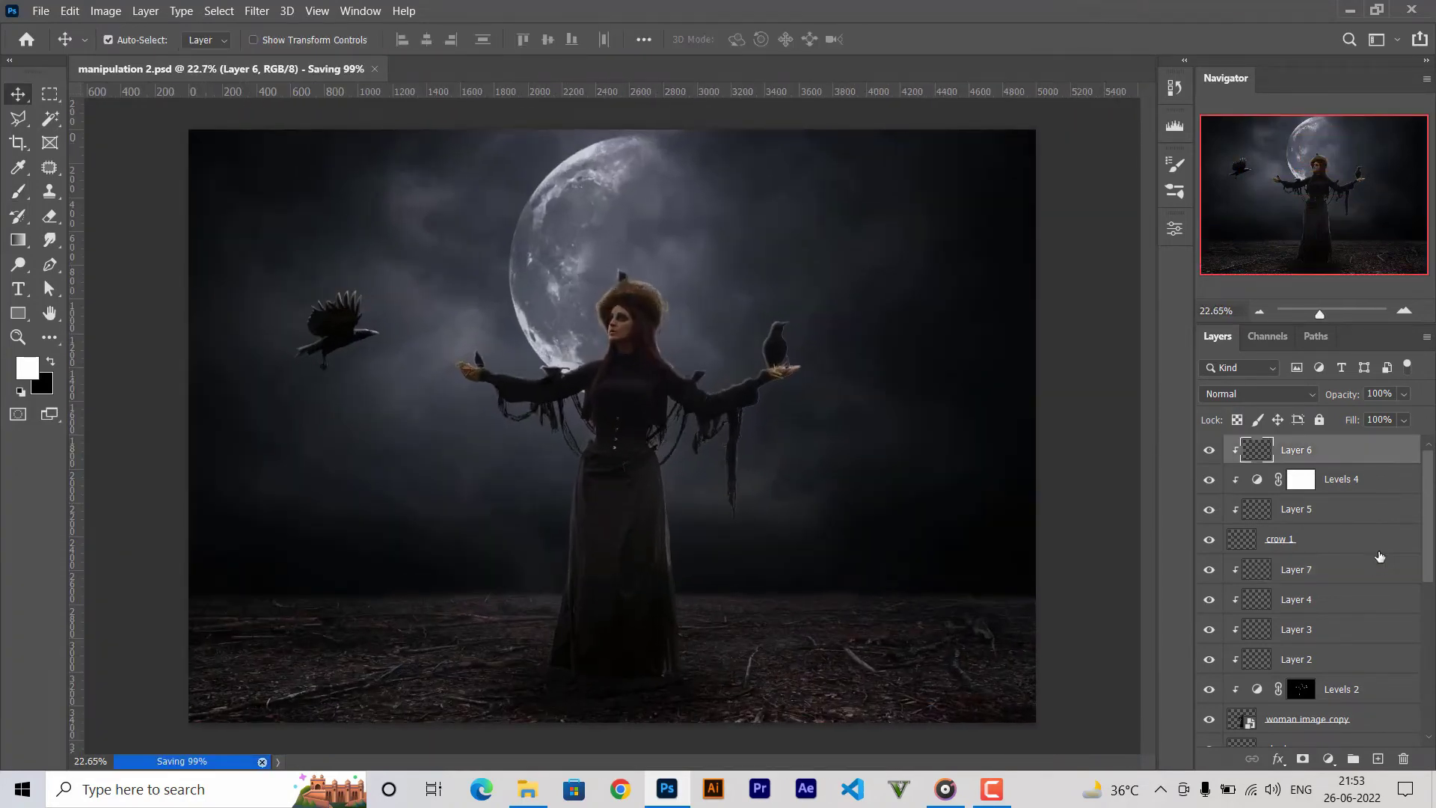
# Place the jackdaw photo, scaled to about 25%, right of the woman's outstretched arm.
pyautogui.click(527, 789)
pyautogui.click(955, 326)
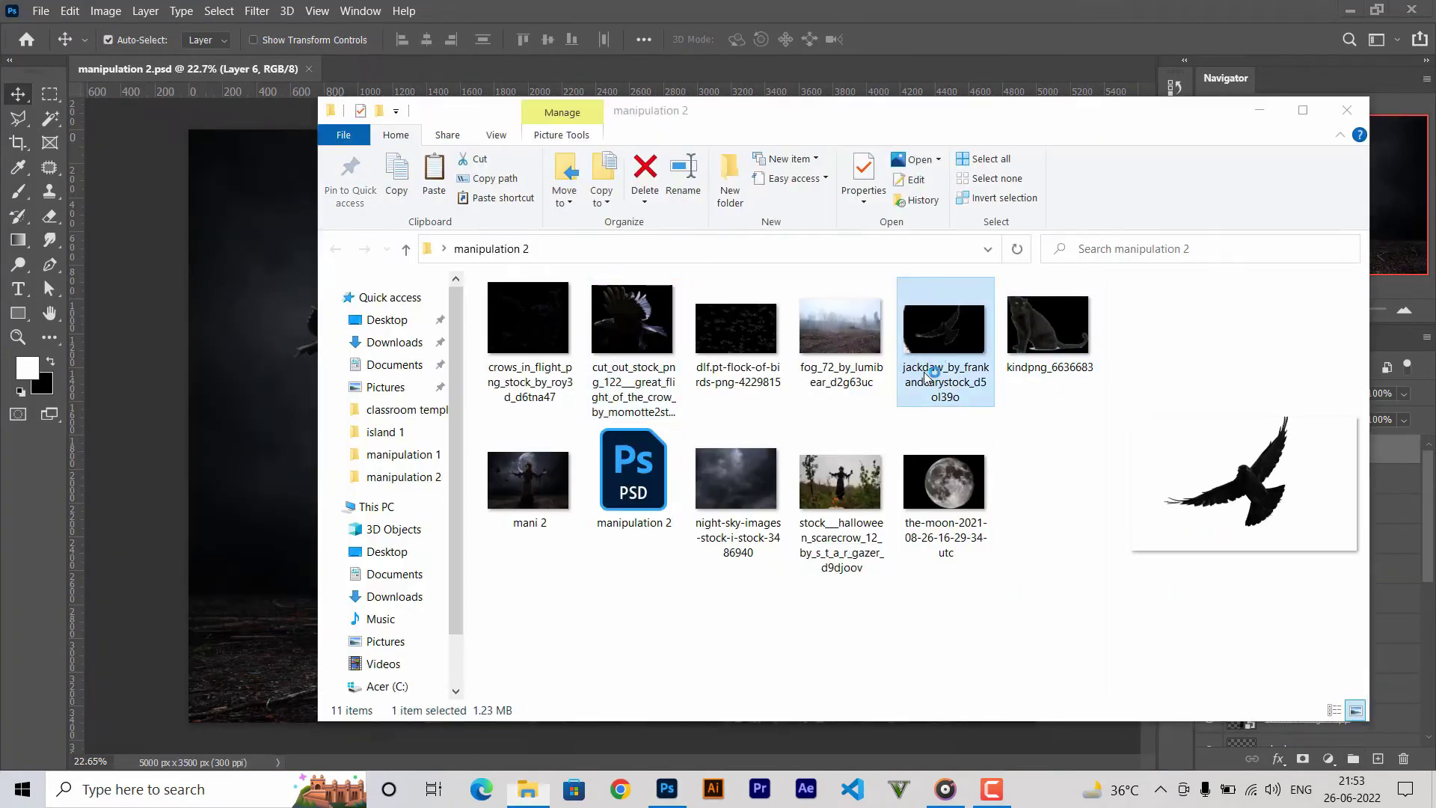
pyautogui.moveTo(955, 326); pyautogui.dragTo(830, 488)
pyautogui.moveTo(966, 635); pyautogui.dragTo(709, 488)
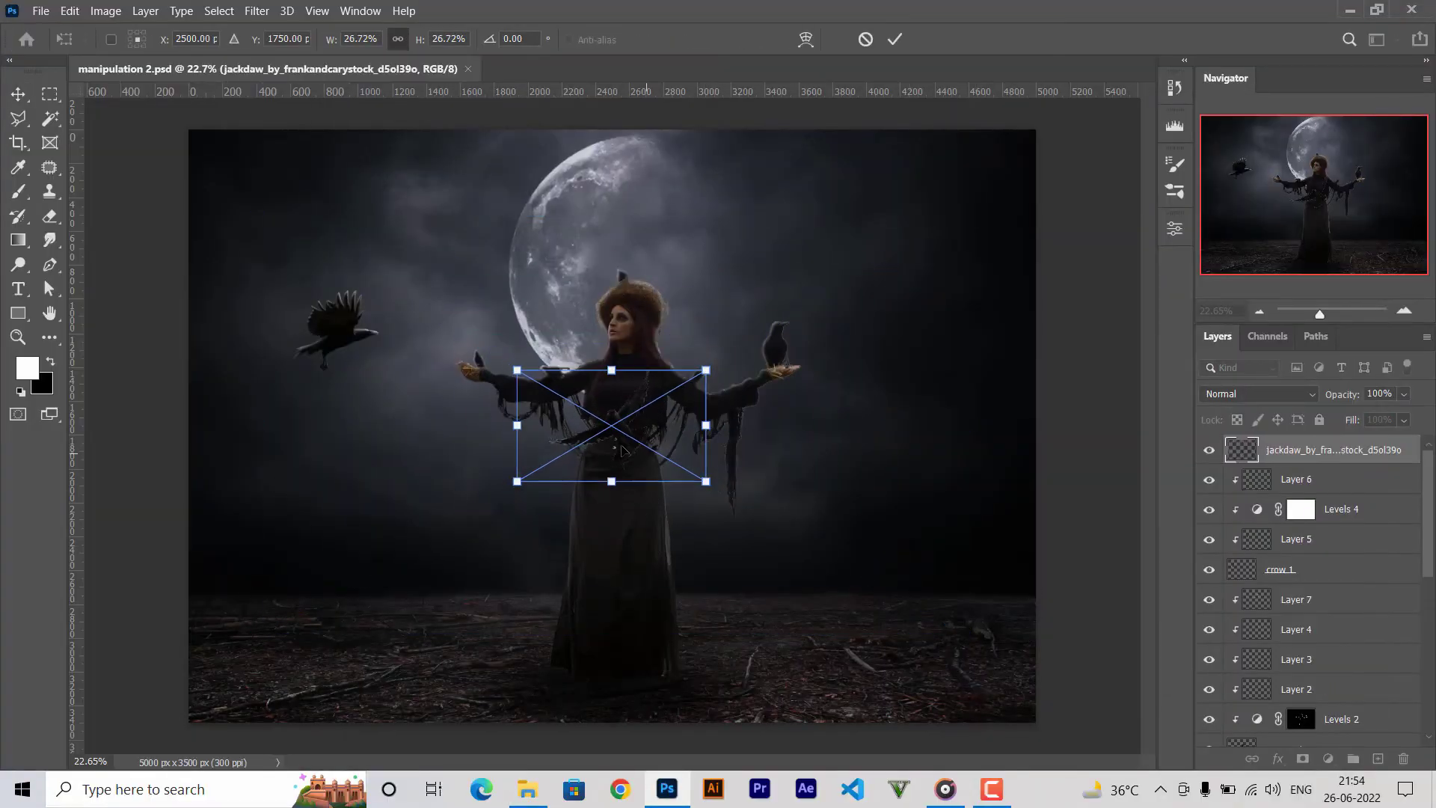
pyautogui.moveTo(611, 425); pyautogui.dragTo(898, 352)
pyautogui.press('Return')
# Rename the jackdaw layer to 'crow 2'.
pyautogui.scroll(4, 961, 337)
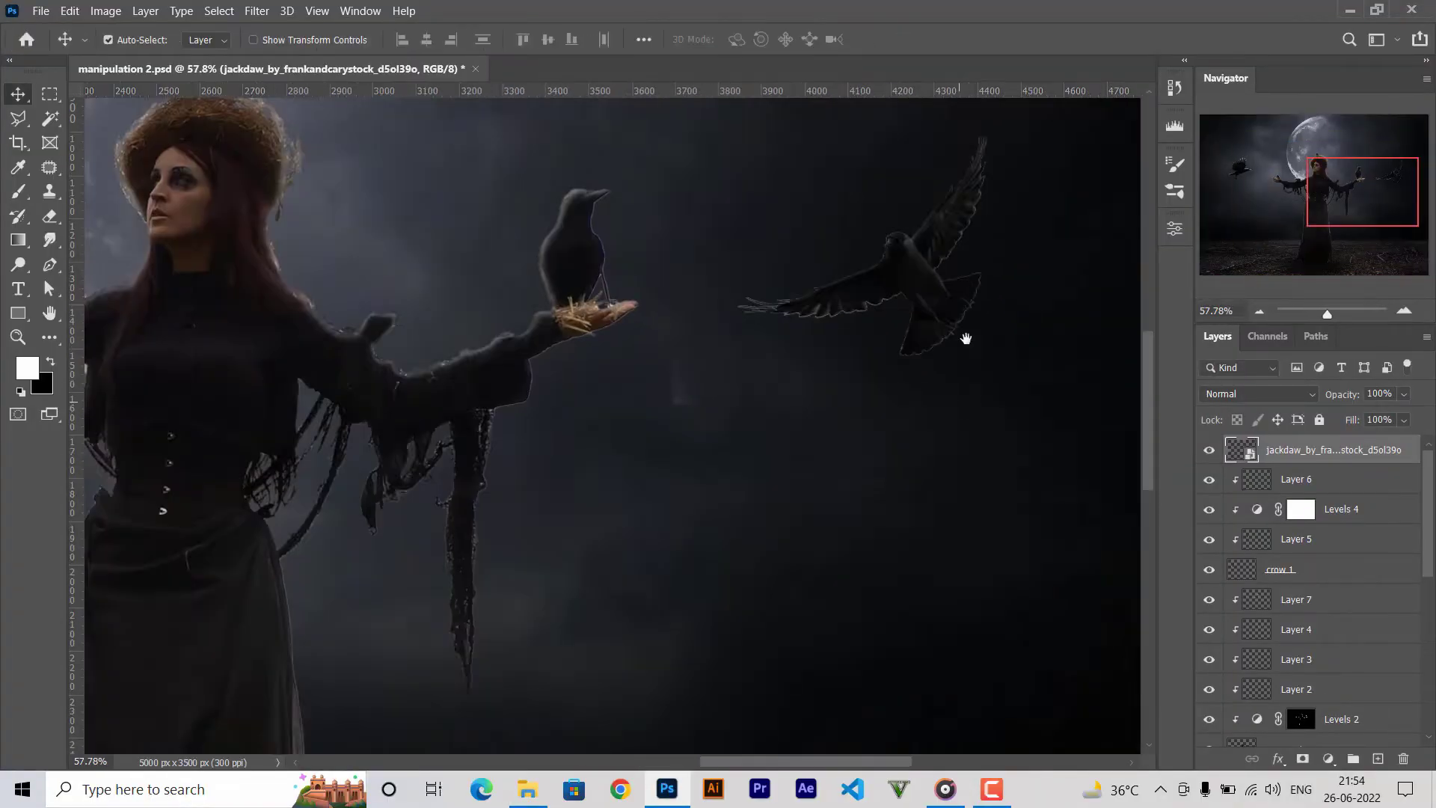
pyautogui.scroll(3, 858, 423)
pyautogui.write('row 2')
pyautogui.press('Return')
pyautogui.hotkey('ctrl', 's')
# Tone crow 2 with a clipped Levels layer (midtones 1.30) and a Brightness/Contrast layer.
pyautogui.click(1328, 759)
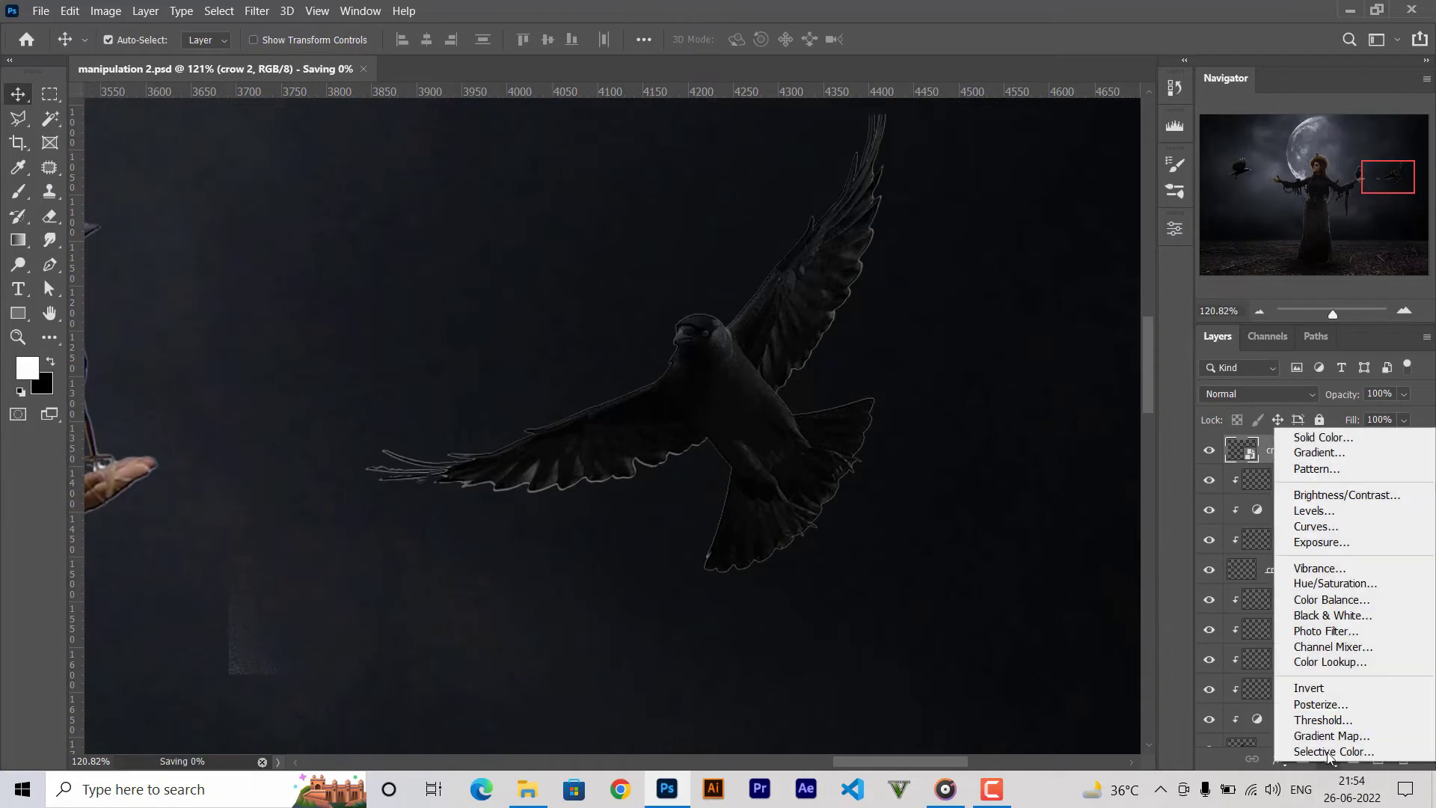
pyautogui.click(1314, 509)
pyautogui.moveTo(1030, 419)
pyautogui.mouseDown()
pyautogui.moveTo(1011, 425)
pyautogui.moveTo(1041, 421)
pyautogui.mouseUp()
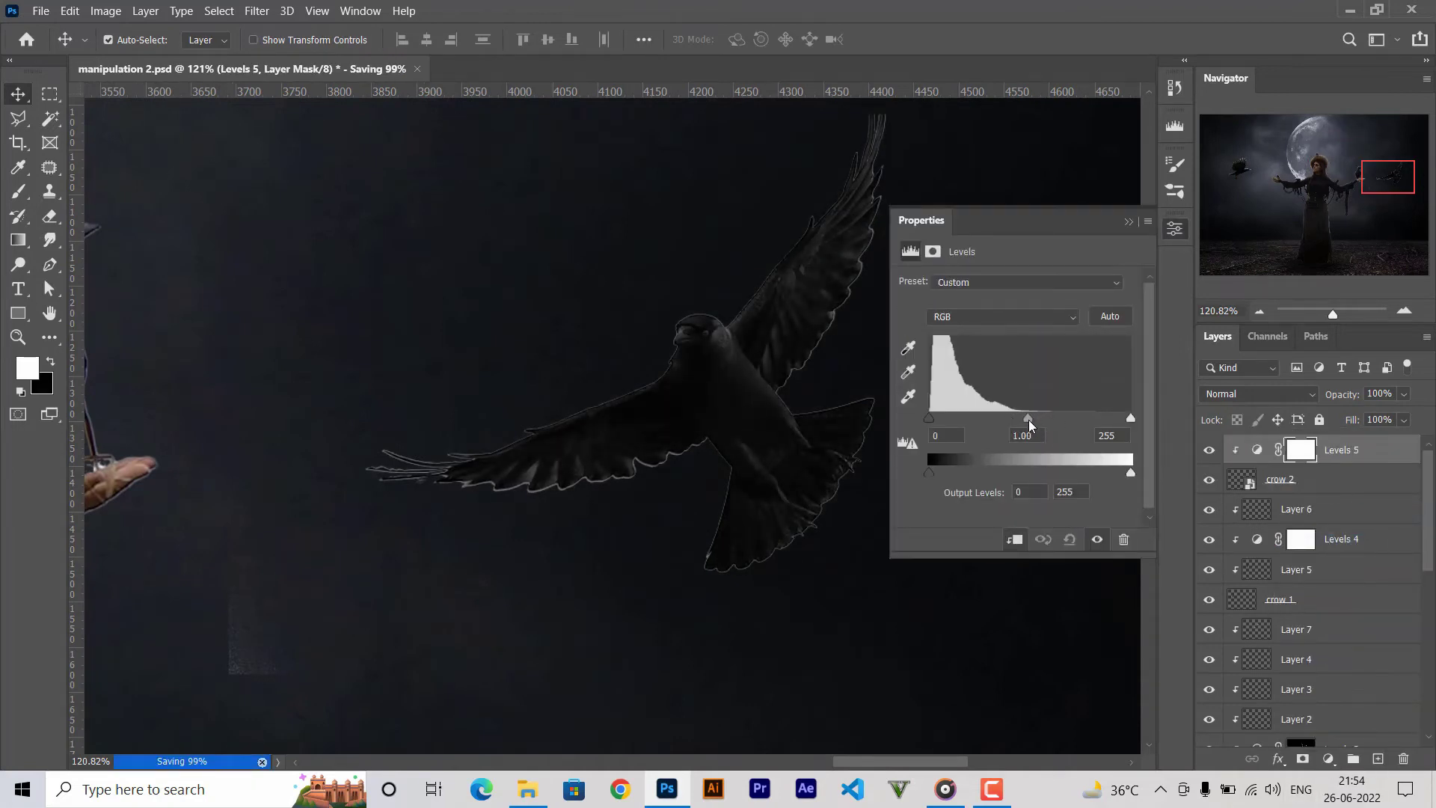
pyautogui.click(1174, 228)
pyautogui.click(1329, 758)
pyautogui.click(1318, 491)
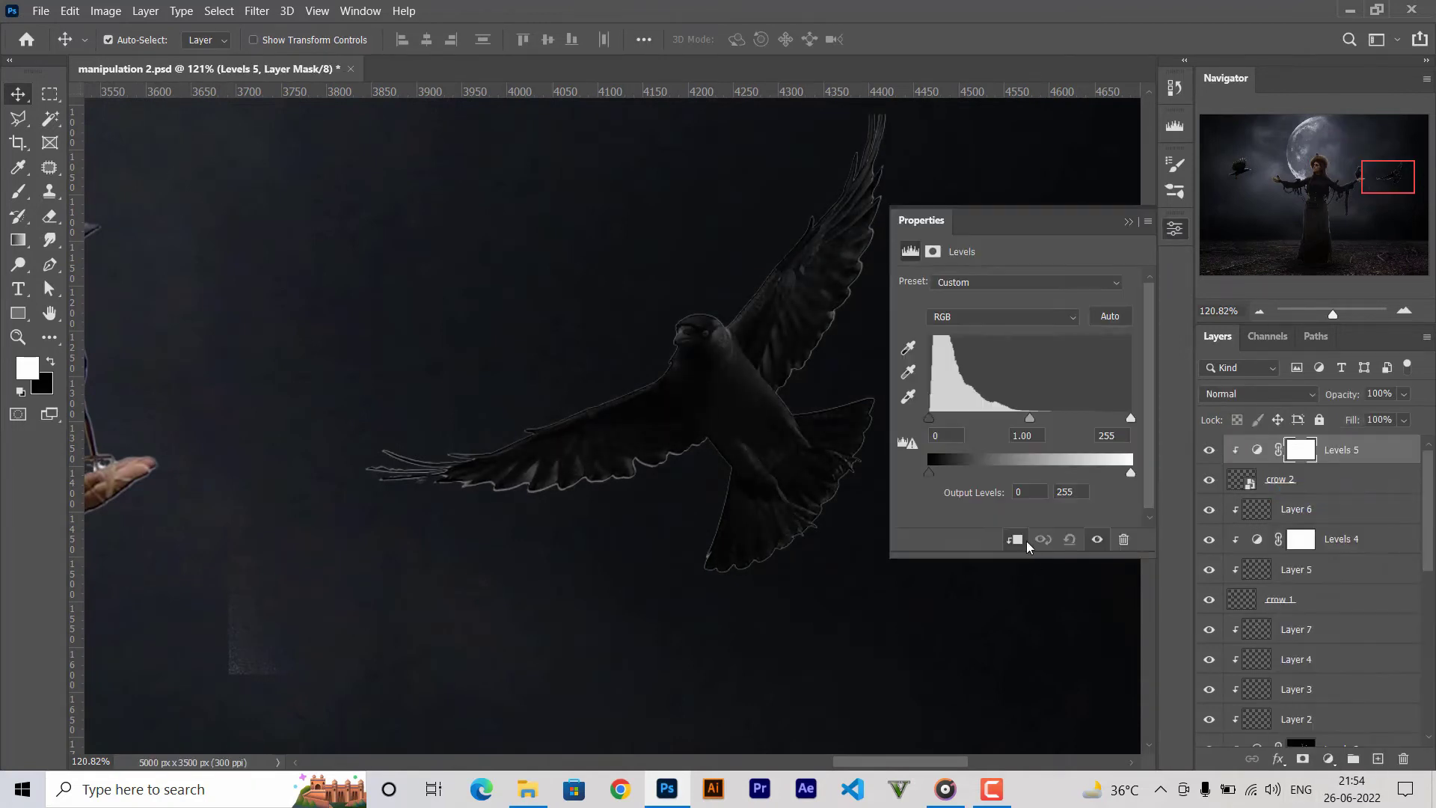
pyautogui.click(1129, 223)
pyautogui.scroll(4, 647, 409)
pyautogui.click(1379, 759)
# With a black brush at 45% flow, paint out the halo on the wing feathers and tips.
pyautogui.press('b')
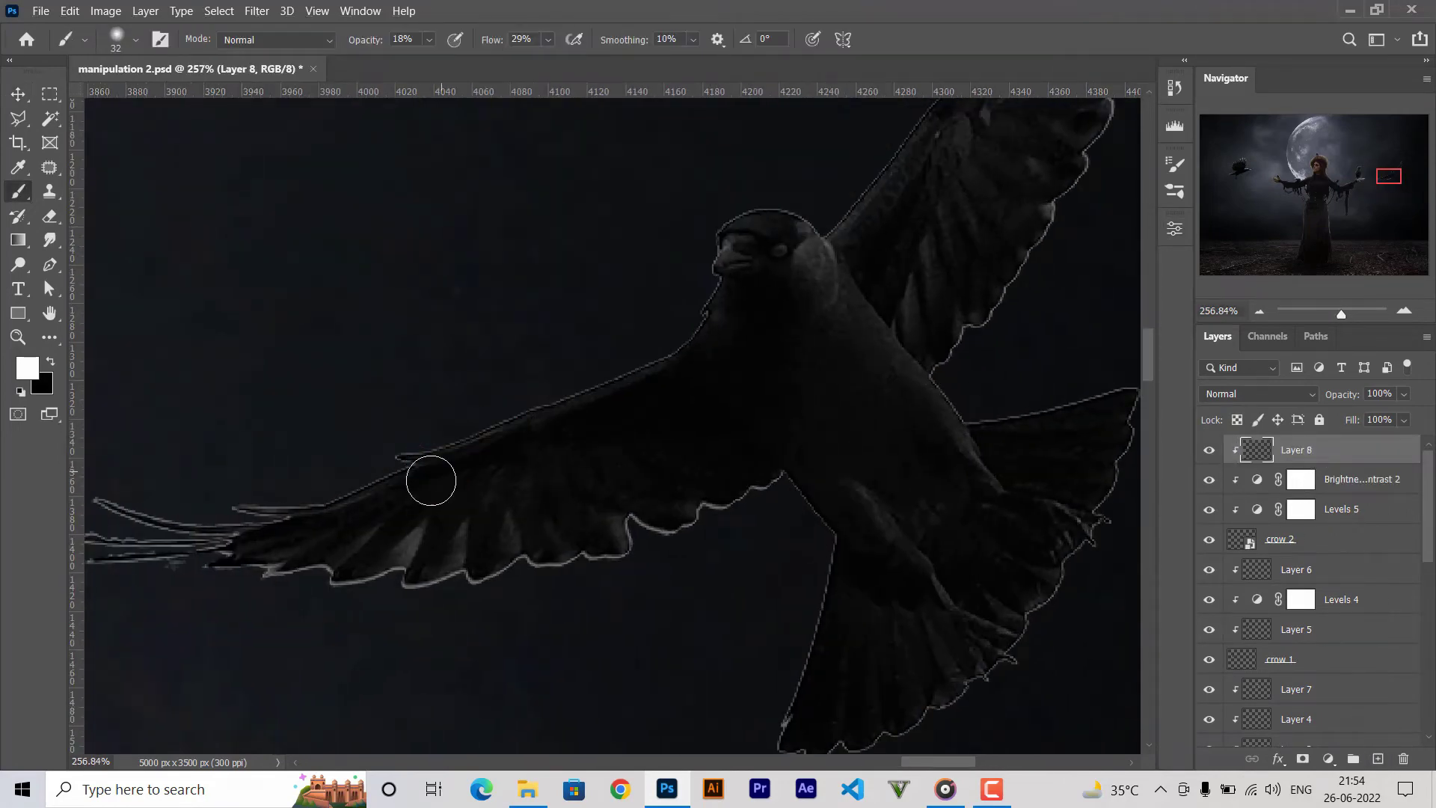
pyautogui.scroll(5, 431, 480)
pyautogui.press('x')
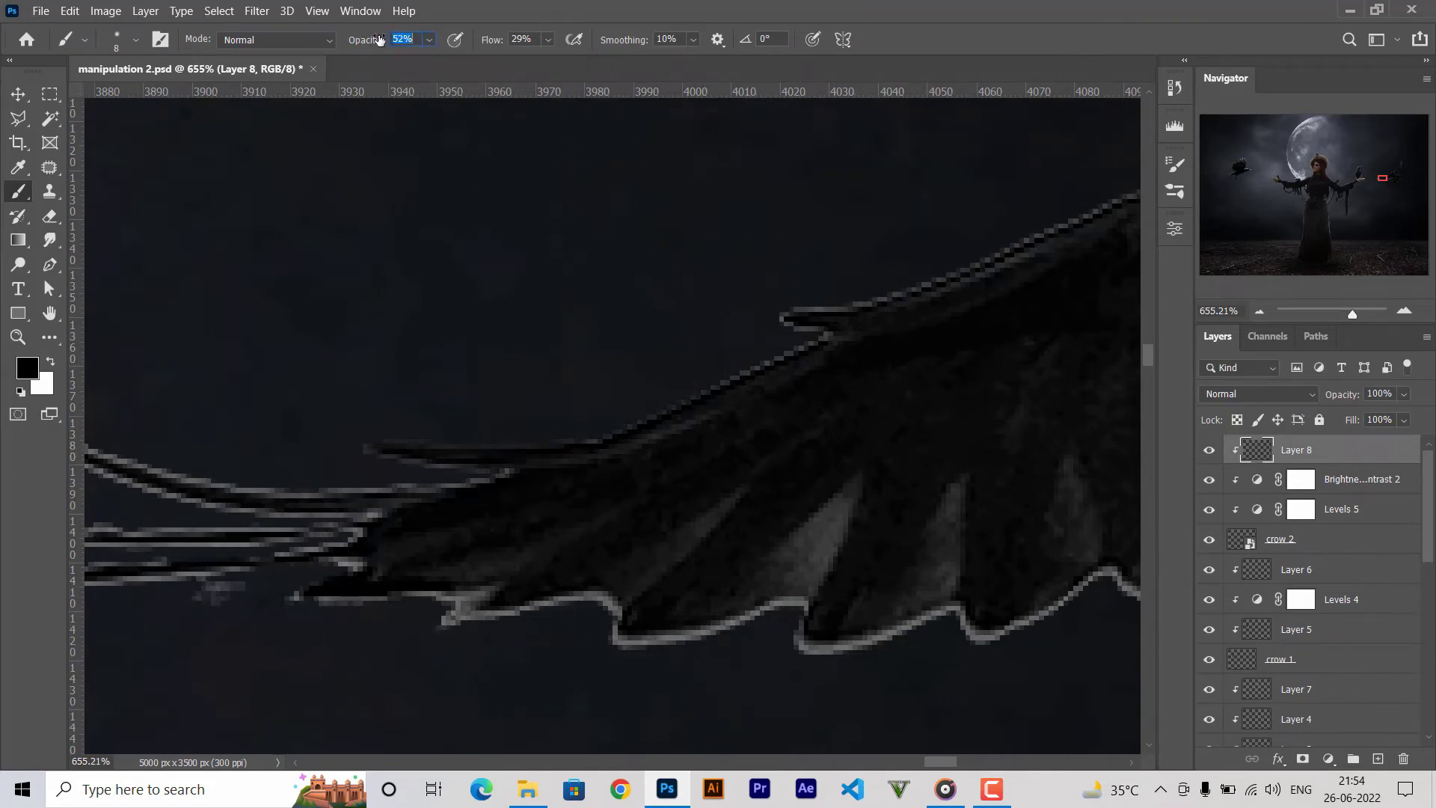
pyautogui.hotkey('shift', '4')
pyautogui.hotkey('shift', '5')
pyautogui.moveTo(497, 299); pyautogui.dragTo(841, 311)
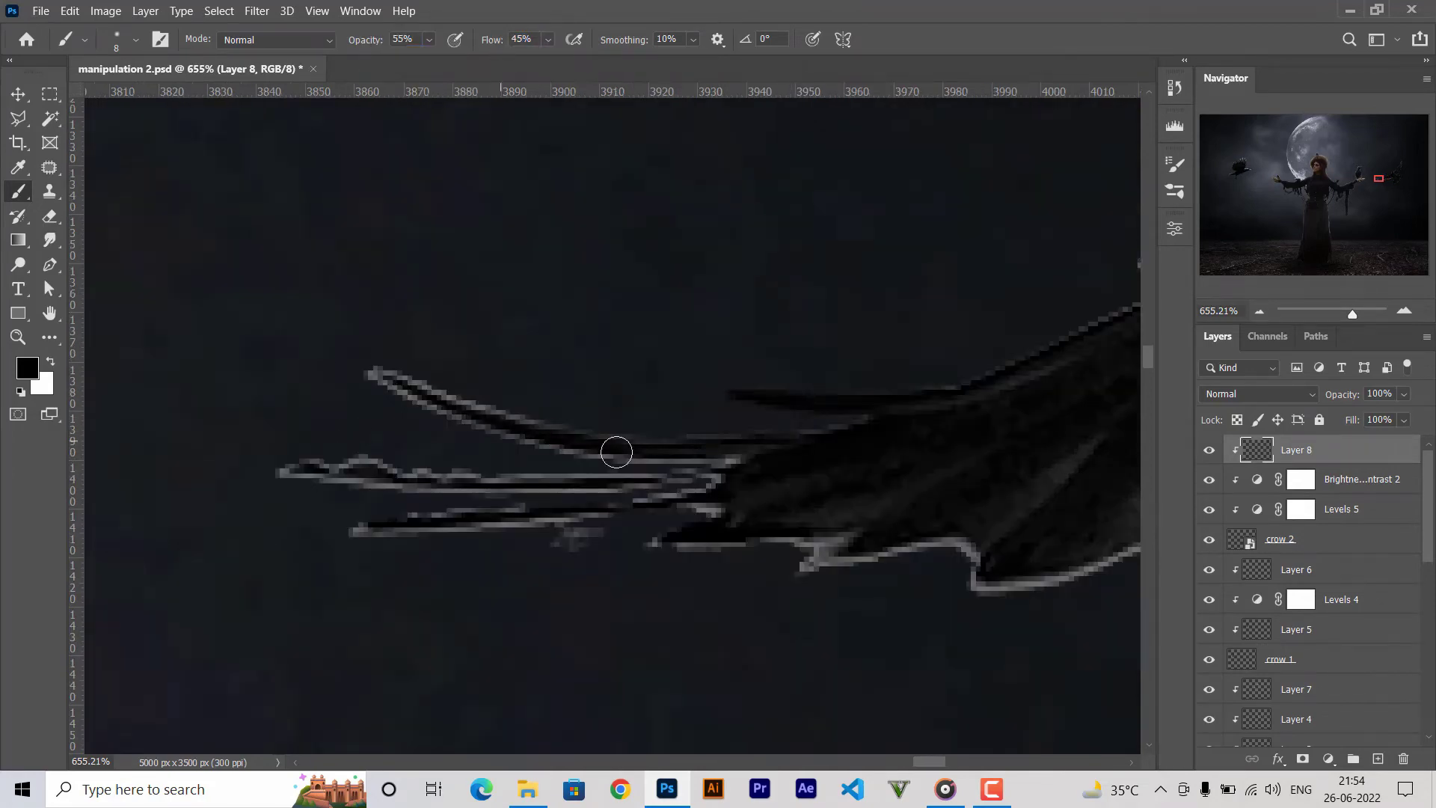
pyautogui.moveTo(718, 441); pyautogui.dragTo(374, 372)
pyautogui.moveTo(718, 482); pyautogui.dragTo(281, 473)
pyautogui.moveTo(391, 532); pyautogui.dragTo(726, 507)
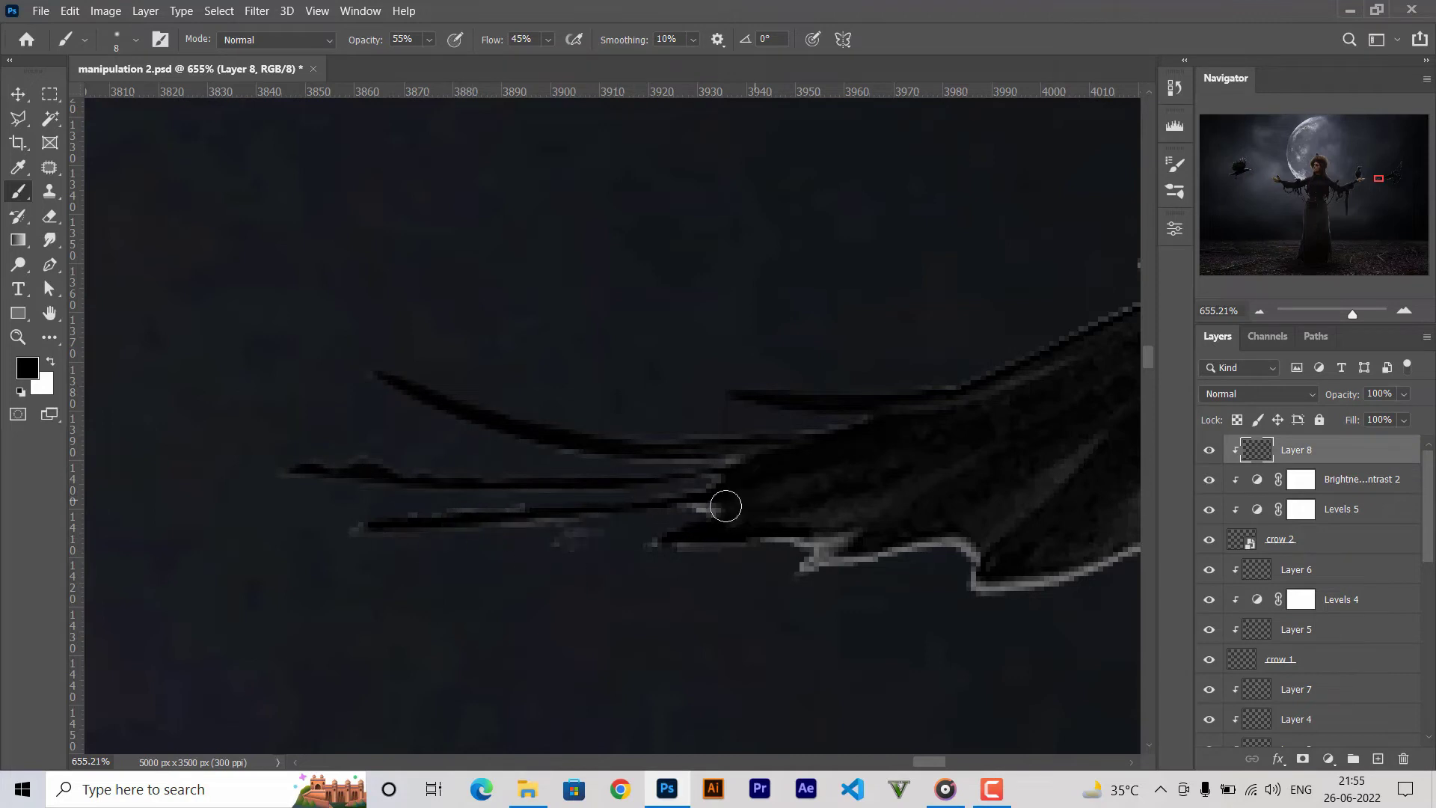
pyautogui.moveTo(875, 549); pyautogui.dragTo(814, 567)
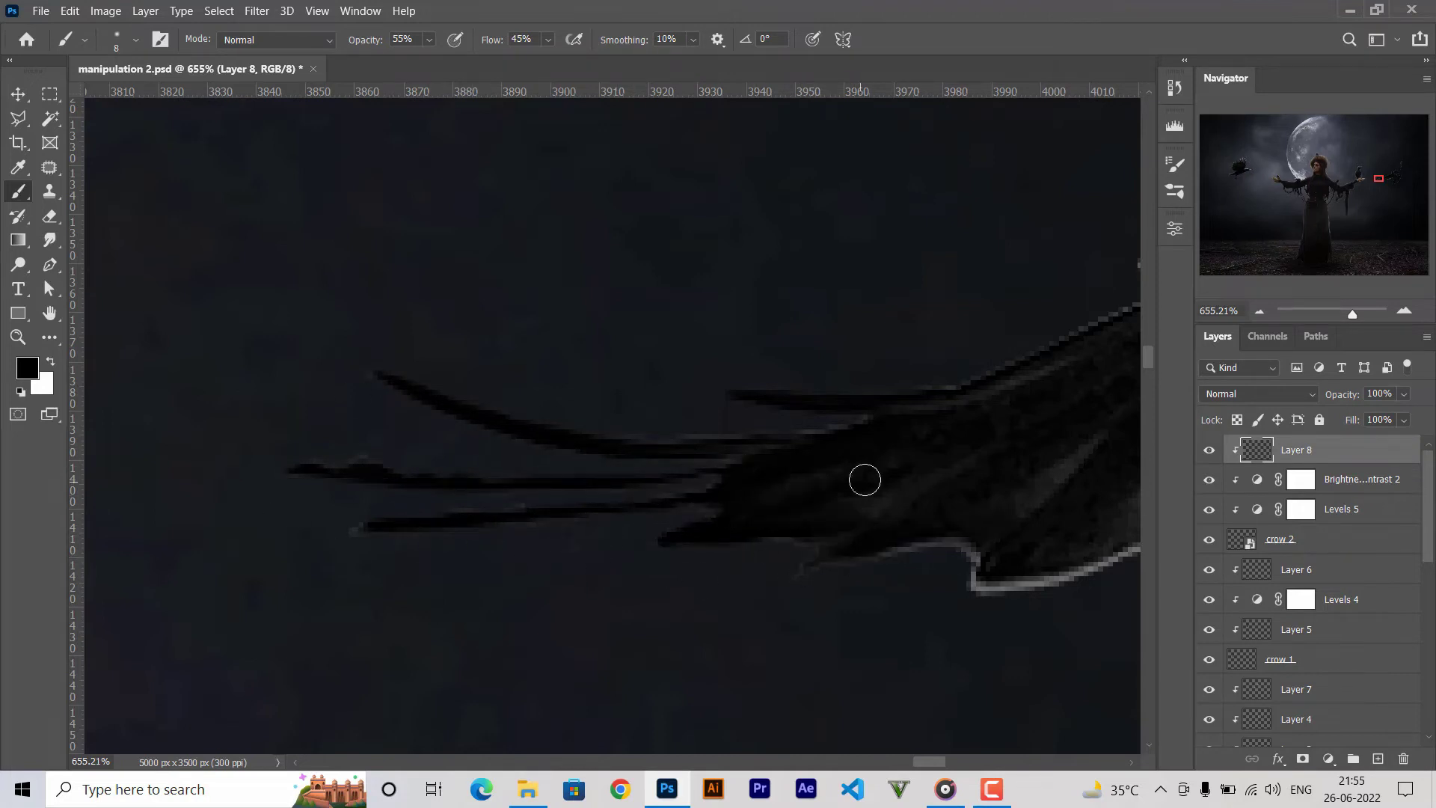
# Paint out the halo along the wing's top and leading edges and around the head.
pyautogui.hscroll(5, 865, 480)
pyautogui.scroll(-2, 674, 463)
pyautogui.scroll(3, 501, 362)
pyautogui.hscroll(2, 501, 361)
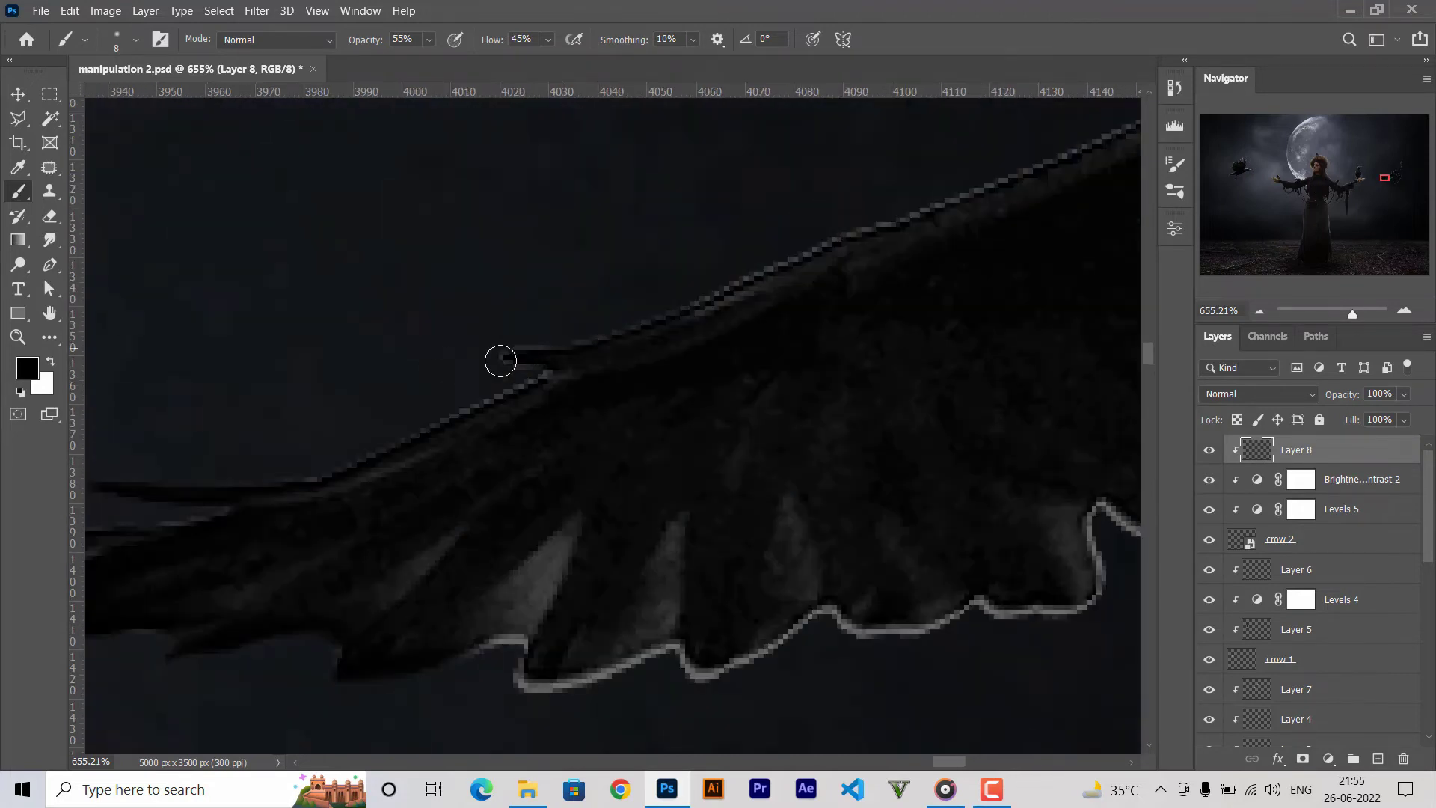
pyautogui.scroll(2, 403, 434)
pyautogui.hscroll(3, 403, 434)
pyautogui.moveTo(458, 490); pyautogui.dragTo(777, 368)
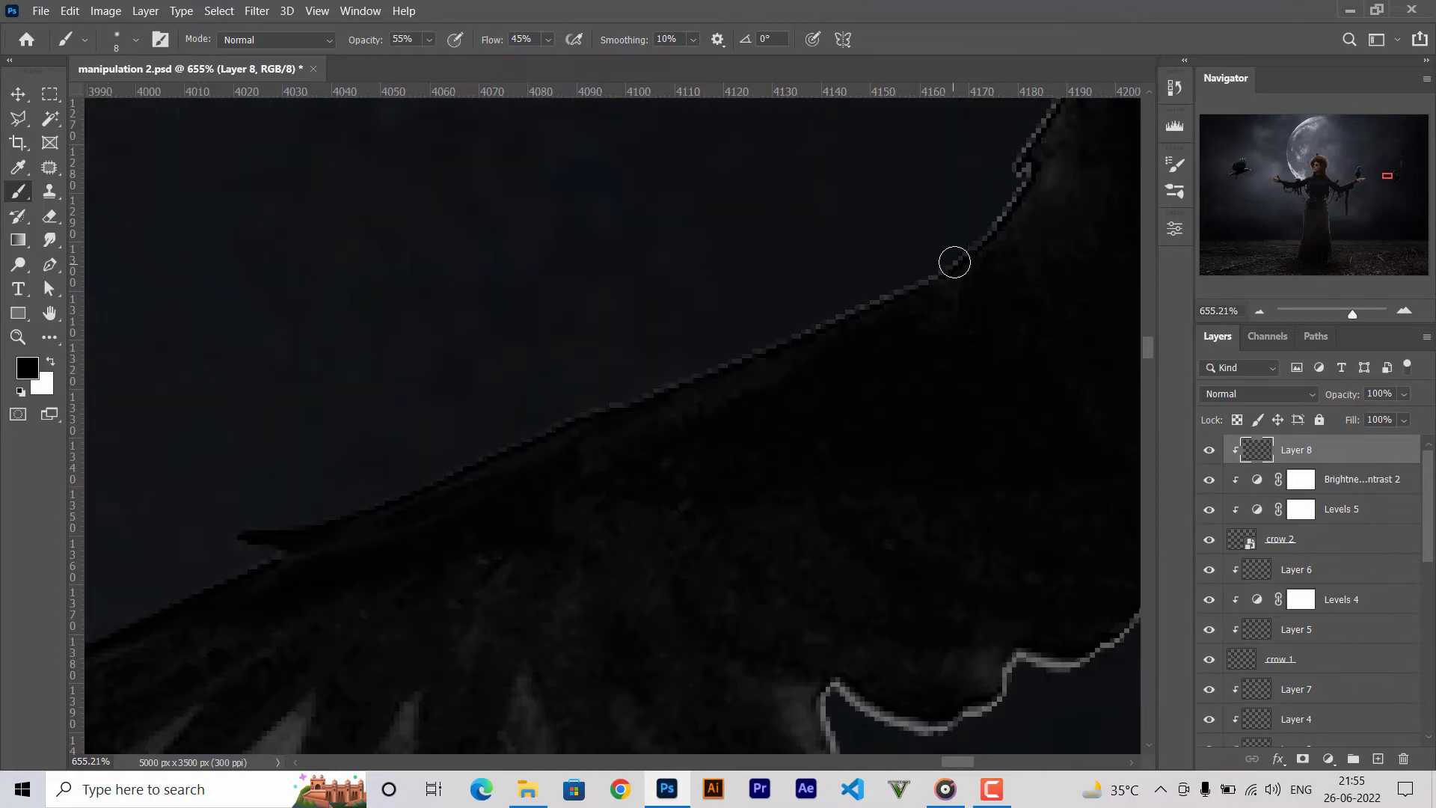
pyautogui.moveTo(955, 261); pyautogui.dragTo(868, 299)
pyautogui.scroll(3, 555, 519)
pyautogui.hscroll(5, 634, 303)
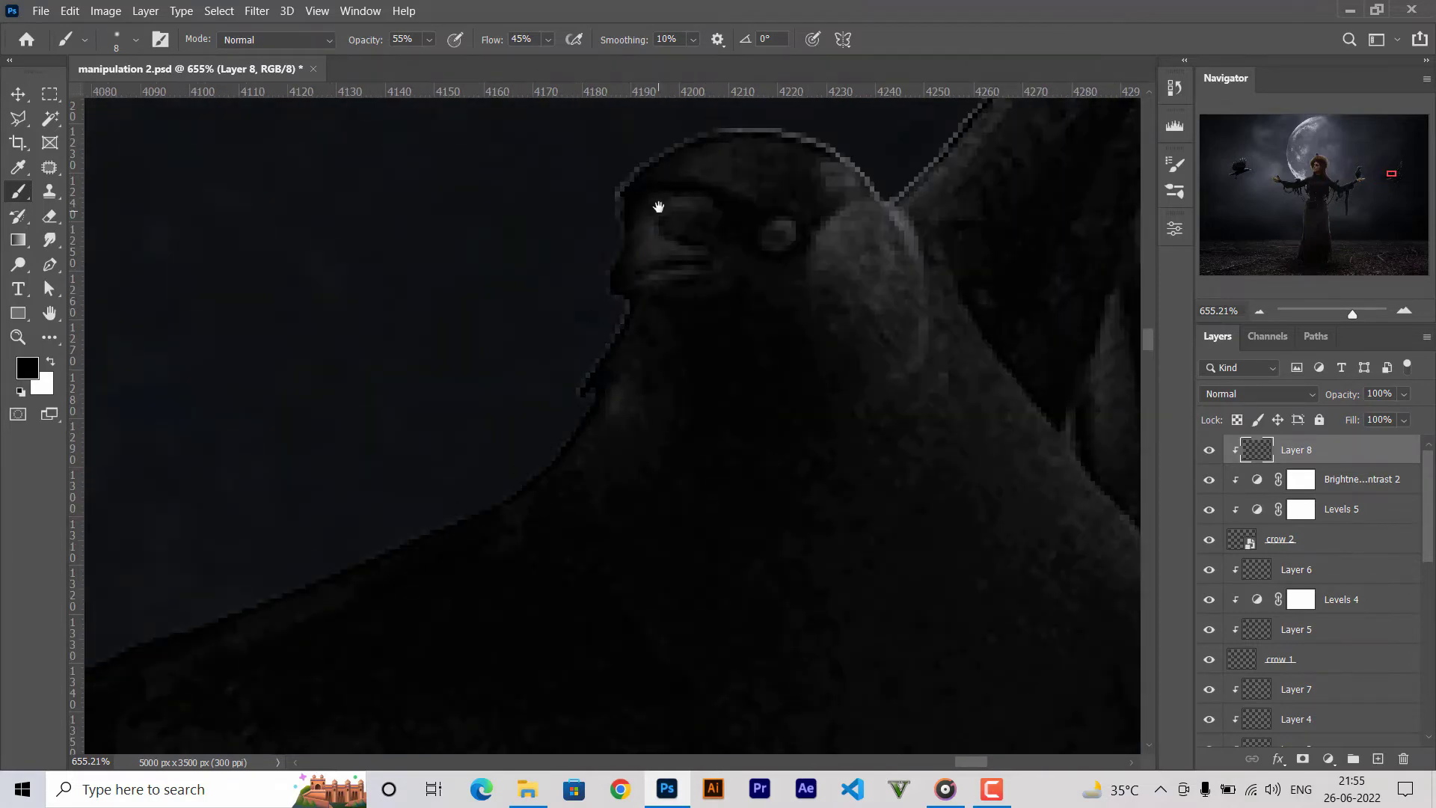
pyautogui.hscroll(3, 658, 207)
pyautogui.moveTo(479, 306); pyautogui.dragTo(600, 299)
# Darken the halo along the raised wing, upper feathers and lower wing edge.
pyautogui.scroll(3, 609, 449)
pyautogui.moveTo(711, 359); pyautogui.dragTo(568, 539)
pyautogui.hscroll(3, 569, 539)
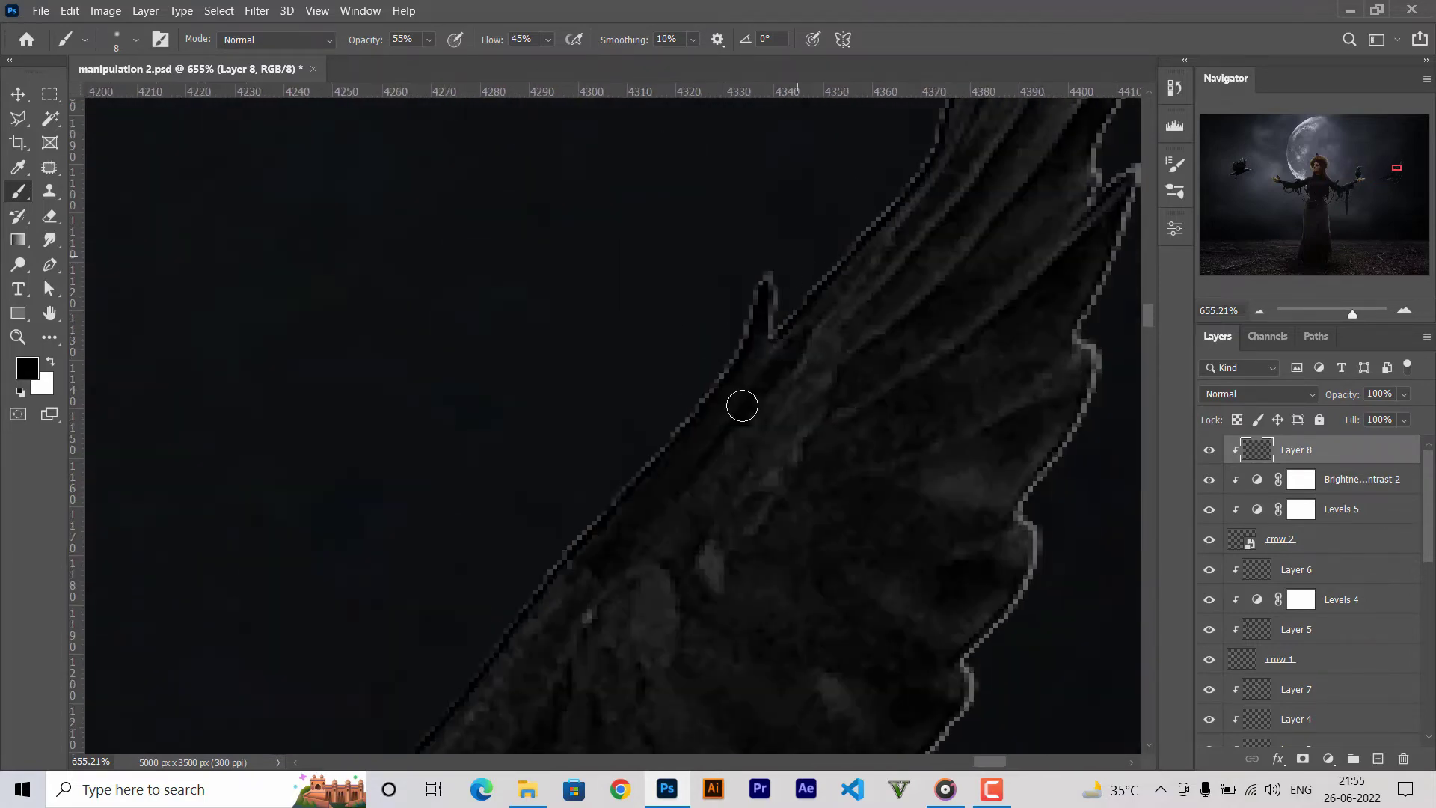
pyautogui.scroll(4, 753, 360)
pyautogui.hscroll(5, 577, 248)
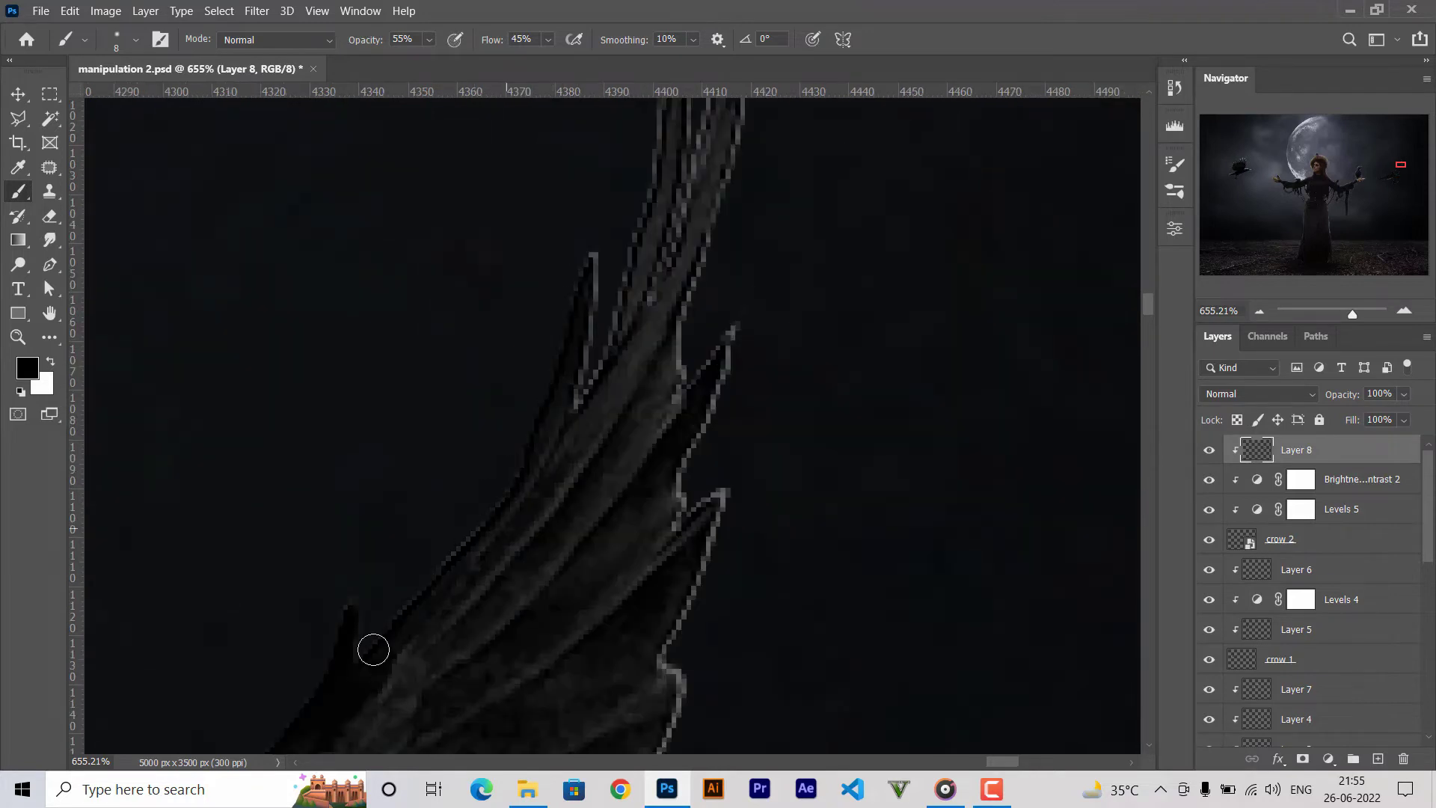
pyautogui.moveTo(599, 404); pyautogui.dragTo(656, 224)
pyautogui.scroll(3, 657, 225)
pyautogui.hscroll(1, 657, 224)
pyautogui.moveTo(551, 474)
pyautogui.mouseDown()
pyautogui.moveTo(571, 504)
pyautogui.moveTo(650, 342)
pyautogui.moveTo(603, 657)
pyautogui.mouseUp()
pyautogui.scroll(-2, 603, 657)
pyautogui.hscroll(-1, 603, 657)
pyautogui.moveTo(680, 254); pyautogui.dragTo(646, 395)
pyautogui.moveTo(650, 491); pyautogui.dragTo(618, 644)
# Darken the remaining halo on the lower wing edge and near the tail.
pyautogui.scroll(-2, 617, 643)
pyautogui.hscroll(-1, 618, 643)
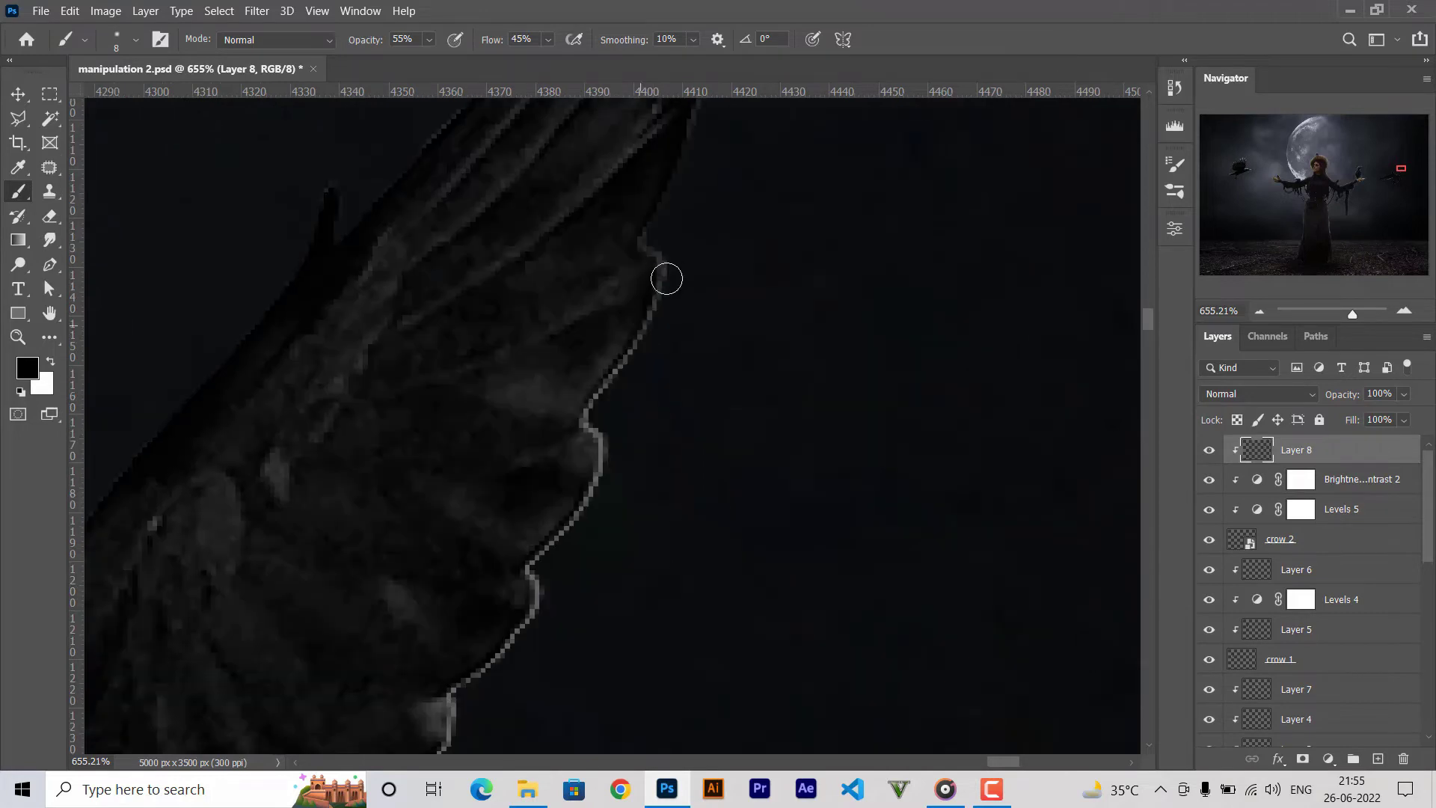
pyautogui.moveTo(536, 569); pyautogui.dragTo(498, 658)
pyautogui.scroll(-2, 699, 320)
pyautogui.hscroll(-1, 700, 320)
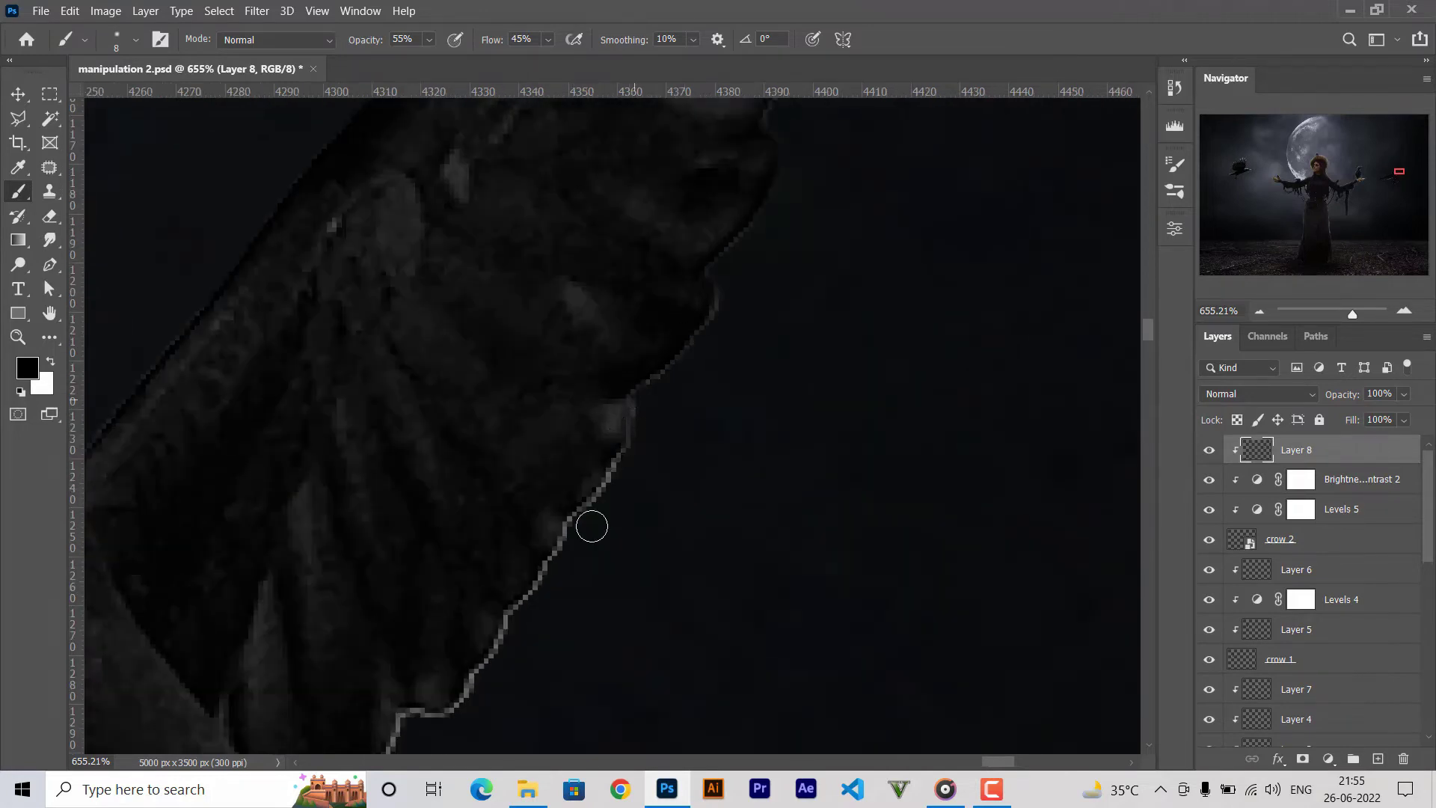
pyautogui.moveTo(591, 526); pyautogui.dragTo(509, 628)
pyautogui.scroll(-2, 573, 487)
pyautogui.hscroll(-1, 574, 488)
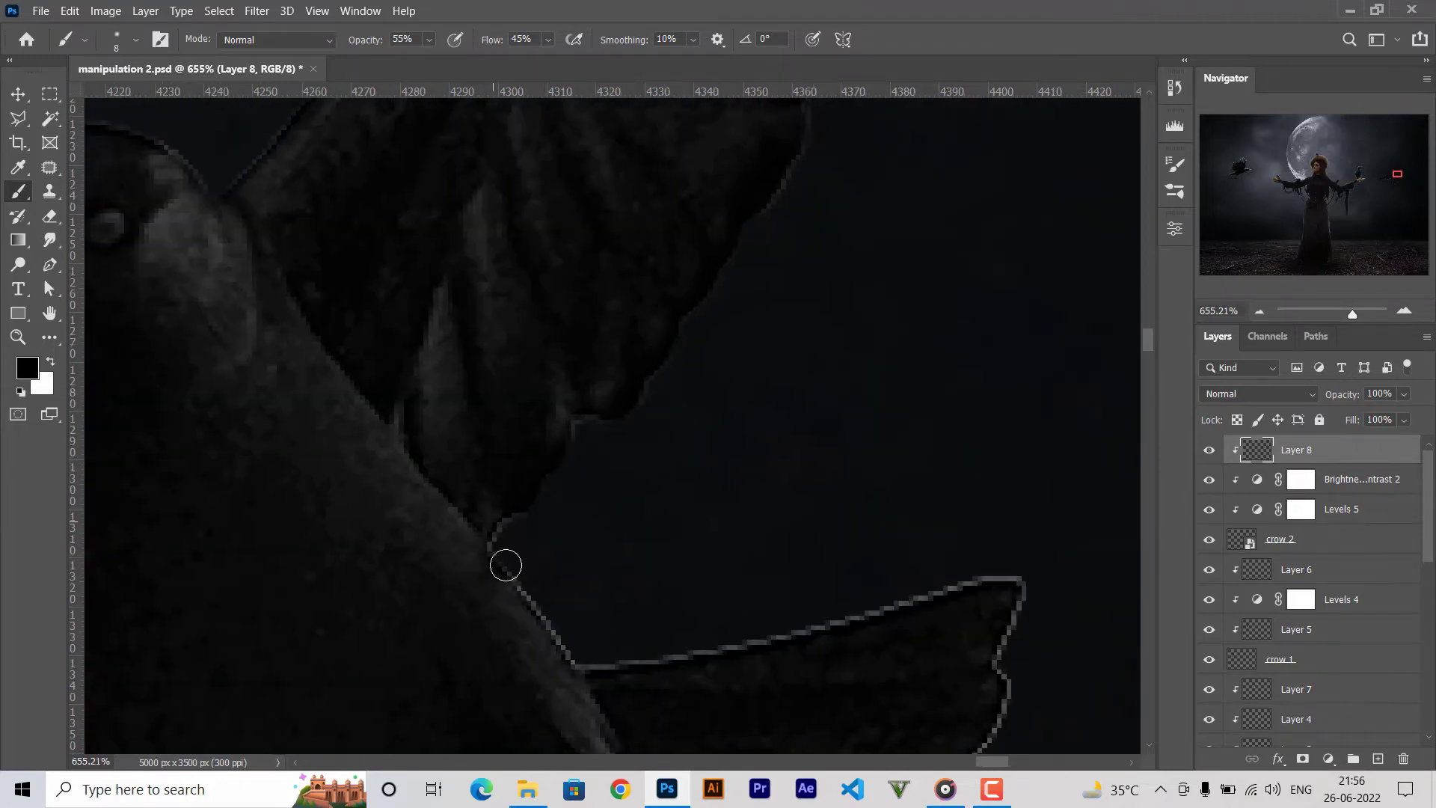
pyautogui.scroll(-2, 844, 351)
pyautogui.hscroll(1, 844, 351)
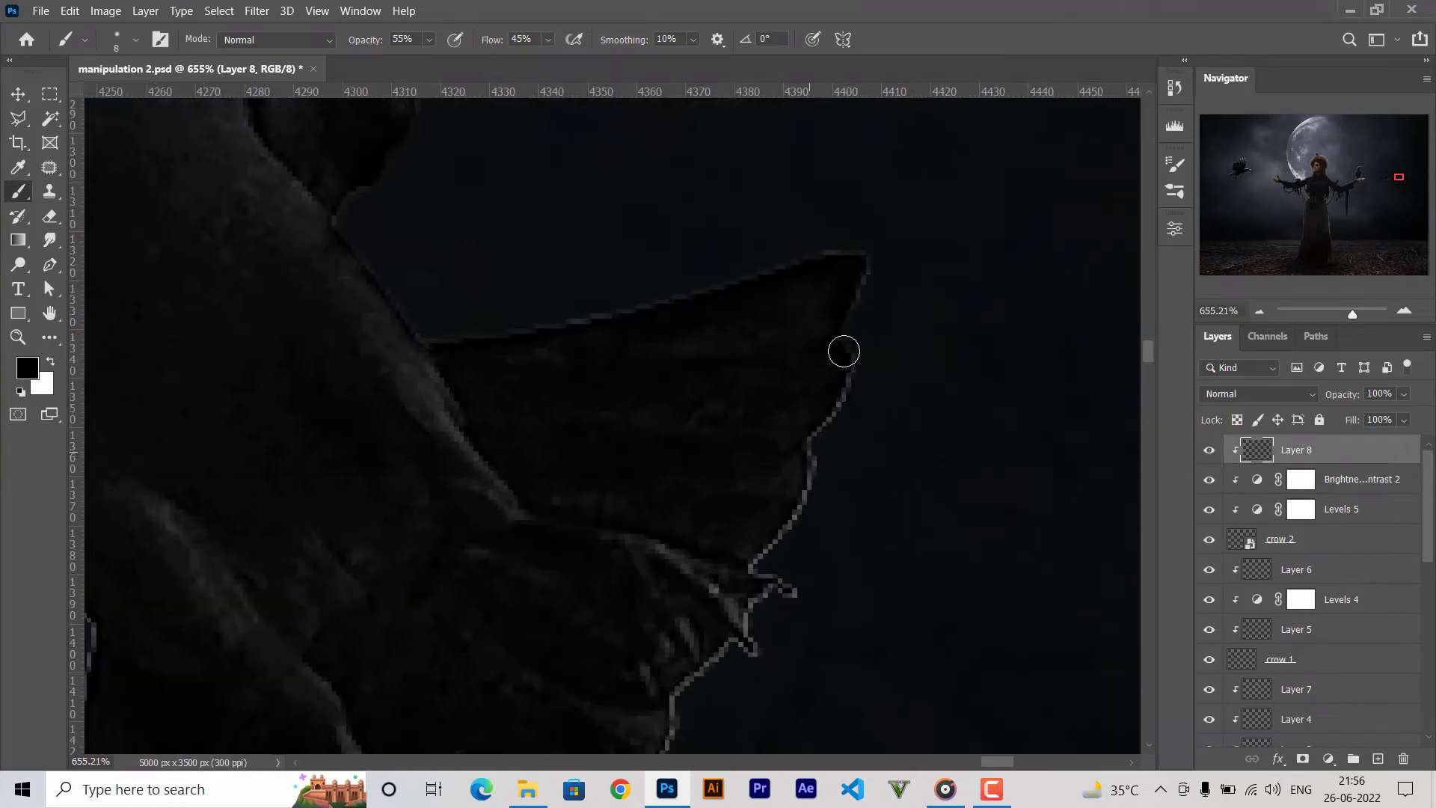
pyautogui.scroll(-2, 745, 616)
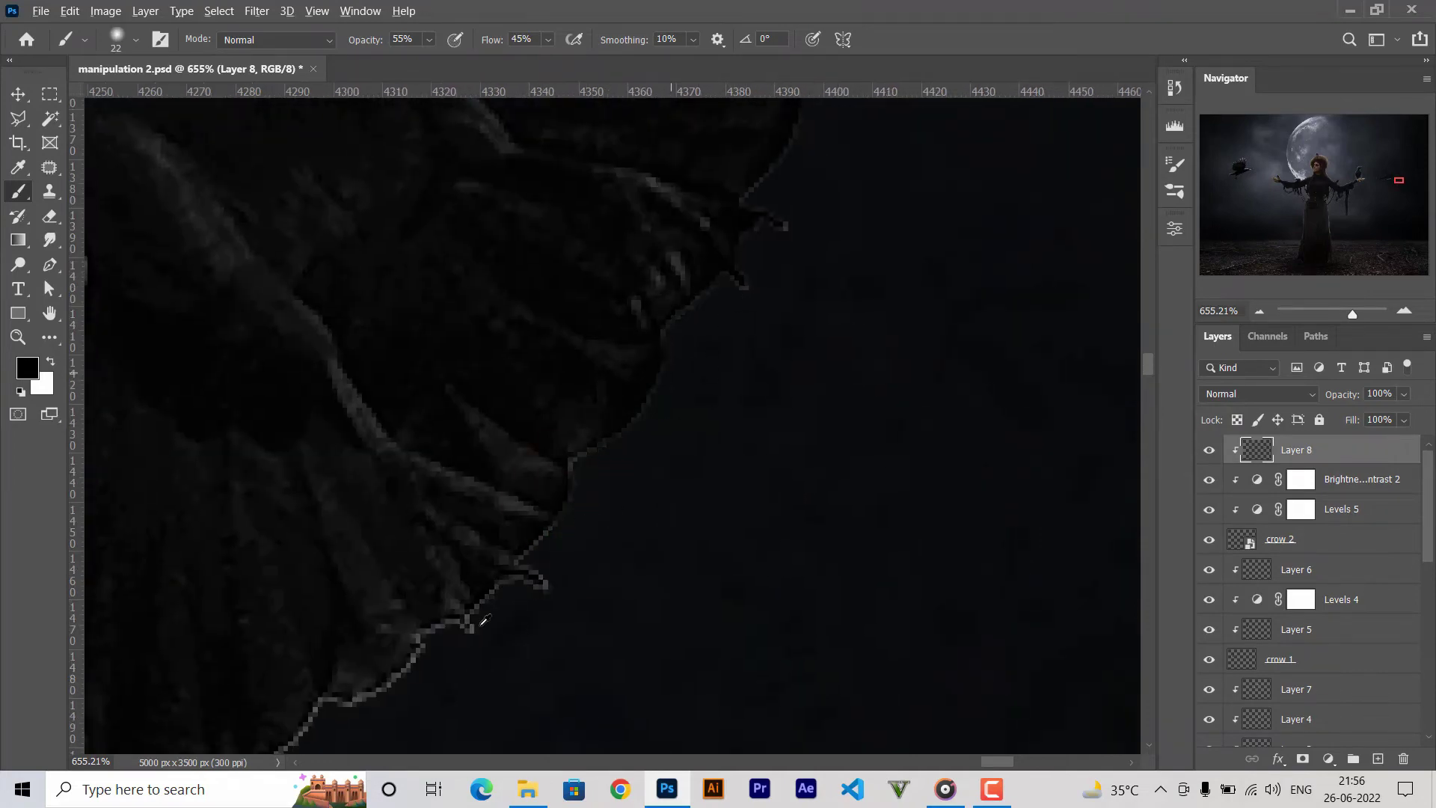
pyautogui.scroll(-5, 266, 571)
pyautogui.press(']')
pyautogui.press(']')
pyautogui.press(']')
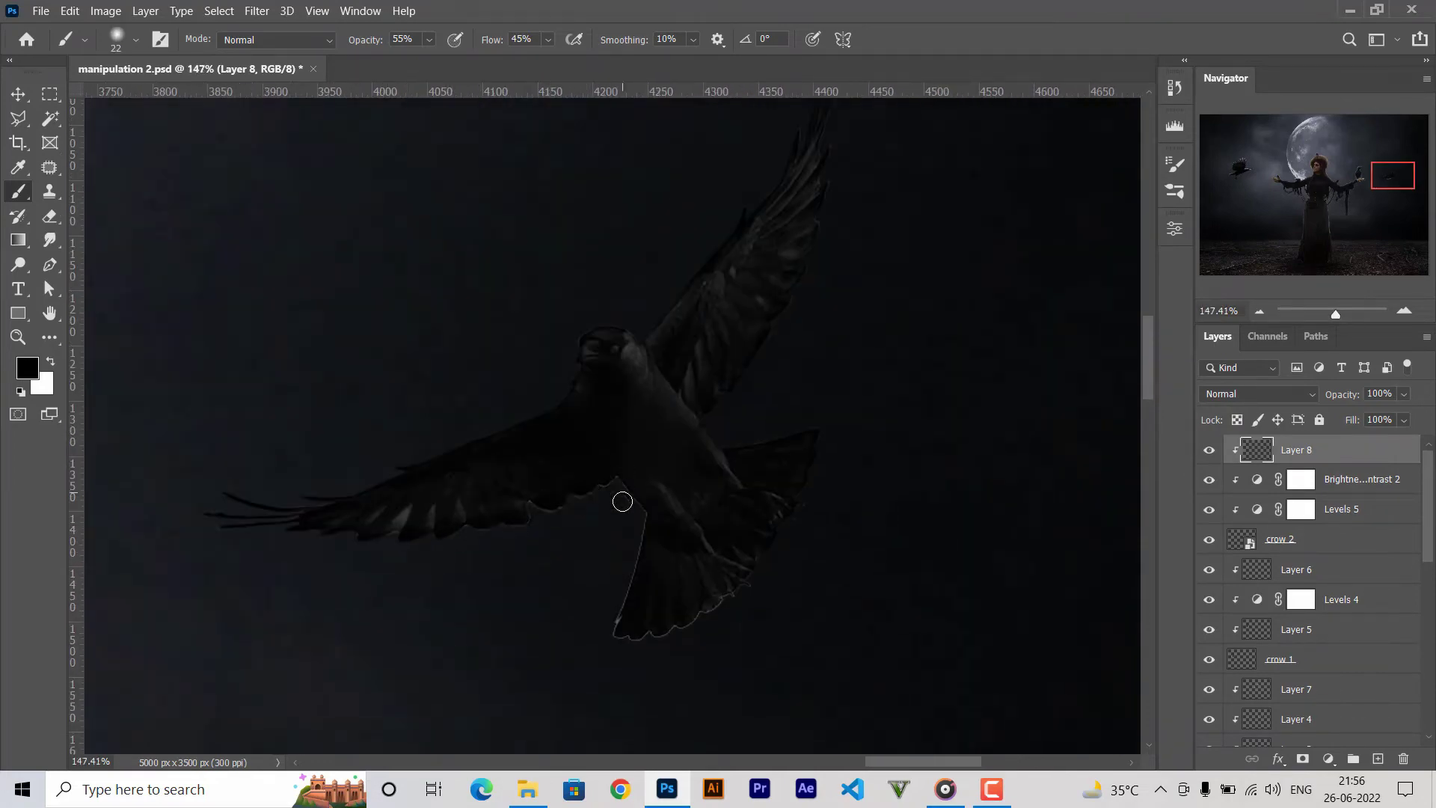
pyautogui.scroll(-3, 725, 584)
# Remove the extra empty layer and add a clipped Levels 6 with midtones at 1.49.
pyautogui.scroll(-3, 724, 585)
pyautogui.hotkey('ctrl', 's')
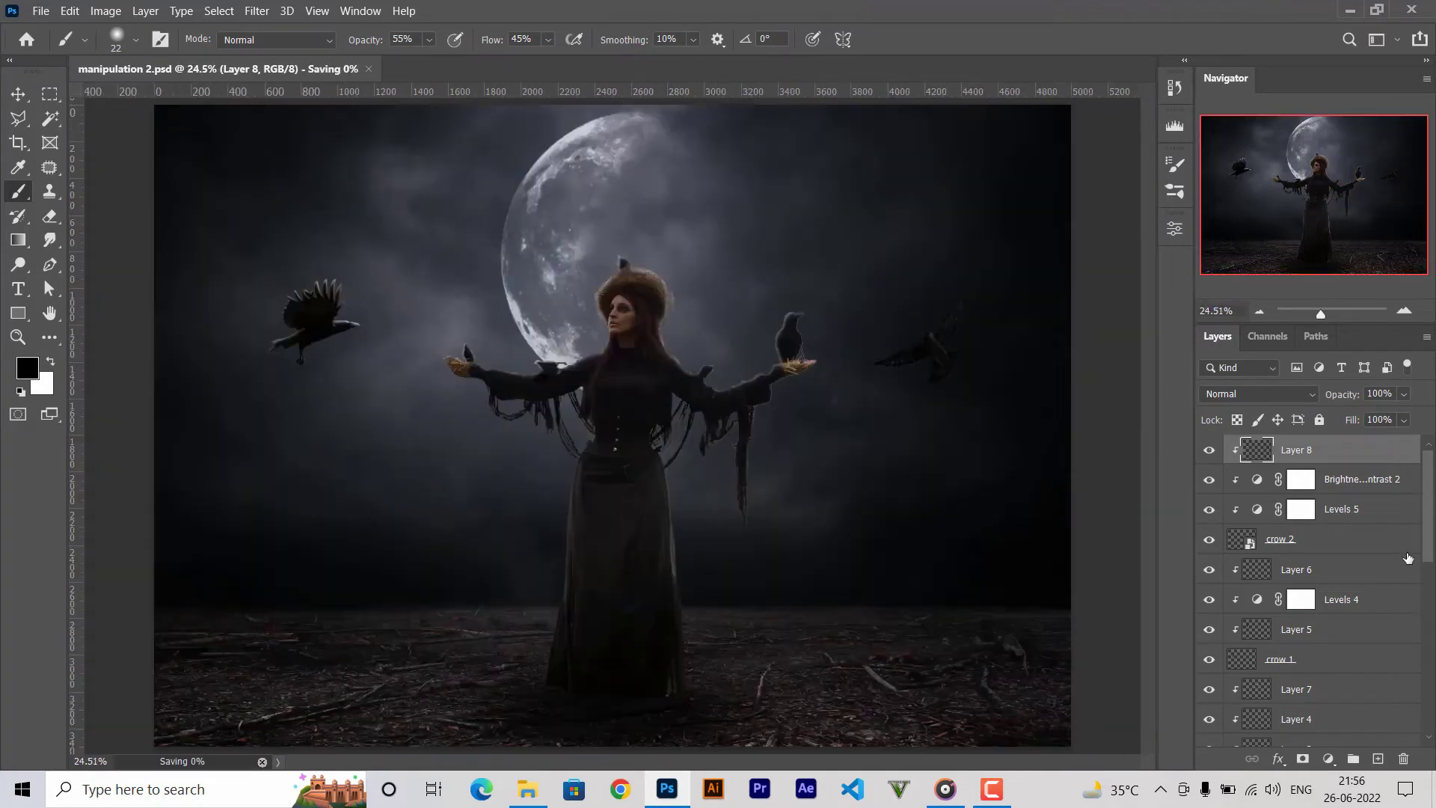
pyautogui.click(1378, 758)
pyautogui.press('Delete')
pyautogui.click(1328, 758)
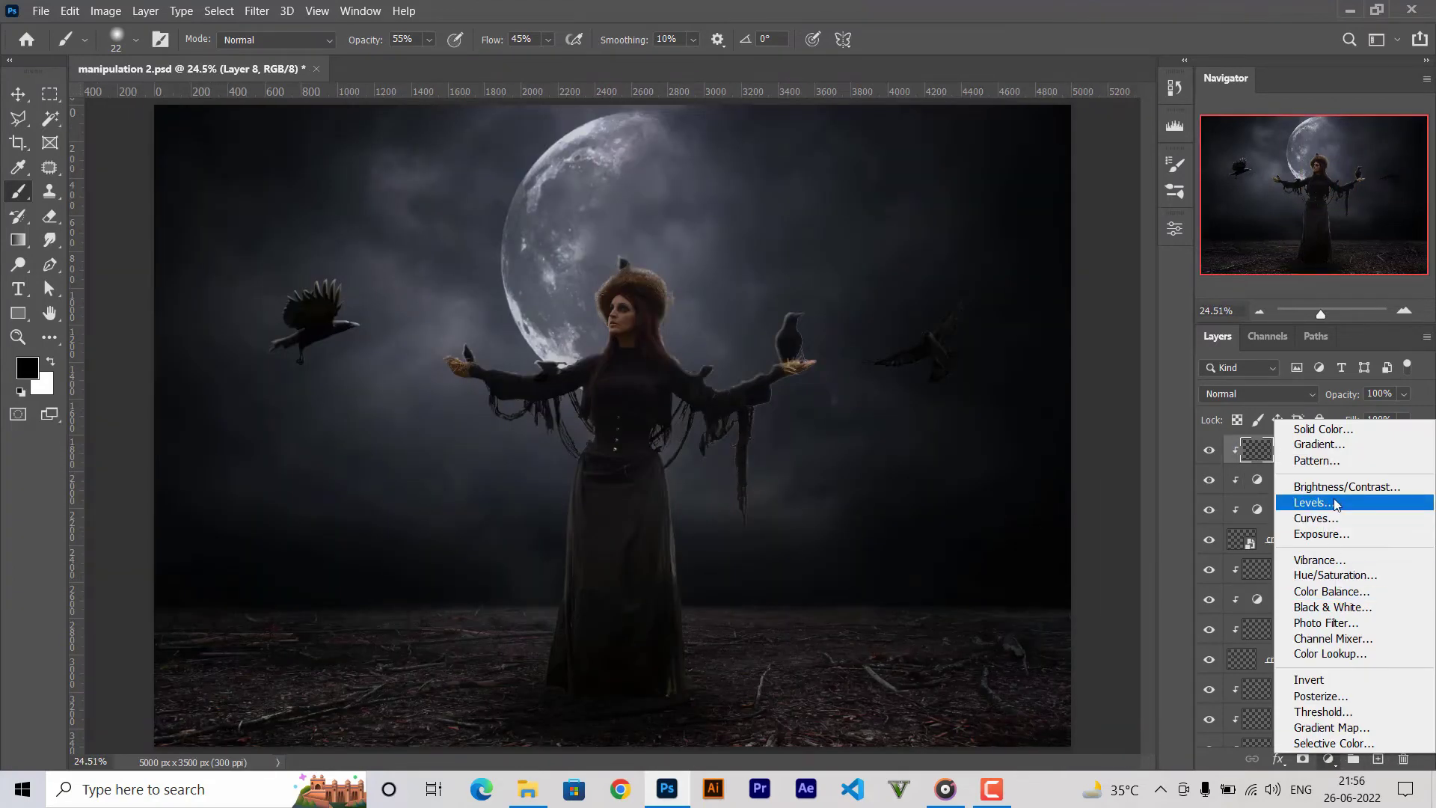
pyautogui.click(1316, 503)
pyautogui.moveTo(1031, 418); pyautogui.dragTo(1013, 418)
pyautogui.moveTo(921, 220)
pyautogui.mouseDown()
pyautogui.moveTo(504, 209)
pyautogui.moveTo(1173, 242)
pyautogui.mouseUp()
# Invert the Levels 6 mask and paint white over the jackdaw's eye only.
pyautogui.scroll(5, 986, 264)
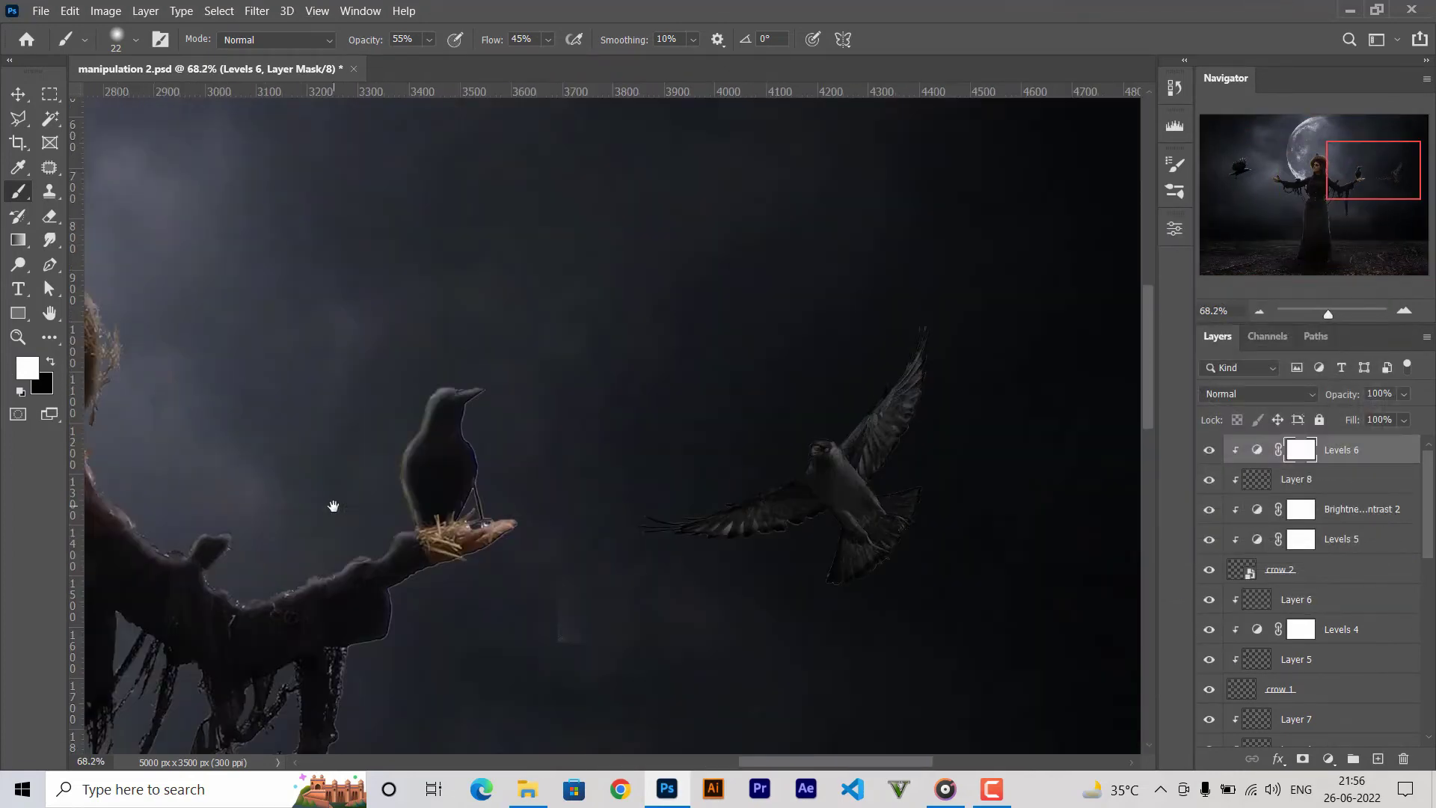
pyautogui.hotkey('ctrl', 'i')
pyautogui.scroll(5, 805, 419)
pyautogui.scroll(2, 805, 419)
pyautogui.scroll(3, 705, 513)
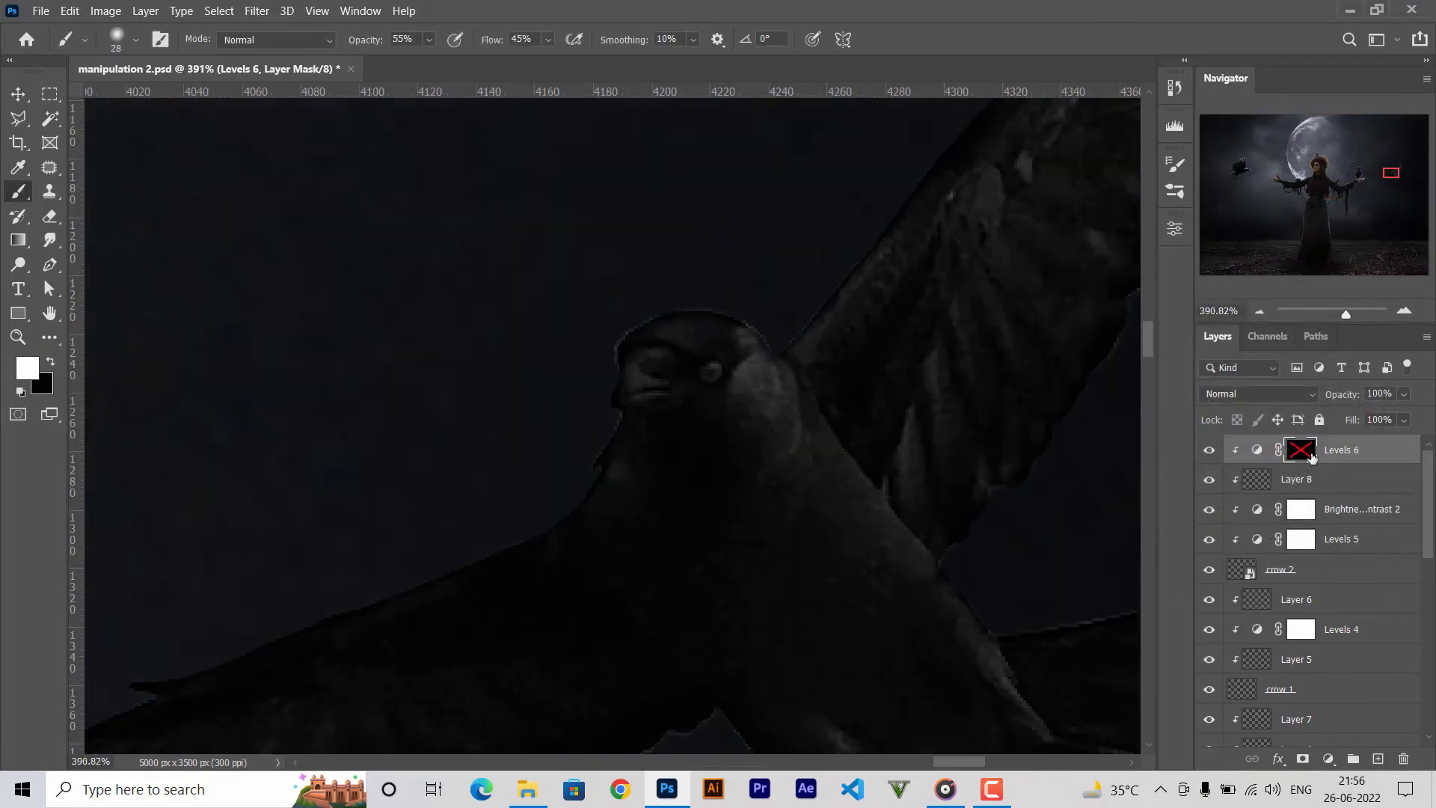
pyautogui.press(']')
pyautogui.scroll(2, 721, 370)
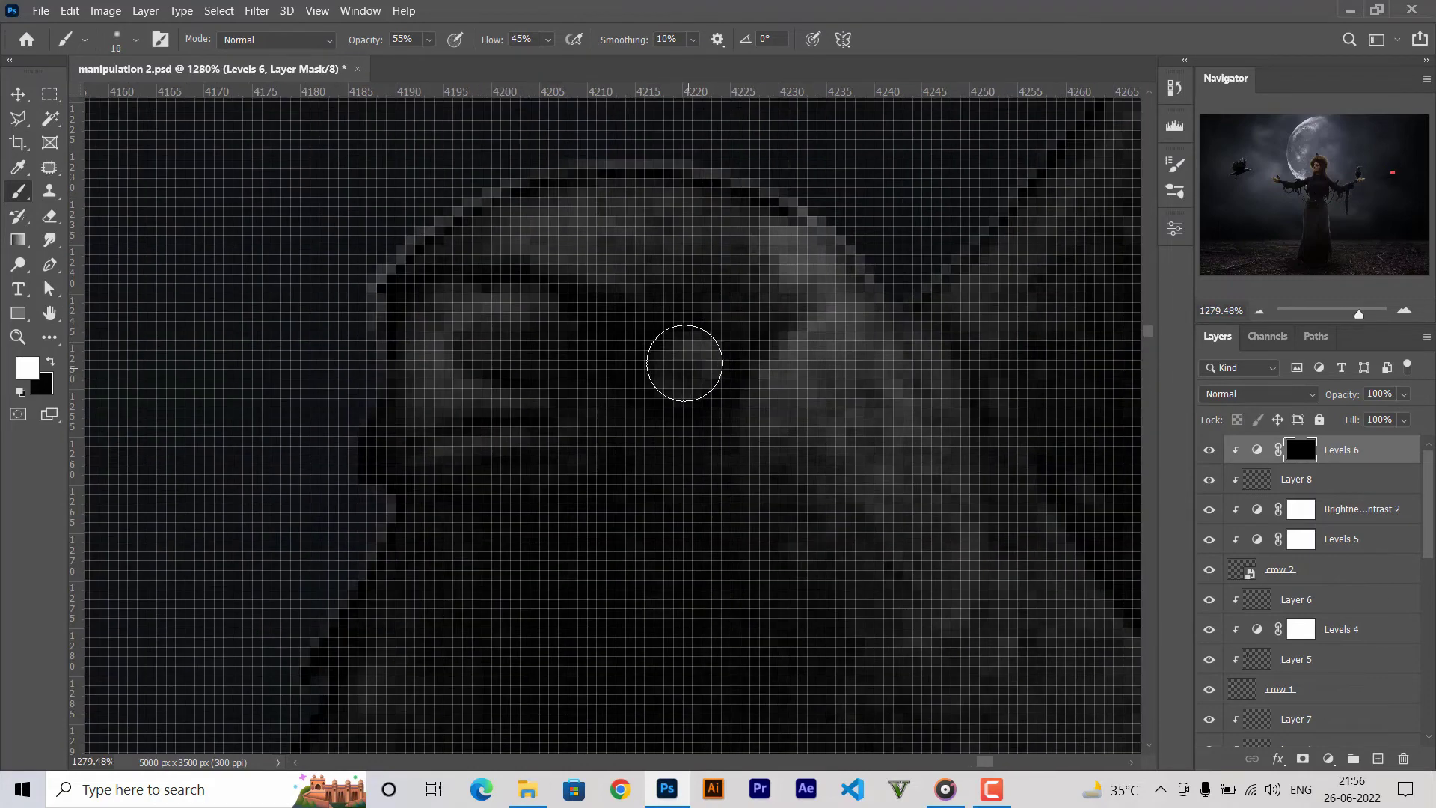
pyautogui.click(687, 366)
pyautogui.scroll(-1, 687, 367)
pyautogui.scroll(-3, 687, 367)
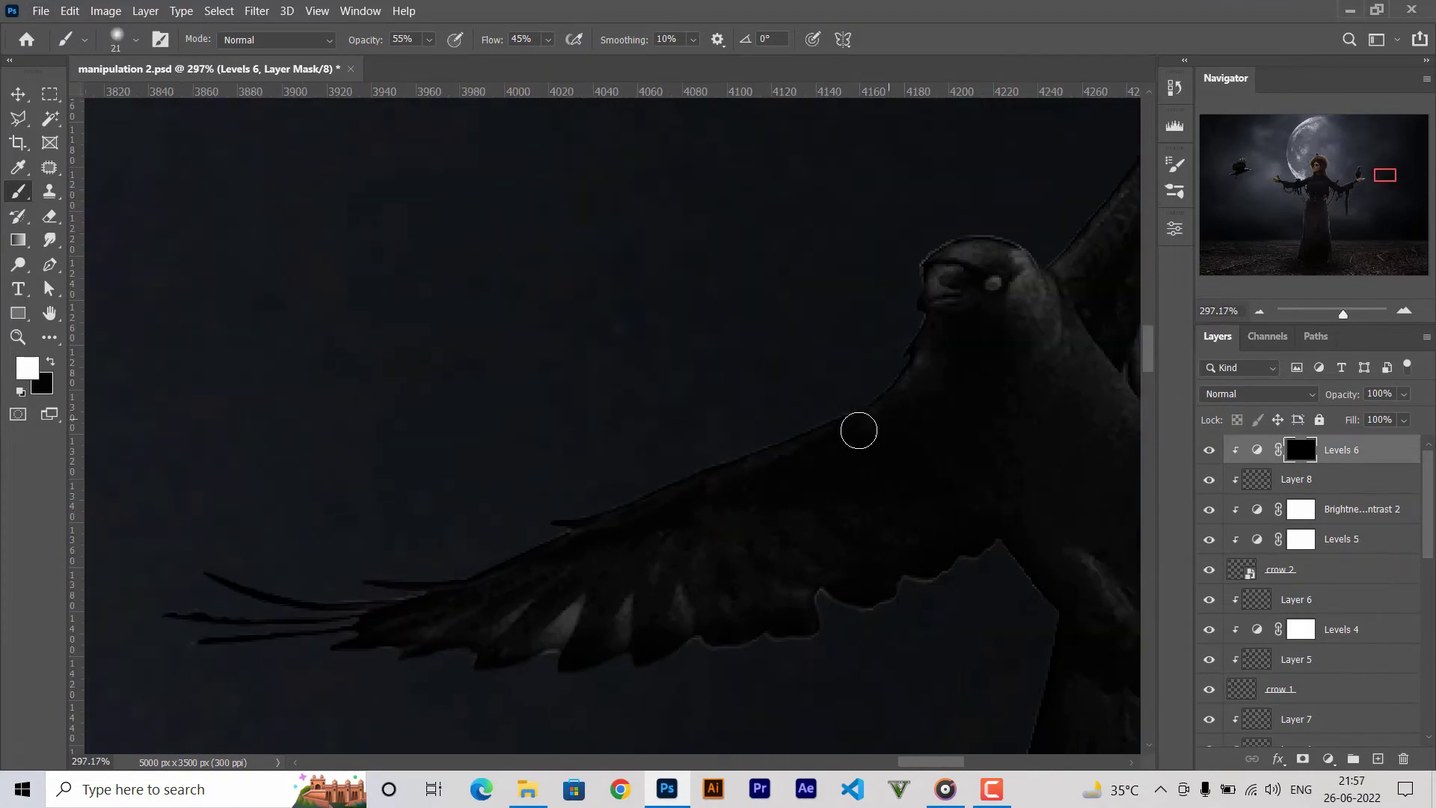
pyautogui.moveTo(858, 431); pyautogui.dragTo(395, 651)
# Add a new clipped layer above Levels 6 and set a white brush to 20% opacity, 32% flow.
pyautogui.click(1378, 758)
pyautogui.scroll(2, 336, 529)
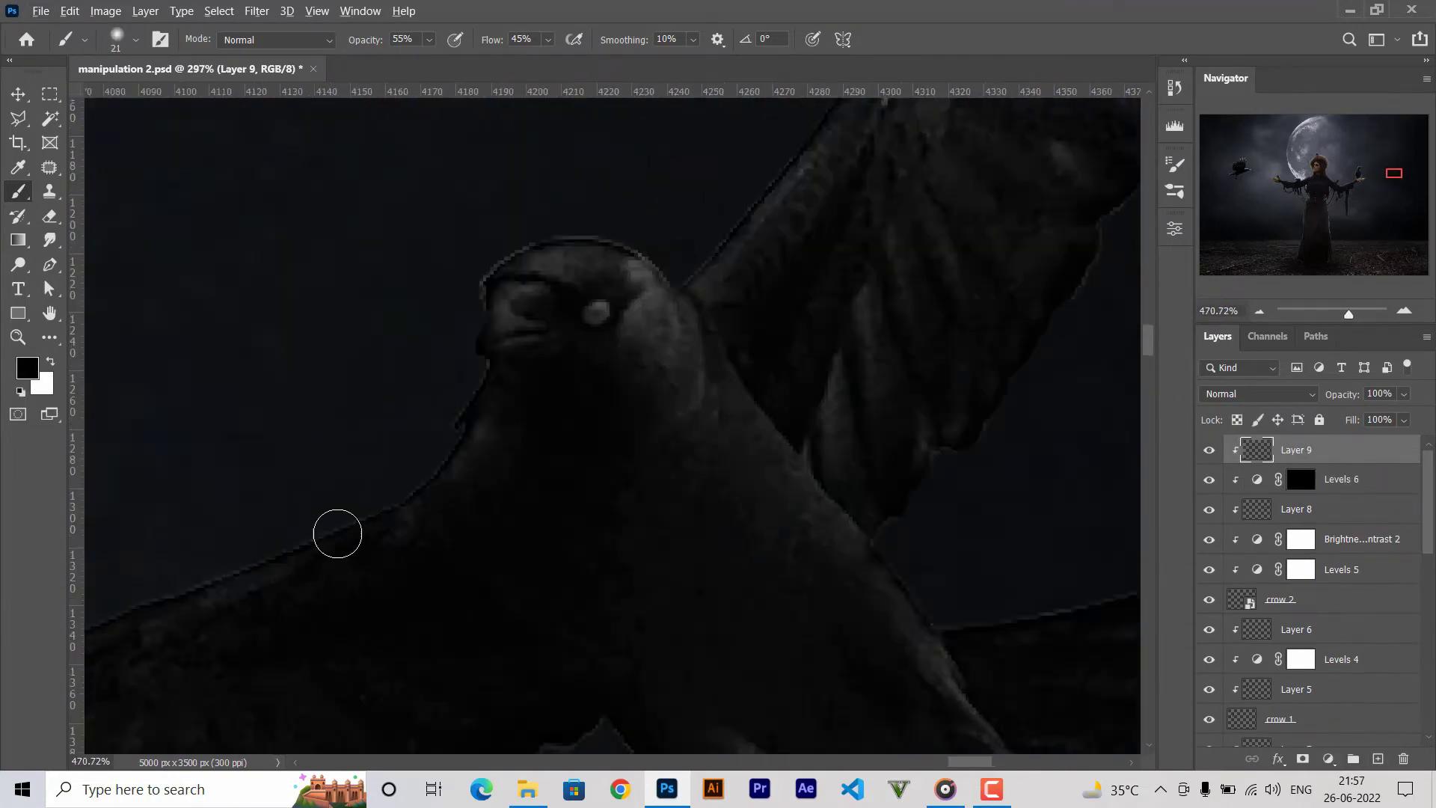
pyautogui.press('1')
pyautogui.press('6')
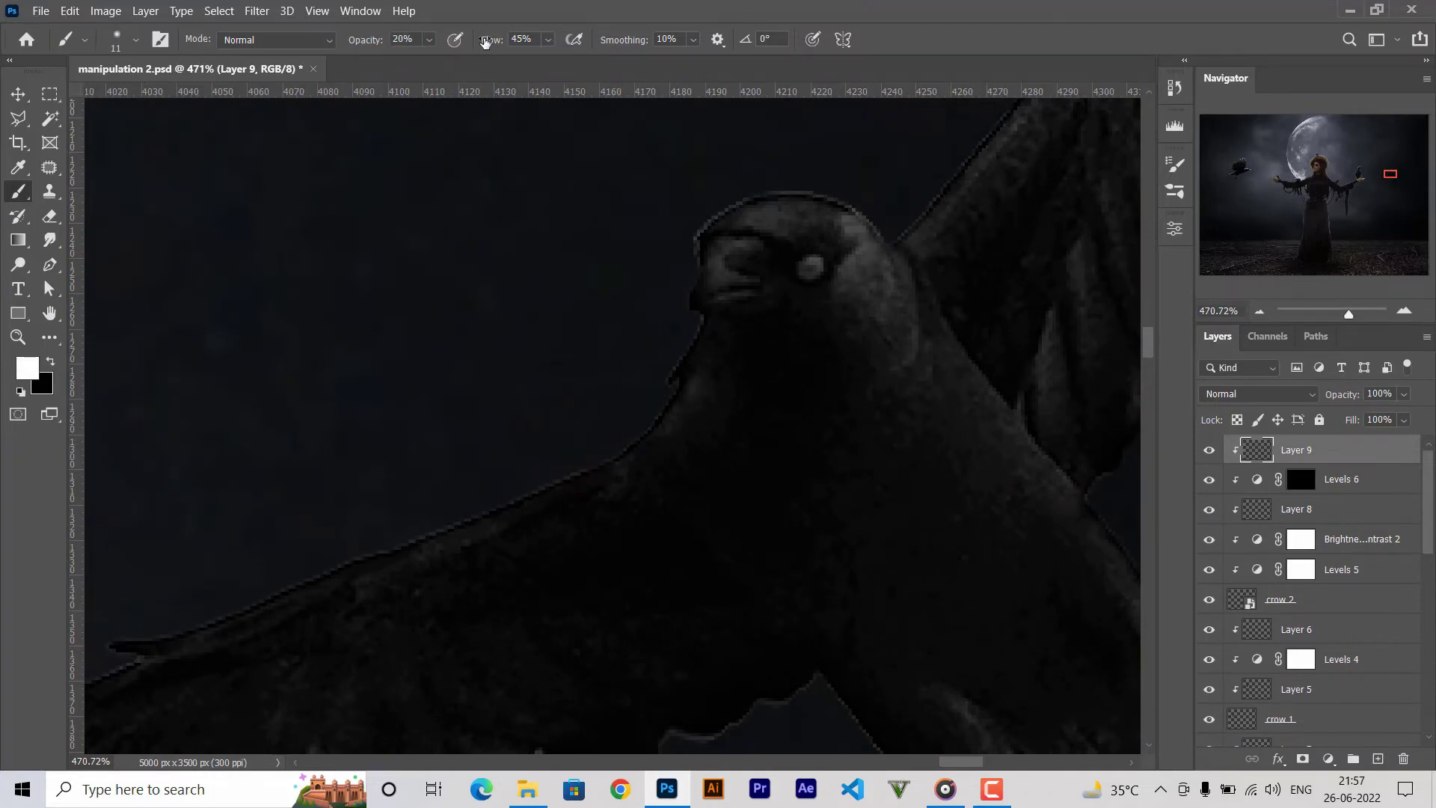
pyautogui.hotkey('shift', '3')
pyautogui.hotkey('shift', '2')
pyautogui.scroll(3, 571, 391)
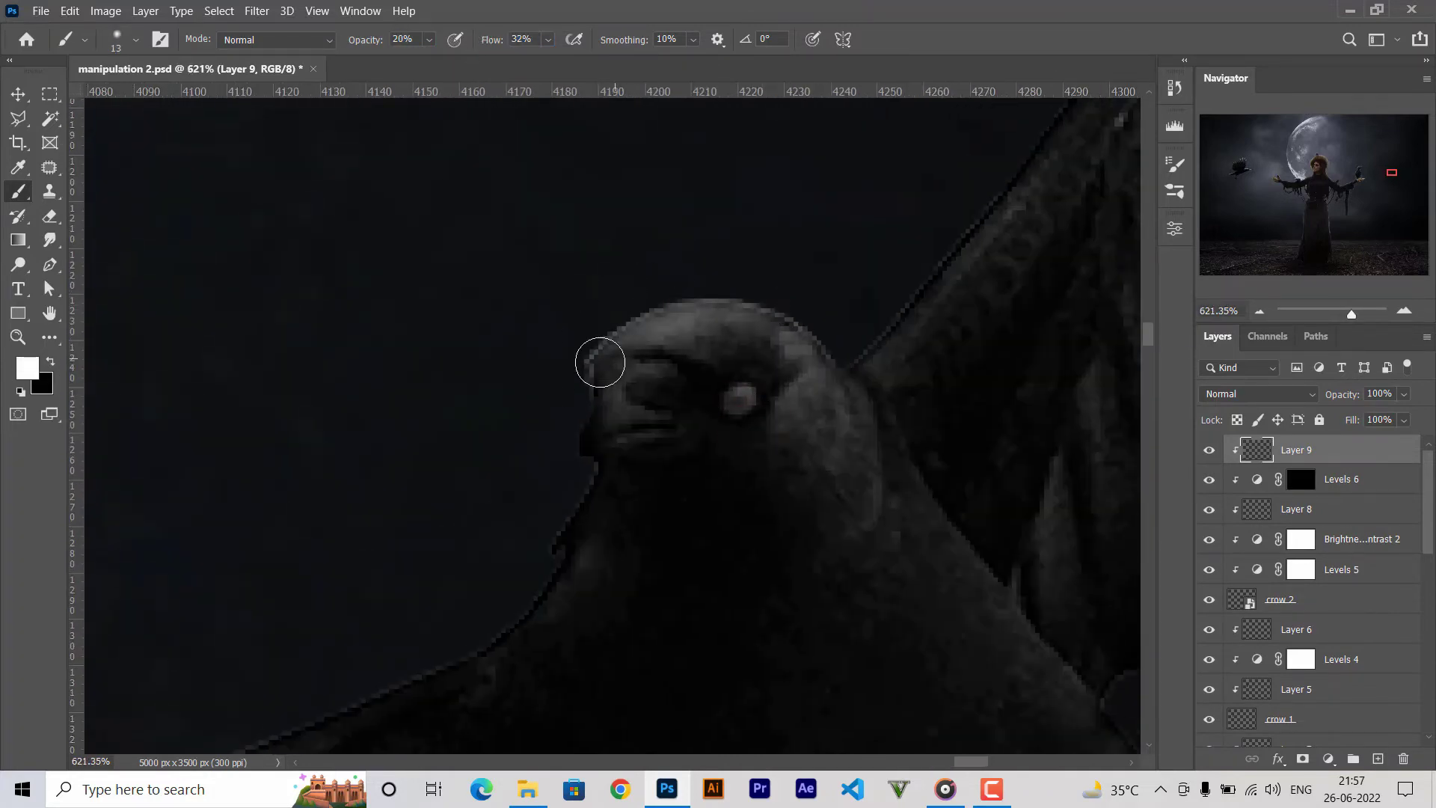
pyautogui.scroll(-2, 417, 656)
pyautogui.scroll(-2, 654, 404)
pyautogui.scroll(-2, 654, 403)
pyautogui.moveTo(418, 610)
pyautogui.mouseDown()
pyautogui.moveTo(725, 505)
pyautogui.moveTo(889, 467)
pyautogui.mouseUp()
pyautogui.press(']')
# Paint soft white rim light along the crow's wing feathers and wing-tip feathers.
pyautogui.moveTo(357, 616); pyautogui.dragTo(612, 519)
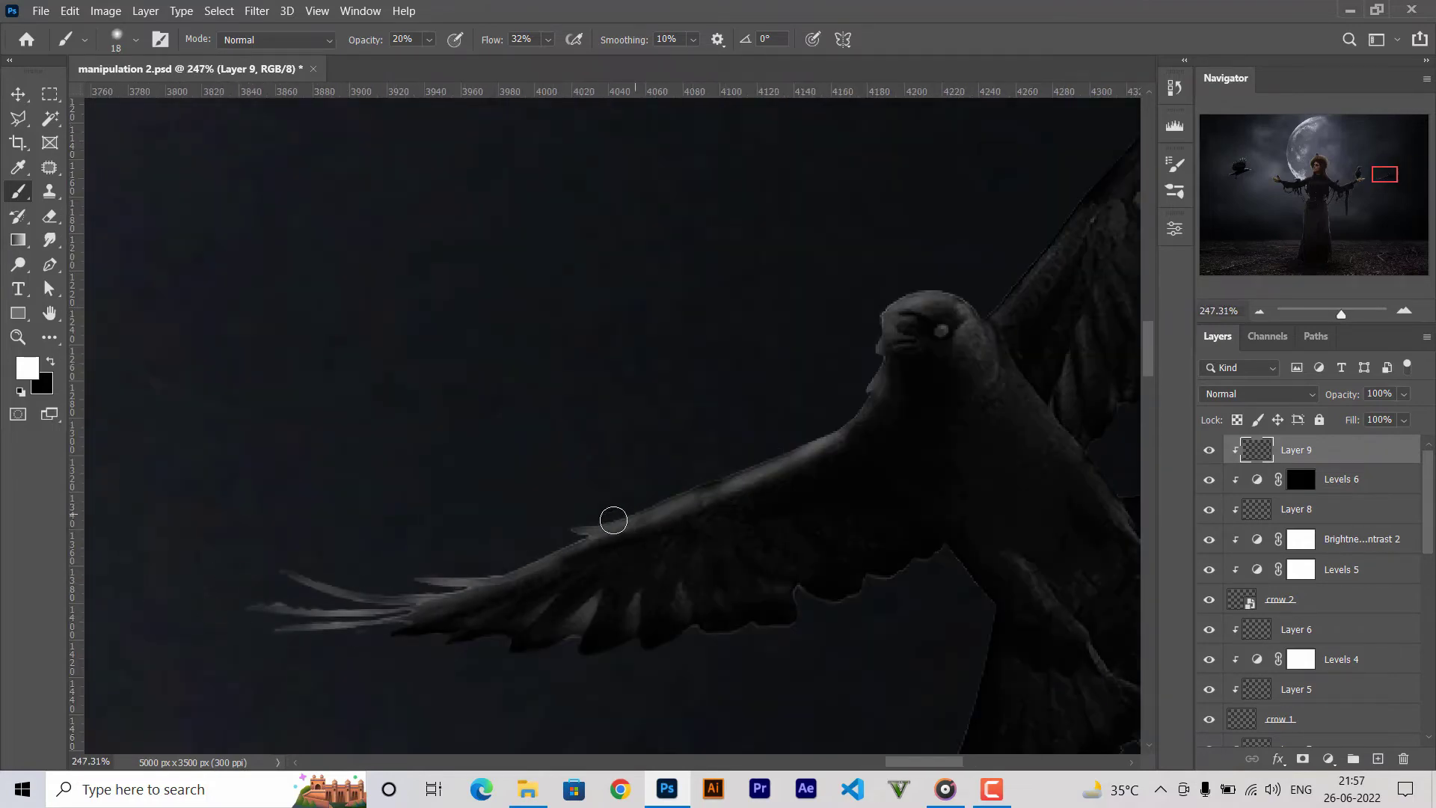
pyautogui.scroll(2, 420, 654)
pyautogui.moveTo(419, 654)
pyautogui.mouseDown()
pyautogui.moveTo(471, 618)
pyautogui.moveTo(615, 636)
pyautogui.mouseUp()
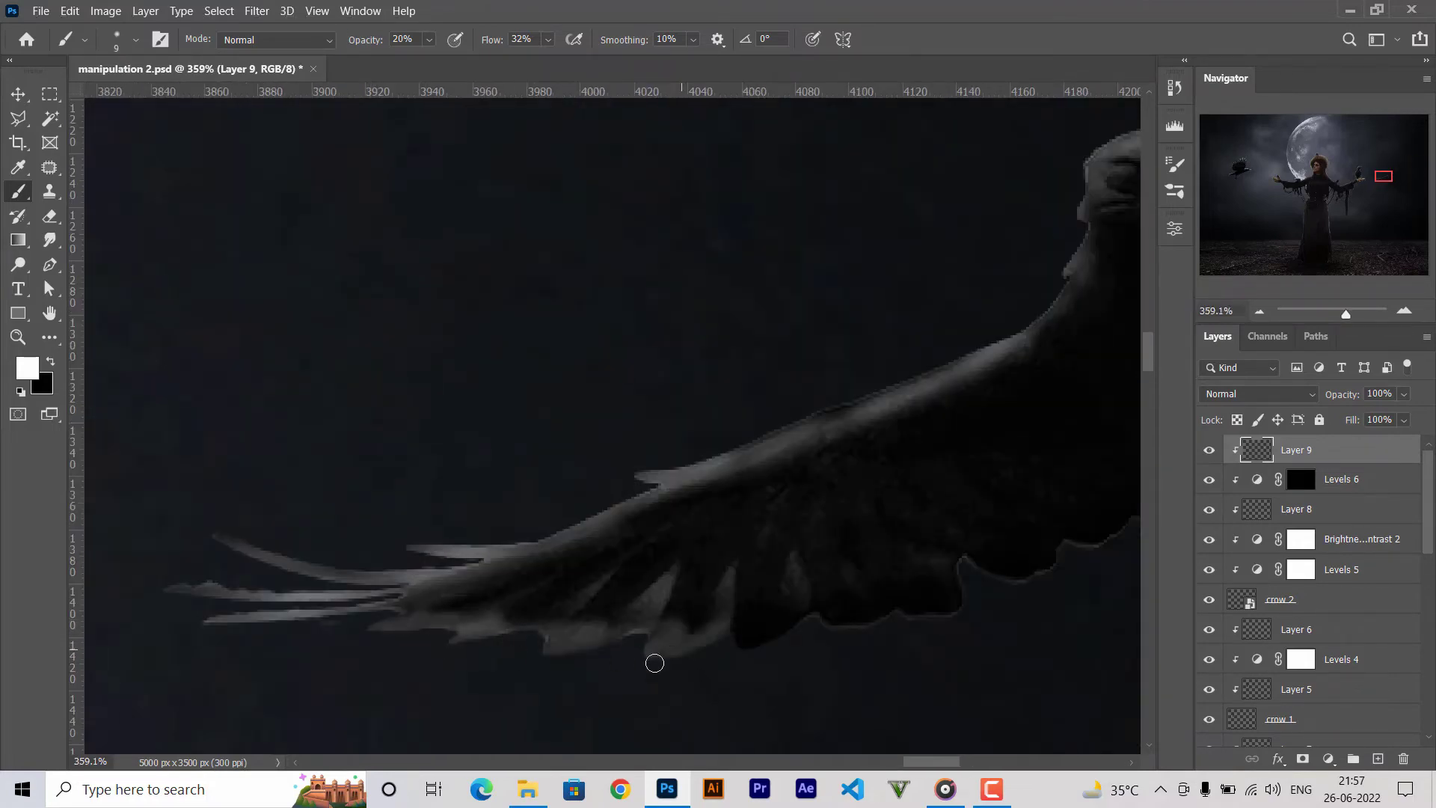
pyautogui.scroll(-3, 655, 663)
pyautogui.scroll(2, 629, 606)
# Set up a small full-opacity eraser for trimming highlights, then switch back to the brush.
pyautogui.press('e')
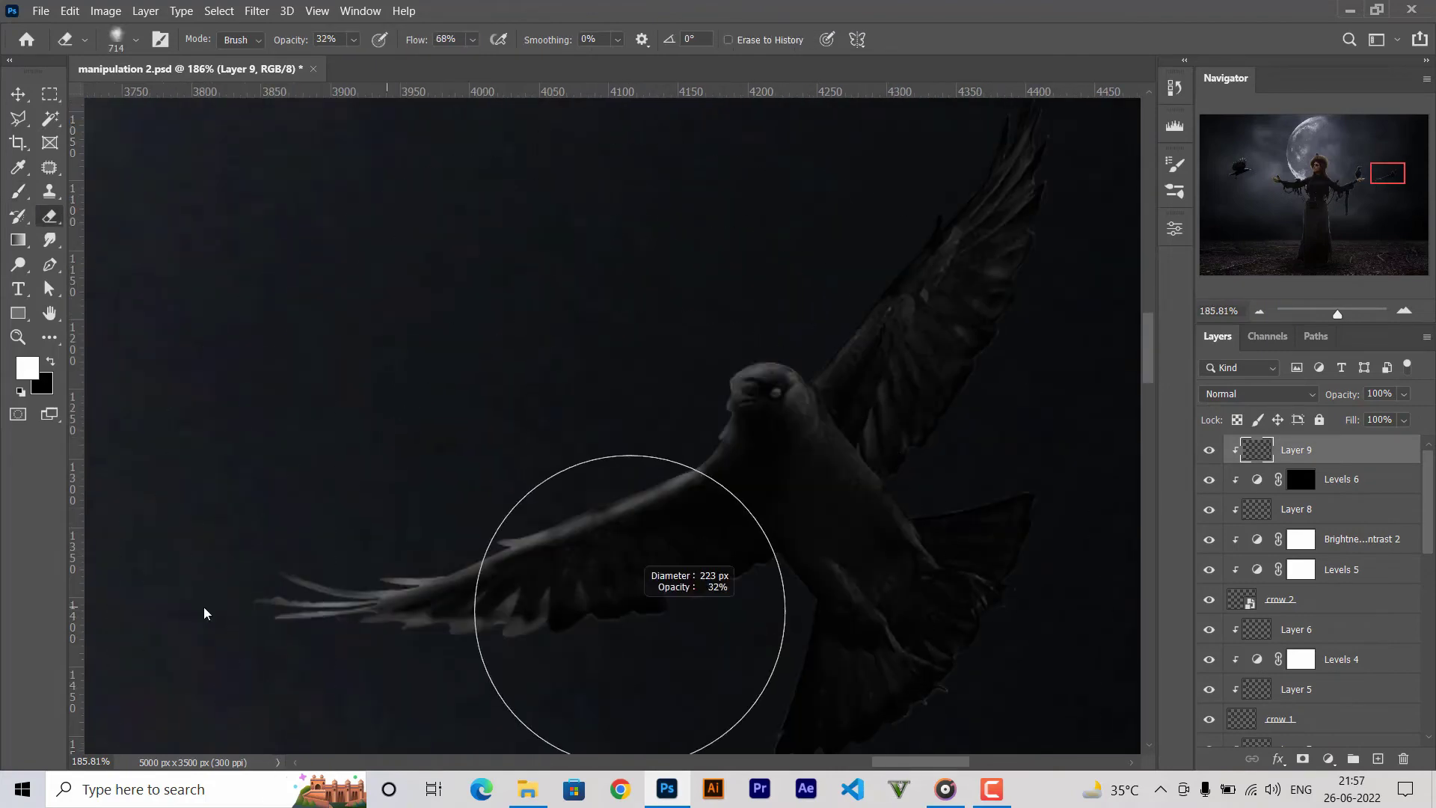
pyautogui.press('[')
pyautogui.press('[')
pyautogui.press('[')
pyautogui.press('0')
pyautogui.scroll(-5, 965, 570)
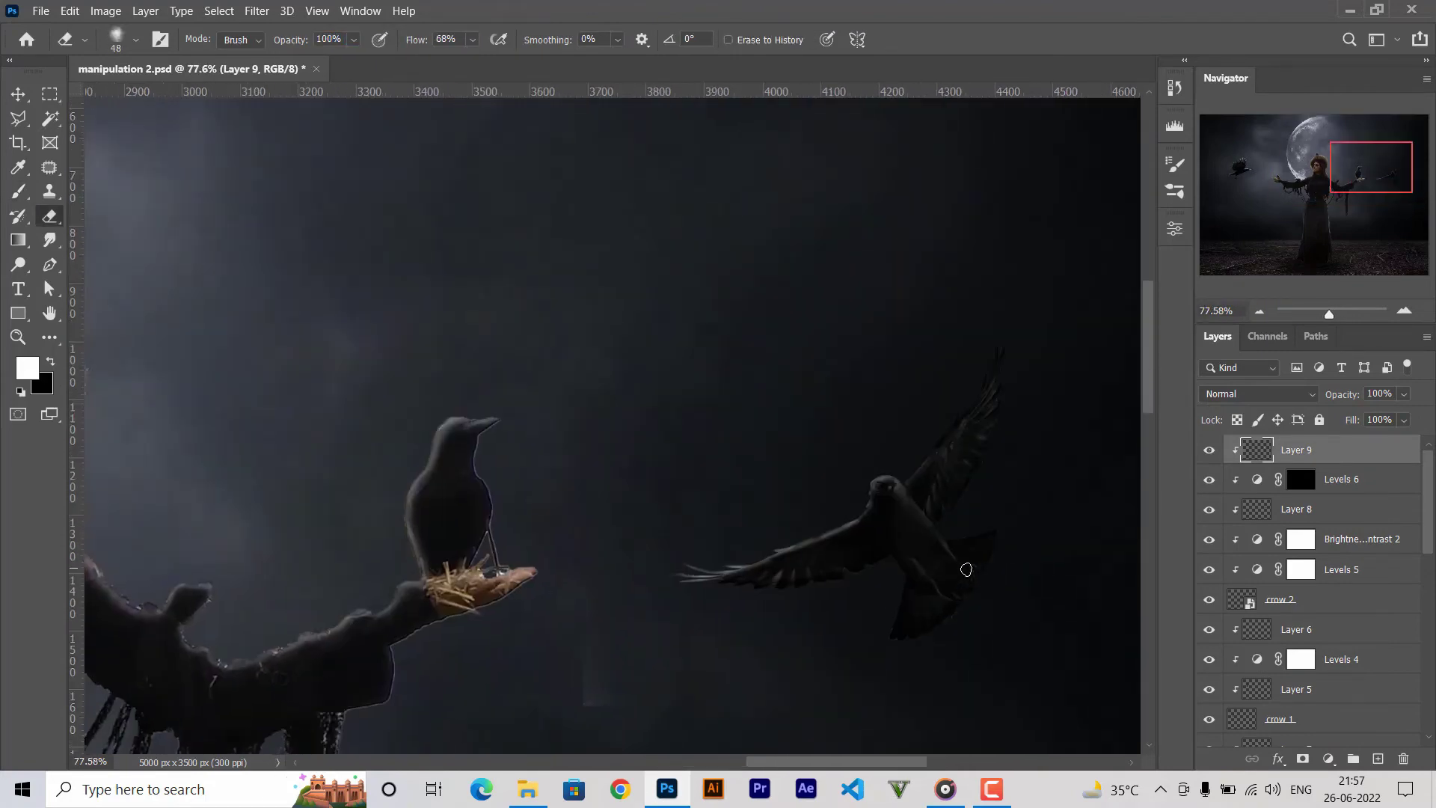
pyautogui.press('b')
pyautogui.scroll(3, 786, 481)
pyautogui.scroll(3, 929, 372)
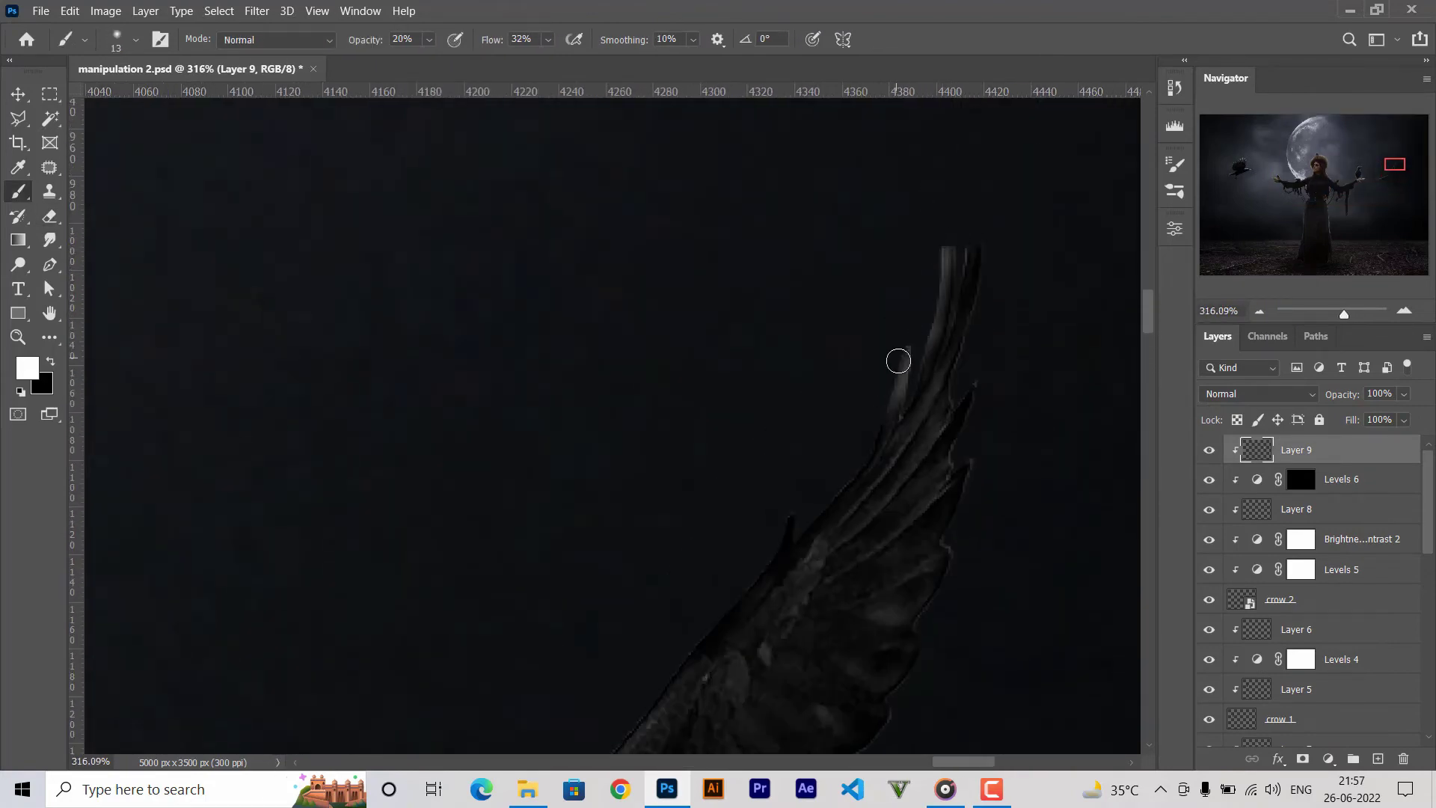
pyautogui.scroll(-3, 724, 628)
pyautogui.scroll(-1, 644, 584)
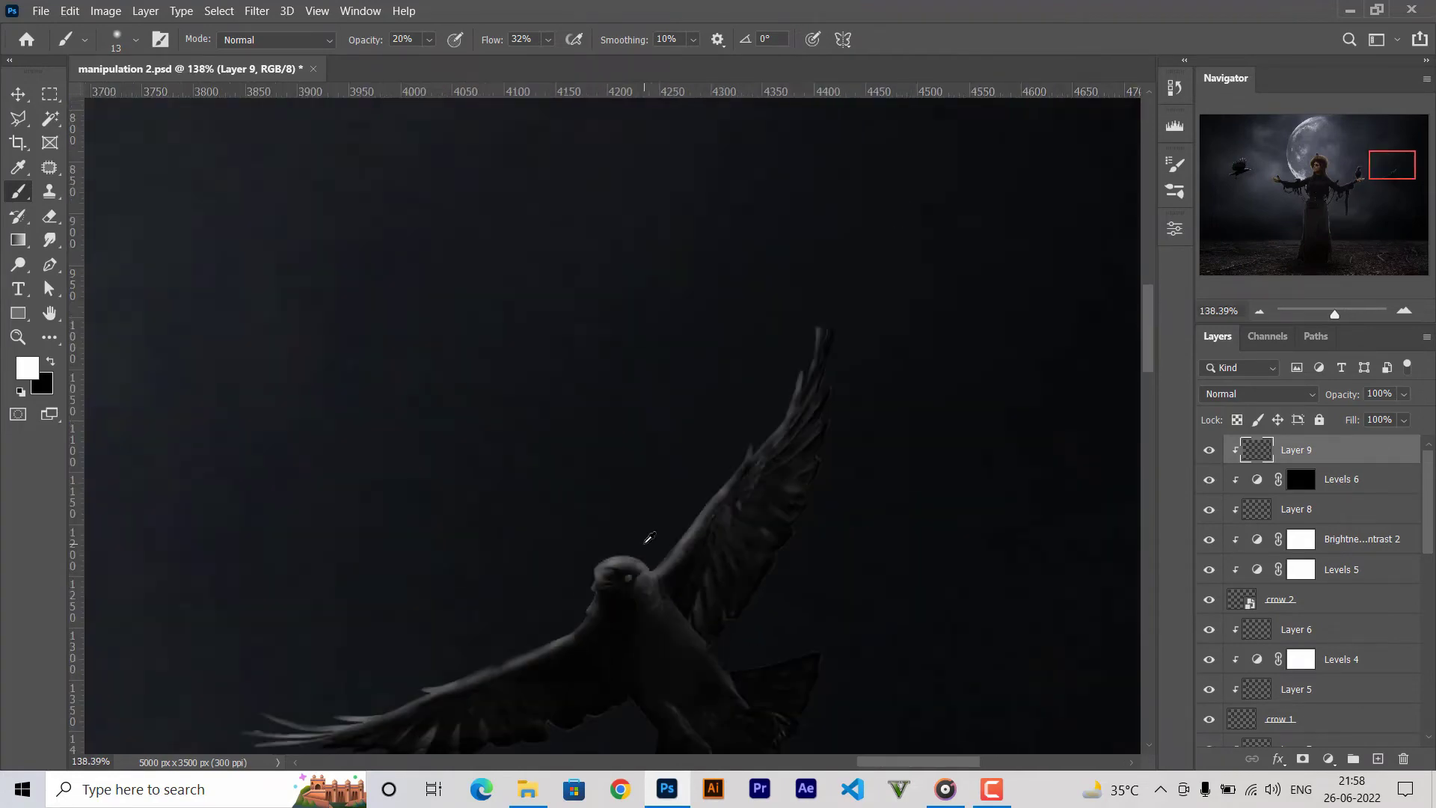
pyautogui.scroll(-1, 649, 537)
pyautogui.scroll(-2, 650, 537)
pyautogui.scroll(-3, 649, 537)
pyautogui.scroll(3, 883, 384)
pyautogui.hotkey('ctrl', 's')
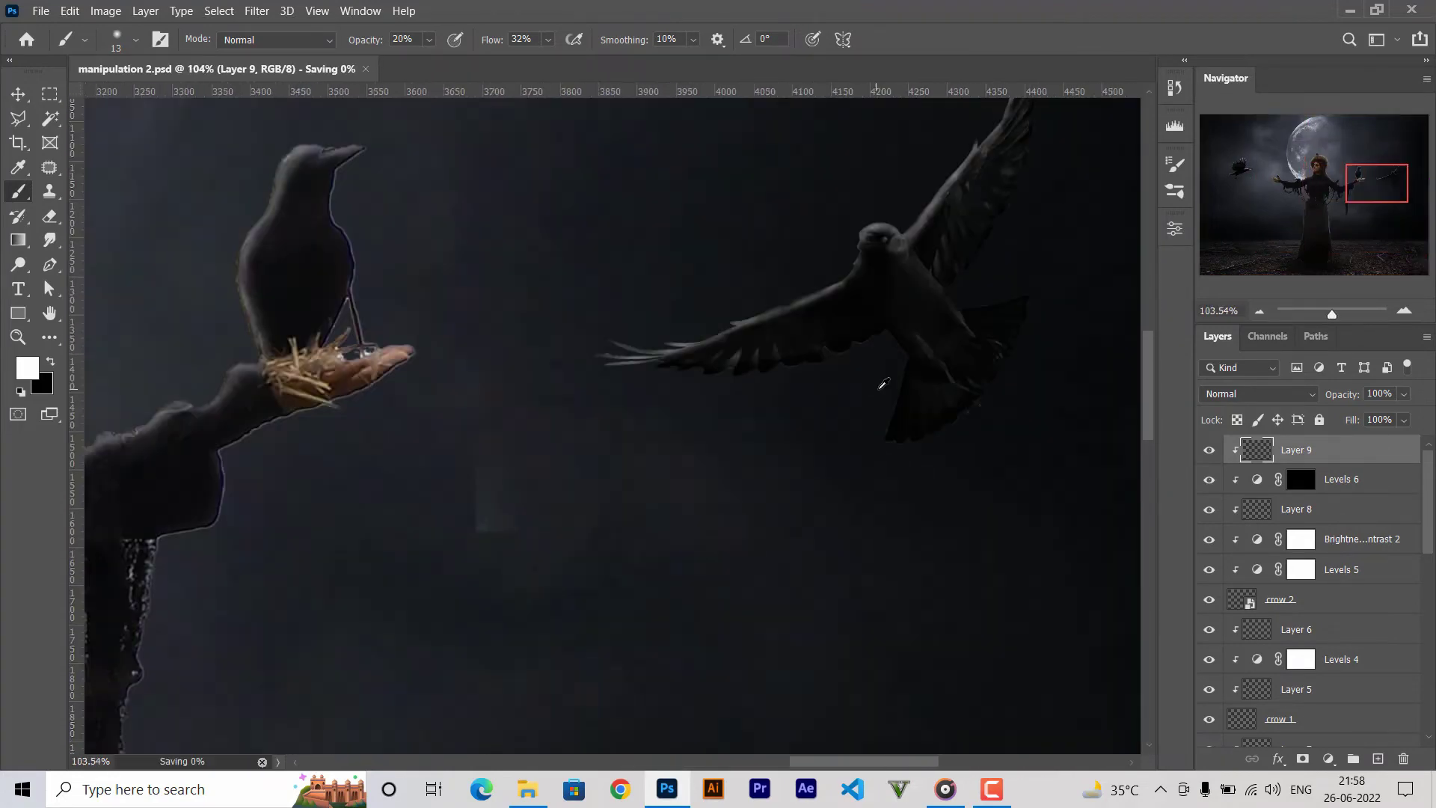
pyautogui.scroll(3, 882, 384)
# Brighten the lower wing edge with rim light, fit the image in view, and save.
pyautogui.moveTo(940, 376); pyautogui.dragTo(882, 554)
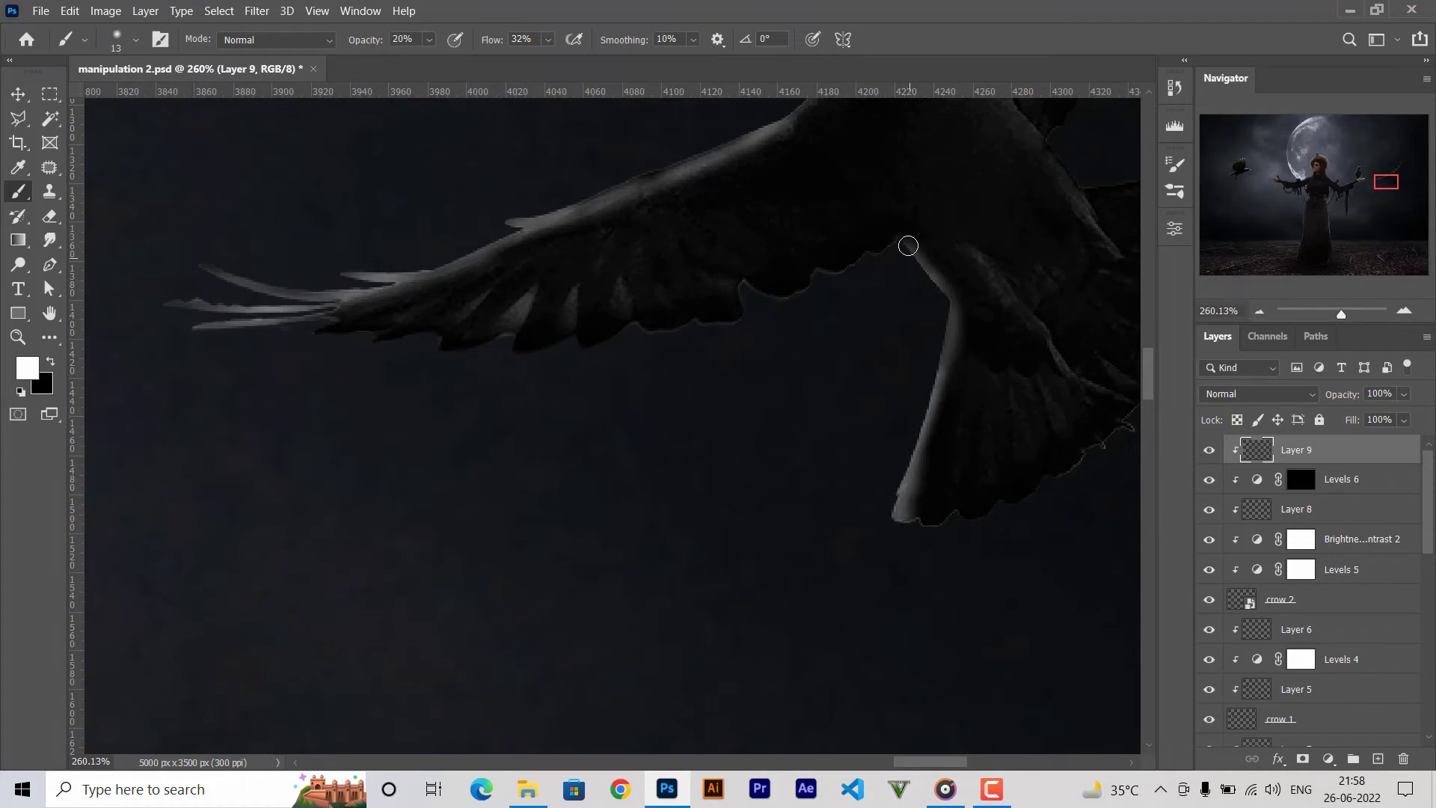
pyautogui.moveTo(908, 245); pyautogui.dragTo(897, 520)
pyautogui.hotkey('ctrl', '0')
pyautogui.hotkey('ctrl', 's')
# Duplicate crow 2's layers, then shrink, flip horizontally and rotate the copy into the left sky.
pyautogui.press('v')
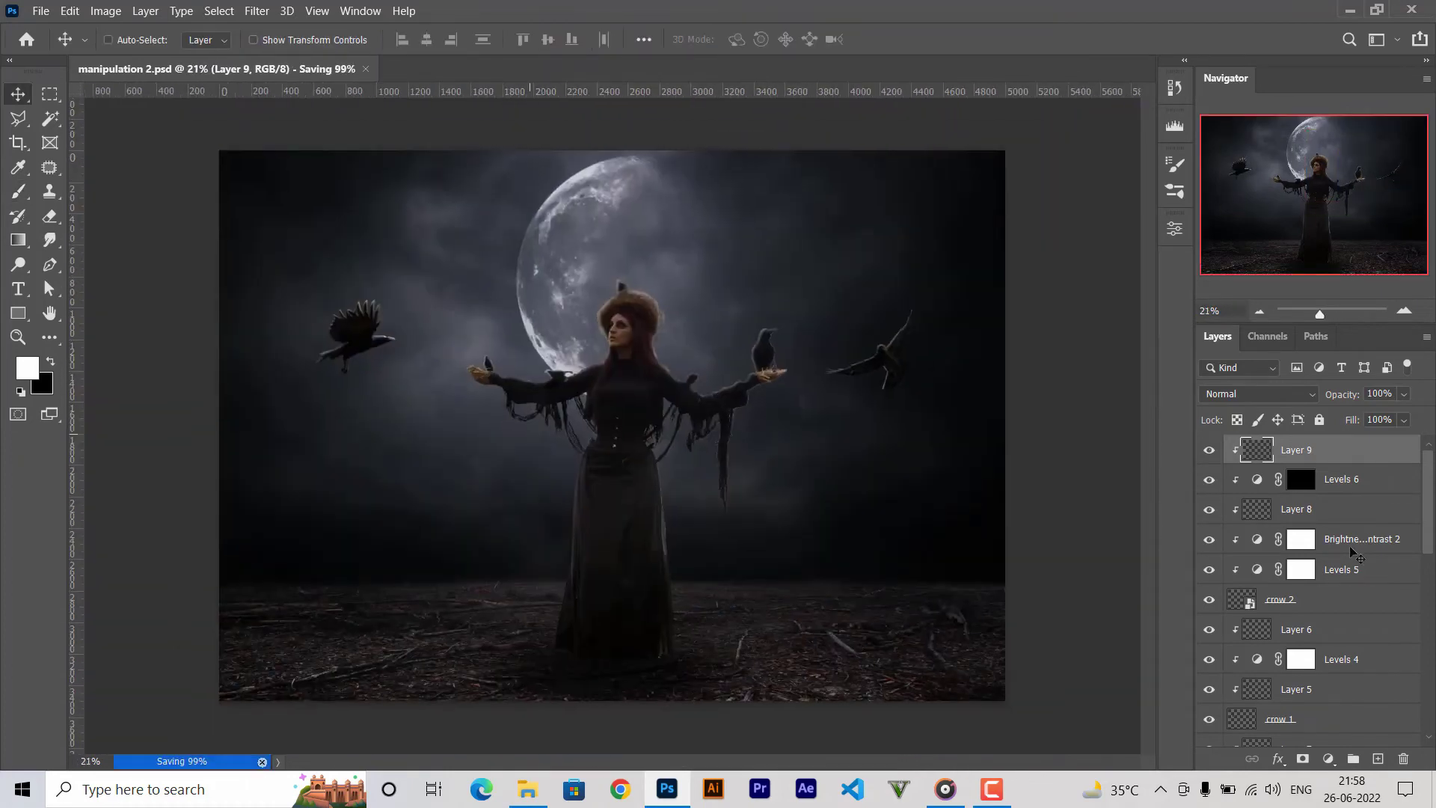
pyautogui.keyDown('shift'); pyautogui.click(1313, 599); pyautogui.keyUp('shift')
pyautogui.hotkey('ctrl', 'j')
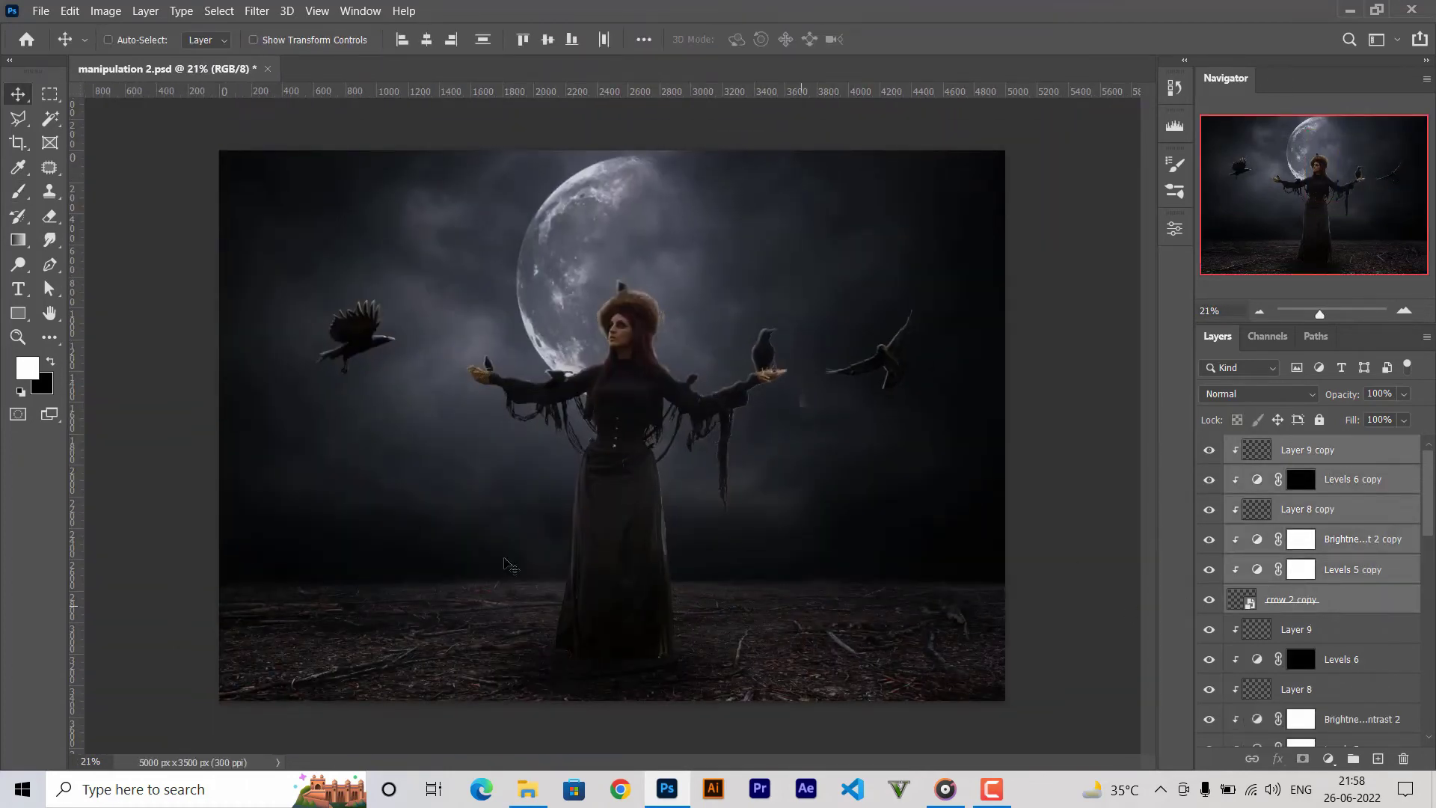
pyautogui.hotkey('ctrl', 't')
pyautogui.moveTo(962, 404)
pyautogui.mouseDown()
pyautogui.moveTo(903, 361)
pyautogui.moveTo(382, 441)
pyautogui.mouseUp()
pyautogui.moveTo(445, 400); pyautogui.dragTo(469, 359)
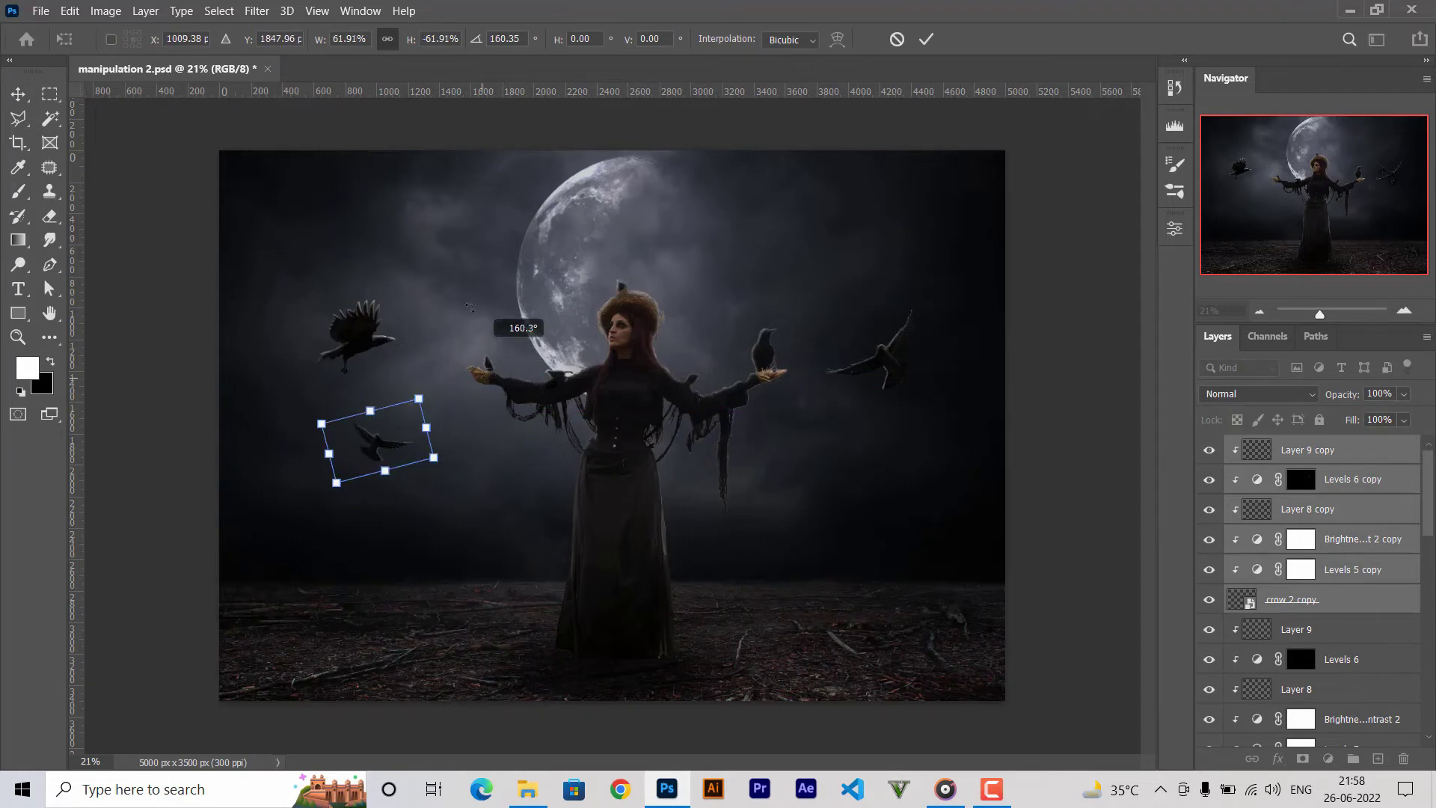
pyautogui.rightClick(471, 430)
pyautogui.click(508, 402)
pyautogui.moveTo(402, 470)
pyautogui.mouseDown()
pyautogui.moveTo(475, 516)
pyautogui.moveTo(442, 485)
pyautogui.mouseUp()
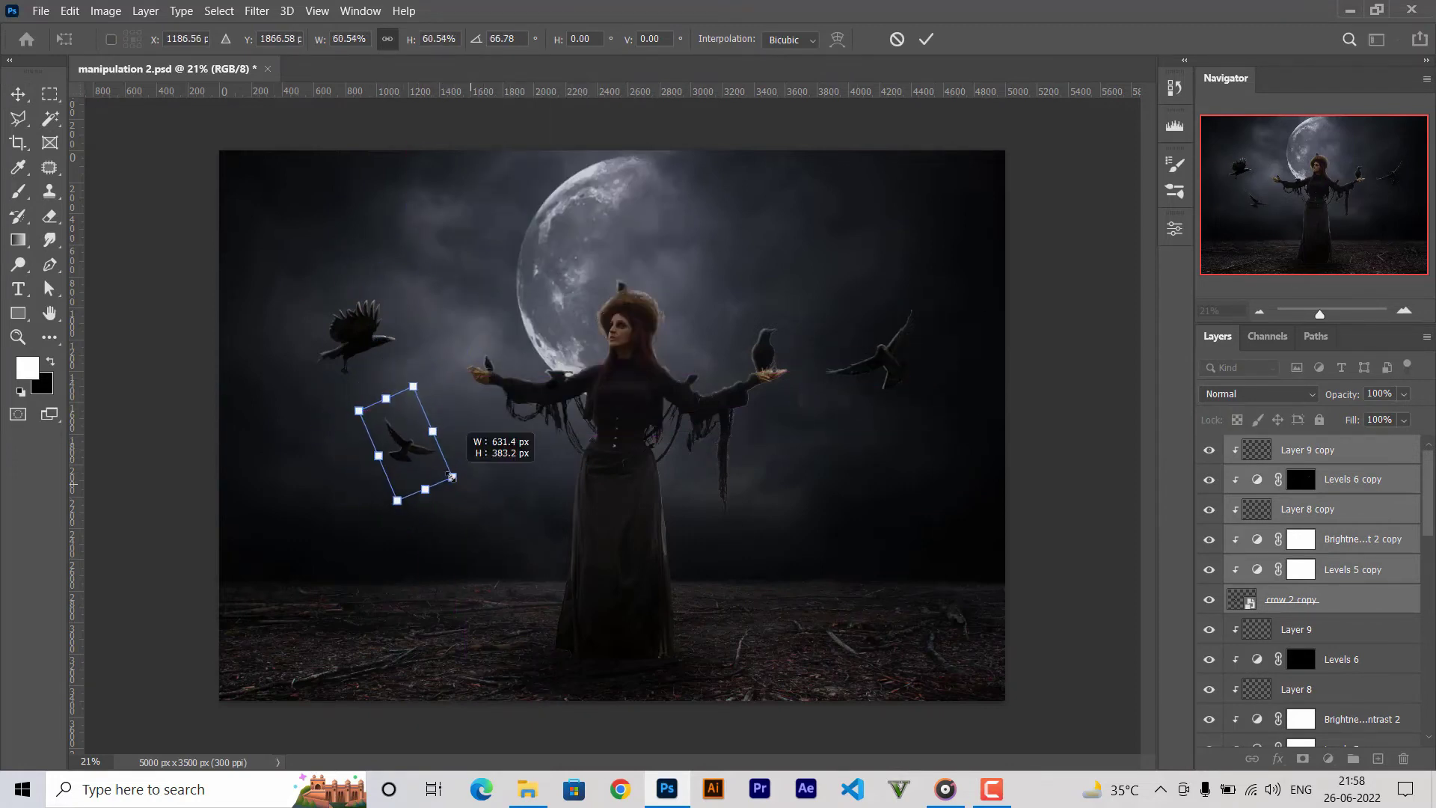
pyautogui.press('Return')
# Drag the flock-of-birds PNG from the source-image folder into the composite.
pyautogui.click(450, 485)
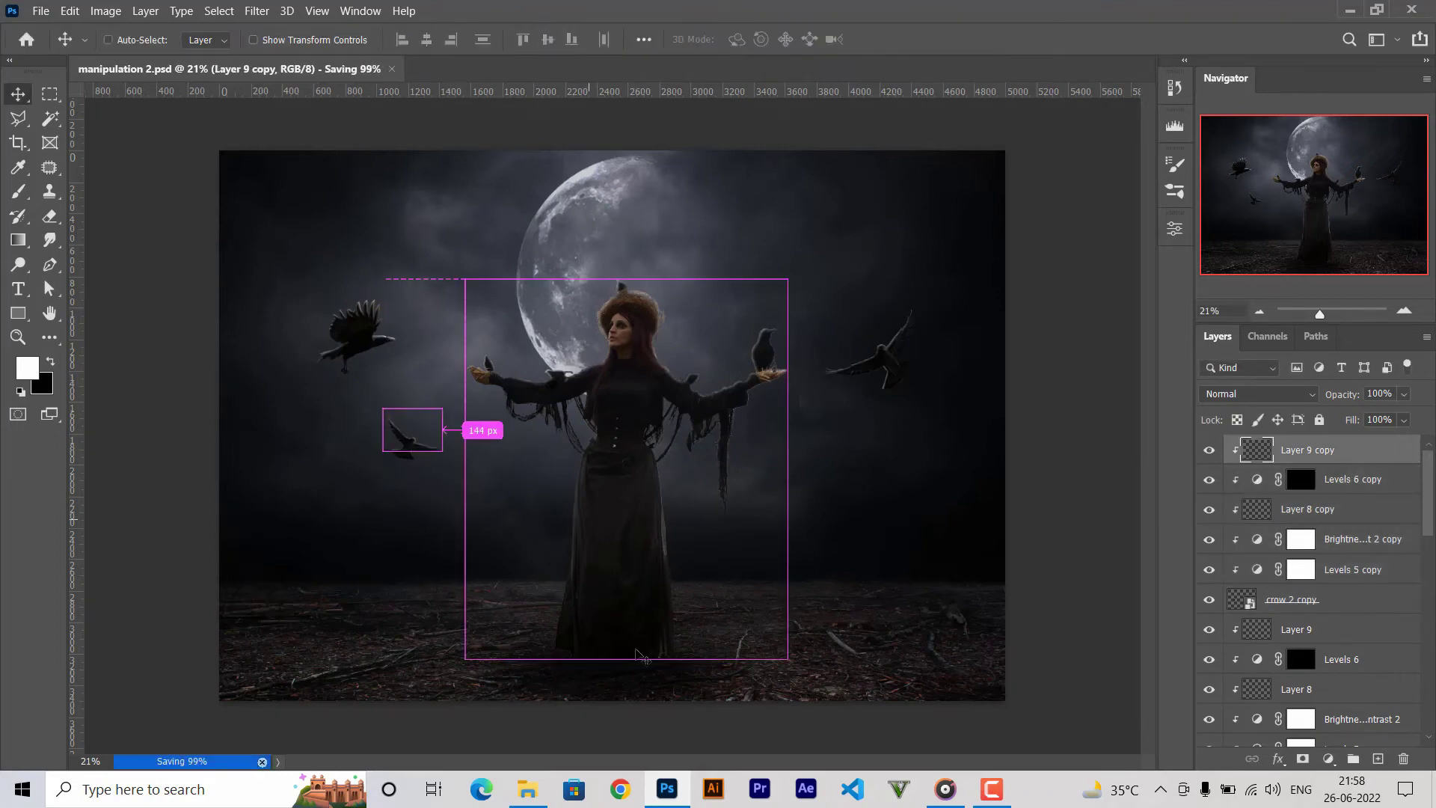
pyautogui.click(527, 789)
pyautogui.click(528, 318)
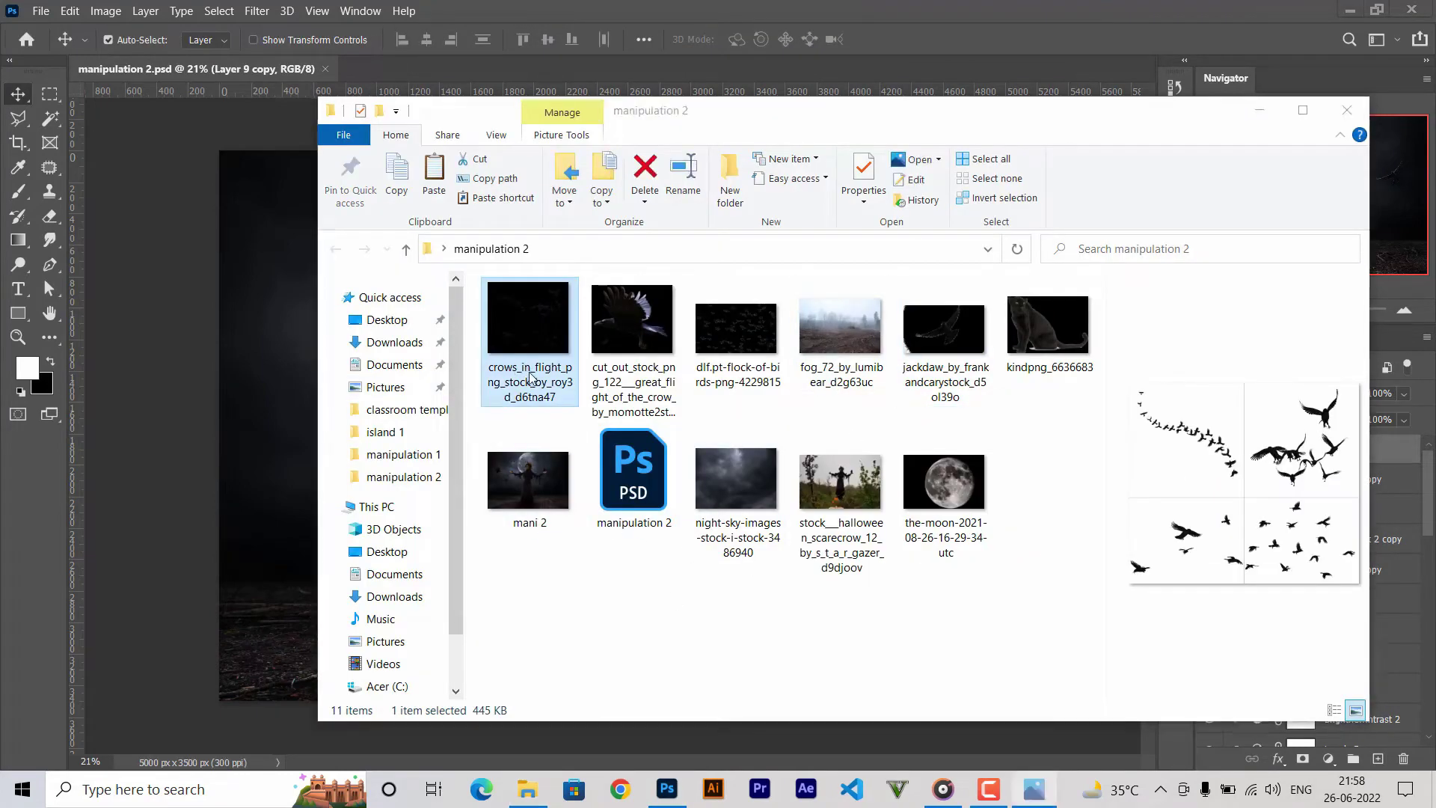
pyautogui.click(924, 332)
pyautogui.click(635, 634)
pyautogui.moveTo(736, 327); pyautogui.dragTo(453, 444)
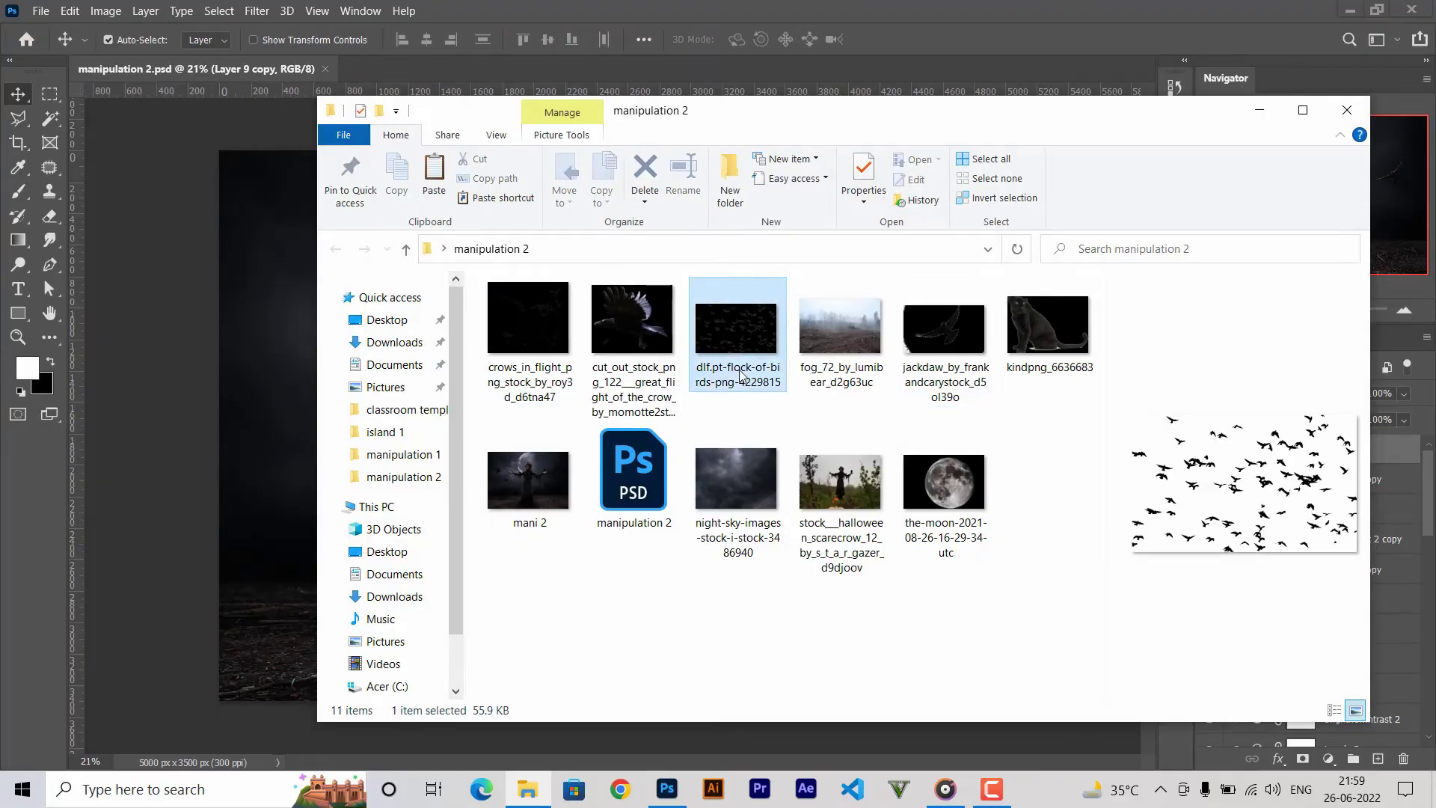
# Place the flock image, rename it 'murder of crow', save, and move it above Levels 3.
pyautogui.press('Return')
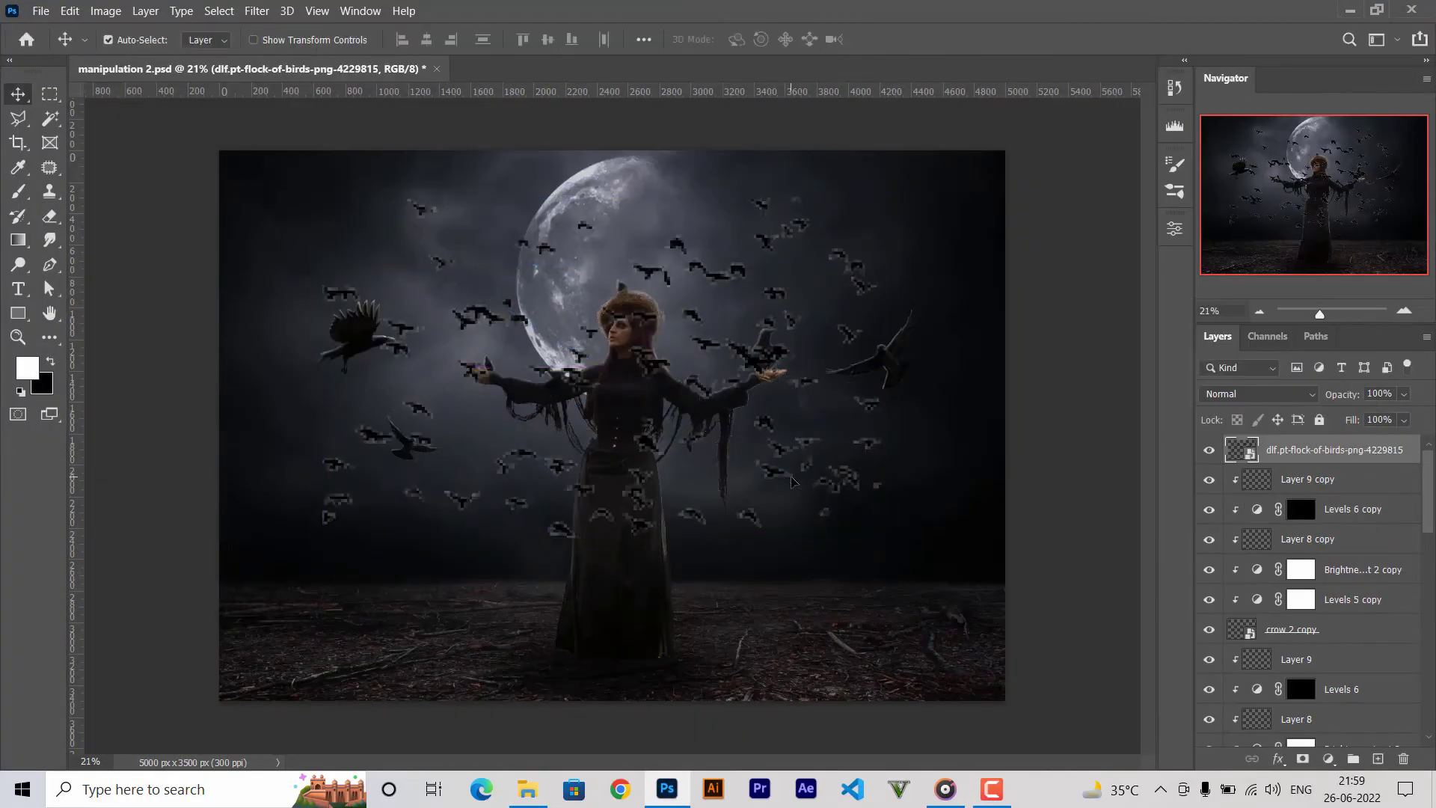
pyautogui.rightClick(1317, 449)
pyautogui.doubleClick(1315, 448)
pyautogui.write('murder of crow')
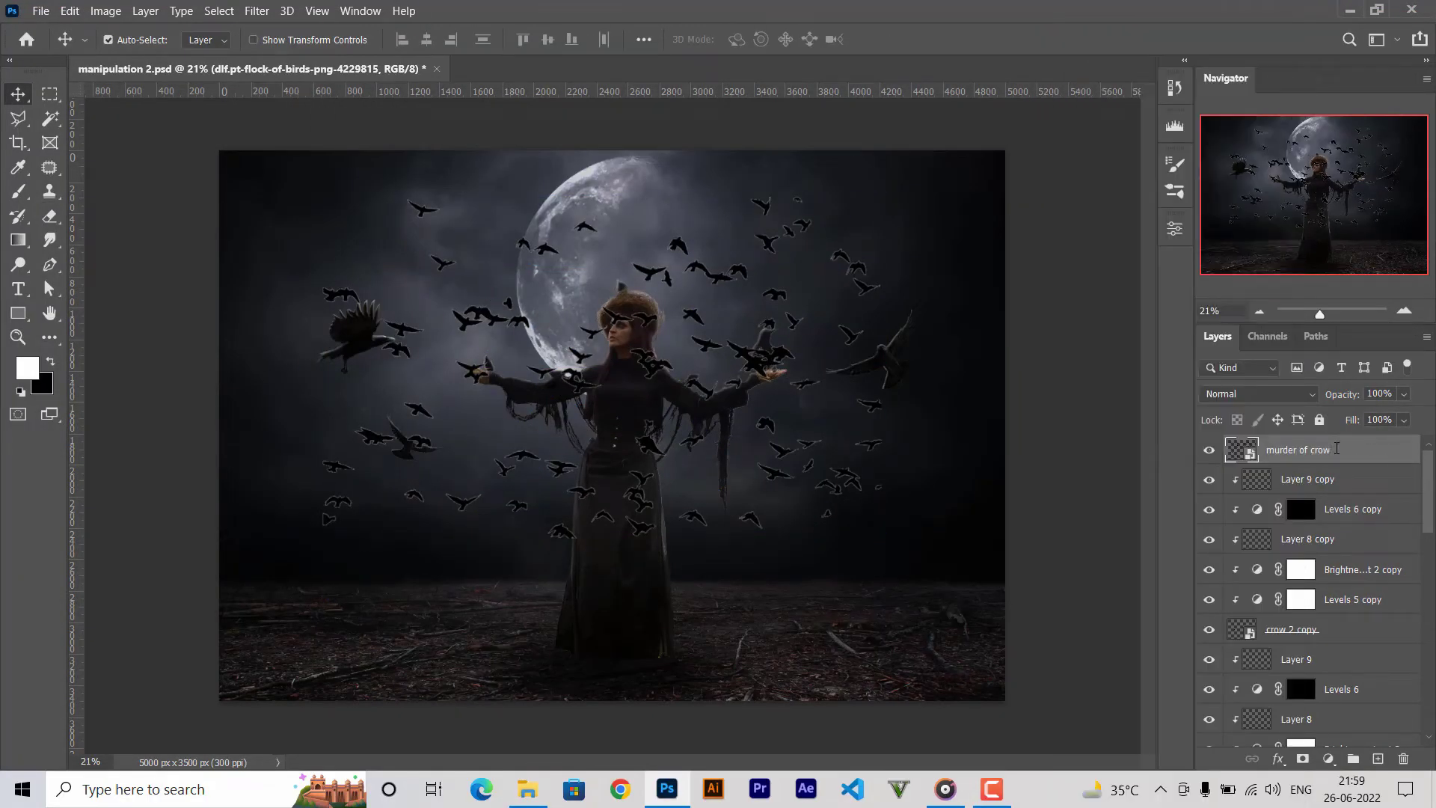
pyautogui.press('Return')
pyautogui.hotkey('ctrl', 's')
pyautogui.moveTo(1317, 449); pyautogui.dragTo(1312, 788)
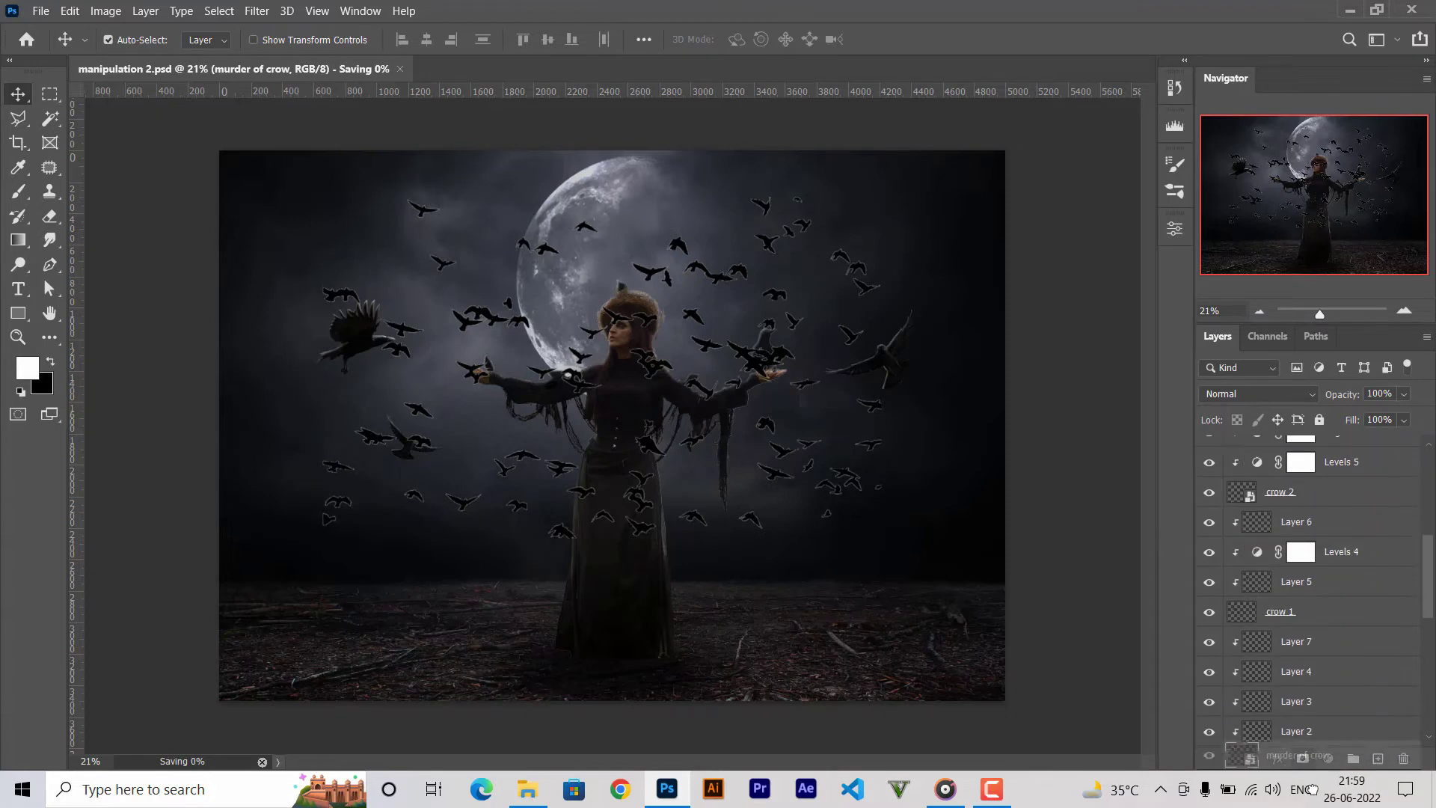
pyautogui.moveTo(1312, 788); pyautogui.dragTo(1320, 479)
# Scale the murder of crow layer to 86.82% and position it across the sky.
pyautogui.hotkey('ctrl', 't')
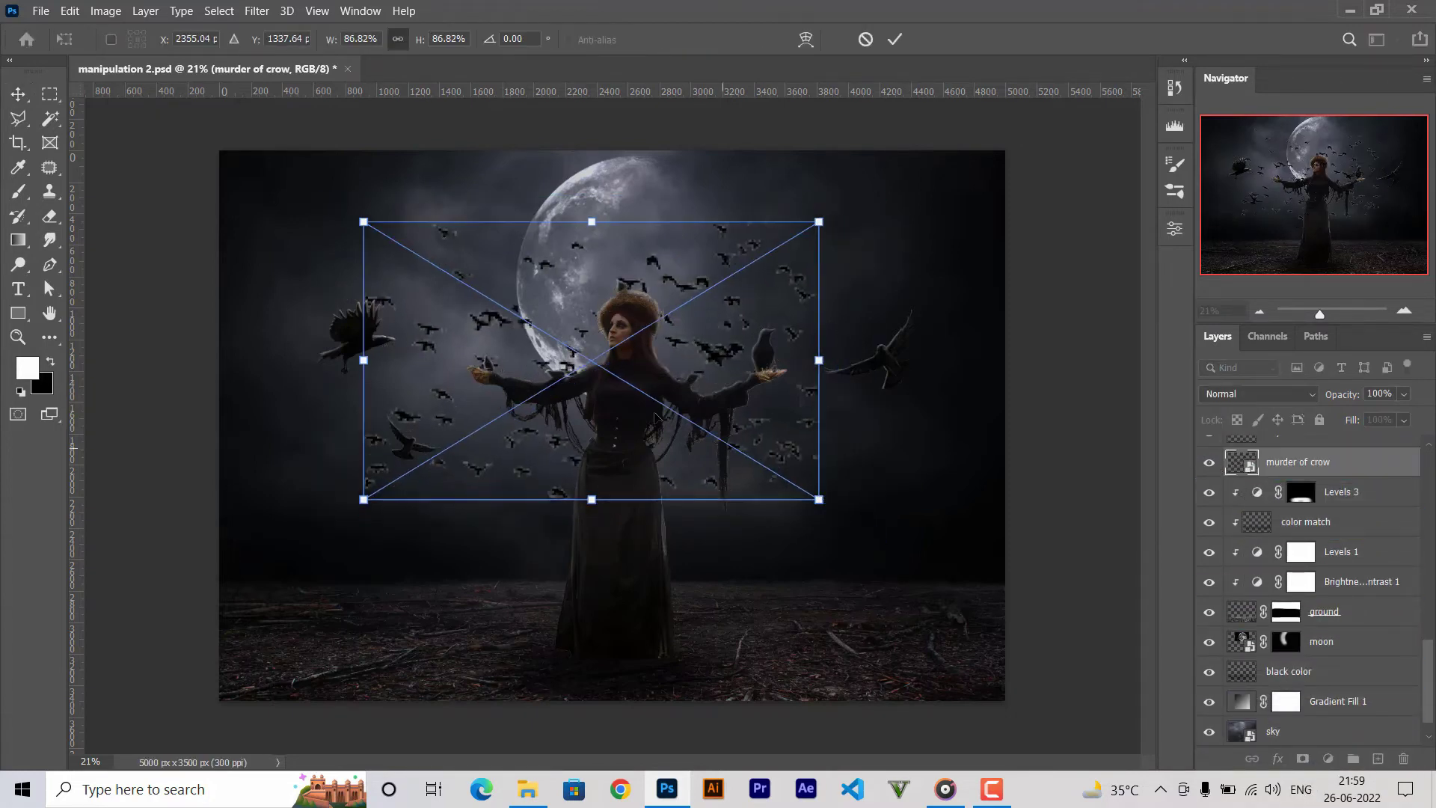
pyautogui.moveTo(655, 417); pyautogui.dragTo(569, 385)
pyautogui.press('Return')
pyautogui.scroll(3, 609, 417)
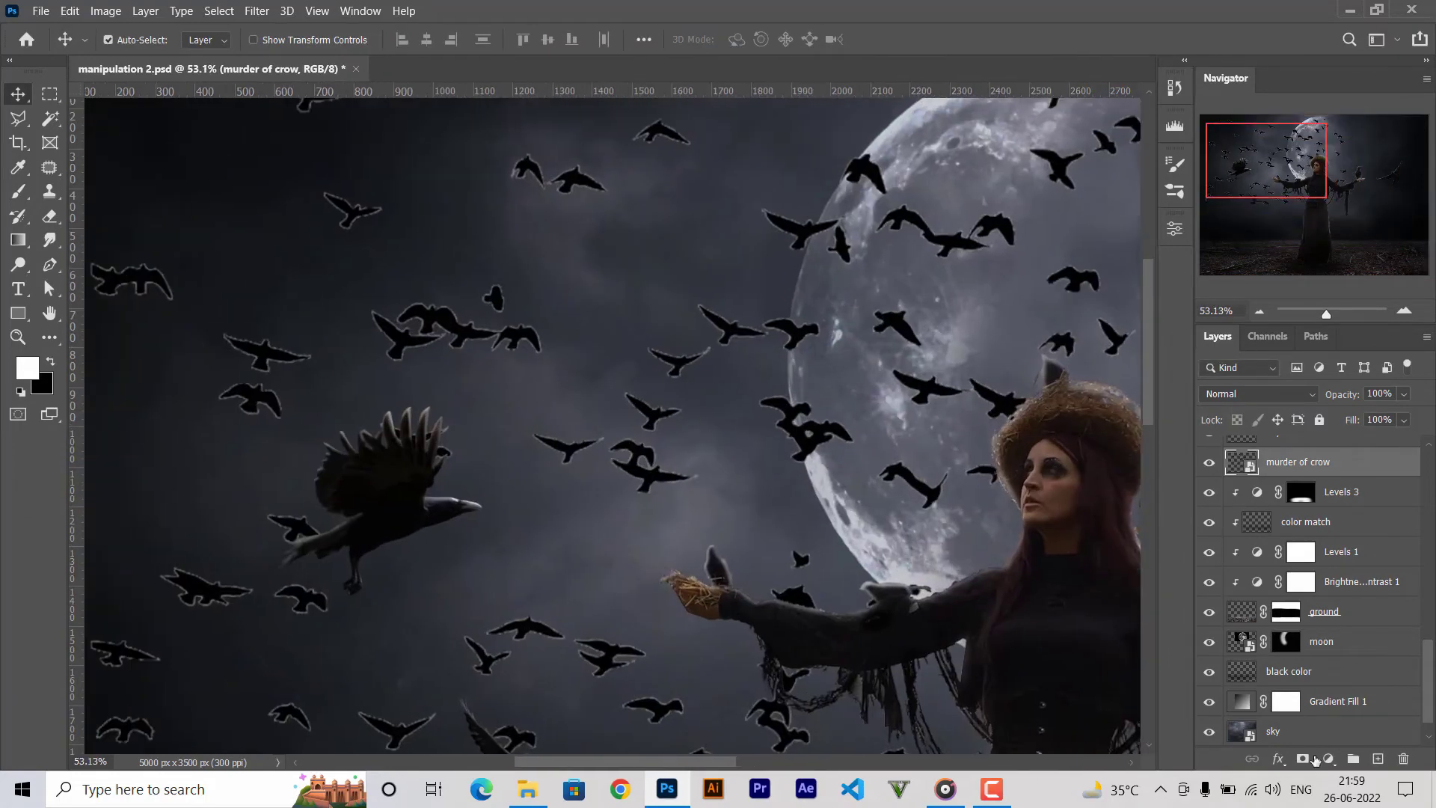
# Add a layer mask and paint black to hide a crow near the moon.
pyautogui.click(1303, 758)
pyautogui.press('b')
pyautogui.press('x')
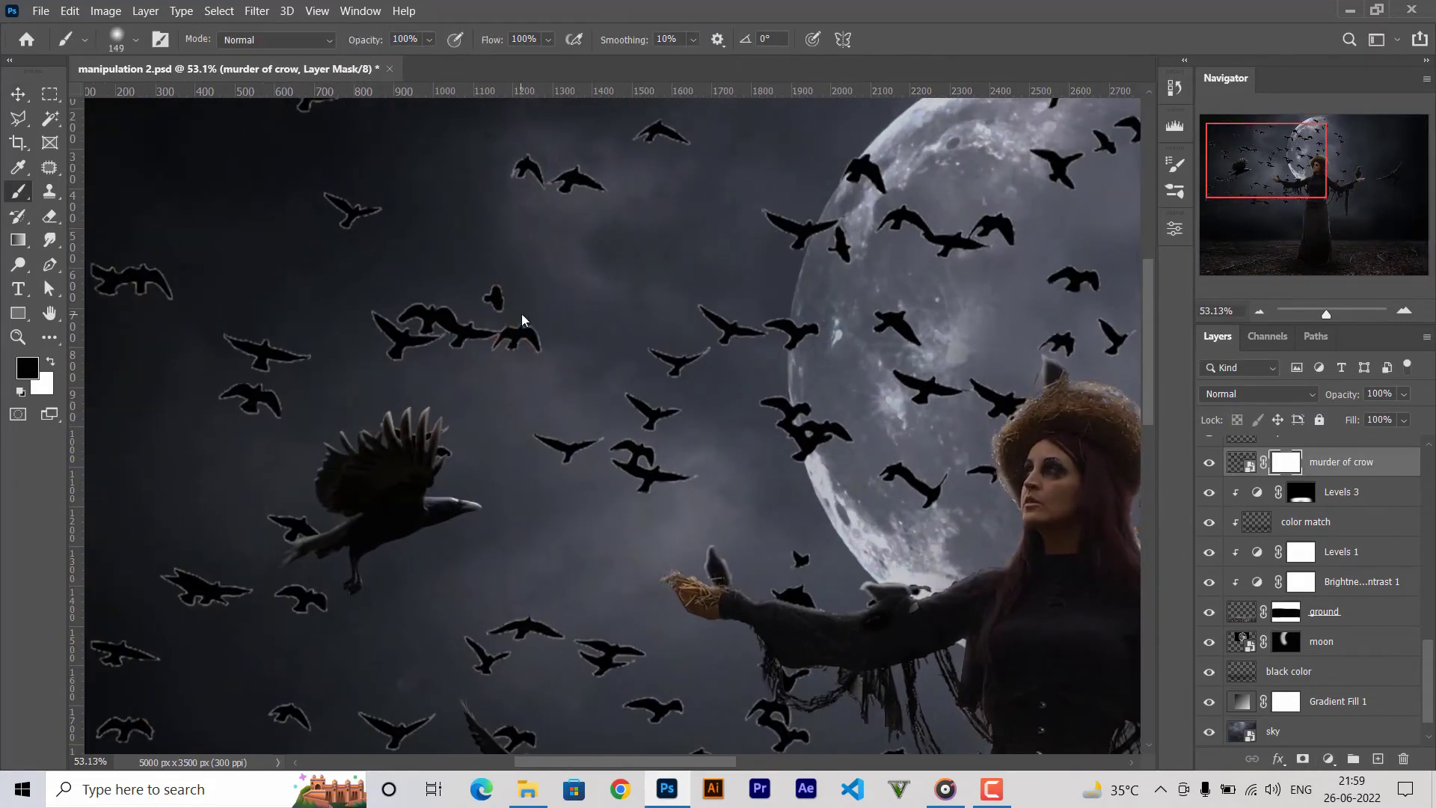
pyautogui.scroll(2, 346, 305)
pyautogui.scroll(-5, 594, 407)
pyautogui.moveTo(651, 312); pyautogui.dragTo(698, 294)
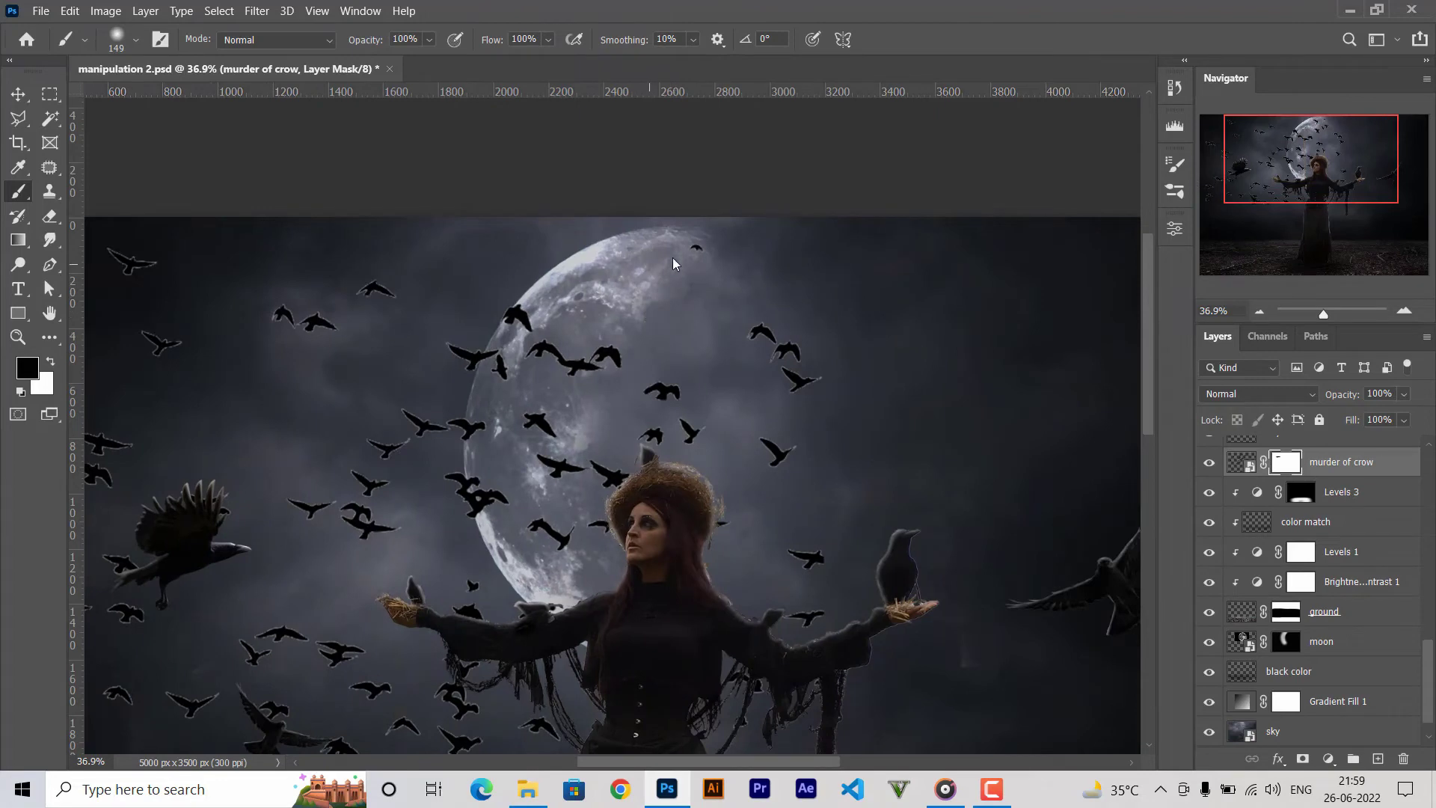
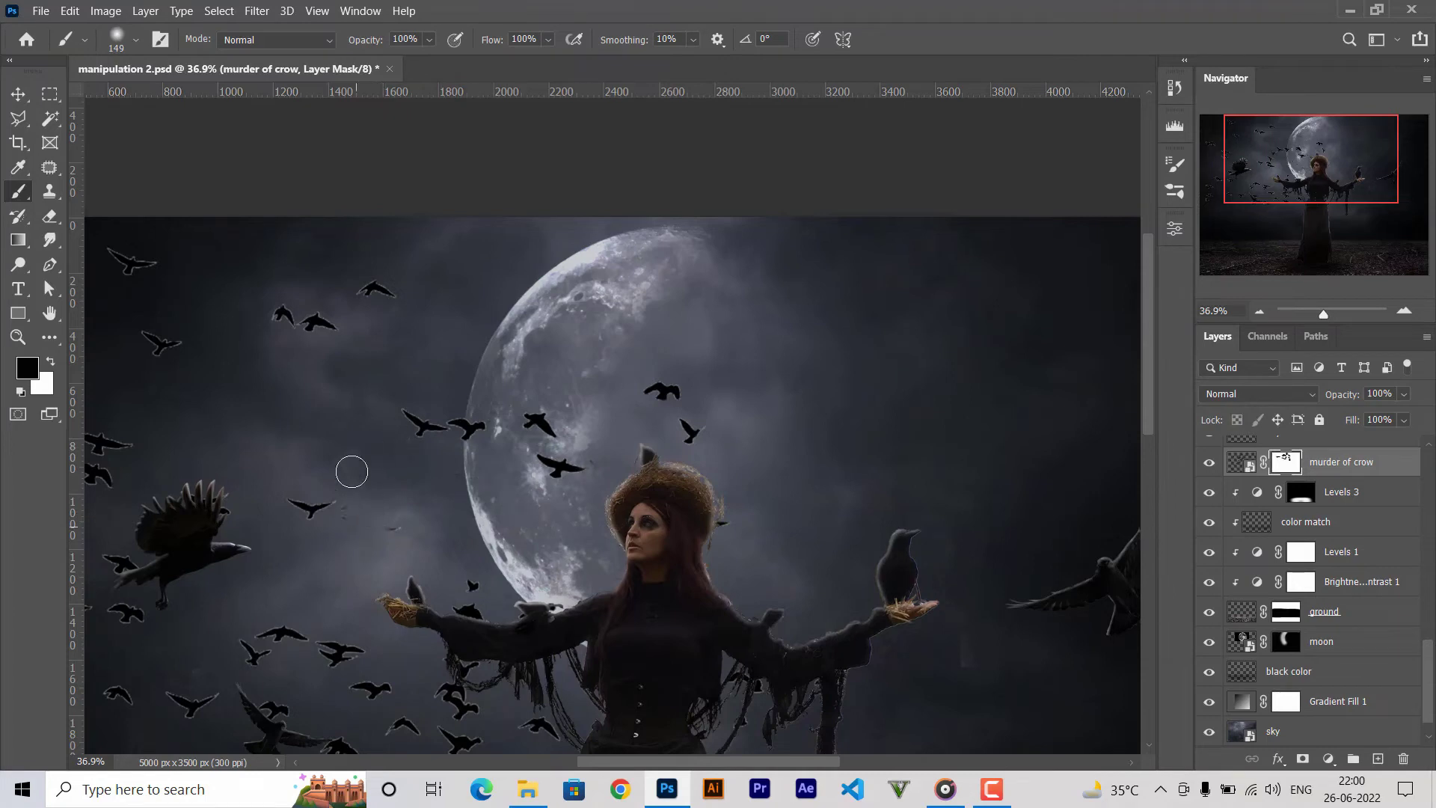
# Zoom in and out to check the crow mask, then target the 'murder of crow' layer's pixels.
pyautogui.scroll(8, 481, 454)
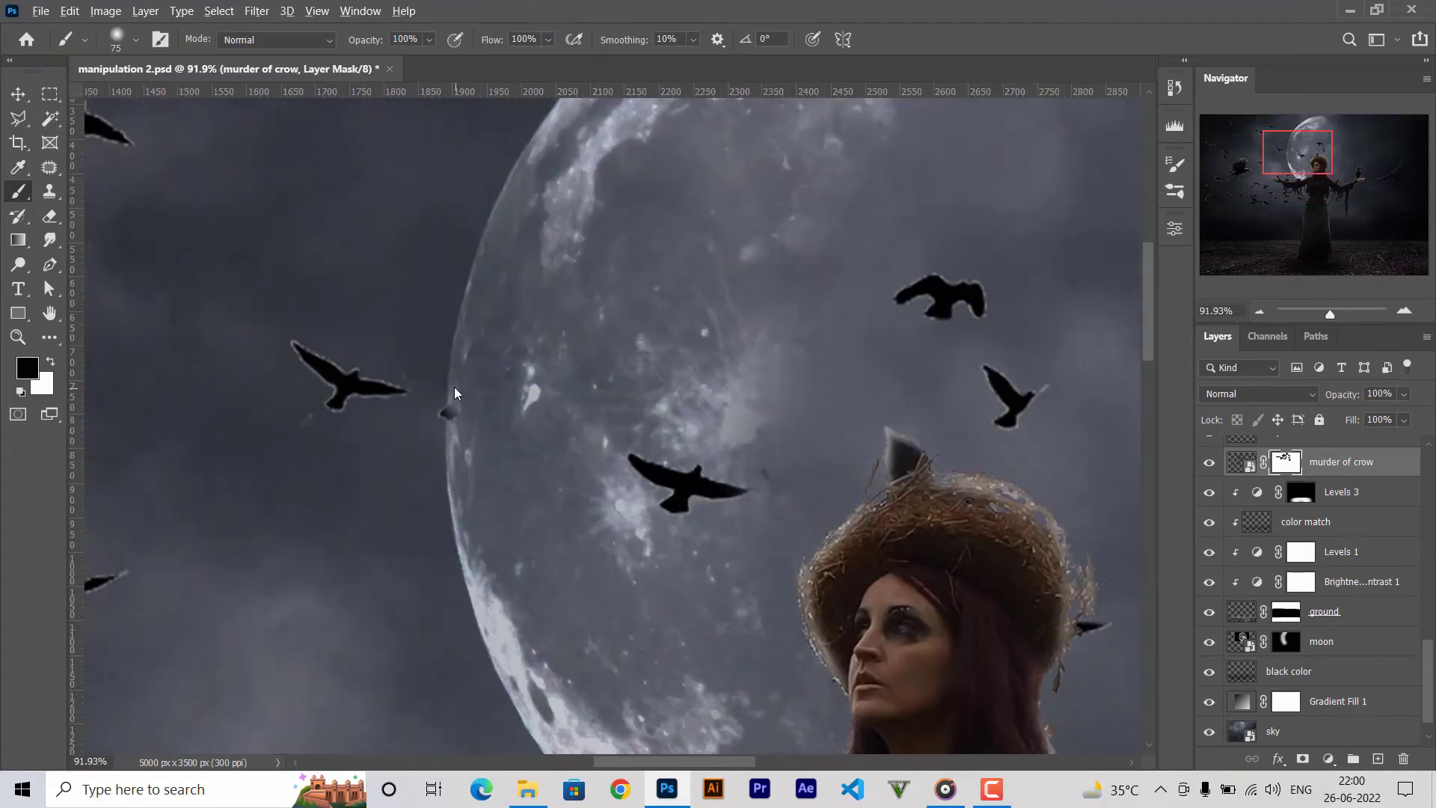
pyautogui.scroll(-6, 481, 388)
pyautogui.scroll(2, 461, 387)
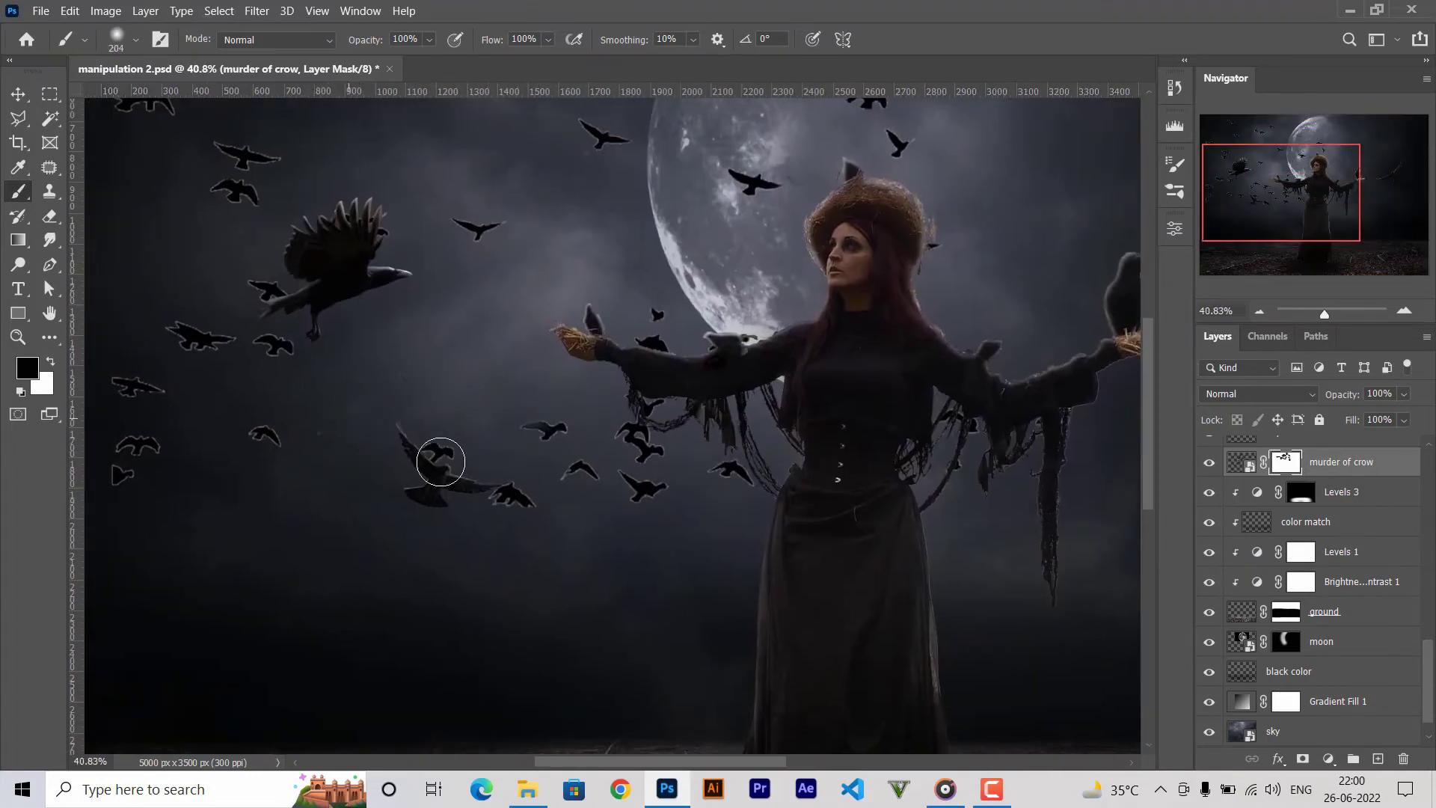
pyautogui.scroll(-1, 202, 452)
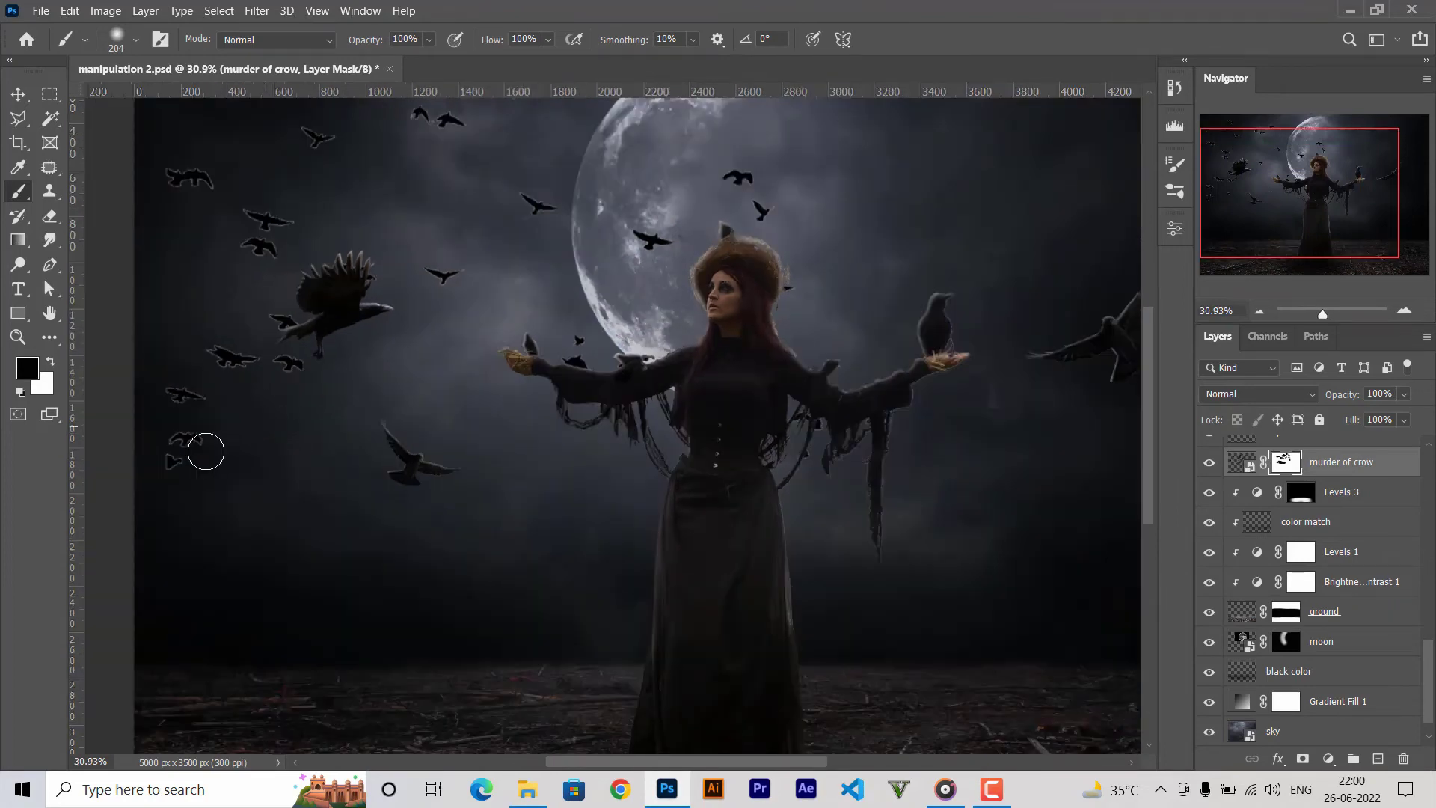
pyautogui.scroll(-1, 209, 441)
pyautogui.scroll(-1, 247, 359)
pyautogui.scroll(-1, 246, 359)
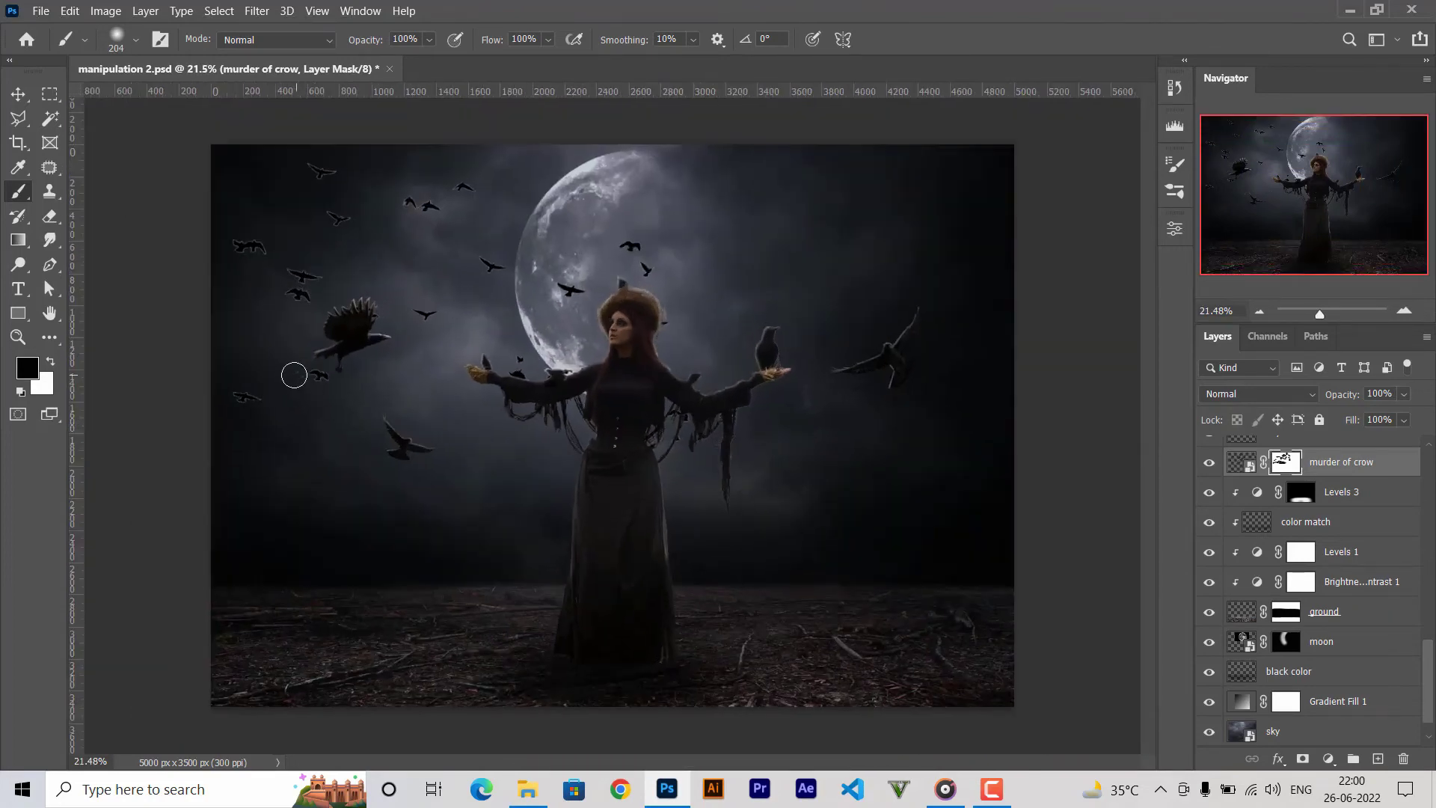
pyautogui.scroll(2, 295, 374)
pyautogui.scroll(1, 554, 314)
pyautogui.rightClick(1380, 461)
pyautogui.click(1179, 347)
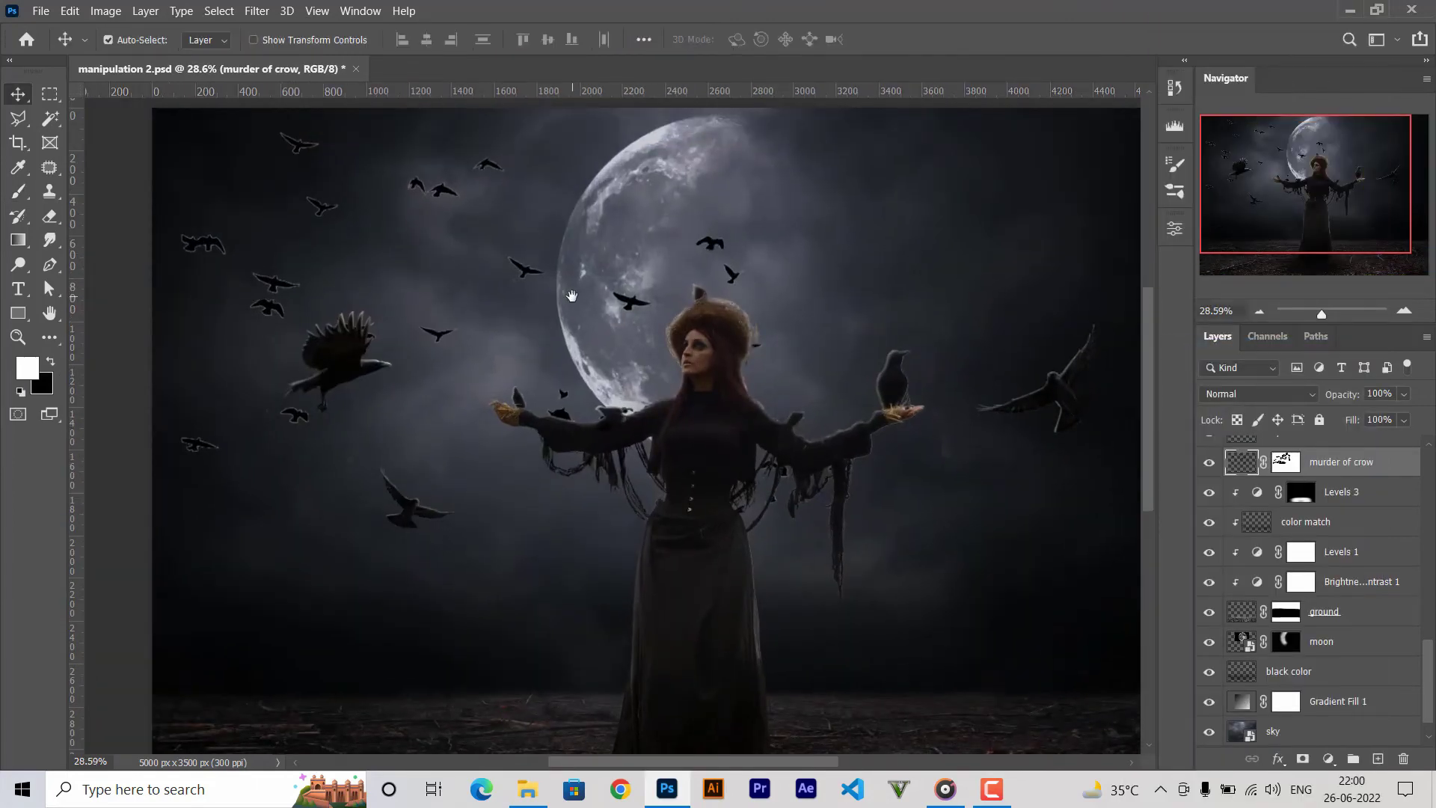
# Give the crow layer a Color Overlay and bake it into its own Color Fill layer.
pyautogui.hotkey('ctrl', 's')
pyautogui.rightClick(1380, 461)
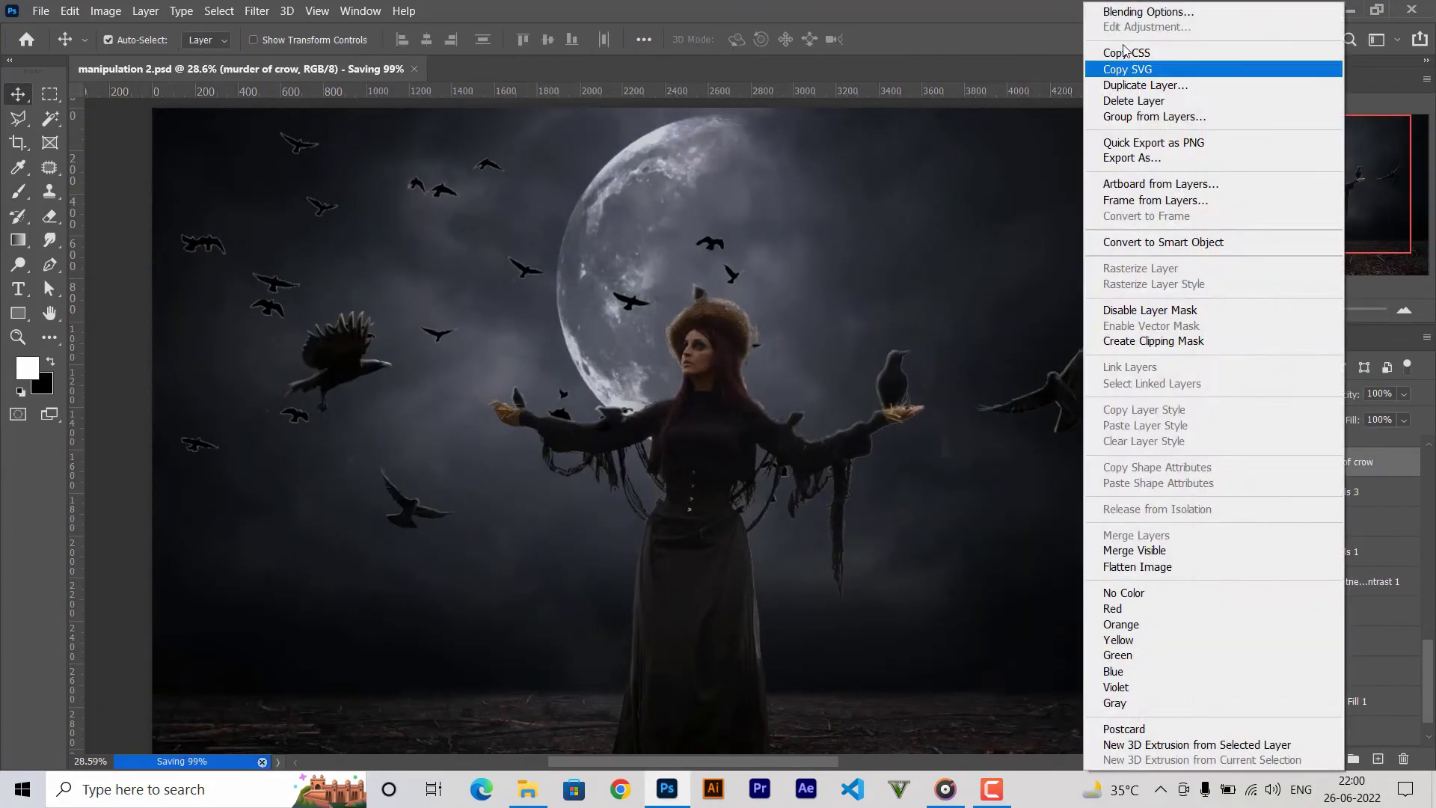
pyautogui.click(1137, 15)
pyautogui.click(569, 376)
pyautogui.press('Return')
pyautogui.rightClick(1401, 462)
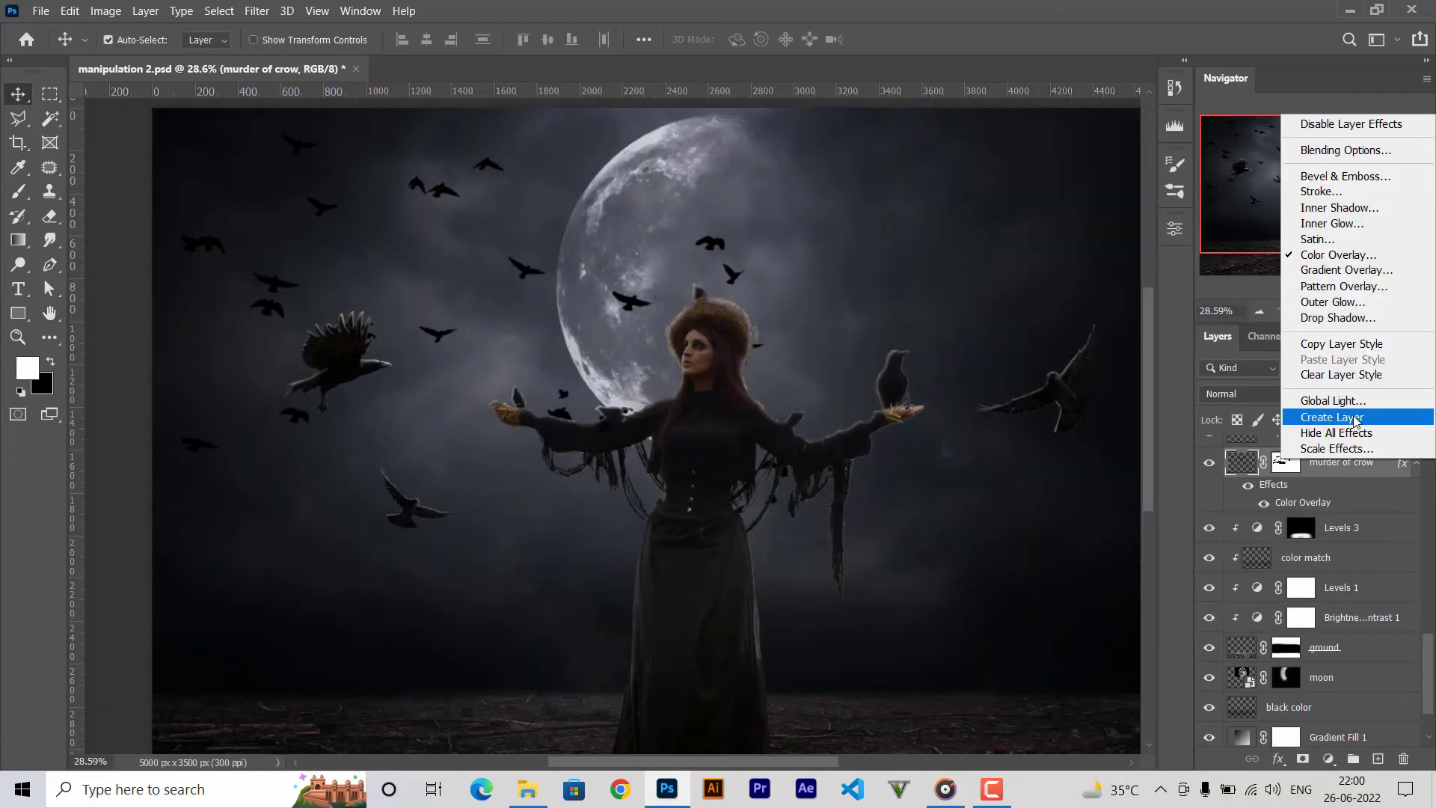
pyautogui.click(1324, 410)
# Scale the crow Color Fill layer down to about 94%.
pyautogui.scroll(1, 683, 513)
pyautogui.hotkey('ctrl', 't')
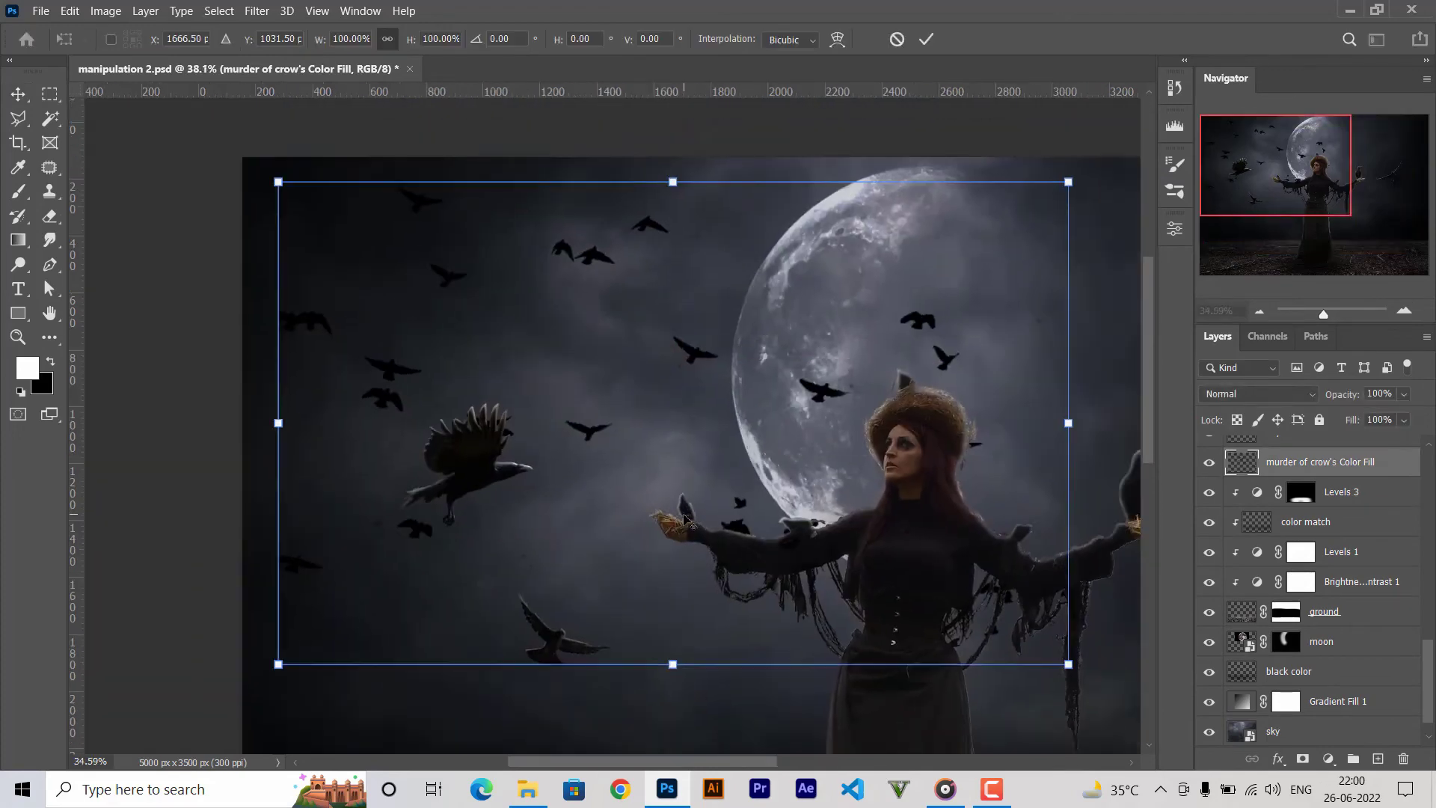
pyautogui.scroll(-1, 683, 513)
pyautogui.moveTo(972, 603); pyautogui.dragTo(946, 603)
pyautogui.press('Return')
pyautogui.scroll(4, 856, 564)
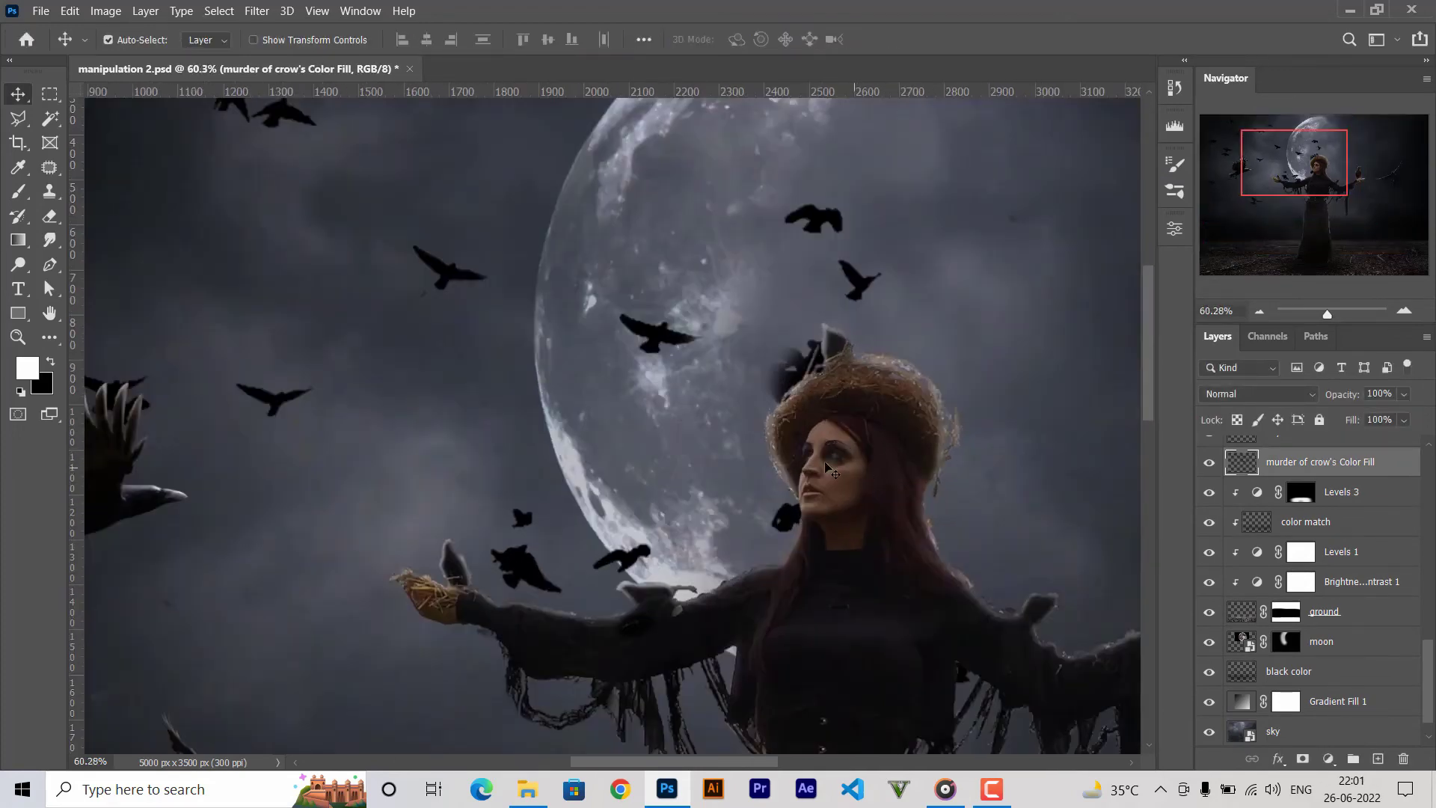
# Add a new empty layer above the crow fill layer.
pyautogui.press('e')
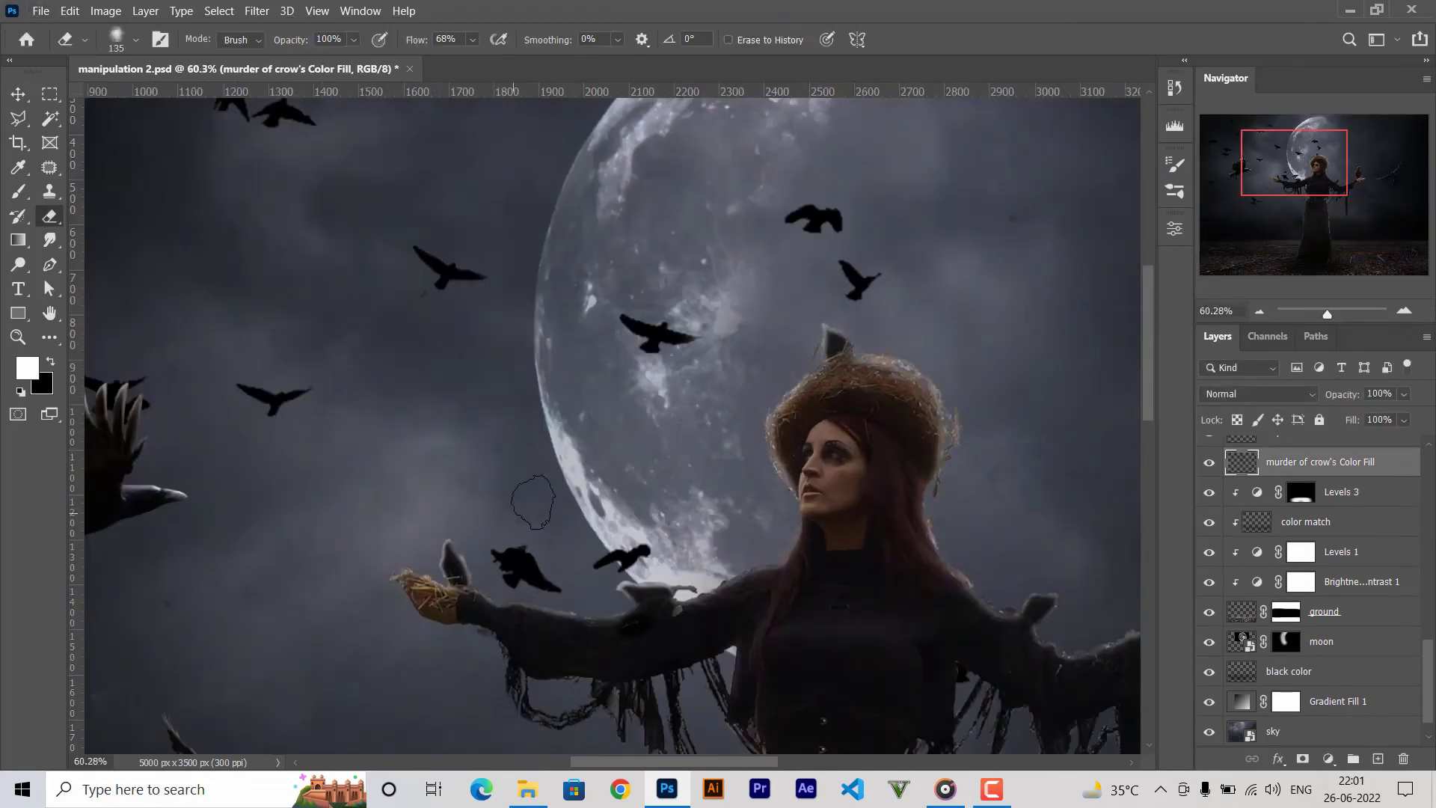
pyautogui.scroll(-2, 533, 501)
pyautogui.press('v')
pyautogui.scroll(-1, 820, 513)
pyautogui.scroll(3, 821, 513)
pyautogui.scroll(1, 821, 513)
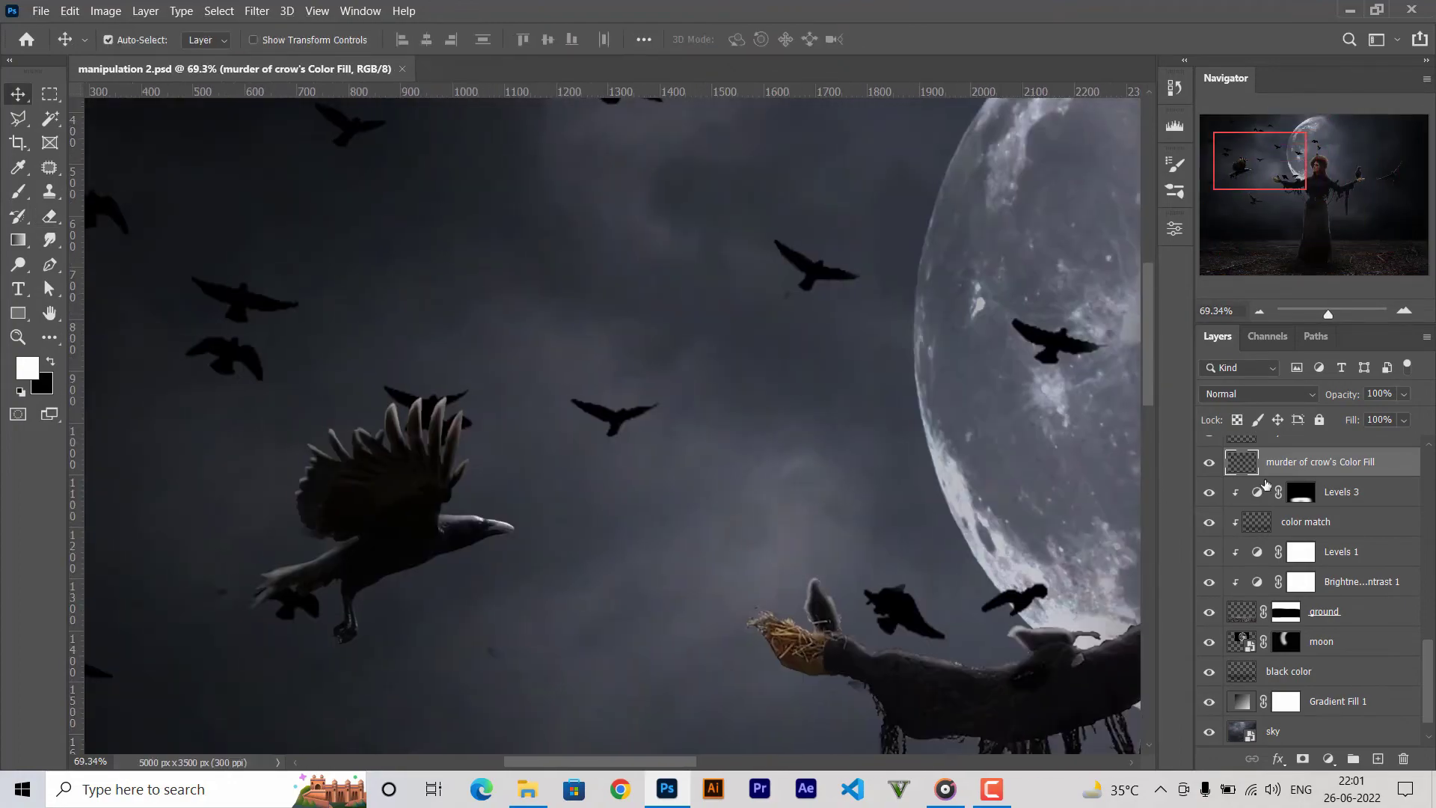
pyautogui.hotkey('ctrl', 'shift', 'alt', 'n')
pyautogui.hotkey('ctrl', '0')
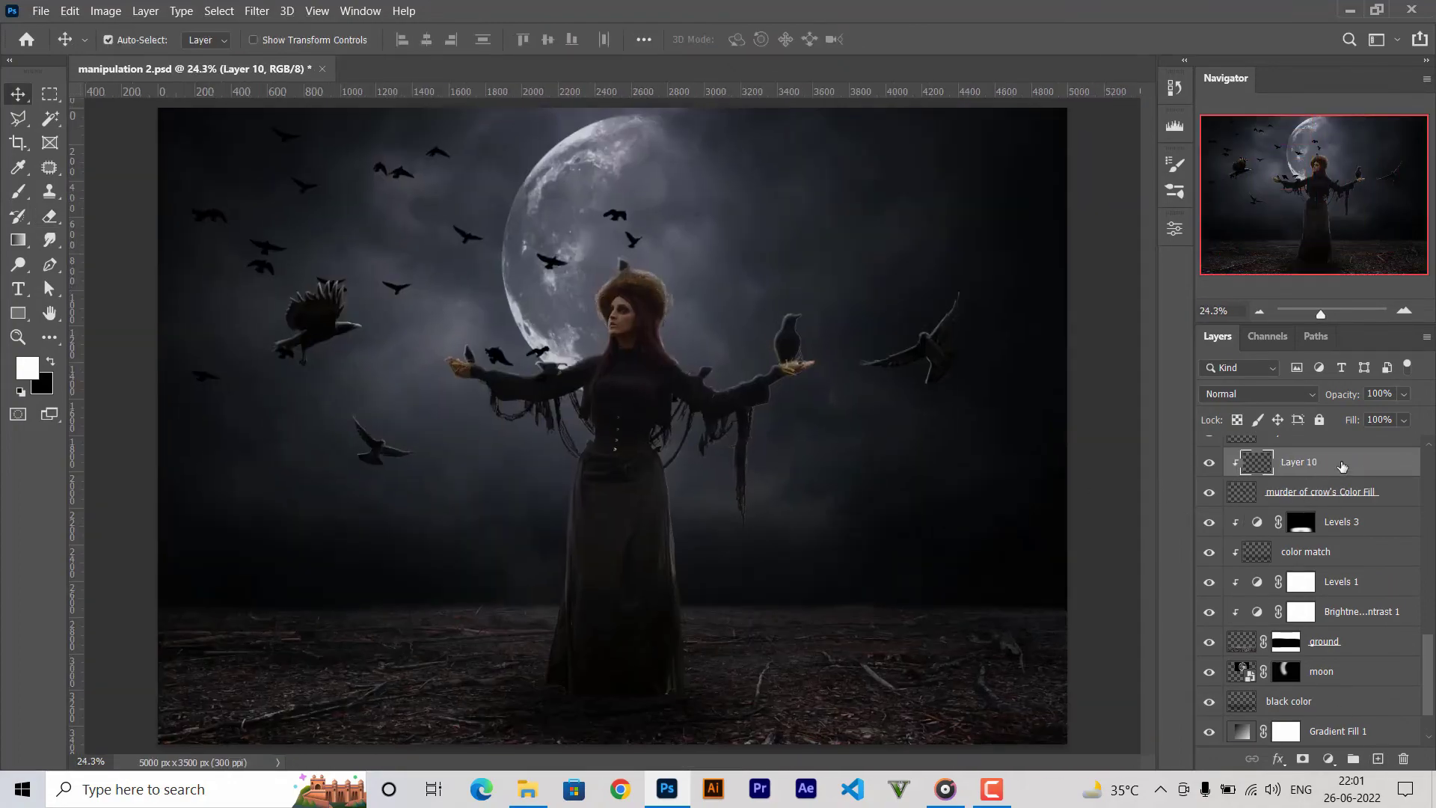
pyautogui.hotkey('ctrl', 'z')
# Duplicate the crow fill layer, flip it horizontally and move it across the right sky.
pyautogui.hotkey('ctrl', 'j')
pyautogui.hotkey('ctrl', 't')
pyautogui.moveTo(736, 467); pyautogui.dragTo(1008, 330)
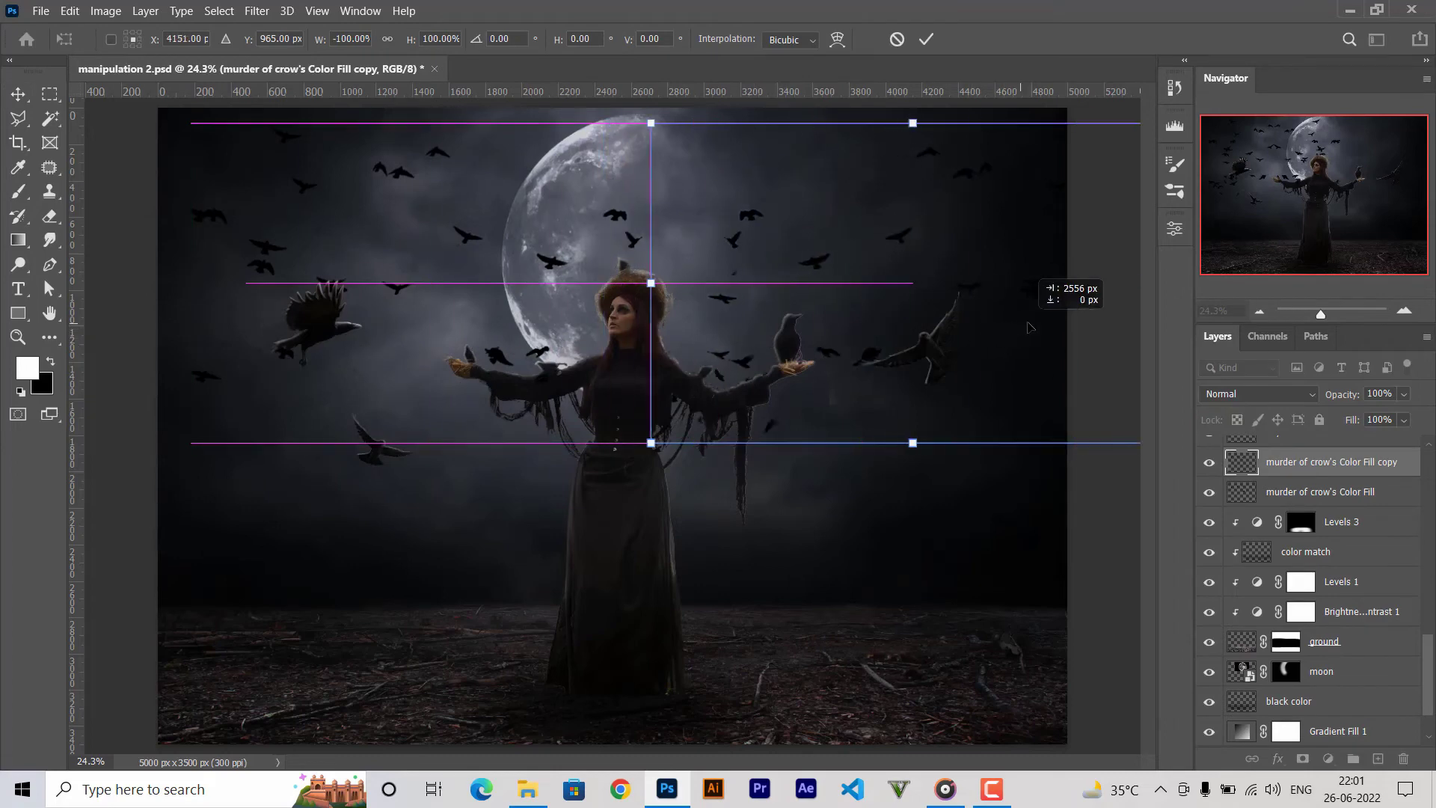
pyautogui.press('Return')
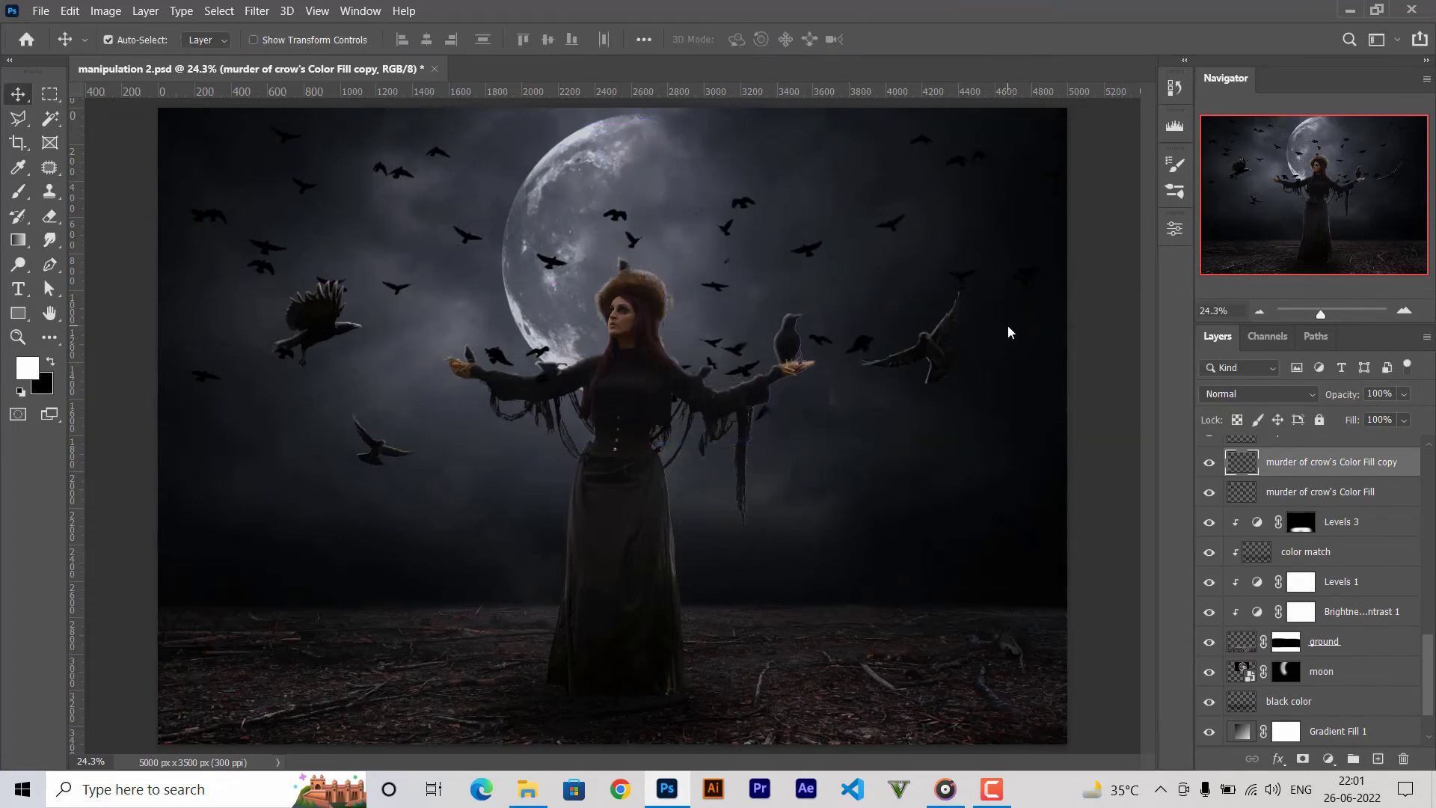
pyautogui.keyDown('alt'); pyautogui.scroll(3, 1008, 329); pyautogui.keyUp('alt')
# Erase two overlapping crows from the mirrored copy and create a new empty layer.
pyautogui.press('e')
pyautogui.click(721, 382)
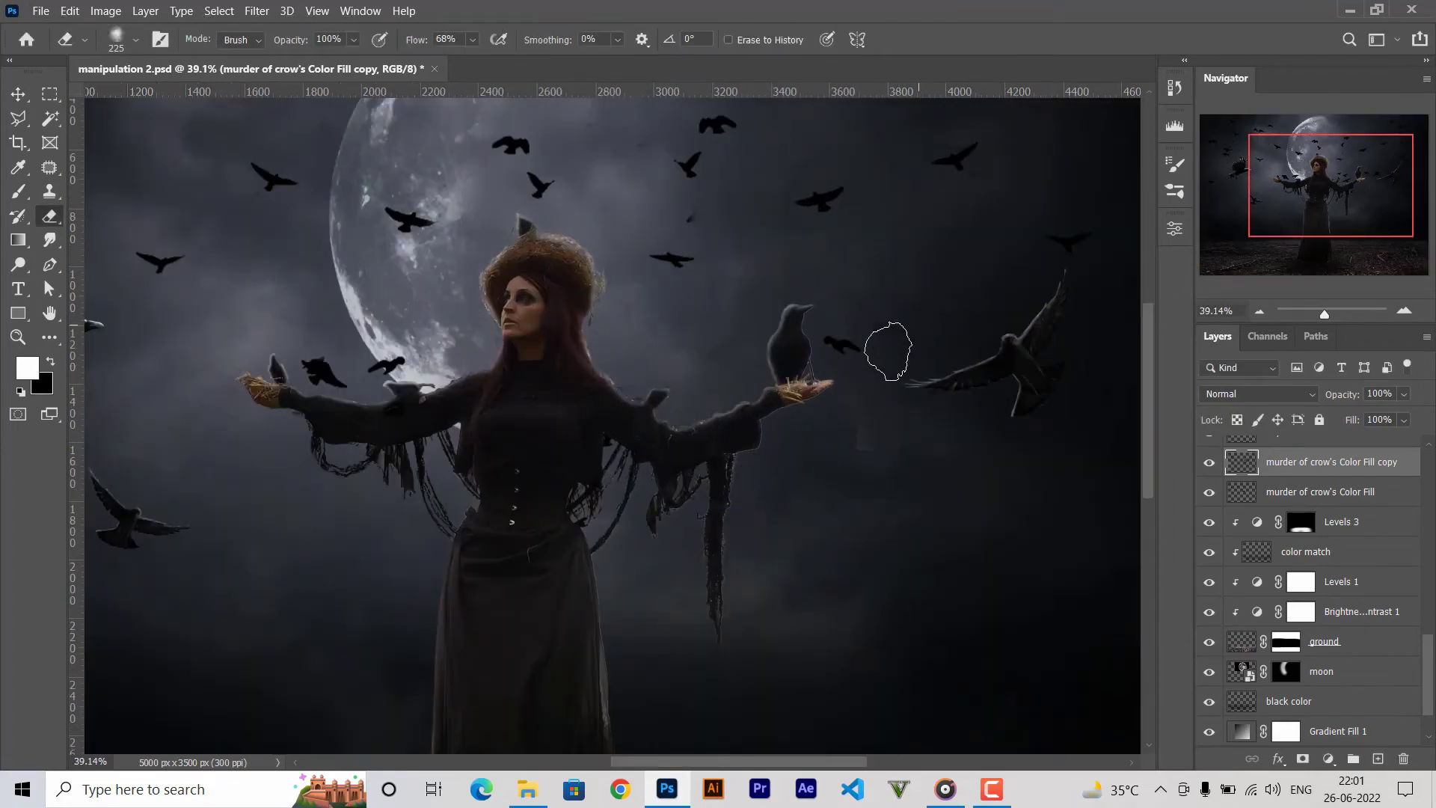
pyautogui.scroll(3, 888, 351)
pyautogui.hscroll(3, 887, 352)
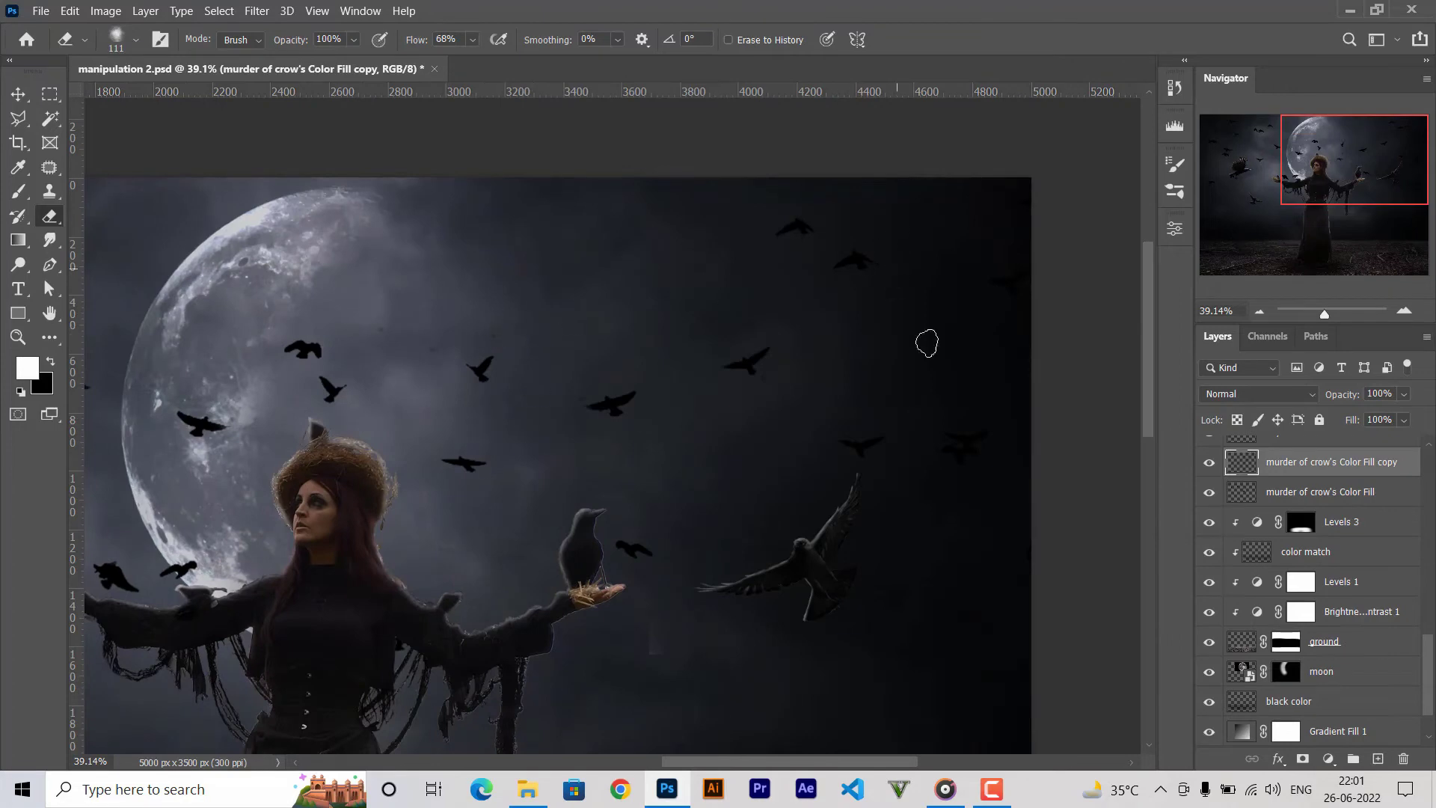
pyautogui.keyDown('alt'); pyautogui.scroll(-3, 926, 344); pyautogui.keyUp('alt')
pyautogui.keyDown('alt'); pyautogui.scroll(2, 781, 373); pyautogui.keyUp('alt')
pyautogui.press('v')
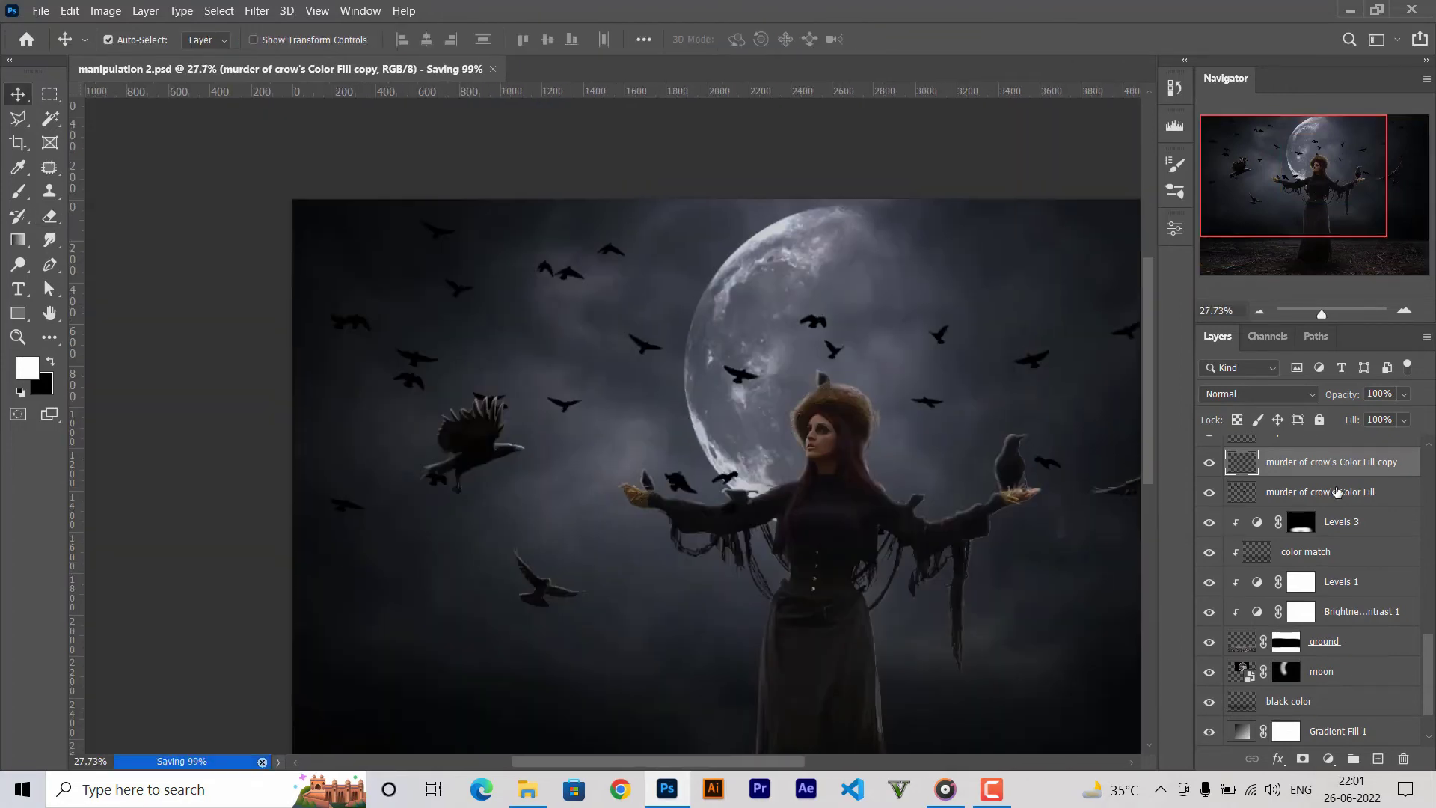
pyautogui.hotkey('ctrl', 'shift', 'alt', 'n')
# Place the new layer above the crow fill and set the Brush to 15% opacity.
pyautogui.moveTo(512, 307); pyautogui.dragTo(537, 394)
pyautogui.press('b')
pyautogui.keyDown('alt'); pyautogui.scroll(5, 569, 474); pyautogui.keyUp('alt')
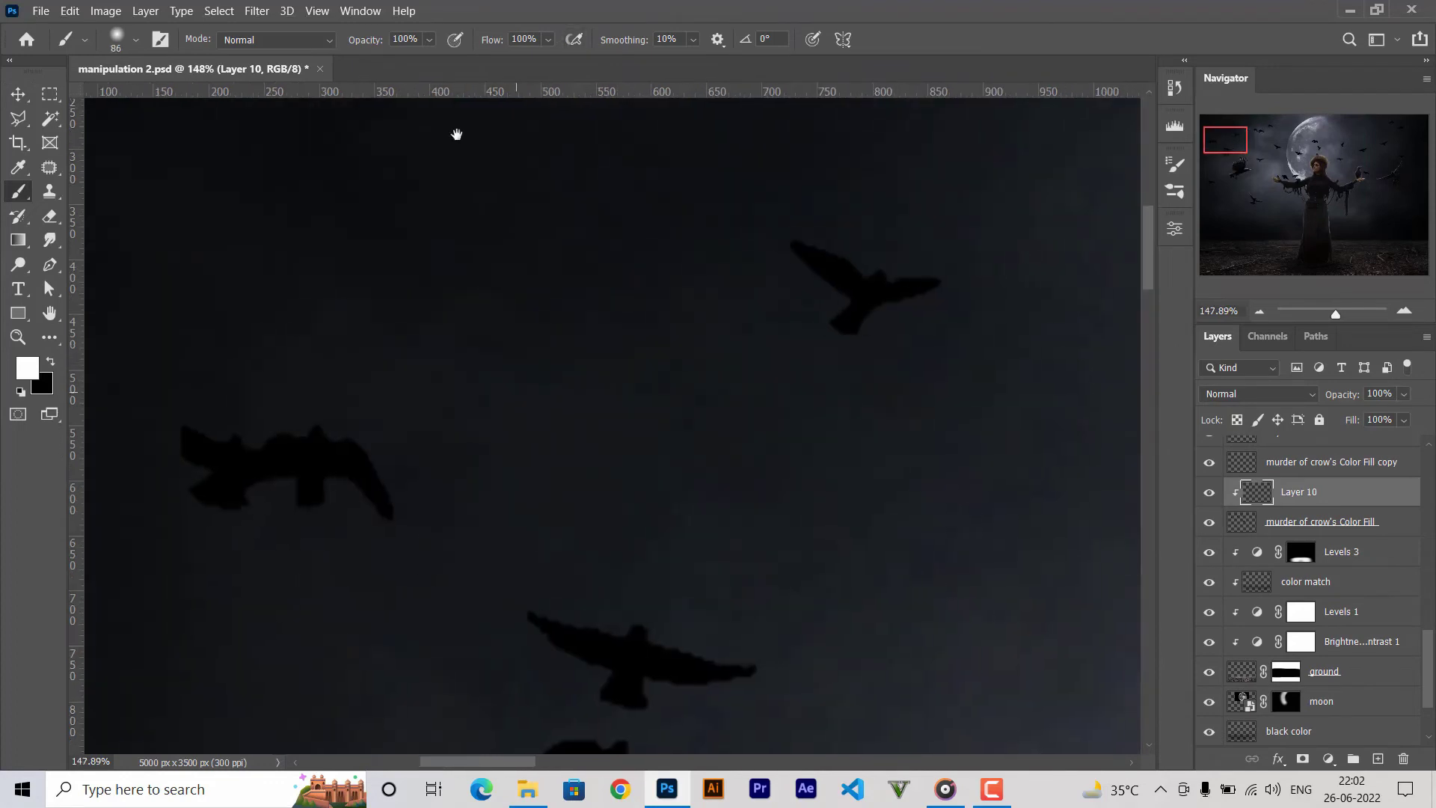
pyautogui.moveTo(457, 133); pyautogui.dragTo(421, 134)
pyautogui.press('1')
pyautogui.press('5')
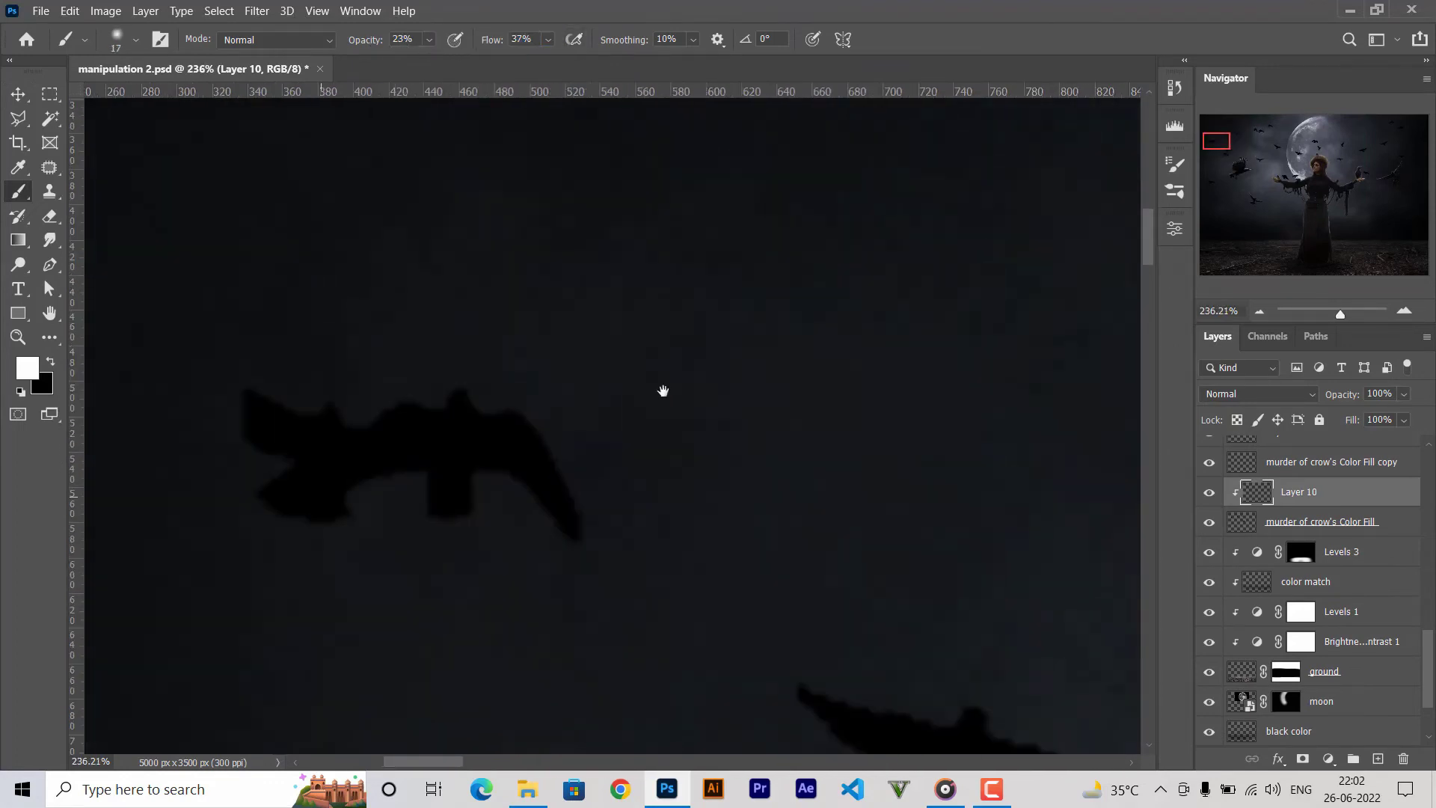
# Try a white highlight stroke along a crow's wing edge, then undo it.
pyautogui.keyDown('alt'); pyautogui.scroll(5, 572, 378); pyautogui.keyUp('alt')
pyautogui.keyDown('alt'); pyautogui.scroll(2, 572, 378); pyautogui.keyUp('alt')
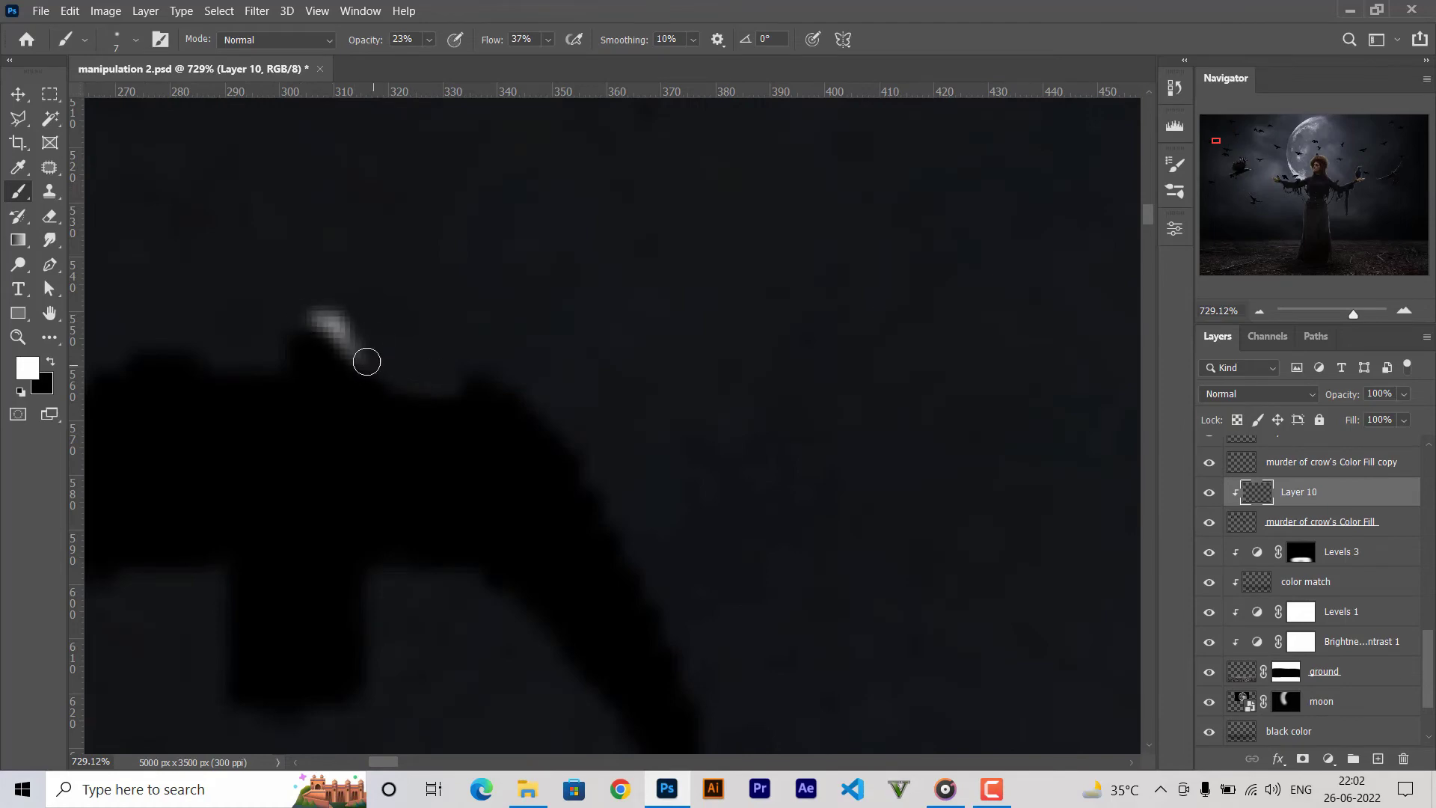
pyautogui.moveTo(367, 362)
pyautogui.mouseDown()
pyautogui.moveTo(497, 417)
pyautogui.moveTo(621, 550)
pyautogui.mouseUp()
pyautogui.keyDown('alt'); pyautogui.scroll(-2, 551, 417); pyautogui.keyUp('alt')
pyautogui.hotkey('ctrl', 'z')
pyautogui.keyDown('alt'); pyautogui.scroll(1, 536, 383); pyautogui.keyUp('alt')
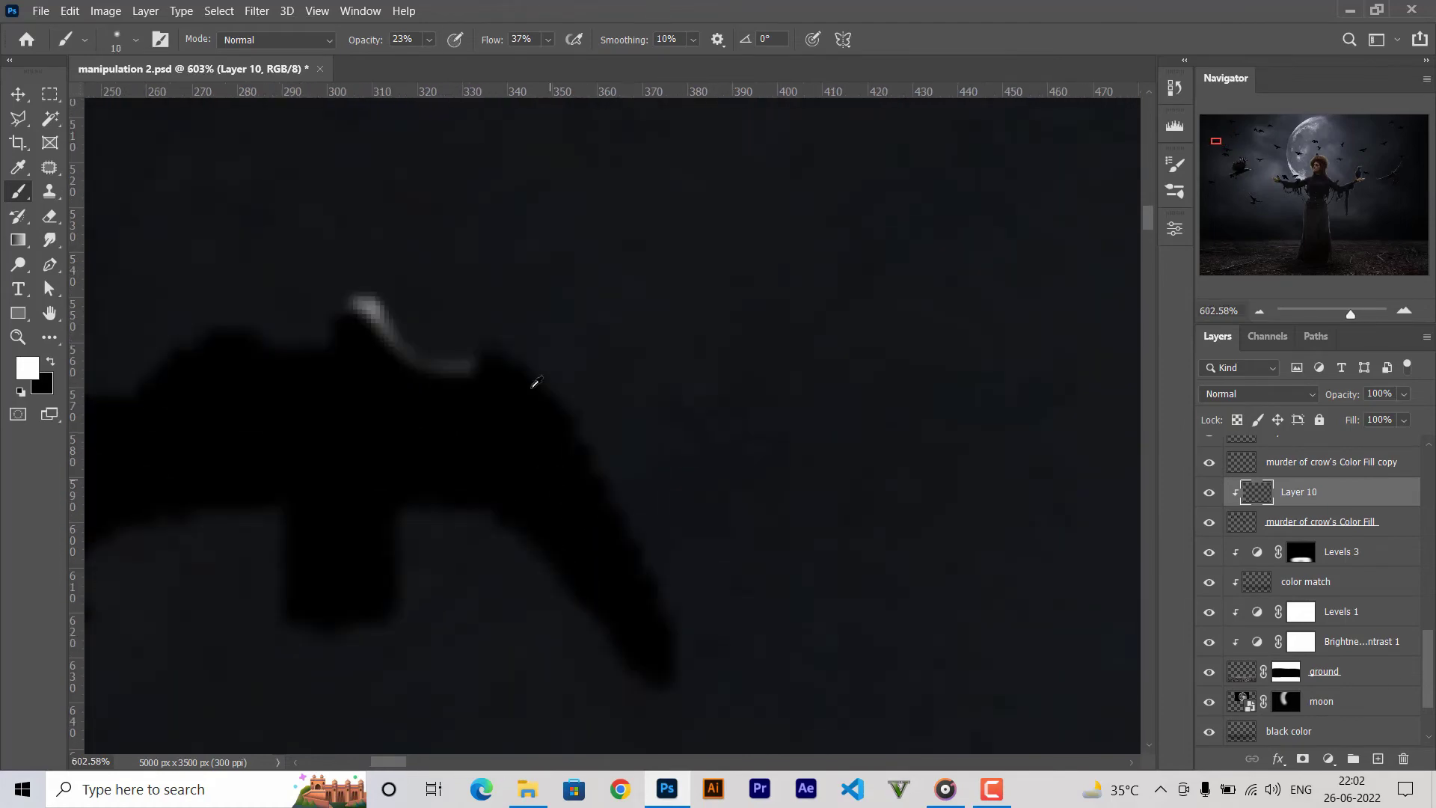
pyautogui.hotkey('ctrl', 'z')
pyautogui.keyDown('alt'); pyautogui.scroll(1, 416, 271); pyautogui.keyUp('alt')
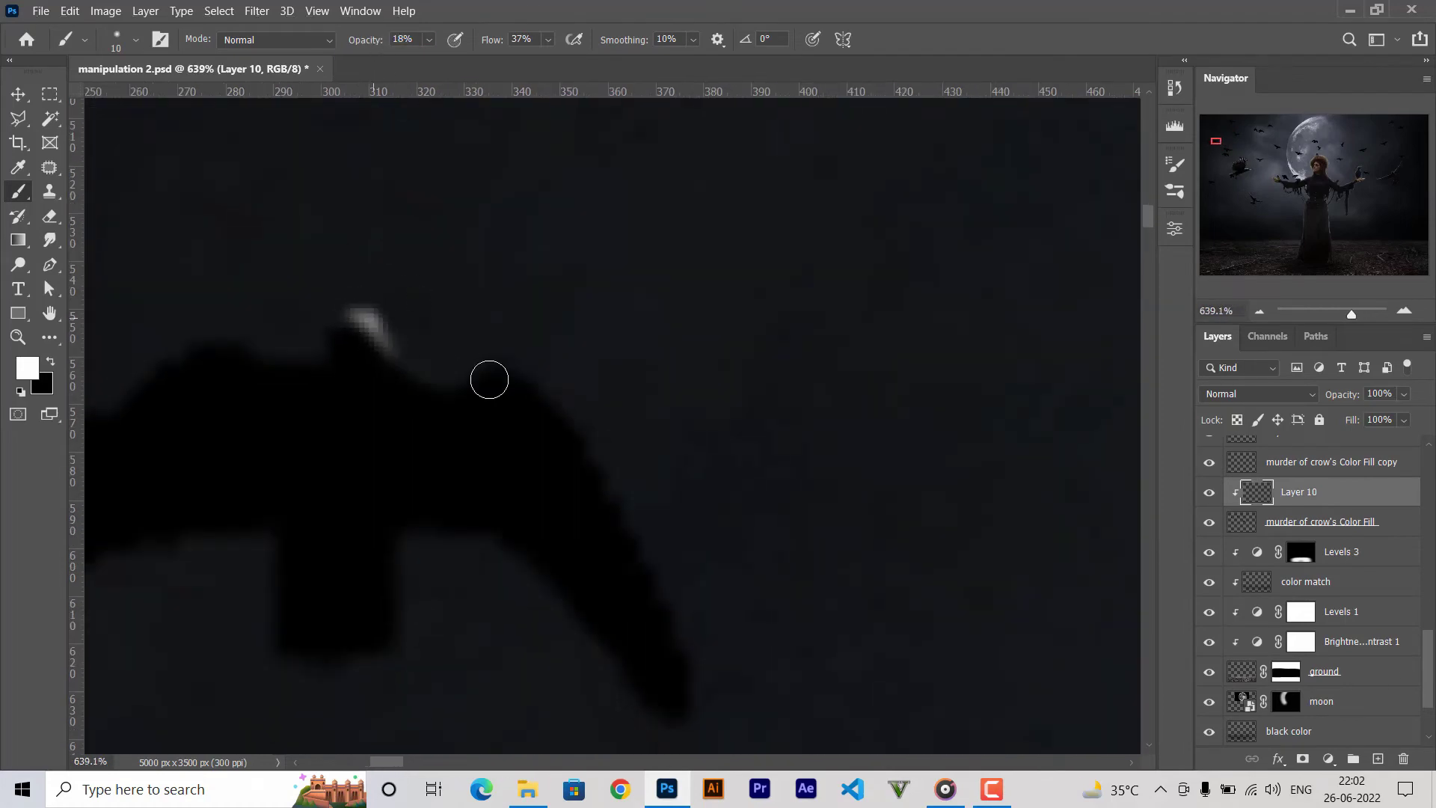
# Paint white rim light along the wing to its tip, the right wing, and the inner wing edge.
pyautogui.moveTo(489, 380)
pyautogui.mouseDown()
pyautogui.moveTo(599, 465)
pyautogui.moveTo(647, 596)
pyautogui.moveTo(430, 379)
pyautogui.moveTo(327, 321)
pyautogui.mouseUp()
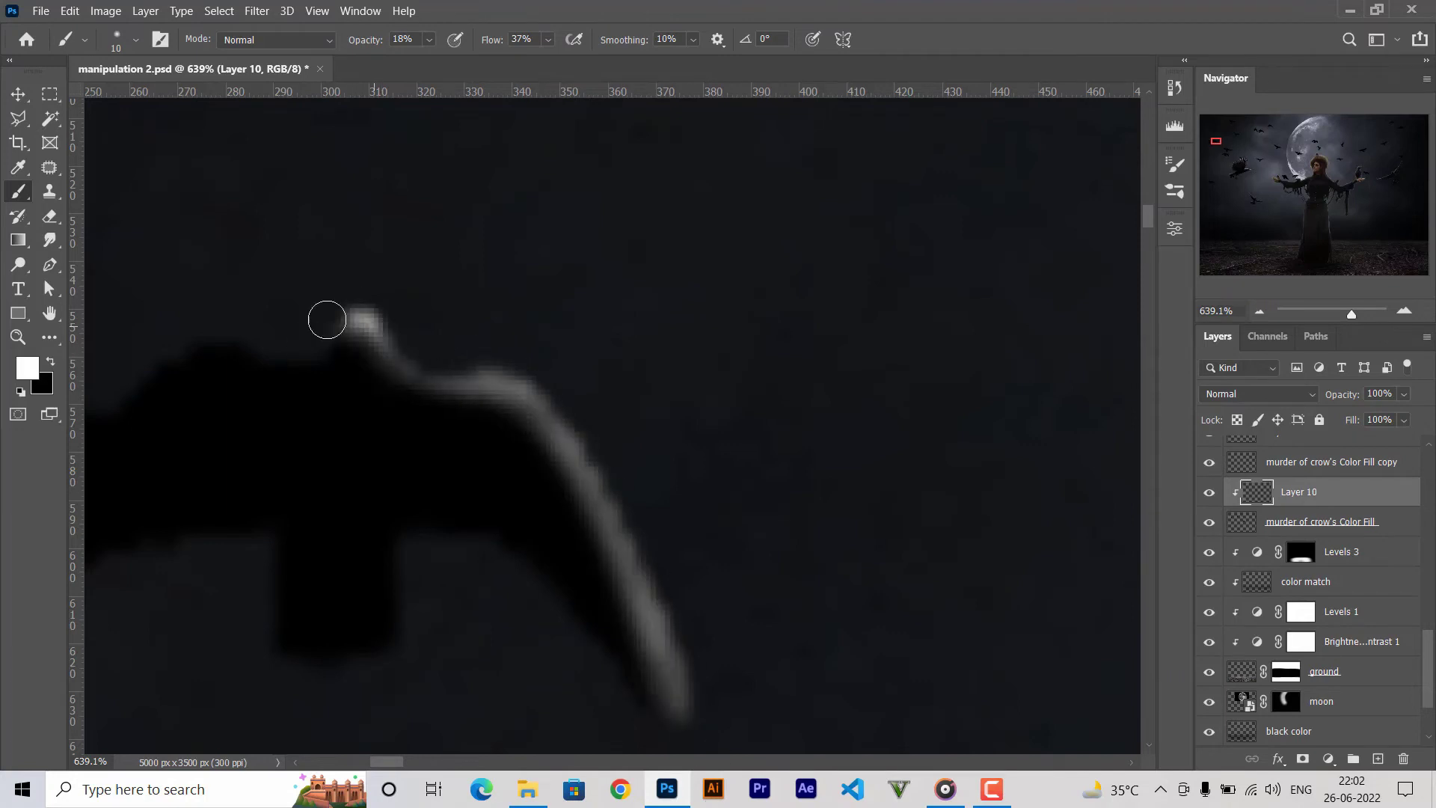
pyautogui.keyDown('alt'); pyautogui.scroll(-5, 327, 320); pyautogui.keyUp('alt')
pyautogui.moveTo(523, 598); pyautogui.dragTo(639, 431)
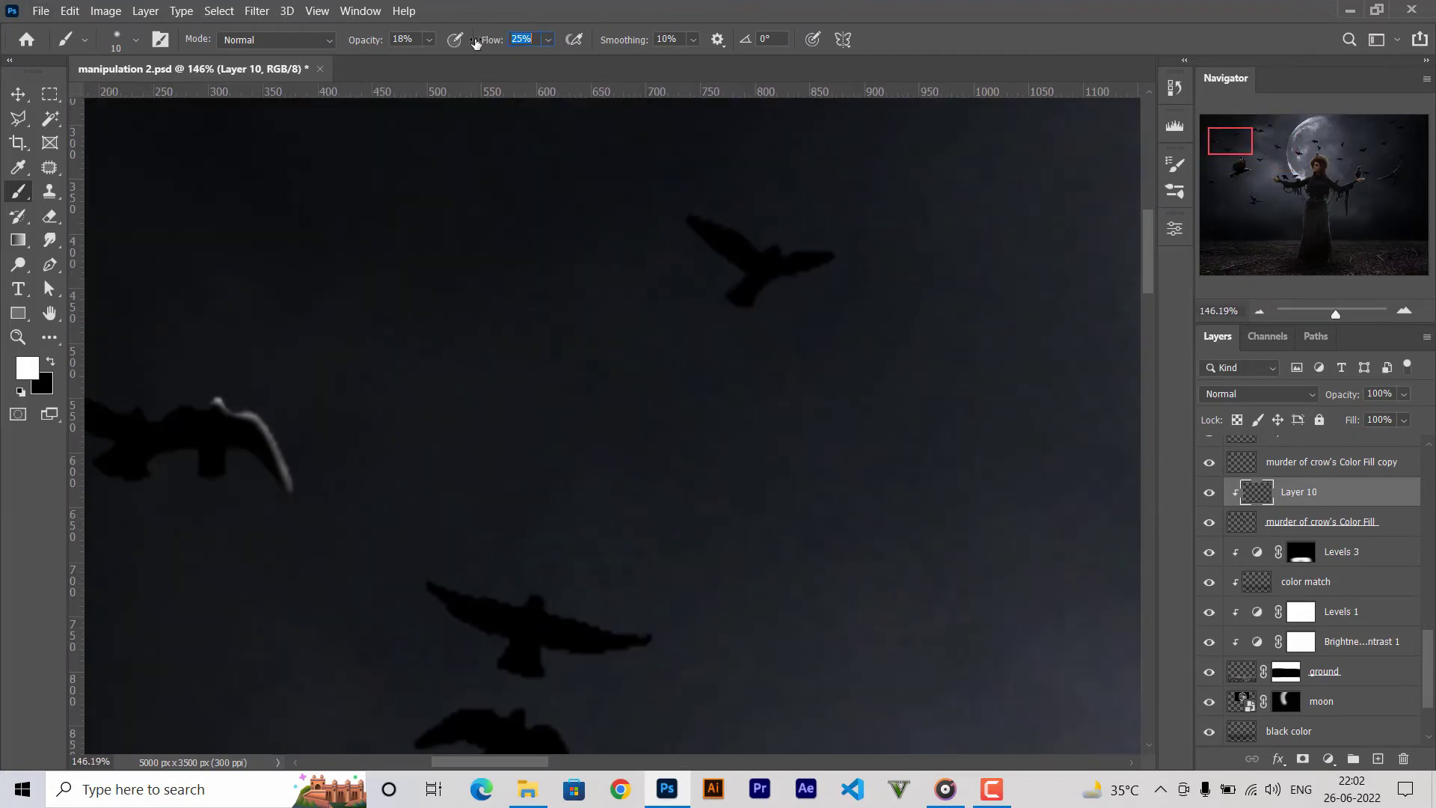
pyautogui.hotkey('ctrl', 'z')
pyautogui.keyDown('alt'); pyautogui.scroll(5, 177, 362); pyautogui.keyUp('alt')
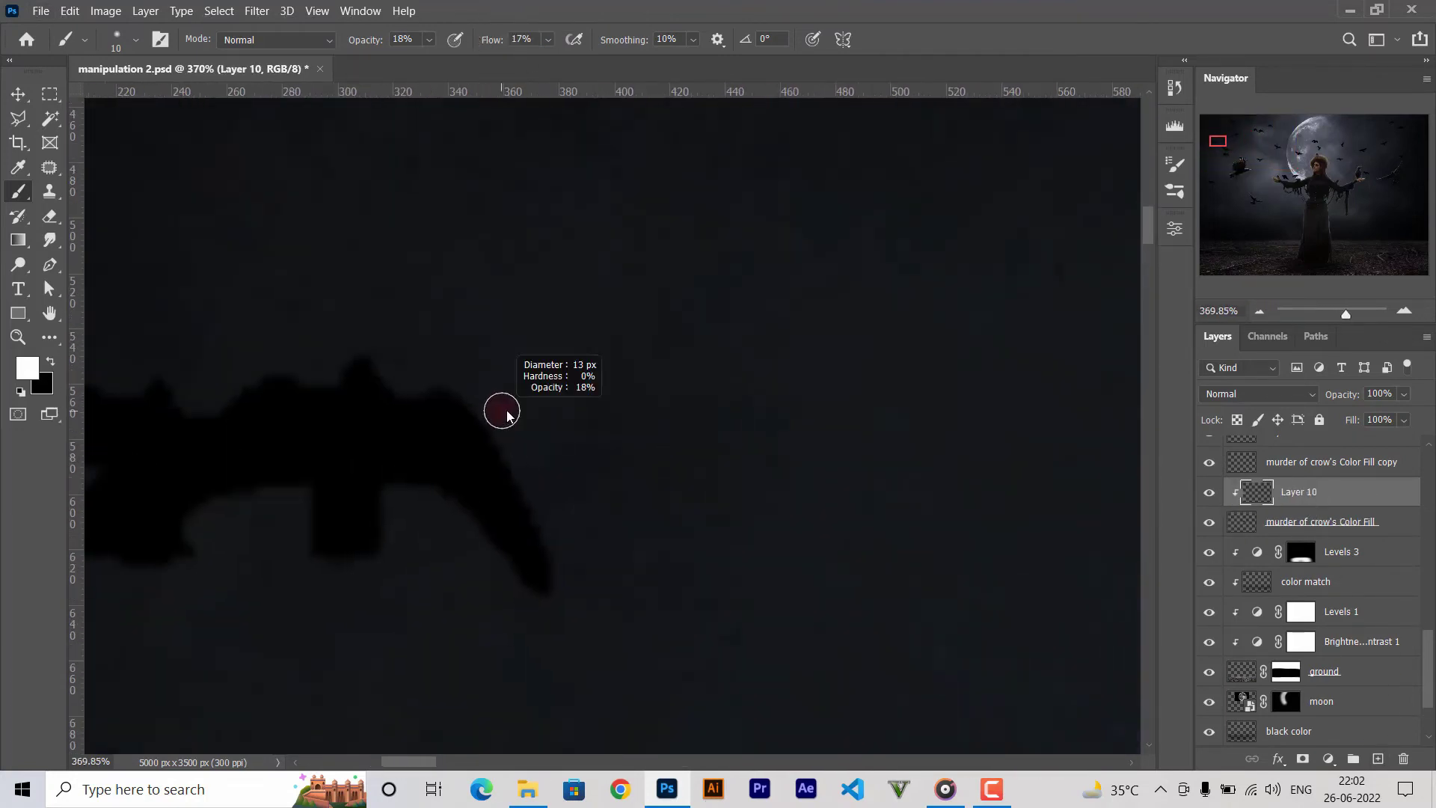
pyautogui.moveTo(453, 396)
pyautogui.mouseDown()
pyautogui.moveTo(538, 577)
pyautogui.moveTo(389, 382)
pyautogui.mouseUp()
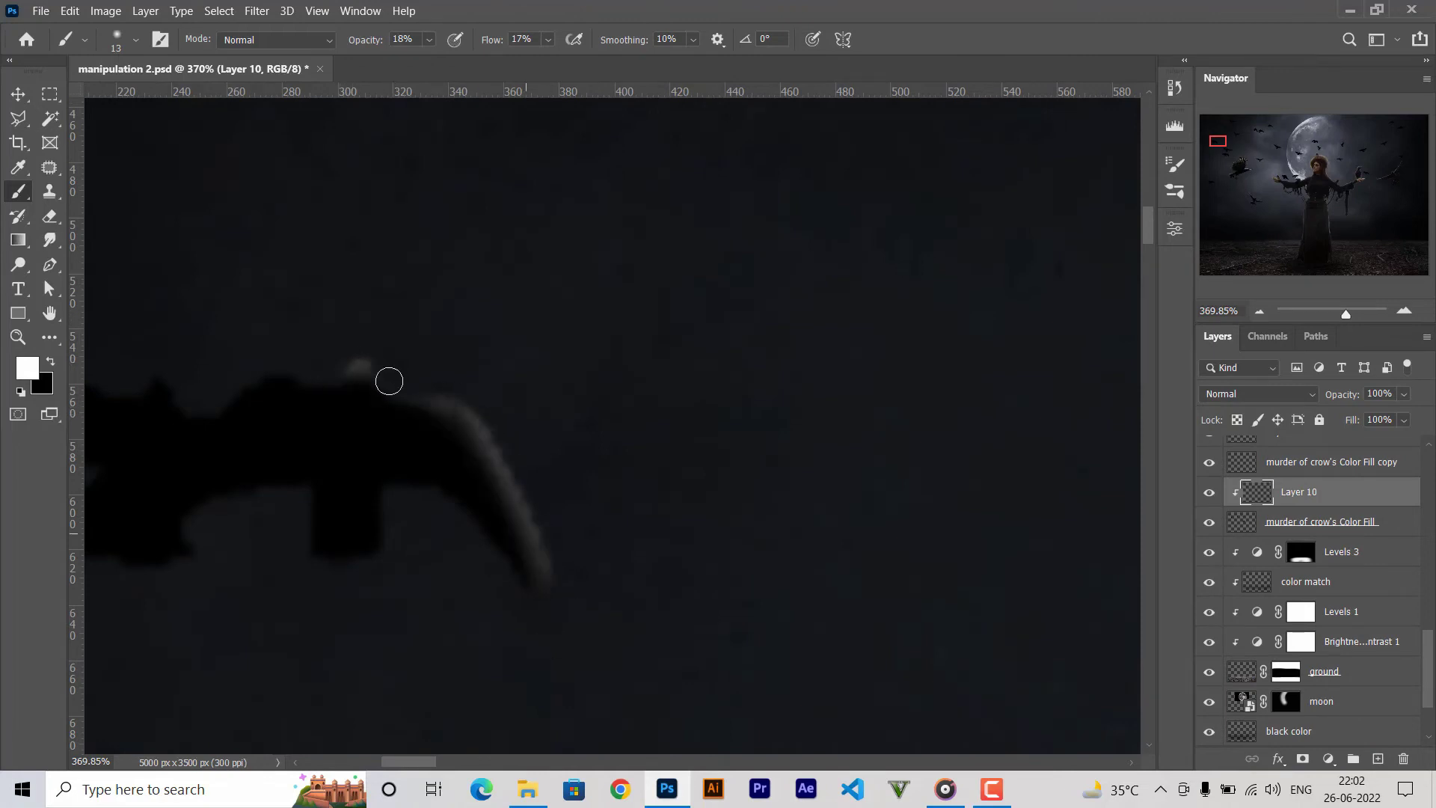
pyautogui.keyDown('alt'); pyautogui.scroll(1, 329, 568); pyautogui.keyUp('alt')
pyautogui.moveTo(329, 568); pyautogui.dragTo(686, 523)
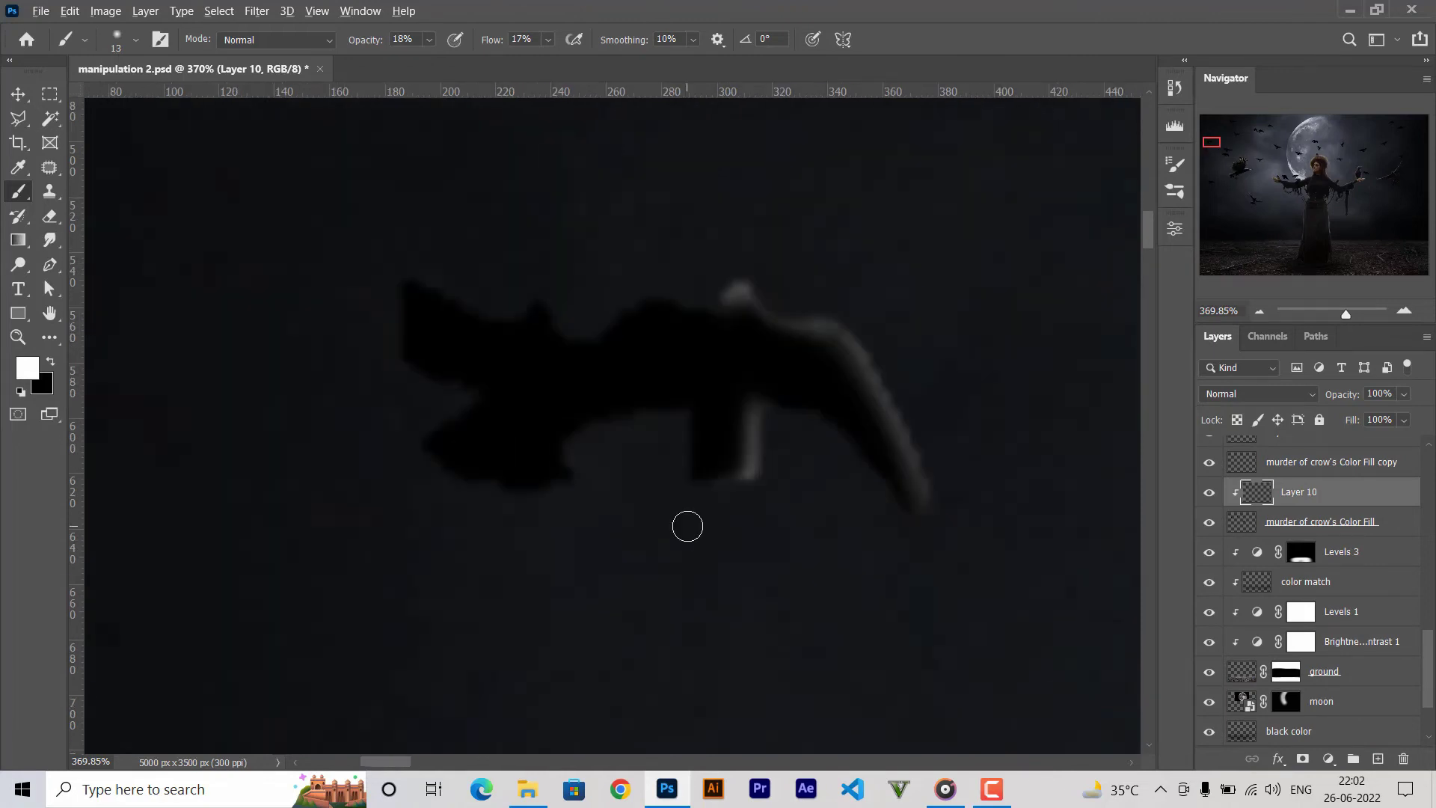
pyautogui.scroll(-1, 686, 522)
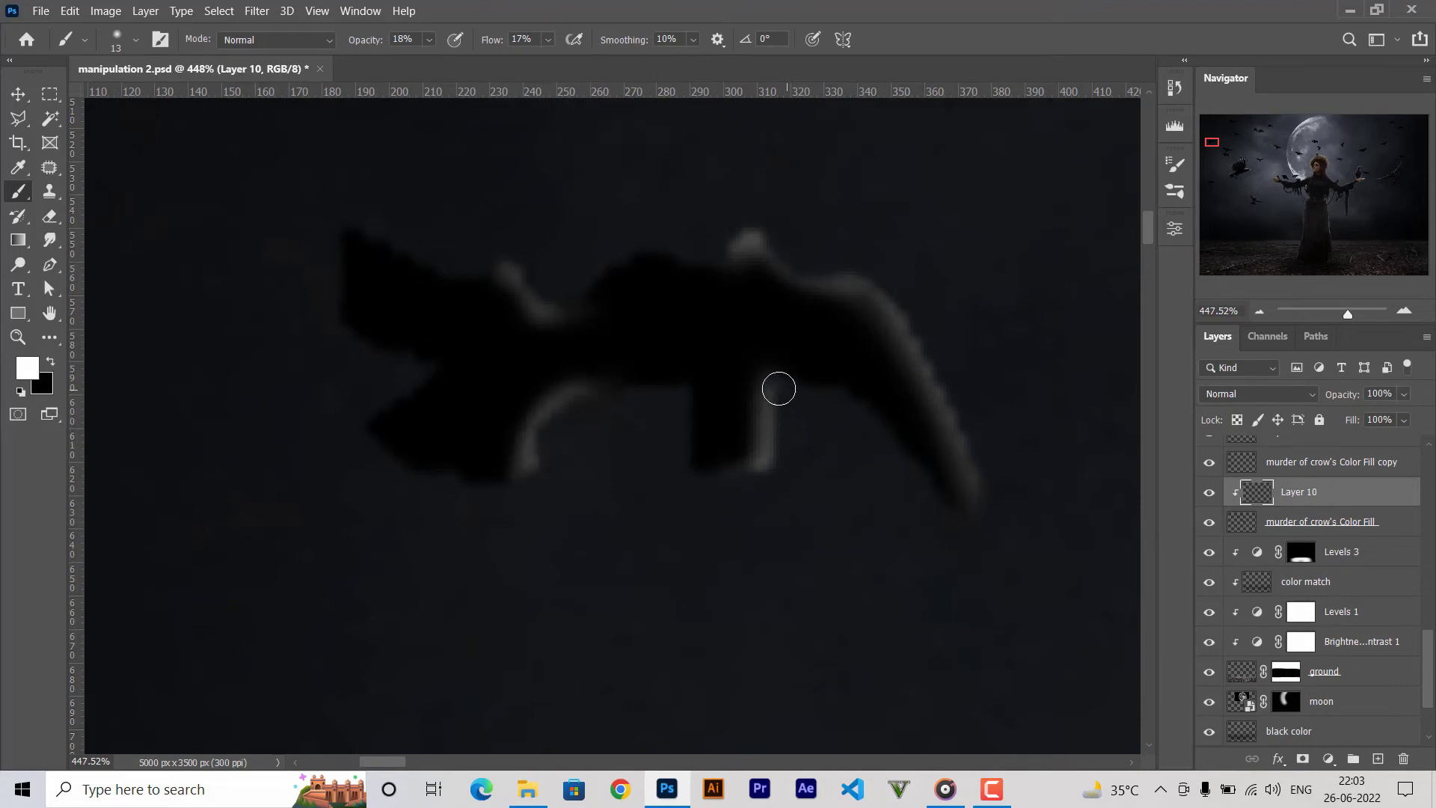
pyautogui.keyDown('alt'); pyautogui.scroll(-5, 958, 502); pyautogui.keyUp('alt')
# Save, shrink the brush, and rim-light one crow's long wing edge and tail.
pyautogui.hotkey('ctrl', 's')
pyautogui.keyDown('alt'); pyautogui.scroll(3, 683, 474); pyautogui.keyUp('alt')
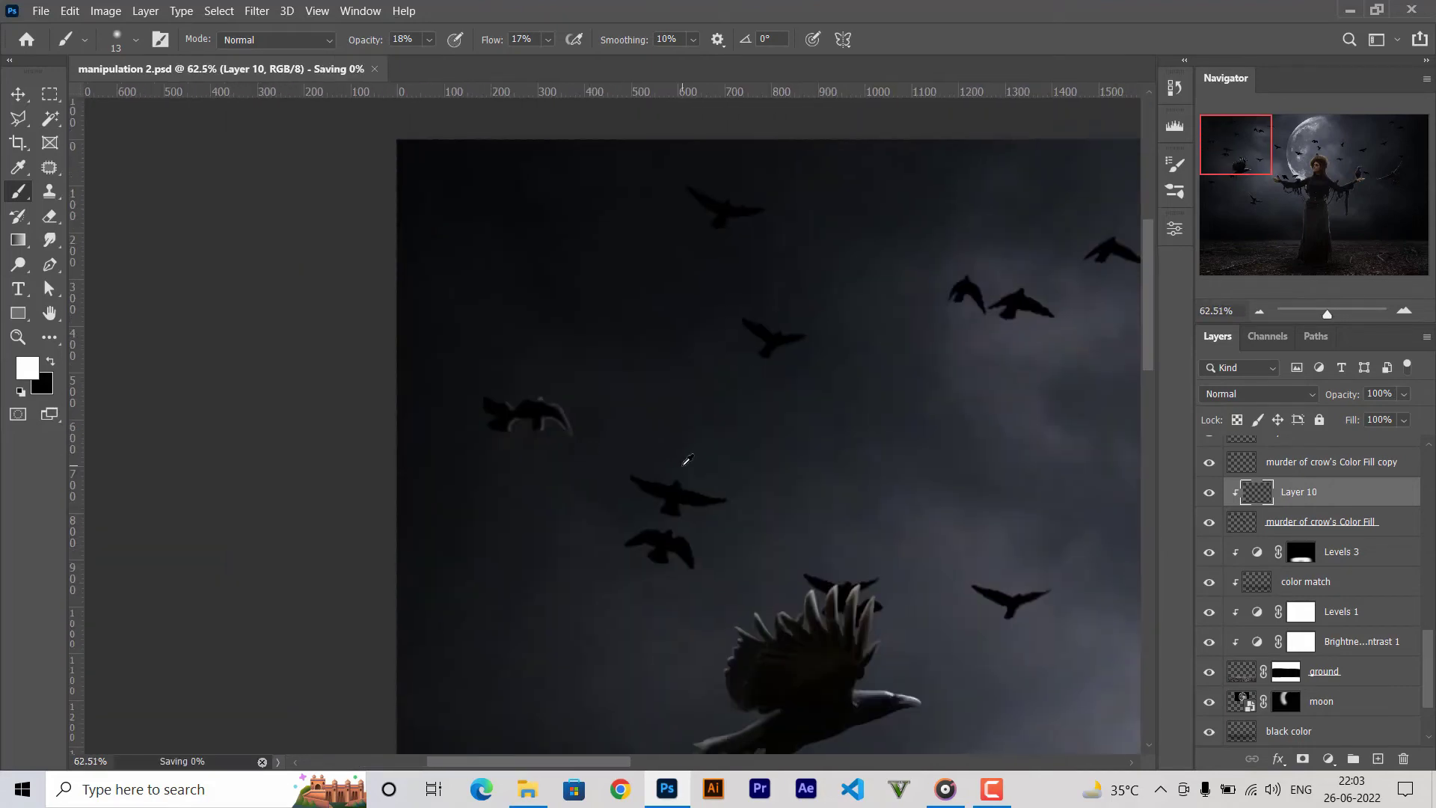
pyautogui.keyDown('alt'); pyautogui.scroll(2, 670, 404); pyautogui.keyUp('alt')
pyautogui.press('[')
pyautogui.press('[')
pyautogui.keyDown('alt'); pyautogui.scroll(1, 661, 401); pyautogui.keyUp('alt')
pyautogui.keyDown('alt'); pyautogui.scroll(-1, 661, 402); pyautogui.keyUp('alt')
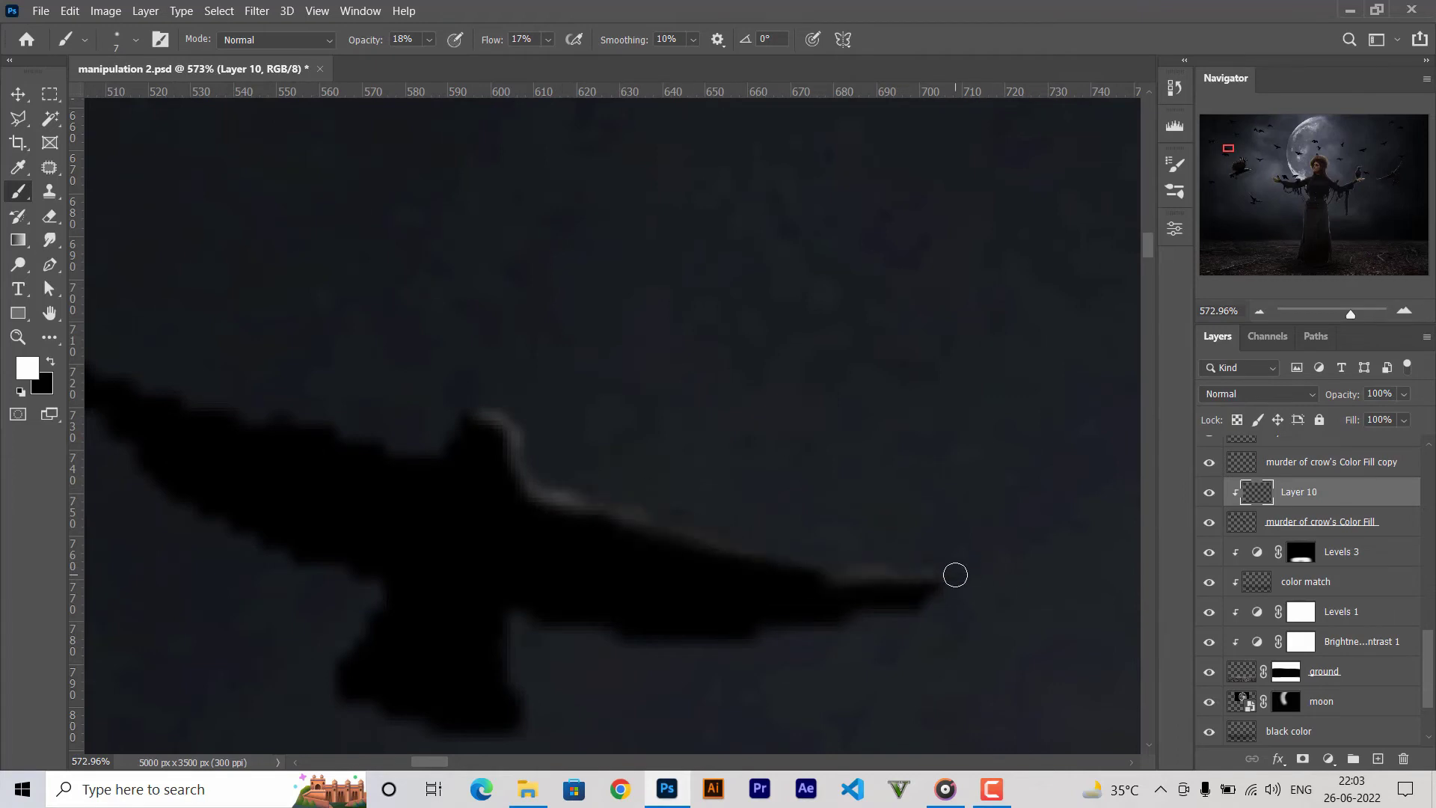
pyautogui.moveTo(955, 574); pyautogui.dragTo(721, 543)
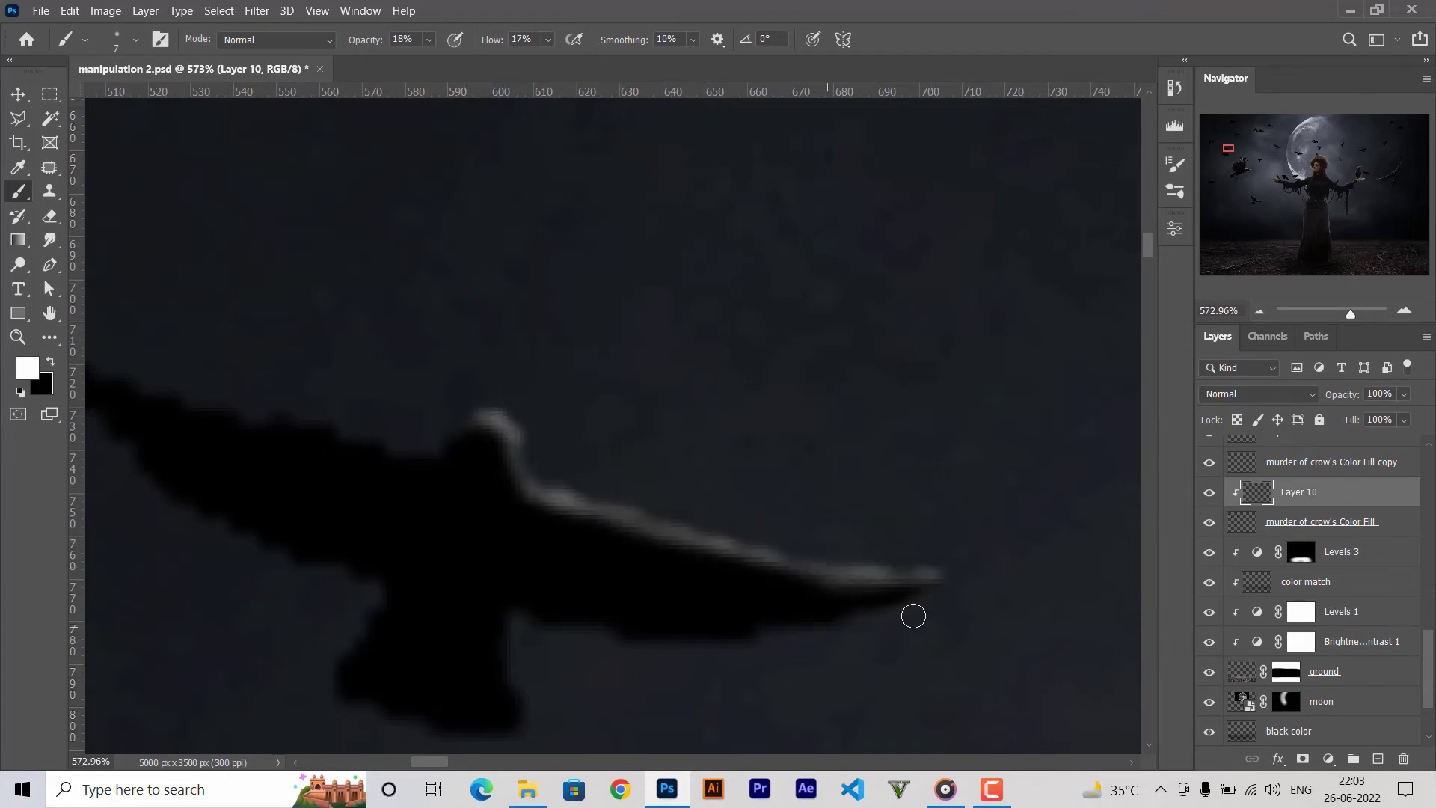
pyautogui.scroll(-3, 527, 720)
pyautogui.moveTo(517, 568)
pyautogui.mouseDown()
pyautogui.moveTo(510, 496)
pyautogui.moveTo(539, 461)
pyautogui.moveTo(555, 472)
pyautogui.mouseUp()
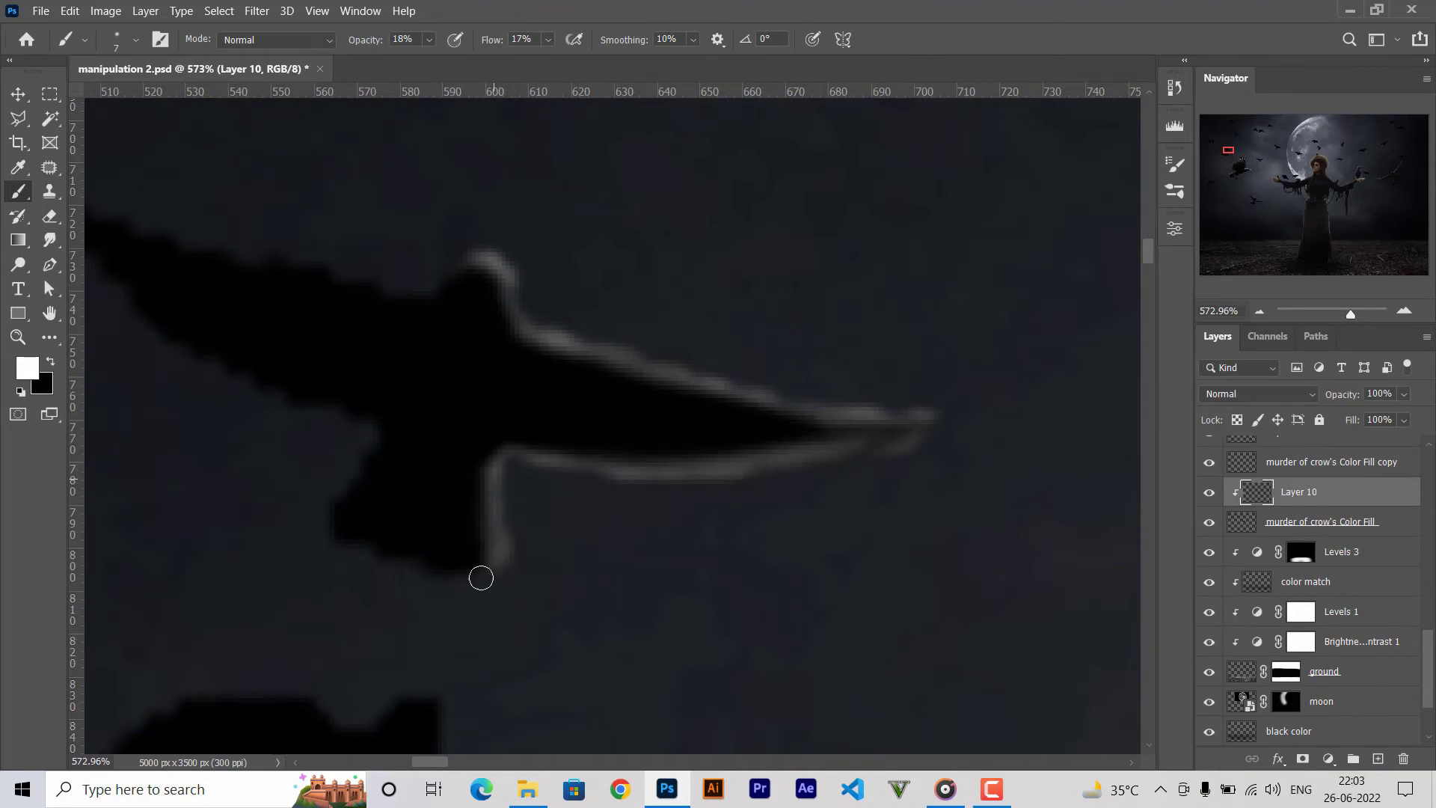
pyautogui.scroll(-5, 481, 578)
# Rim-light the next crow's upper edge, right wing edge and lower wing edge.
pyautogui.hotkey('ctrl', 's')
pyautogui.scroll(5, 718, 451)
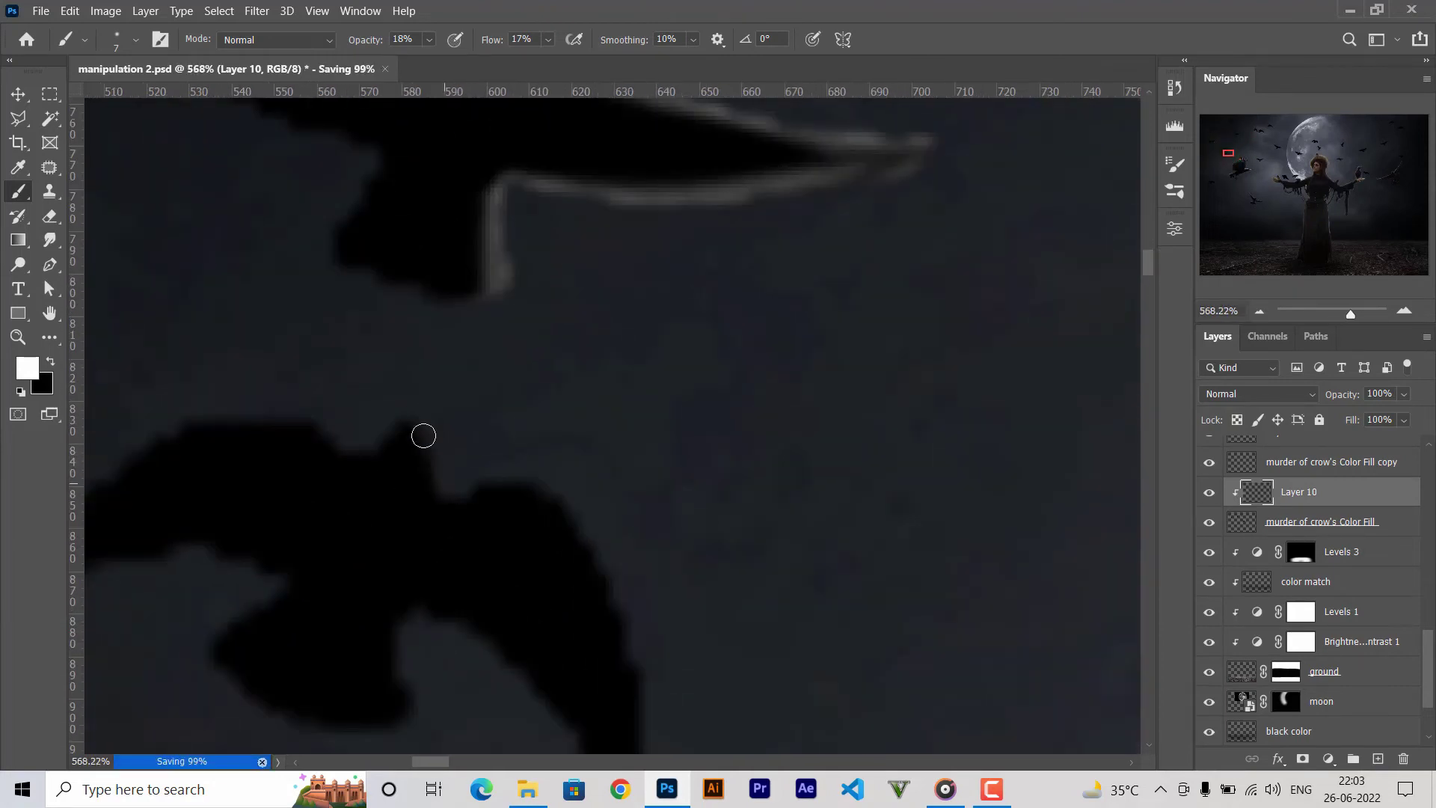
pyautogui.moveTo(423, 436); pyautogui.dragTo(435, 487)
pyautogui.scroll(-4, 436, 315)
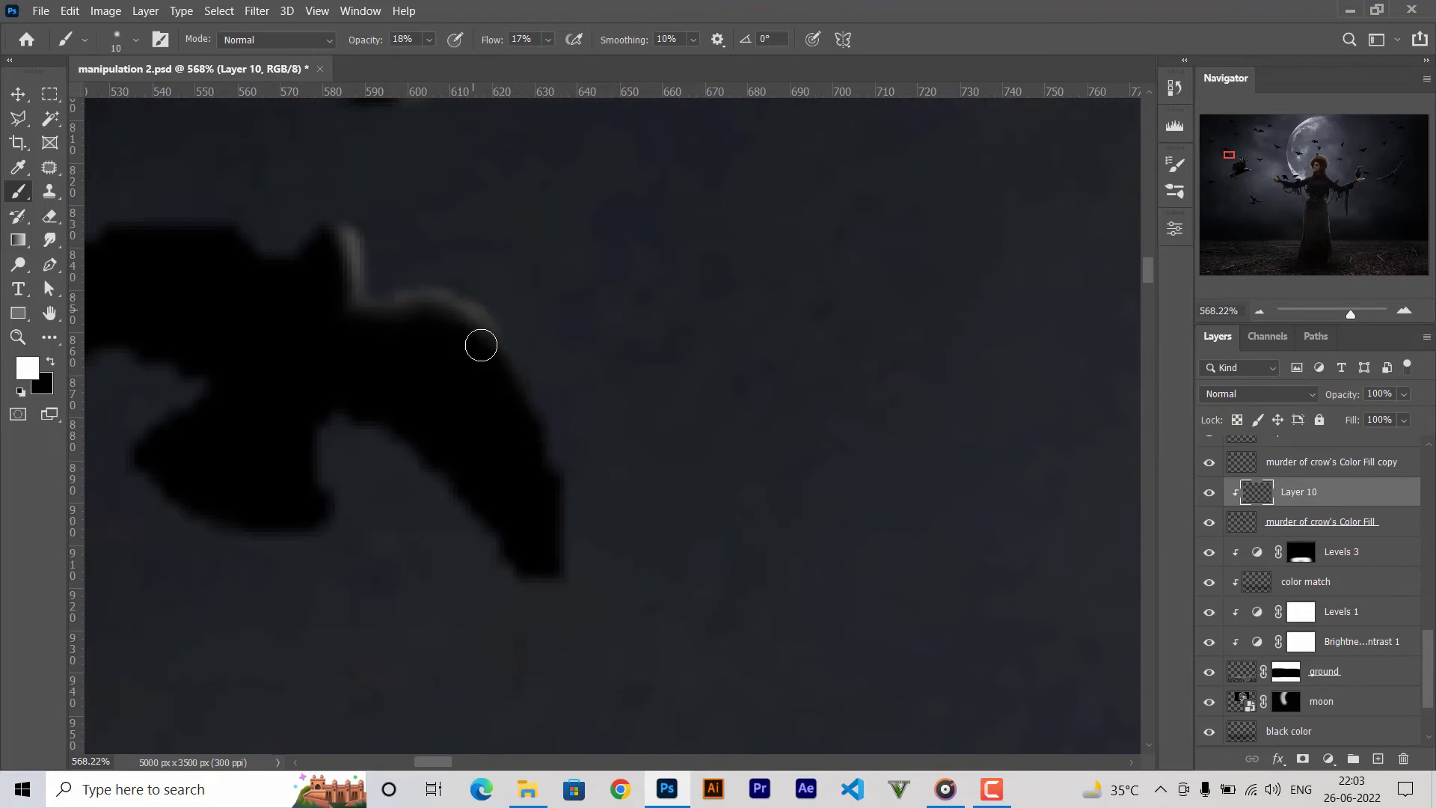
pyautogui.moveTo(481, 345); pyautogui.dragTo(556, 469)
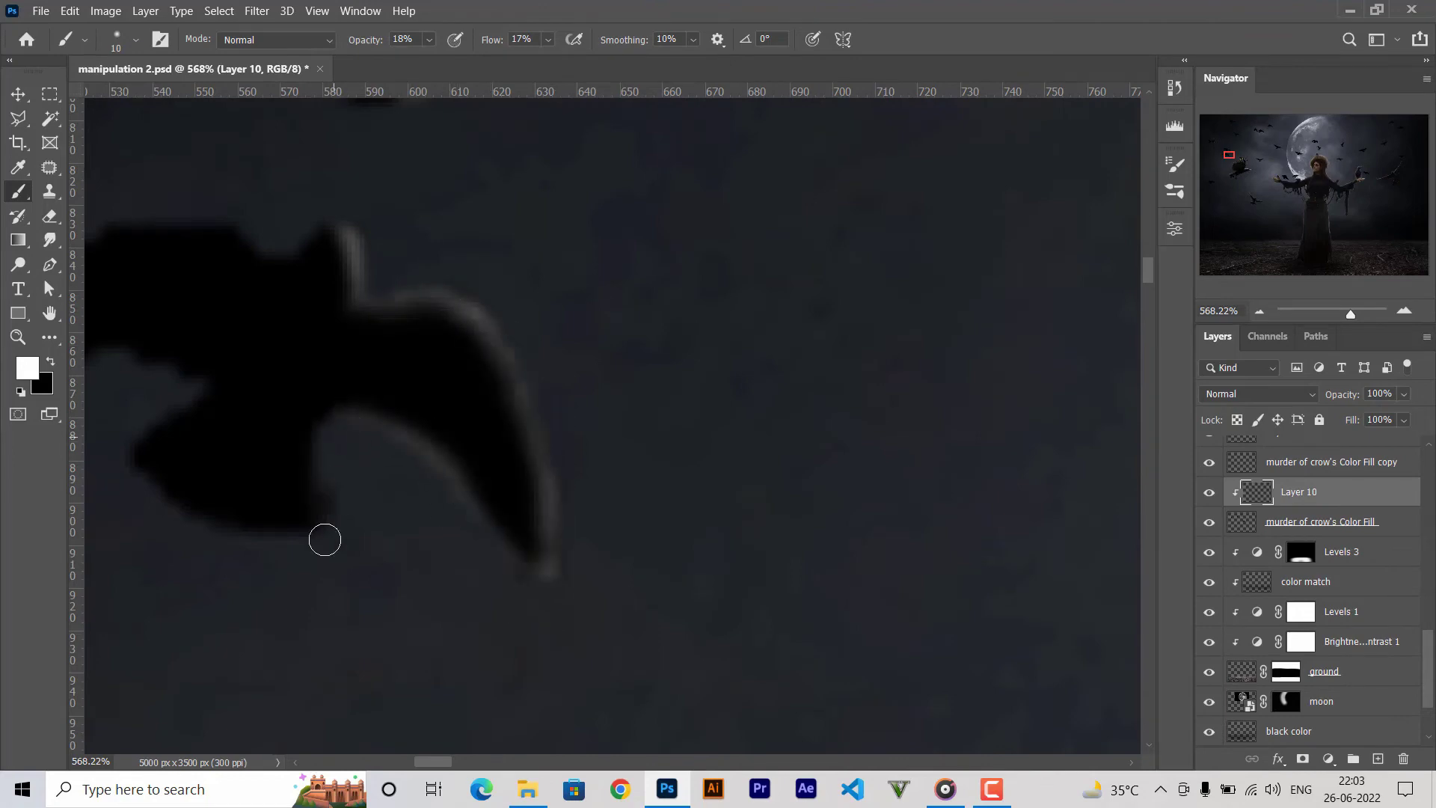
pyautogui.moveTo(341, 422); pyautogui.dragTo(552, 557)
pyautogui.scroll(-5, 340, 565)
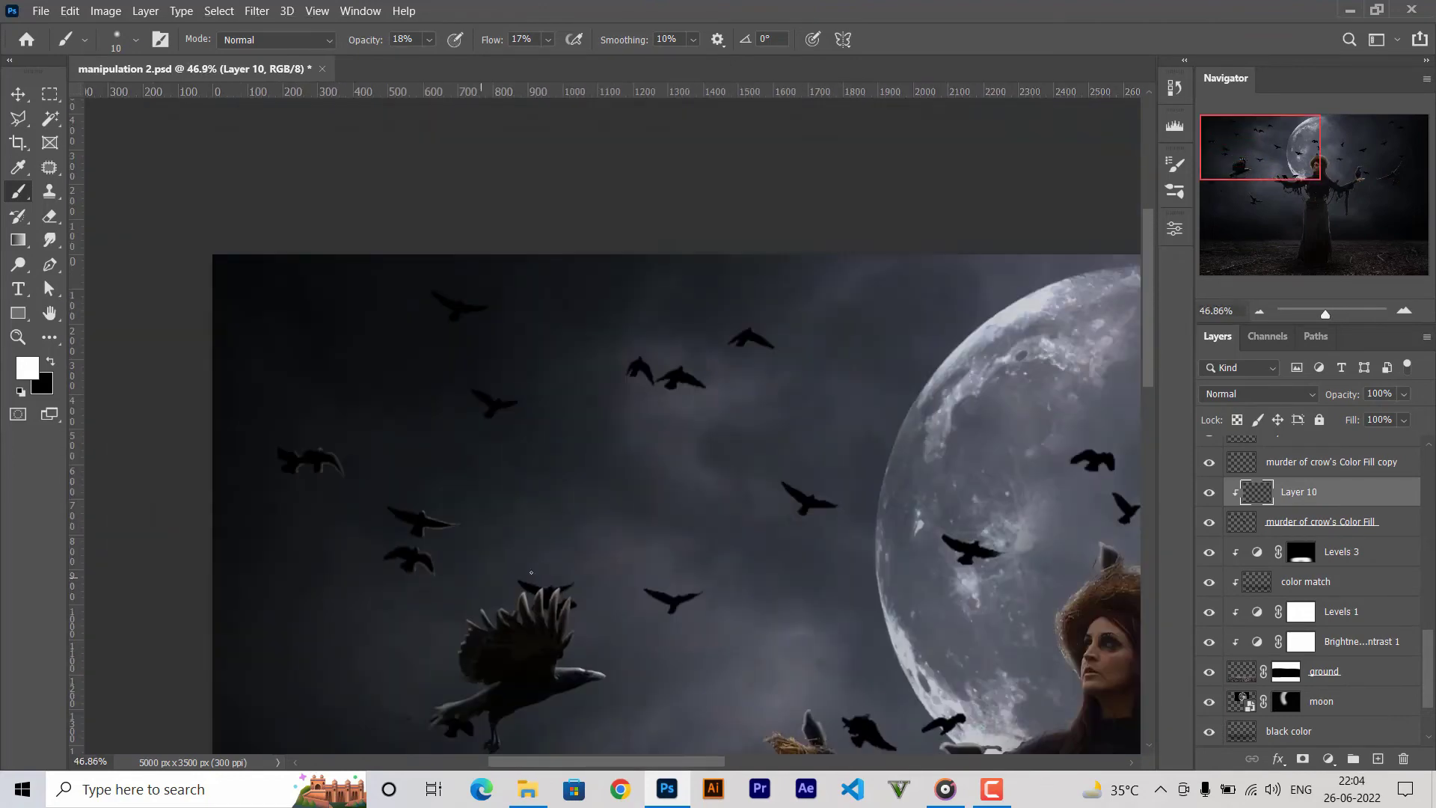
# With a smaller brush, brighten a feather tip, upper wing edge and lower wing.
pyautogui.hotkey('ctrl', 's')
pyautogui.scroll(3, 564, 334)
pyautogui.scroll(2, 609, 384)
pyautogui.press('[')
pyautogui.press('[')
pyautogui.press('[')
pyautogui.scroll(-1, 521, 328)
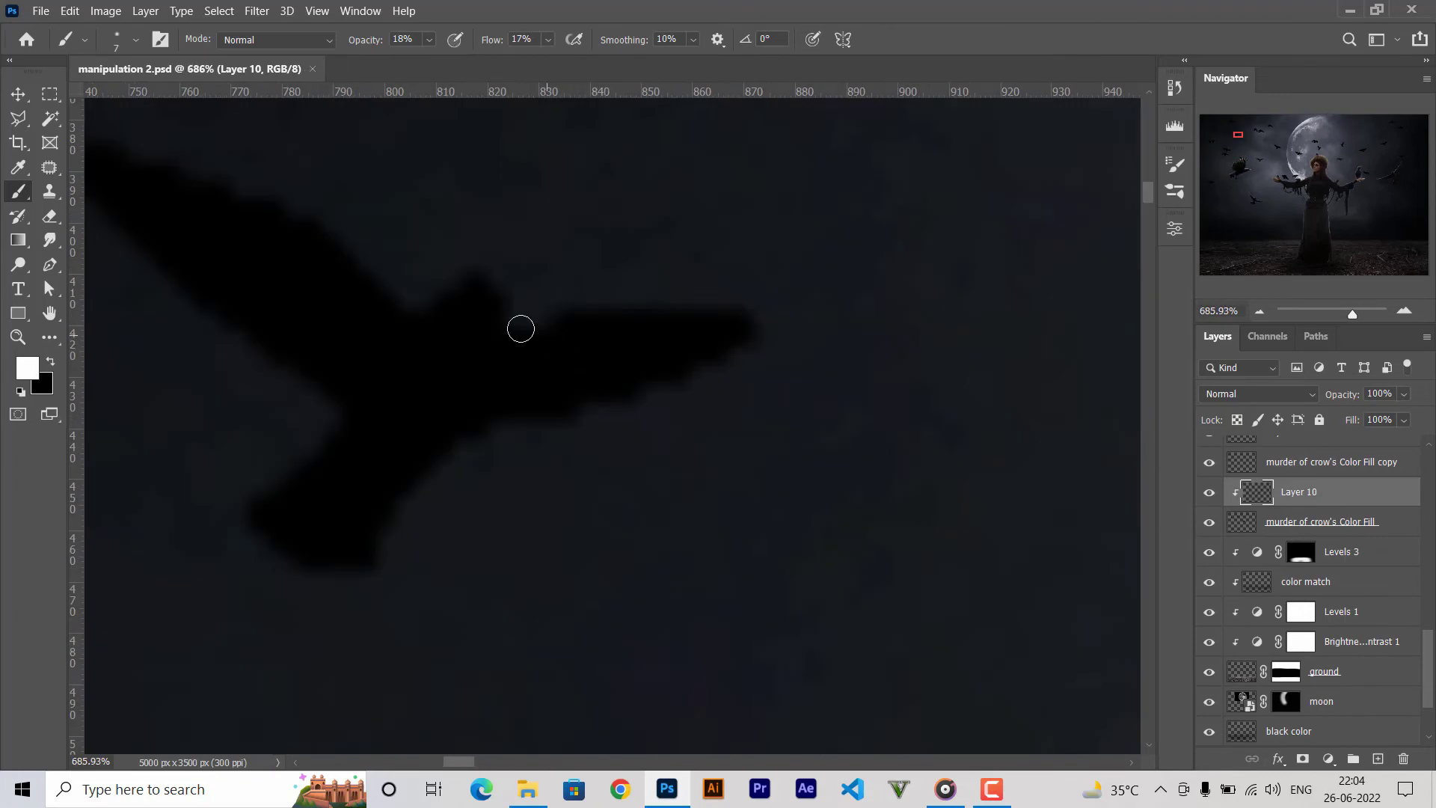
pyautogui.moveTo(756, 324)
pyautogui.mouseDown()
pyautogui.moveTo(458, 292)
pyautogui.moveTo(749, 323)
pyautogui.mouseUp()
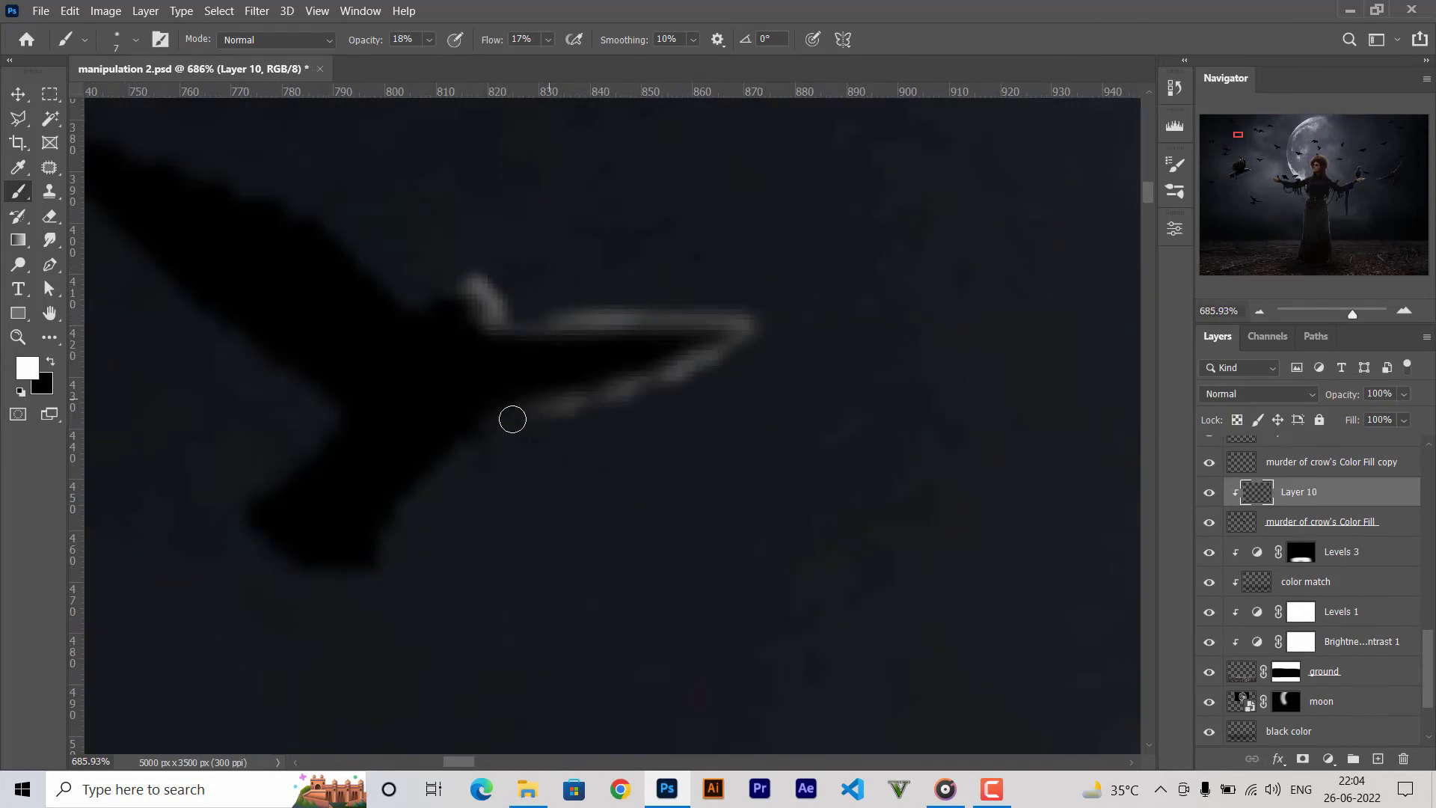
pyautogui.moveTo(422, 461); pyautogui.dragTo(401, 495)
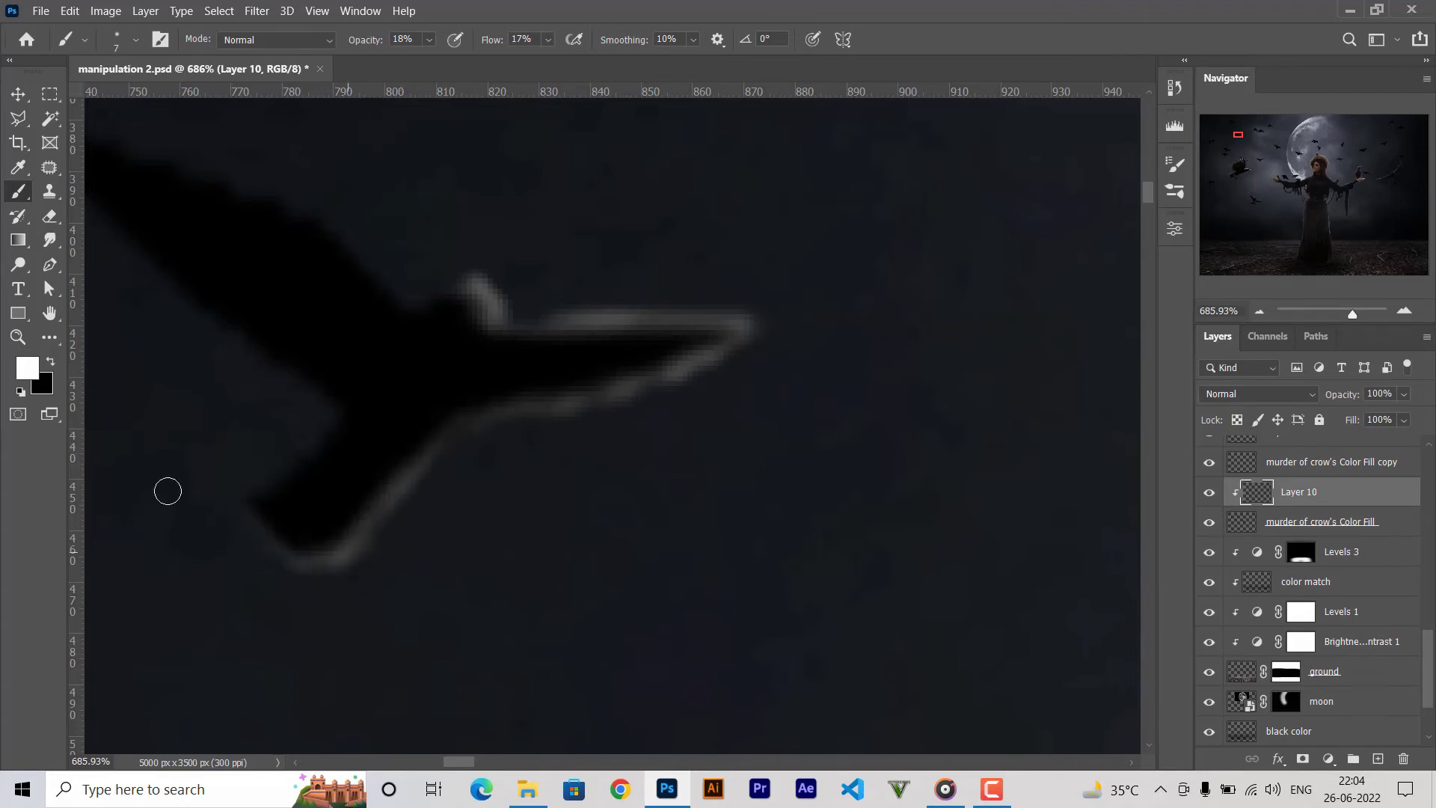
pyautogui.scroll(-5, 571, 433)
pyautogui.scroll(-5, 566, 418)
# Add rim light along another crow's upper wing edge.
pyautogui.hotkey('ctrl', 's')
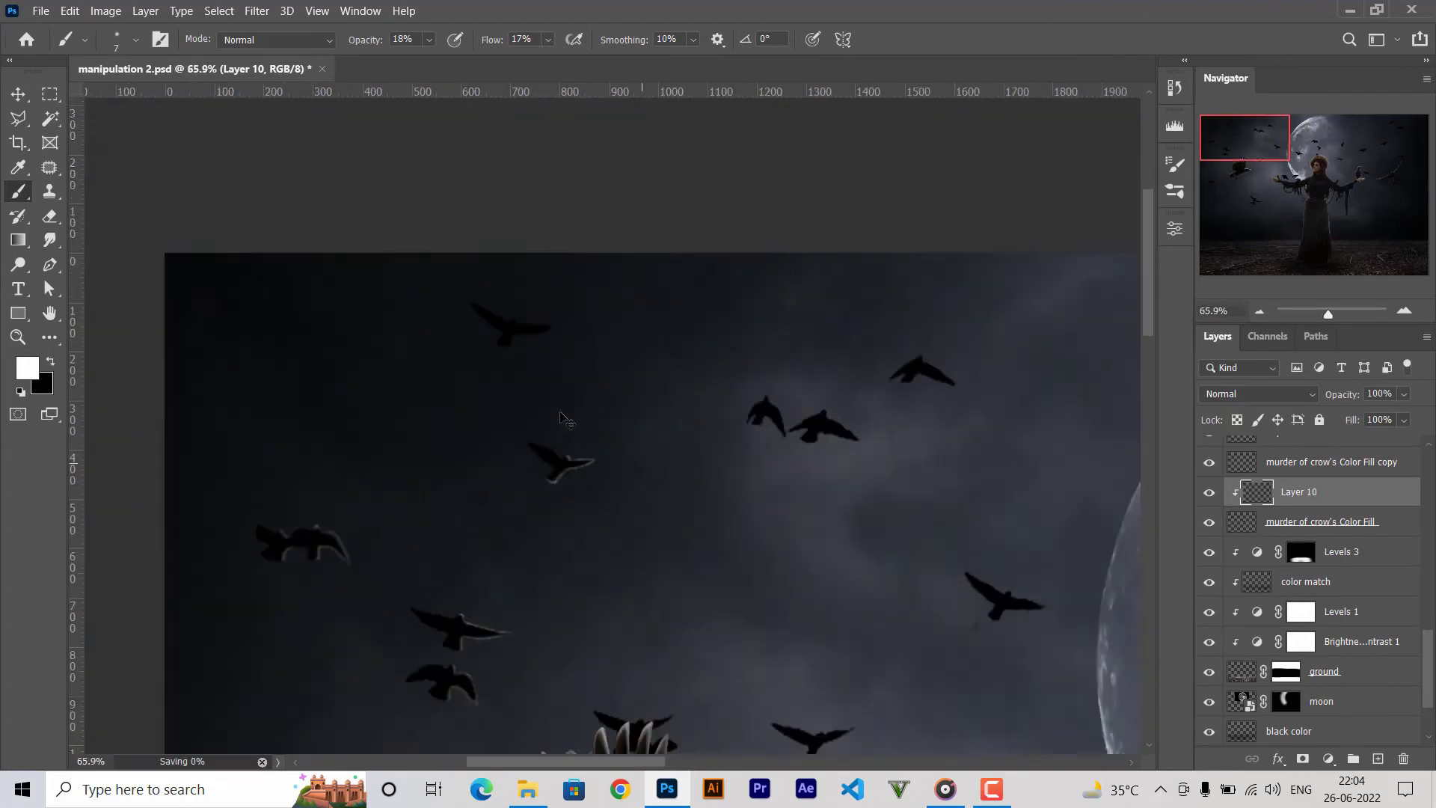
pyautogui.scroll(5, 567, 419)
pyautogui.scroll(2, 530, 446)
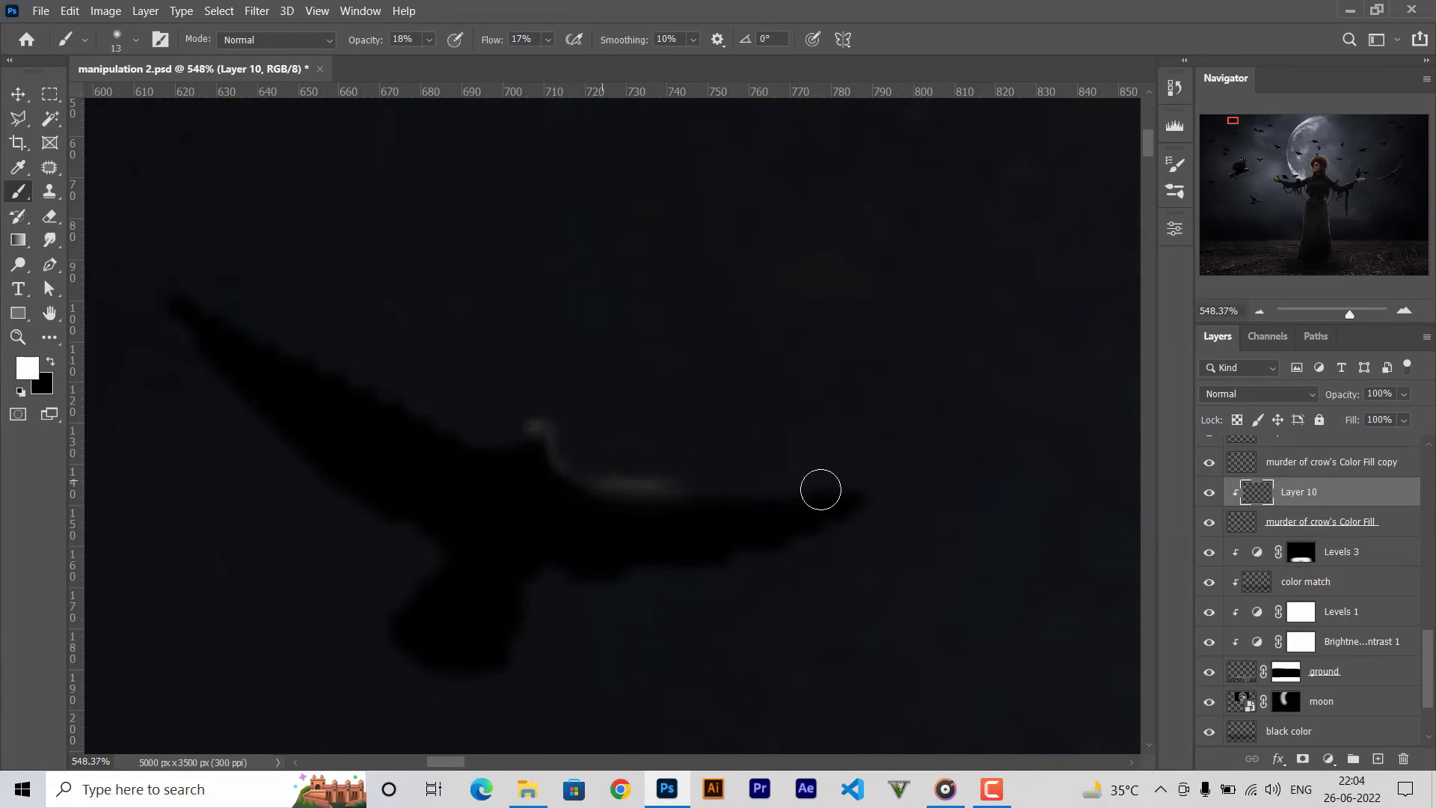
pyautogui.moveTo(820, 490); pyautogui.dragTo(544, 432)
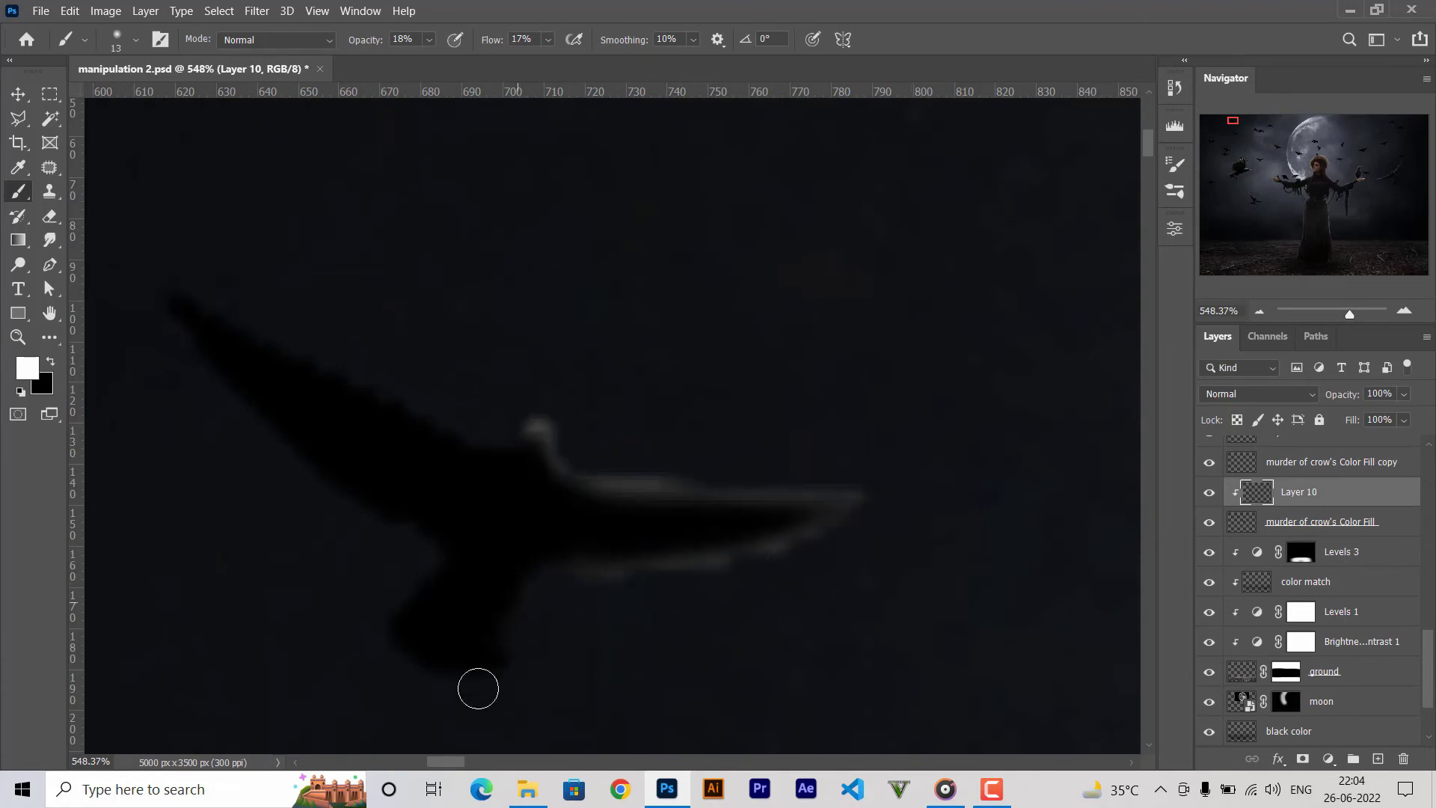
# Light a second pair of crows' right edge, wing tip and lower wing edge.
pyautogui.hotkey('ctrl', 's')
pyautogui.scroll(-1, 524, 591)
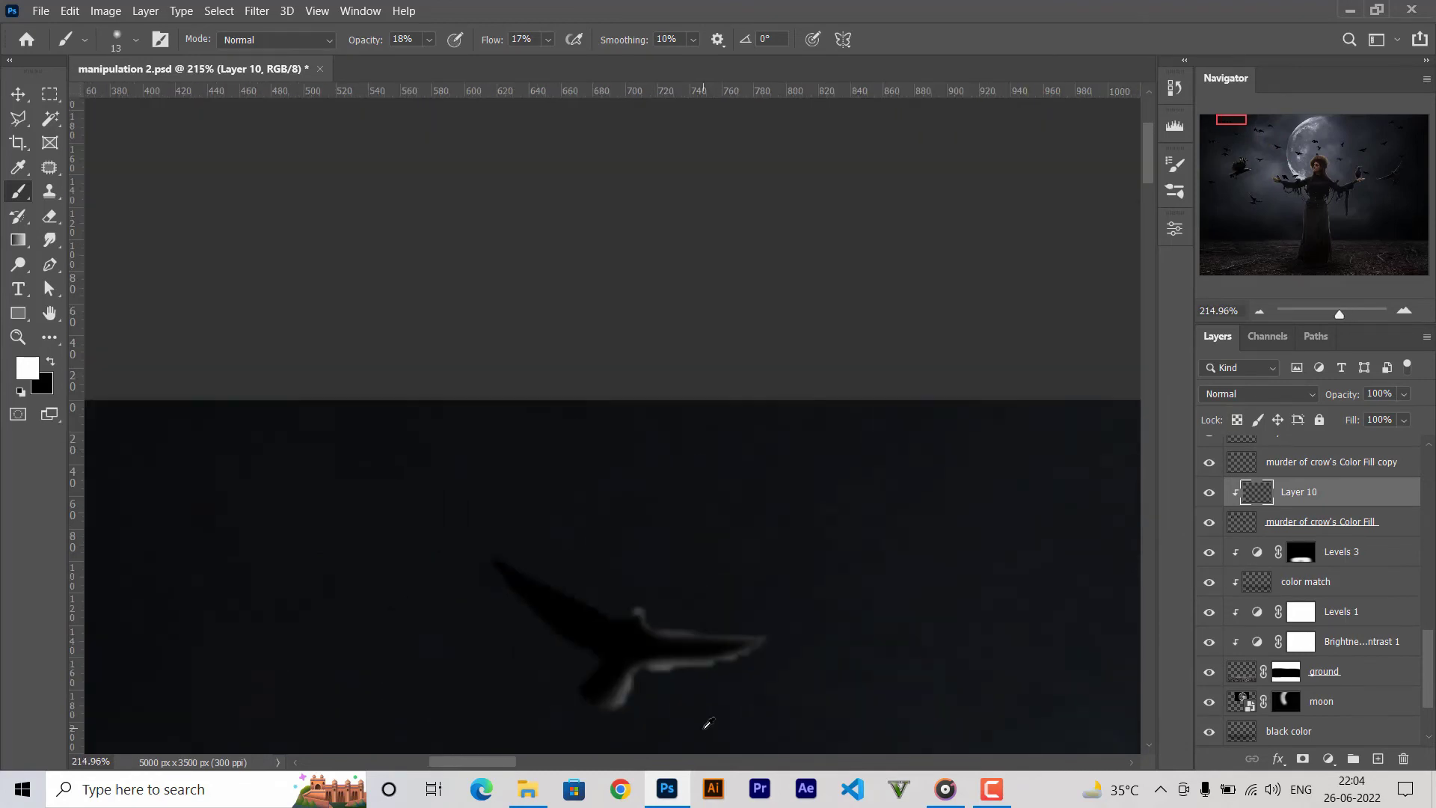
pyautogui.moveTo(502, 568); pyautogui.dragTo(549, 323)
pyautogui.scroll(3, 554, 329)
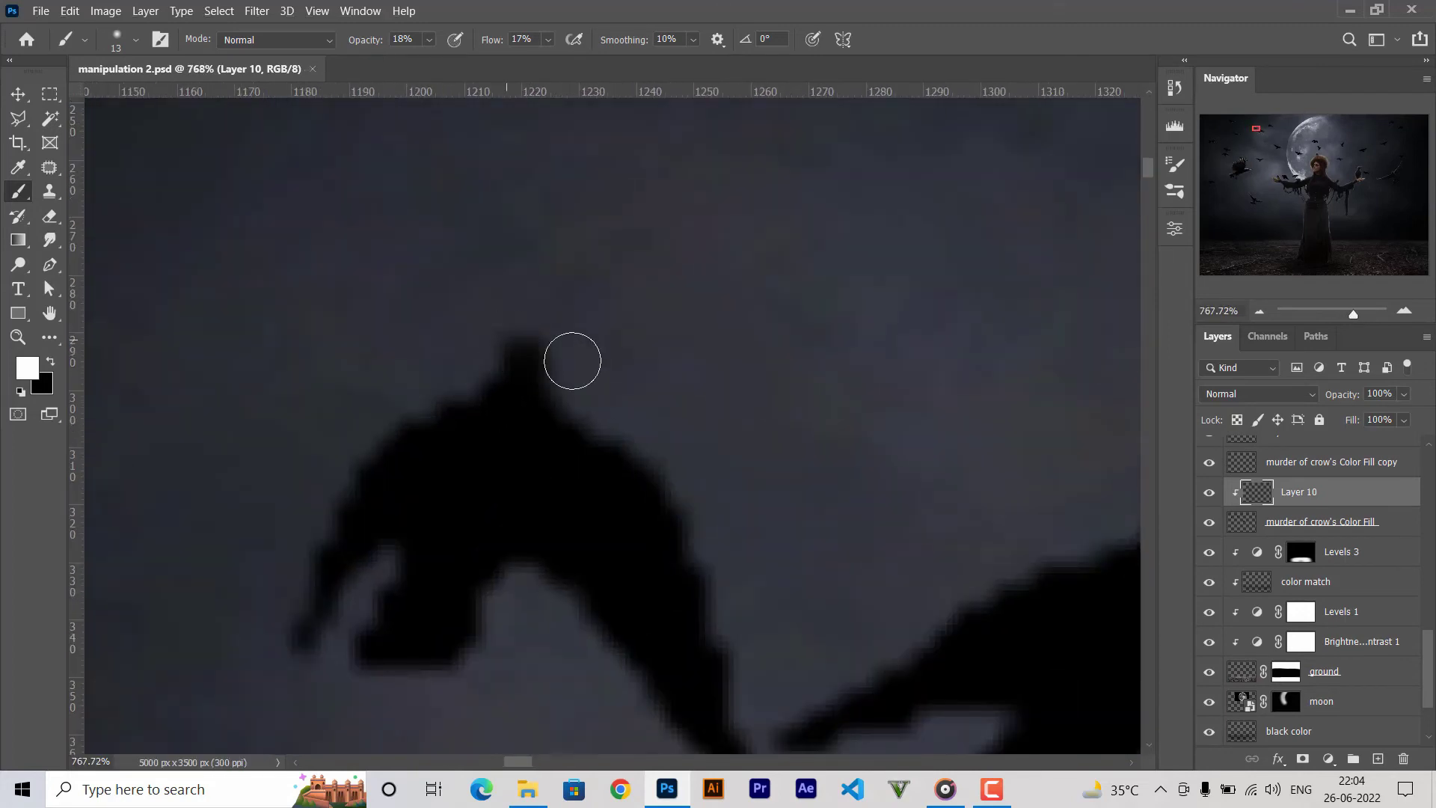
pyautogui.scroll(-3, 681, 451)
pyautogui.moveTo(598, 321); pyautogui.dragTo(655, 554)
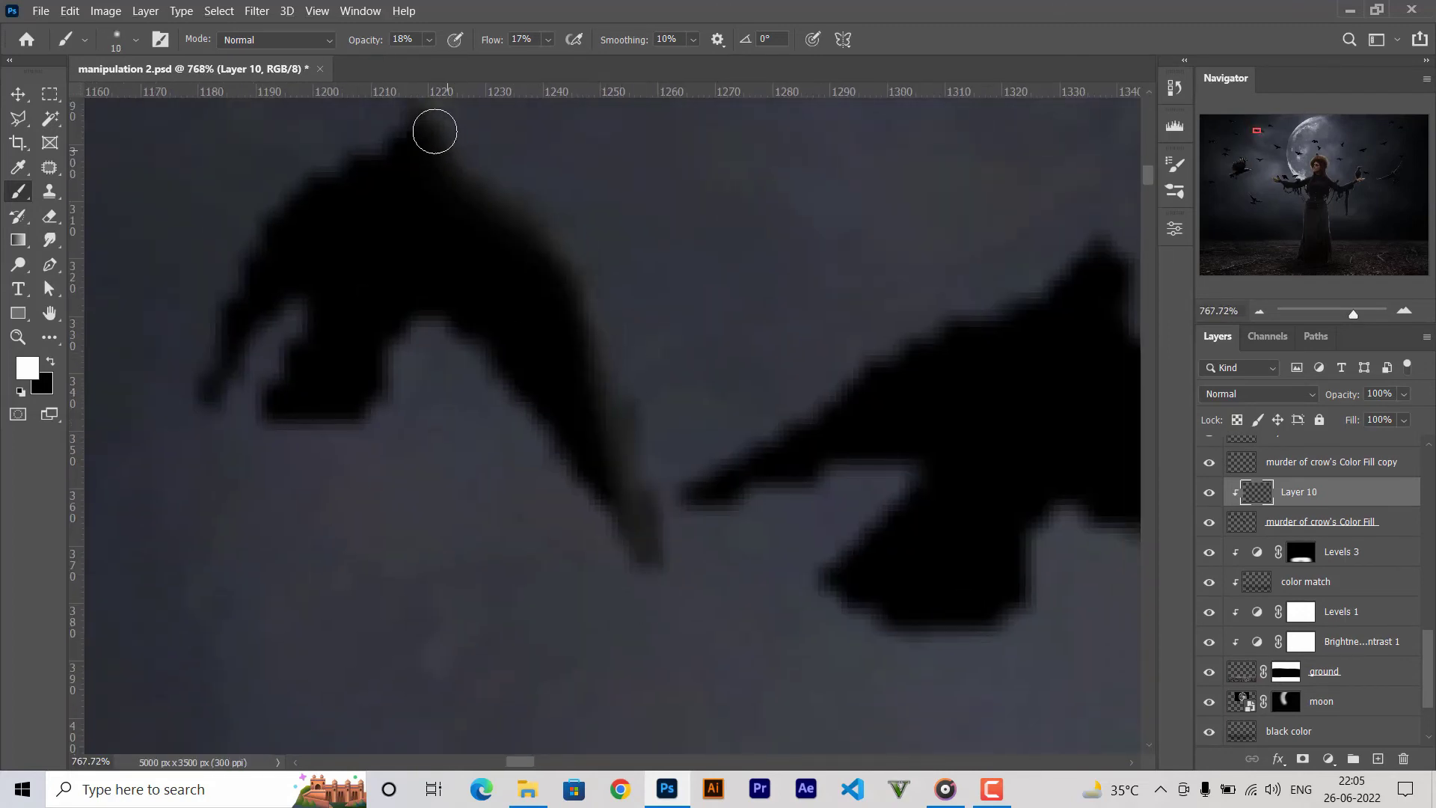
pyautogui.moveTo(434, 129)
pyautogui.mouseDown()
pyautogui.moveTo(547, 229)
pyautogui.moveTo(600, 546)
pyautogui.mouseUp()
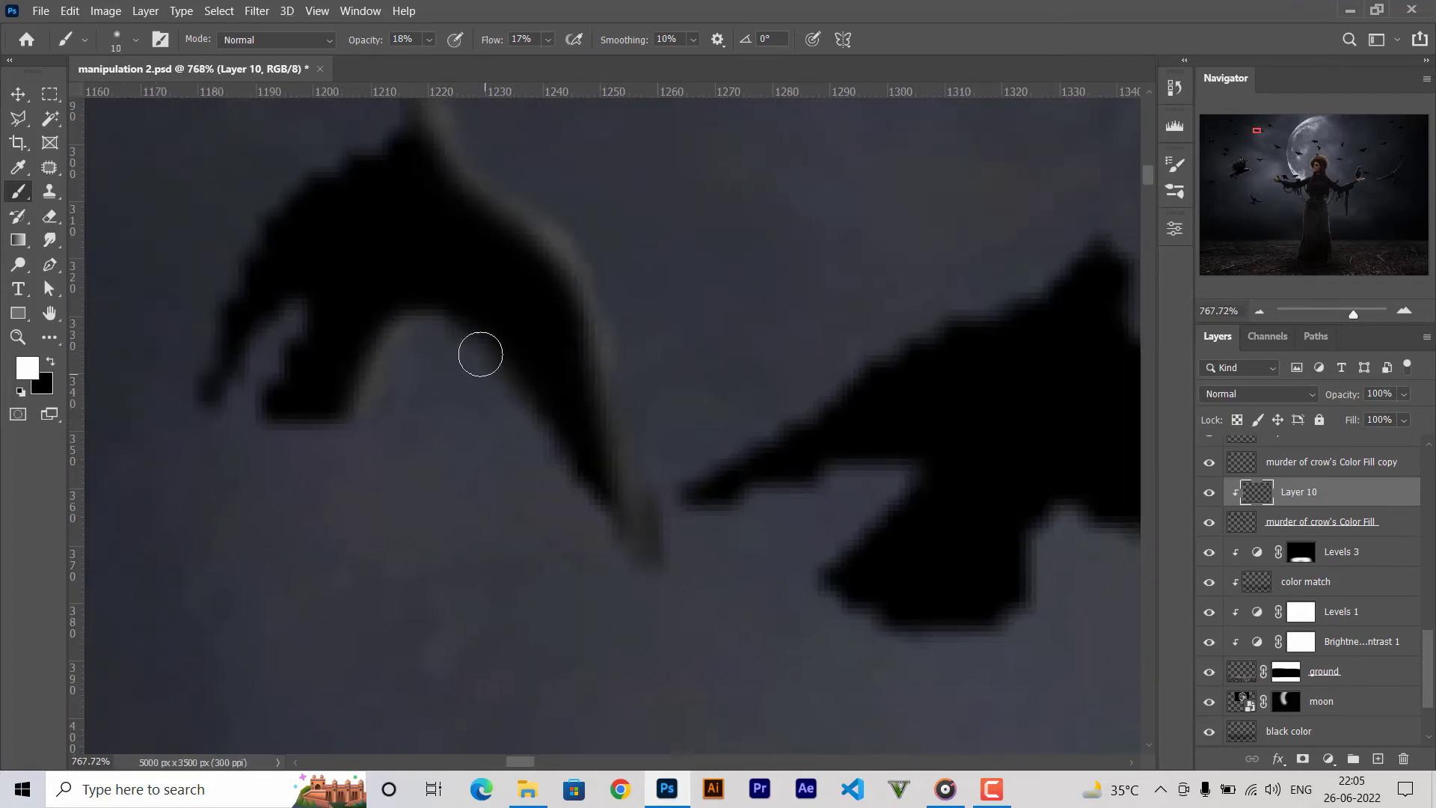
pyautogui.moveTo(480, 353)
pyautogui.mouseDown()
pyautogui.moveTo(401, 327)
pyautogui.moveTo(507, 375)
pyautogui.mouseUp()
pyautogui.scroll(-3, 947, 569)
# Brighten a crow's upper-right wing edge, right wing down to the tip, and lower wing edge.
pyautogui.scroll(2, 796, 566)
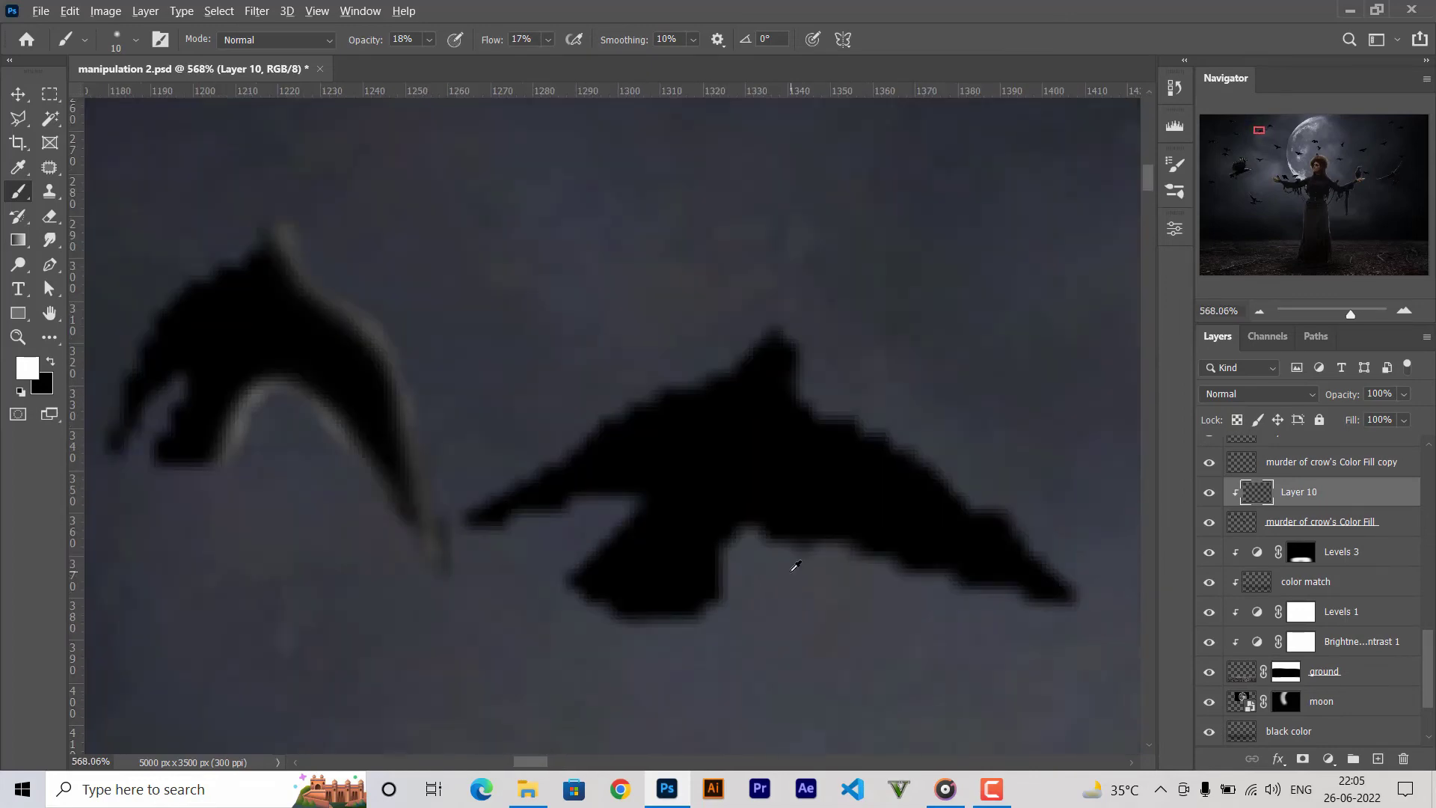
pyautogui.scroll(2, 796, 566)
pyautogui.moveTo(641, 449)
pyautogui.mouseDown()
pyautogui.moveTo(702, 514)
pyautogui.moveTo(604, 453)
pyautogui.moveTo(933, 731)
pyautogui.mouseUp()
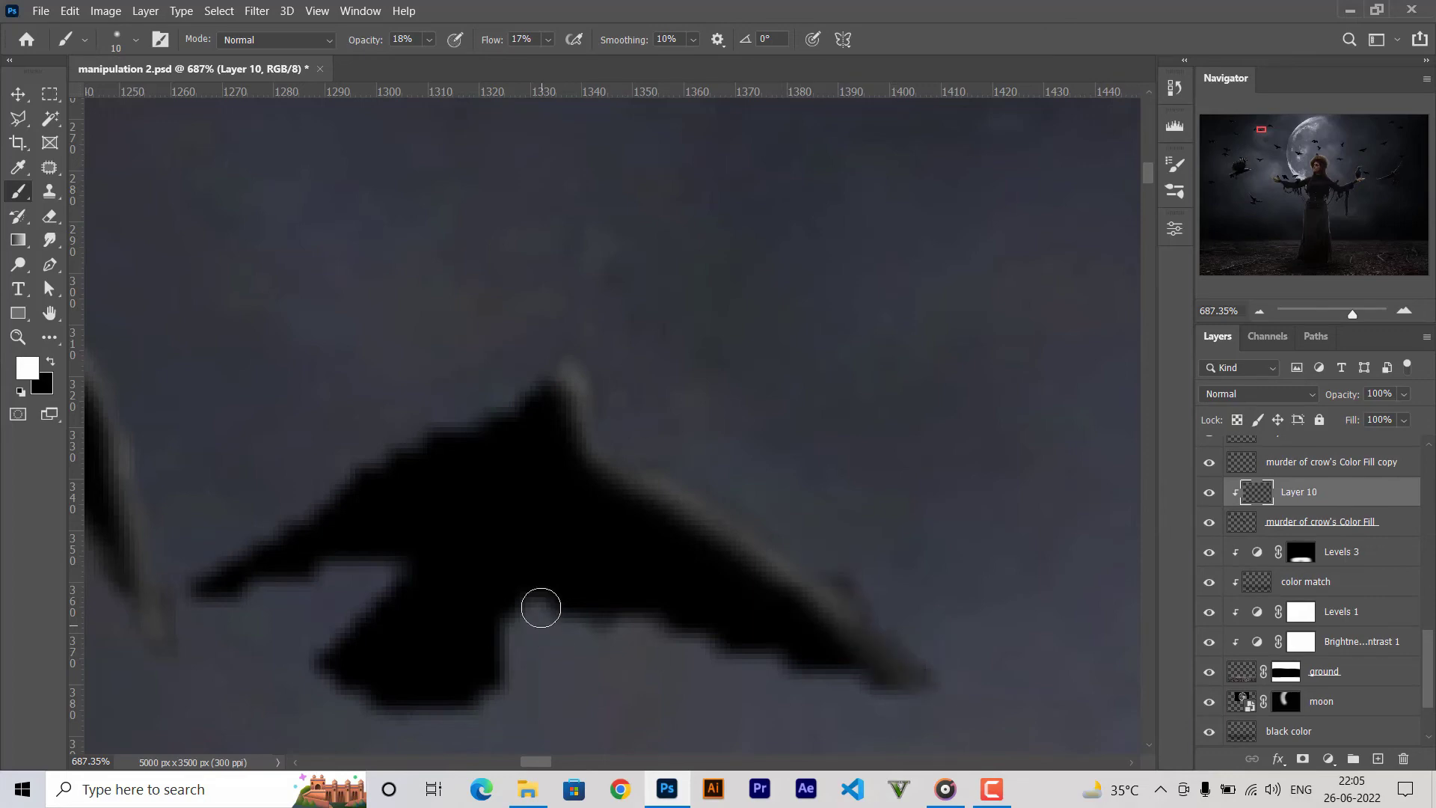
pyautogui.moveTo(539, 606); pyautogui.dragTo(481, 682)
pyautogui.moveTo(853, 676)
pyautogui.mouseDown()
pyautogui.moveTo(577, 600)
pyautogui.moveTo(494, 660)
pyautogui.mouseUp()
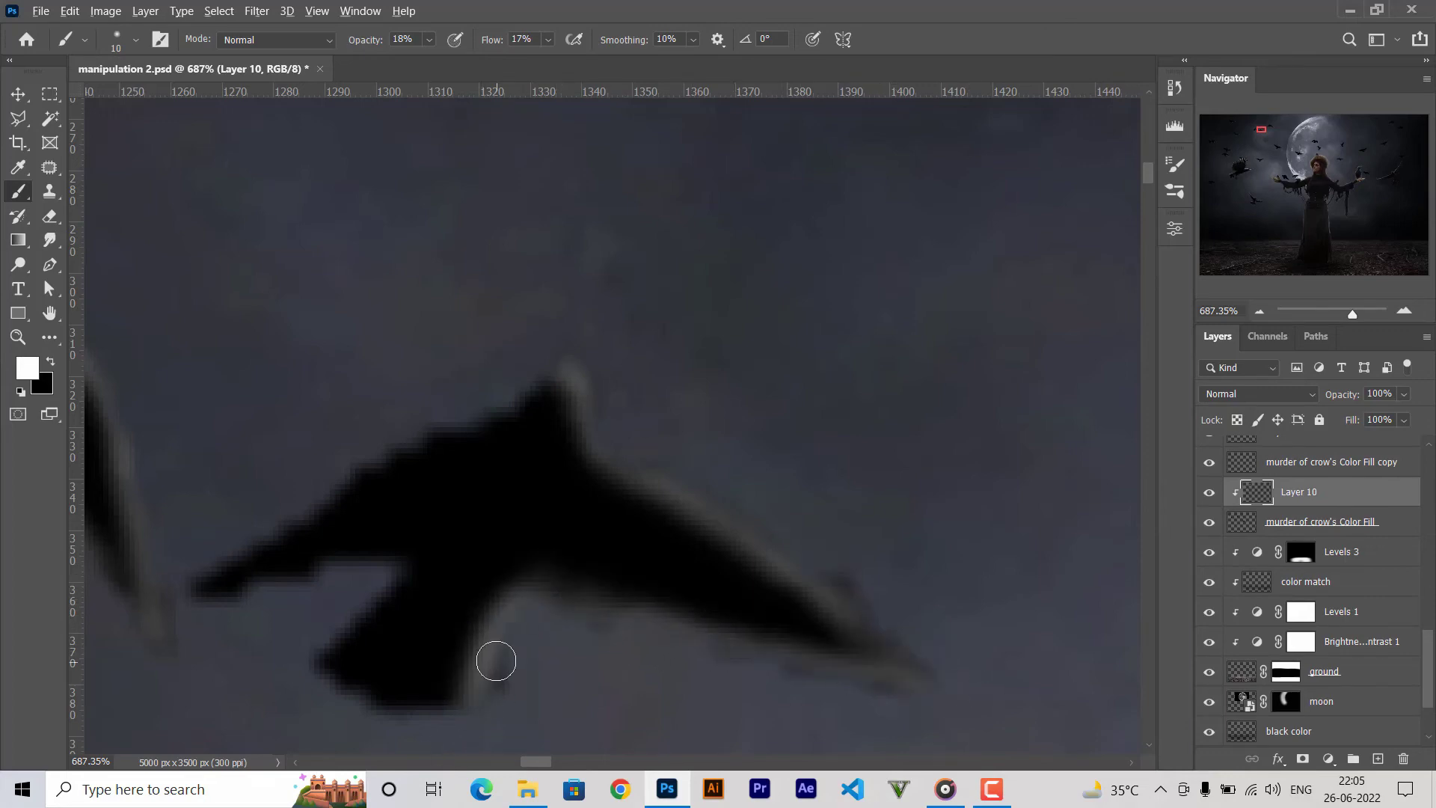
pyautogui.scroll(-5, 561, 683)
pyautogui.scroll(-3, 605, 711)
# Add a faint wing highlight and lighten a crow's upper wing edge and tip.
pyautogui.hotkey('ctrl', 's')
pyautogui.scroll(4, 604, 711)
pyautogui.scroll(4, 524, 561)
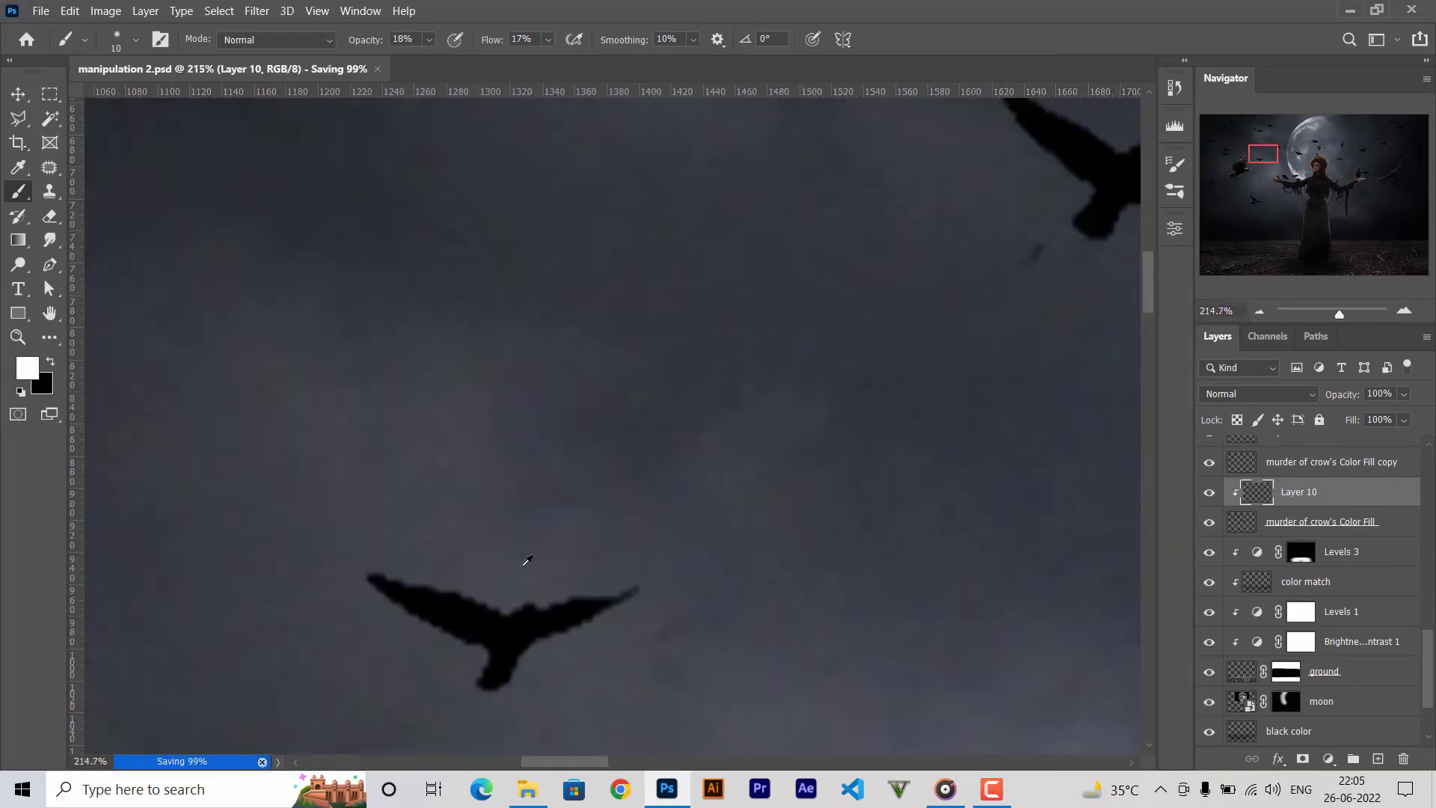
pyautogui.scroll(3, 597, 529)
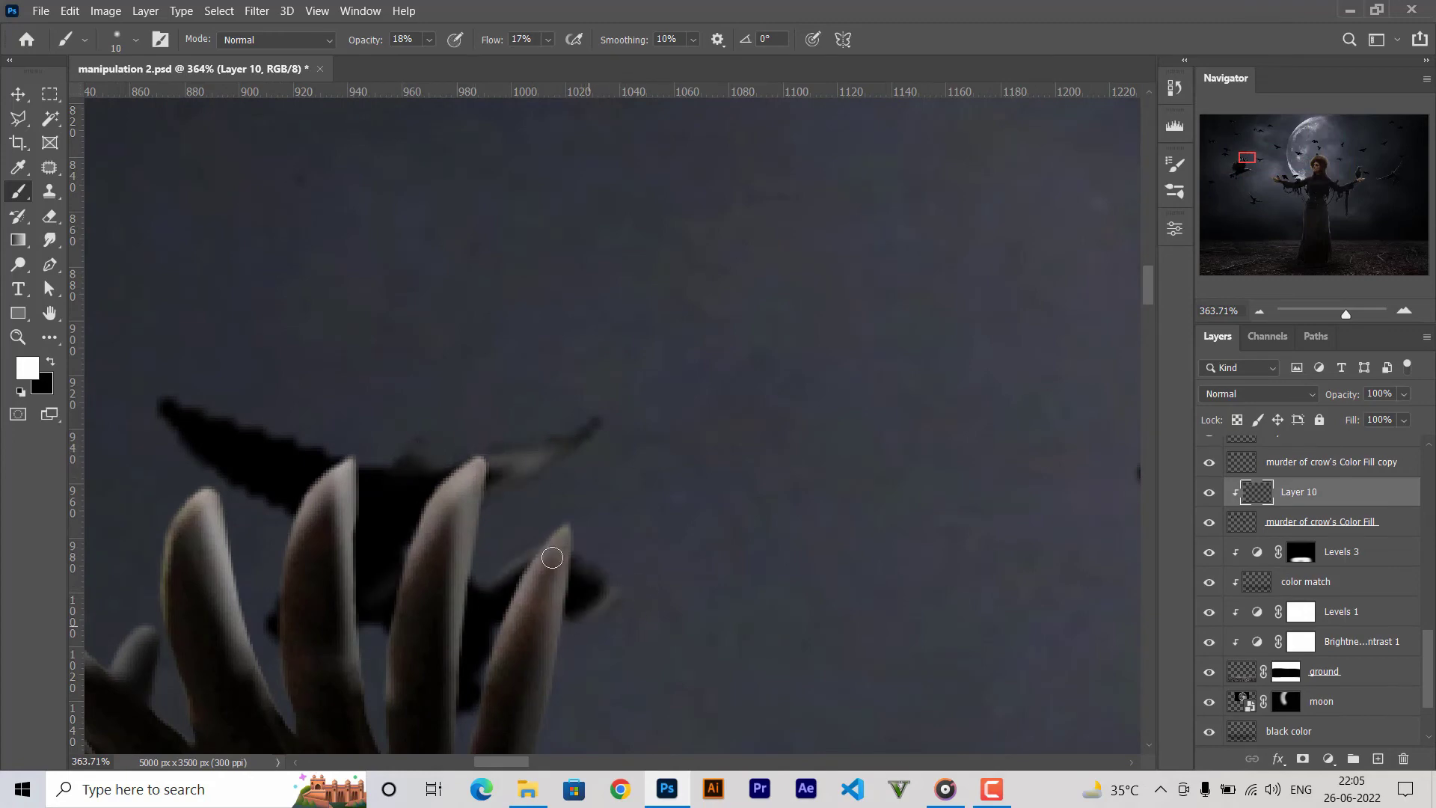
pyautogui.scroll(-3, 458, 727)
pyautogui.scroll(4, 587, 504)
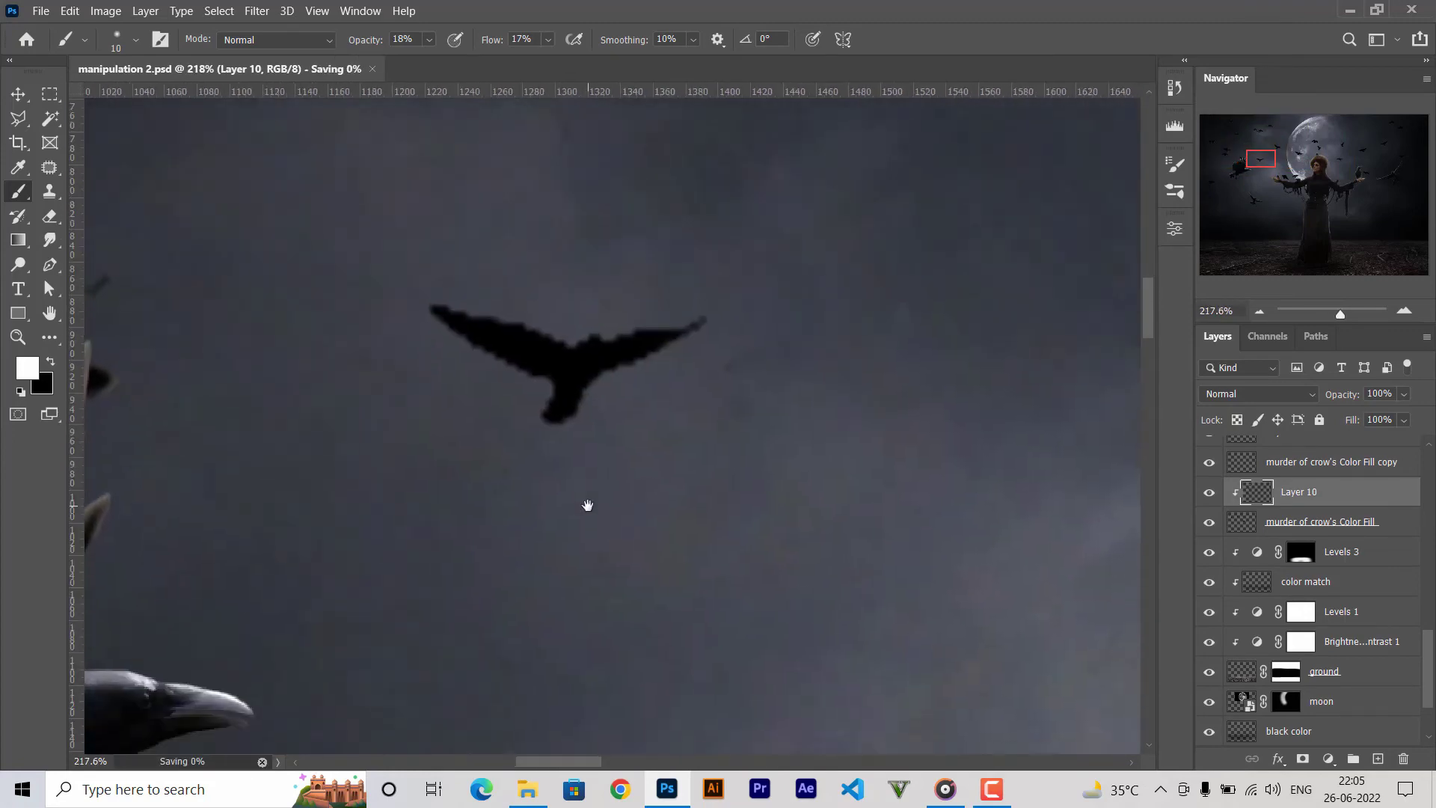
pyautogui.scroll(3, 619, 458)
pyautogui.moveTo(538, 374); pyautogui.dragTo(609, 362)
pyautogui.moveTo(531, 394)
pyautogui.mouseDown()
pyautogui.moveTo(956, 334)
pyautogui.moveTo(522, 388)
pyautogui.moveTo(725, 427)
pyautogui.moveTo(775, 421)
pyautogui.moveTo(561, 484)
pyautogui.moveTo(497, 609)
pyautogui.moveTo(920, 340)
pyautogui.mouseUp()
pyautogui.scroll(-5, 920, 340)
# Rim-light one more crow's upper wing toward the wingtip and its lower wing edges.
pyautogui.moveTo(784, 693)
pyautogui.mouseDown()
pyautogui.moveTo(769, 385)
pyautogui.moveTo(618, 484)
pyautogui.mouseUp()
pyautogui.scroll(4, 409, 403)
pyautogui.moveTo(431, 409); pyautogui.dragTo(617, 505)
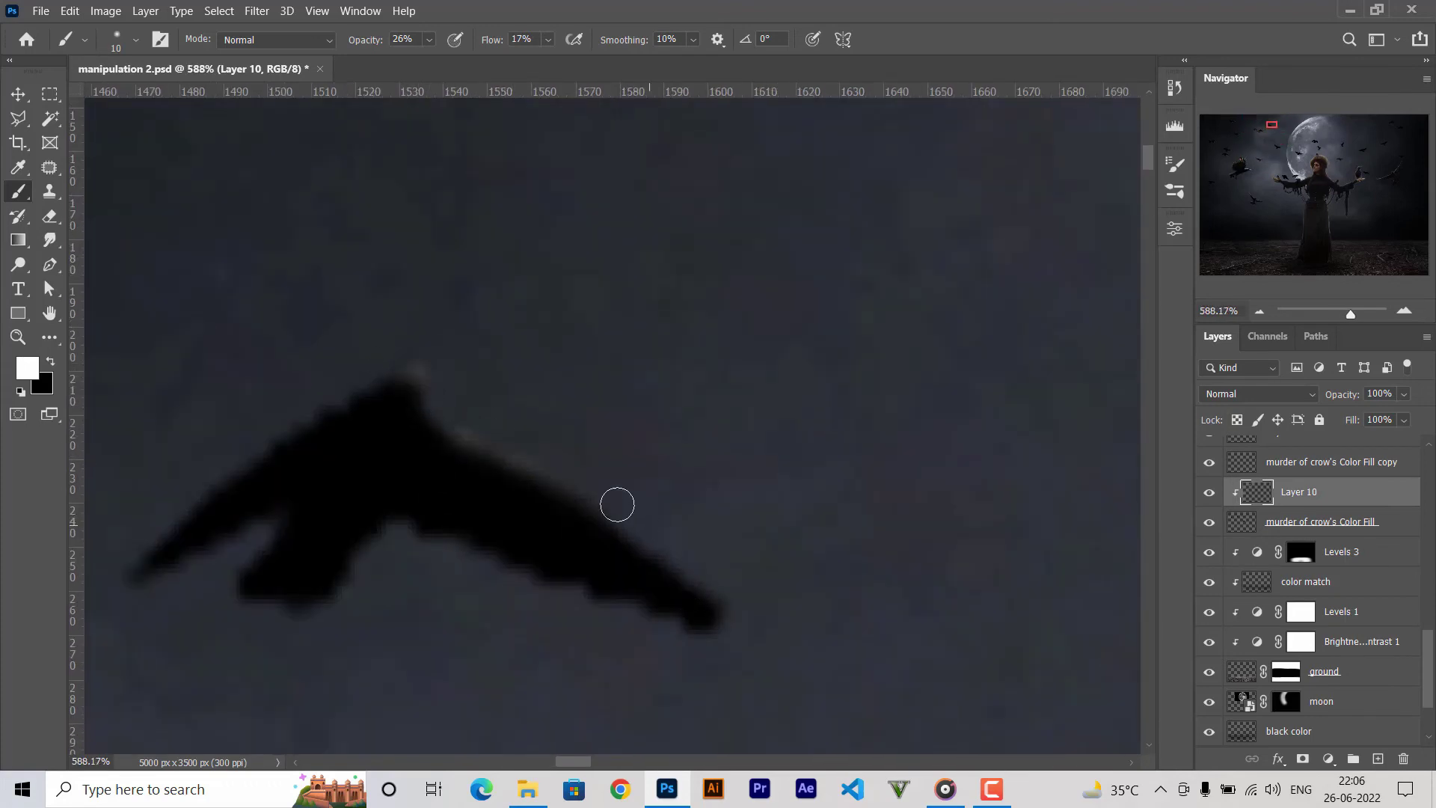
pyautogui.moveTo(484, 440); pyautogui.dragTo(687, 635)
pyautogui.moveTo(309, 596)
pyautogui.mouseDown()
pyautogui.moveTo(429, 541)
pyautogui.moveTo(603, 596)
pyautogui.moveTo(414, 519)
pyautogui.moveTo(463, 539)
pyautogui.mouseUp()
pyautogui.scroll(-5, 464, 539)
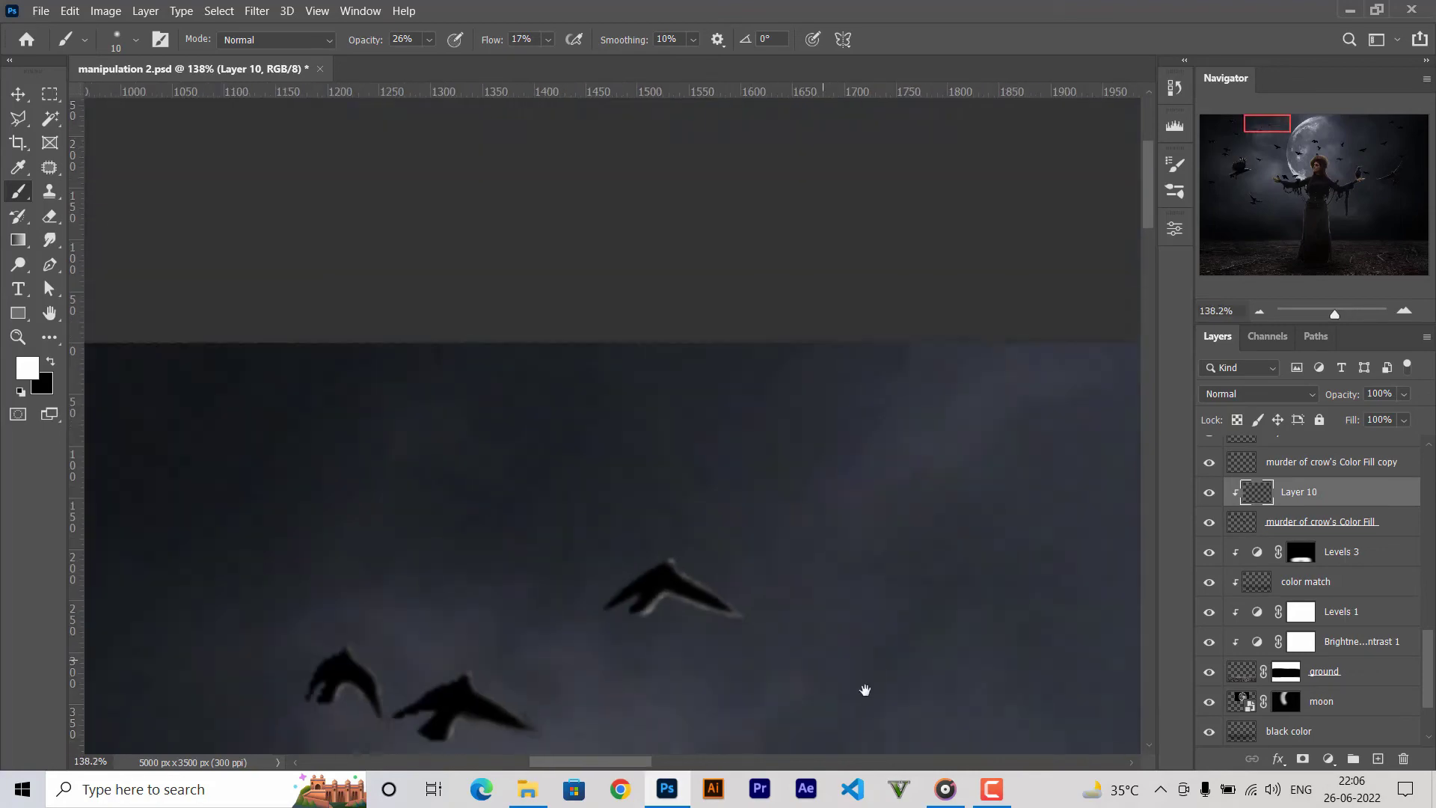
pyautogui.scroll(5, 571, 642)
pyautogui.scroll(2, 538, 301)
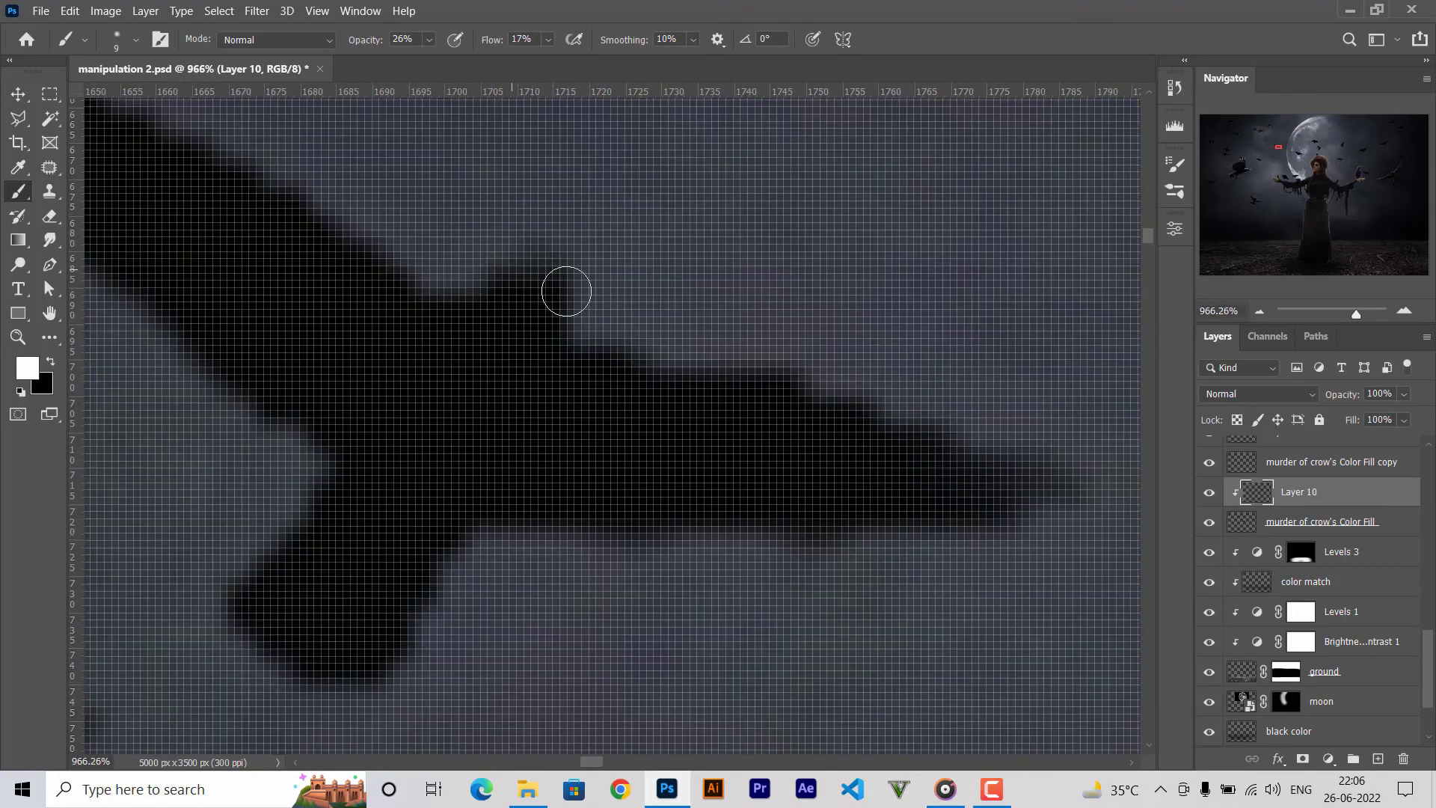
pyautogui.moveTo(552, 305)
pyautogui.mouseDown()
pyautogui.moveTo(619, 359)
pyautogui.moveTo(805, 395)
pyautogui.moveTo(801, 459)
pyautogui.moveTo(514, 458)
pyautogui.moveTo(451, 564)
pyautogui.moveTo(717, 472)
pyautogui.moveTo(496, 497)
pyautogui.moveTo(631, 366)
pyautogui.mouseUp()
pyautogui.scroll(-5, 712, 474)
pyautogui.scroll(-5, 740, 501)
# Paint white rim light on the wing and top edges of the crow by the woman's hand and its neighbour.
pyautogui.hotkey('ctrl', 's')
pyautogui.scroll(4, 738, 674)
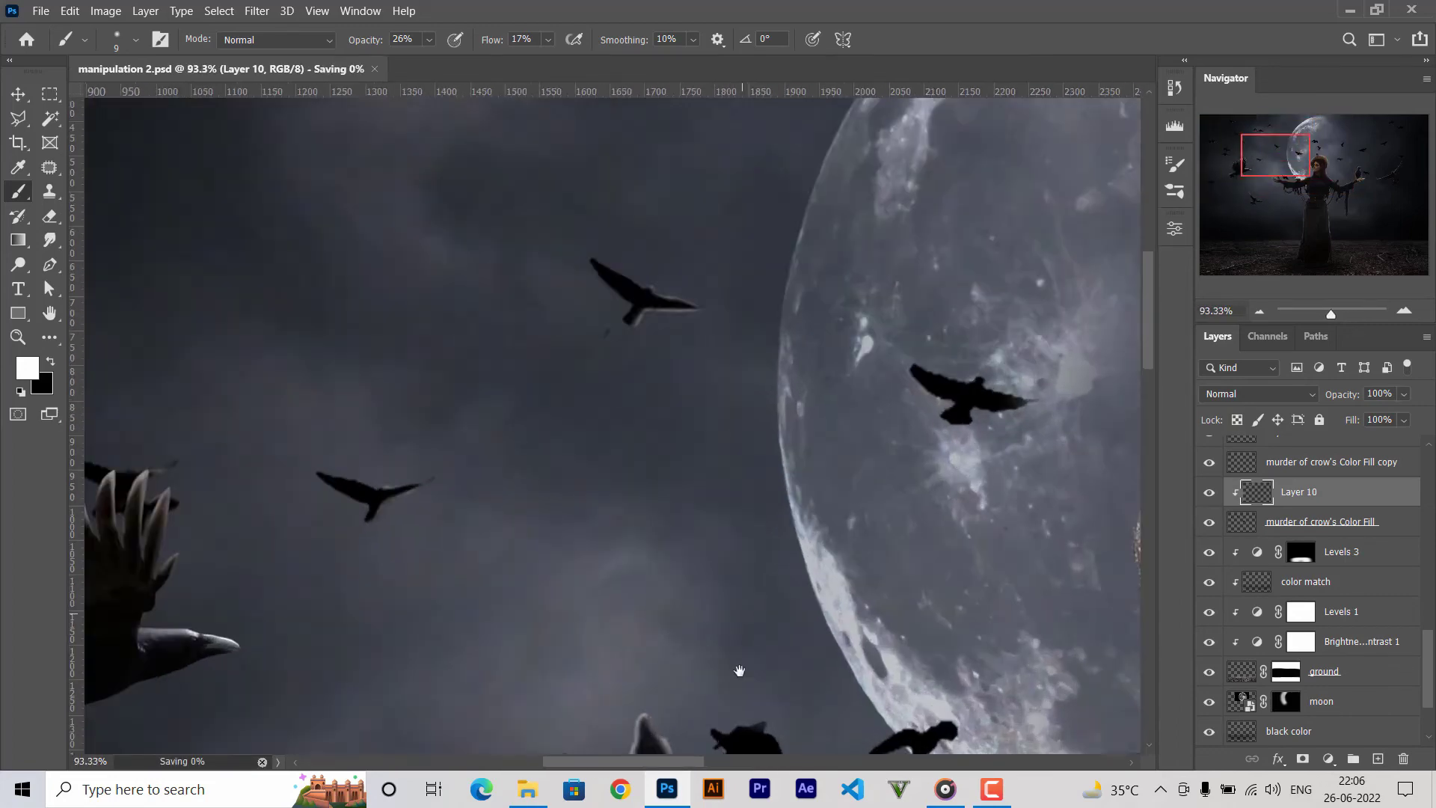
pyautogui.scroll(4, 629, 659)
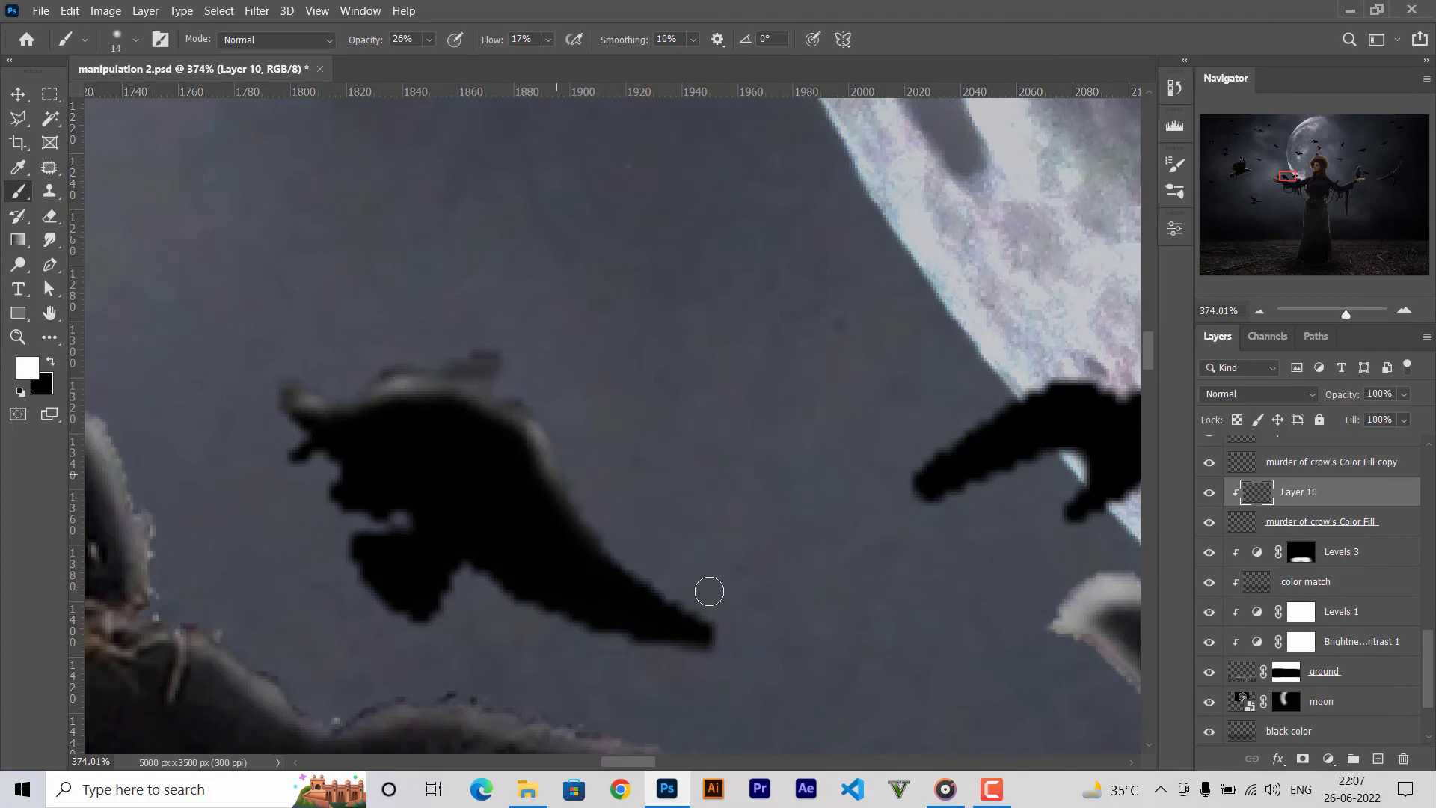
pyautogui.moveTo(709, 592)
pyautogui.mouseDown()
pyautogui.moveTo(621, 567)
pyautogui.moveTo(462, 380)
pyautogui.mouseUp()
pyautogui.moveTo(263, 417); pyautogui.dragTo(634, 596)
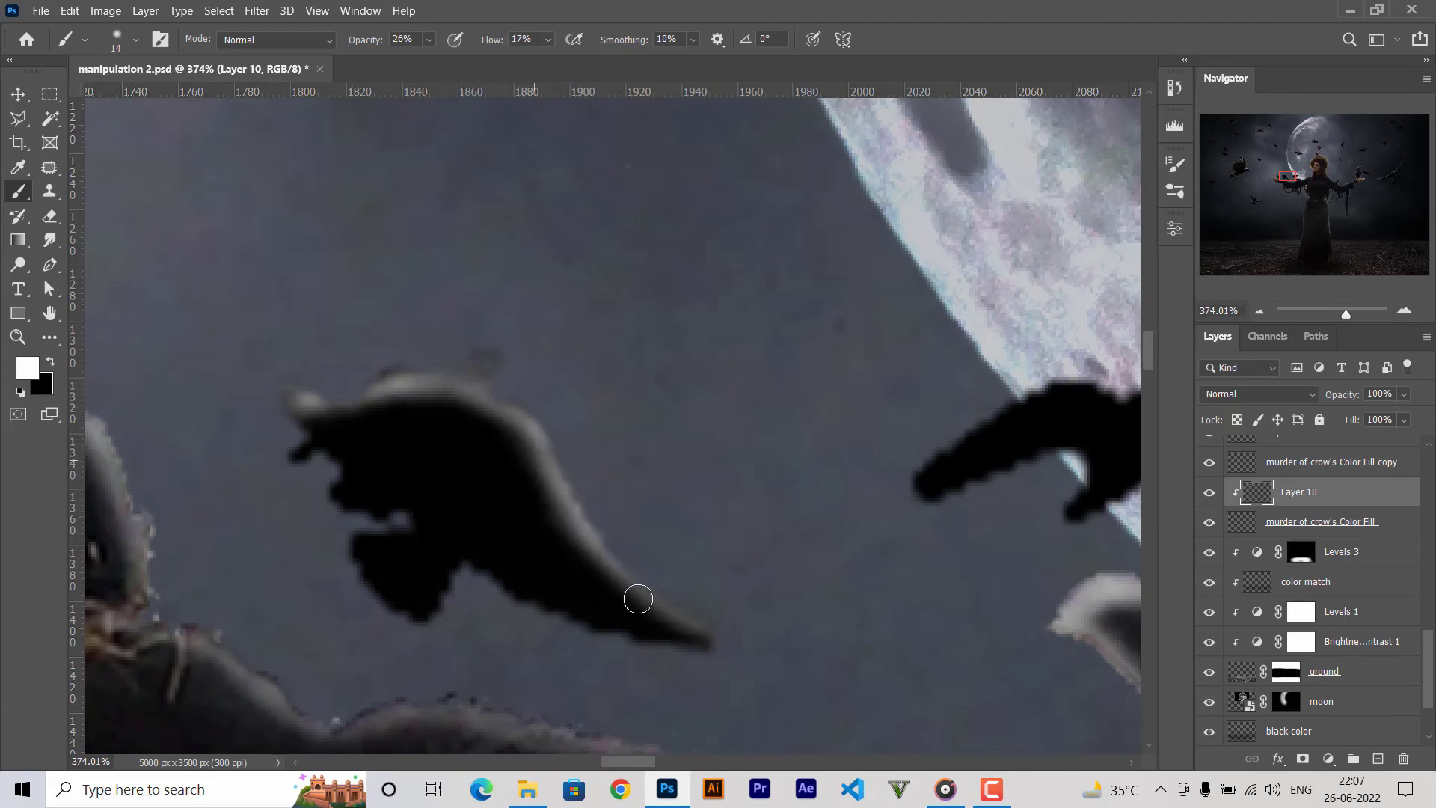
pyautogui.scroll(-3, 635, 597)
pyautogui.scroll(5, 635, 546)
pyautogui.moveTo(754, 469)
pyautogui.mouseDown()
pyautogui.moveTo(636, 544)
pyautogui.moveTo(333, 657)
pyautogui.moveTo(419, 599)
pyautogui.moveTo(617, 531)
pyautogui.moveTo(754, 536)
pyautogui.moveTo(561, 529)
pyautogui.moveTo(769, 551)
pyautogui.mouseUp()
pyautogui.scroll(-5, 769, 551)
# Brighten the next crow's right, upper and remaining wing edges out to the wingtip.
pyautogui.hotkey('ctrl', 's')
pyautogui.scroll(3, 783, 342)
pyautogui.scroll(3, 783, 342)
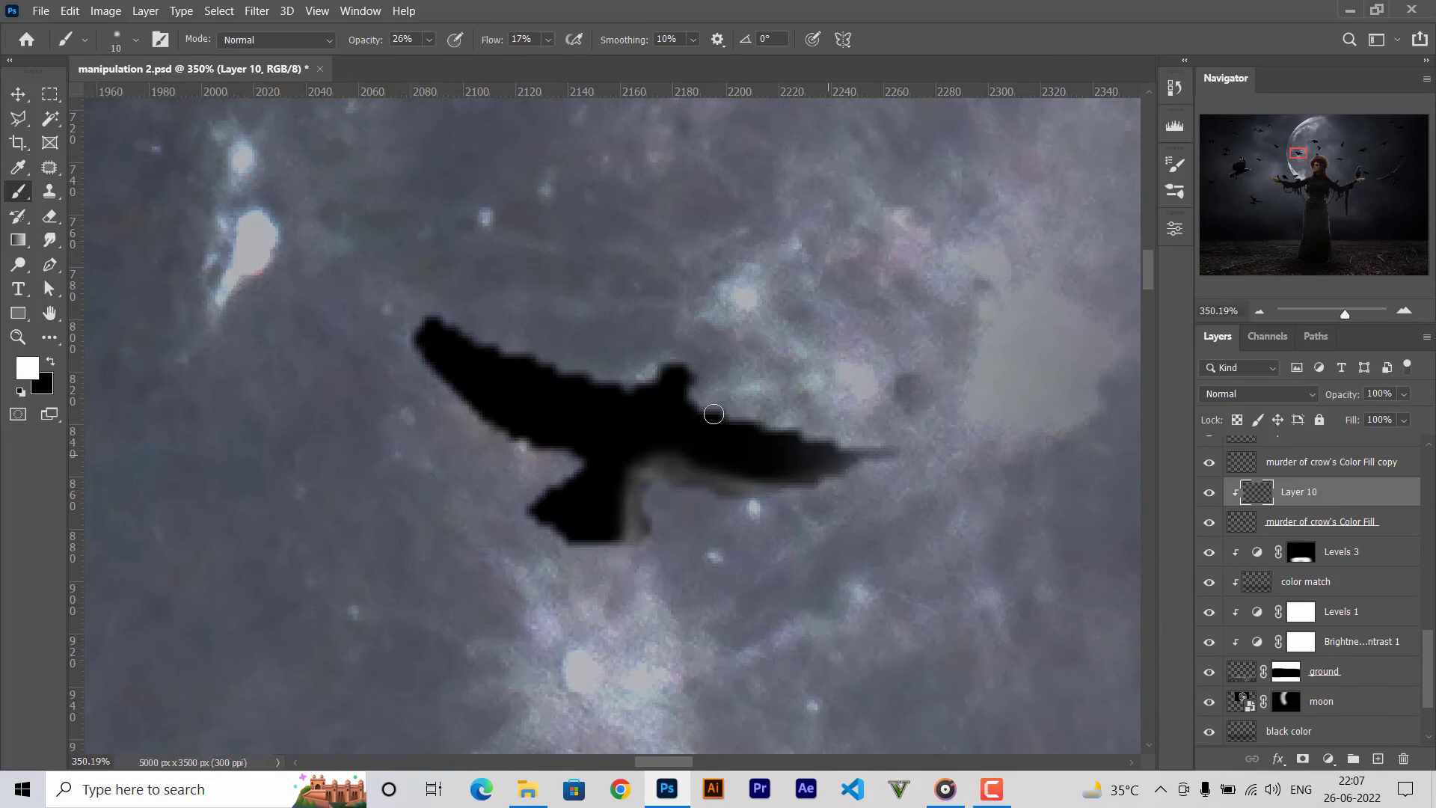
pyautogui.scroll(2, 713, 413)
pyautogui.moveTo(723, 443); pyautogui.dragTo(843, 535)
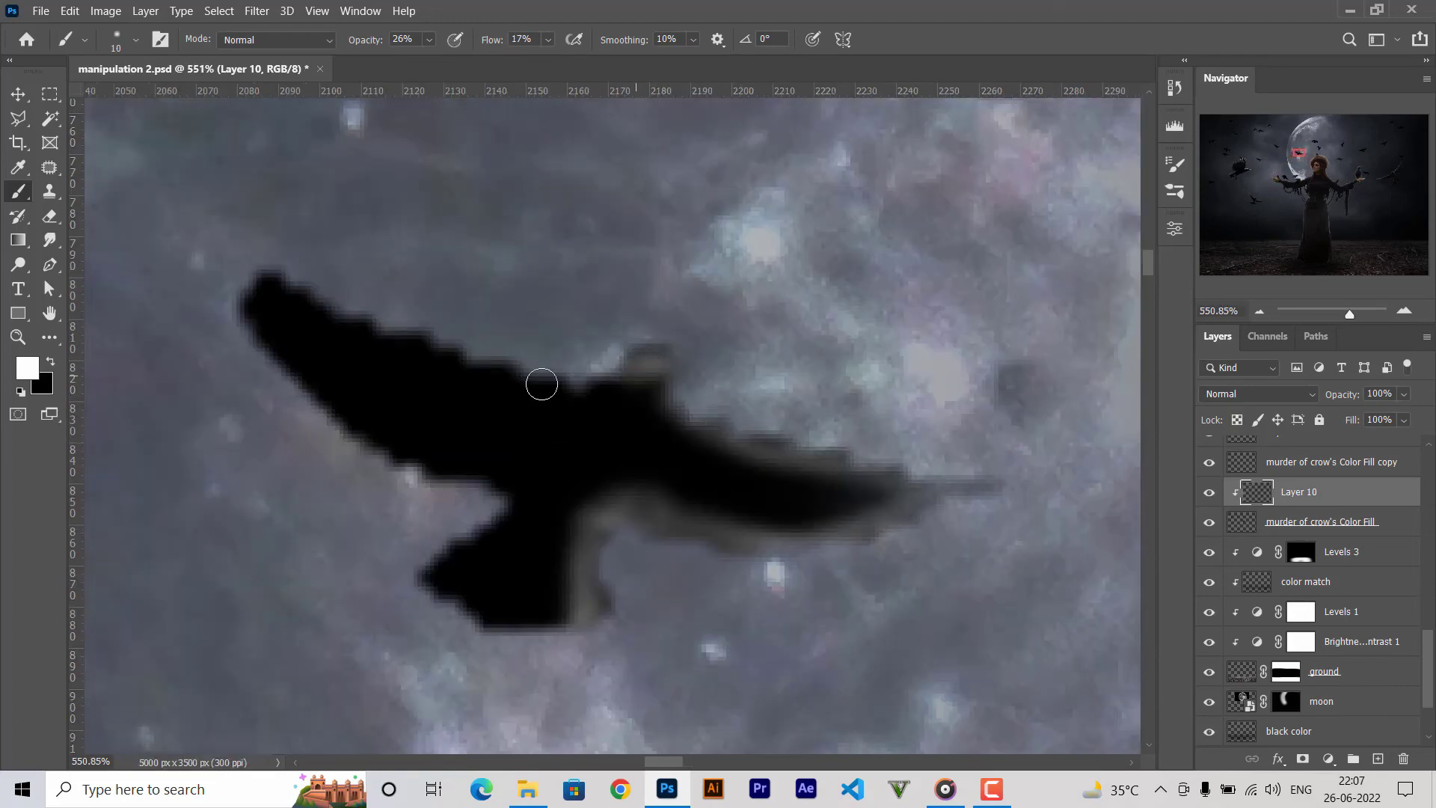
pyautogui.moveTo(541, 384)
pyautogui.mouseDown()
pyautogui.moveTo(330, 292)
pyautogui.moveTo(596, 362)
pyautogui.moveTo(189, 309)
pyautogui.mouseUp()
pyautogui.moveTo(258, 378)
pyautogui.mouseDown()
pyautogui.moveTo(641, 347)
pyautogui.moveTo(962, 481)
pyautogui.moveTo(588, 635)
pyautogui.mouseUp()
pyautogui.scroll(-5, 942, 532)
# Add rim light along another crow's head and save the composite.
pyautogui.hotkey('ctrl', 's')
pyautogui.scroll(3, 942, 532)
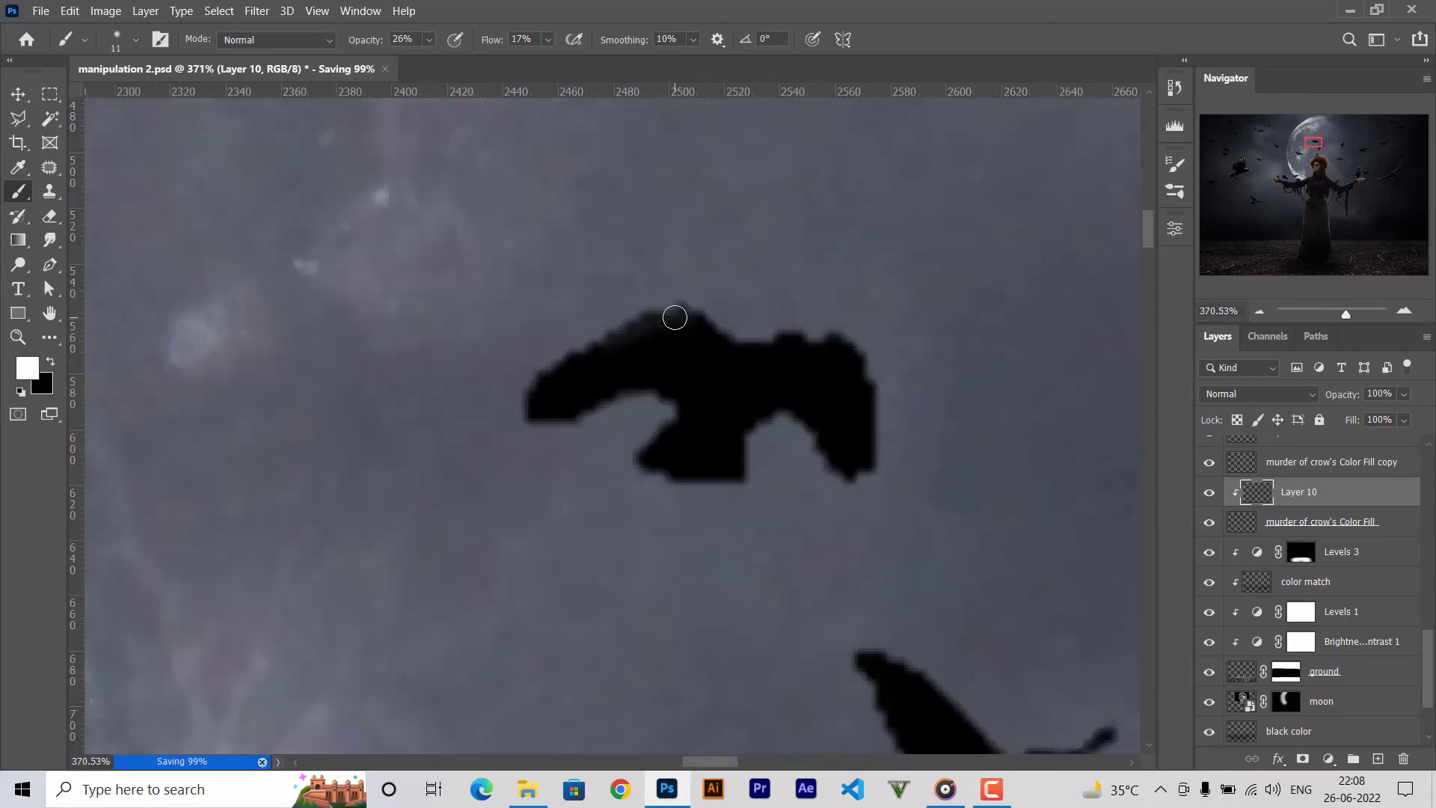
pyautogui.moveTo(571, 392); pyautogui.dragTo(628, 338)
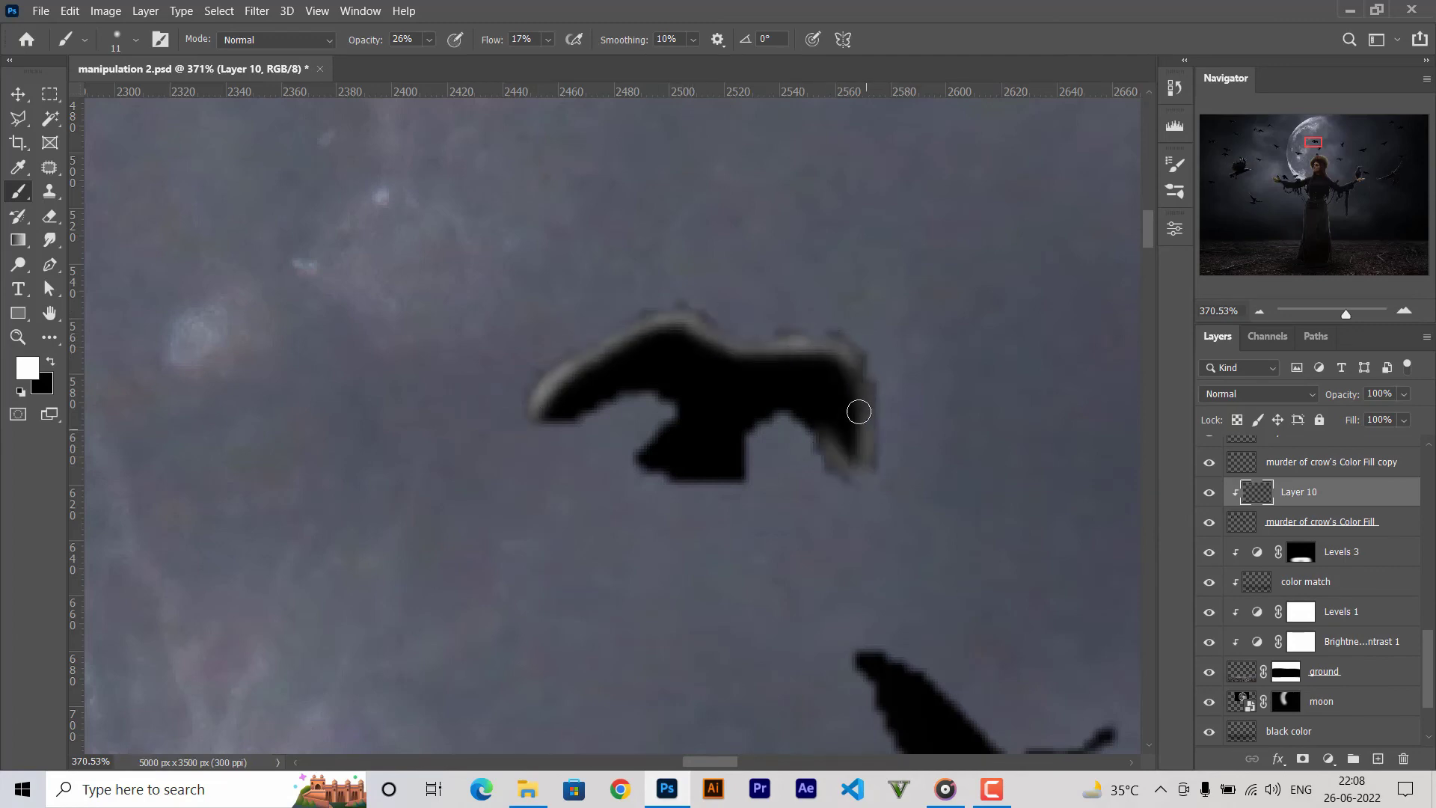
pyautogui.scroll(-3, 823, 471)
pyautogui.scroll(3, 719, 501)
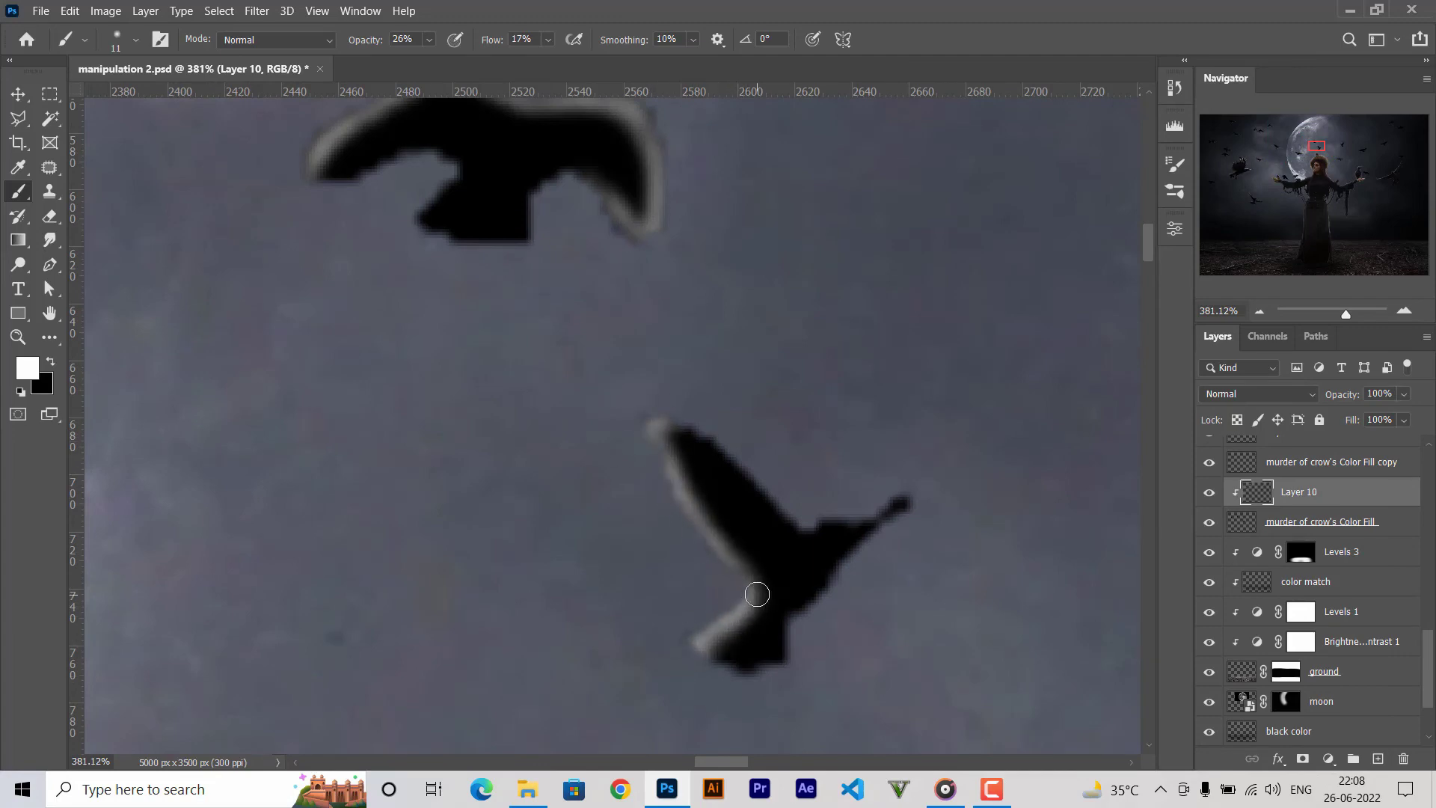
pyautogui.scroll(-5, 735, 559)
pyautogui.scroll(-3, 436, 242)
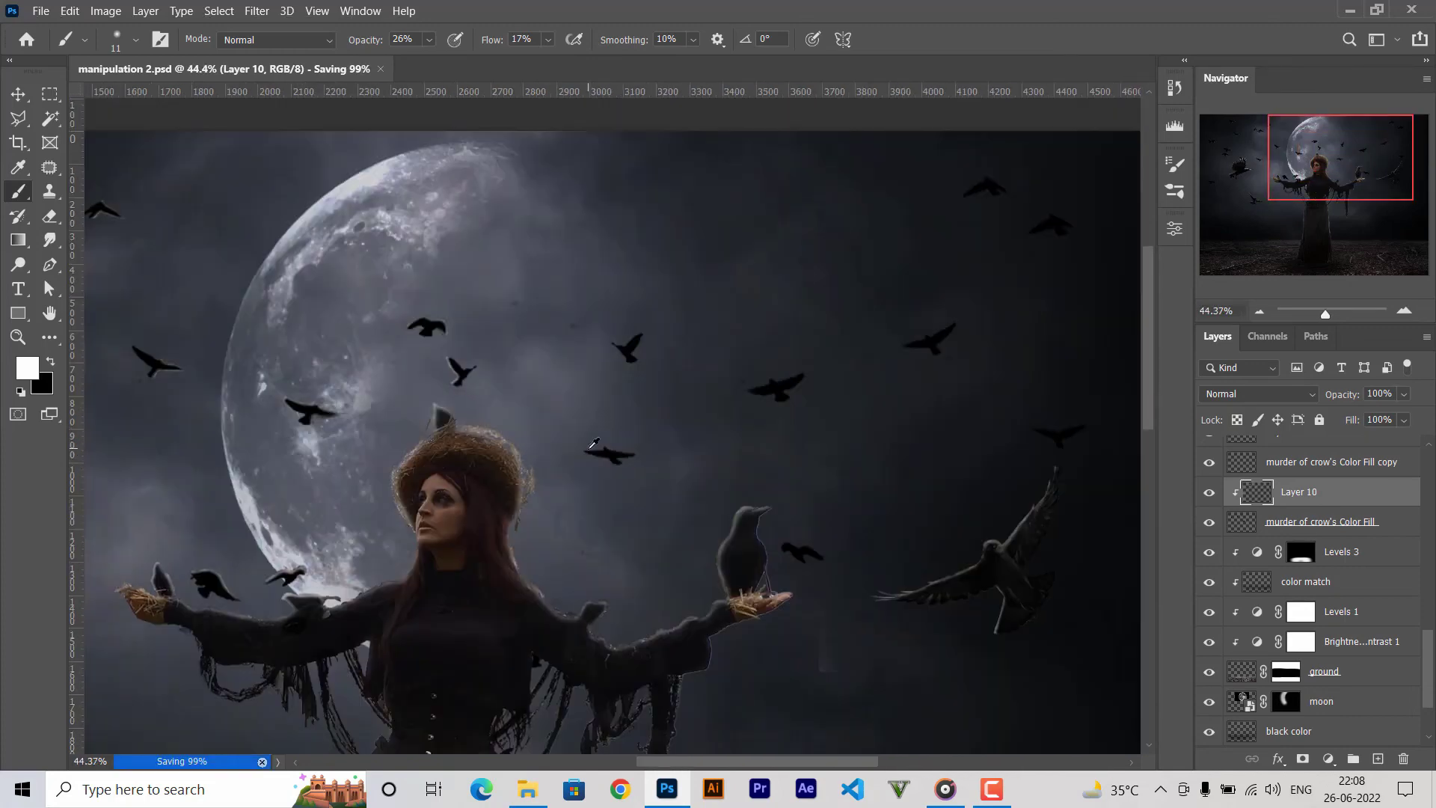
pyautogui.scroll(-2, 436, 242)
# Add a new Layer 11 clipped to the mirrored crow copy.
pyautogui.click(1291, 461)
pyautogui.hotkey('ctrl', 'shift', 'alt', 'n')
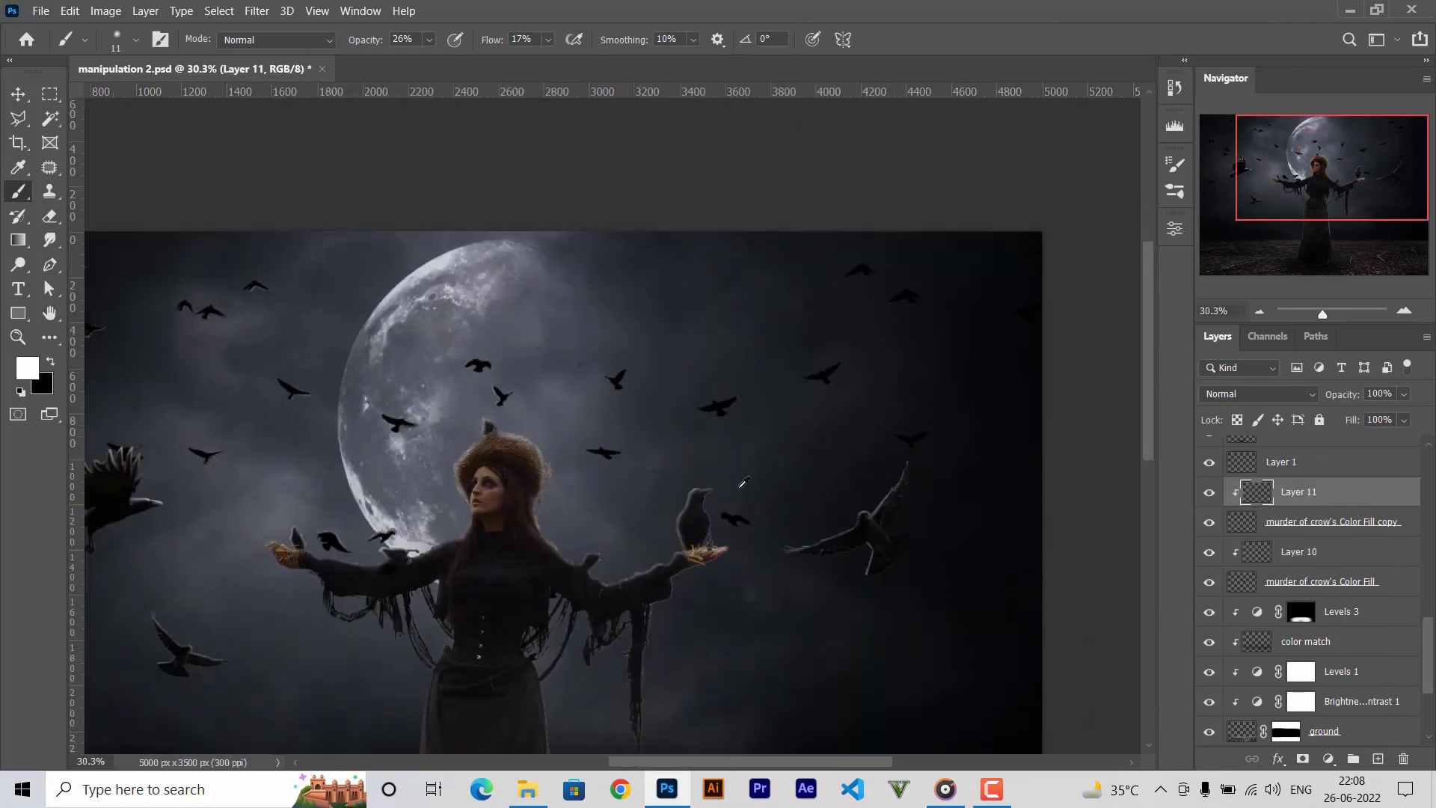
pyautogui.scroll(5, 743, 484)
pyautogui.scroll(4, 671, 454)
pyautogui.scroll(2, 707, 334)
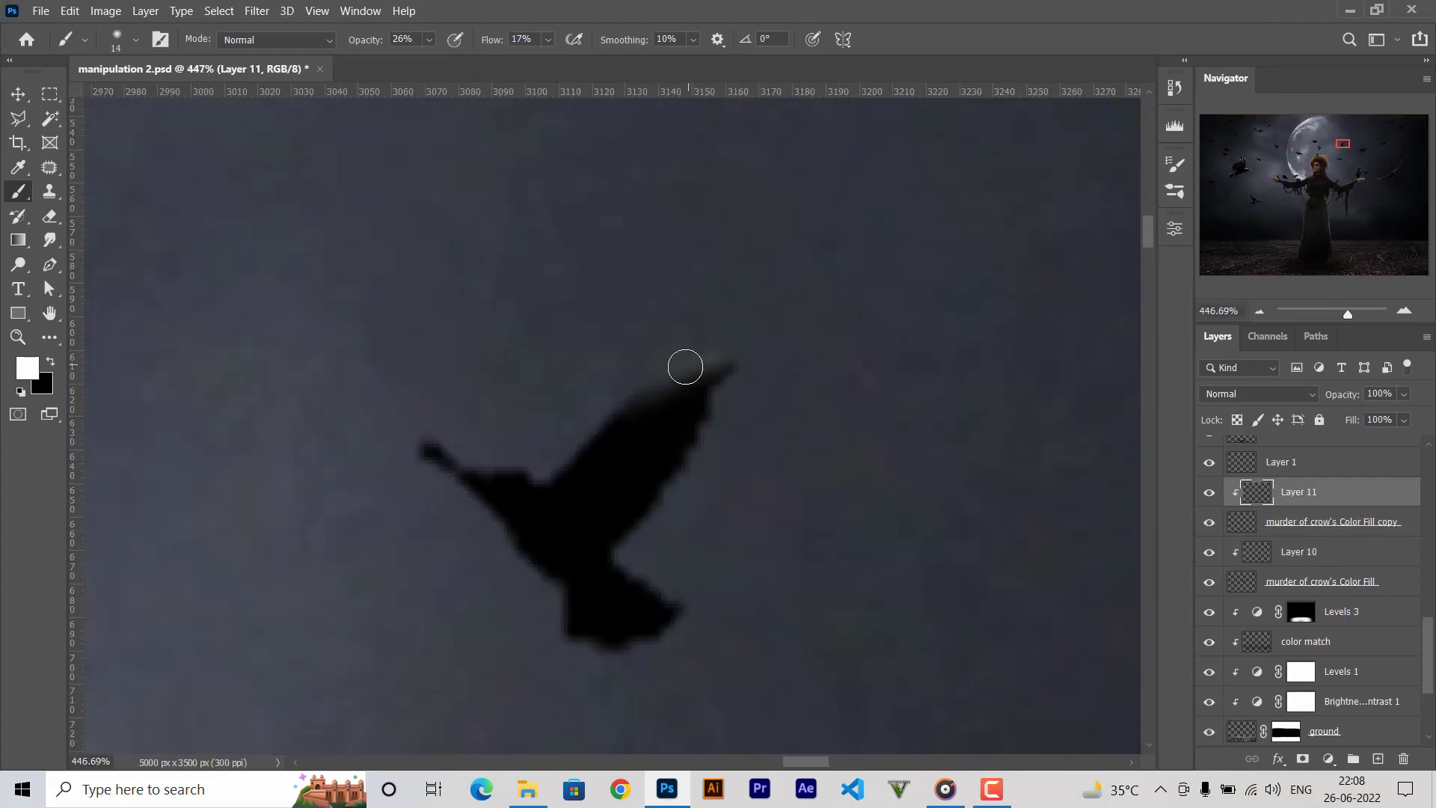
# Paint rim highlights on a right-side crow's upper wing, left wing edge and back, then save.
pyautogui.moveTo(685, 367)
pyautogui.mouseDown()
pyautogui.moveTo(544, 486)
pyautogui.moveTo(628, 387)
pyautogui.mouseUp()
pyautogui.scroll(-4, 596, 350)
pyautogui.scroll(3, 487, 452)
pyautogui.scroll(2, 391, 505)
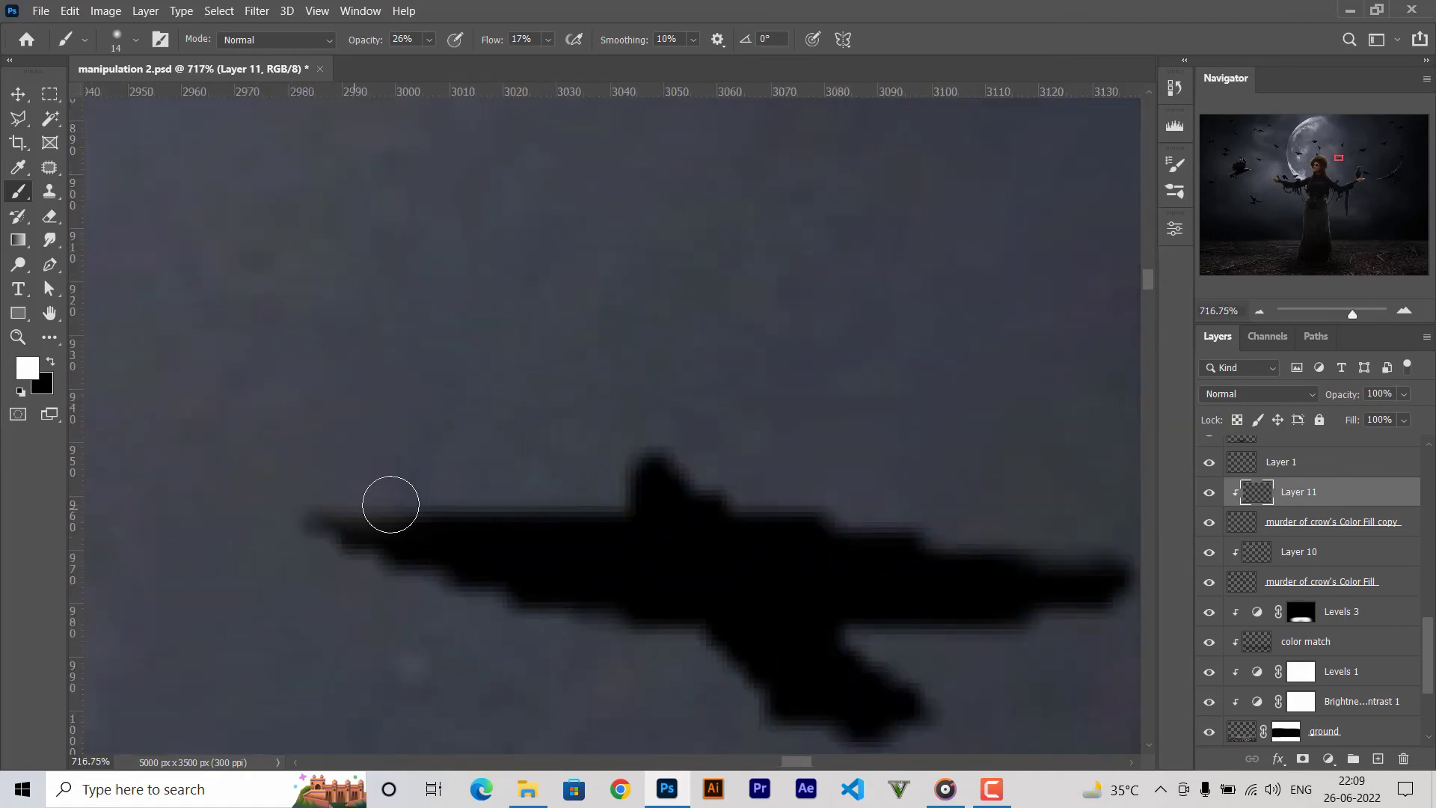
pyautogui.moveTo(390, 505); pyautogui.dragTo(635, 506)
pyautogui.keyDown('alt'); pyautogui.click(715, 487); pyautogui.keyUp('alt')
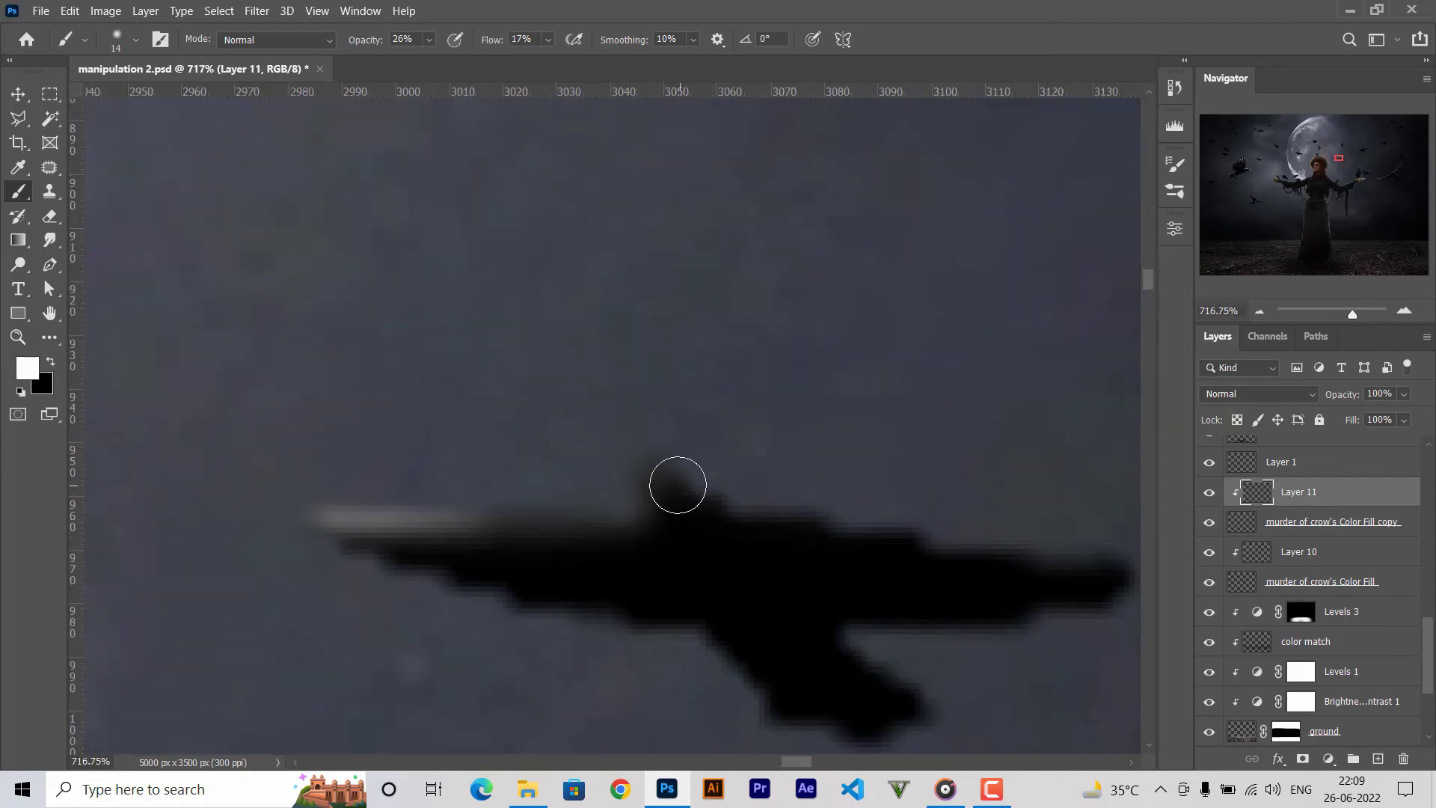
pyautogui.scroll(-5, 356, 384)
pyautogui.scroll(-4, 724, 578)
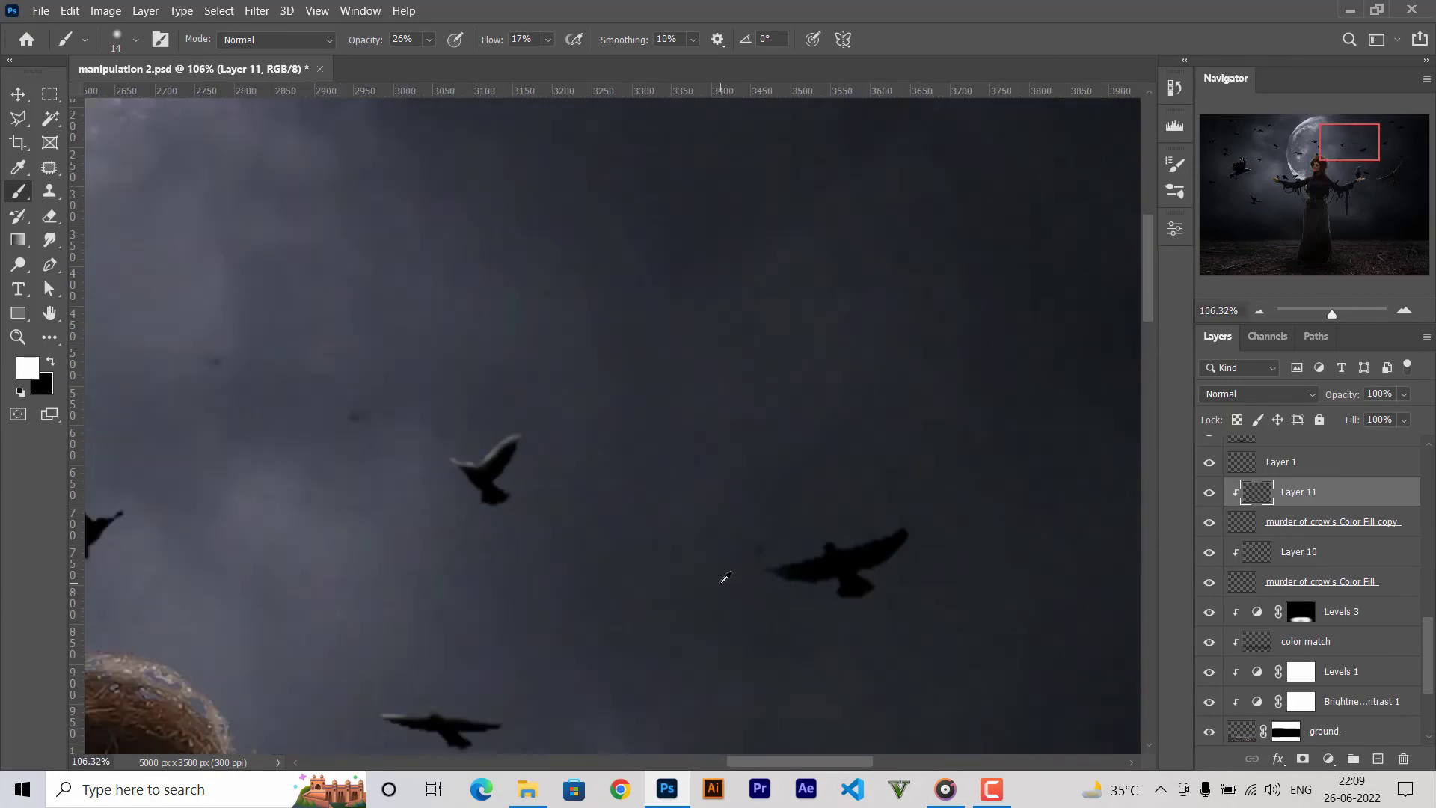
pyautogui.scroll(4, 724, 578)
pyautogui.moveTo(517, 569); pyautogui.dragTo(741, 490)
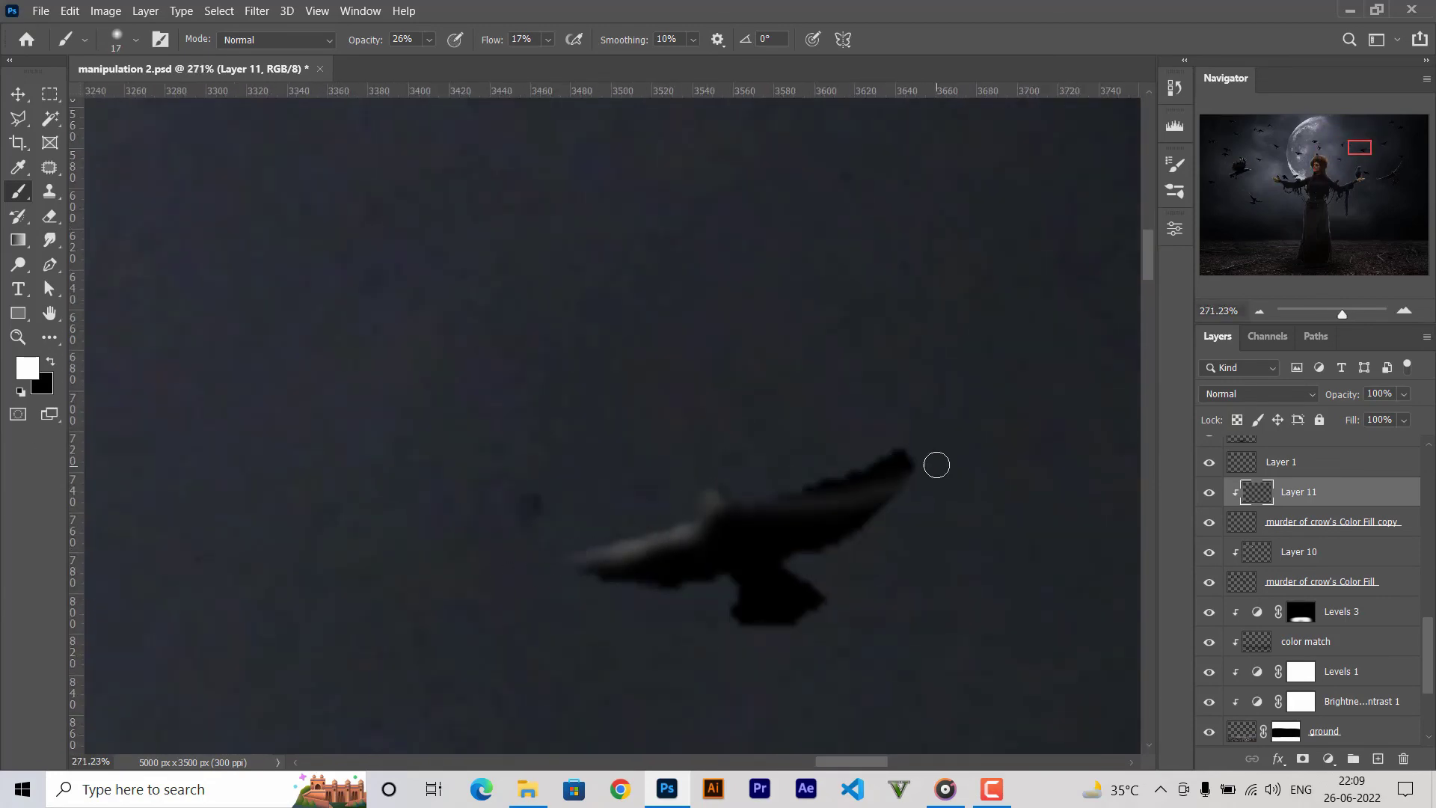
pyautogui.hotkey('ctrl', 's')
# Paint soft light along the next crow's lower wing edge.
pyautogui.scroll(-4, 733, 567)
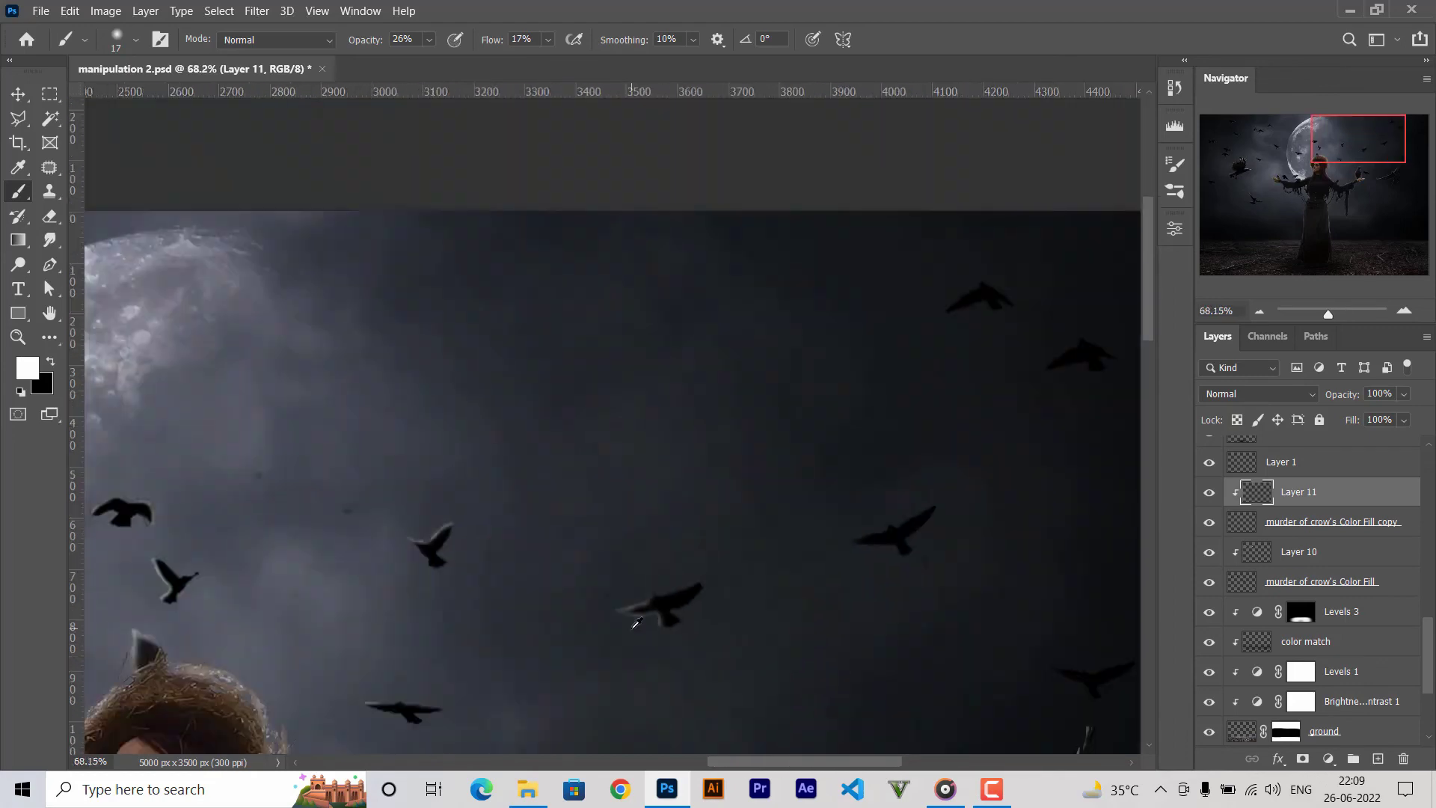
pyautogui.scroll(3, 620, 529)
pyautogui.scroll(-3, 668, 498)
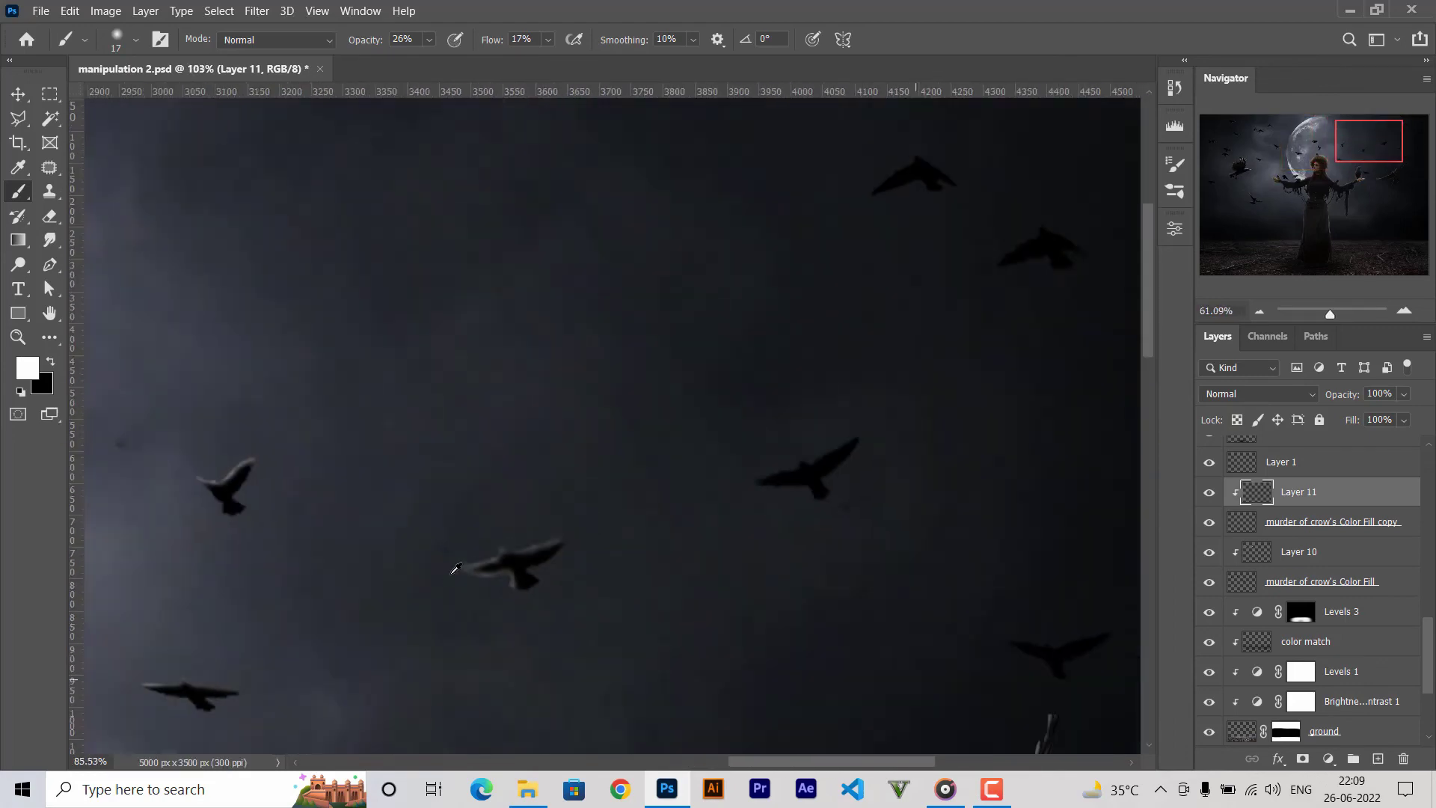
pyautogui.scroll(-2, 667, 497)
pyautogui.scroll(6, 707, 281)
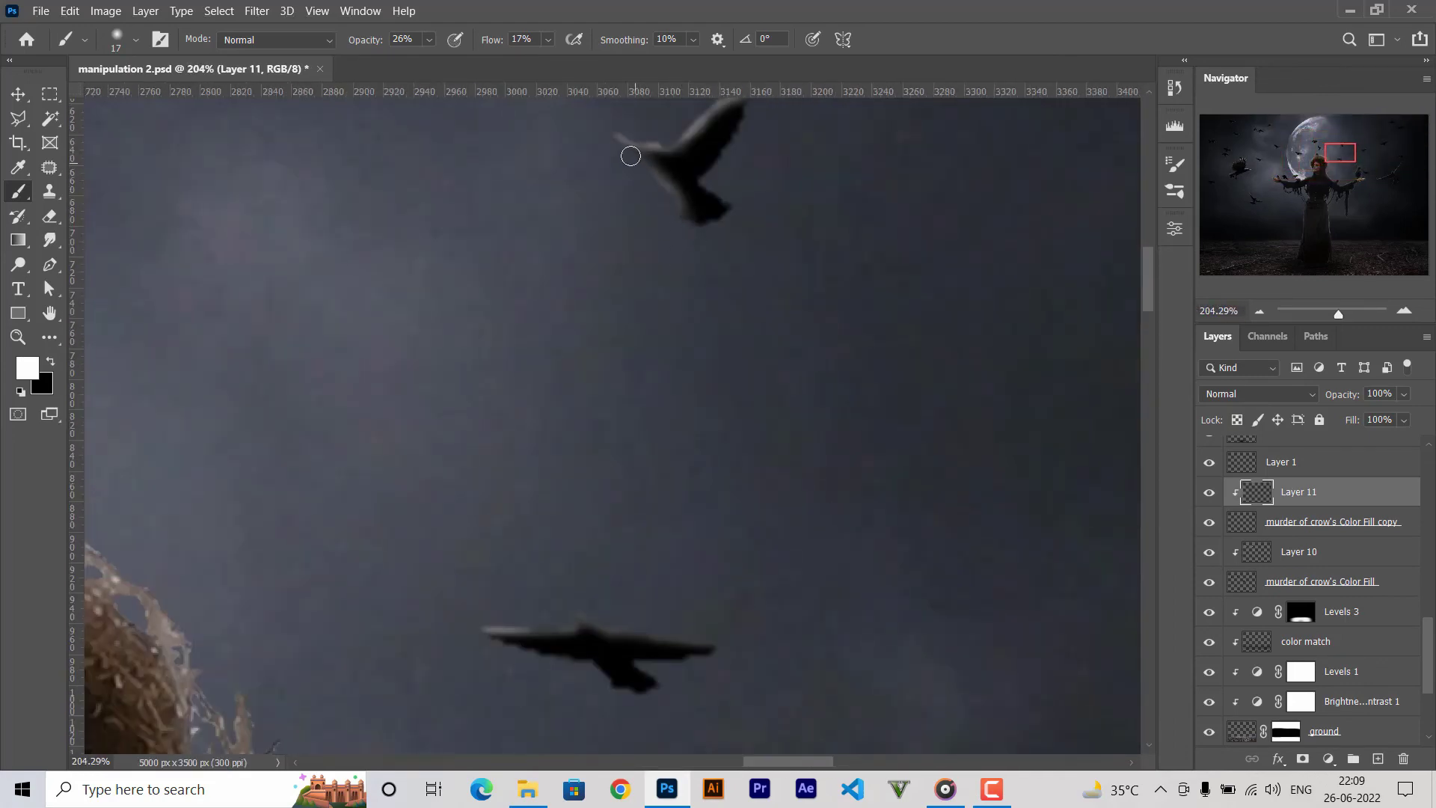
pyautogui.scroll(-2, 509, 362)
pyautogui.scroll(-3, 583, 367)
pyautogui.scroll(-3, 596, 573)
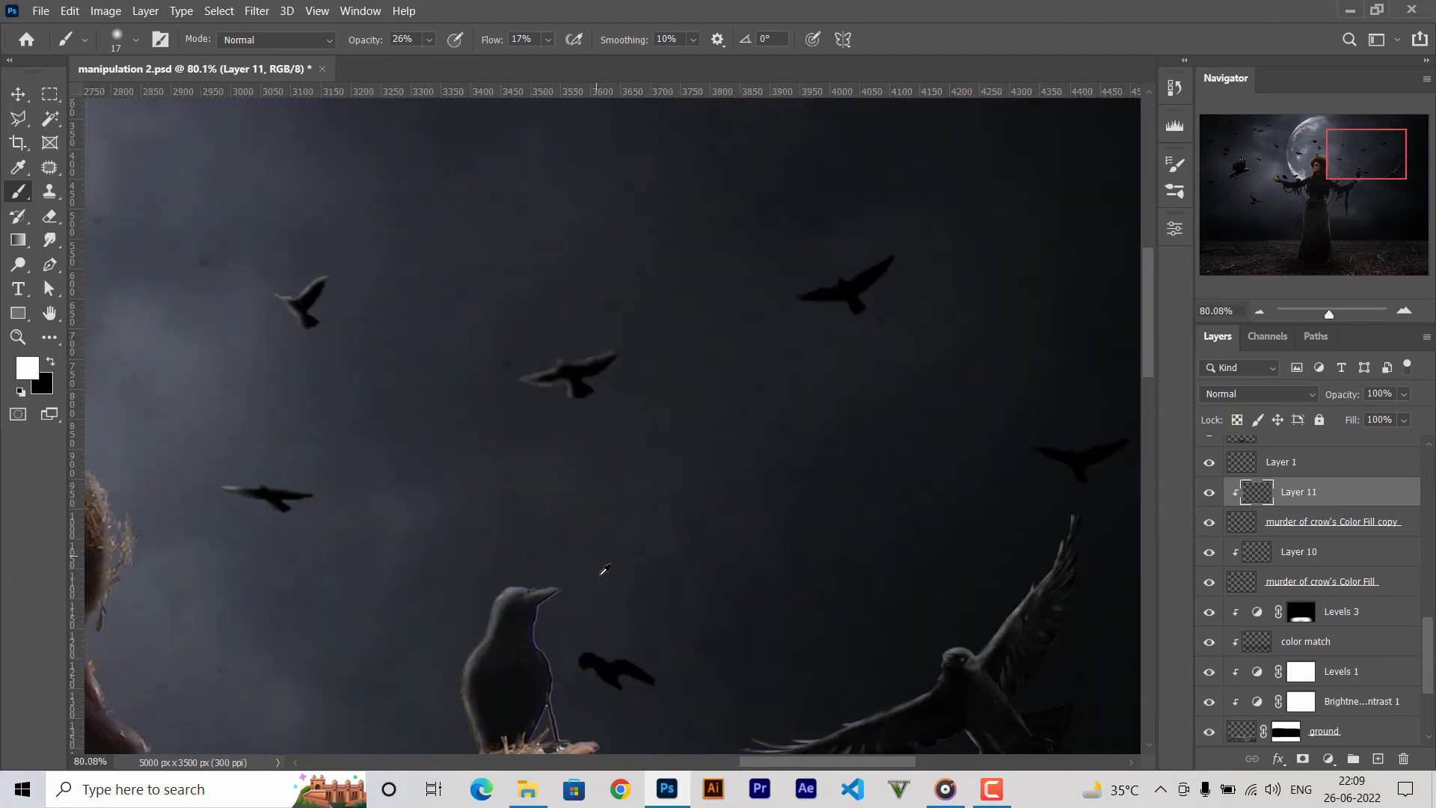
pyautogui.scroll(4, 416, 490)
pyautogui.scroll(2, 551, 375)
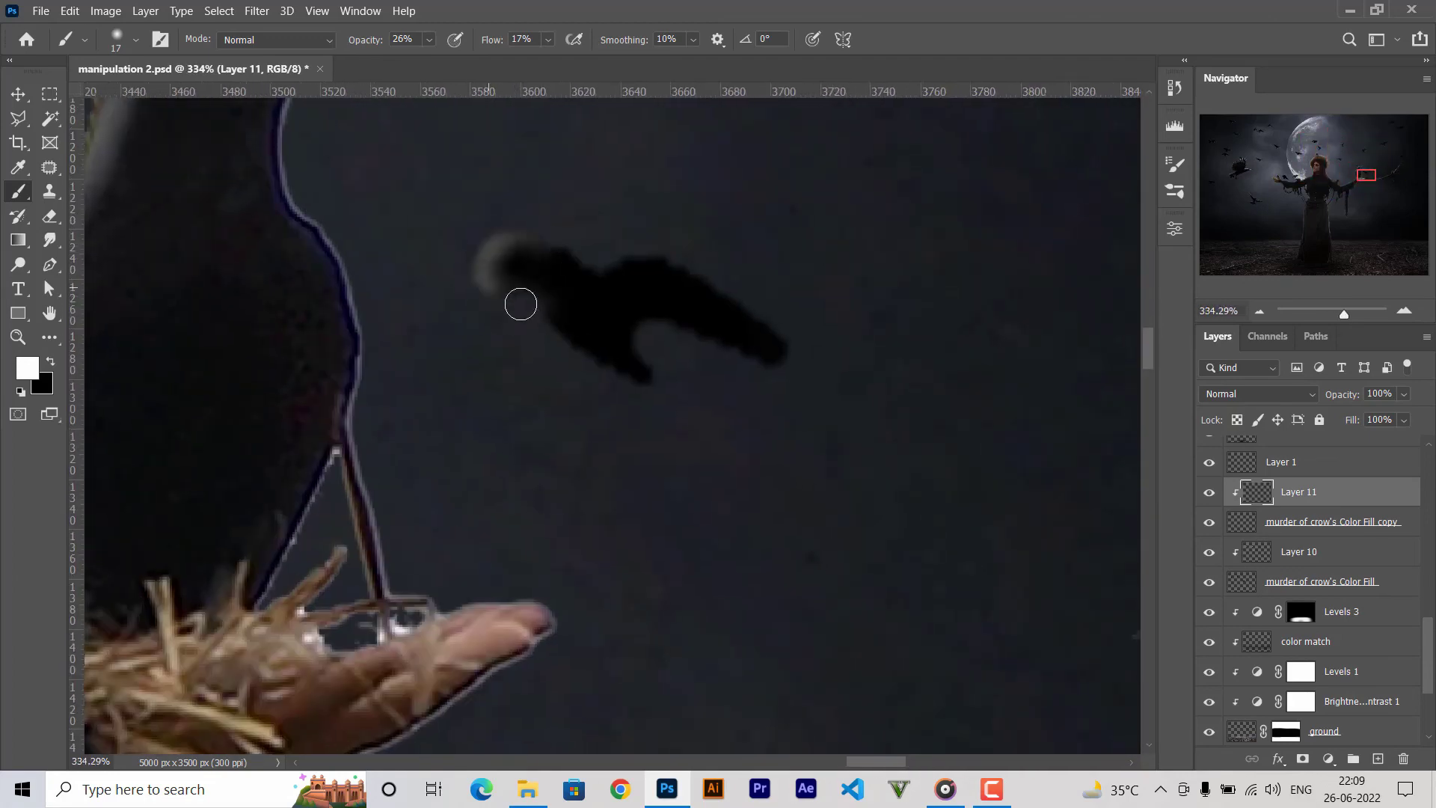
pyautogui.scroll(-3, 527, 309)
pyautogui.scroll(3, 603, 477)
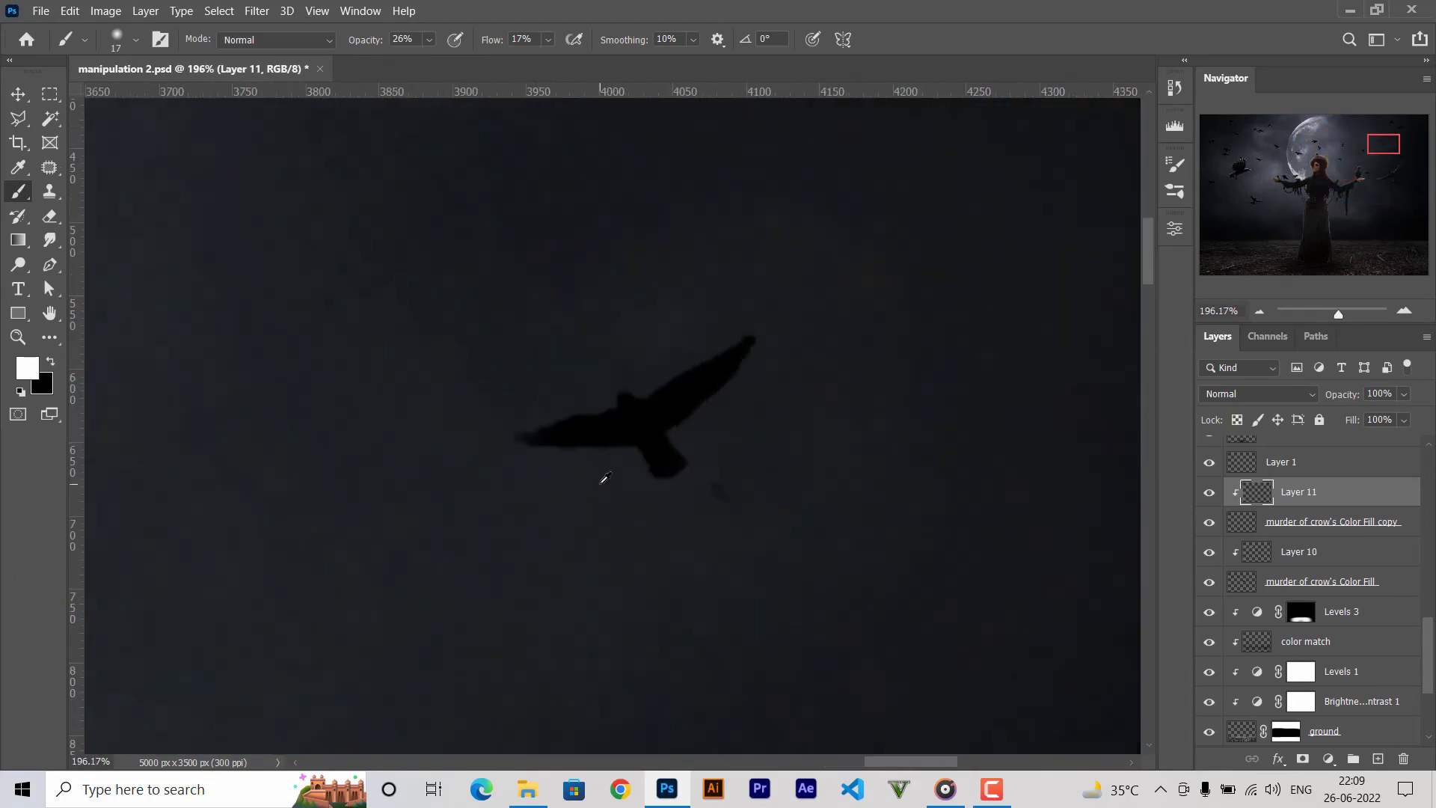
pyautogui.scroll(1, 625, 305)
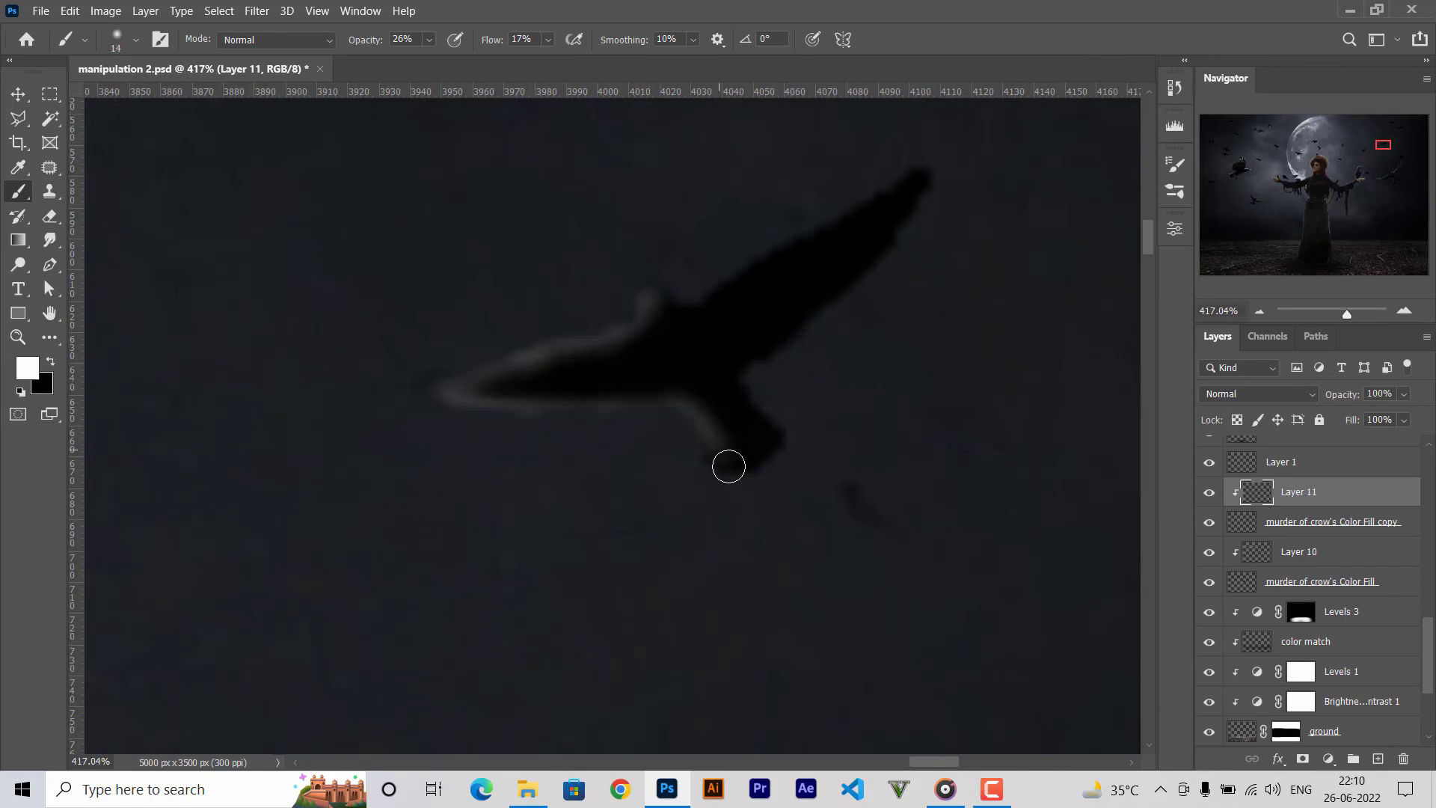
pyautogui.moveTo(729, 467); pyautogui.dragTo(615, 413)
pyautogui.scroll(-2, 615, 318)
pyautogui.scroll(-2, 606, 449)
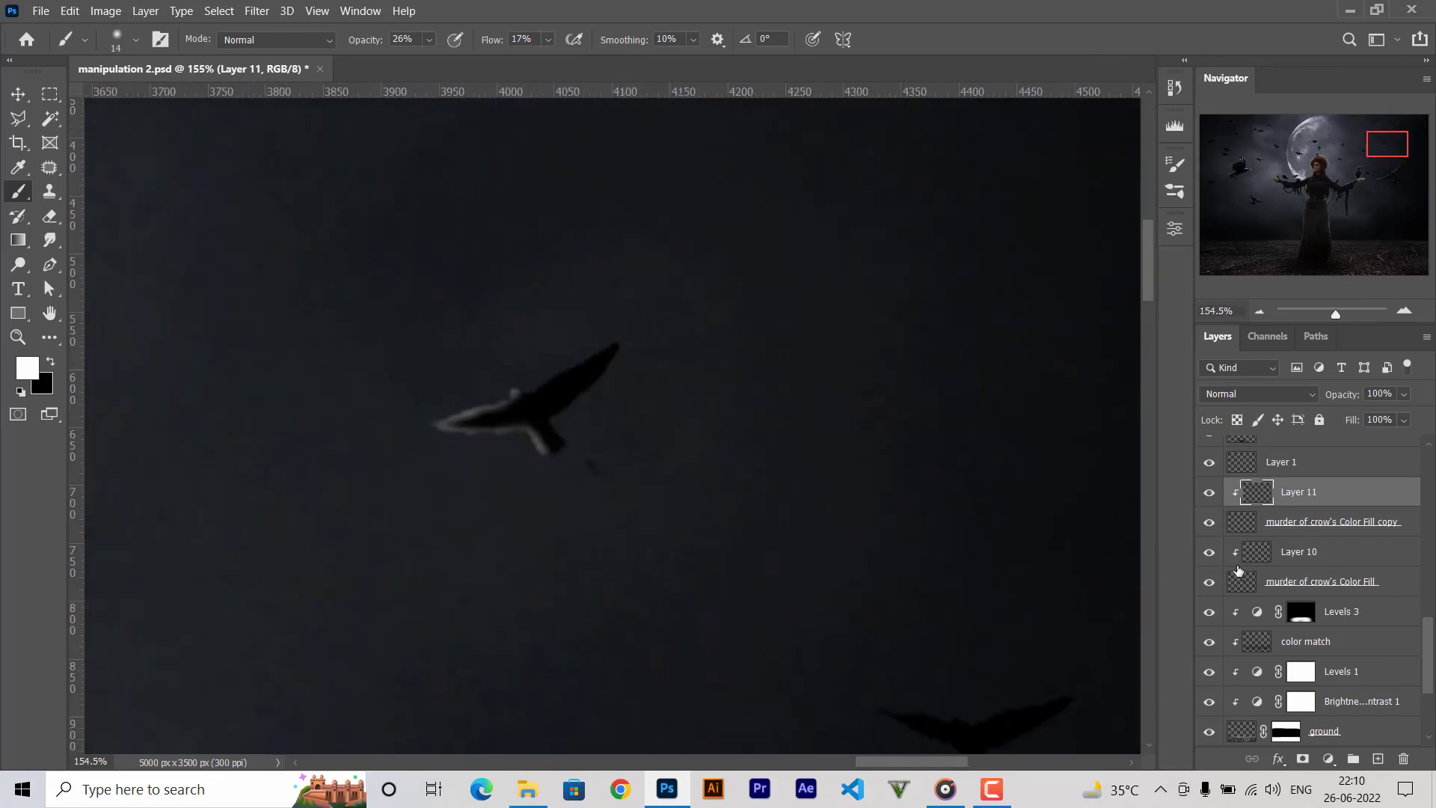
# Retrace the crow's upper-left rim as a thinner line with a smaller brush on Layer 11.
pyautogui.hotkey('alt', '[')
pyautogui.press('e')
pyautogui.click(1299, 492)
pyautogui.press('b')
pyautogui.scroll(2, 545, 554)
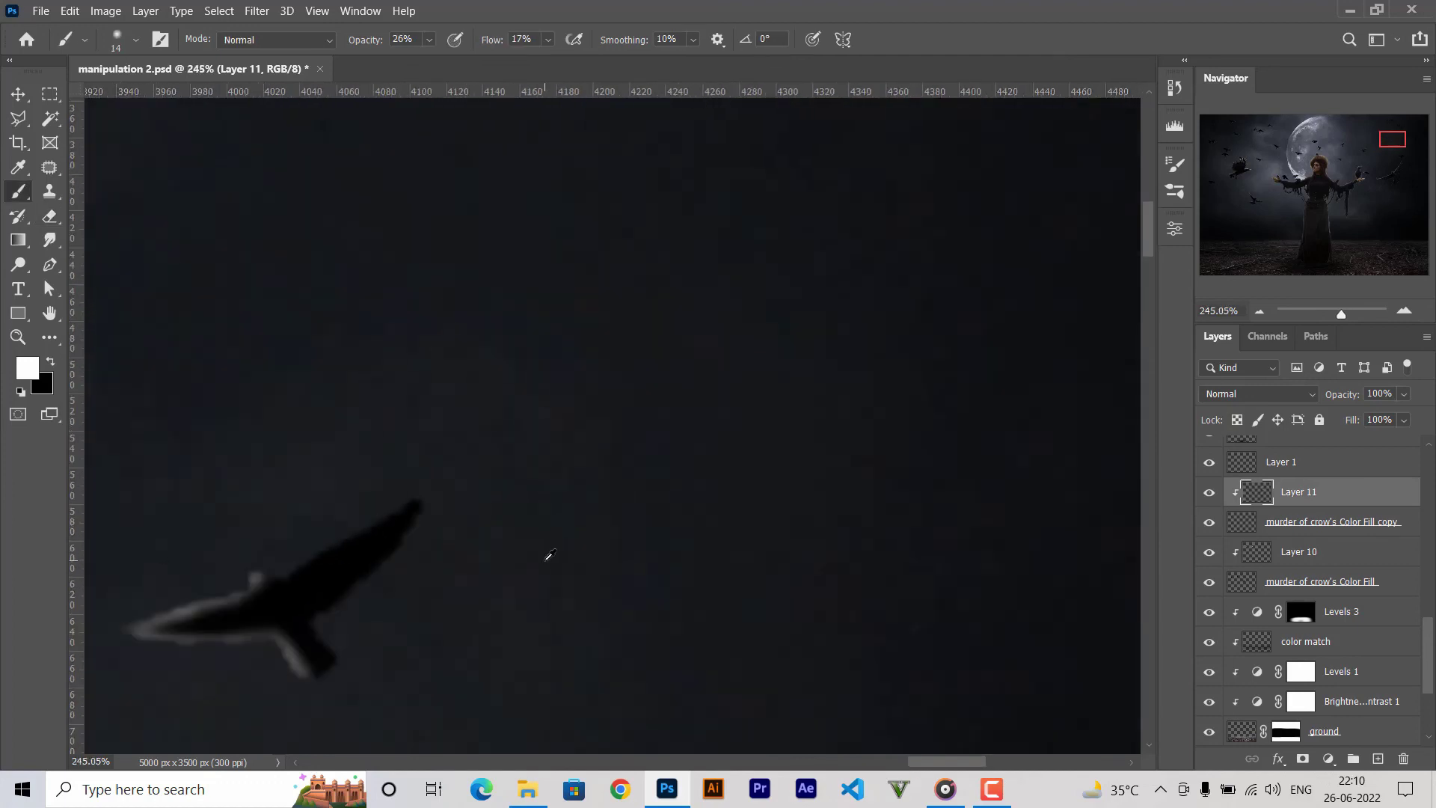
pyautogui.scroll(2, 670, 581)
pyautogui.scroll(2, 725, 292)
pyautogui.moveTo(725, 293); pyautogui.dragTo(329, 583)
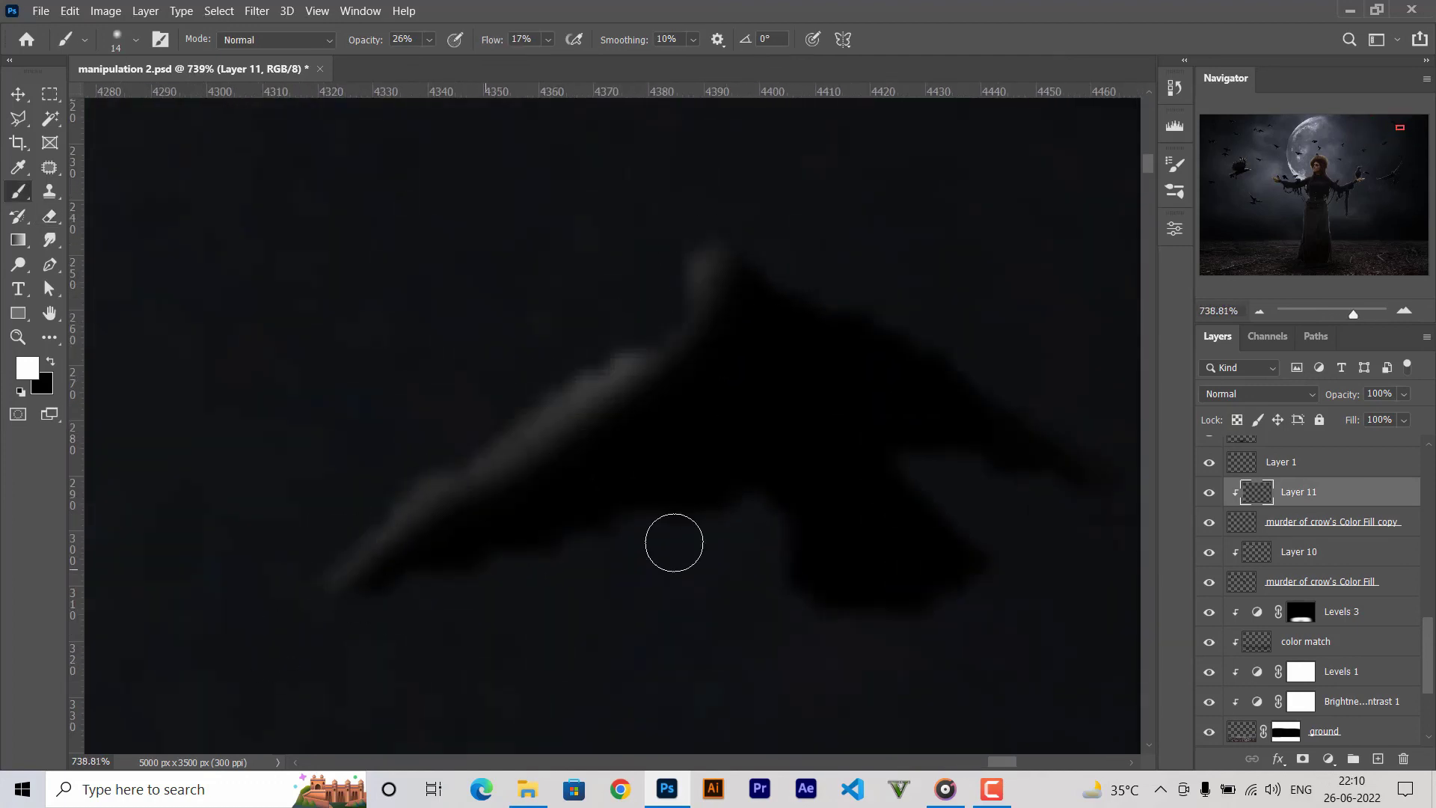
pyautogui.moveTo(628, 523); pyautogui.dragTo(318, 590)
pyautogui.moveTo(770, 486); pyautogui.dragTo(830, 613)
pyautogui.scroll(-2, 693, 571)
pyautogui.hotkey('ctrl', 'z')
pyautogui.hotkey('ctrl', 'z')
pyautogui.hotkey('ctrl', 'z')
pyautogui.press('[')
pyautogui.press('[')
pyautogui.scroll(2, 613, 368)
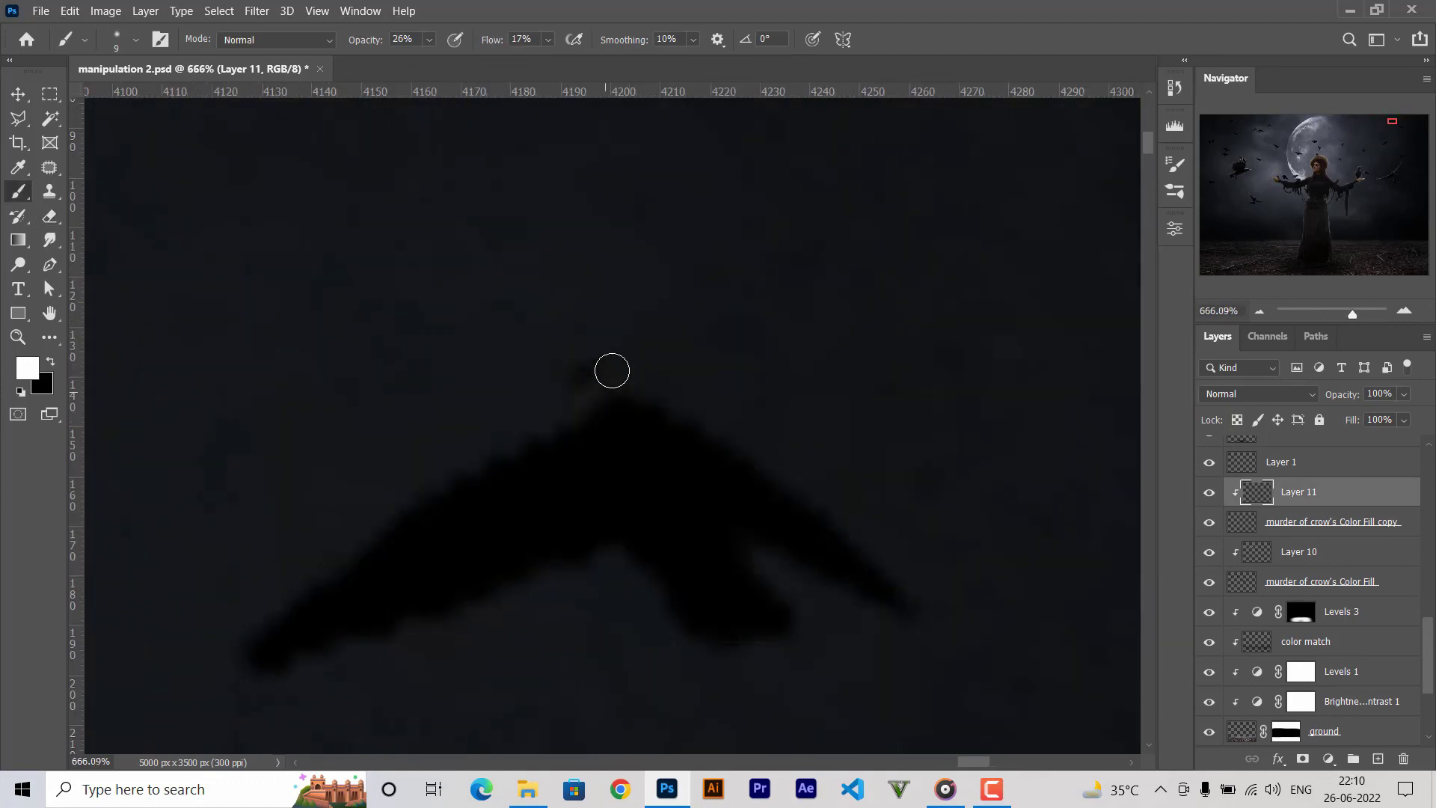
pyautogui.moveTo(613, 369)
pyautogui.mouseDown()
pyautogui.moveTo(260, 669)
pyautogui.moveTo(526, 590)
pyautogui.moveTo(696, 680)
pyautogui.mouseUp()
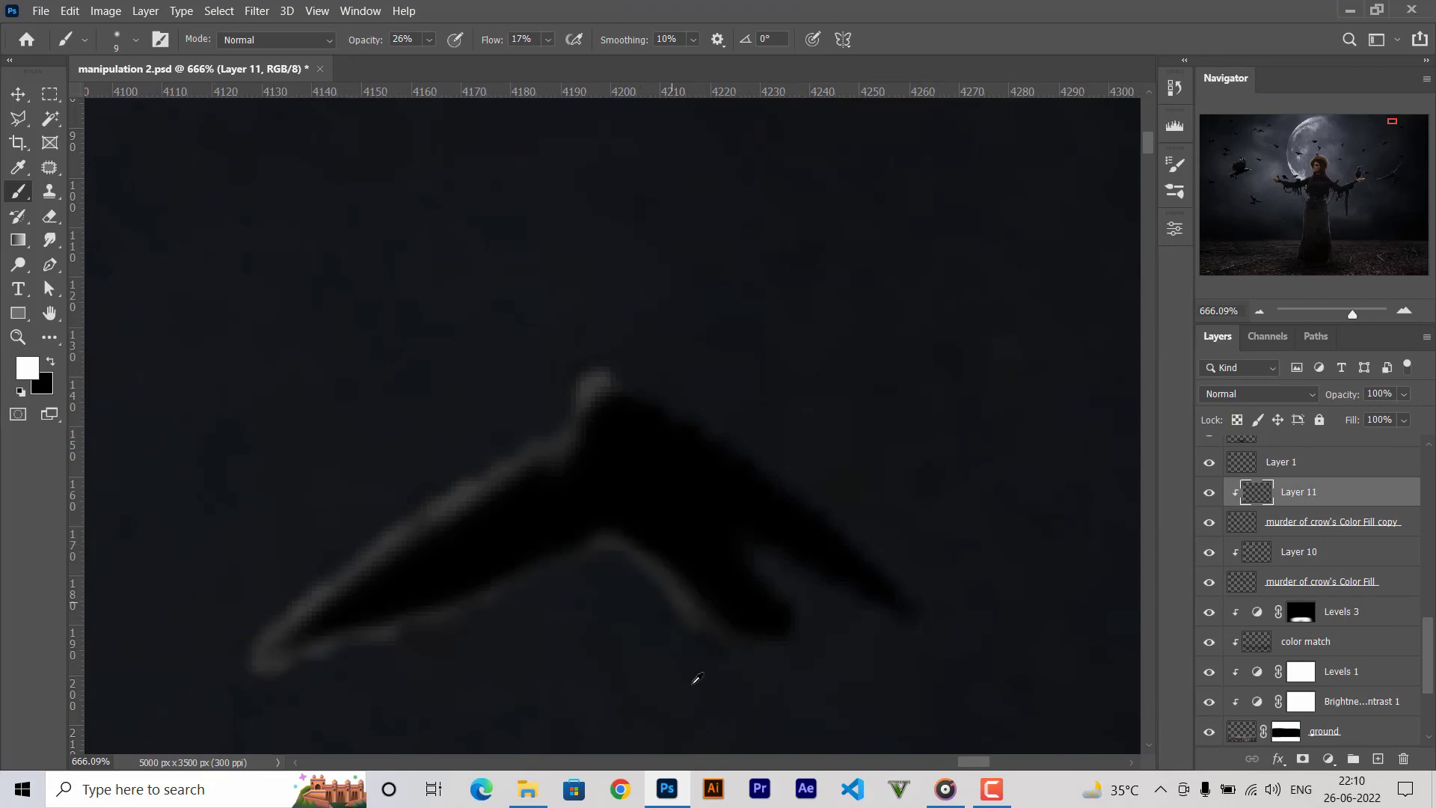
pyautogui.scroll(-5, 652, 392)
# Highlight another crow's upper and lower wing edges, then fit the image and save.
pyautogui.moveTo(652, 391); pyautogui.dragTo(882, 466)
pyautogui.scroll(-5, 883, 479)
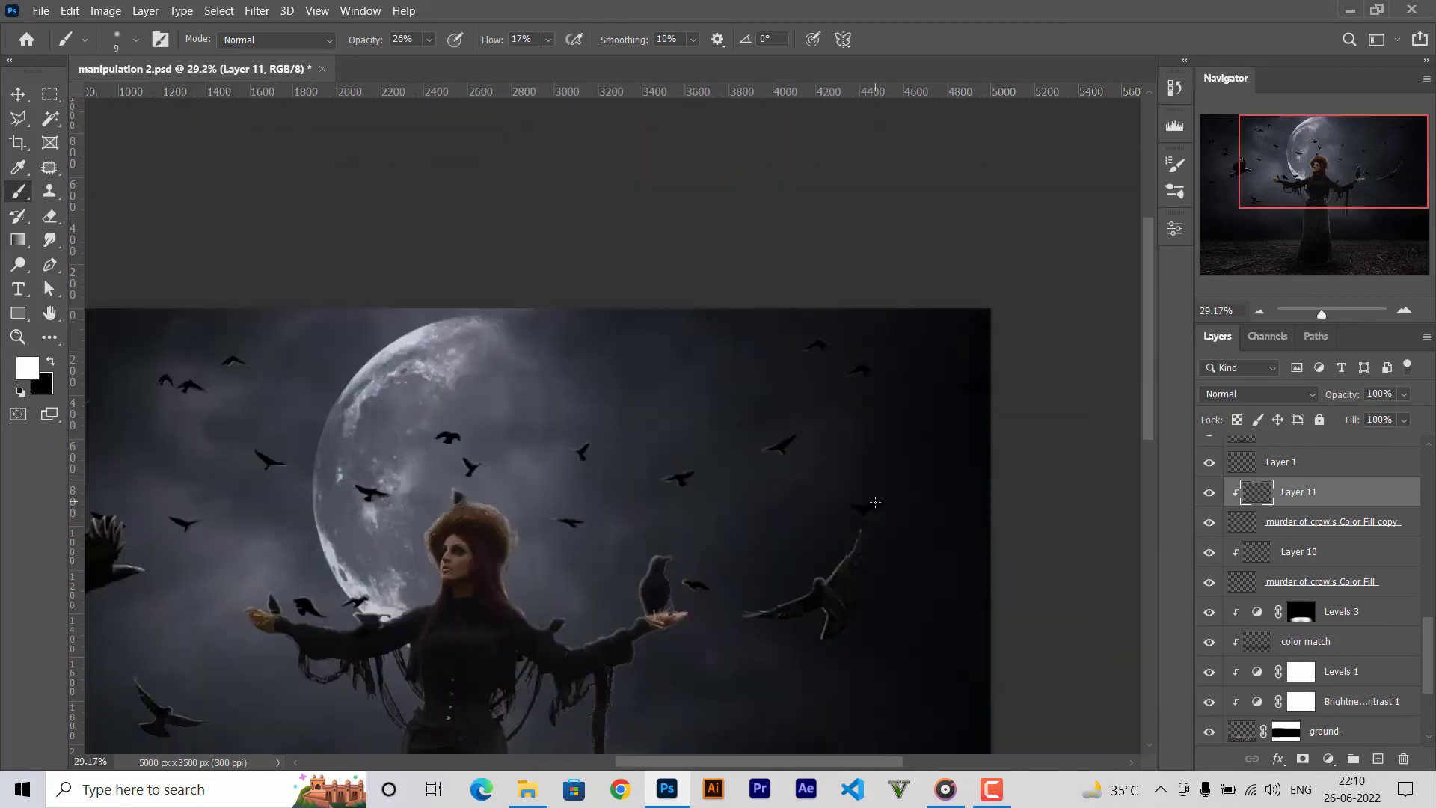
pyautogui.scroll(6, 840, 539)
pyautogui.scroll(2, 843, 507)
pyautogui.scroll(2, 843, 506)
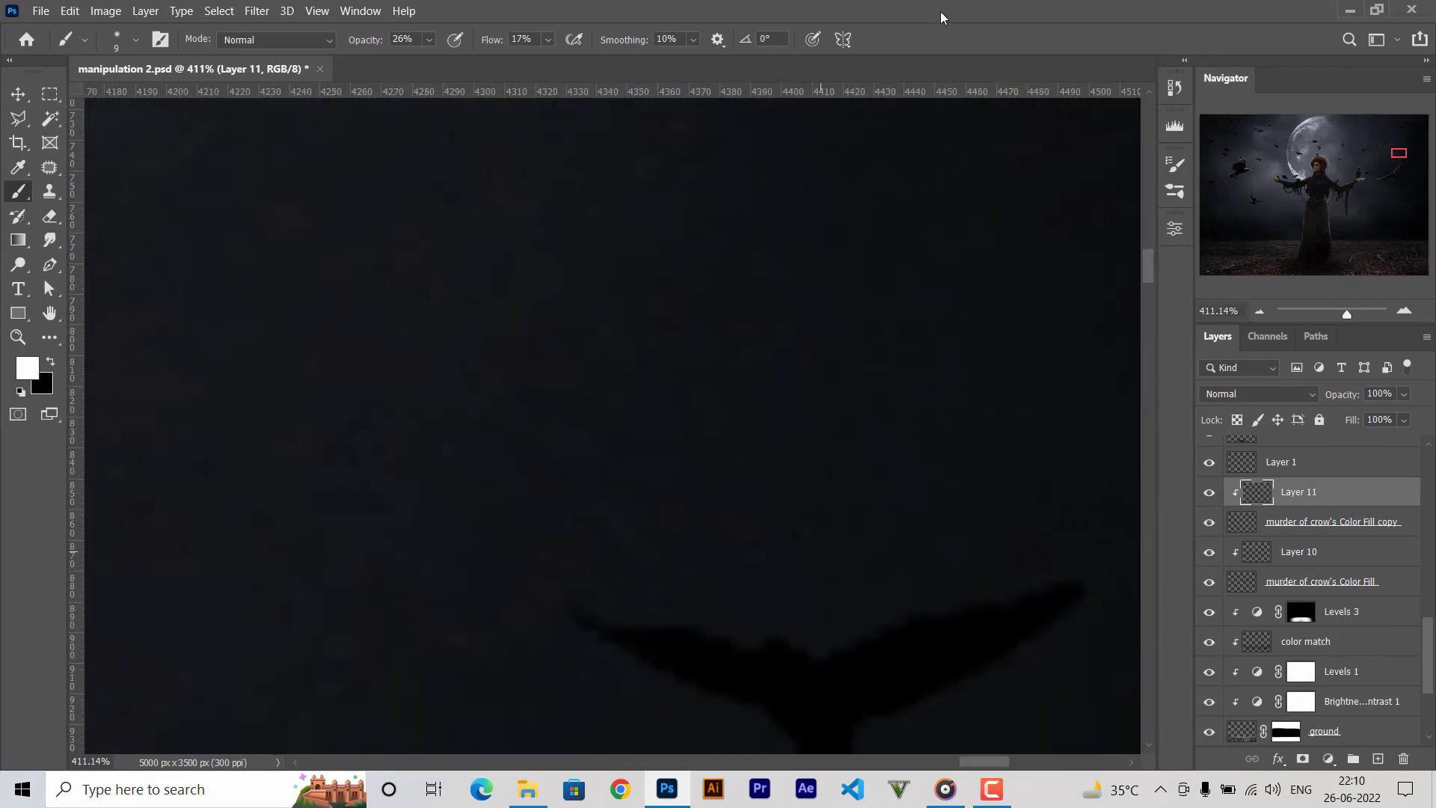
pyautogui.scroll(3, 795, 506)
pyautogui.scroll(-1, 672, 383)
pyautogui.moveTo(672, 383)
pyautogui.mouseDown()
pyautogui.moveTo(490, 388)
pyautogui.moveTo(801, 533)
pyautogui.mouseUp()
pyautogui.moveTo(433, 344); pyautogui.dragTo(883, 374)
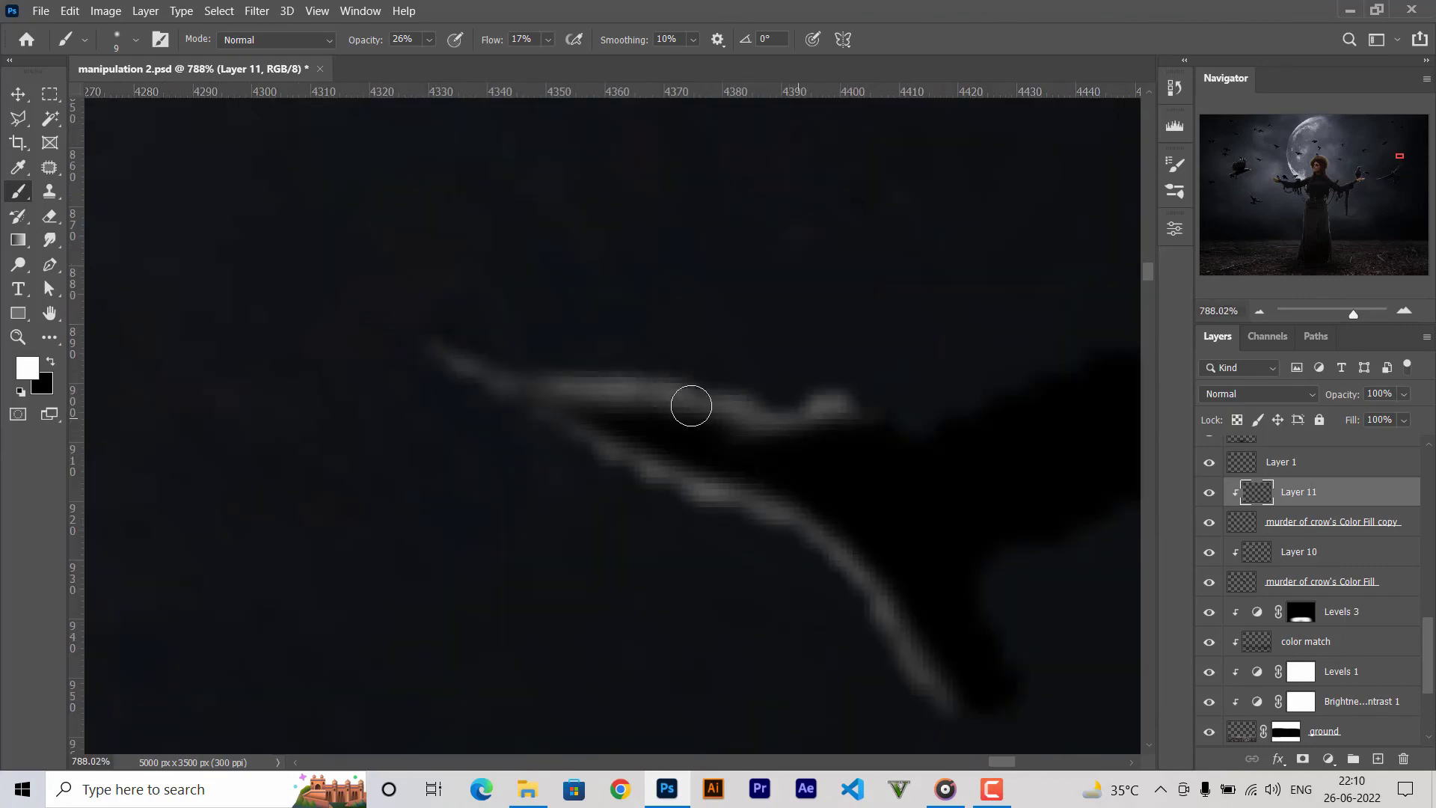
pyautogui.moveTo(691, 405); pyautogui.dragTo(977, 705)
pyautogui.hotkey('ctrl', '0')
pyautogui.hotkey('ctrl', 's')
# Stamp all visible layers into a new top Layer 12 and convert it to a smart object.
pyautogui.press('v')
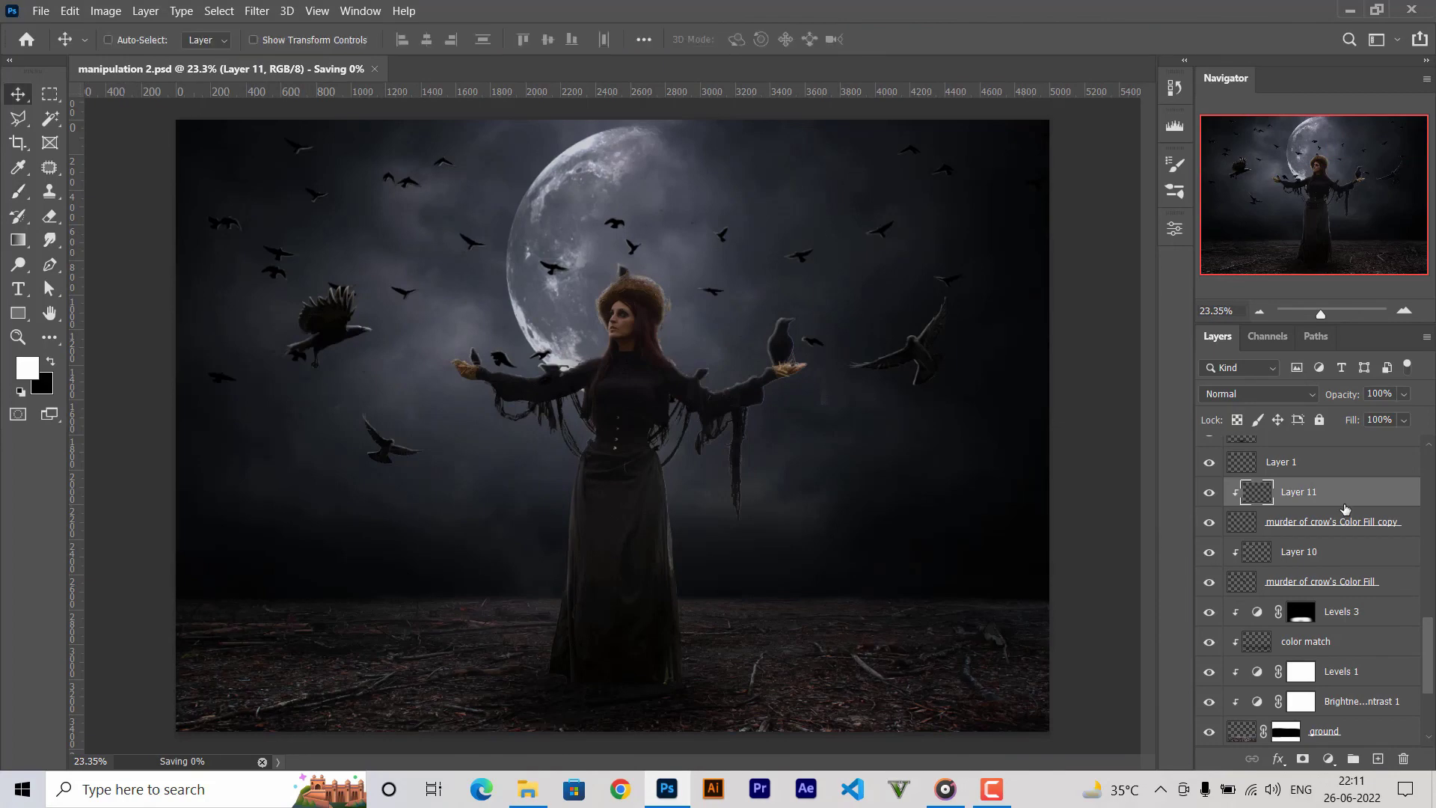
pyautogui.scroll(5, 1317, 487)
pyautogui.click(1269, 452)
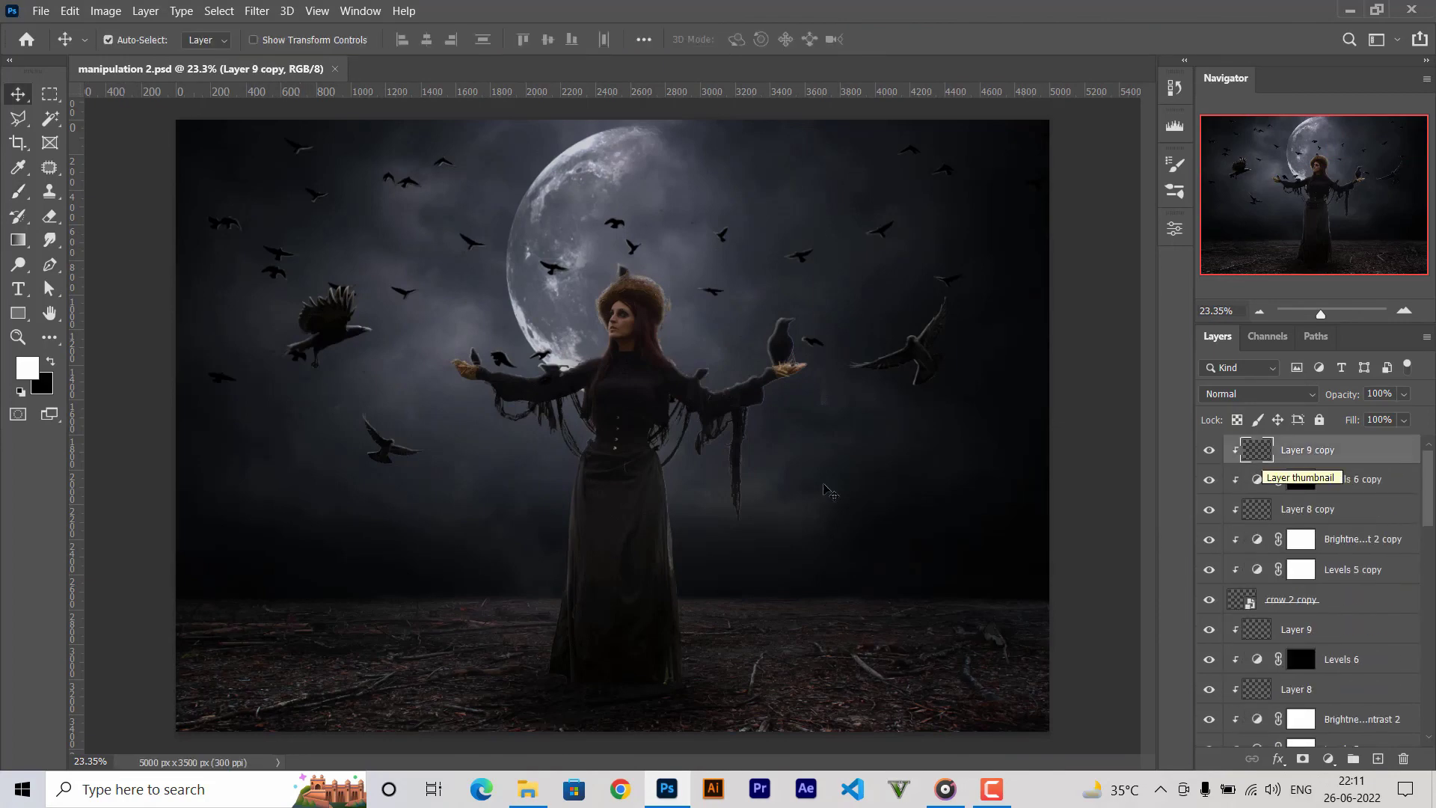
pyautogui.hotkey('ctrl', 'shift', 'alt', 'e')
pyautogui.rightClick(1302, 452)
pyautogui.click(1090, 234)
# Apply a Camera Raw filter with slightly lower highlights, whites +25 and blacks −12, then save.
pyautogui.click(256, 10)
pyautogui.click(318, 140)
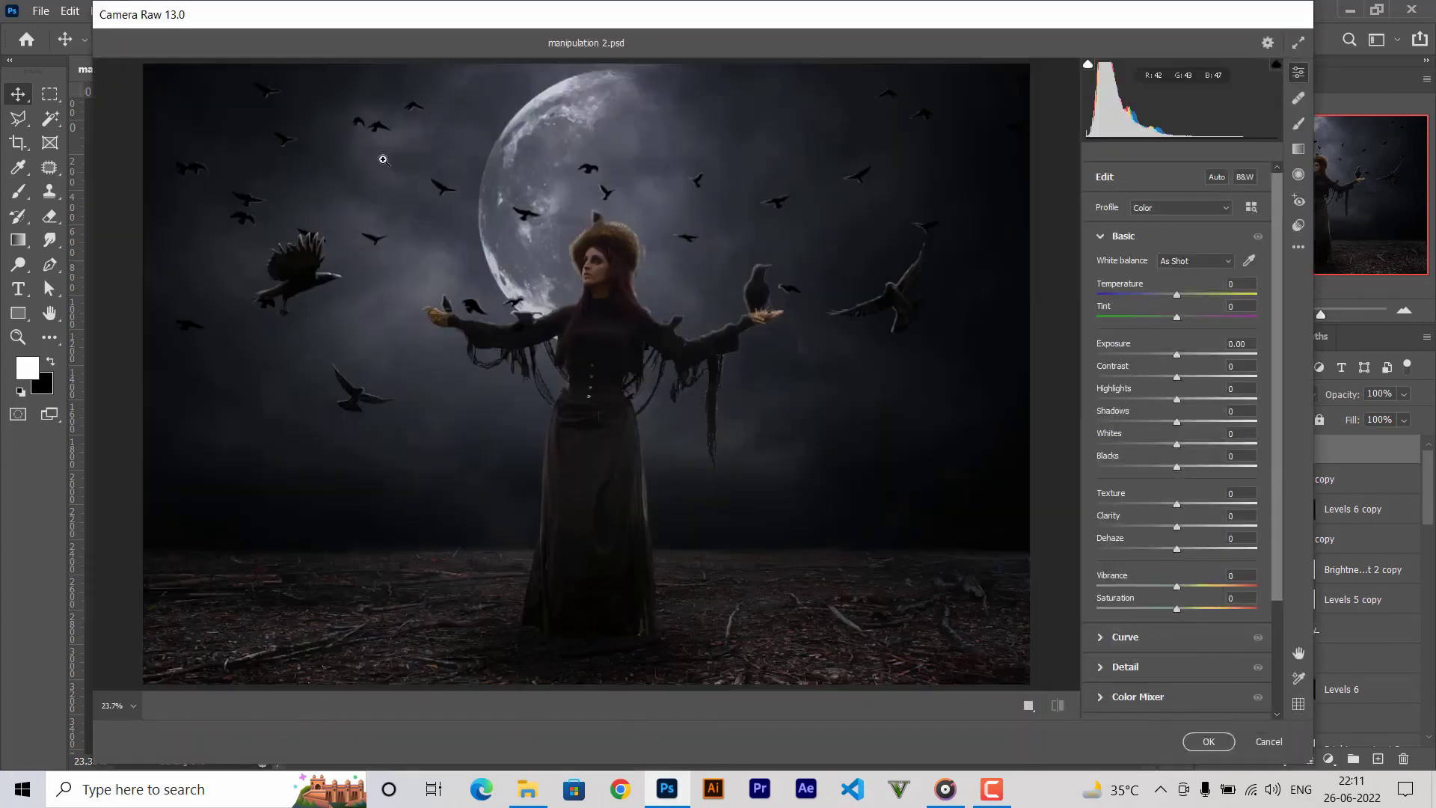
pyautogui.moveTo(1177, 399); pyautogui.dragTo(1162, 405)
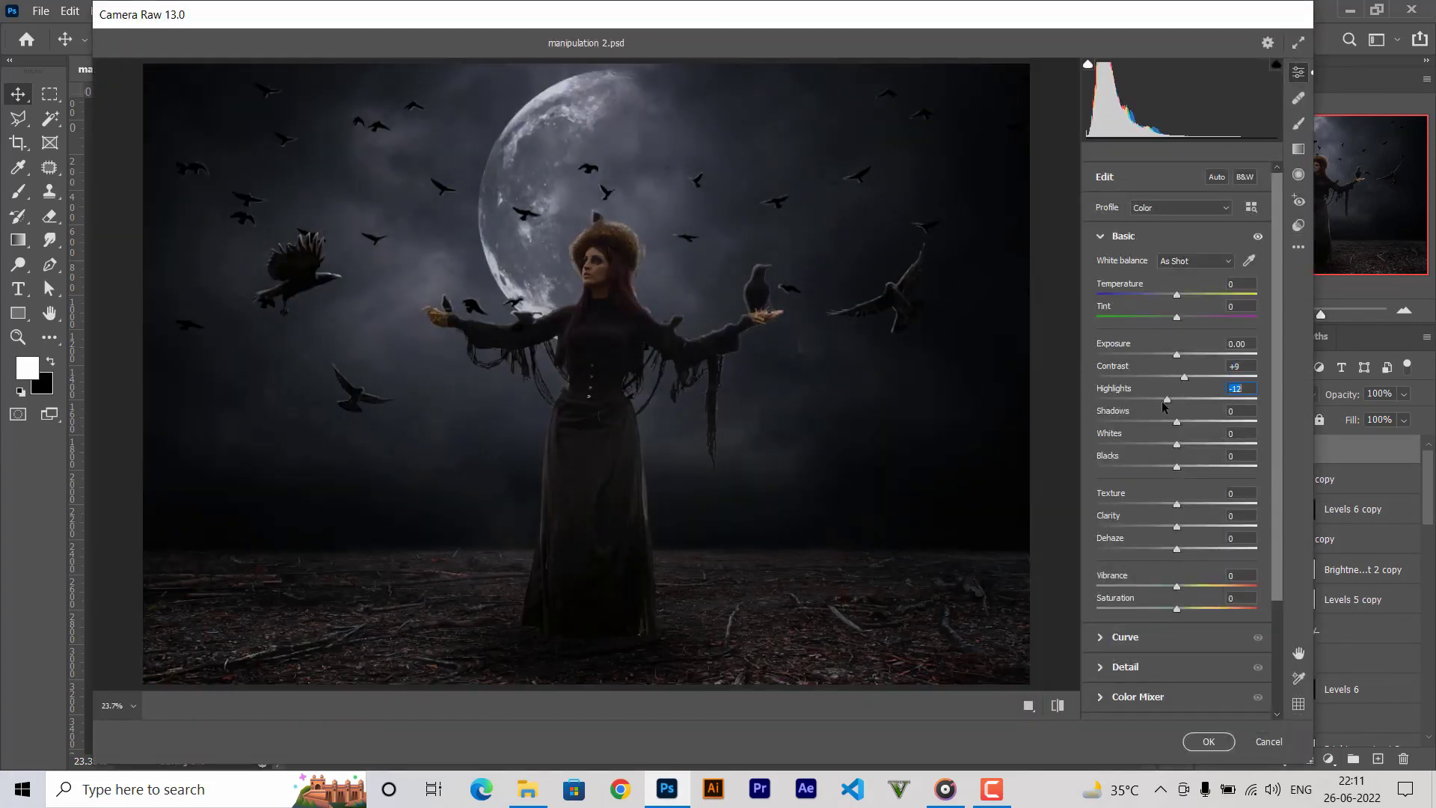
pyautogui.click(1197, 444)
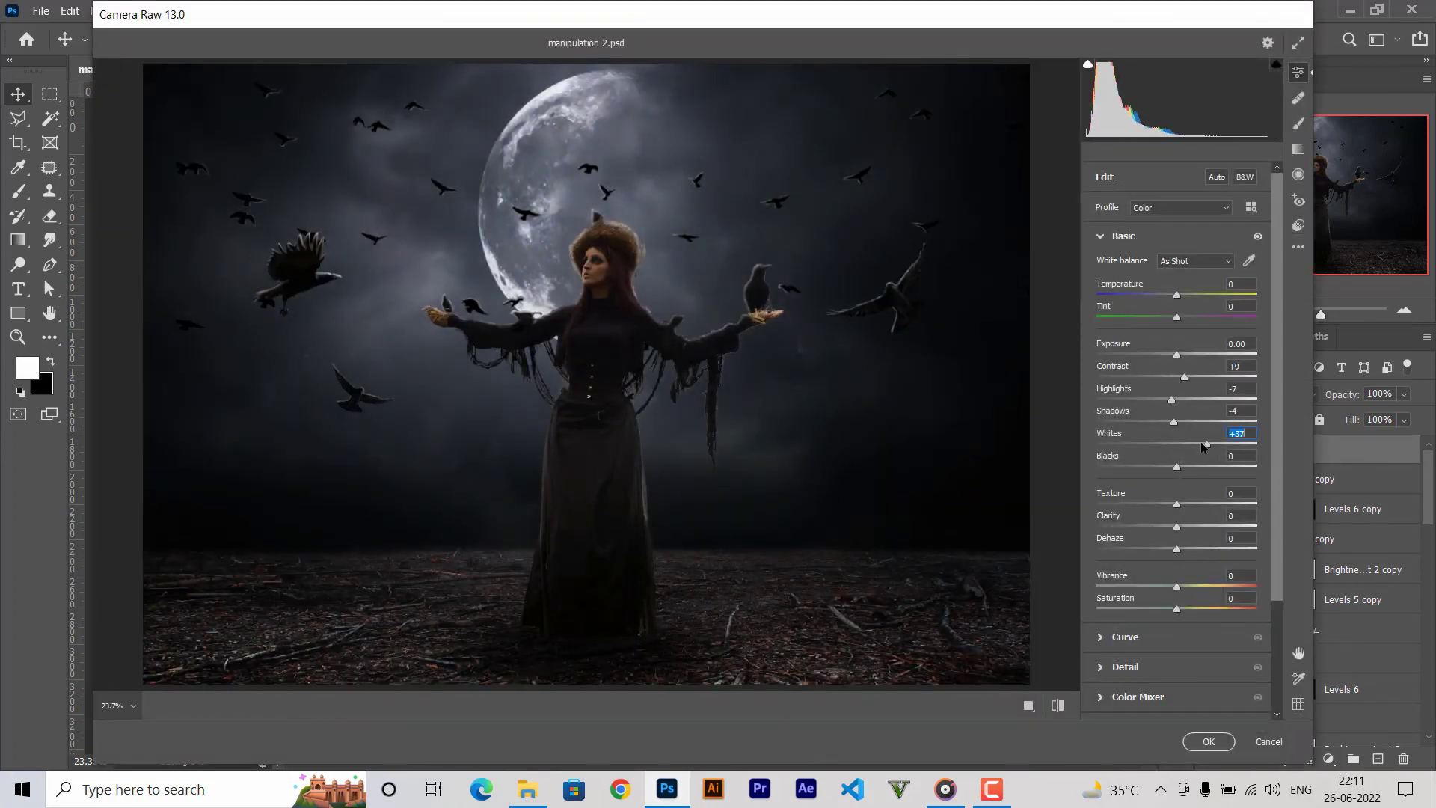
pyautogui.moveTo(1176, 467)
pyautogui.mouseDown()
pyautogui.moveTo(1171, 504)
pyautogui.moveTo(1196, 551)
pyautogui.mouseUp()
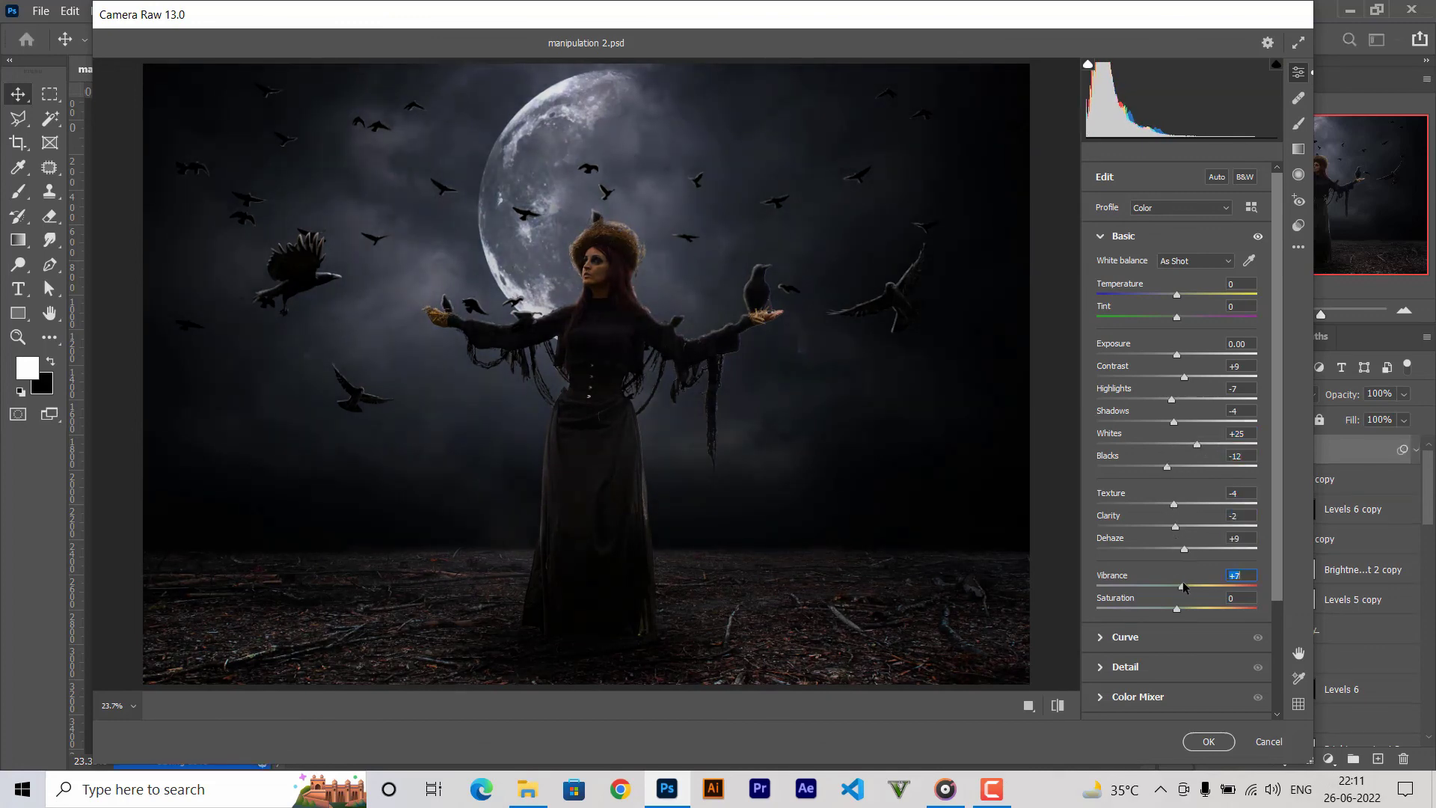
pyautogui.hotkey('ctrl', 'alt', '3')
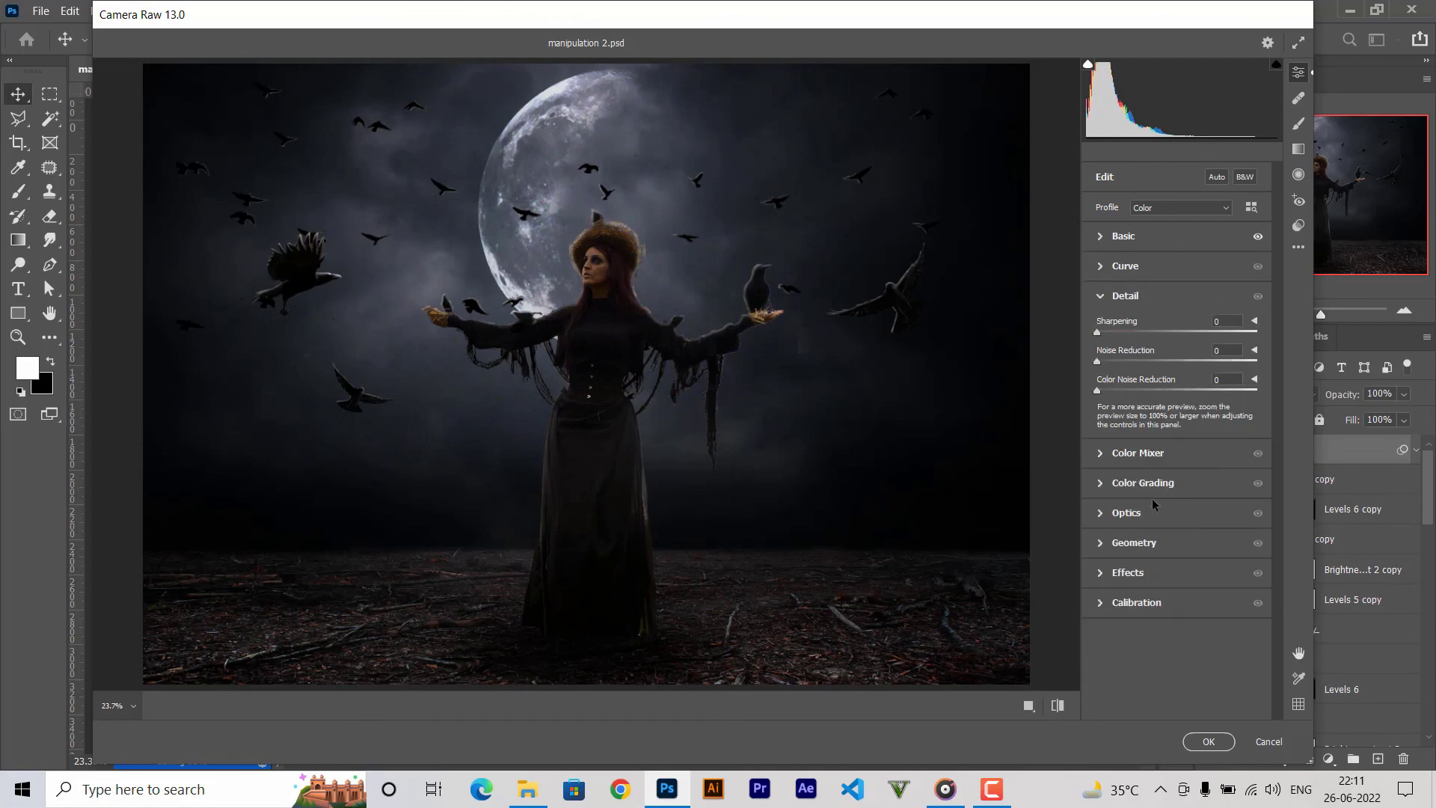
pyautogui.press('Return')
pyautogui.hotkey('ctrl', 's')
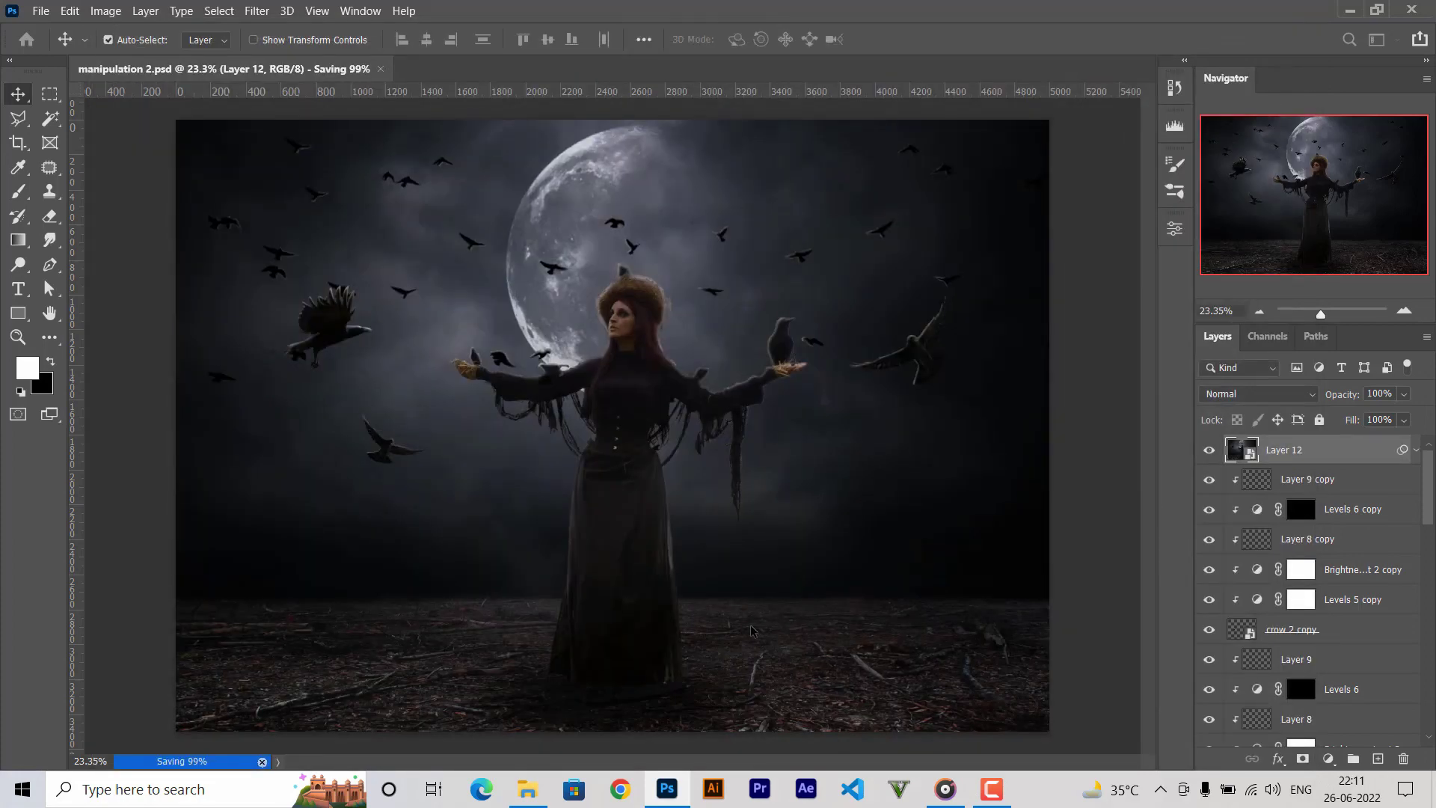